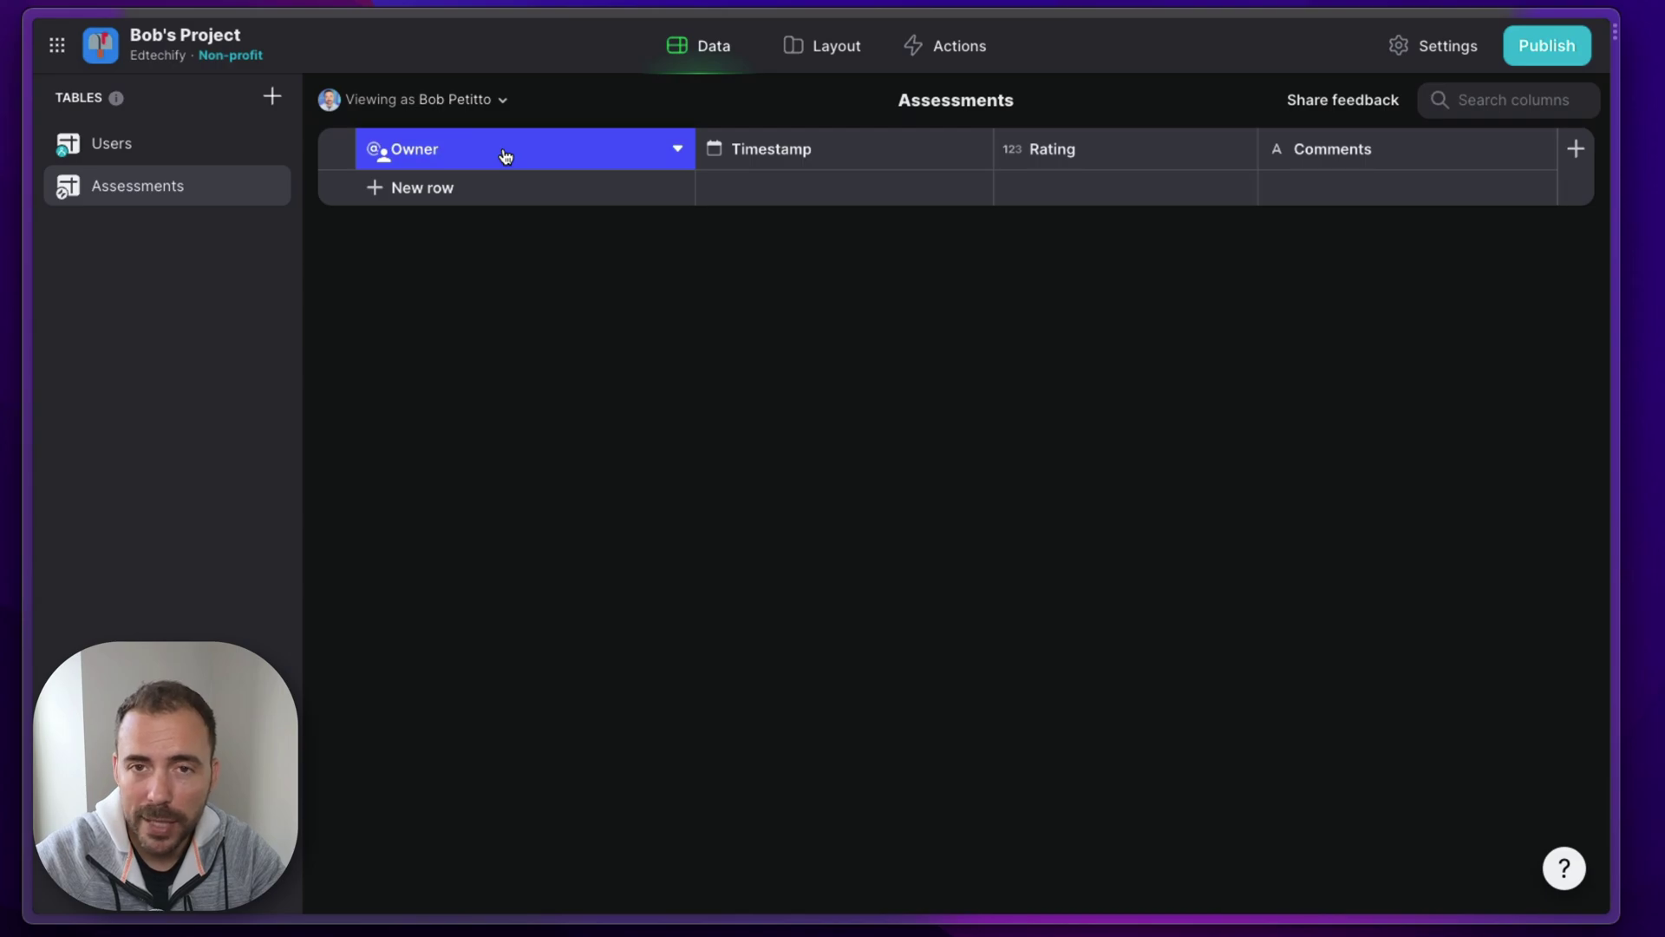
Step: Review the Timestamp, Rating and Comments columns of the Assessments table
click(769, 154)
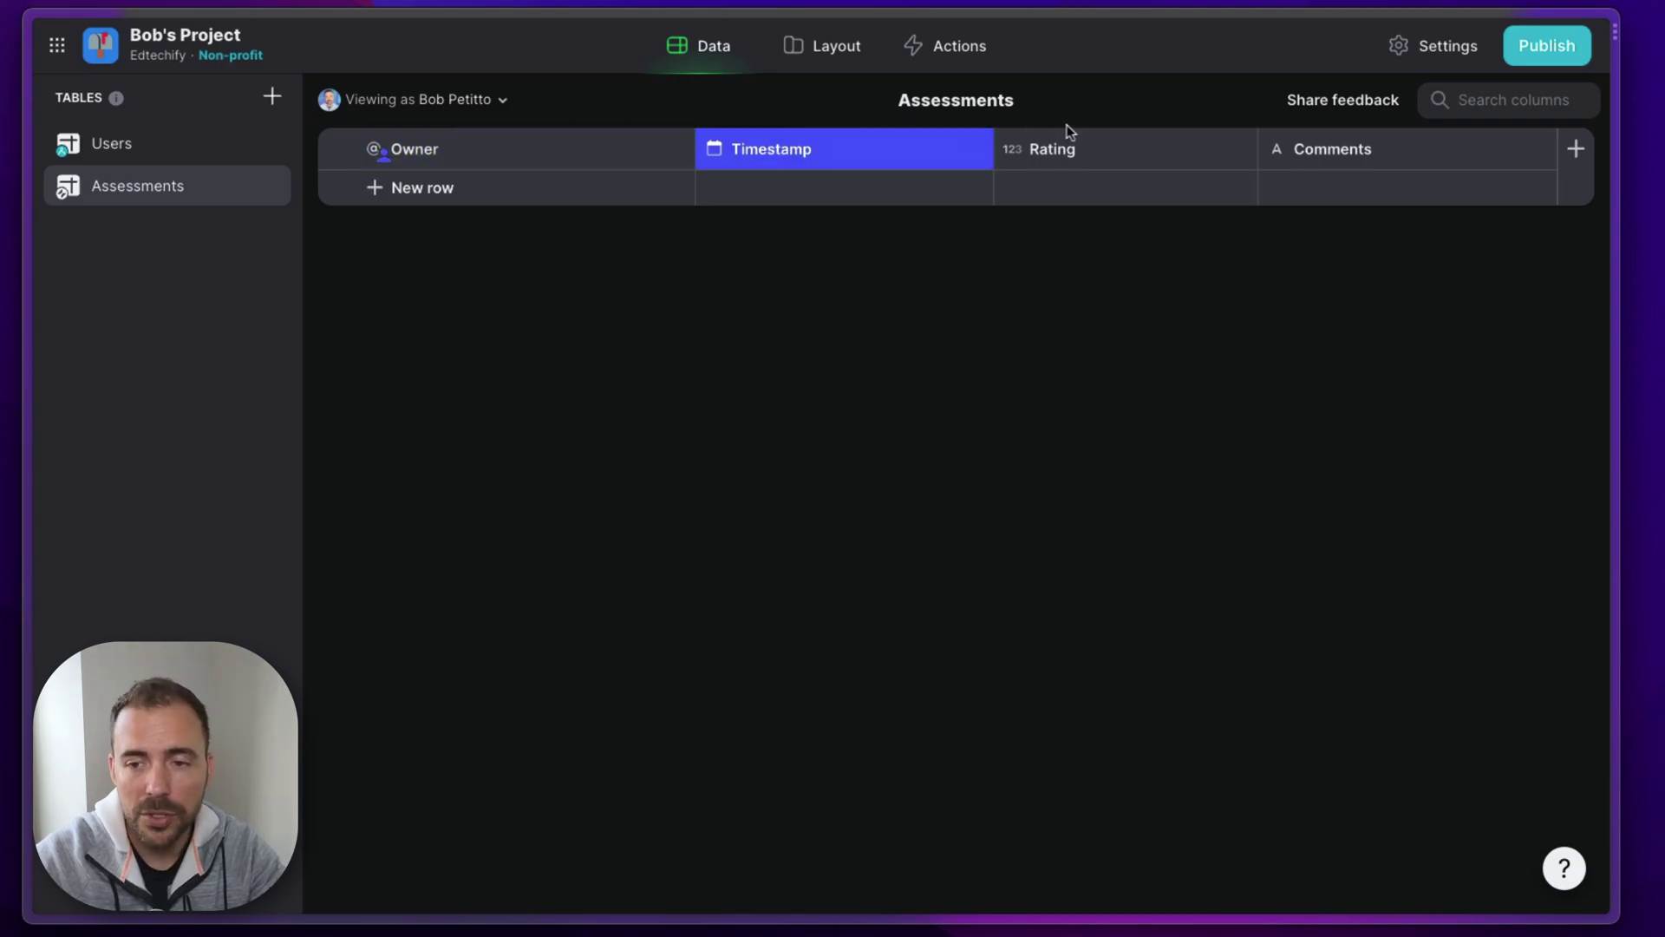
click(1067, 149)
click(1395, 144)
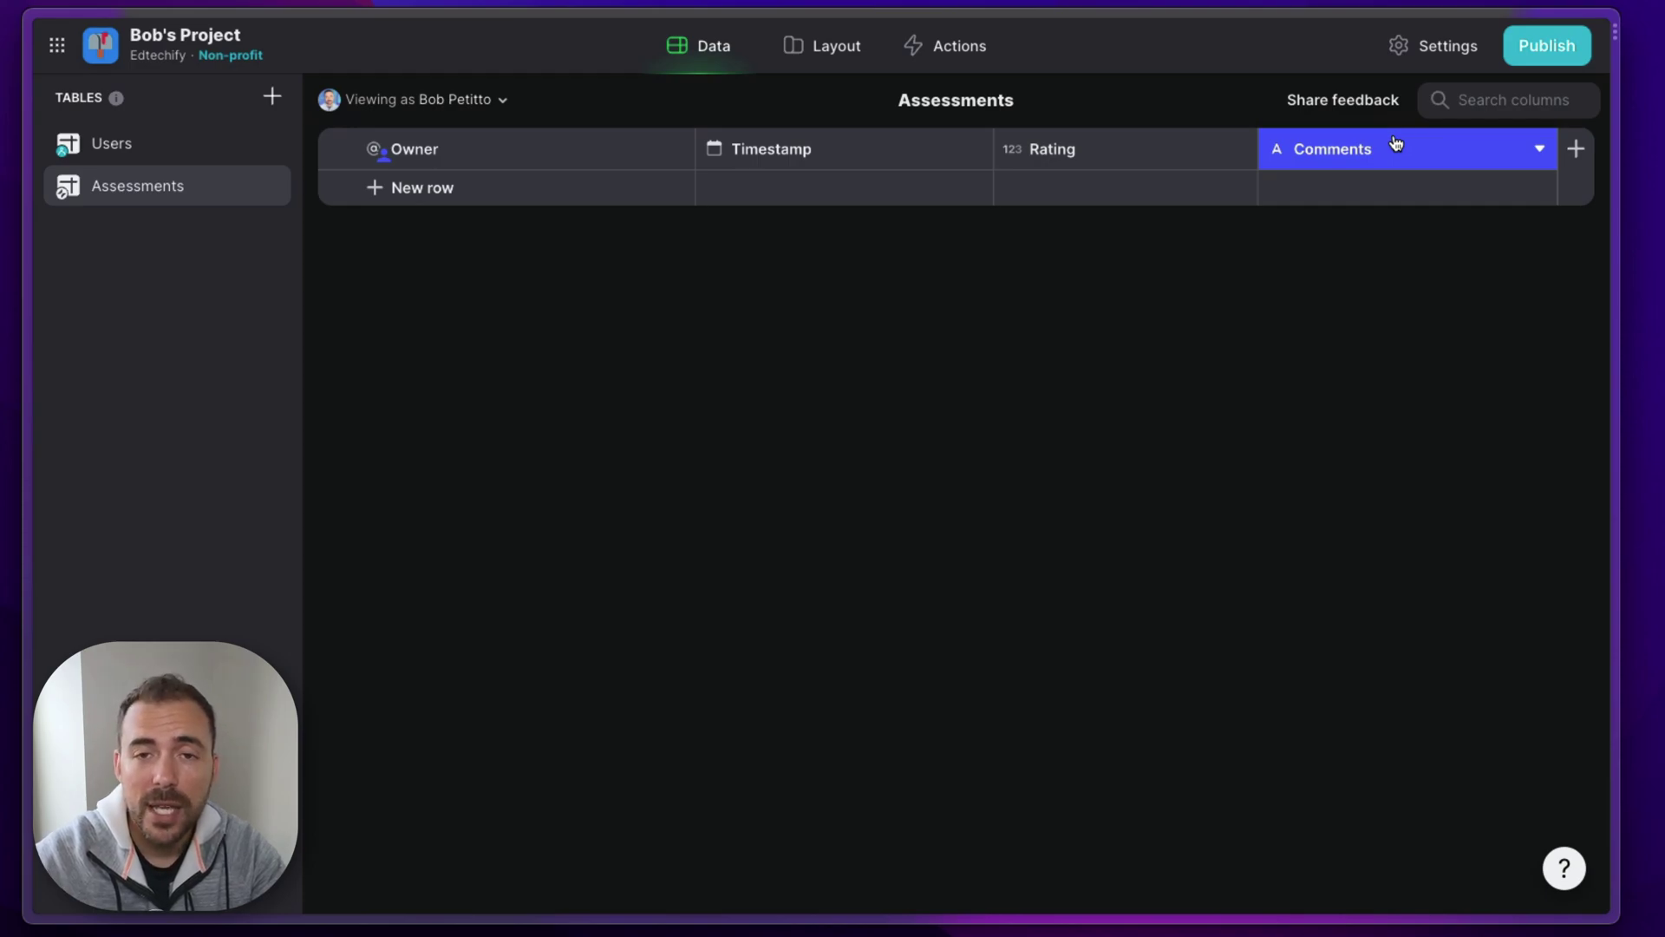
click(860, 163)
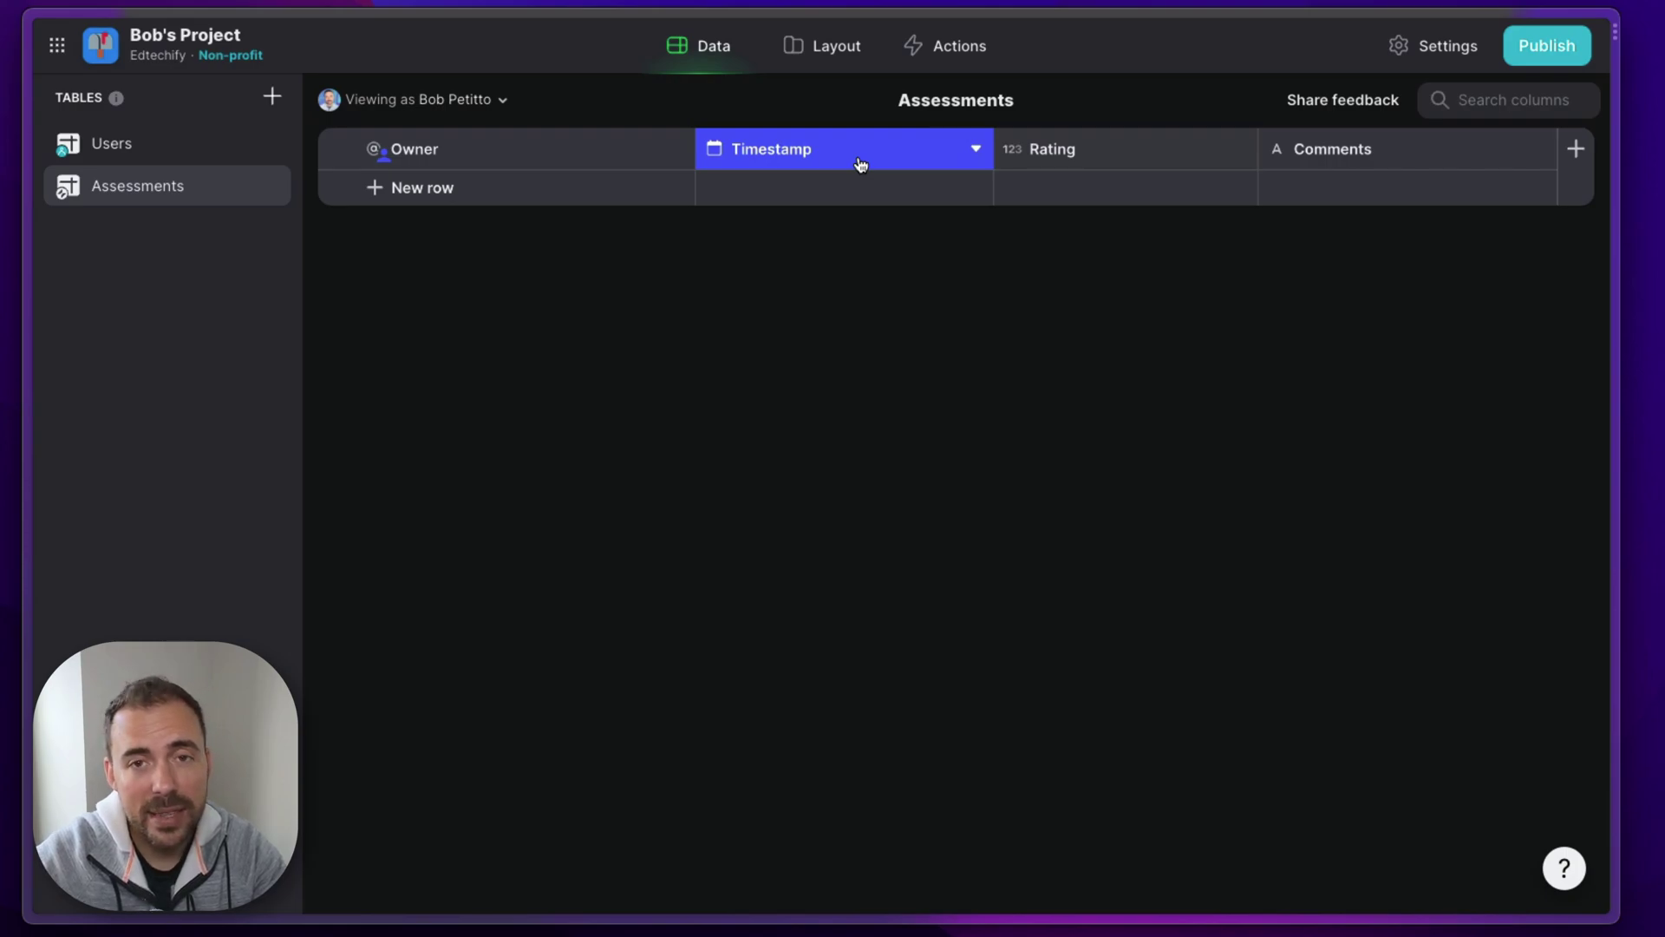
Step: Submit a new assessment through the app preview's form with a five-star rating and the comment "Wonderful job"
click(819, 47)
click(978, 204)
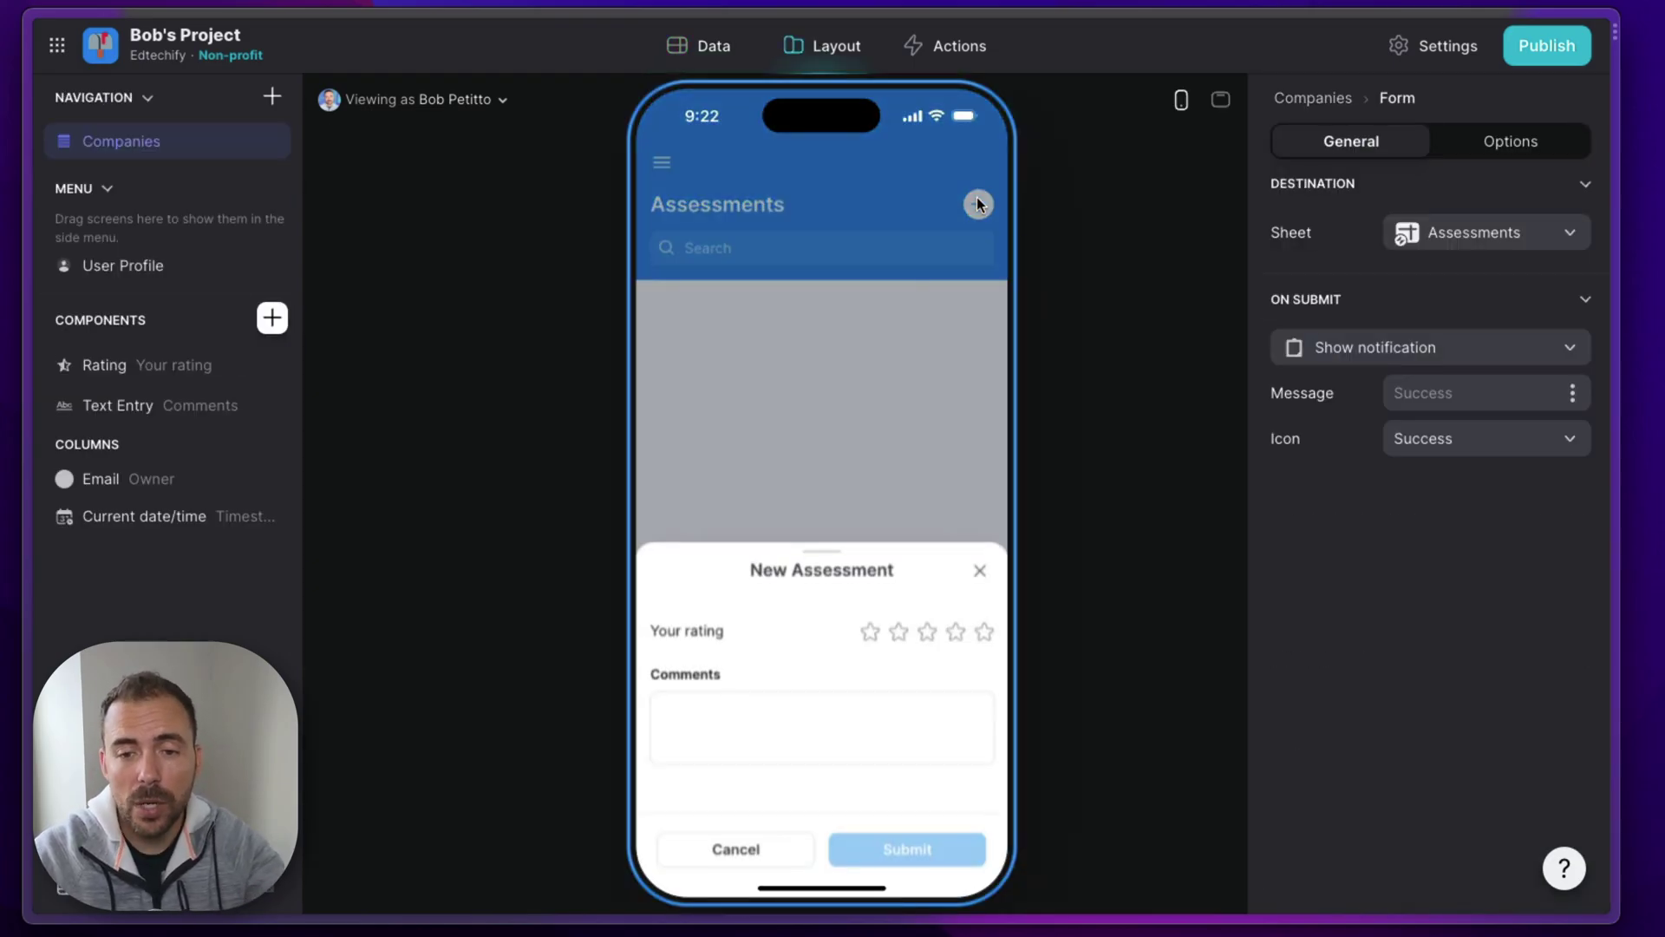
click(982, 631)
click(881, 723)
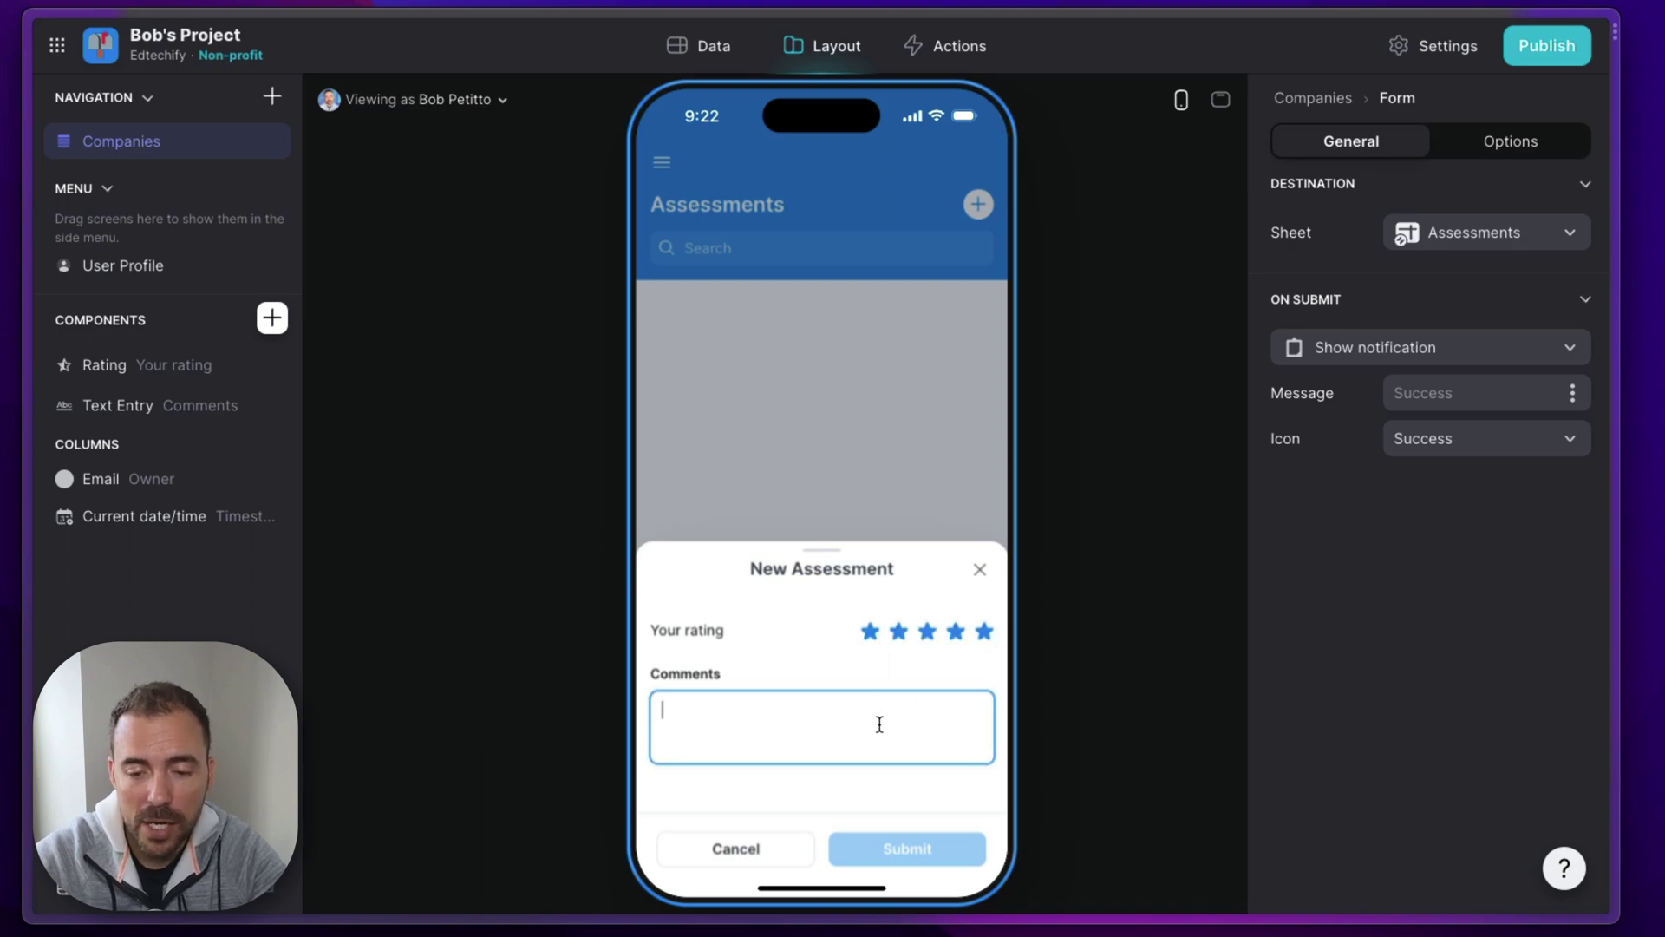
text(Wonderful job)
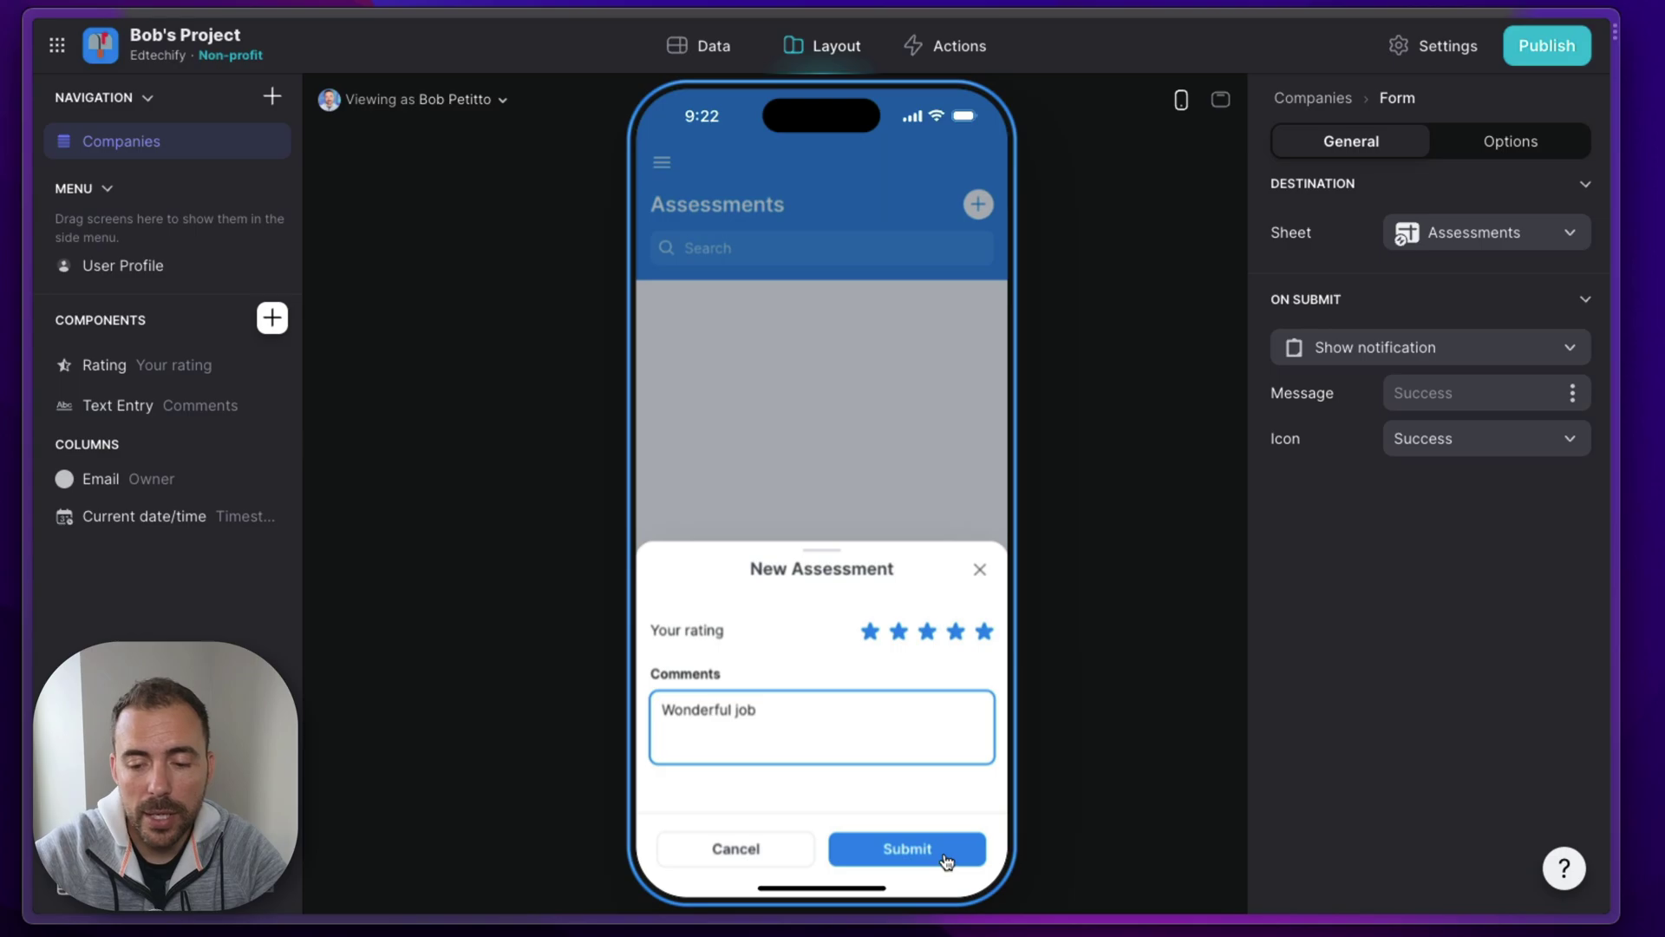
click(944, 859)
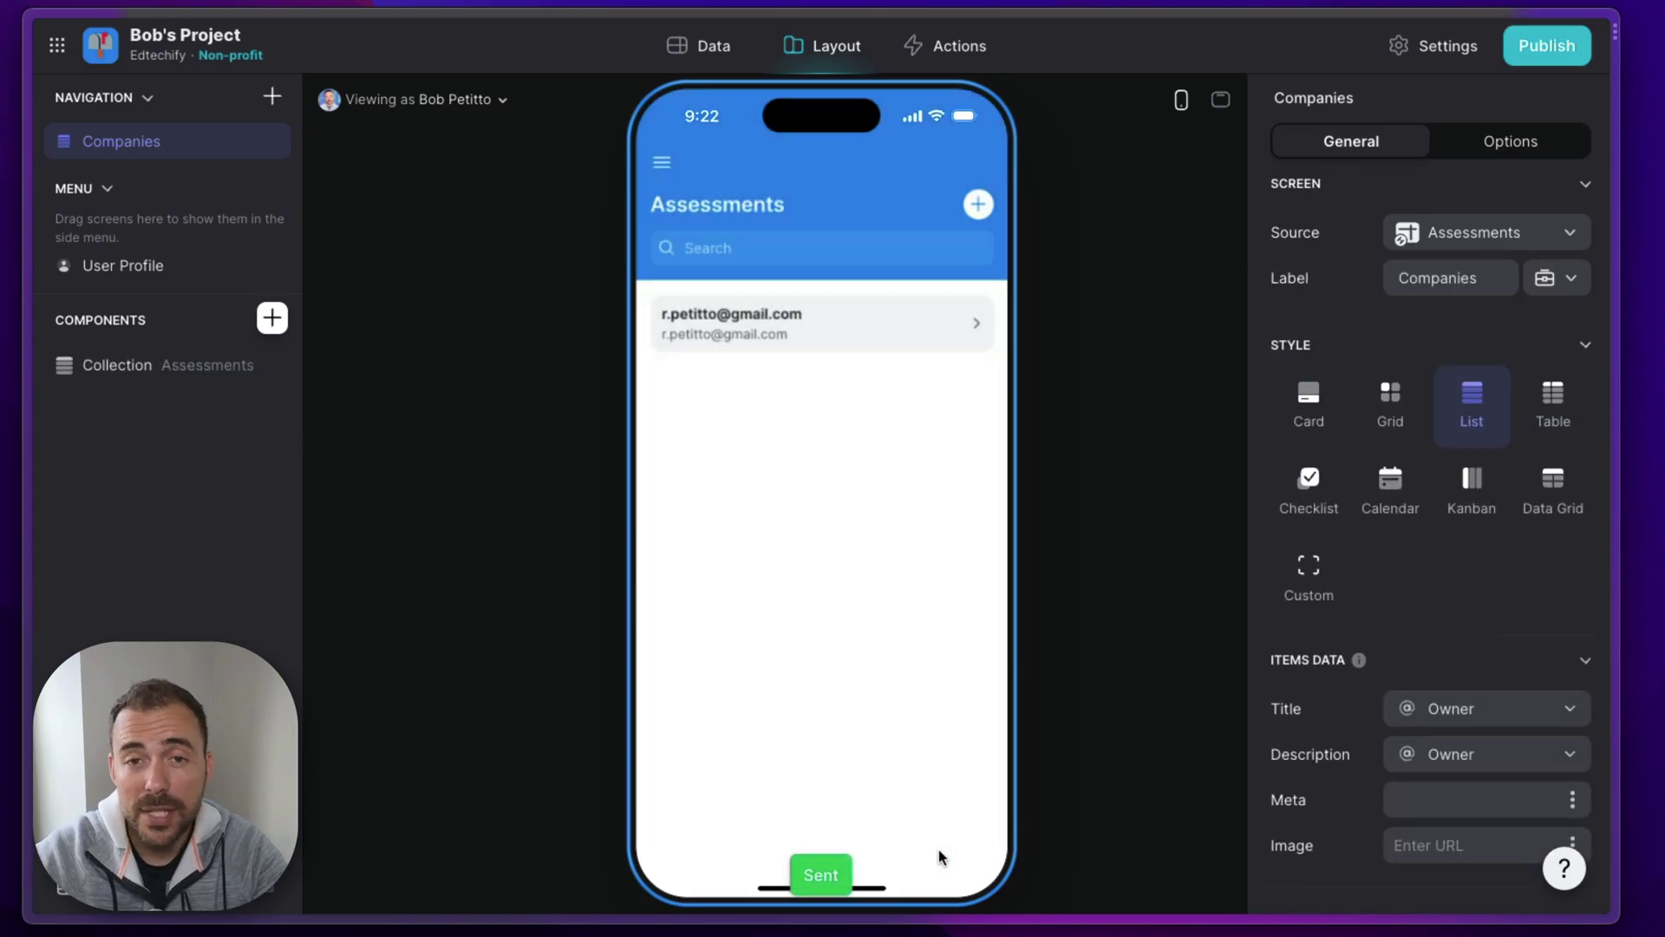
Step: Look over the blank New Assessment form, then check the submitted row's timestamp in the Assessments table
click(977, 206)
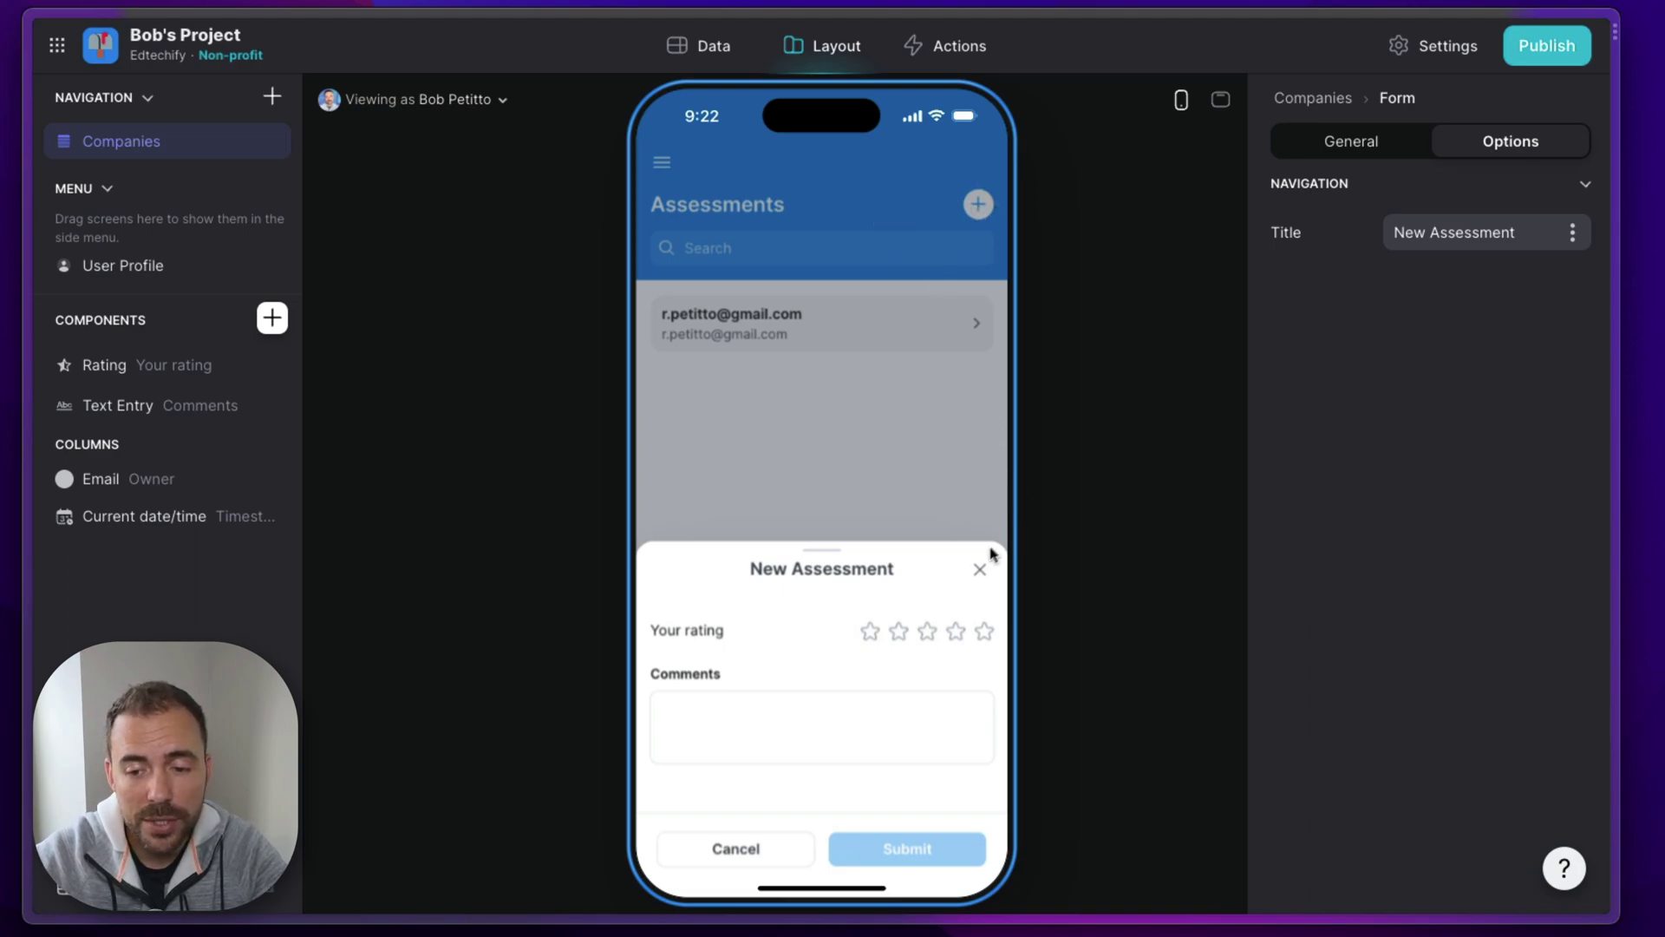
click(979, 573)
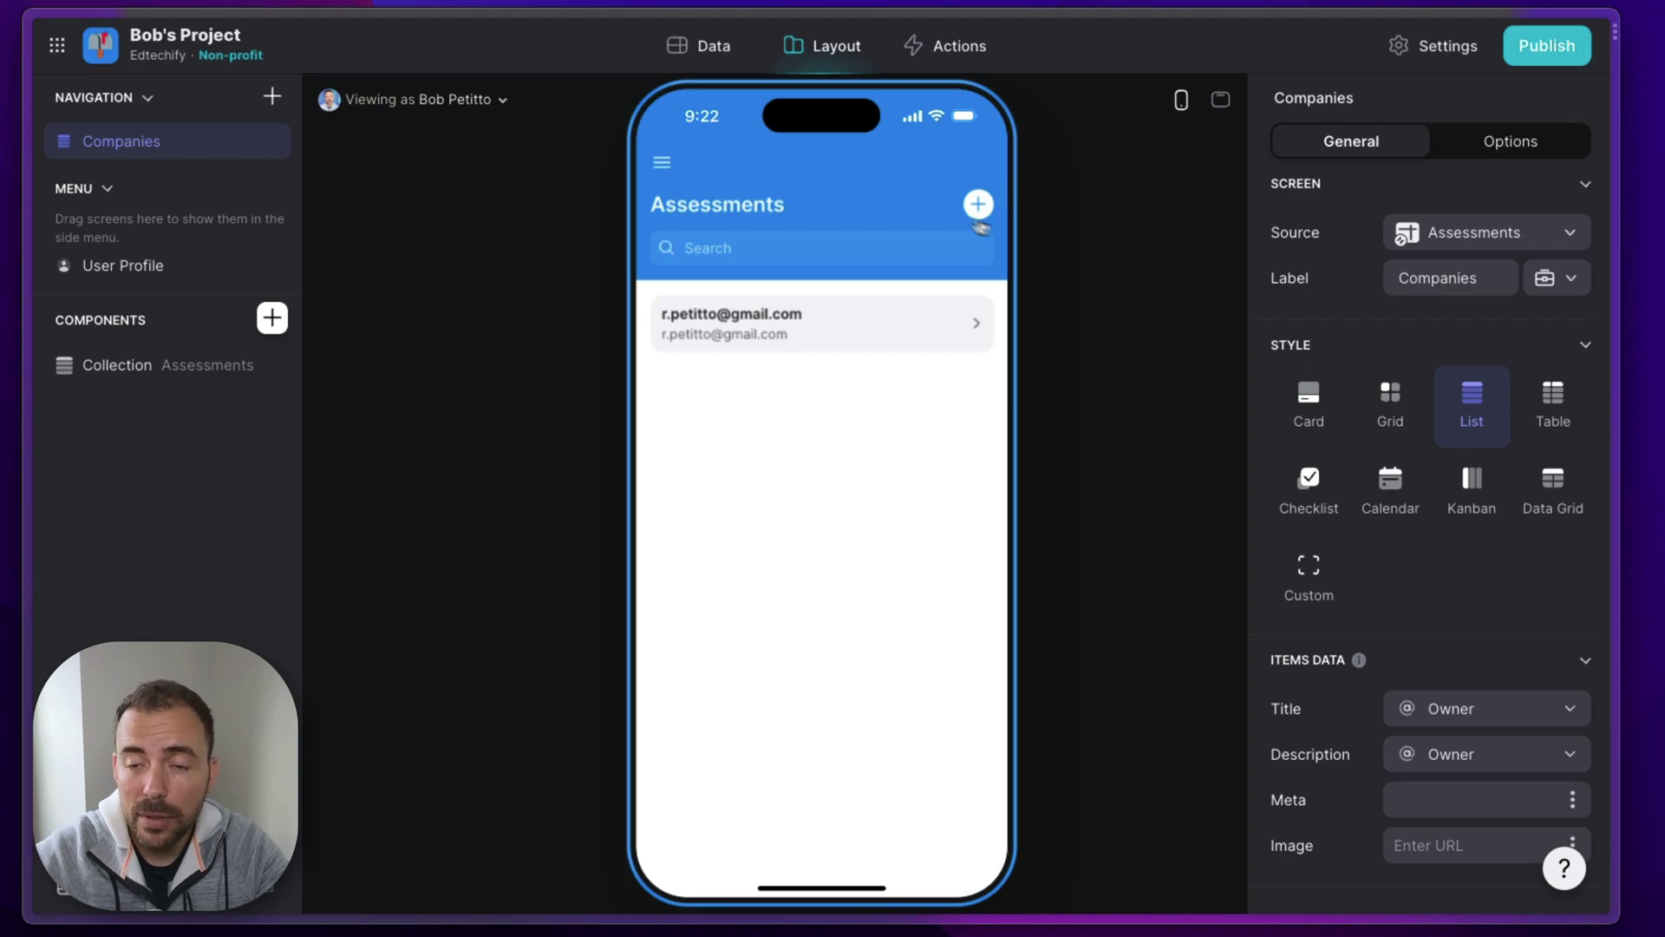
click(721, 68)
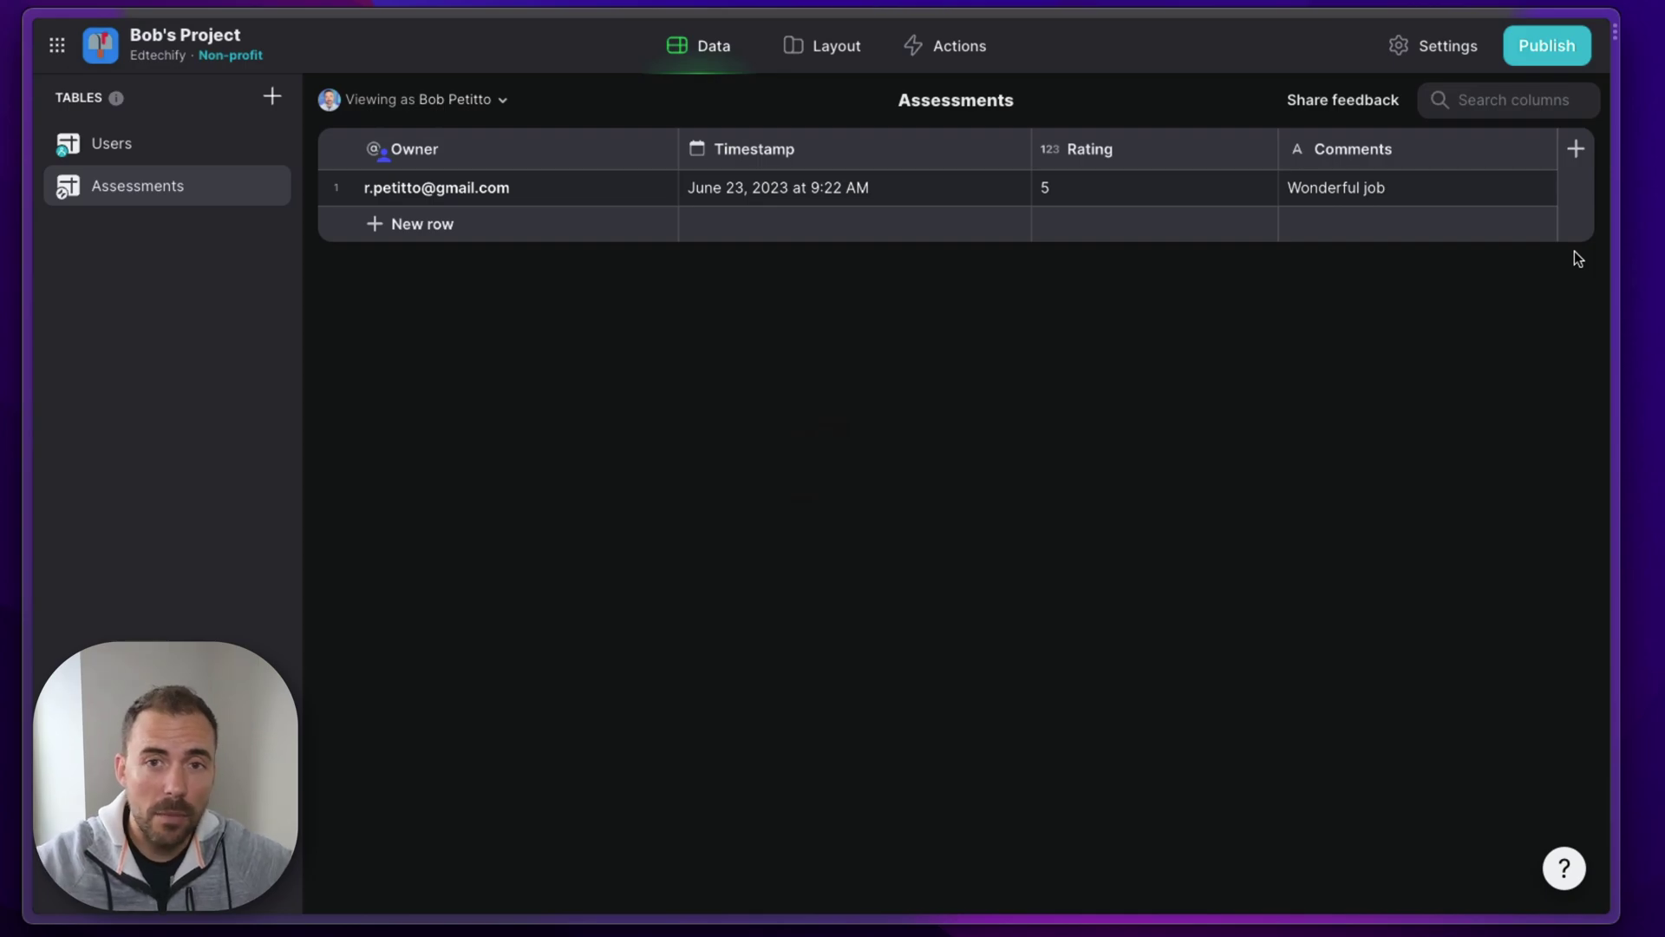
click(839, 180)
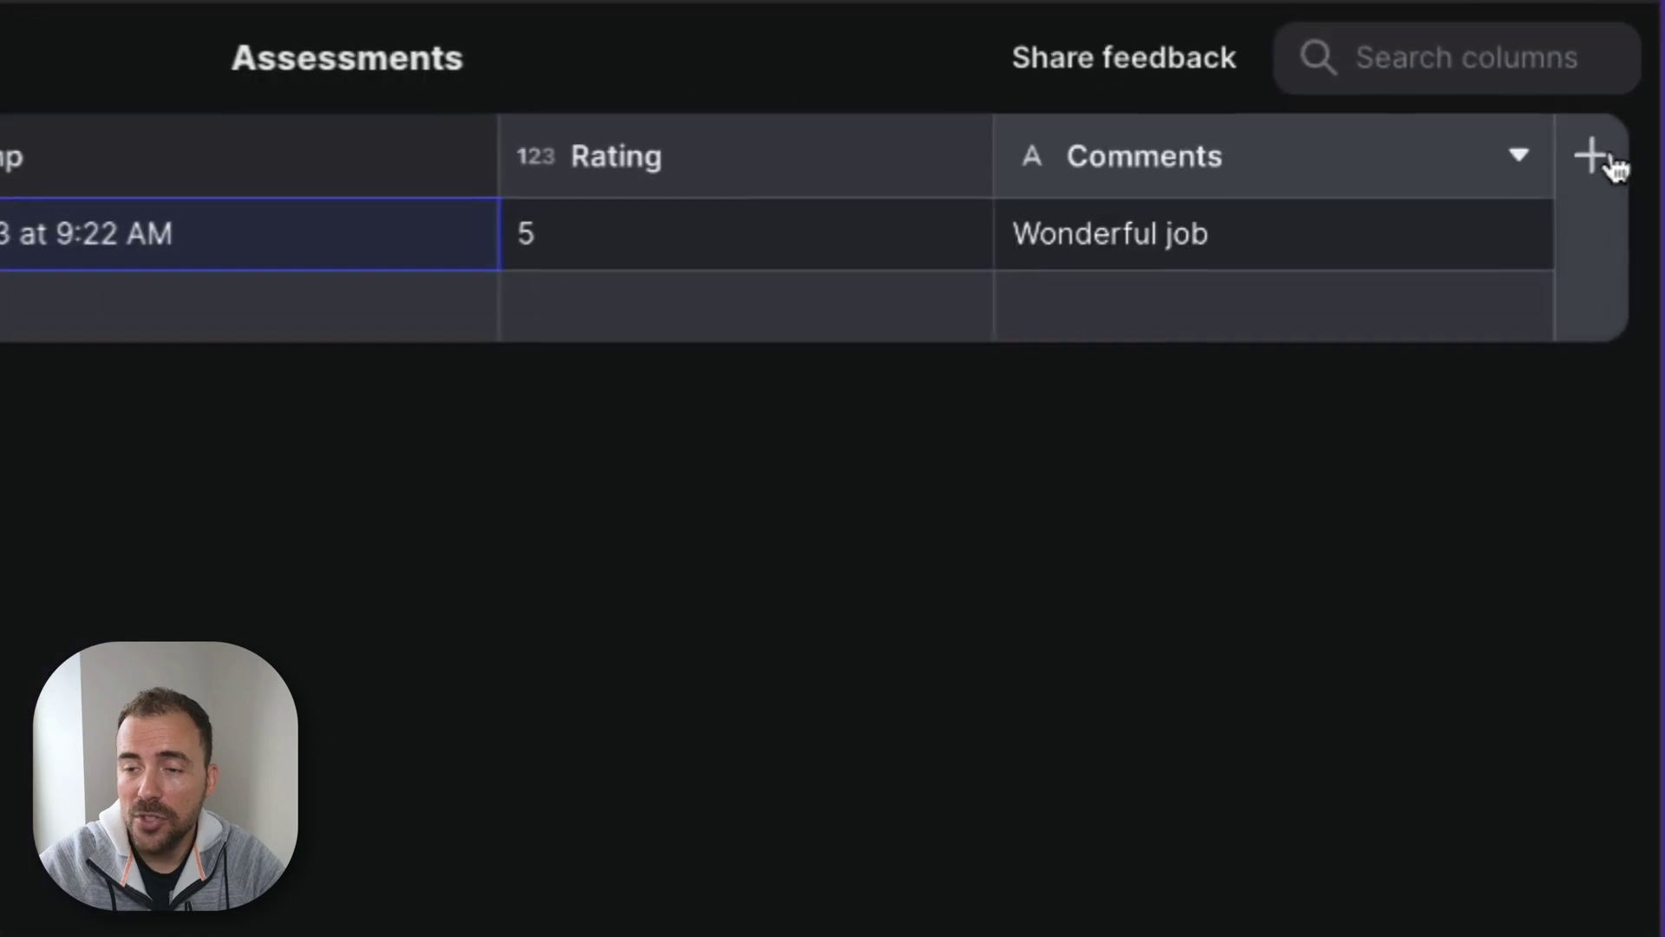
Step: Add a new column of type Date & Time to the Assessments table, keeping its default name
click(1576, 149)
click(706, 357)
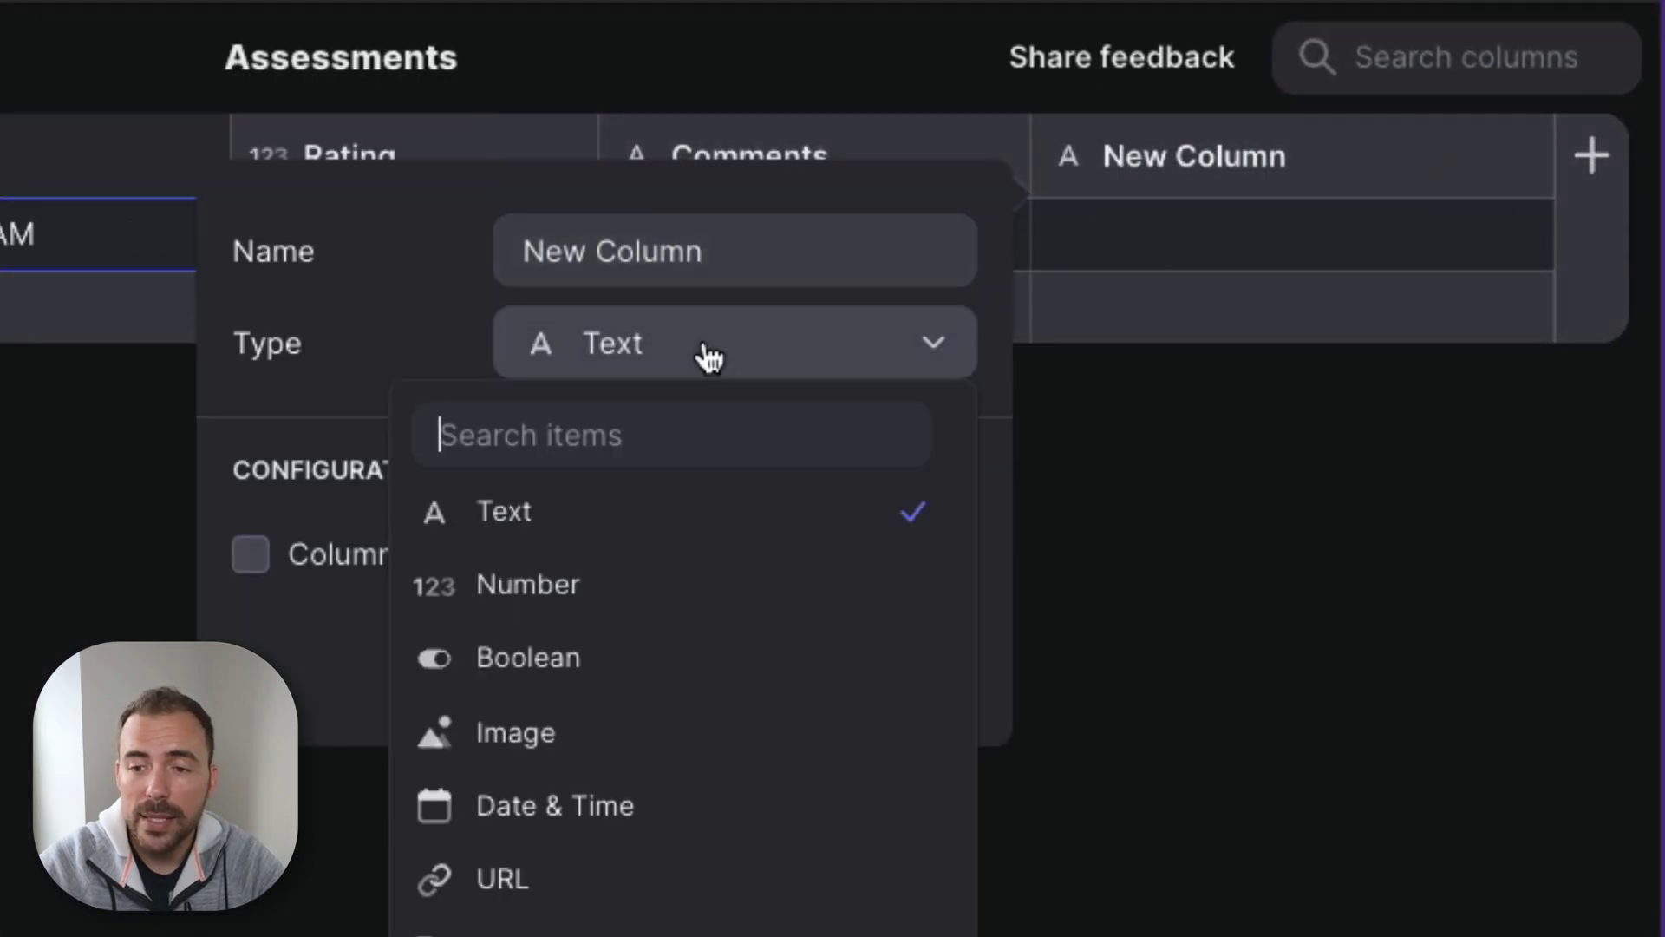
click(600, 832)
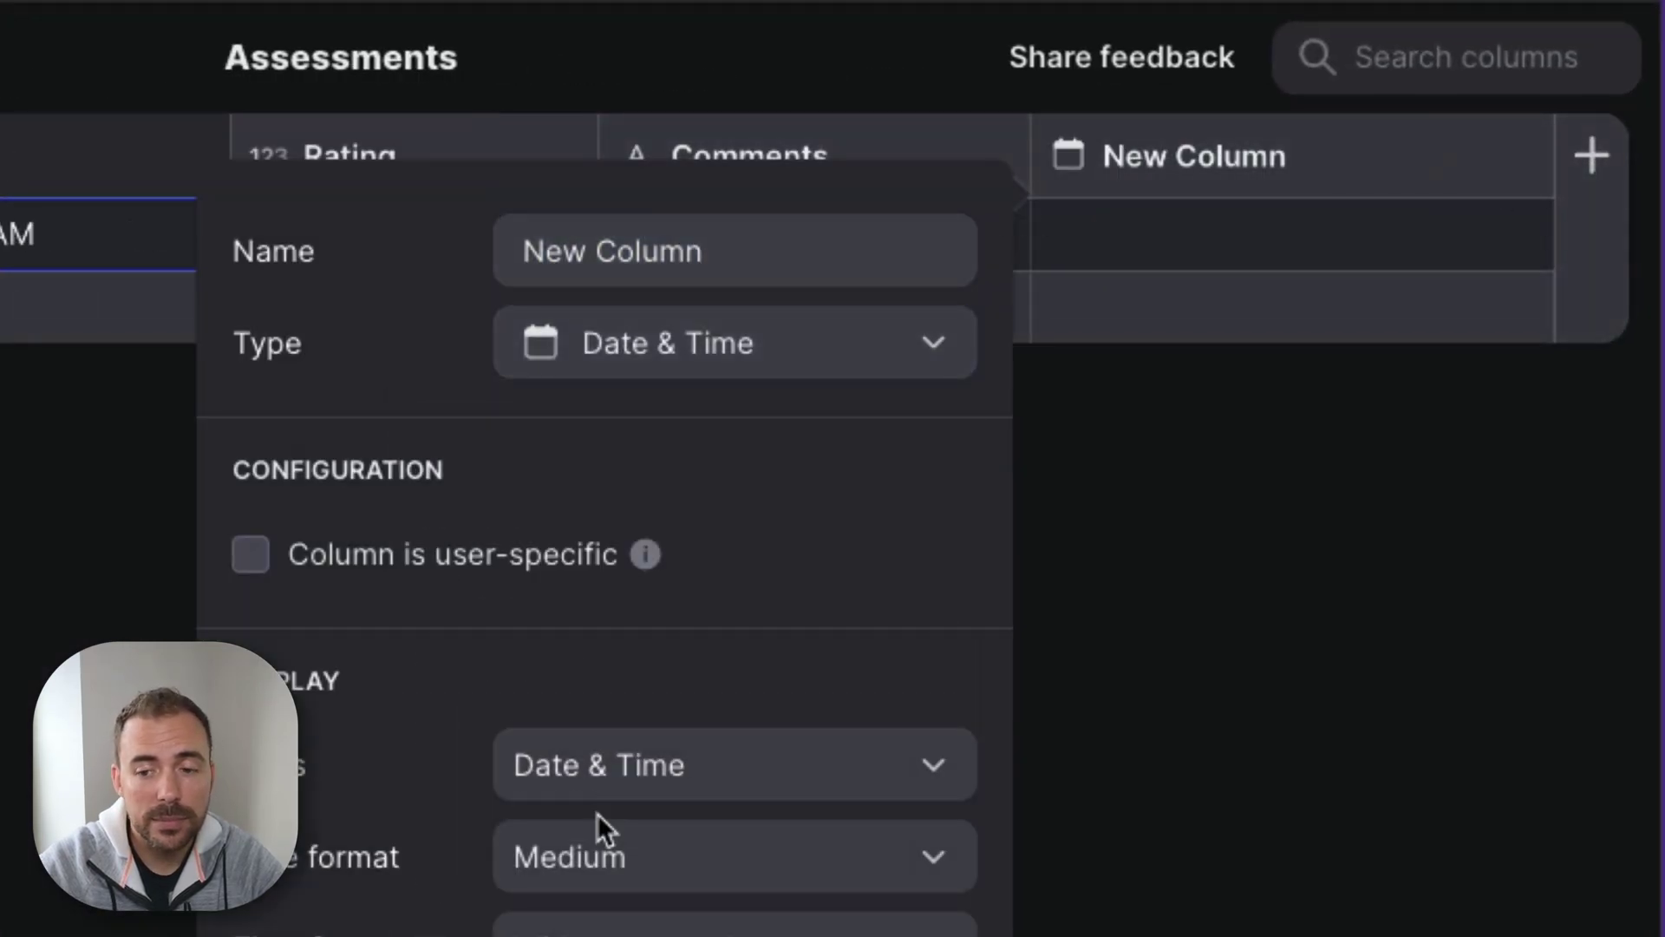
key(Escape)
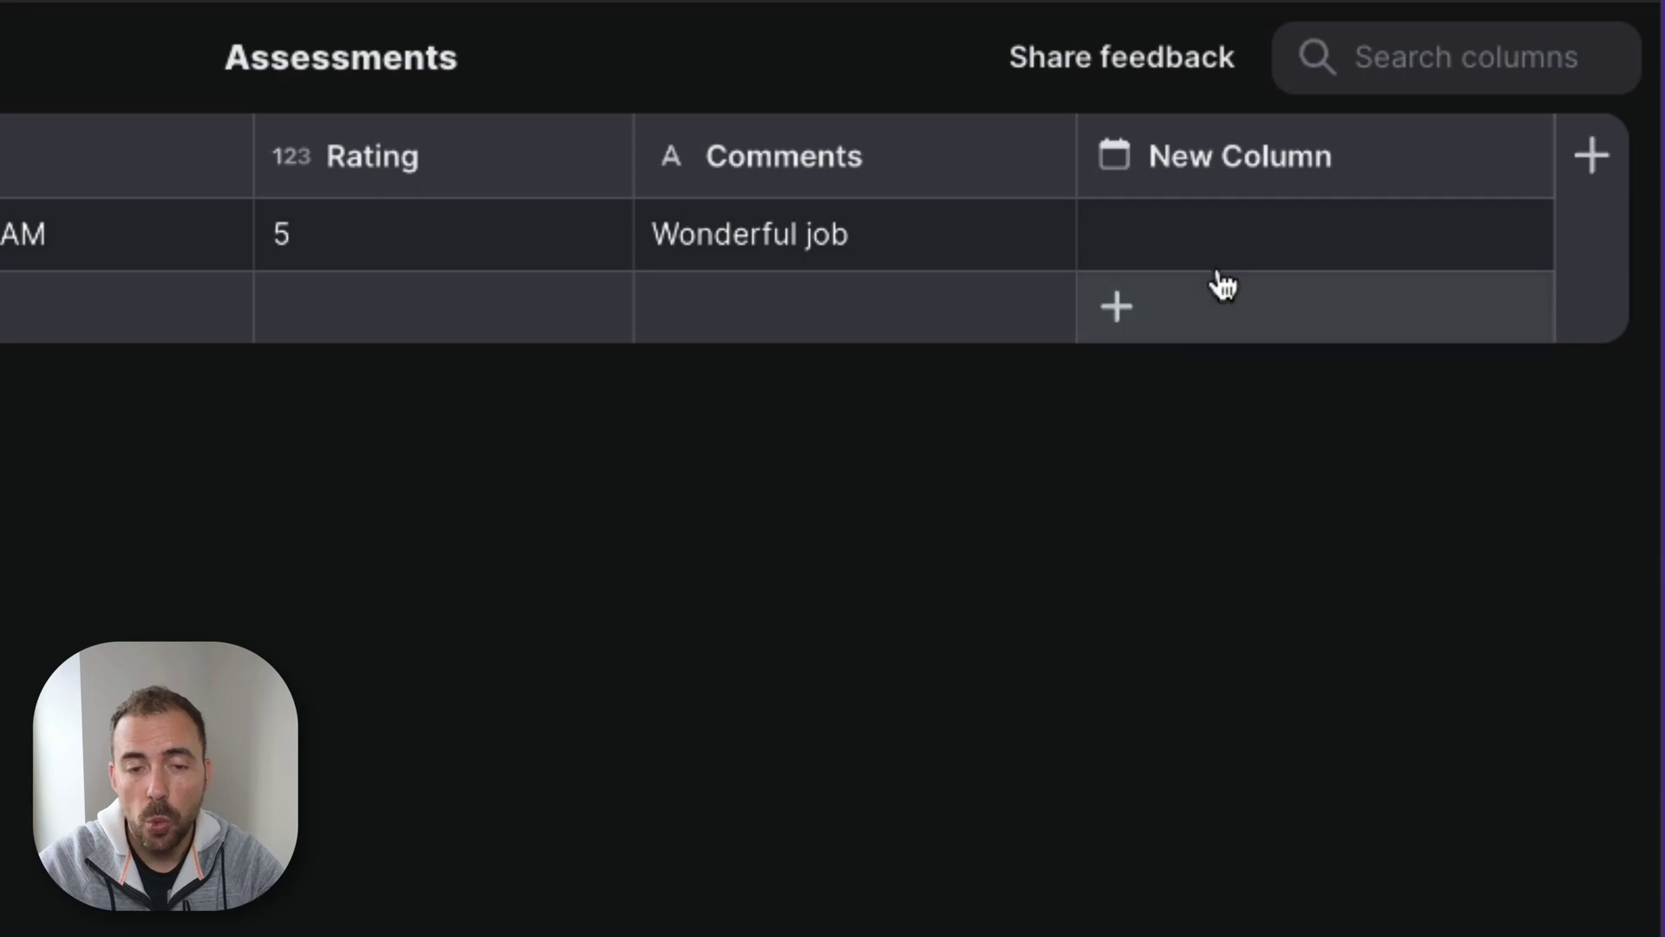
Step: Enter "6 months from now" in the first row's new date cell and reopen the cell to view its stored text
click(1230, 236)
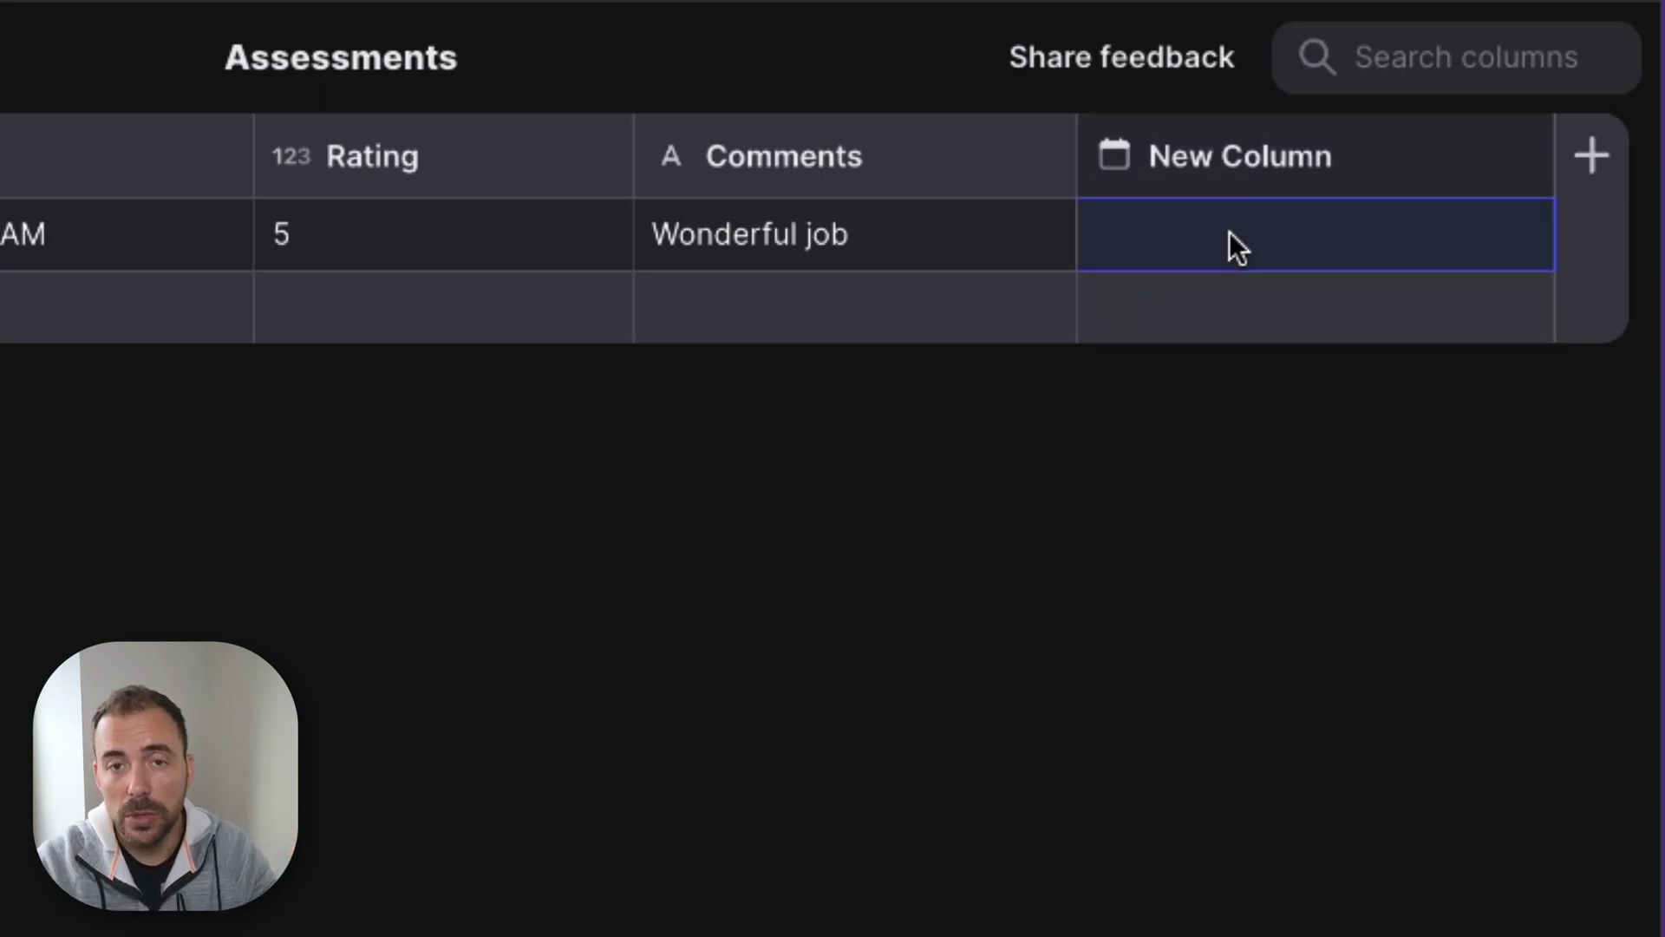
text(6 monht)
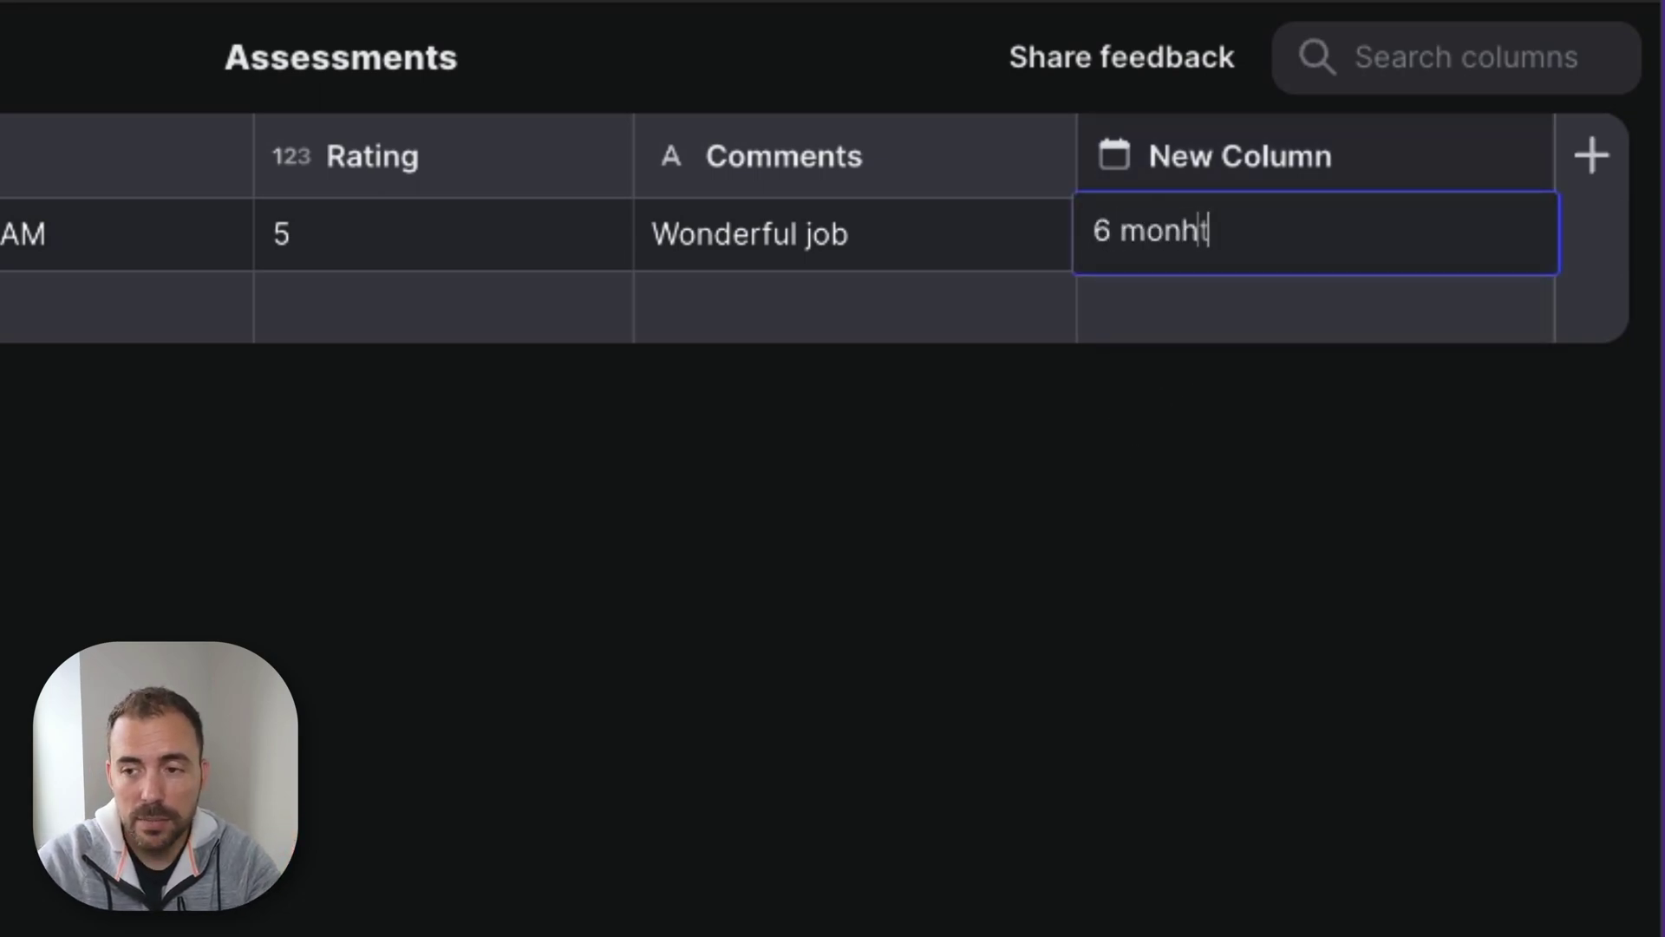
key(BackSpace)
key(BackSpace)
text(ths fr)
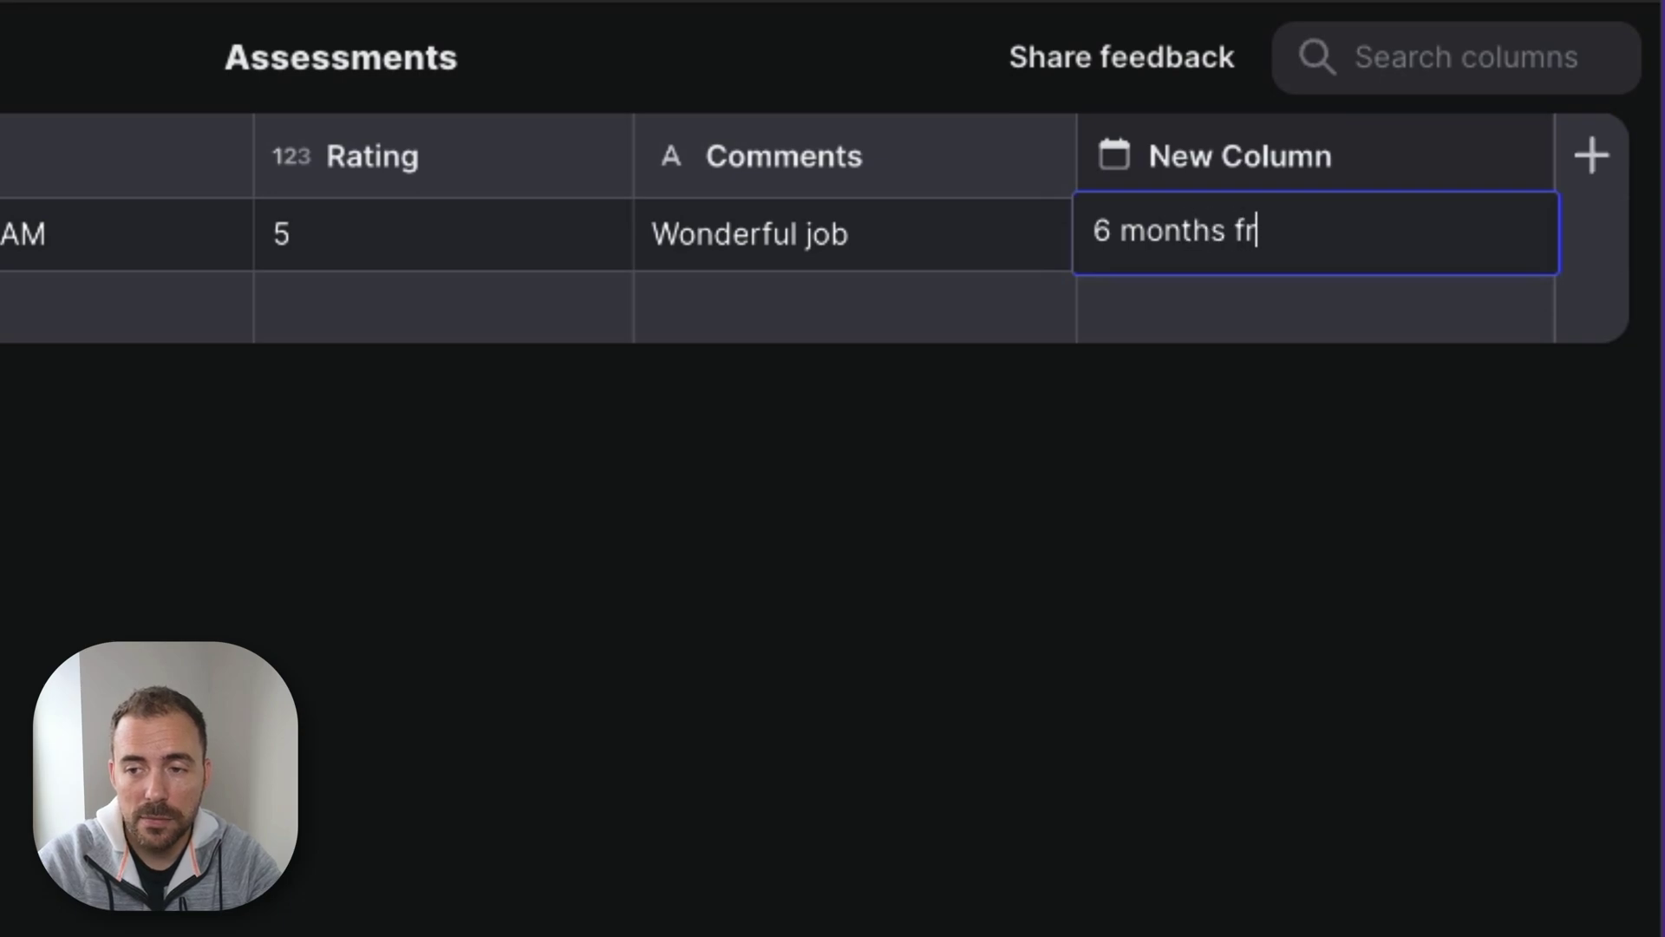
text(om now)
key(Return)
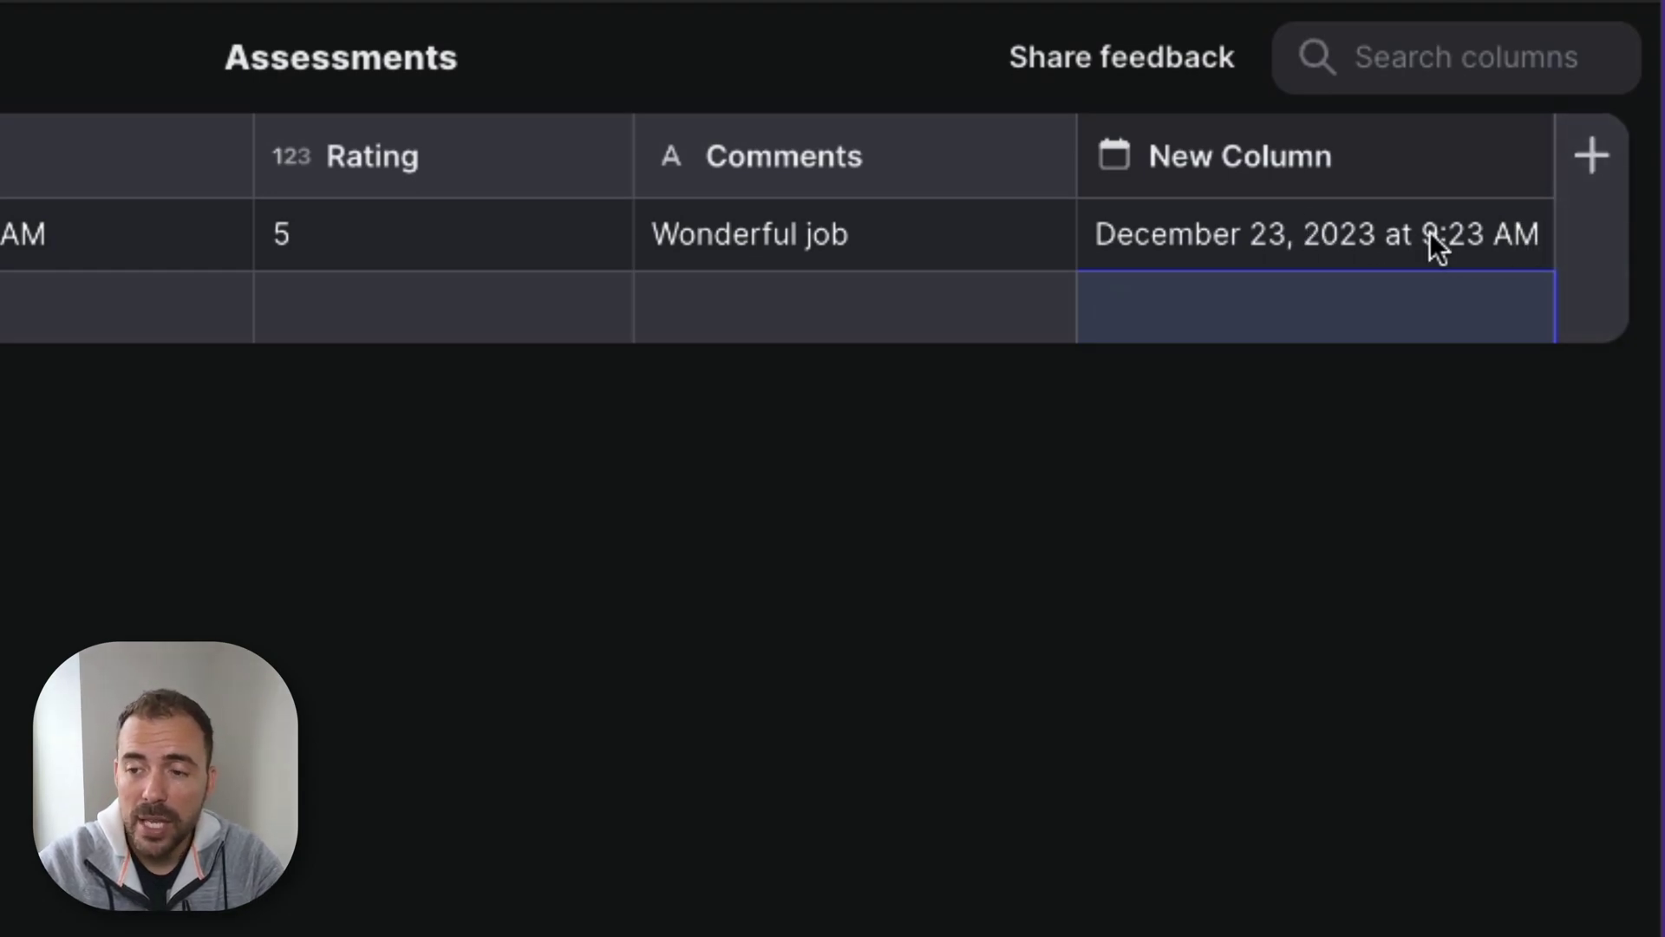
double_click(1305, 249)
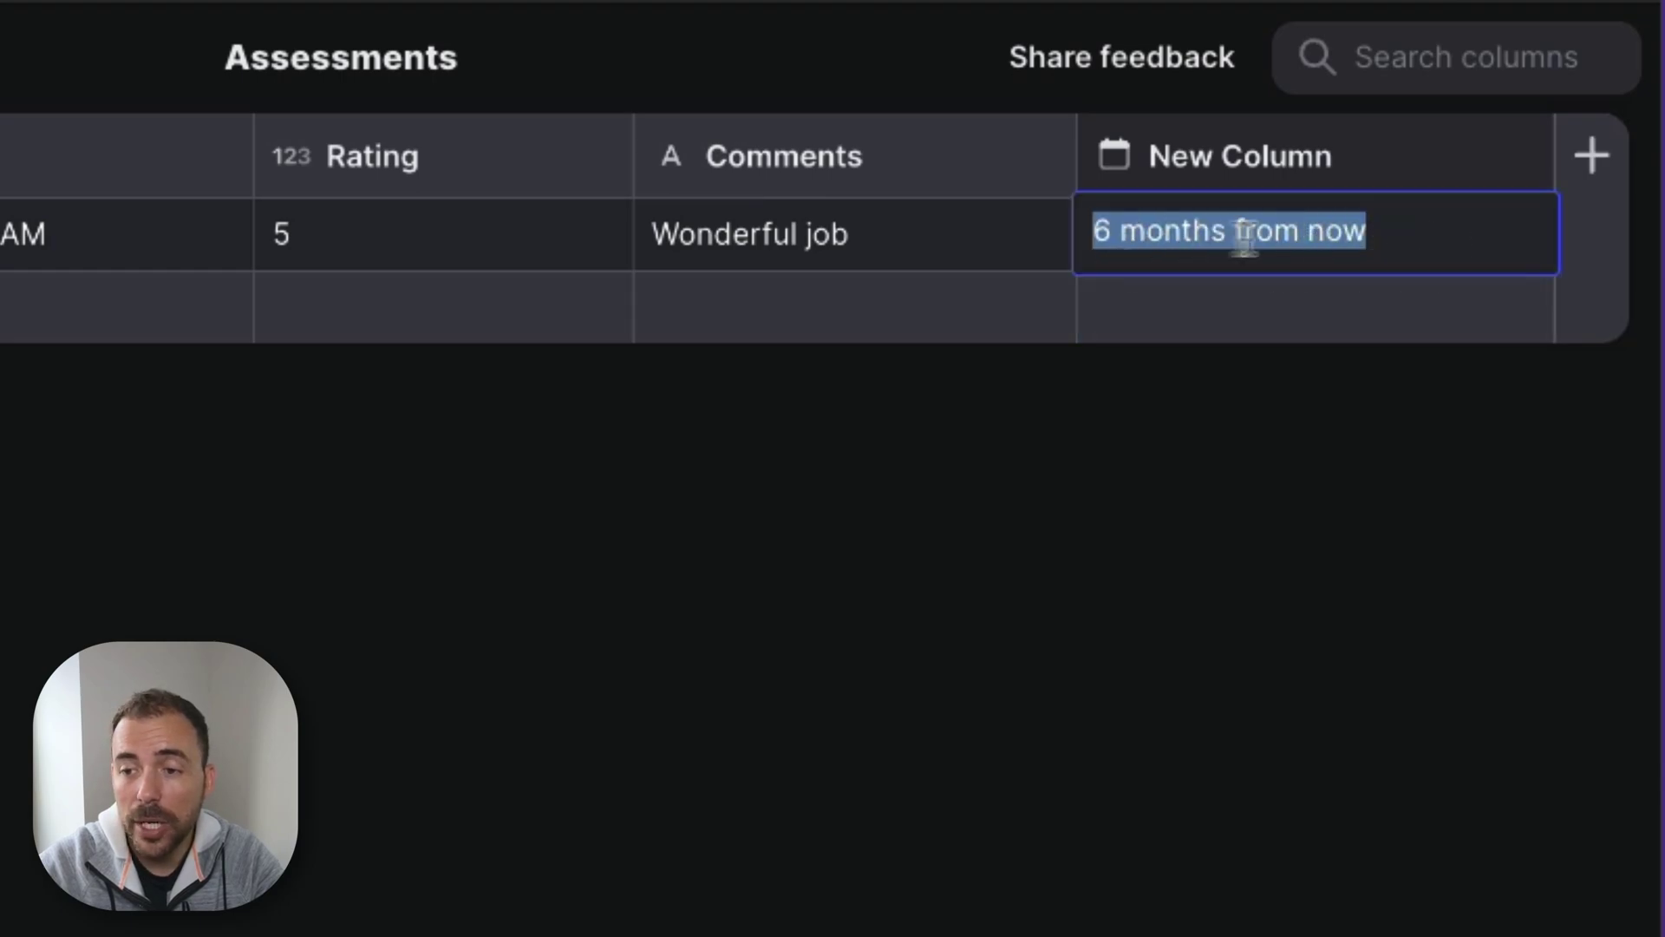
click(1020, 560)
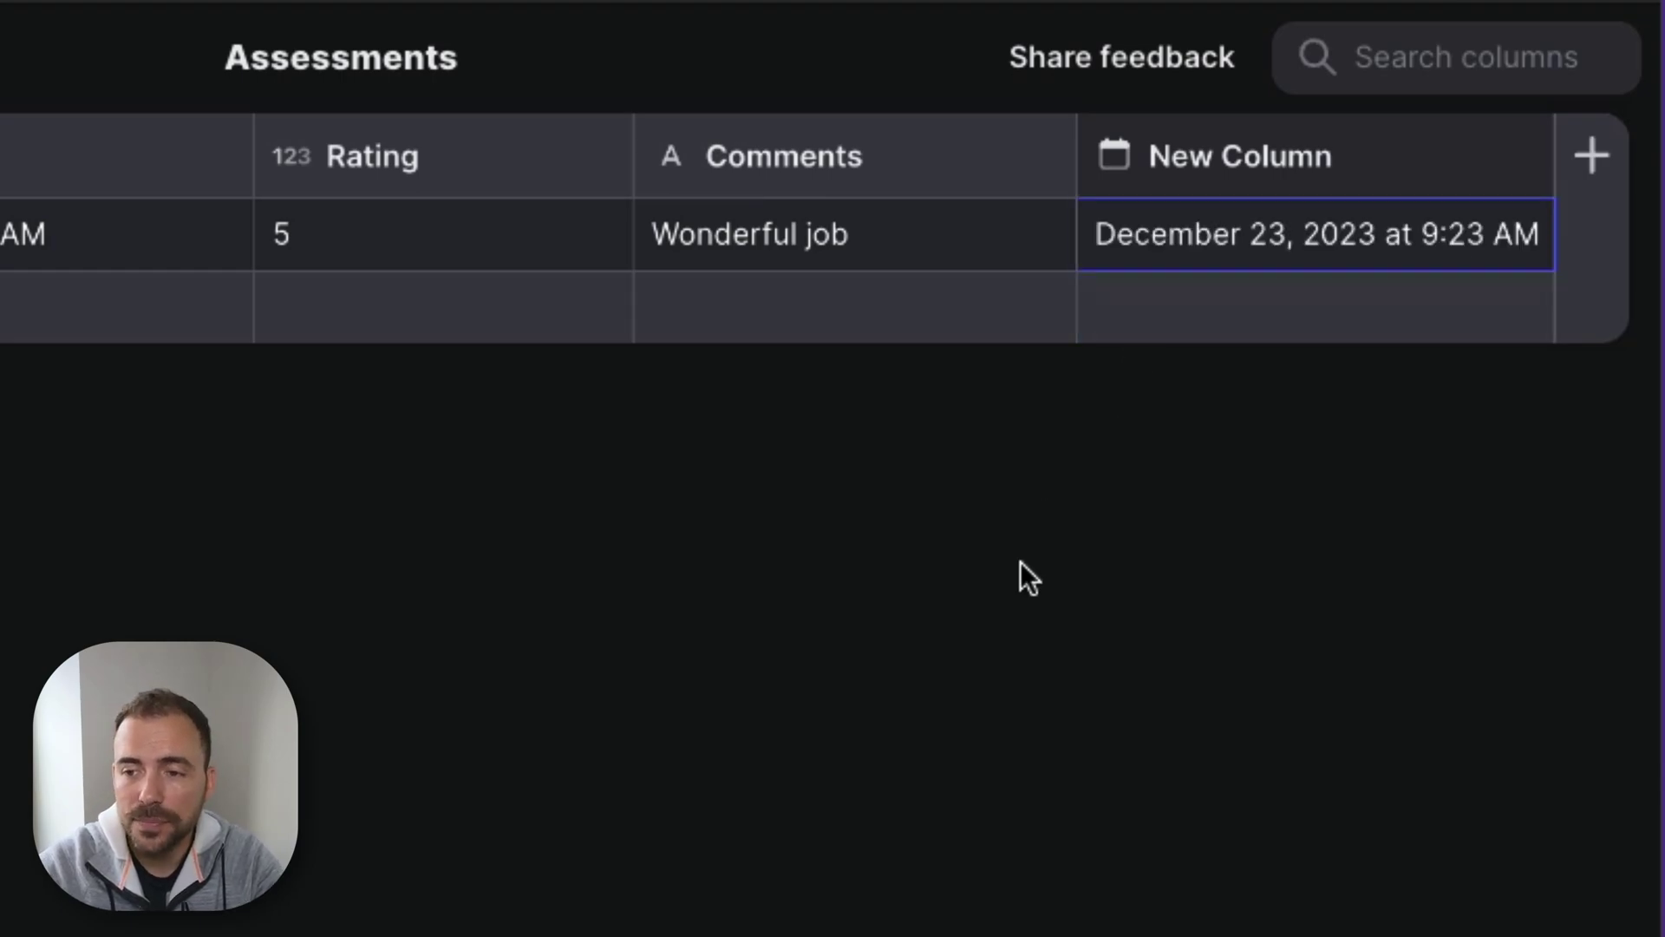
Step: Replace the first row's new date entry with "next week"
double_click(1307, 245)
key(BackSpace)
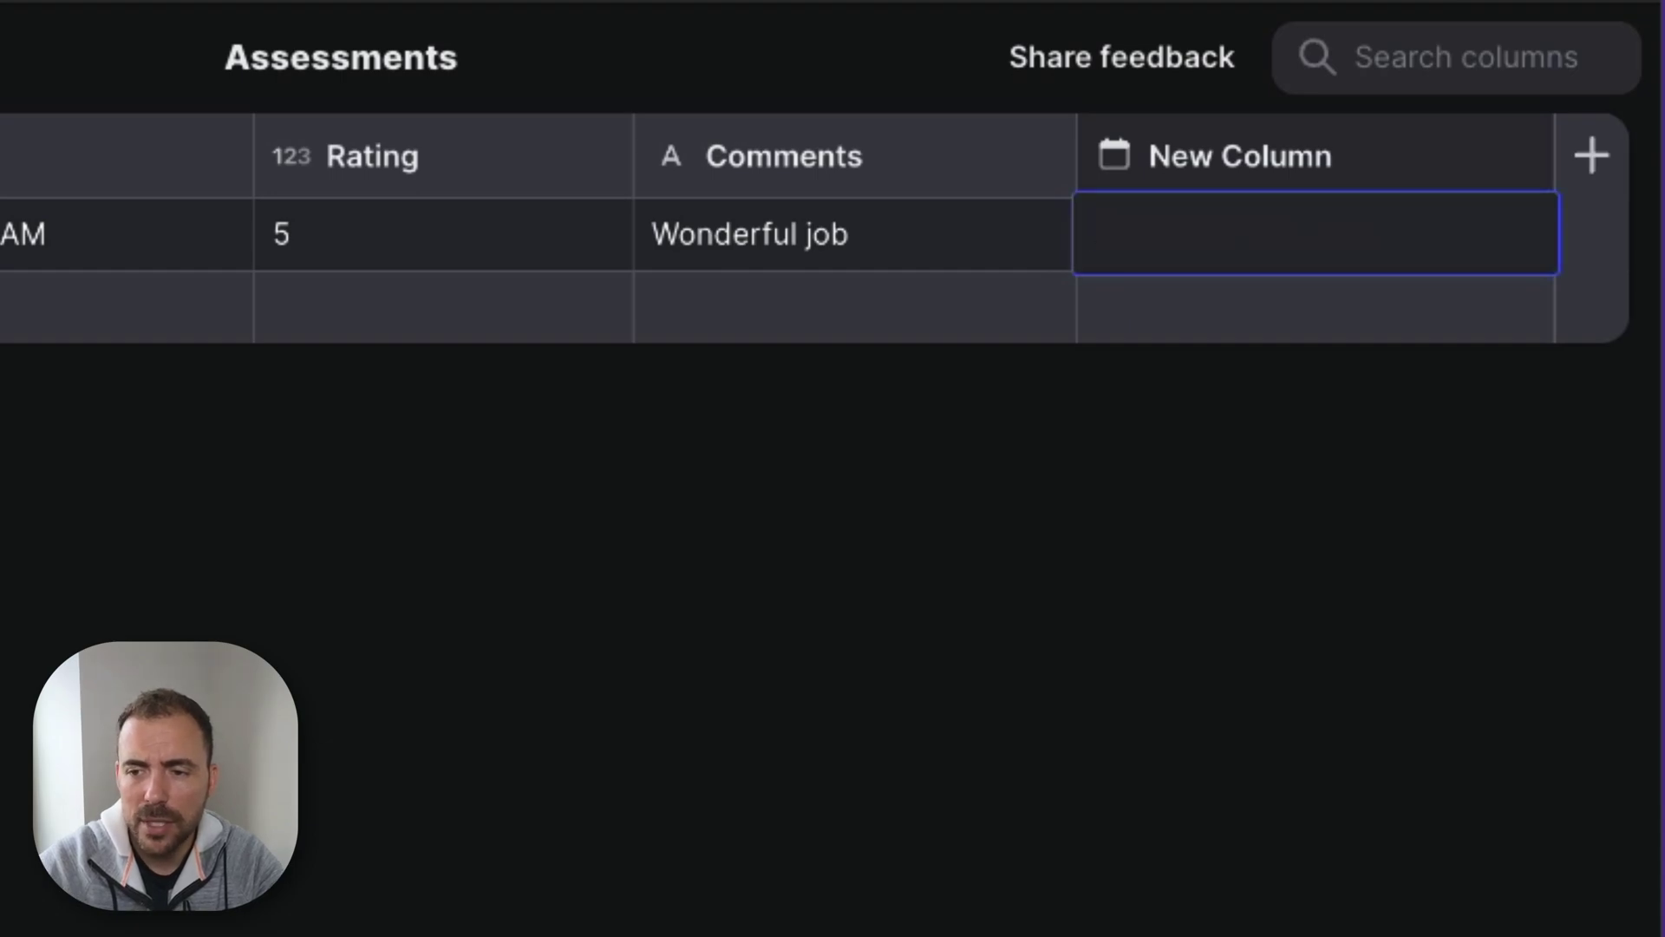
text(next week)
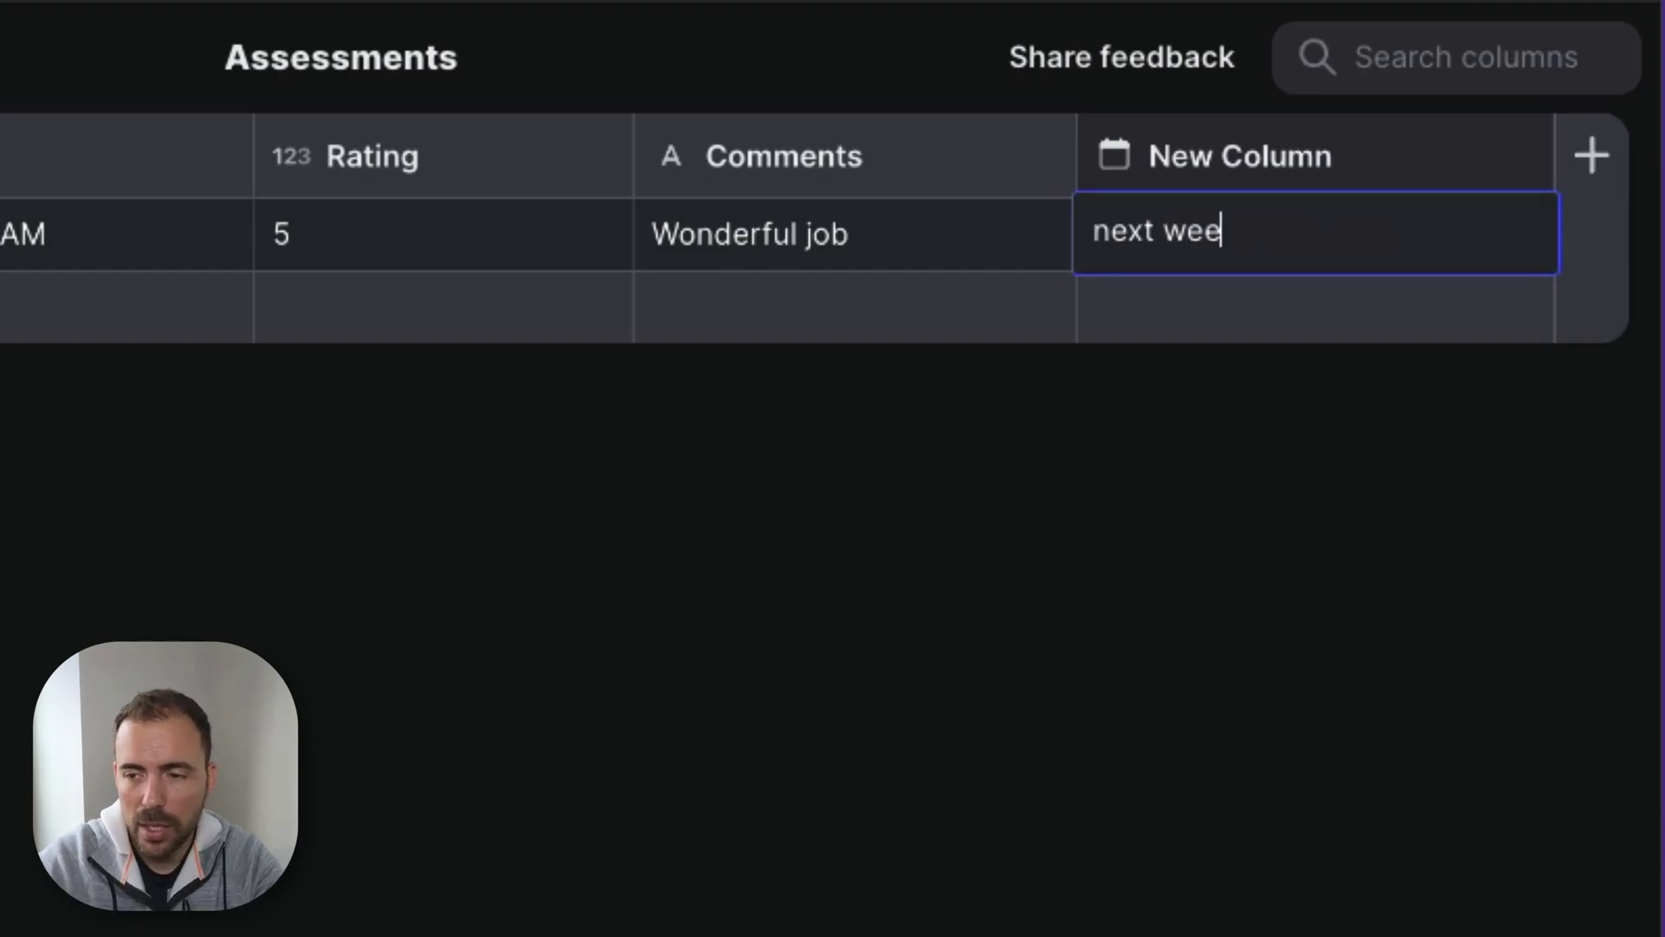
key(Return)
Step: Change the first row's new date entry to "last week", then clear the cell
click(1405, 249)
text(last we)
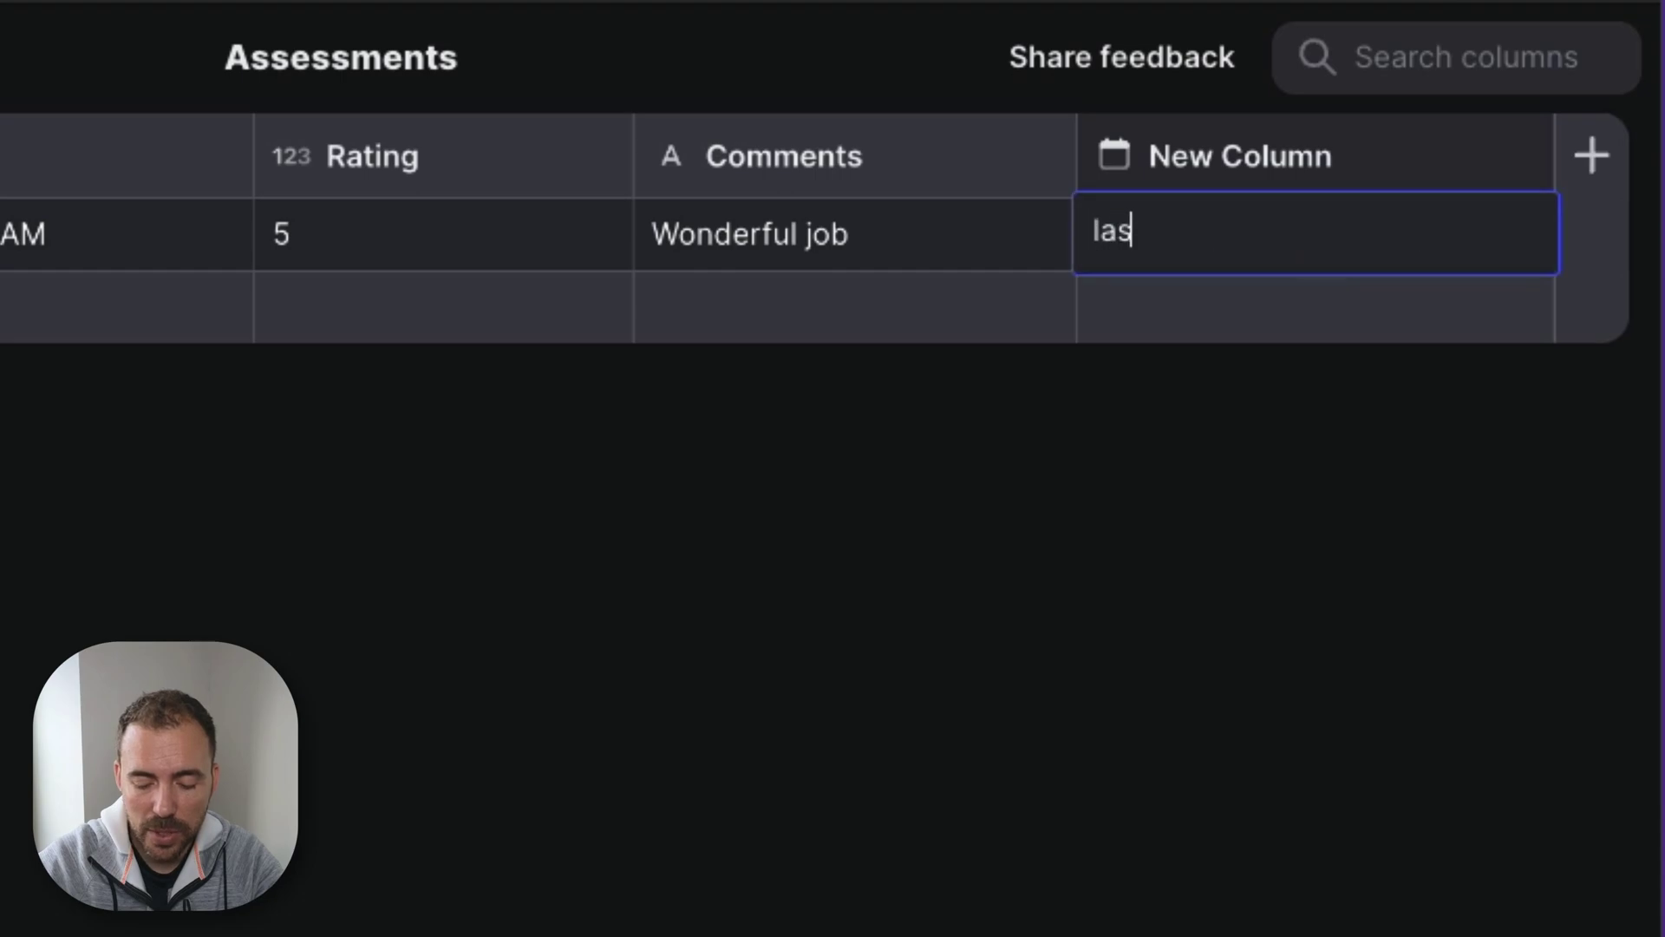
text(ek)
key(Return)
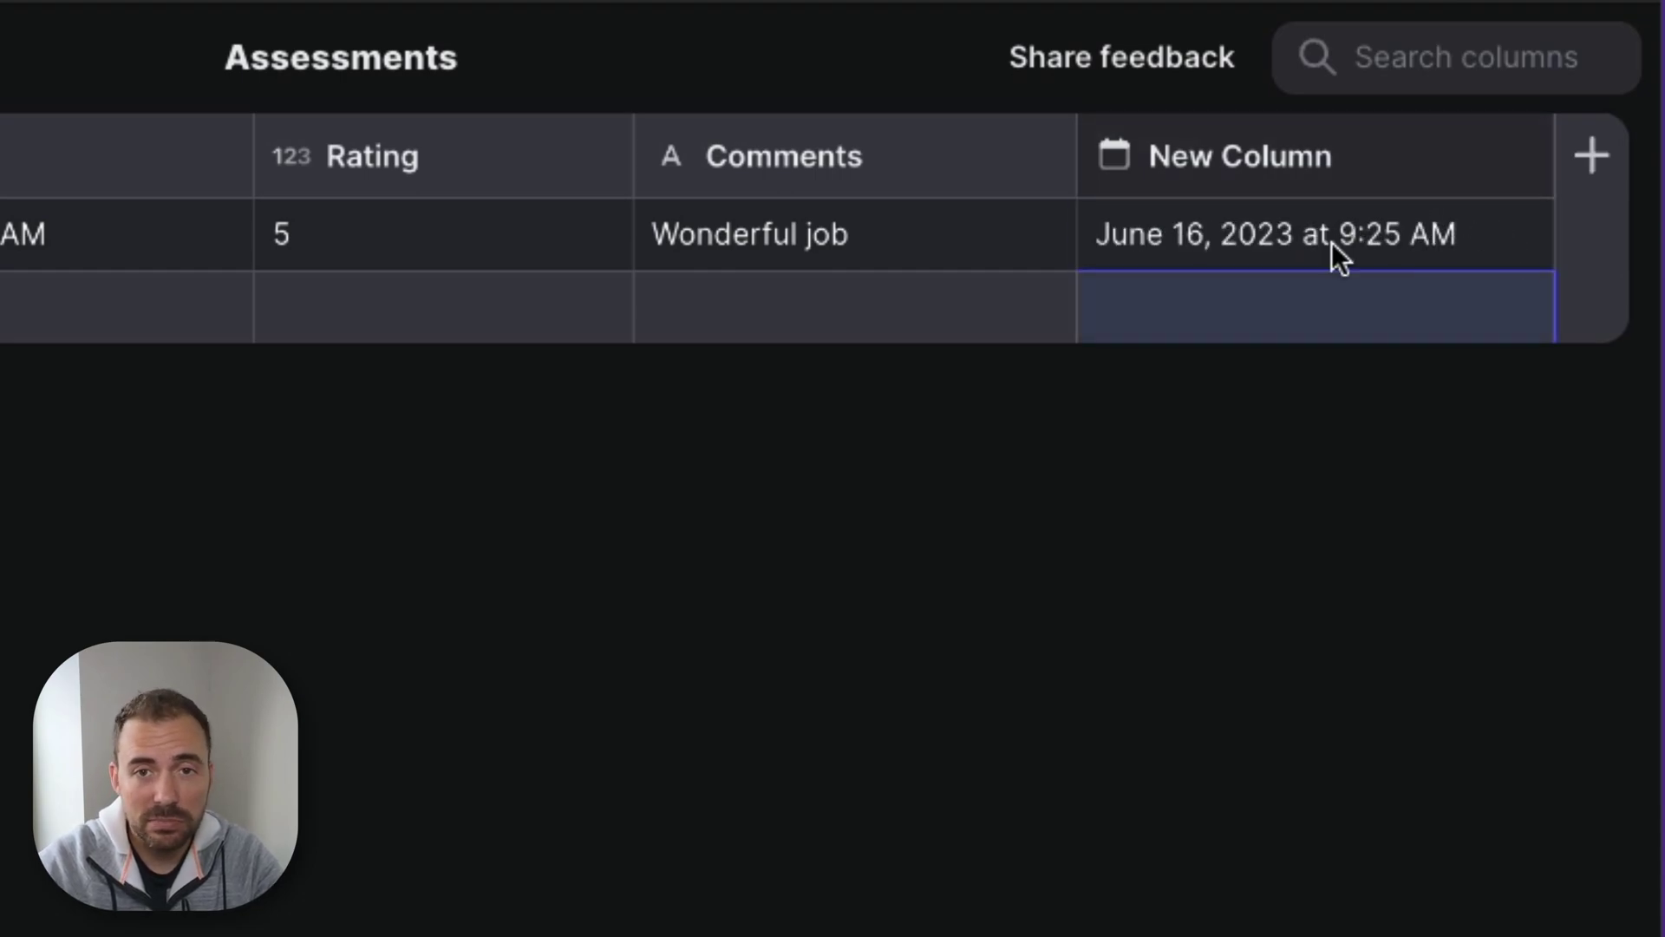
click(1331, 242)
key(Delete)
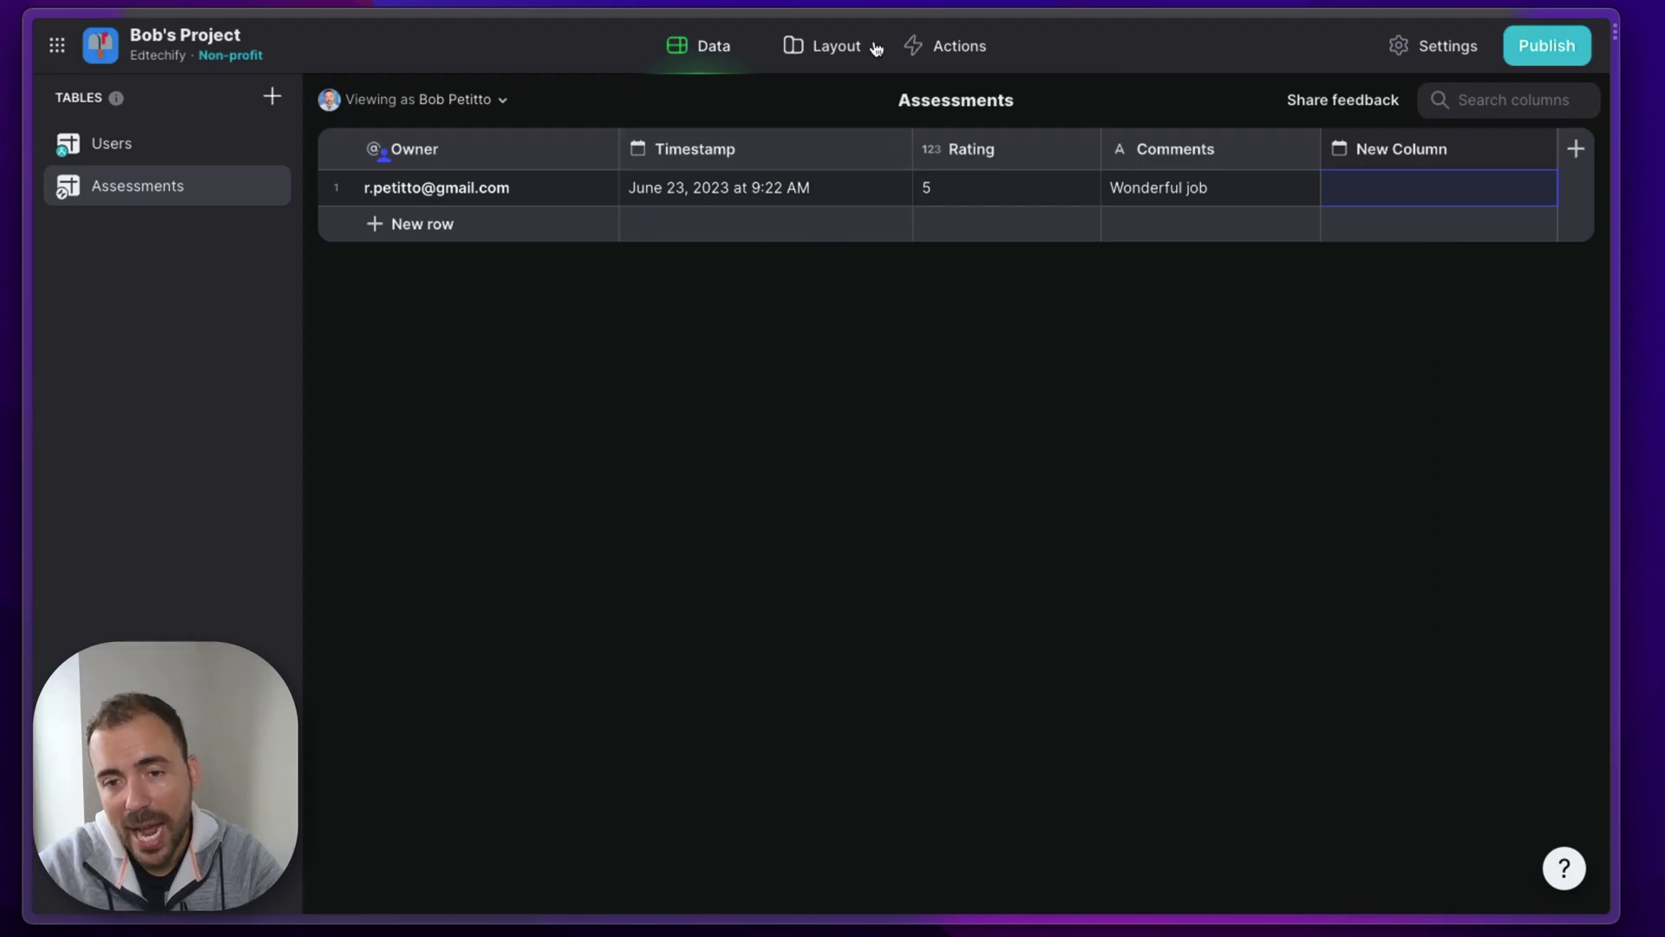
Step: Open the New Assessment form in the layout and examine the extra column values it writes
click(834, 59)
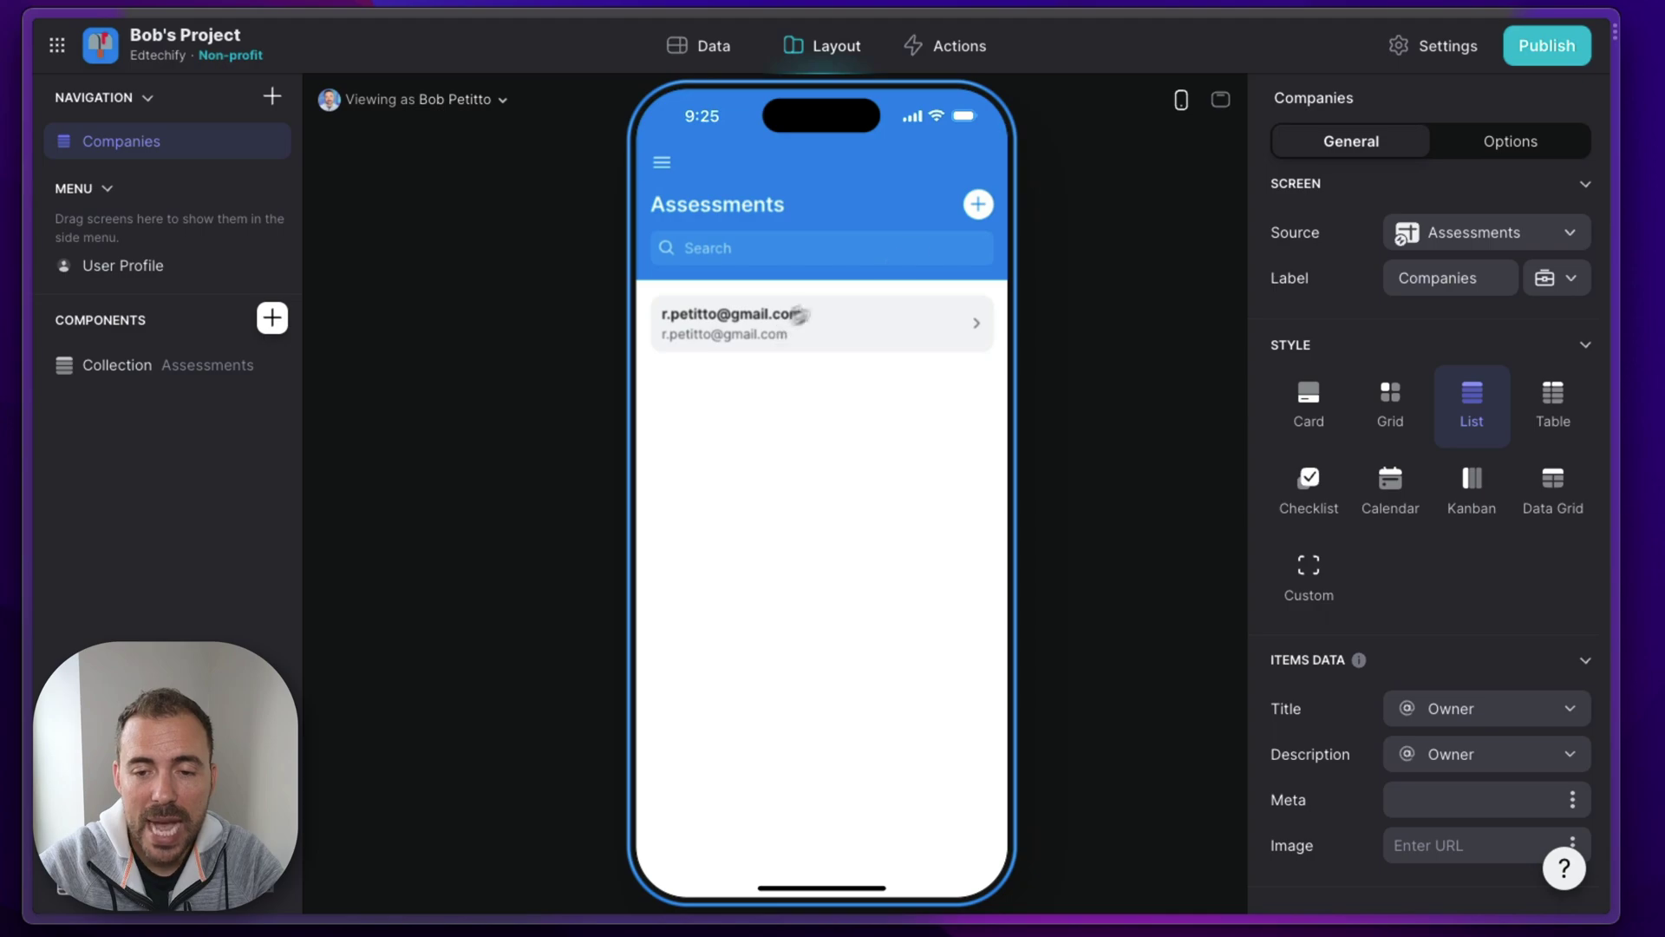
click(980, 202)
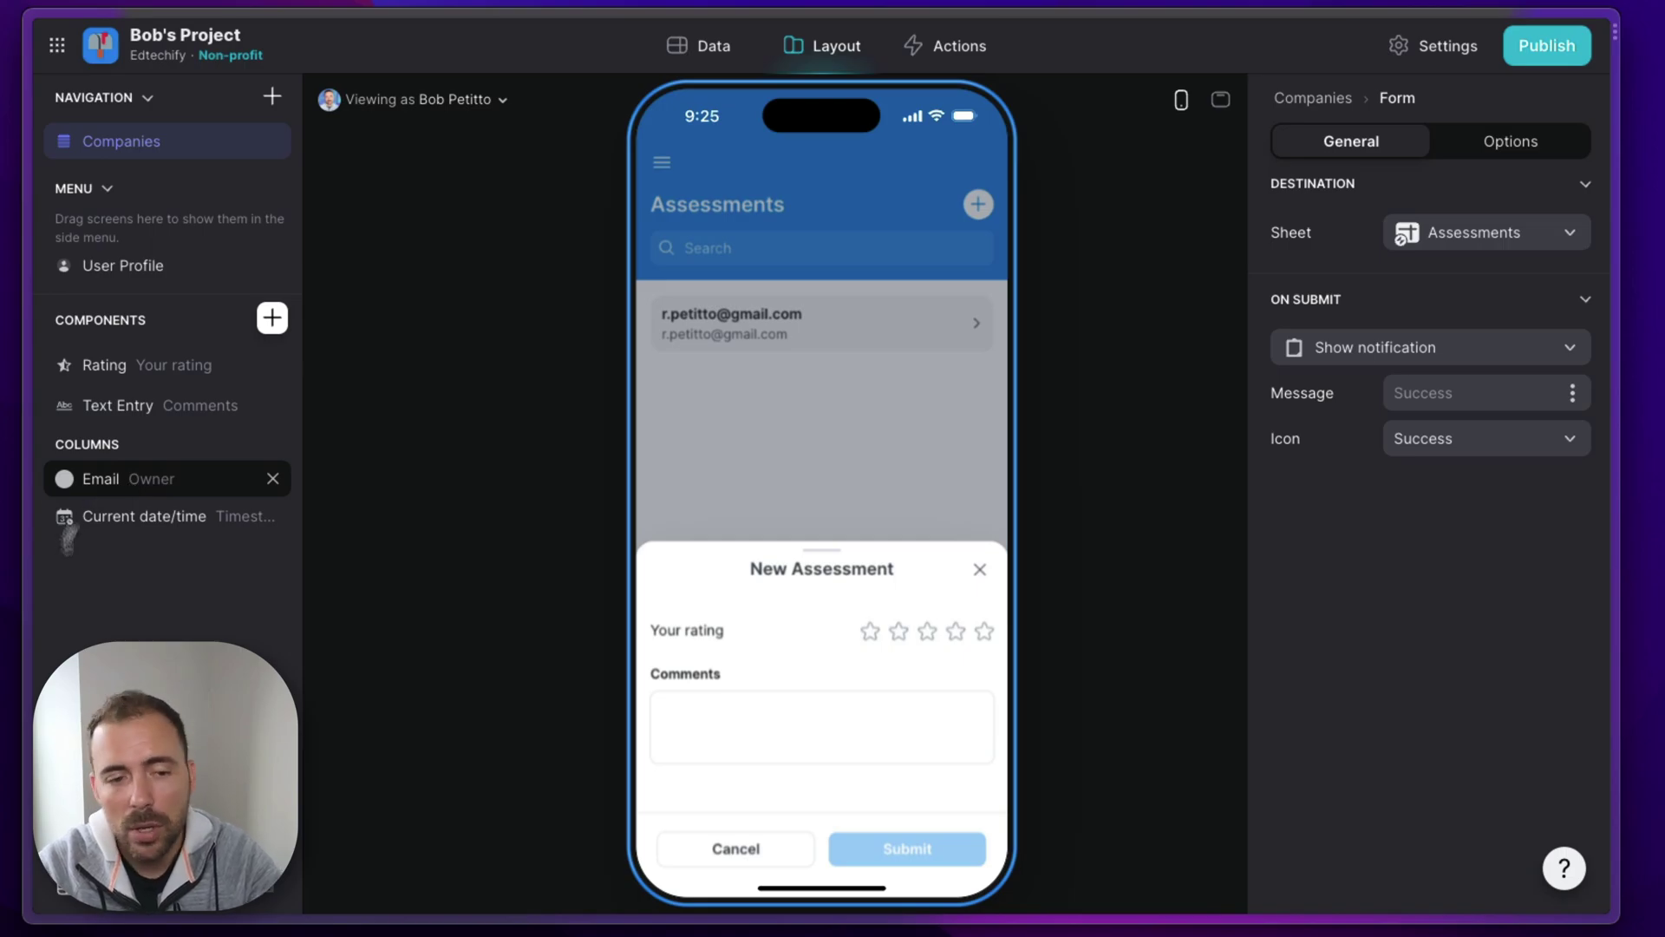
Step: Add a column to the Users table and name it "6 months from now", including the quotation marks
click(710, 58)
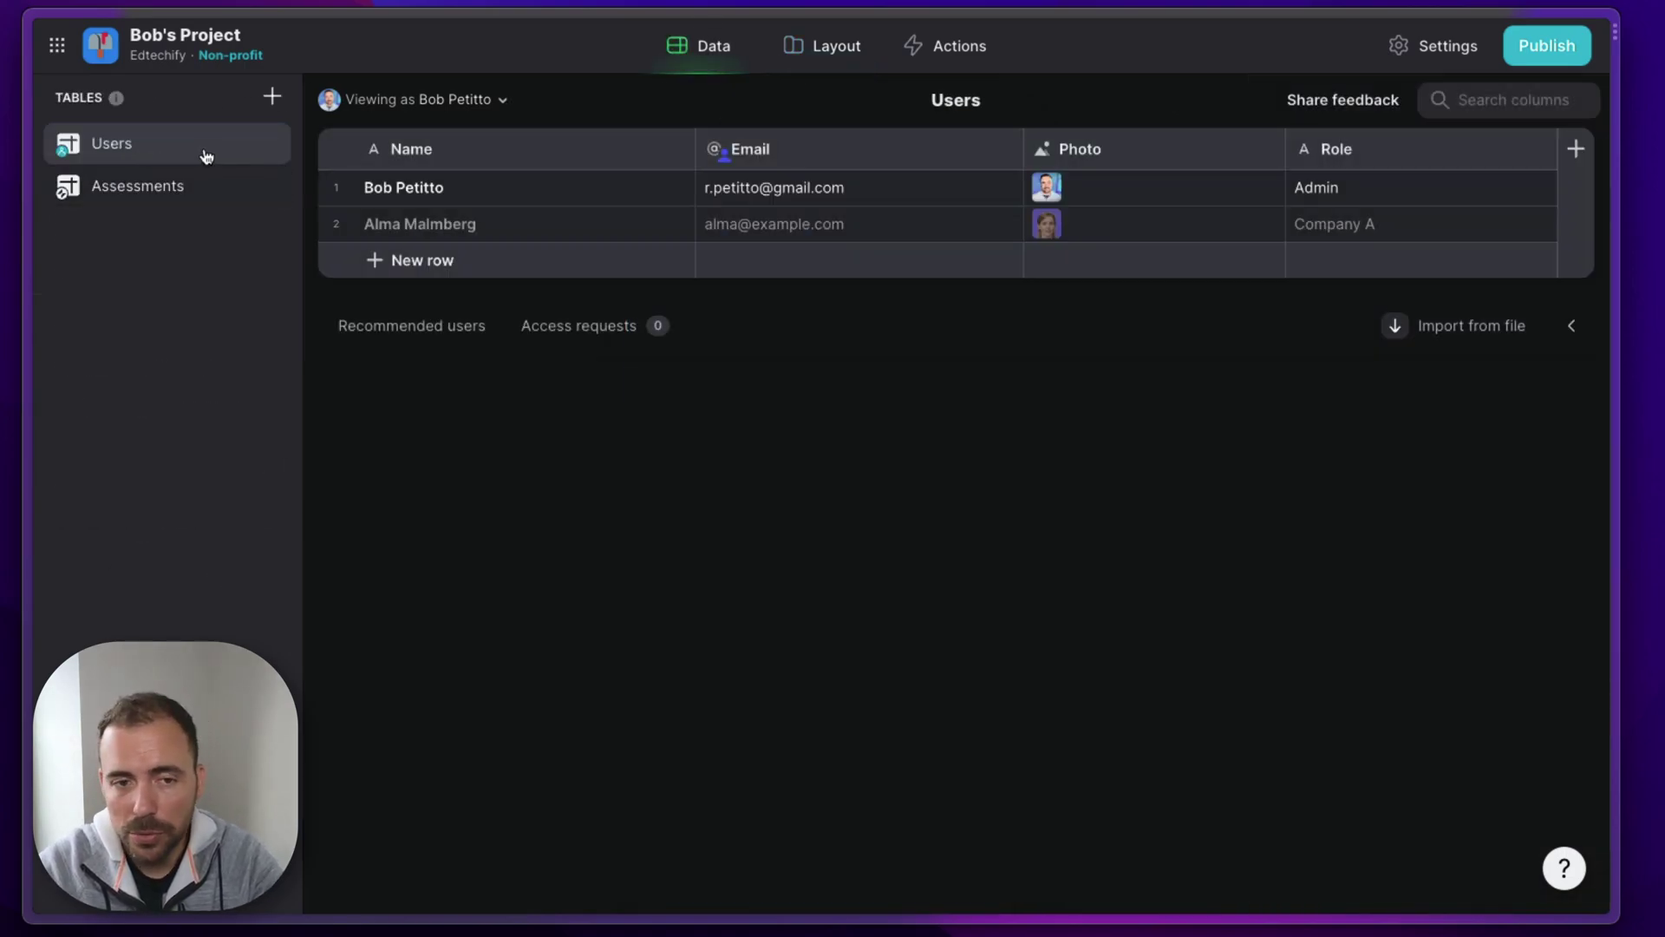
click(1574, 148)
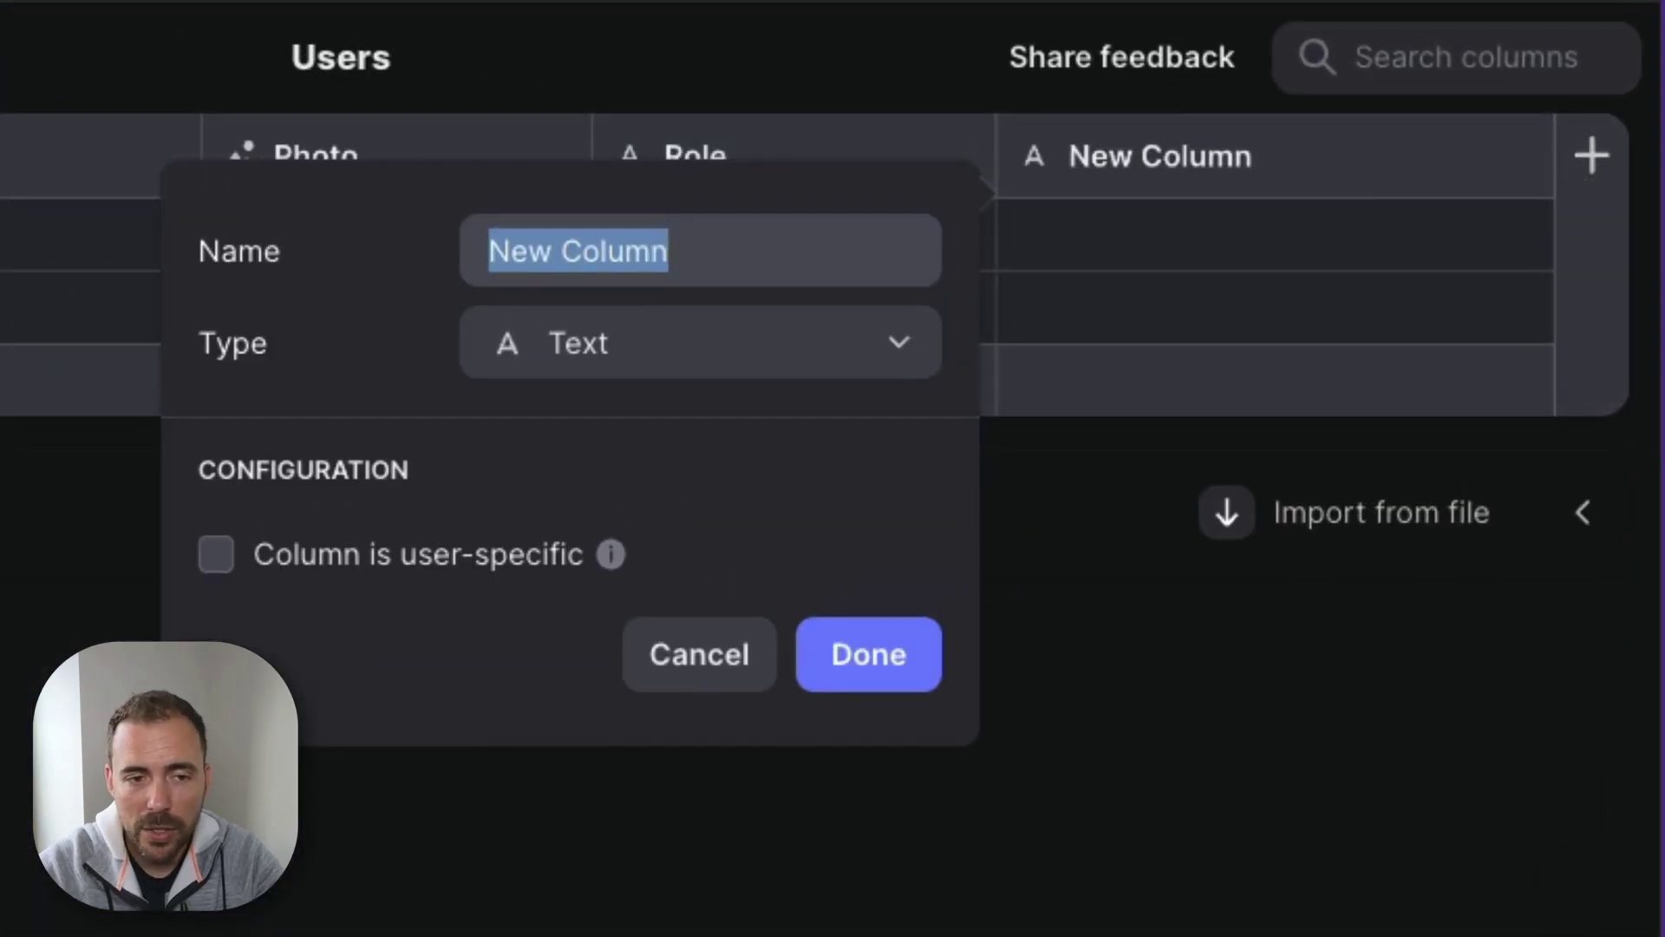
text(6 mo)
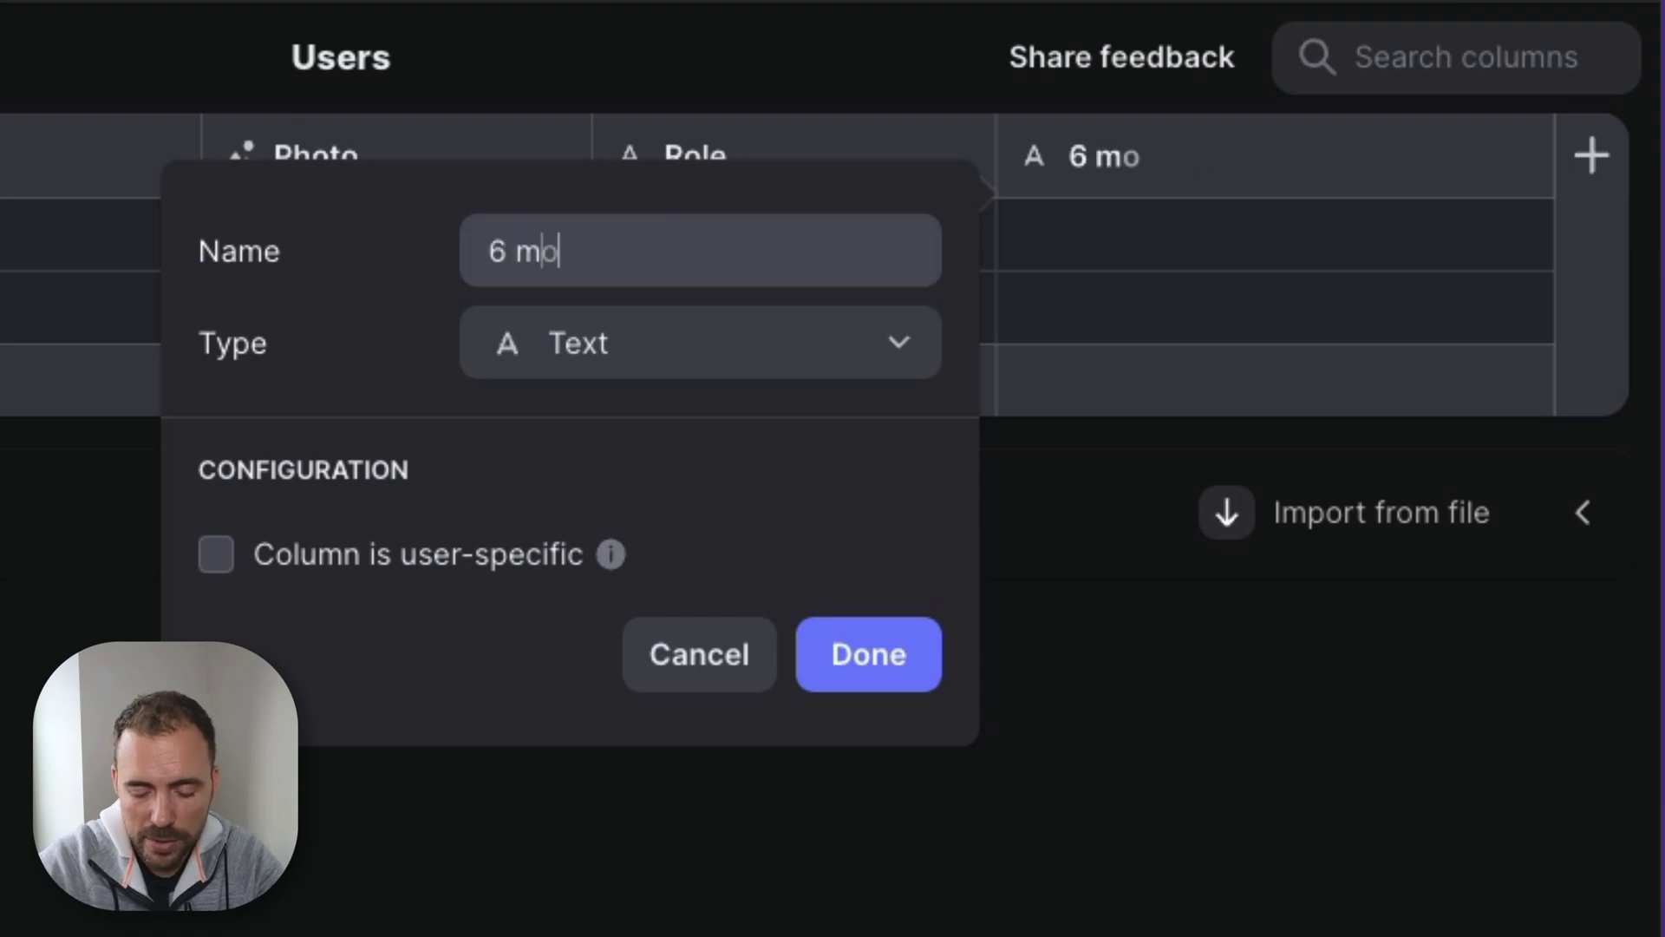
text(nths from now")
click(488, 250)
text(")
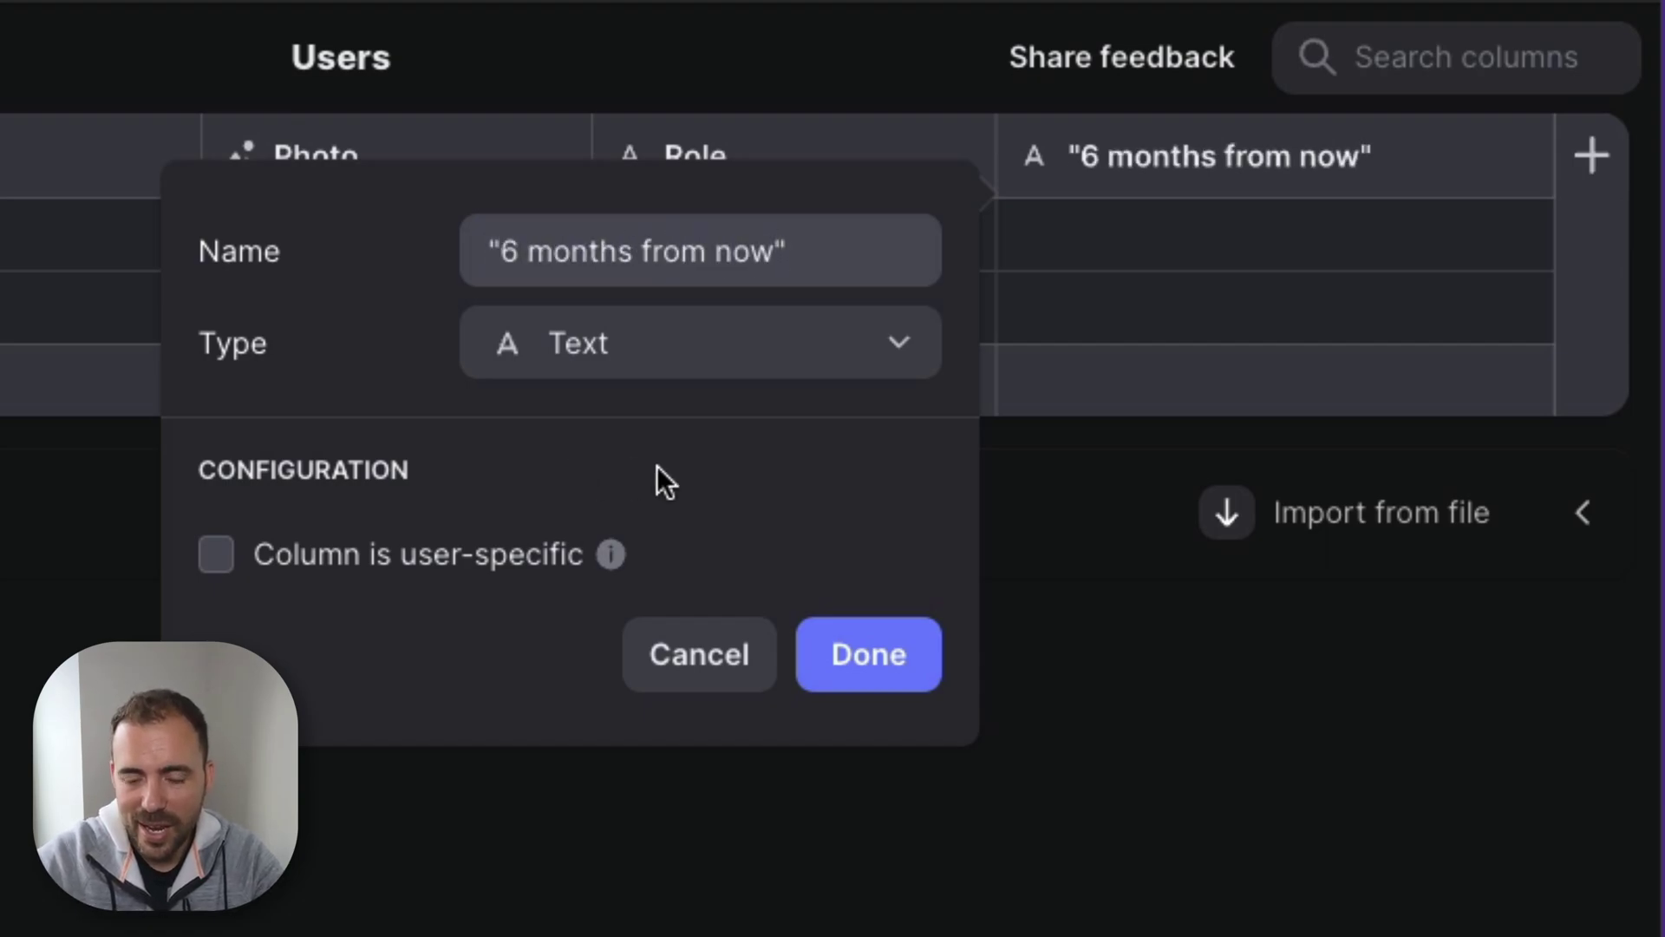
Step: Make the new Users column a Template with the text 6 months from now, save it and select its values
click(595, 346)
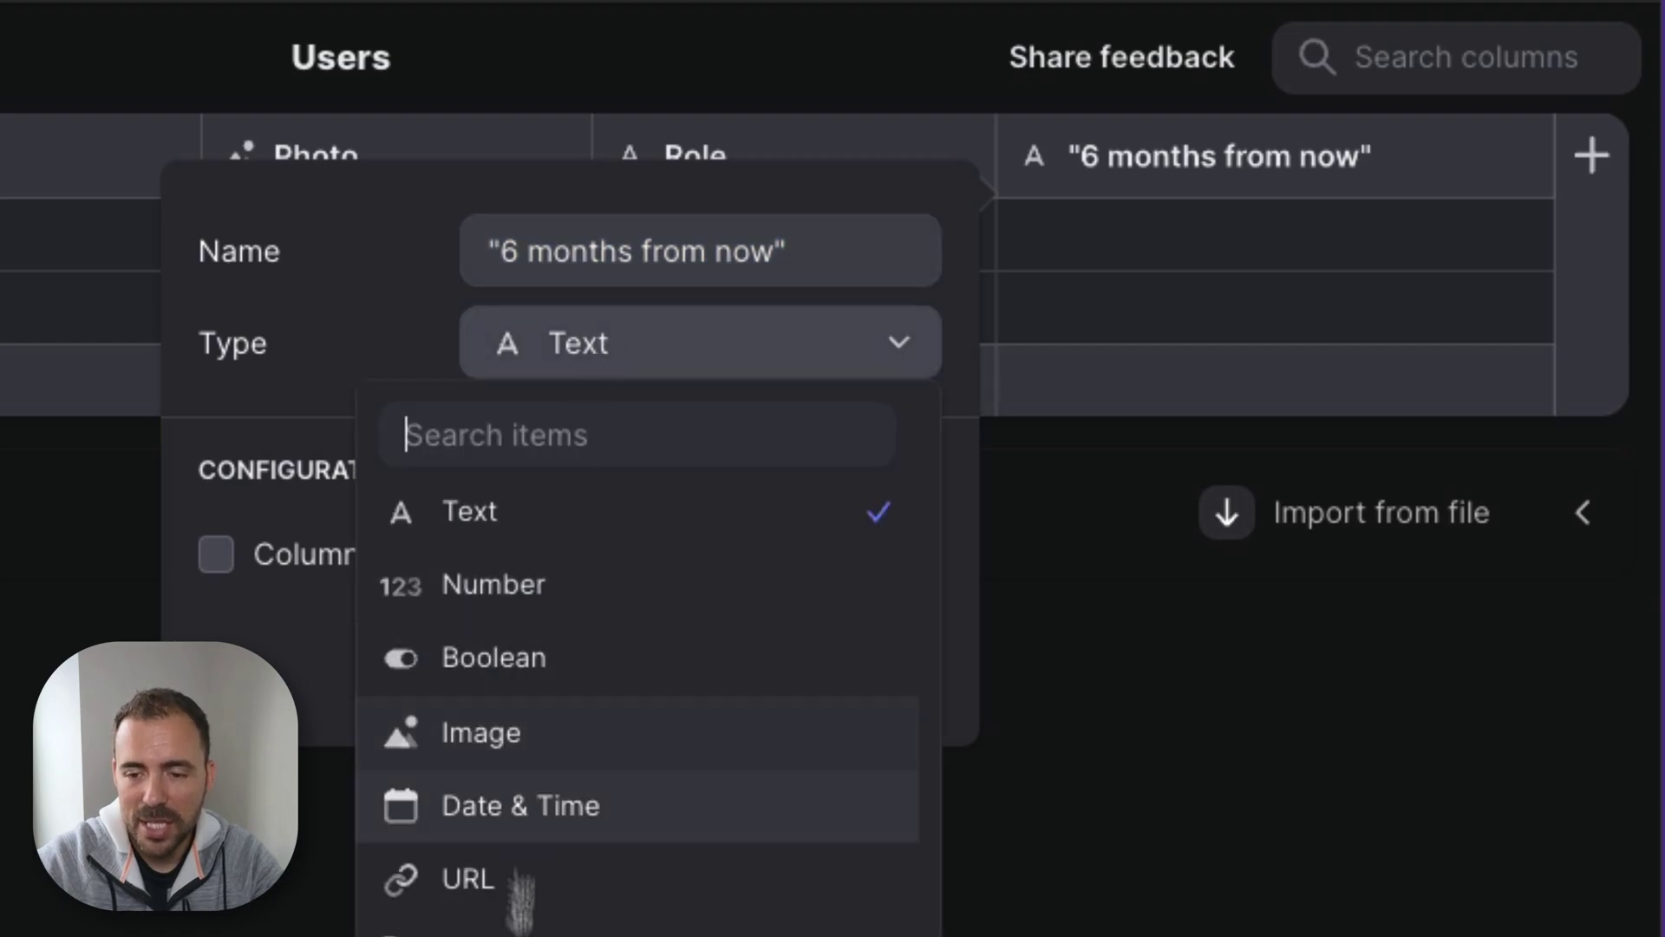
click(486, 933)
click(527, 558)
text("6 months from now")
key(BackSpace)
key(Home)
key(Right)
key(BackSpace)
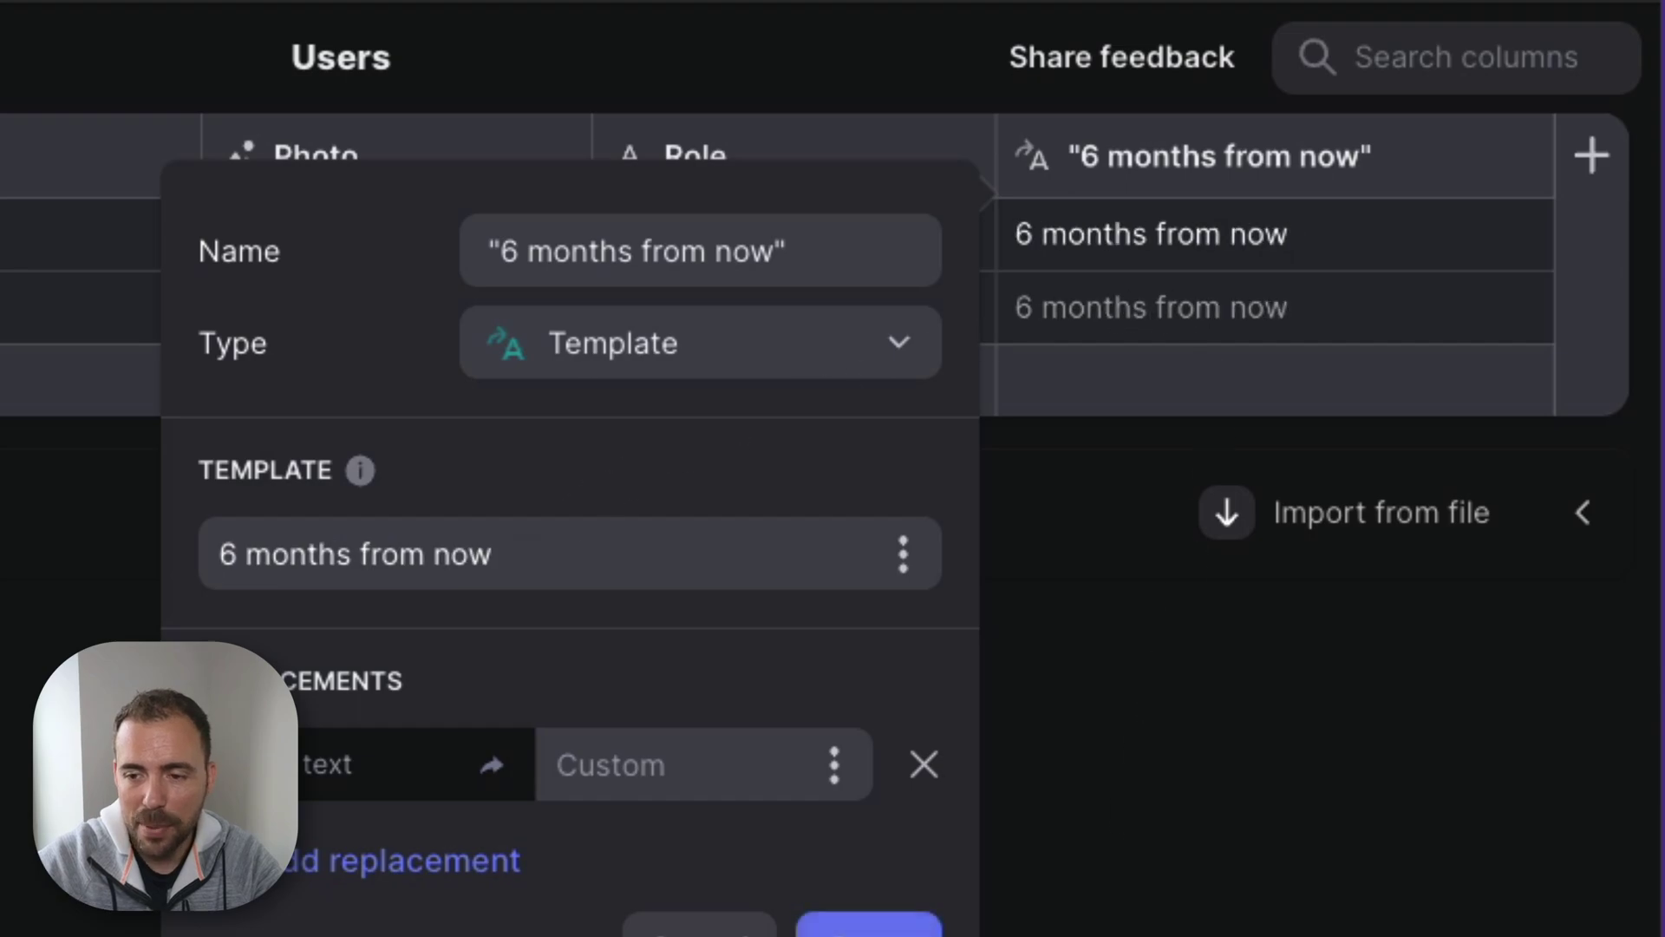
click(867, 927)
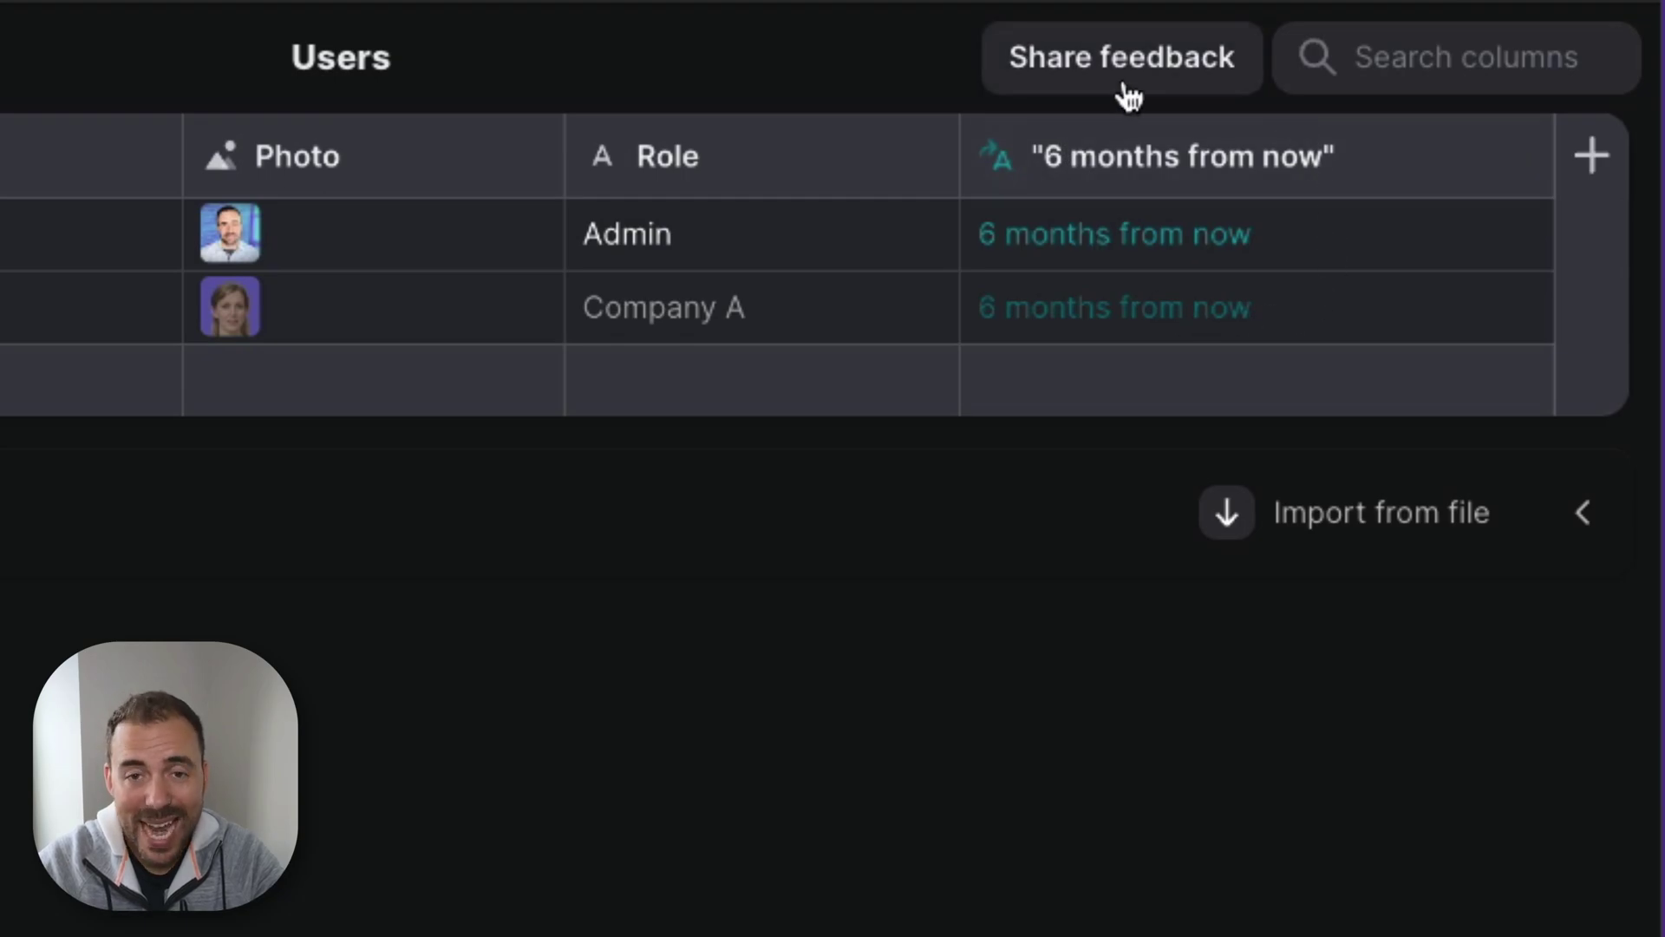
drag(1120, 243, 1158, 282)
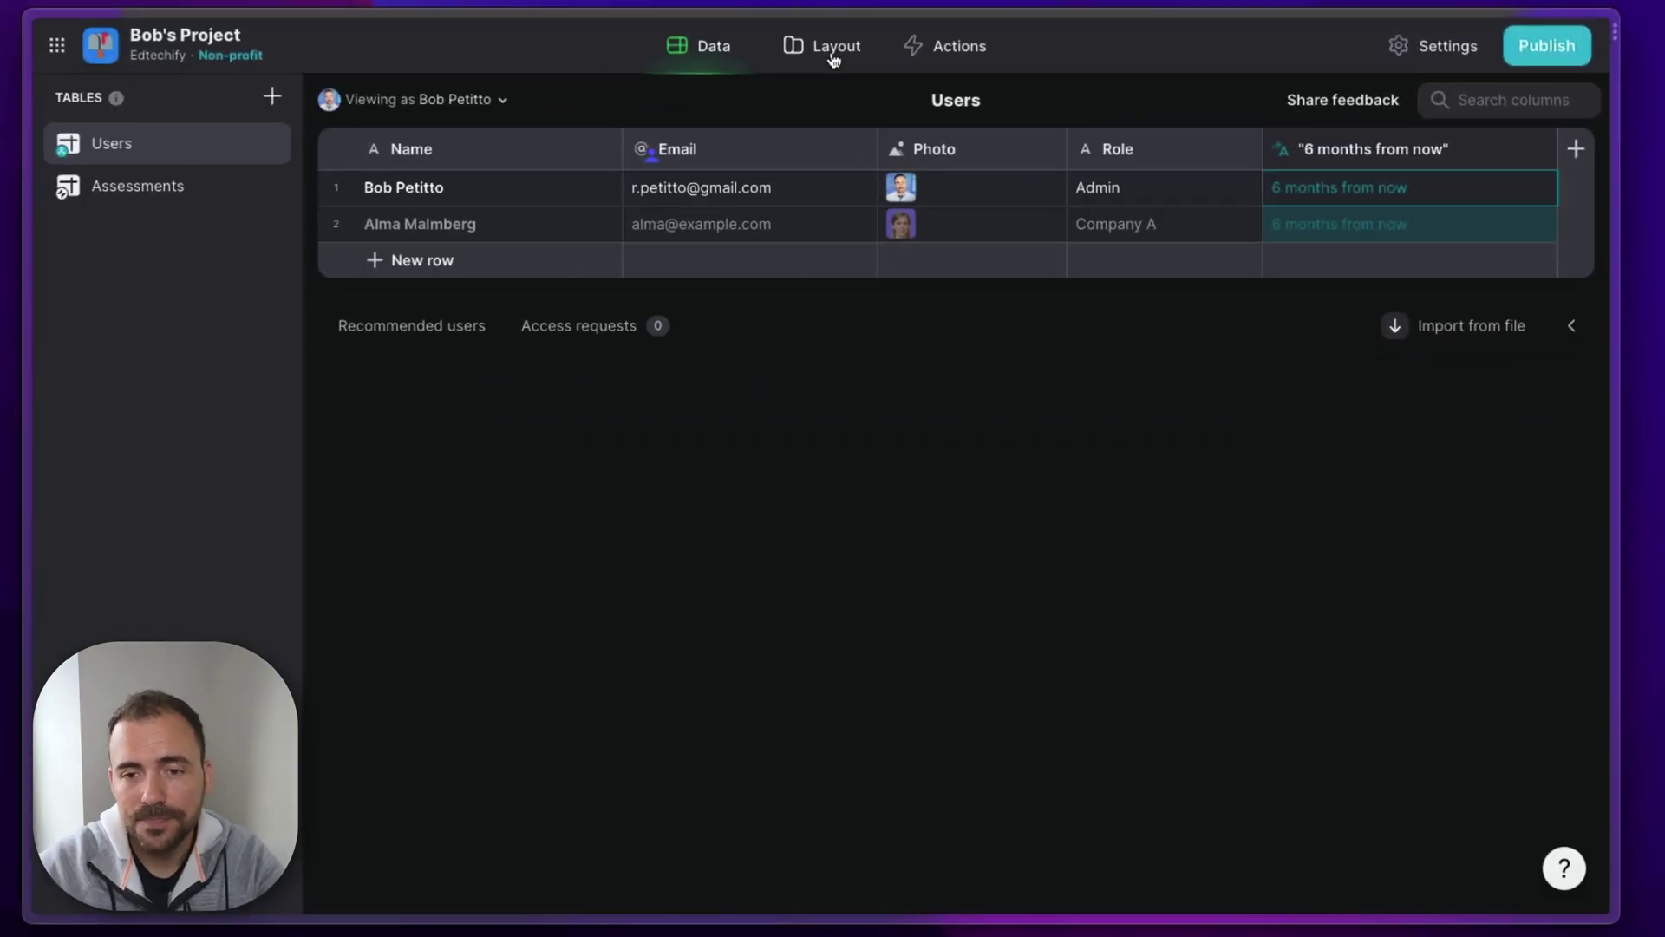
Step: Add the user profile's "6 months from now" value to the New Assessment form as an extra column value for New Column
click(831, 56)
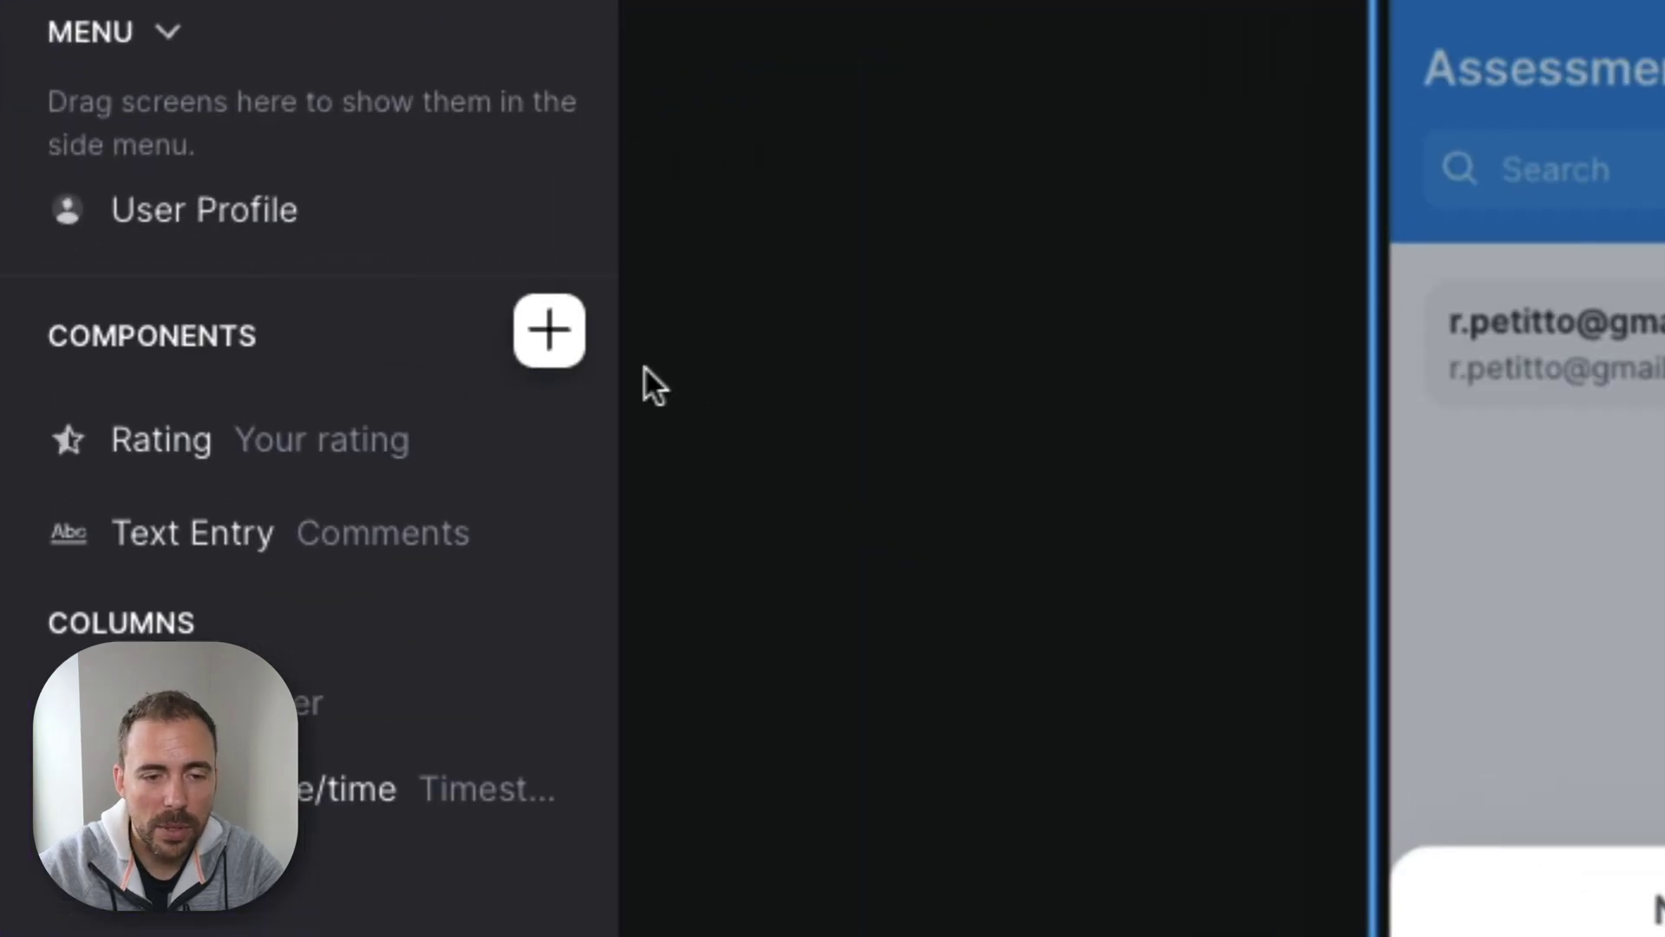
click(551, 331)
scroll(760, 457, down, 3)
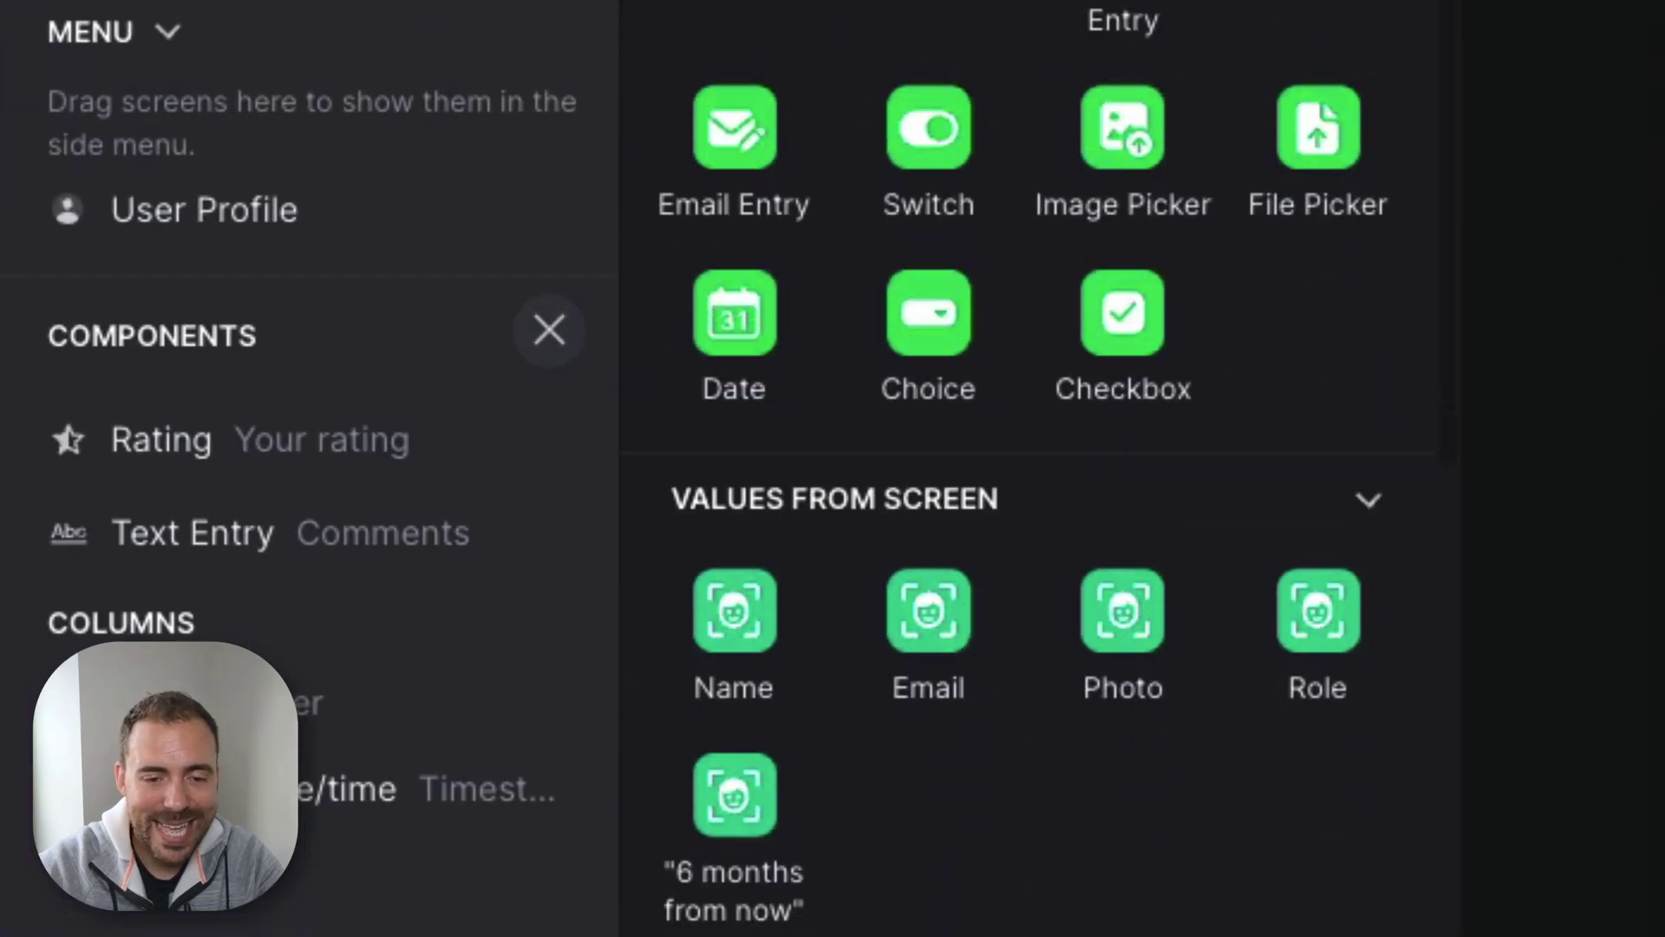
scroll(760, 468, down, 3)
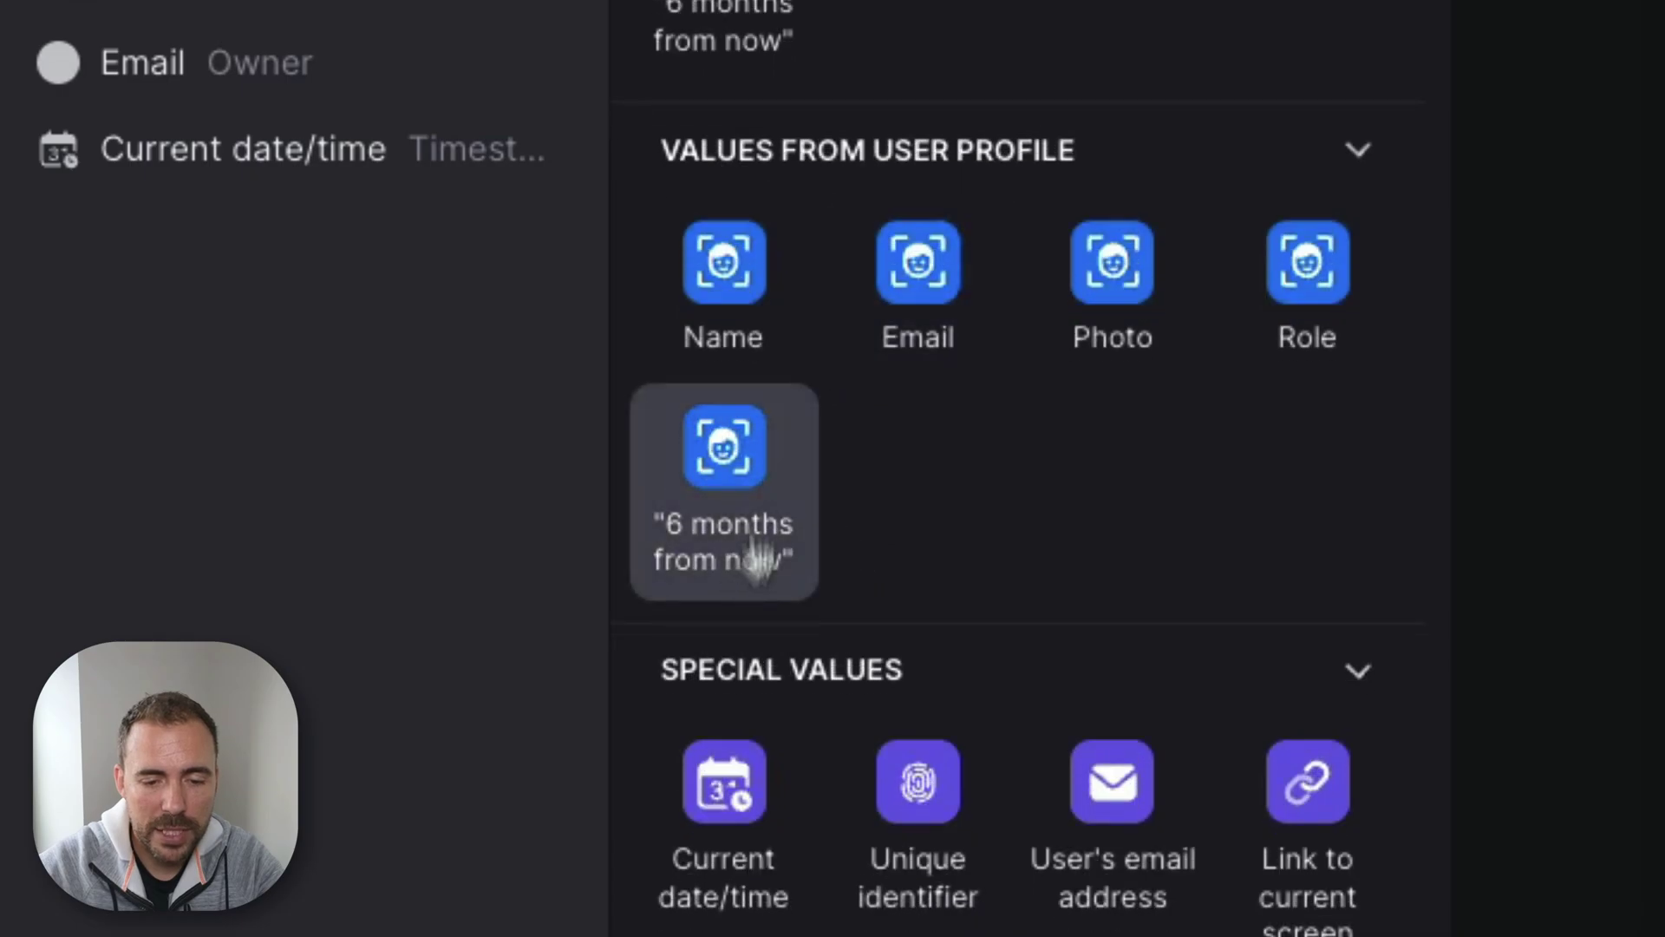
click(733, 468)
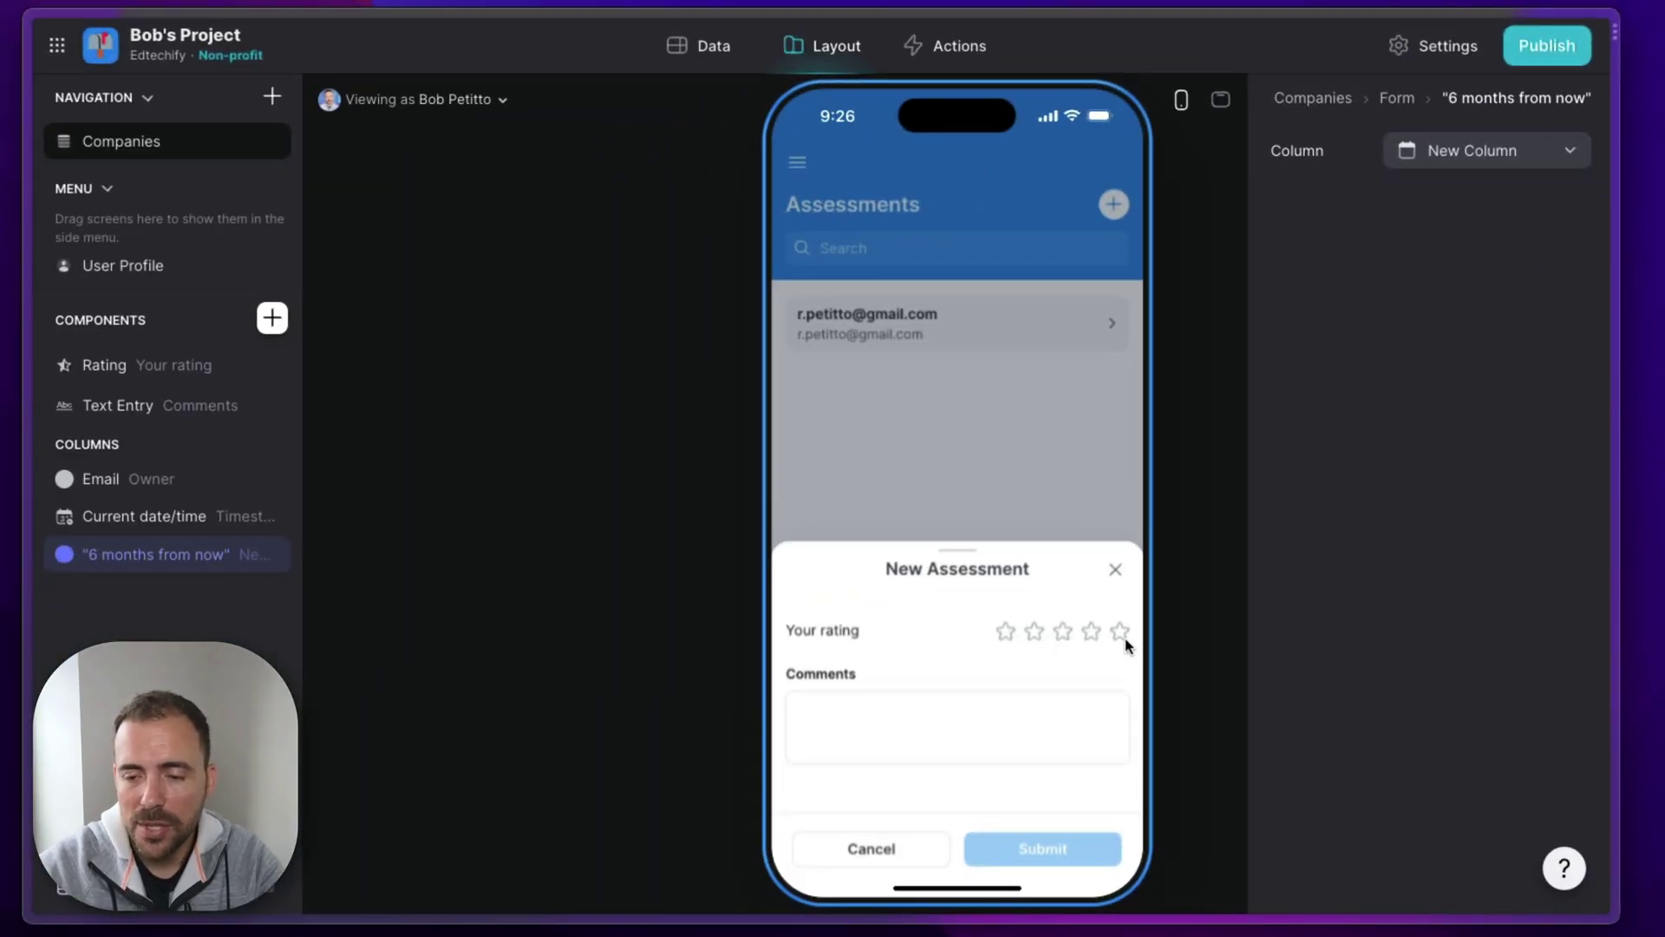
Step: Submit a test assessment with a five-star rating and the comment df
click(1124, 639)
click(865, 742)
text(df)
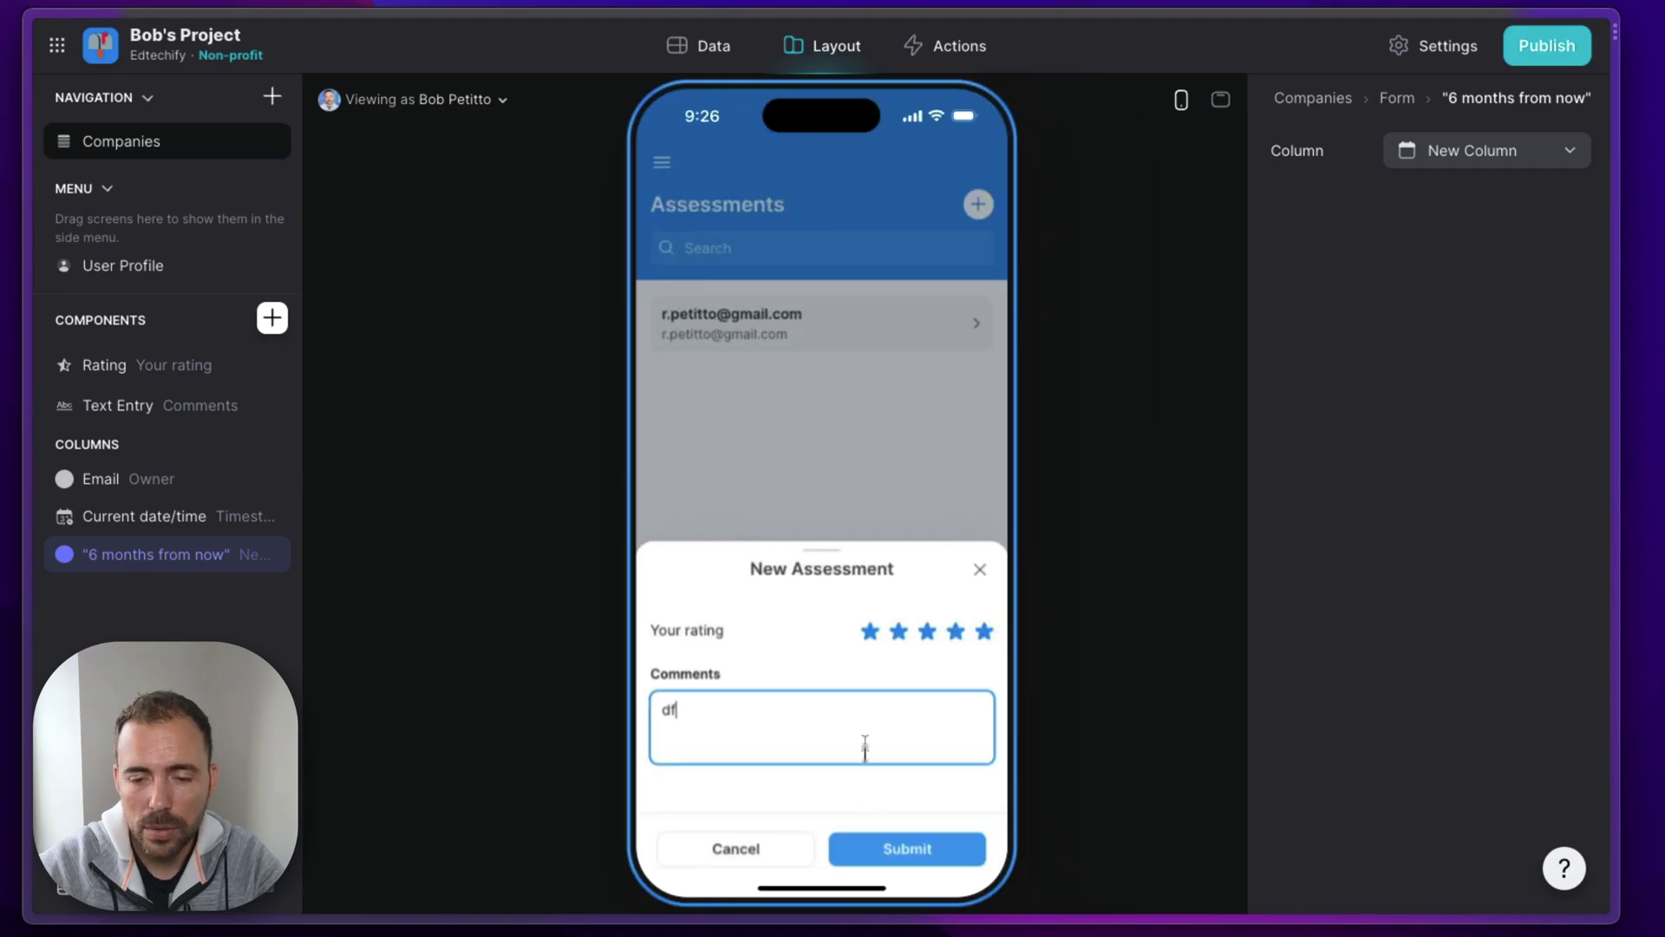
click(903, 854)
Step: Open the Assessments table's data and examine the New Column date of the newly submitted row
click(709, 64)
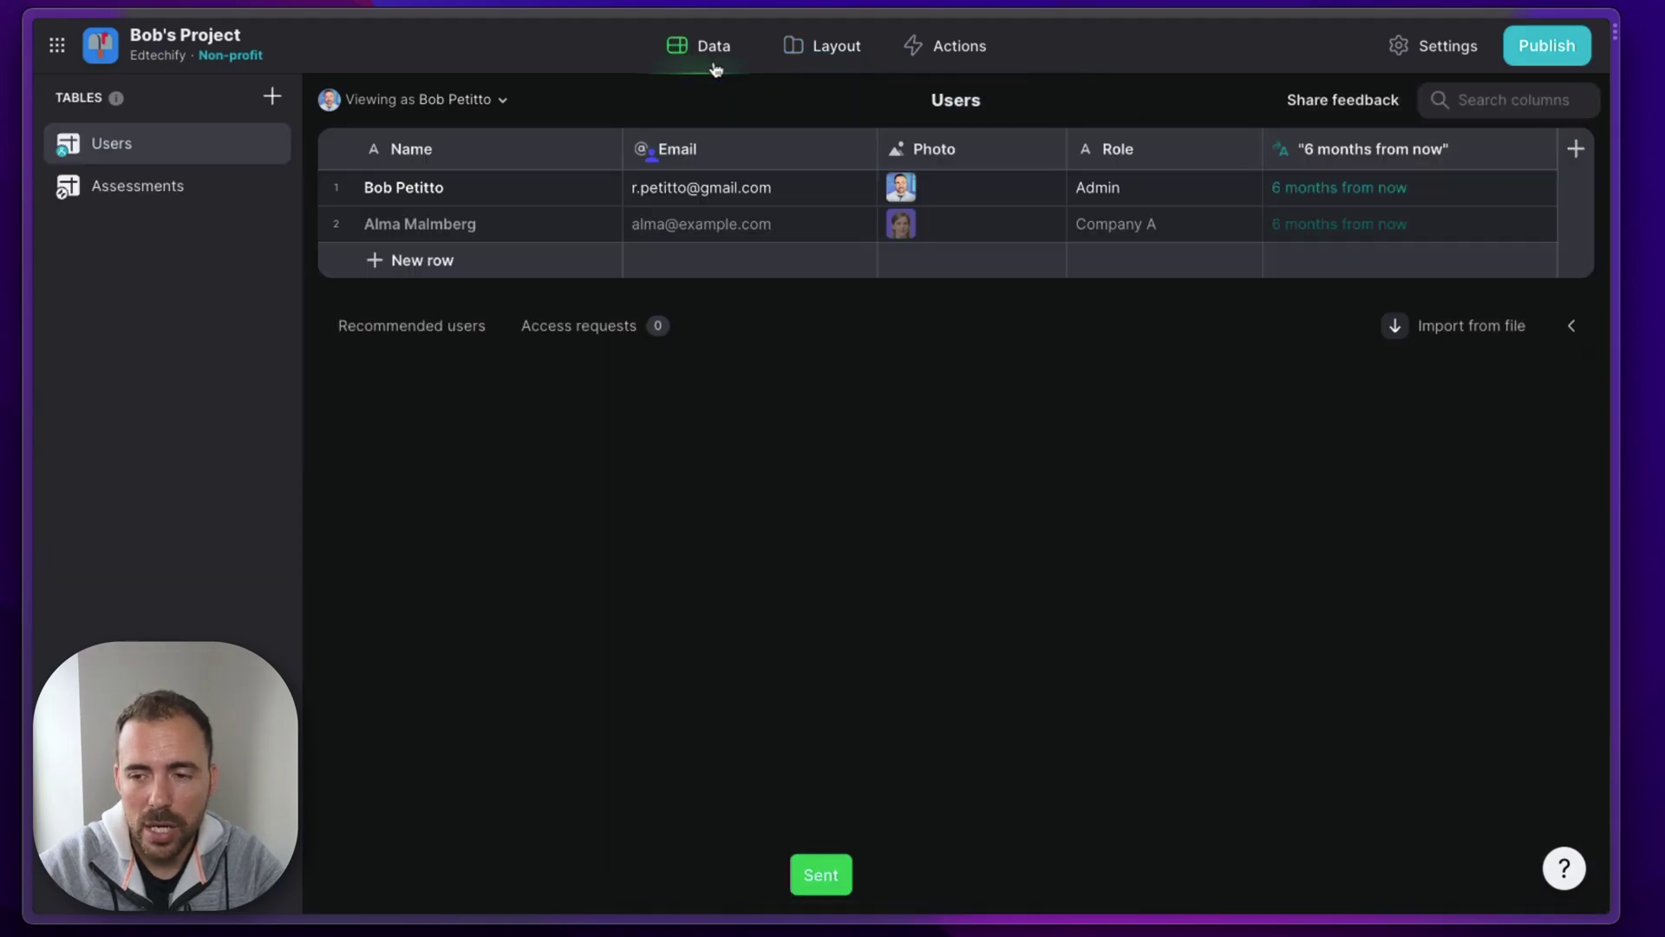
mouse_move(10, 302)
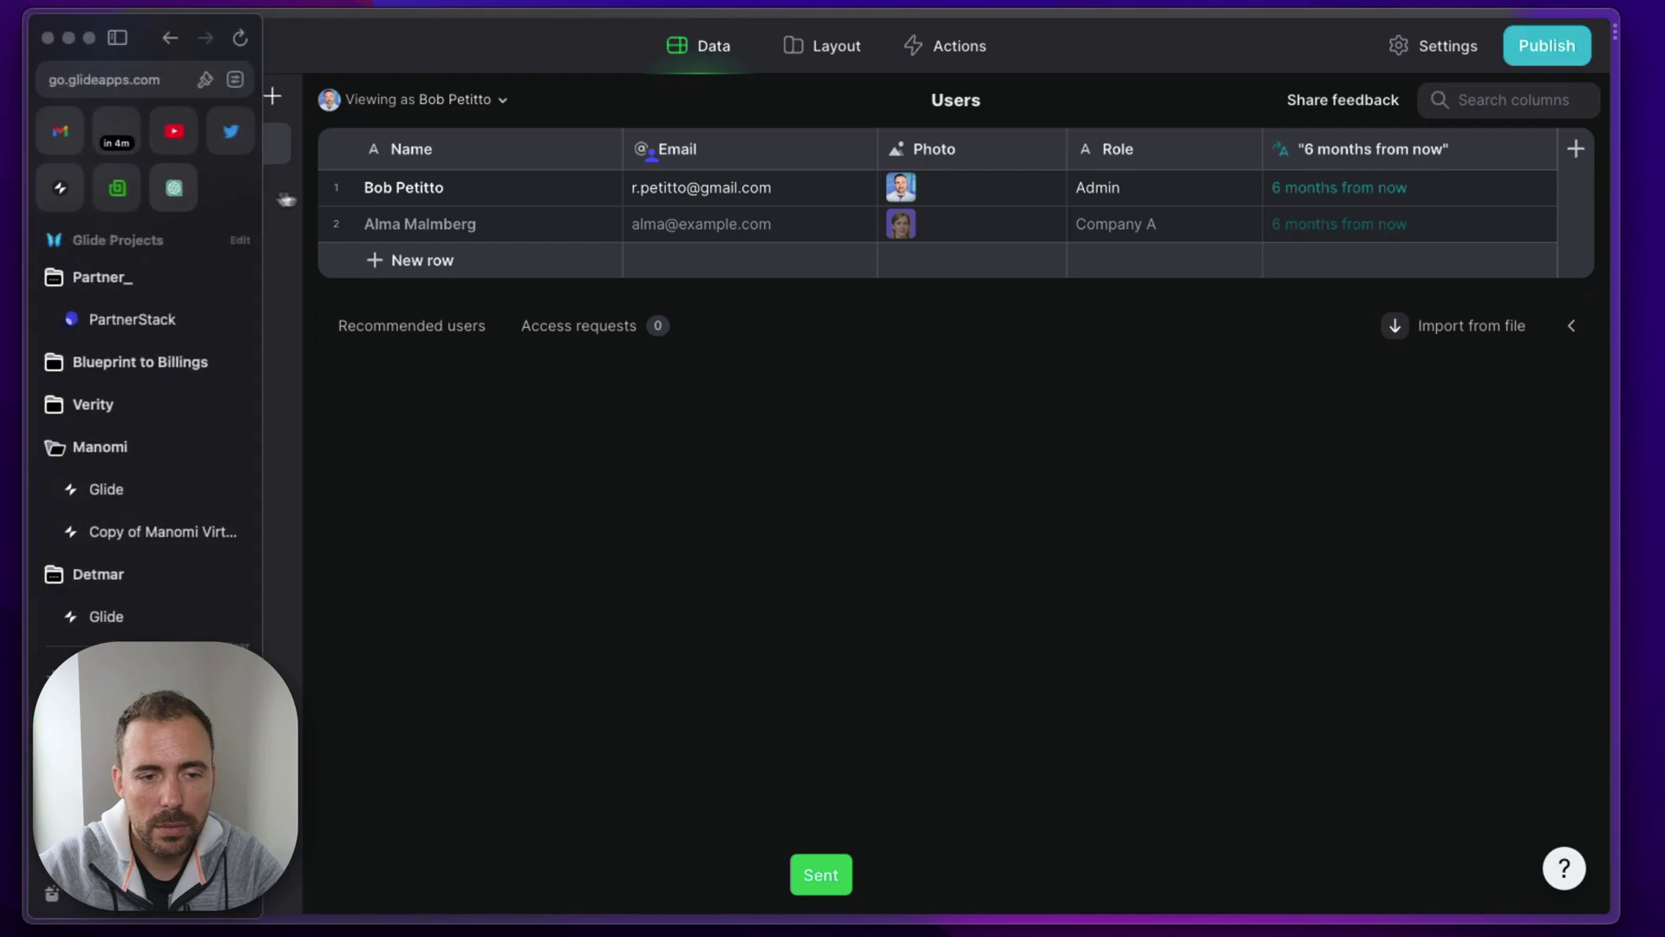
click(280, 199)
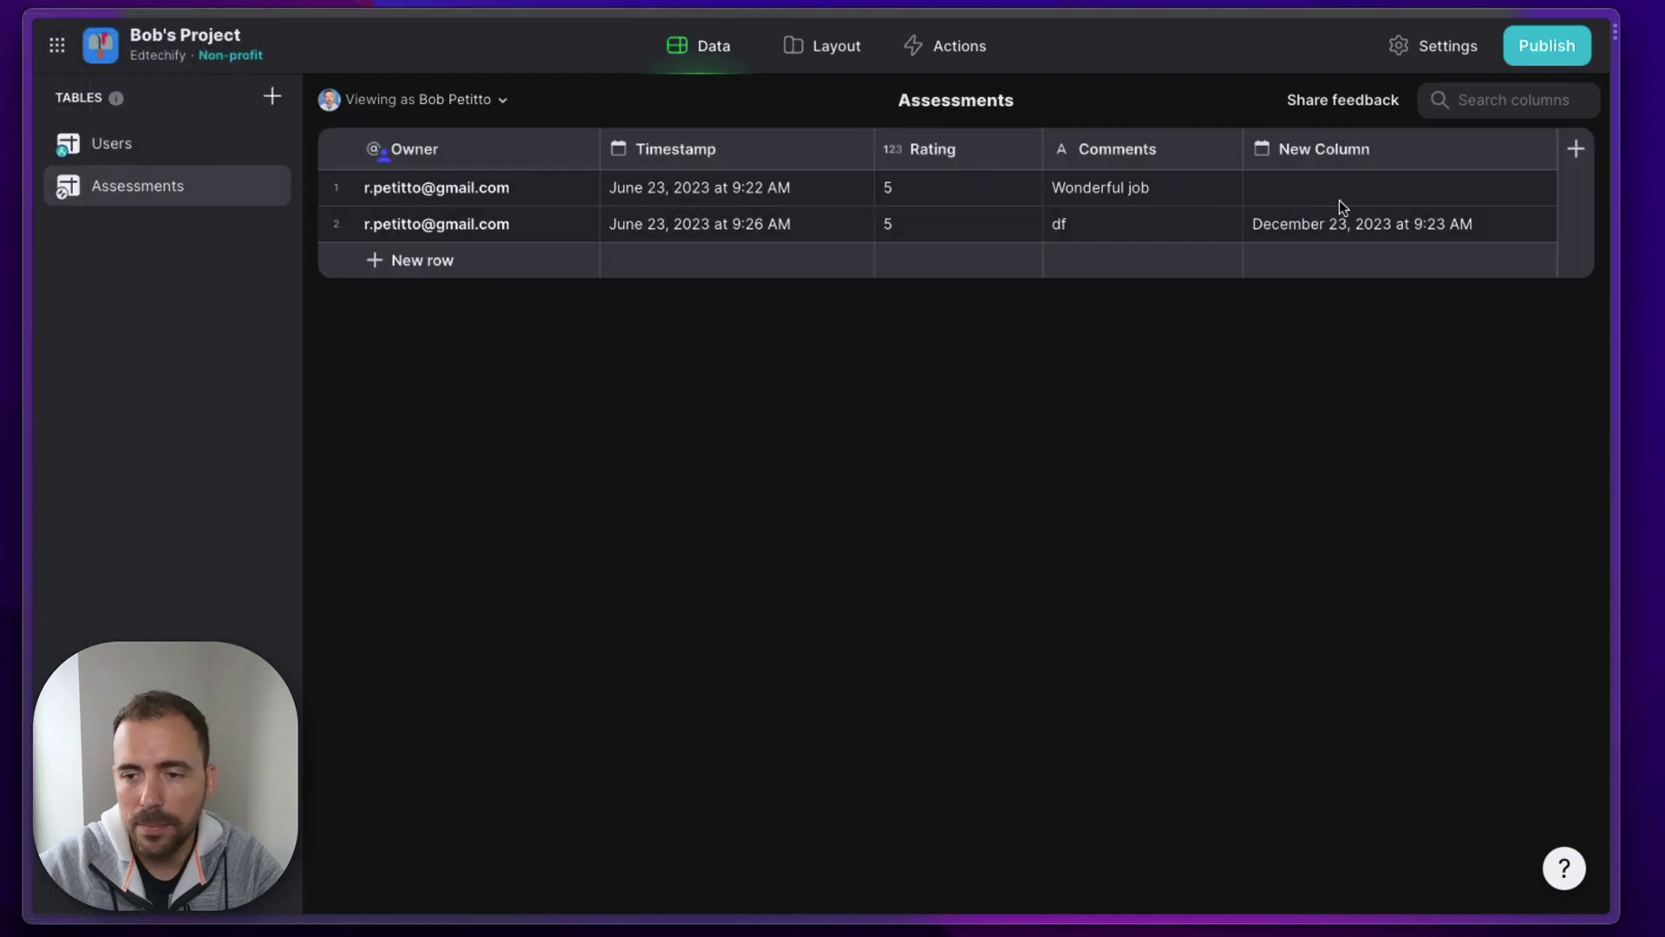
click(1380, 227)
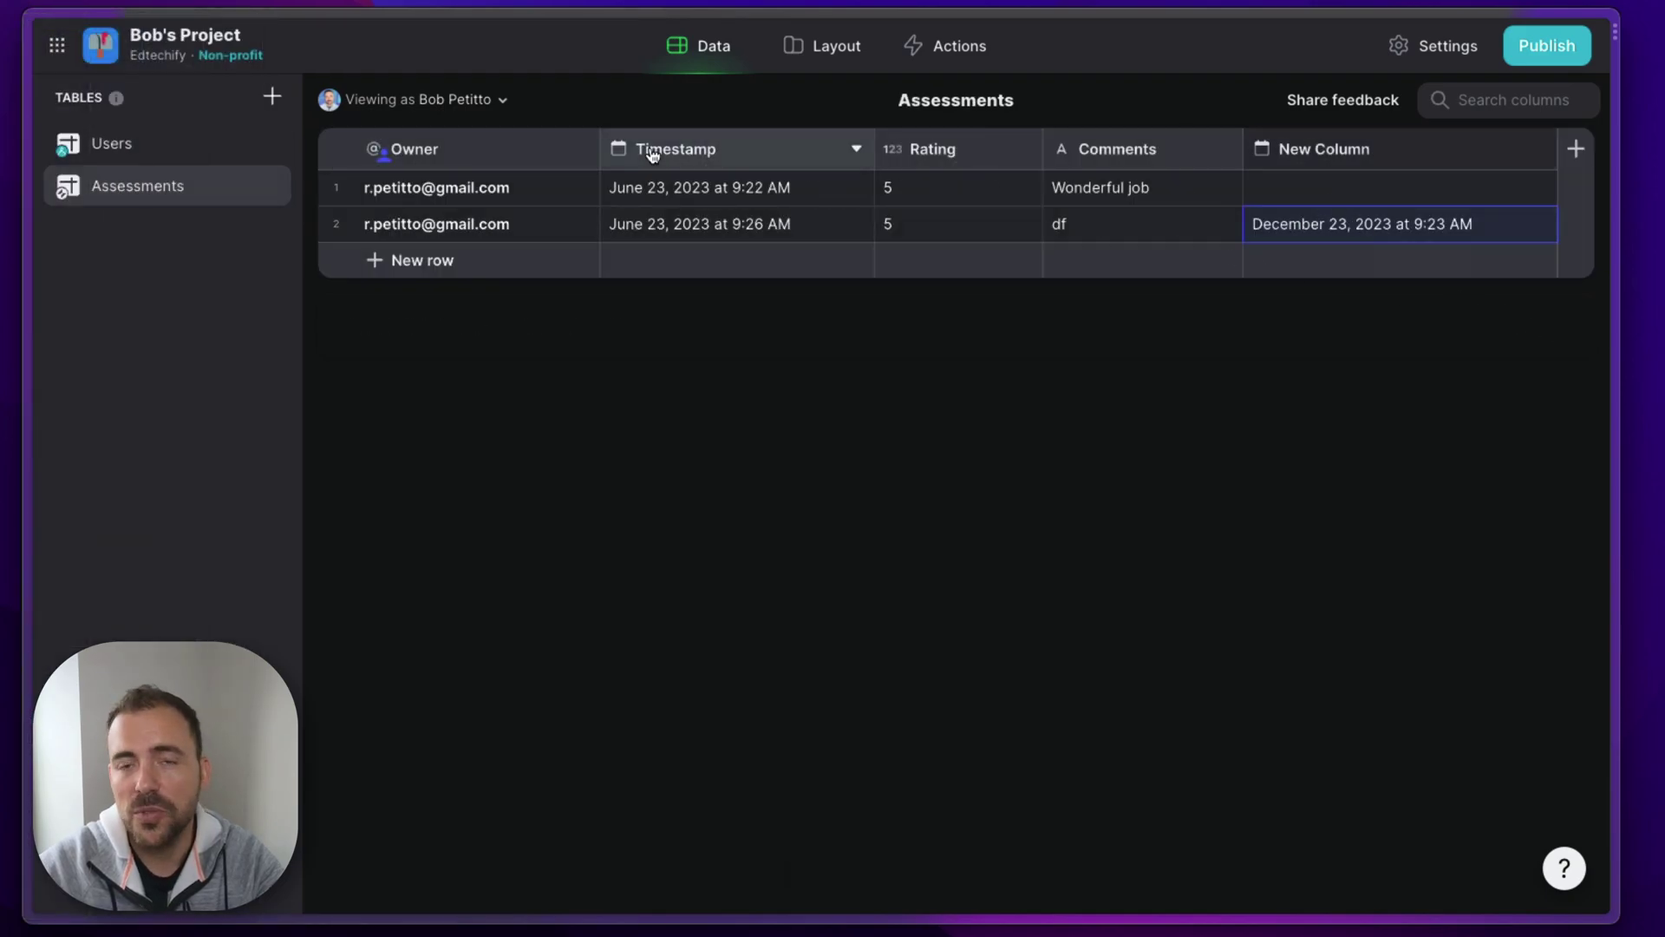
Step: Reopen the New Assessment form in the layout and change its on-submit action to Set column values
click(832, 57)
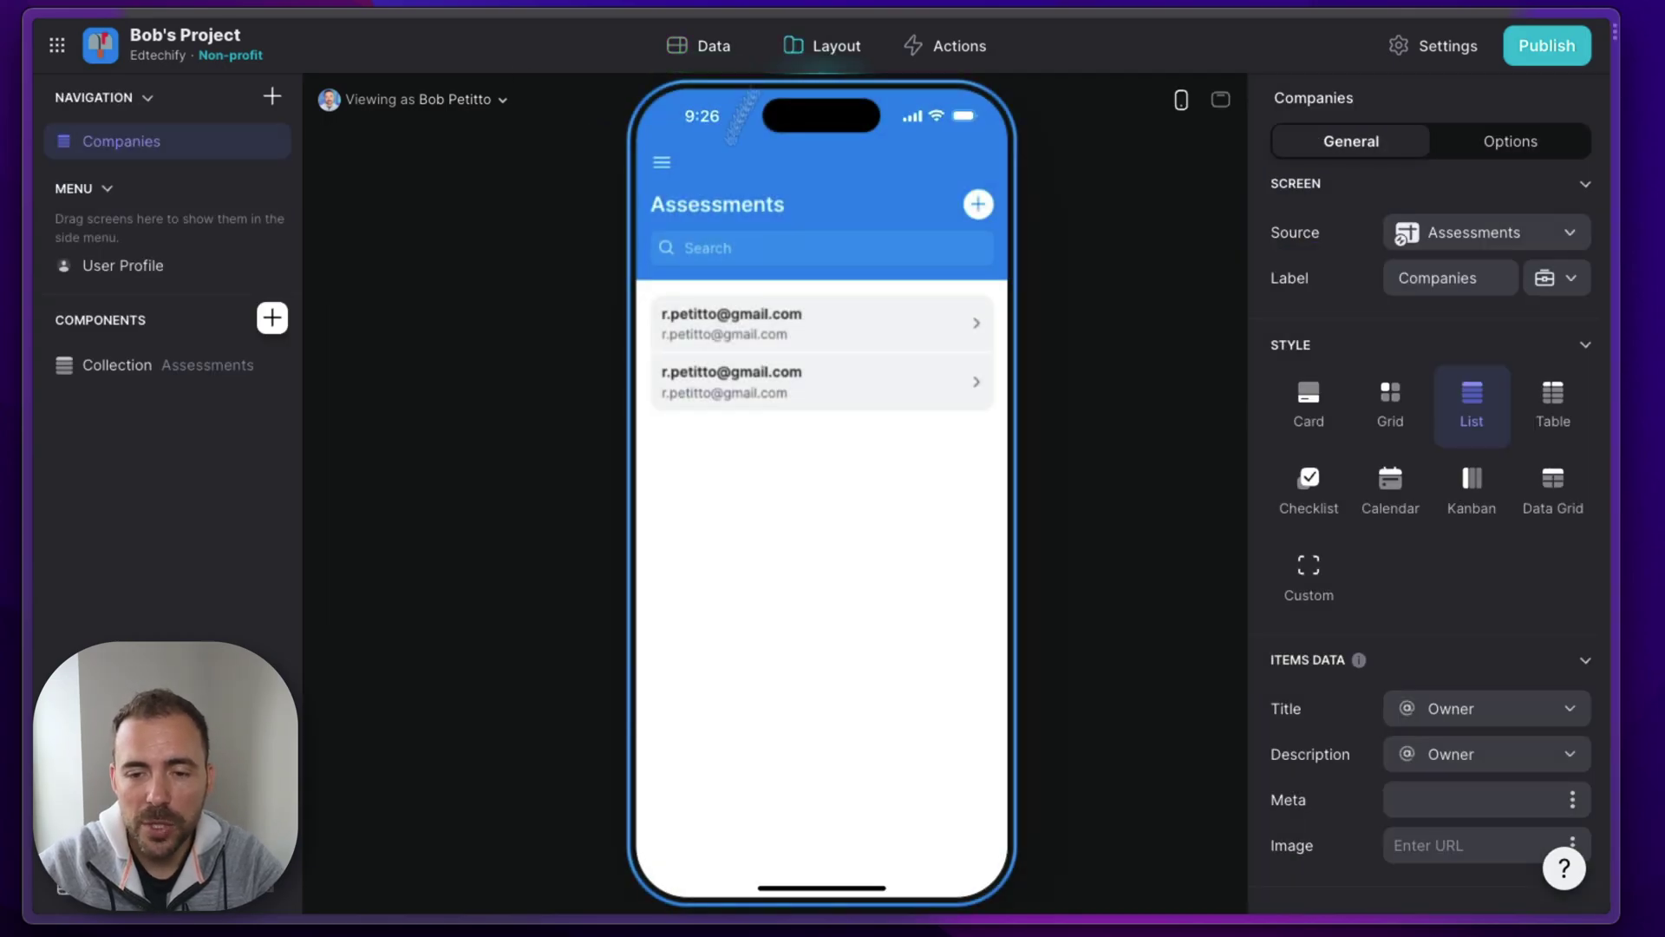
click(977, 207)
click(1396, 98)
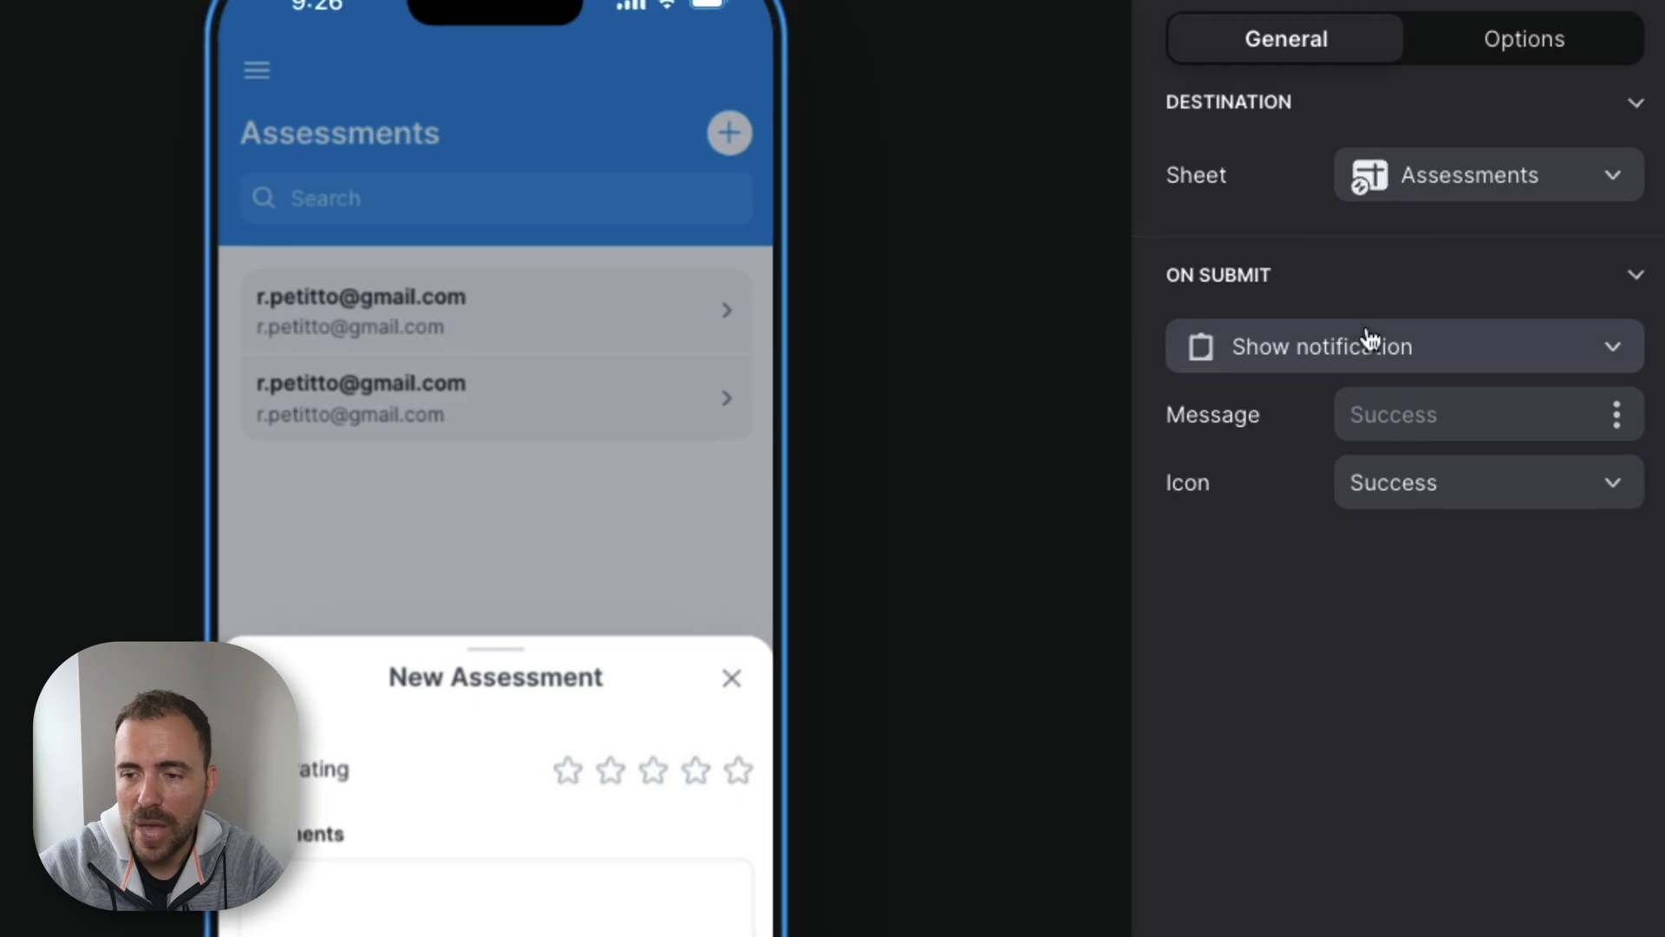
click(1344, 345)
scroll(1281, 793, down, 3)
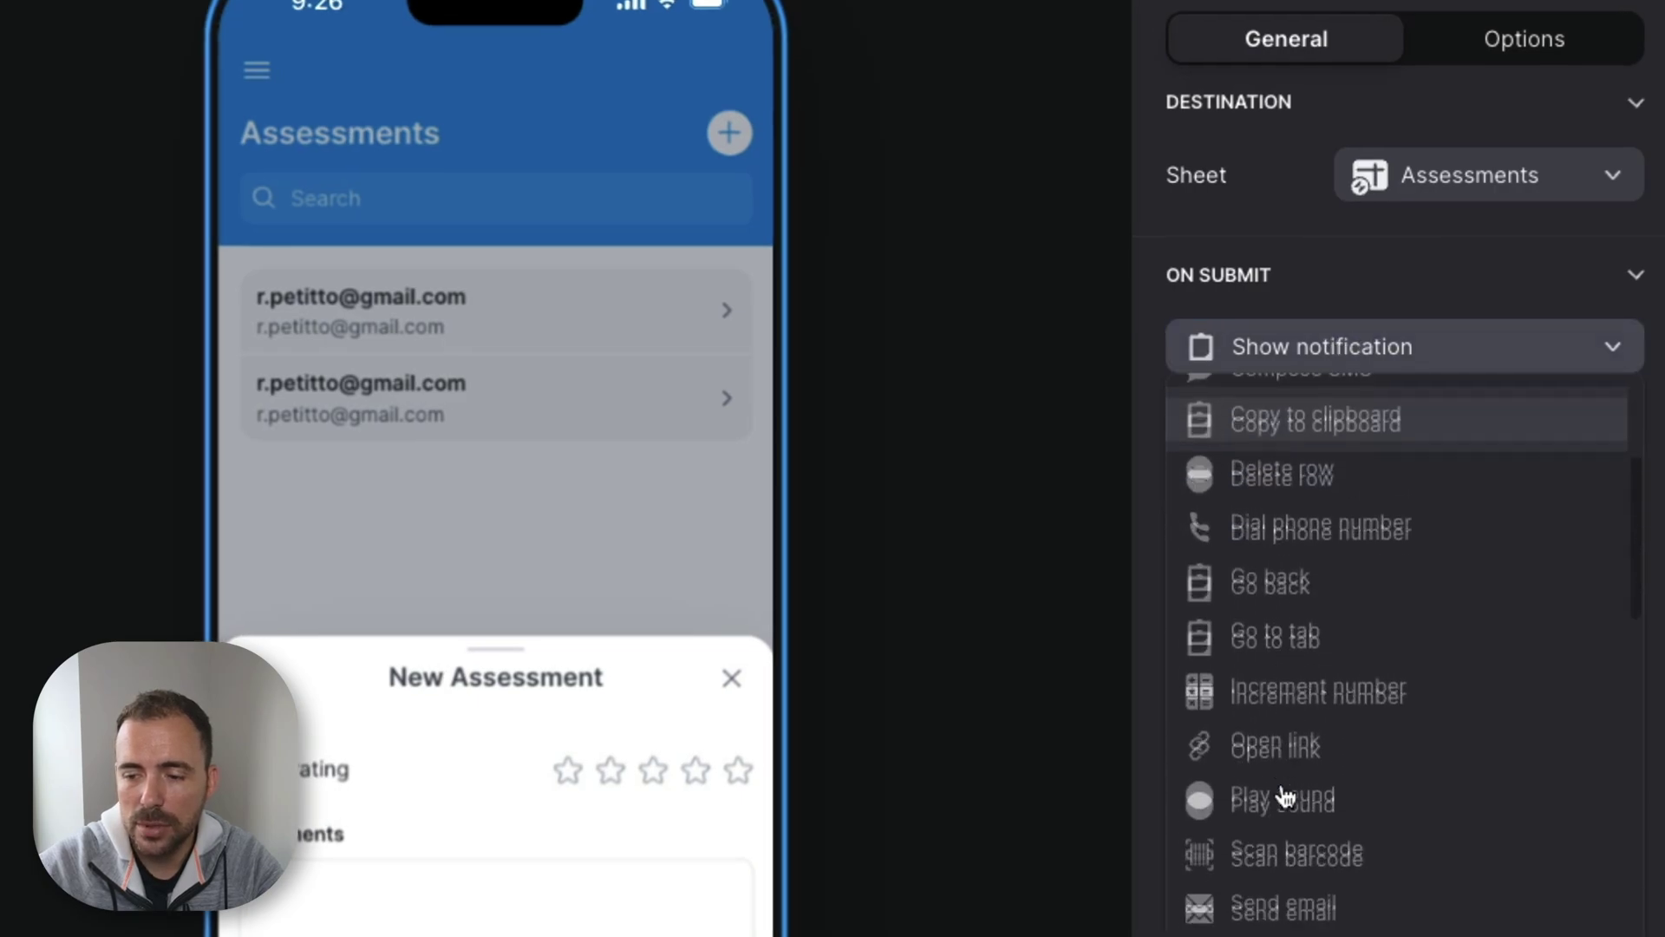
scroll(1284, 796, down, 2)
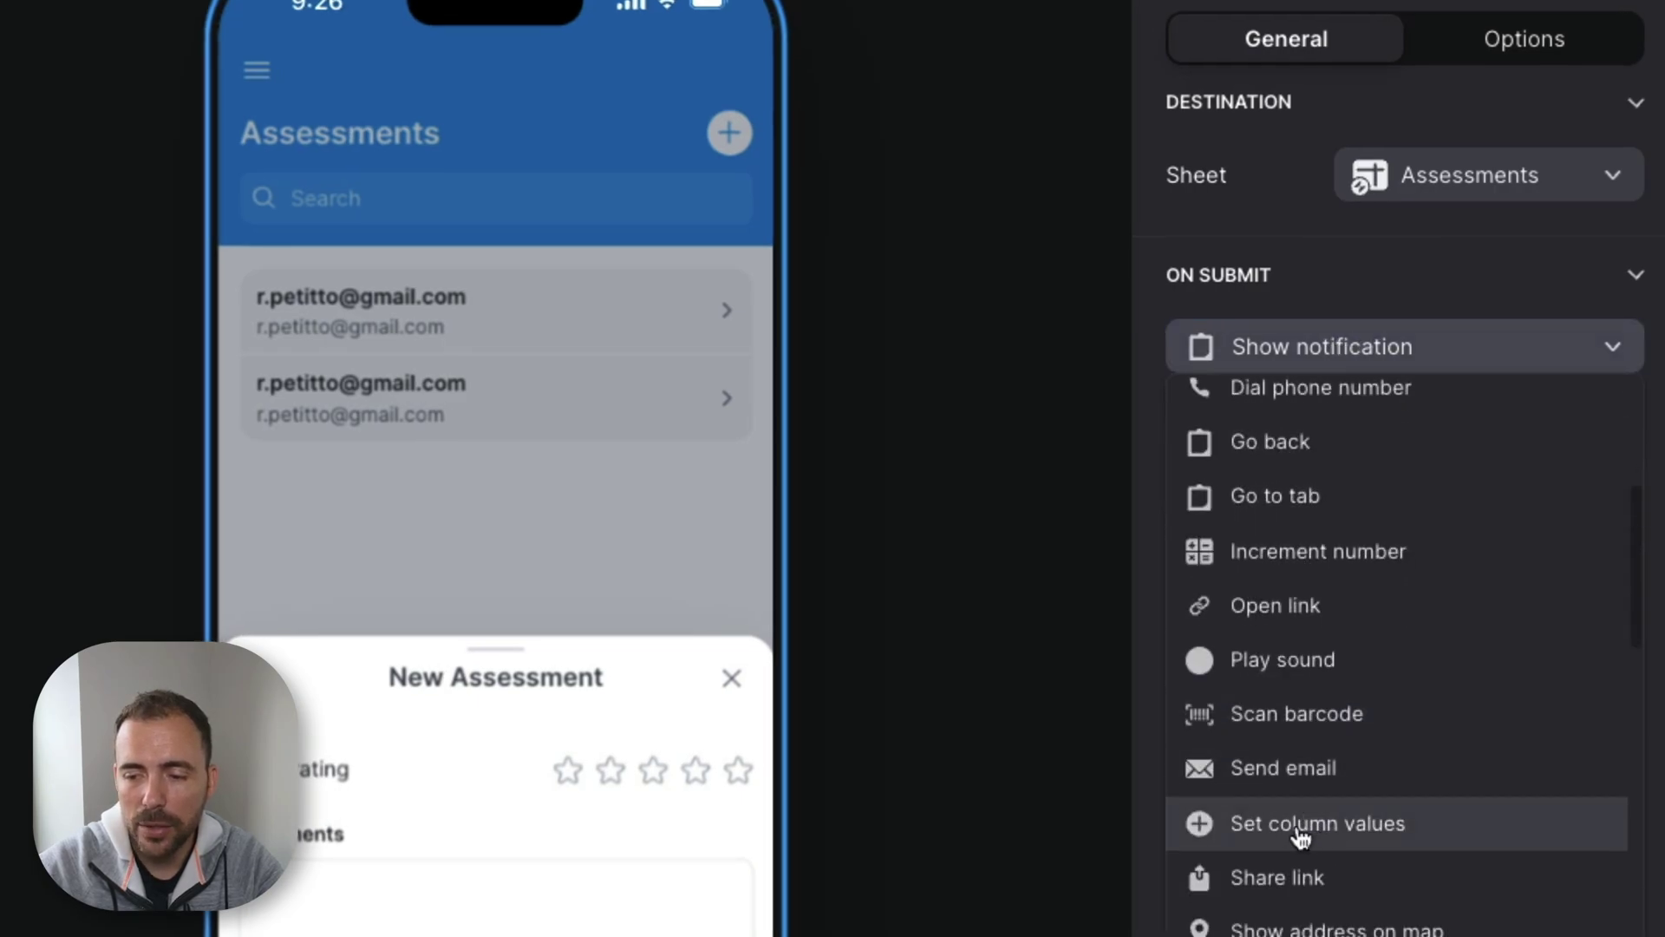
click(1301, 832)
Step: Enter 6 months from now as the custom value for New Column in the on-submit action
click(1375, 757)
text(6 monhts)
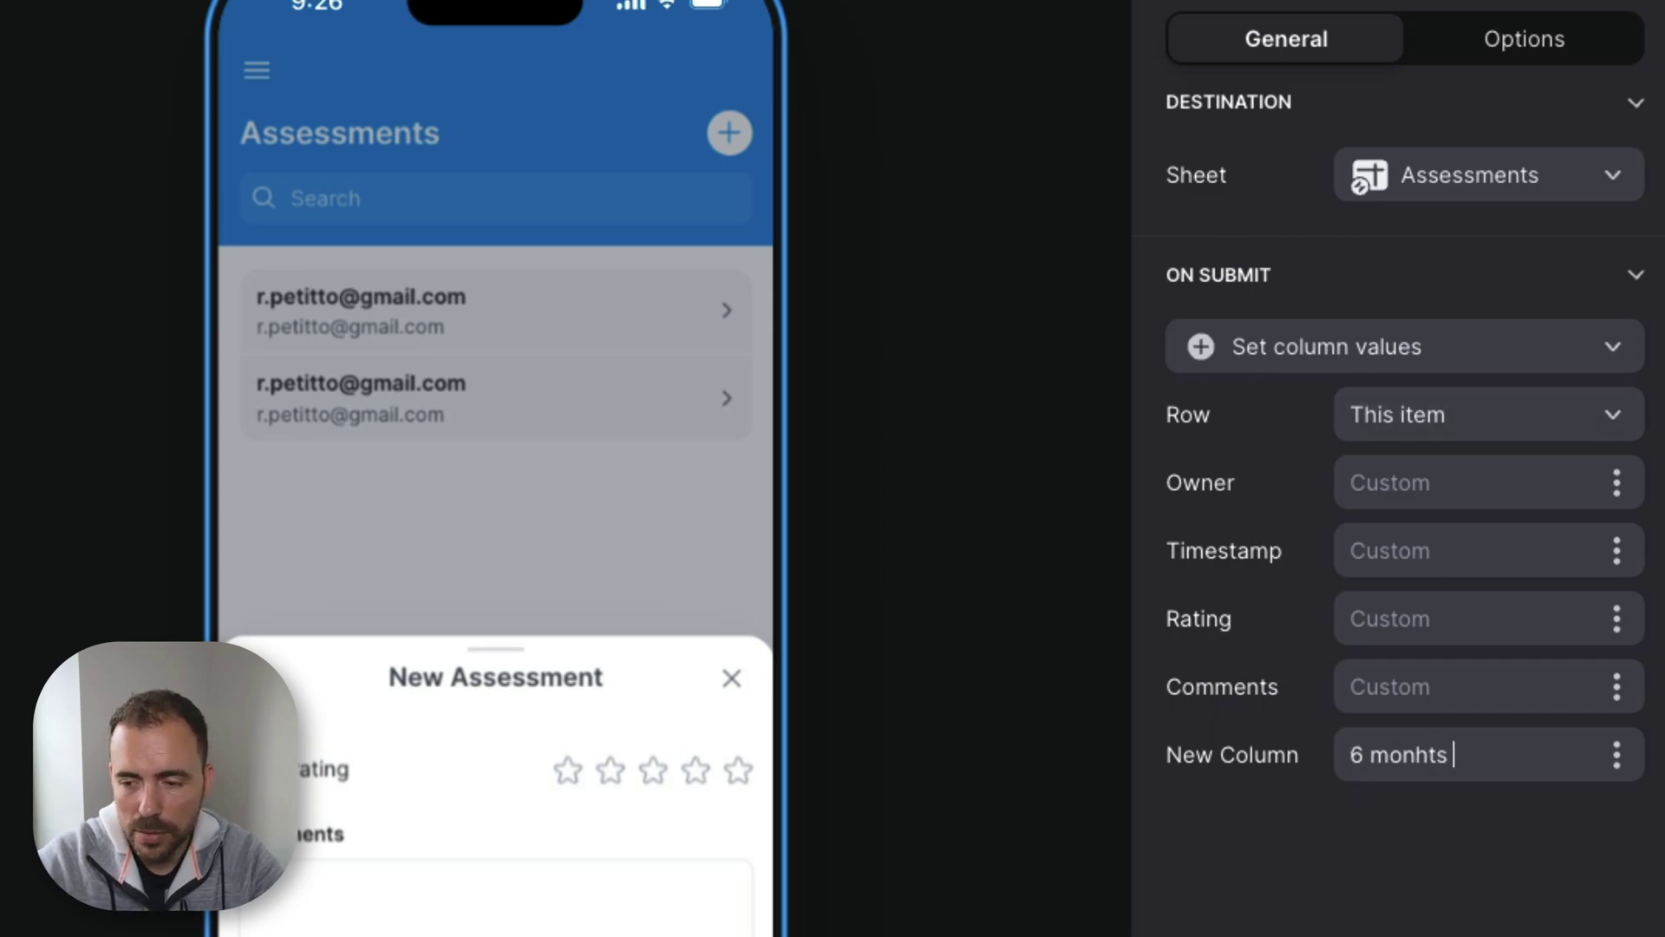
key(BackSpace)
key(BackSpace)
key(BackSpace)
text(ths fro)
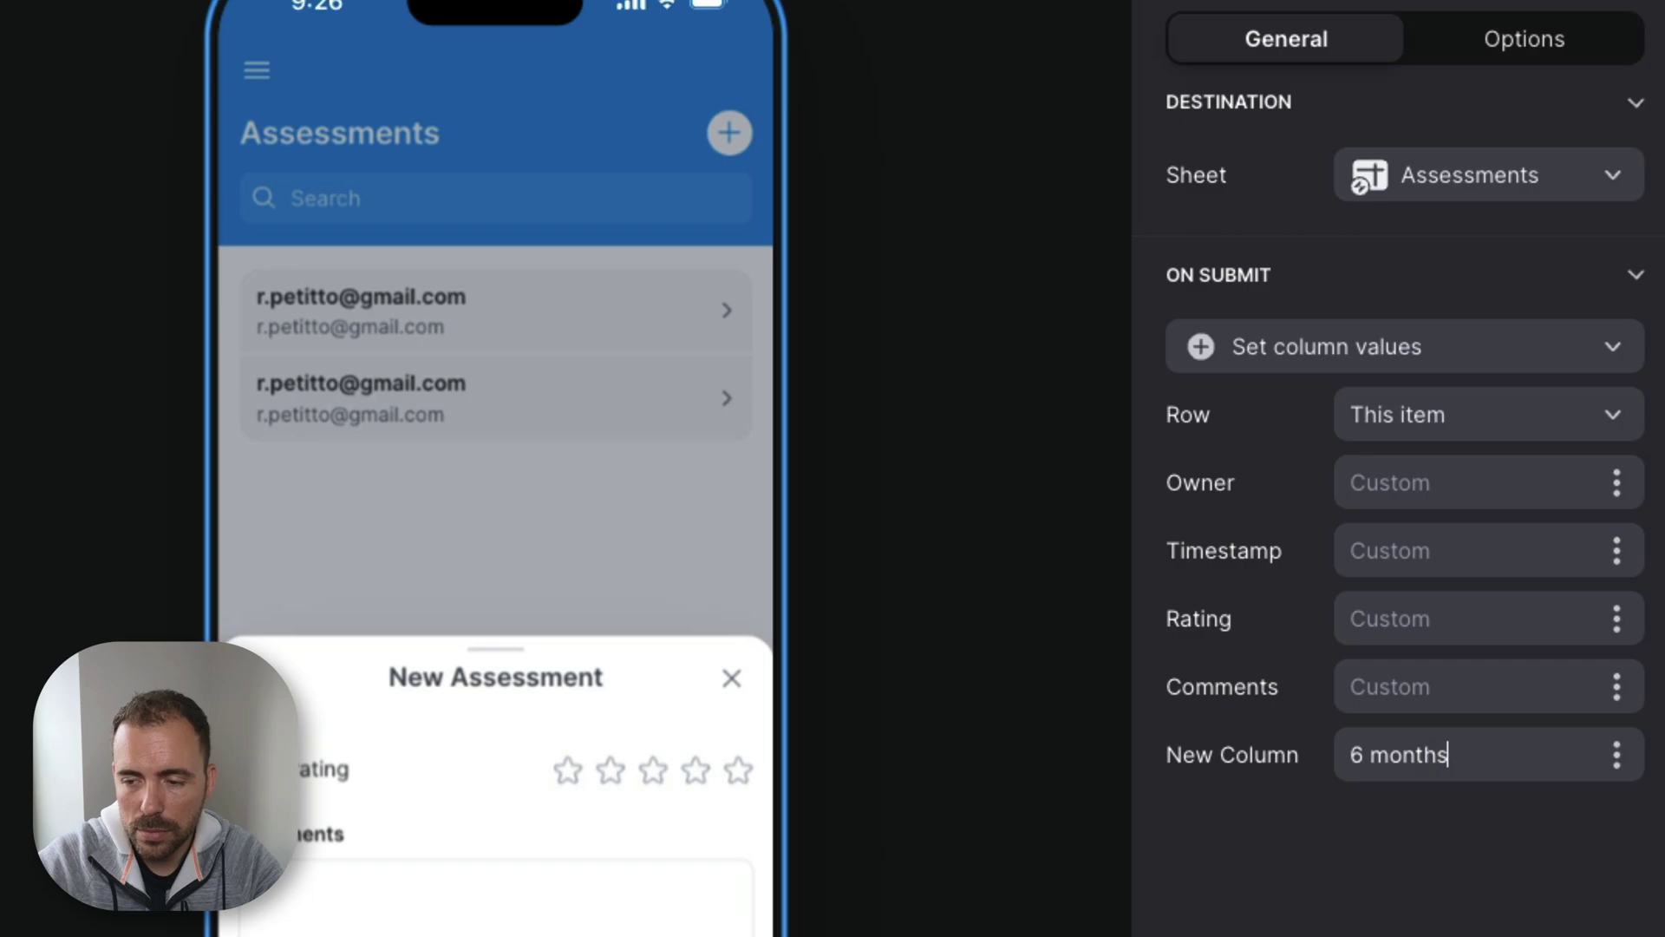
text(m now)
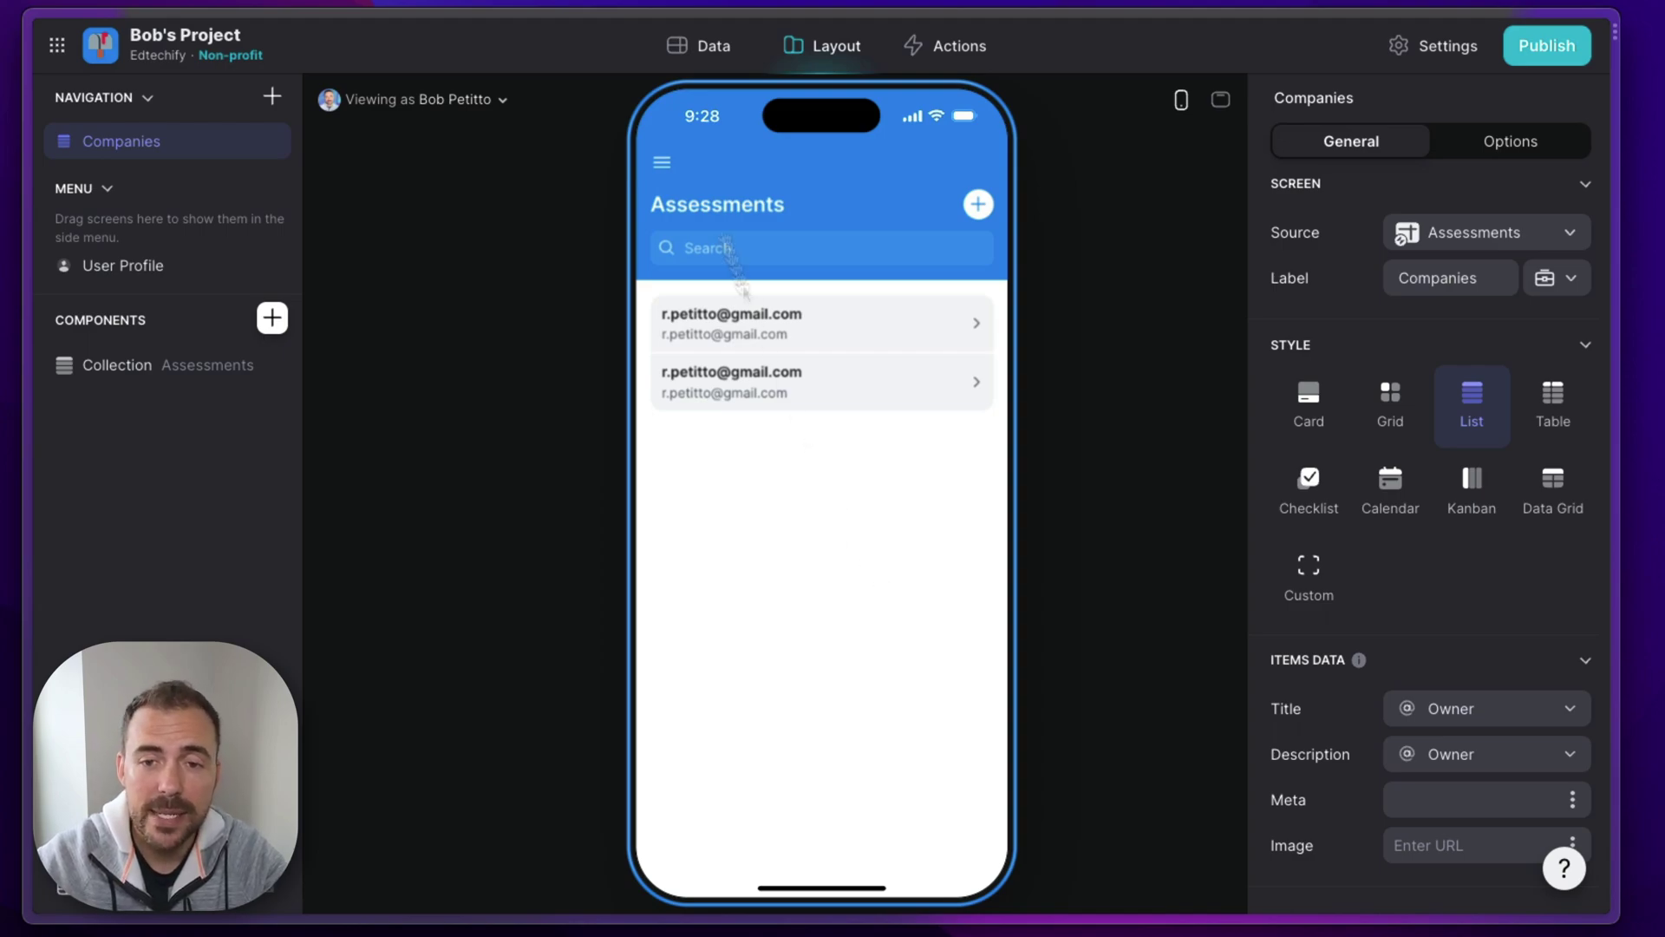
Step: Add an If → Then → Else column named ifToday to the Assessments table
click(697, 47)
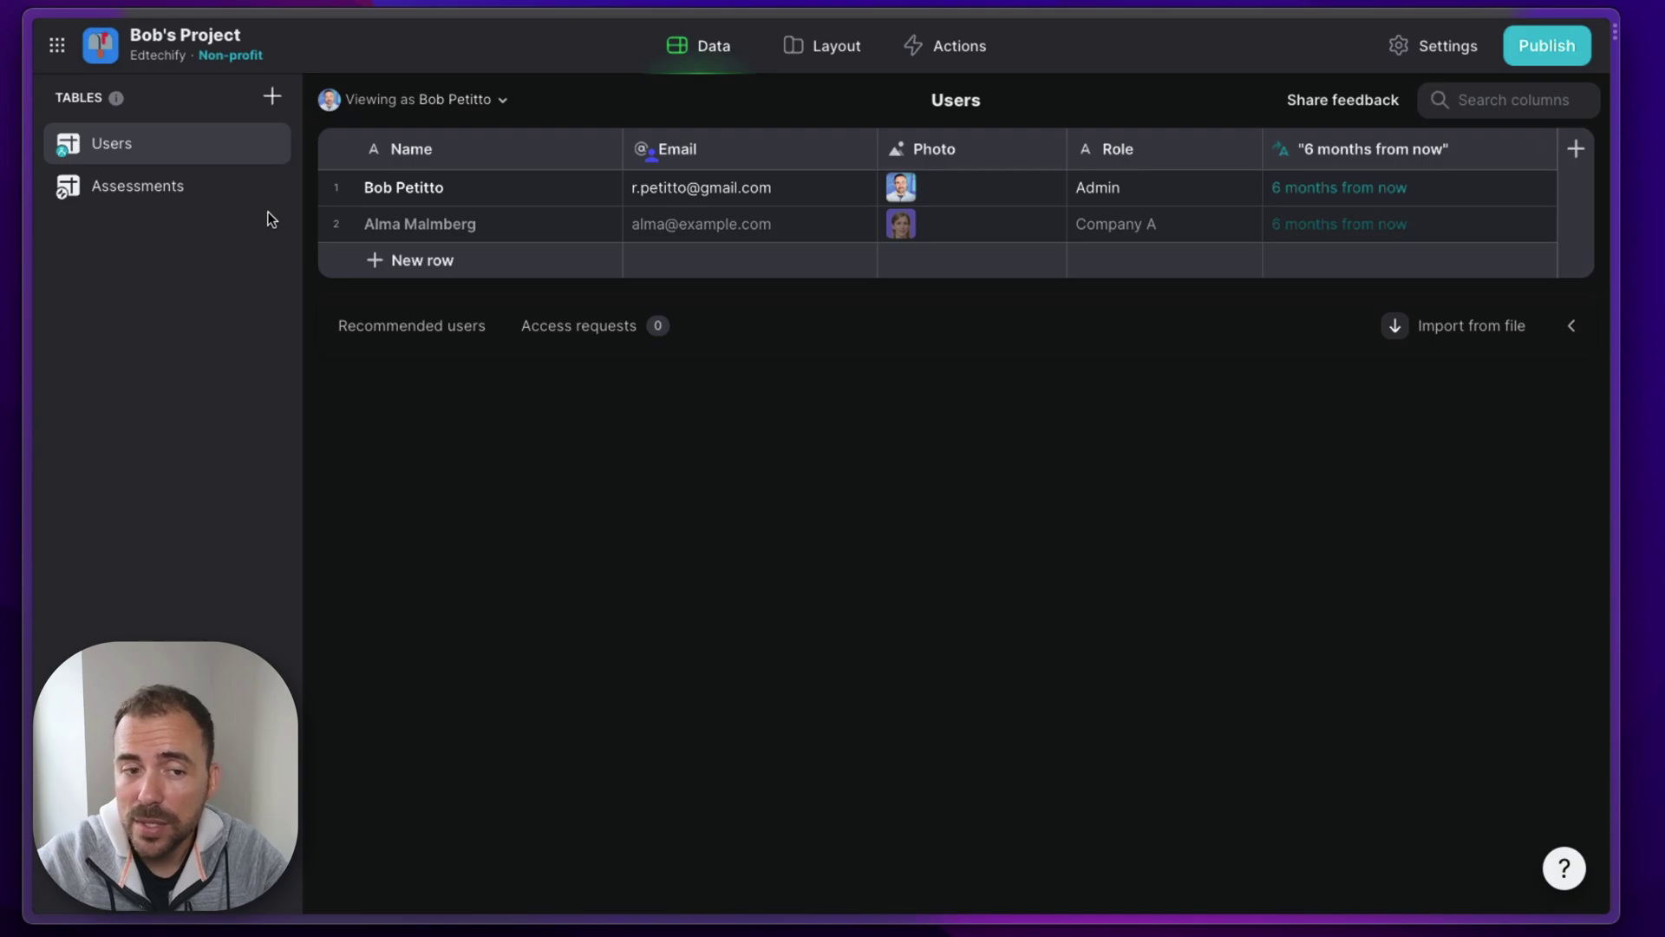
click(184, 193)
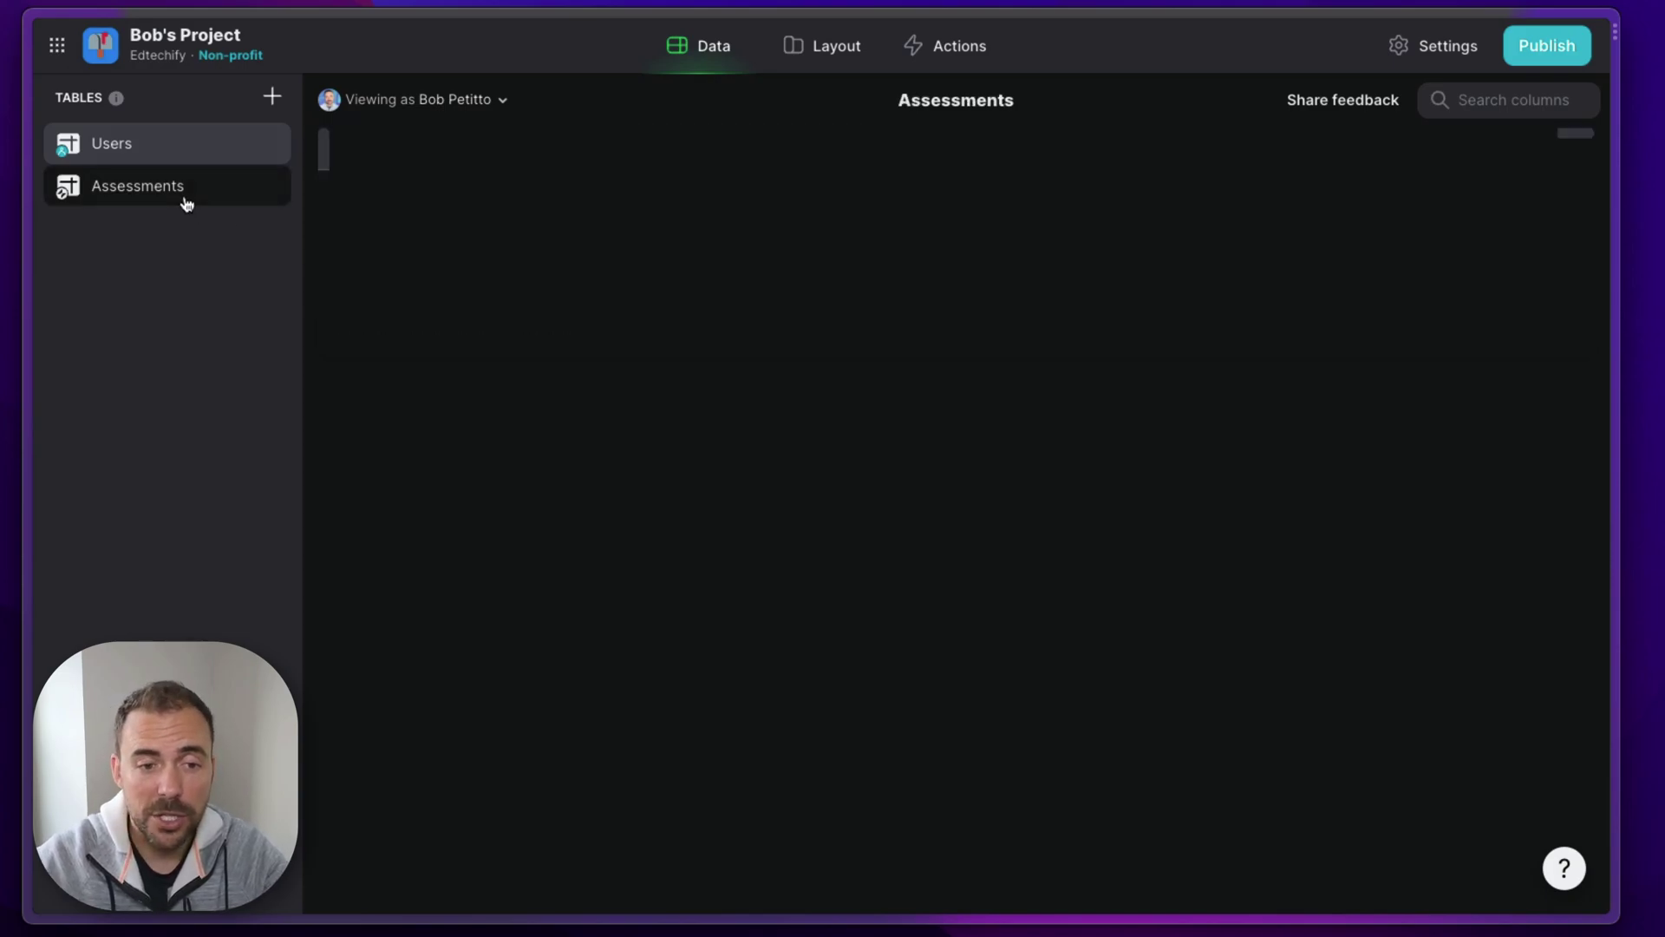
click(1575, 148)
click(1249, 253)
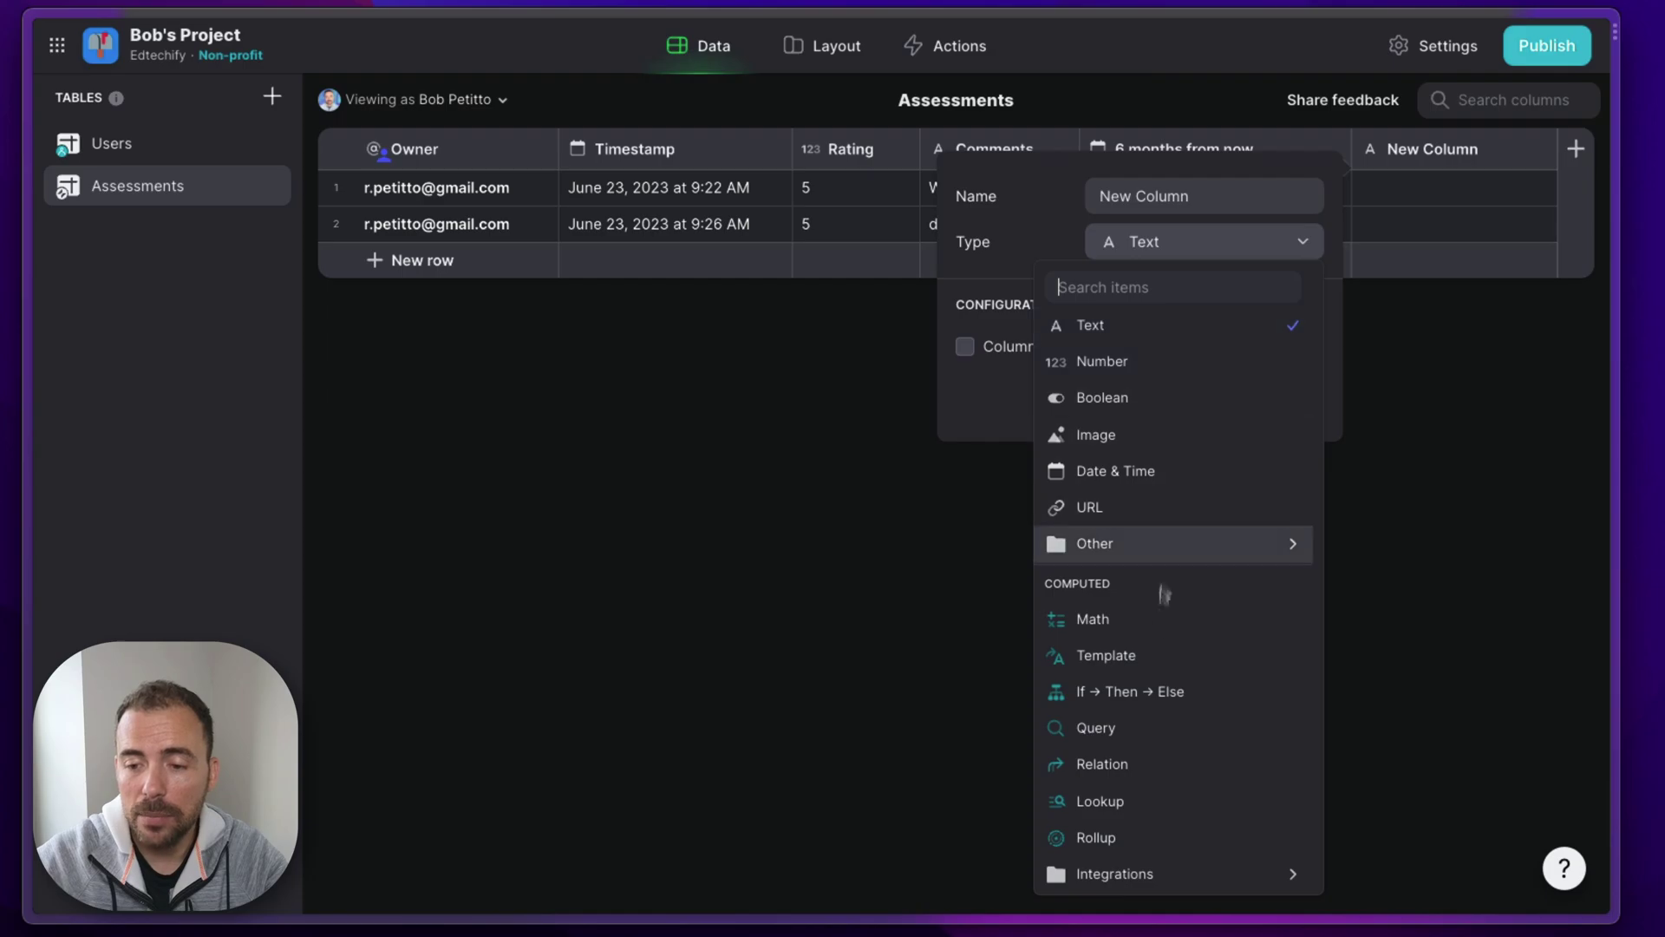
click(1158, 694)
text(ifToday)
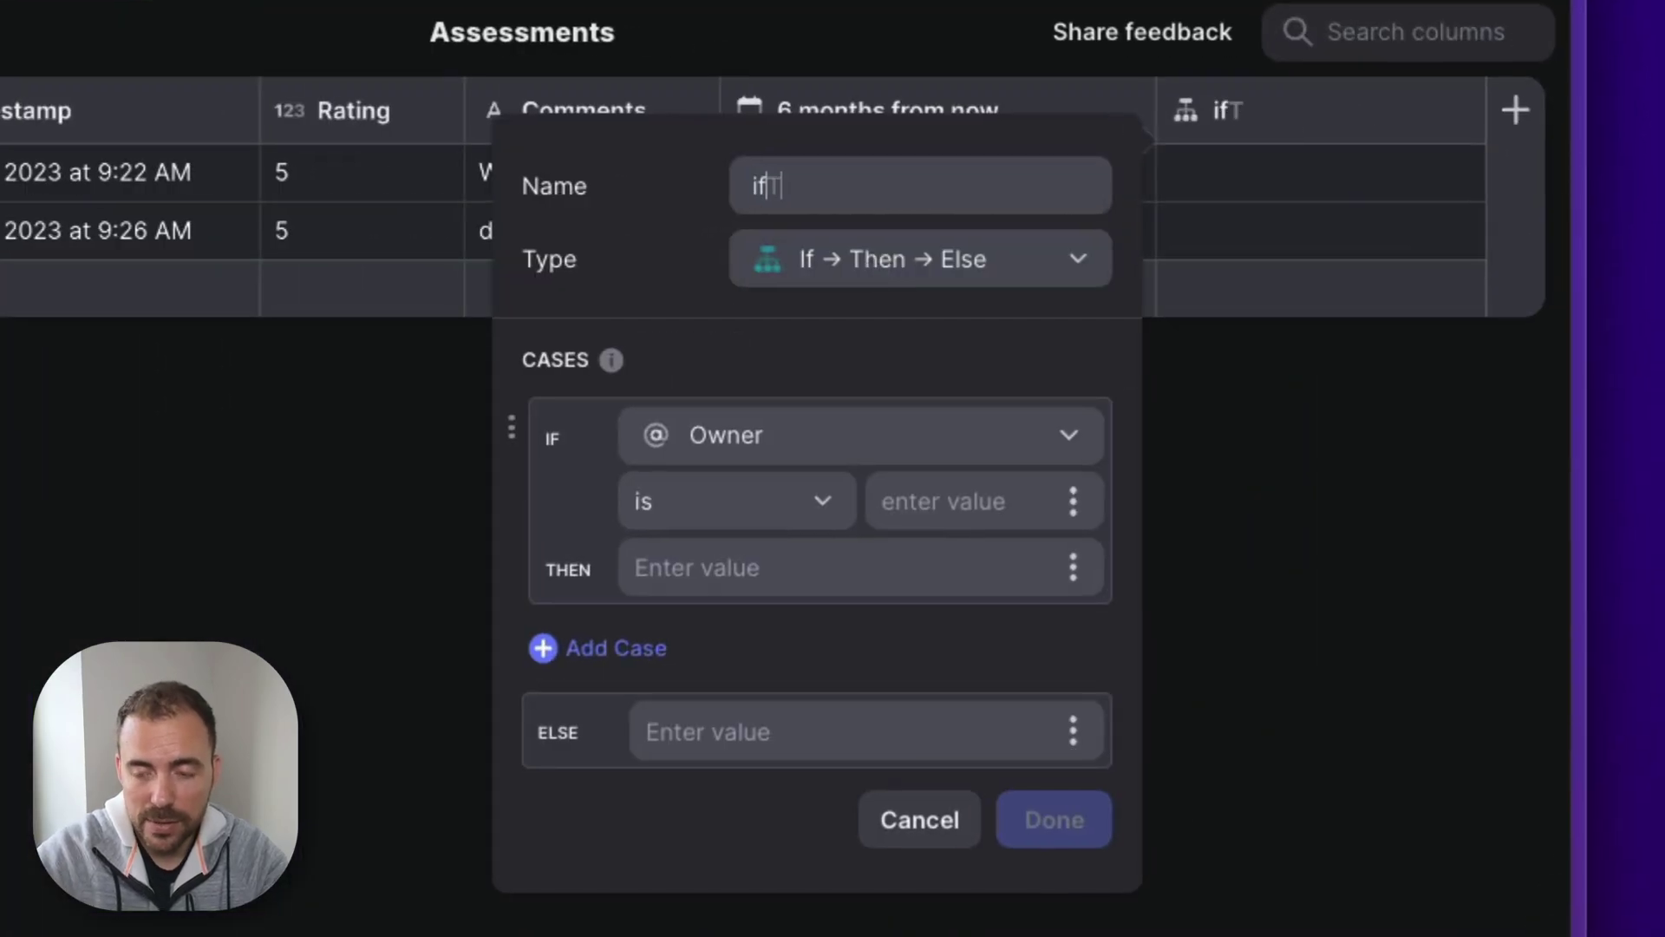
Step: Make ifToday return true if Timestamp is within today, otherwise false, and save the column
click(708, 451)
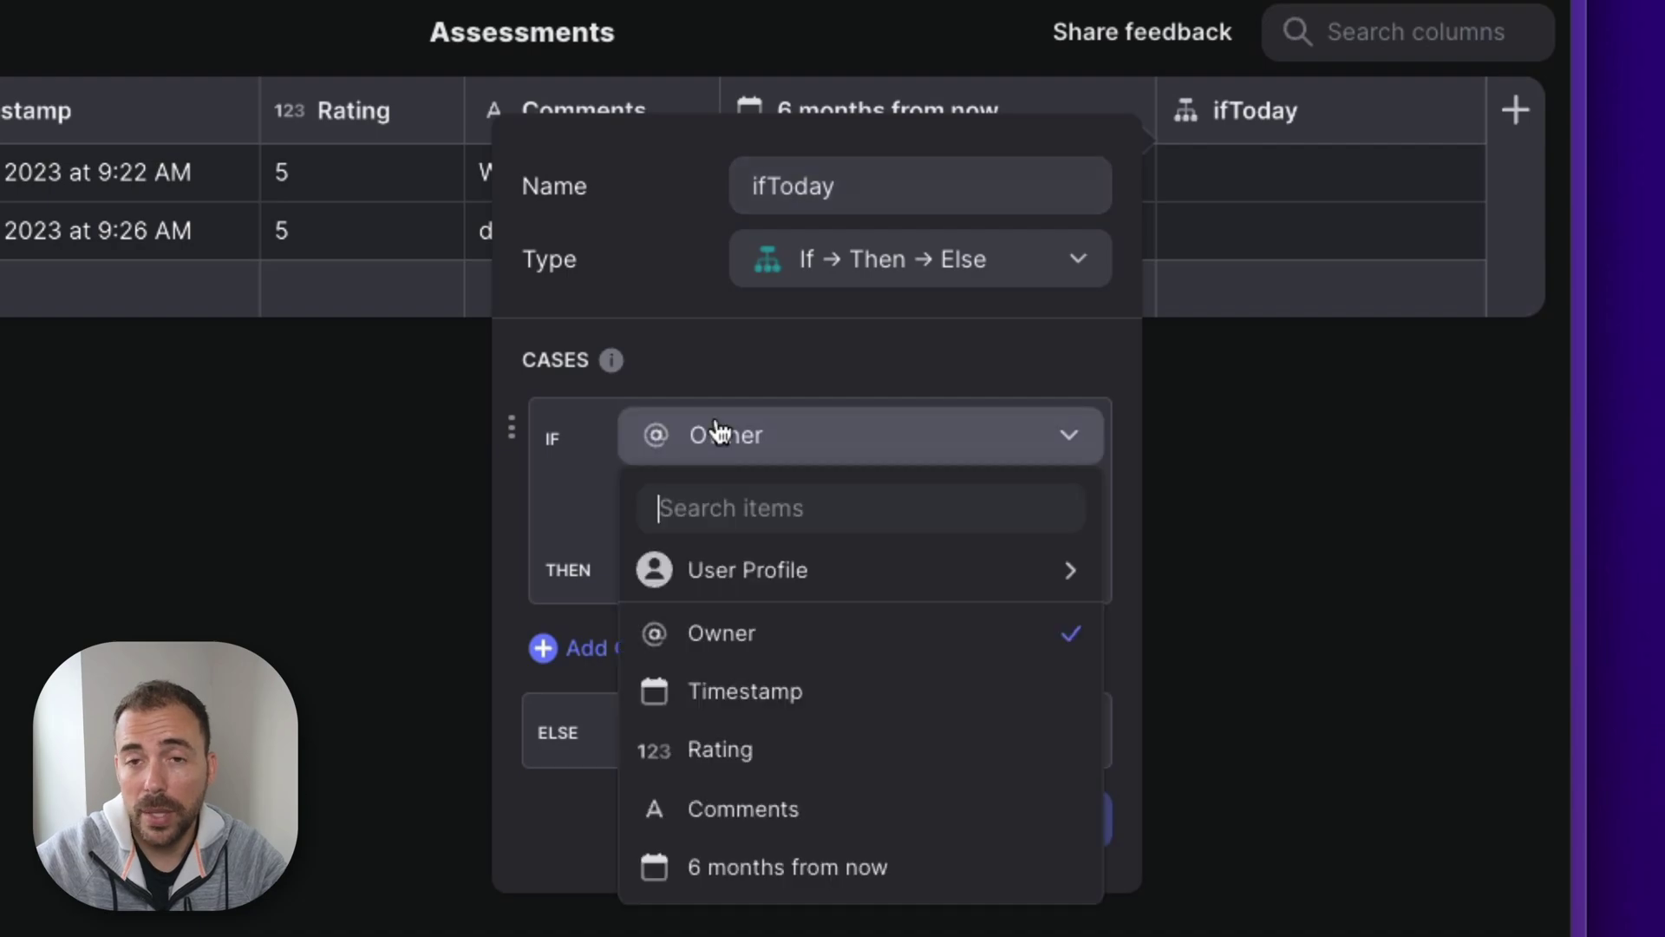
click(743, 694)
click(691, 519)
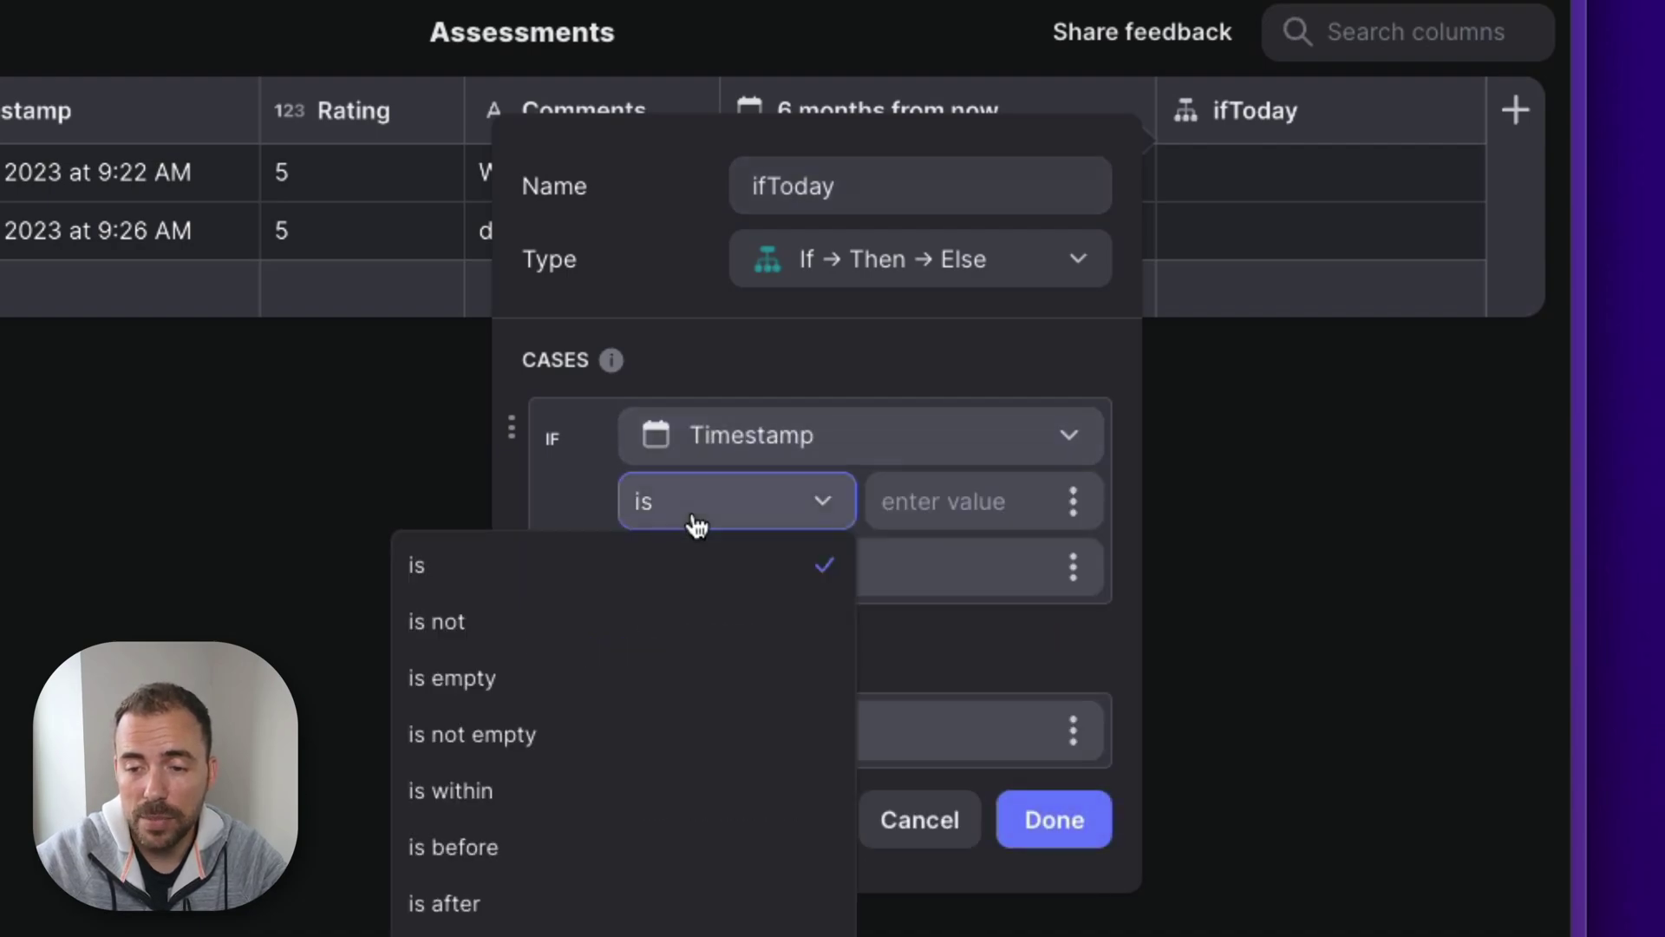
click(637, 790)
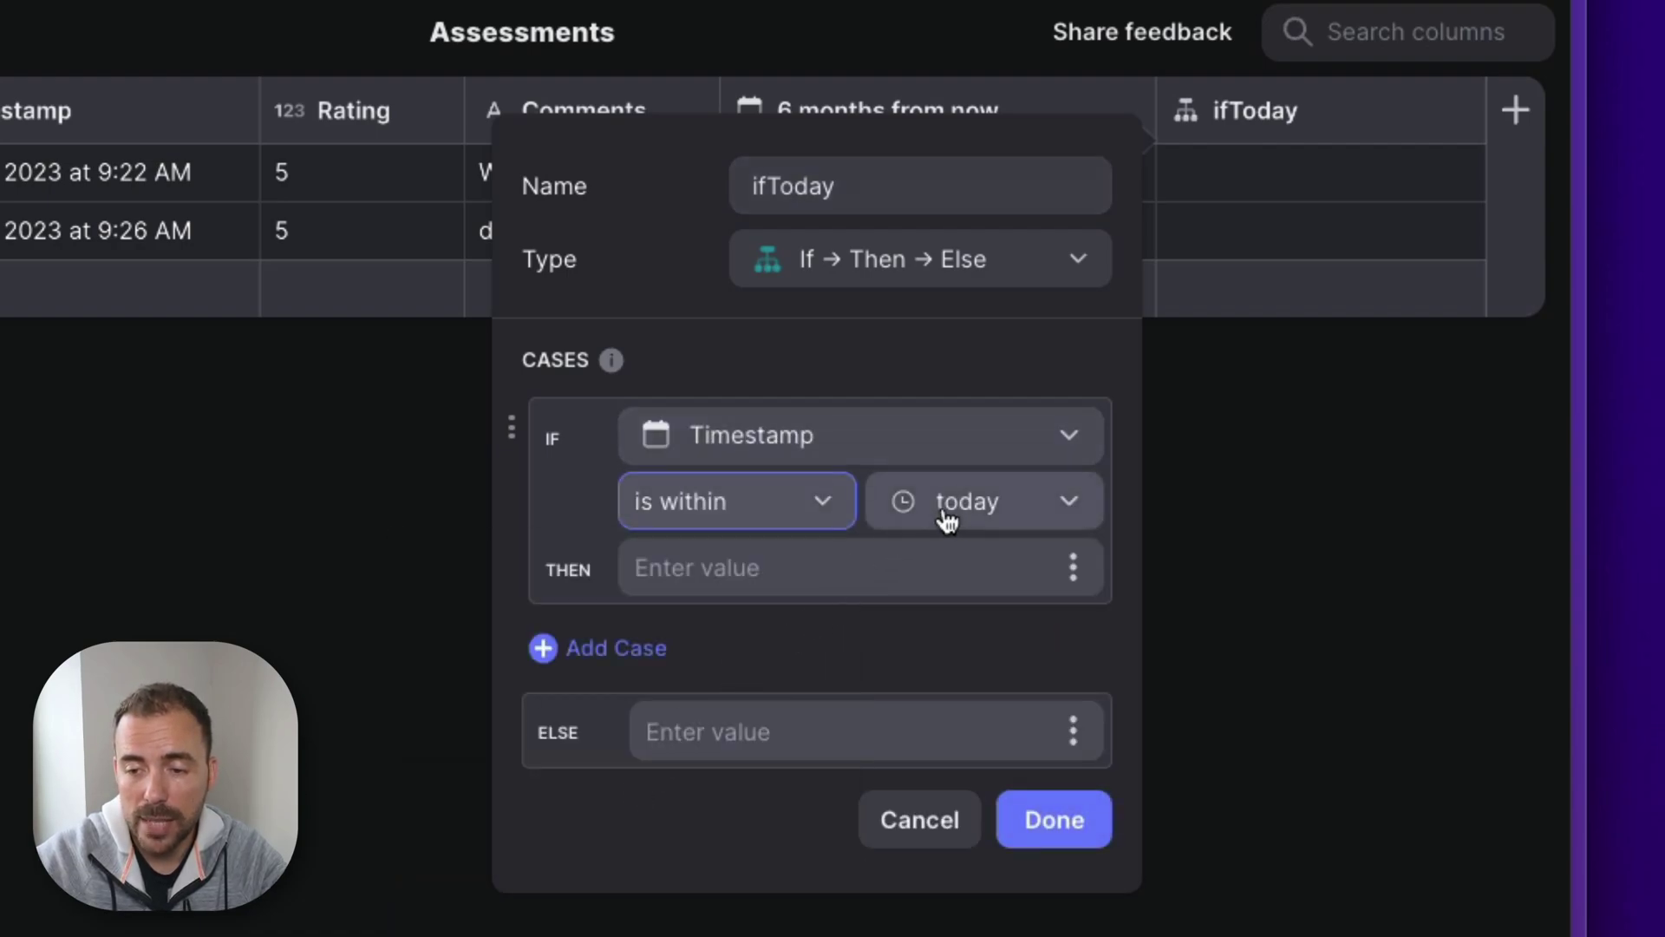
click(894, 569)
text(true)
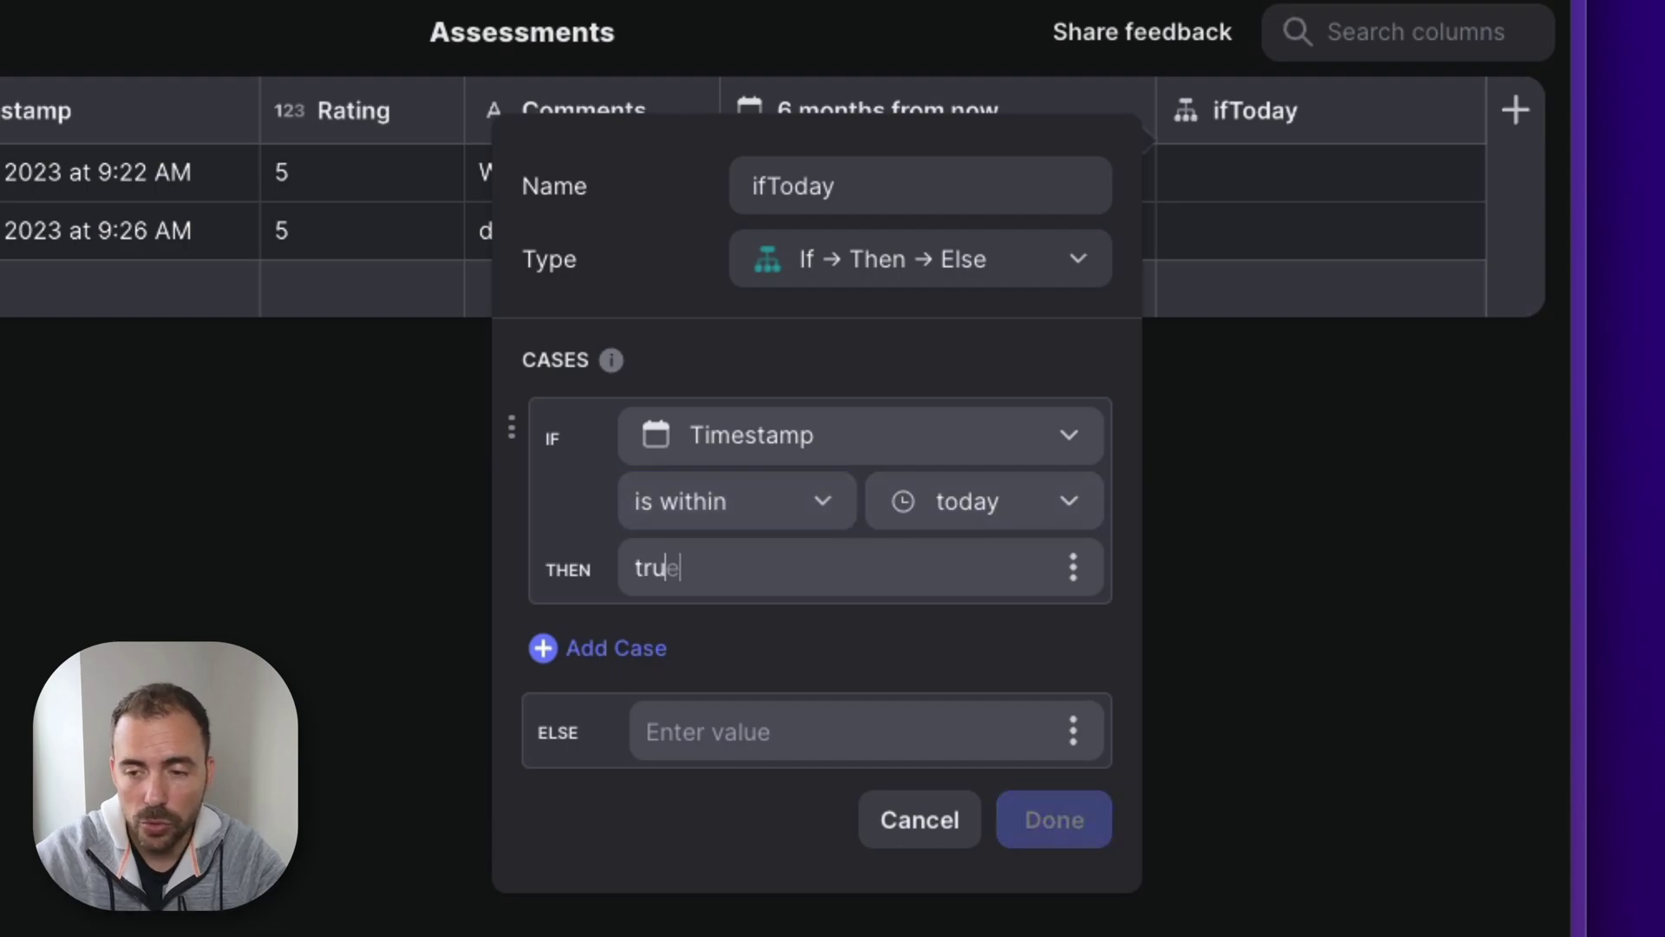
click(855, 732)
text(false)
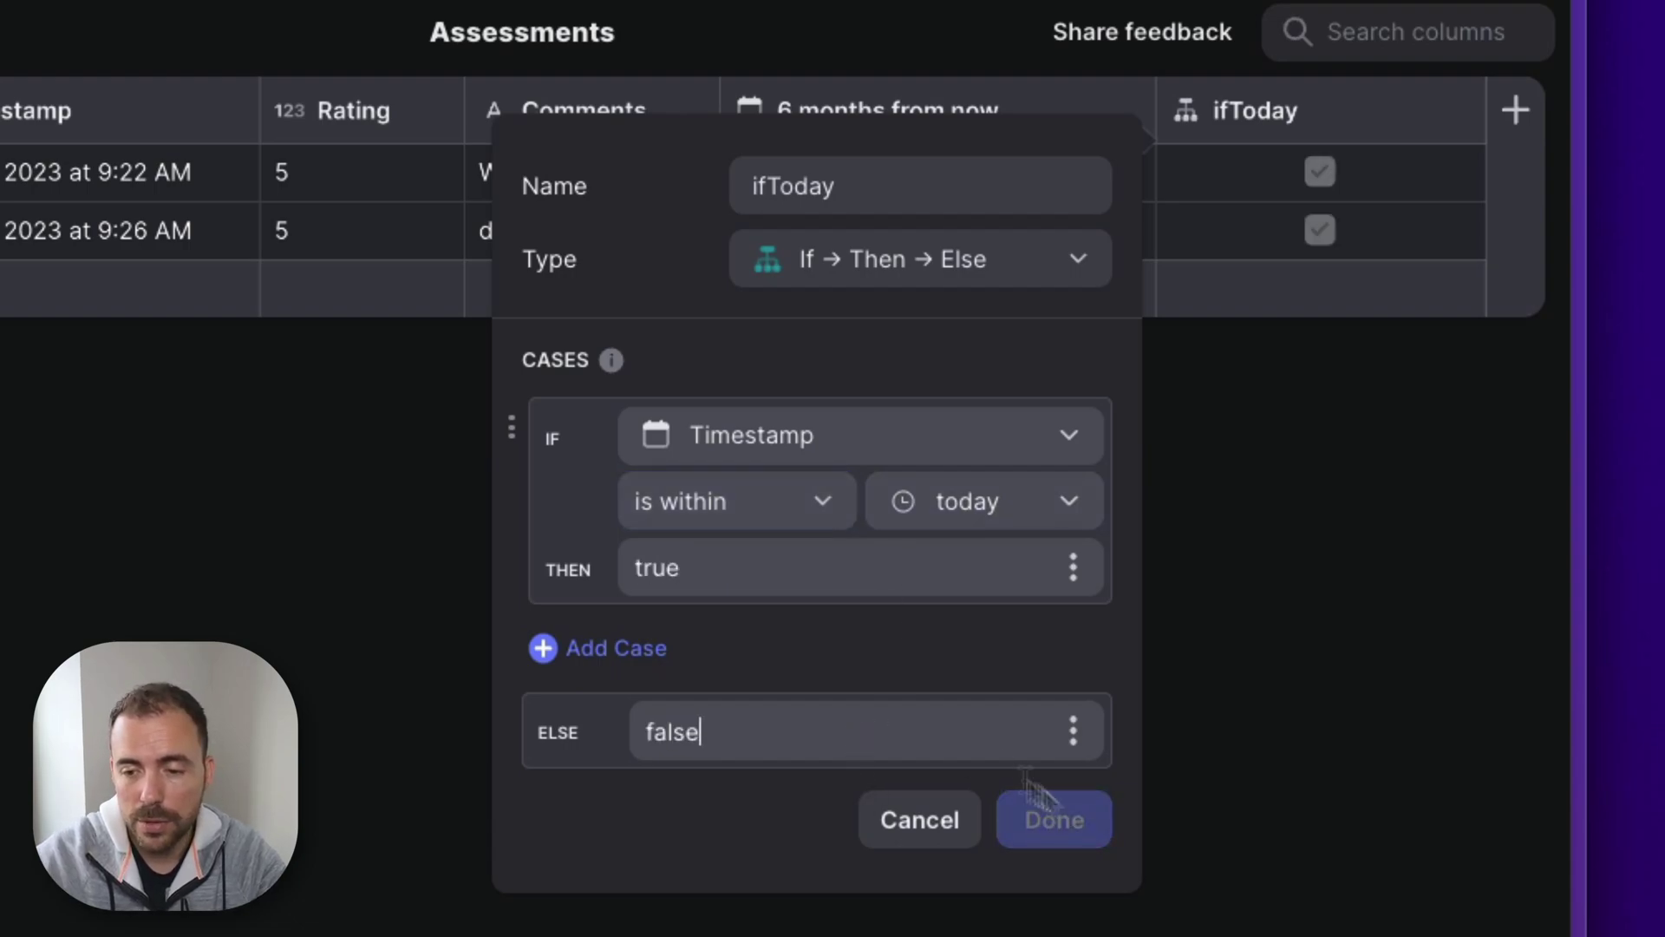
click(1093, 840)
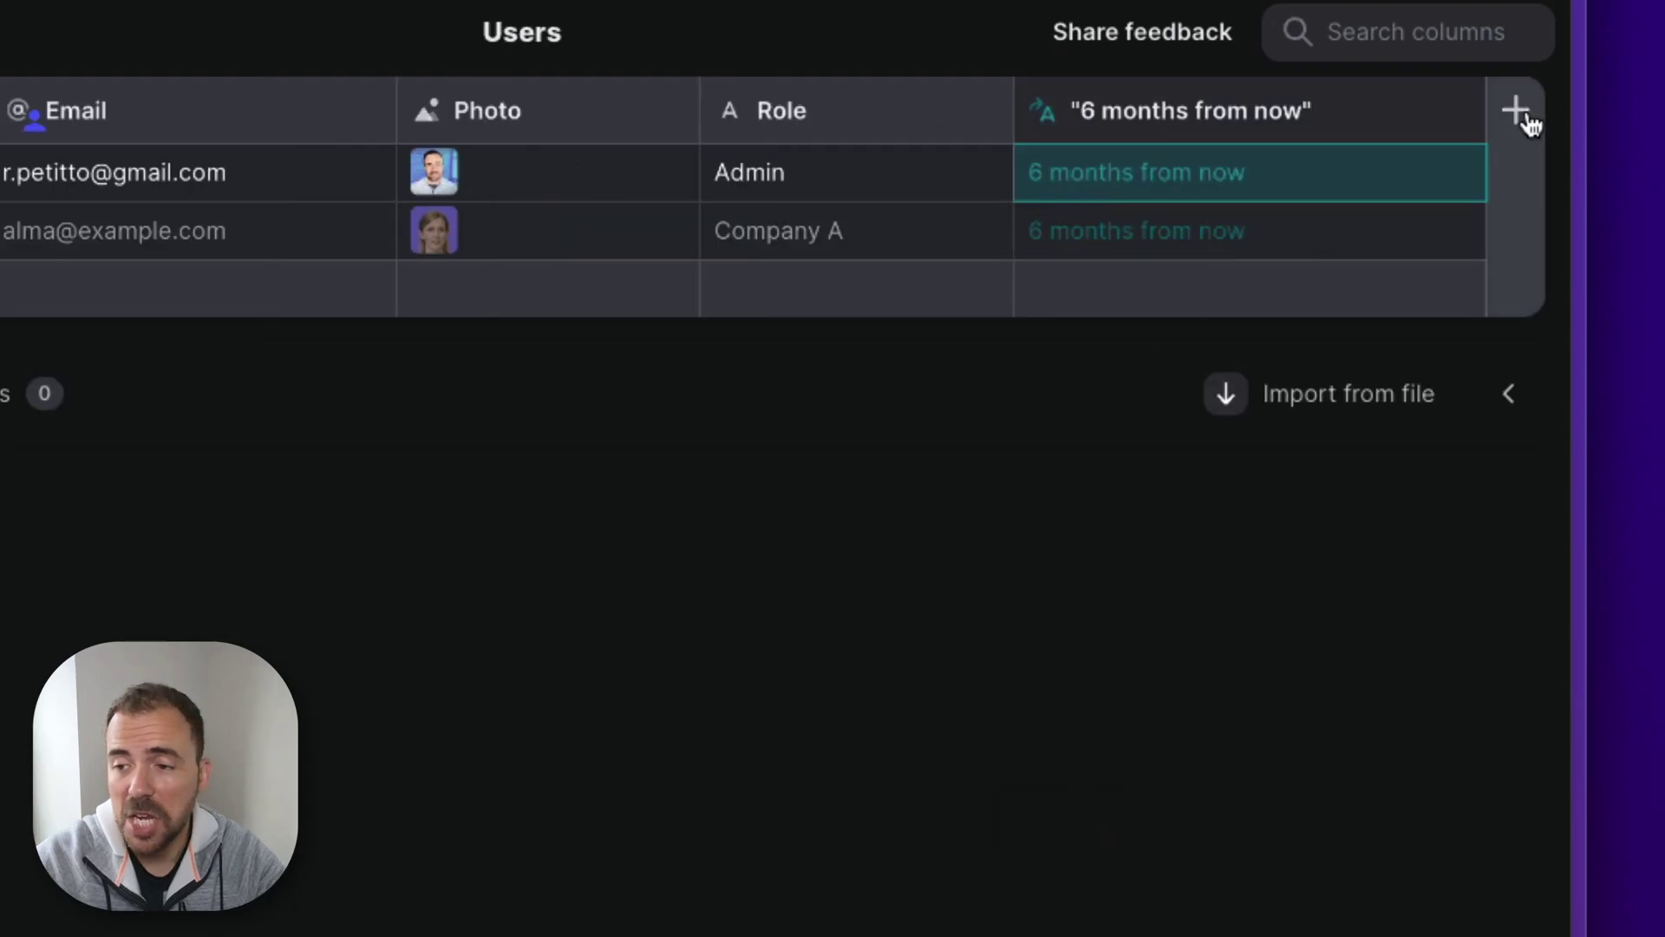
Step: Add a Query column named "filled out today?" to the Users table with Assessments as its source
click(1516, 110)
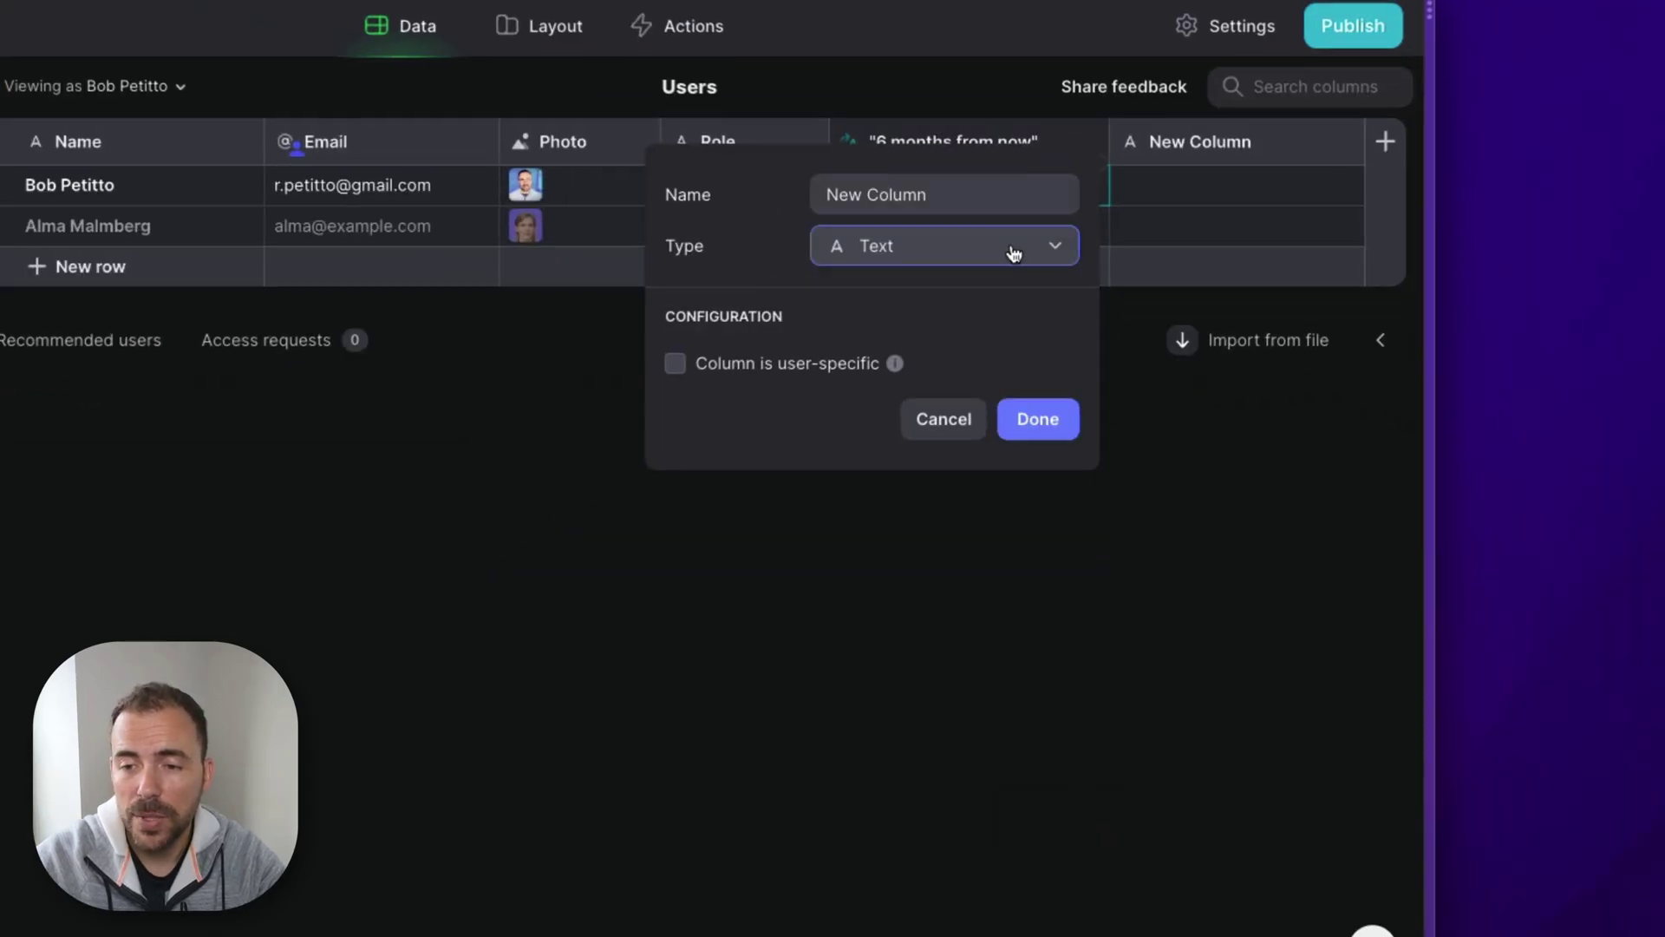
click(987, 271)
click(817, 936)
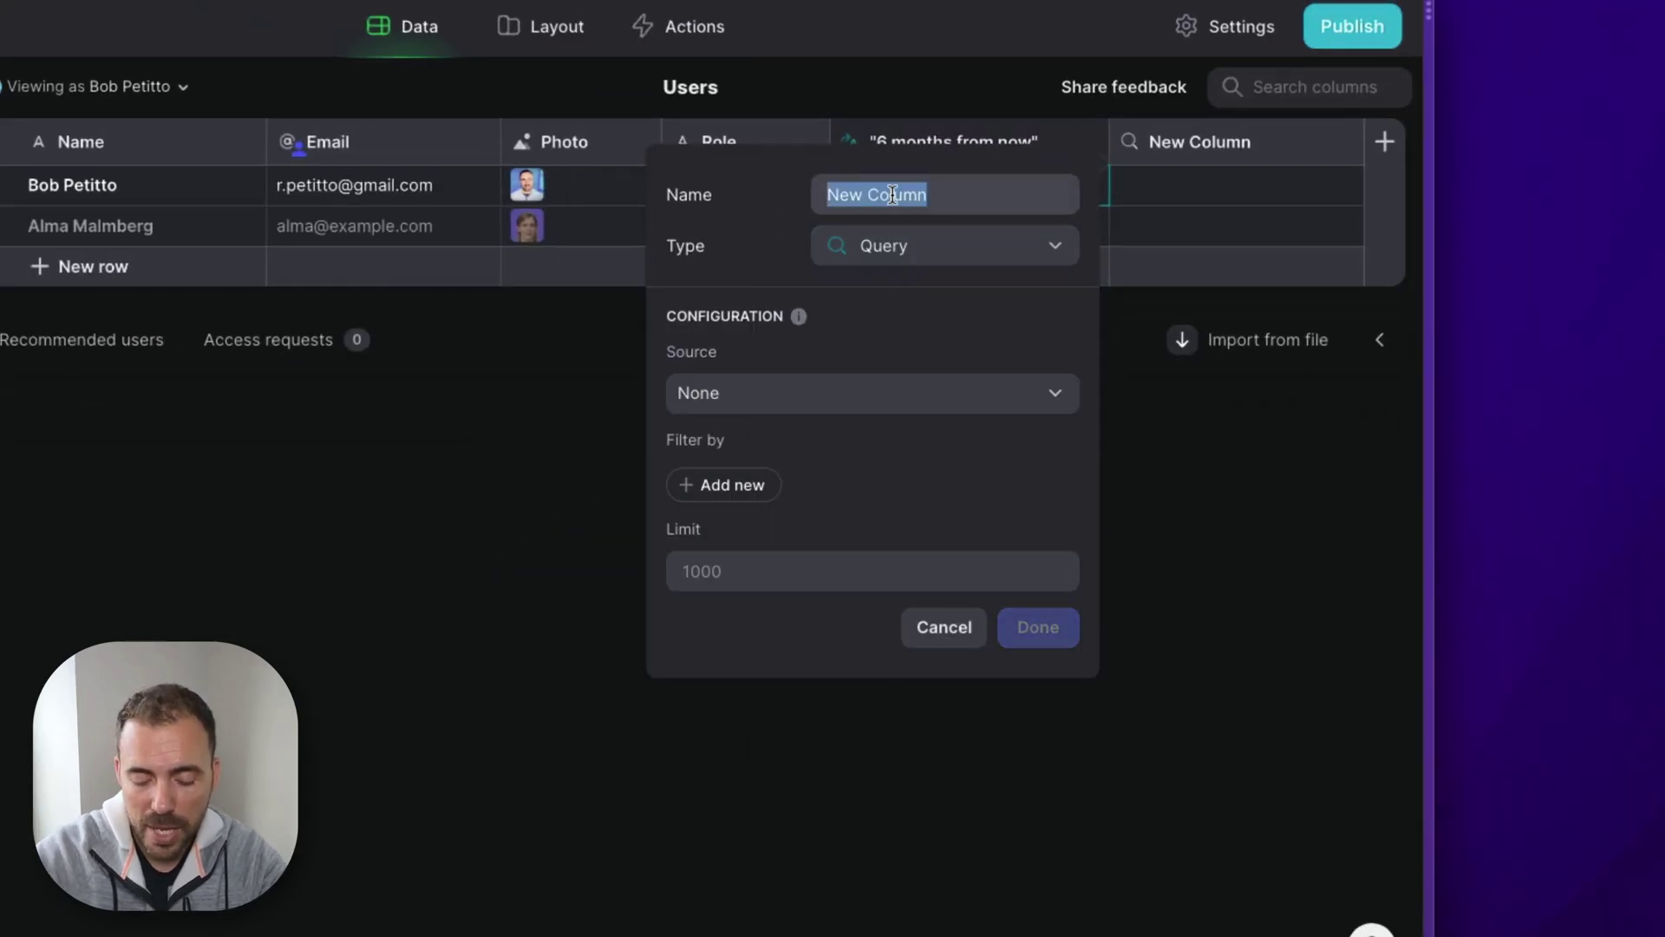
text(filled out today?)
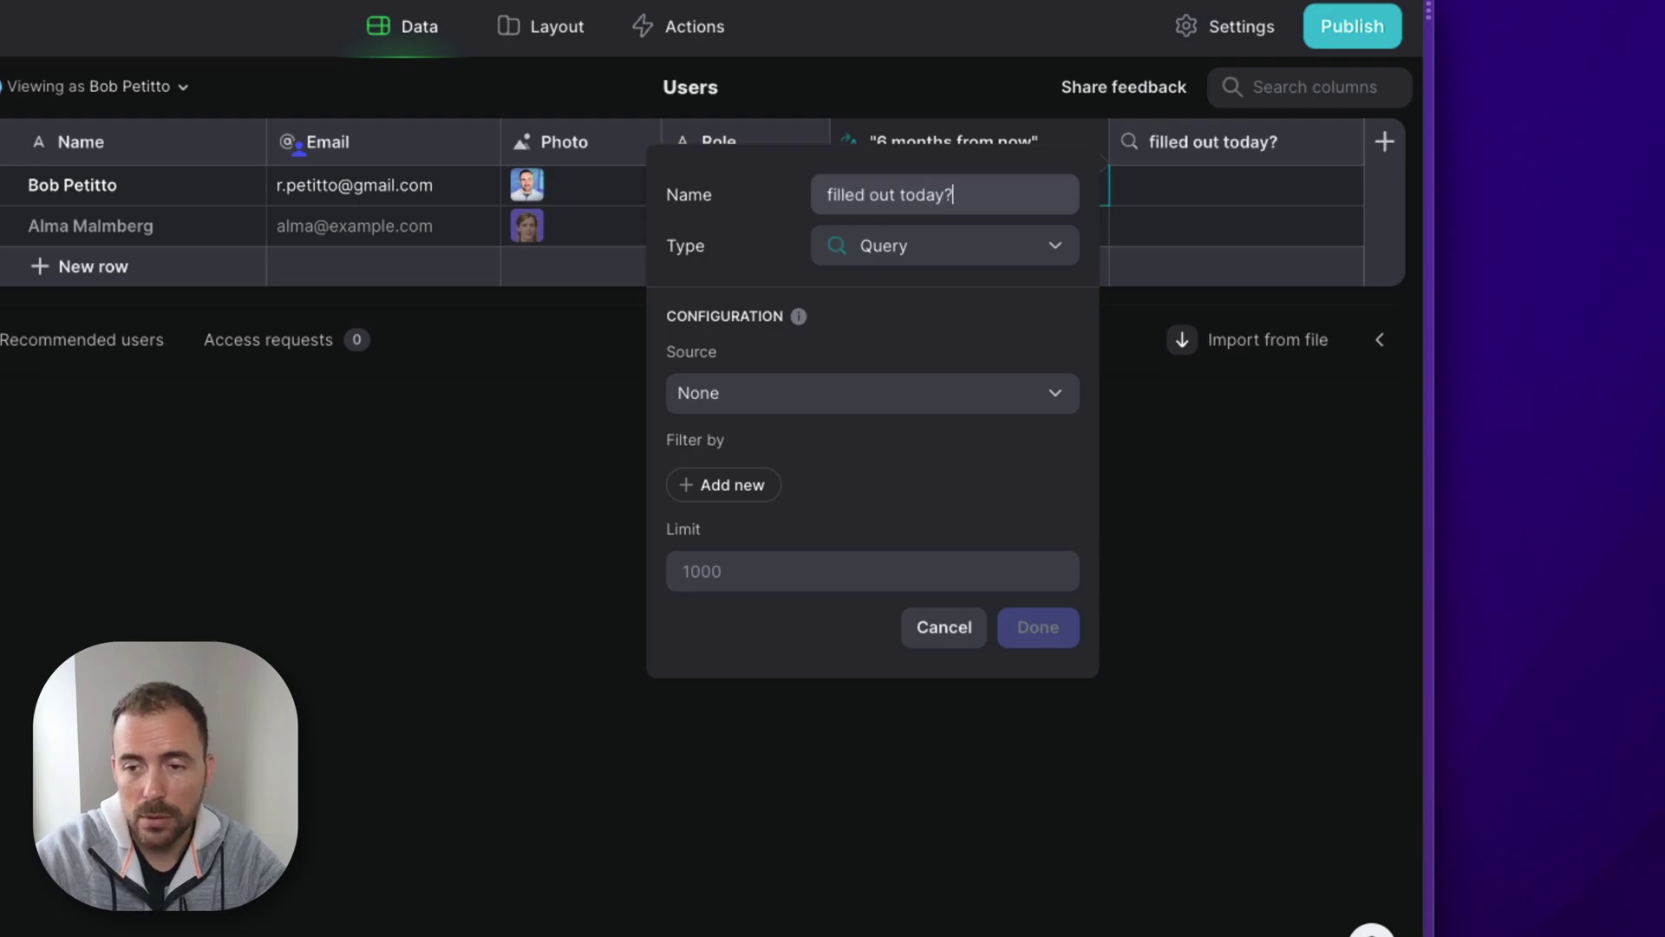
click(808, 399)
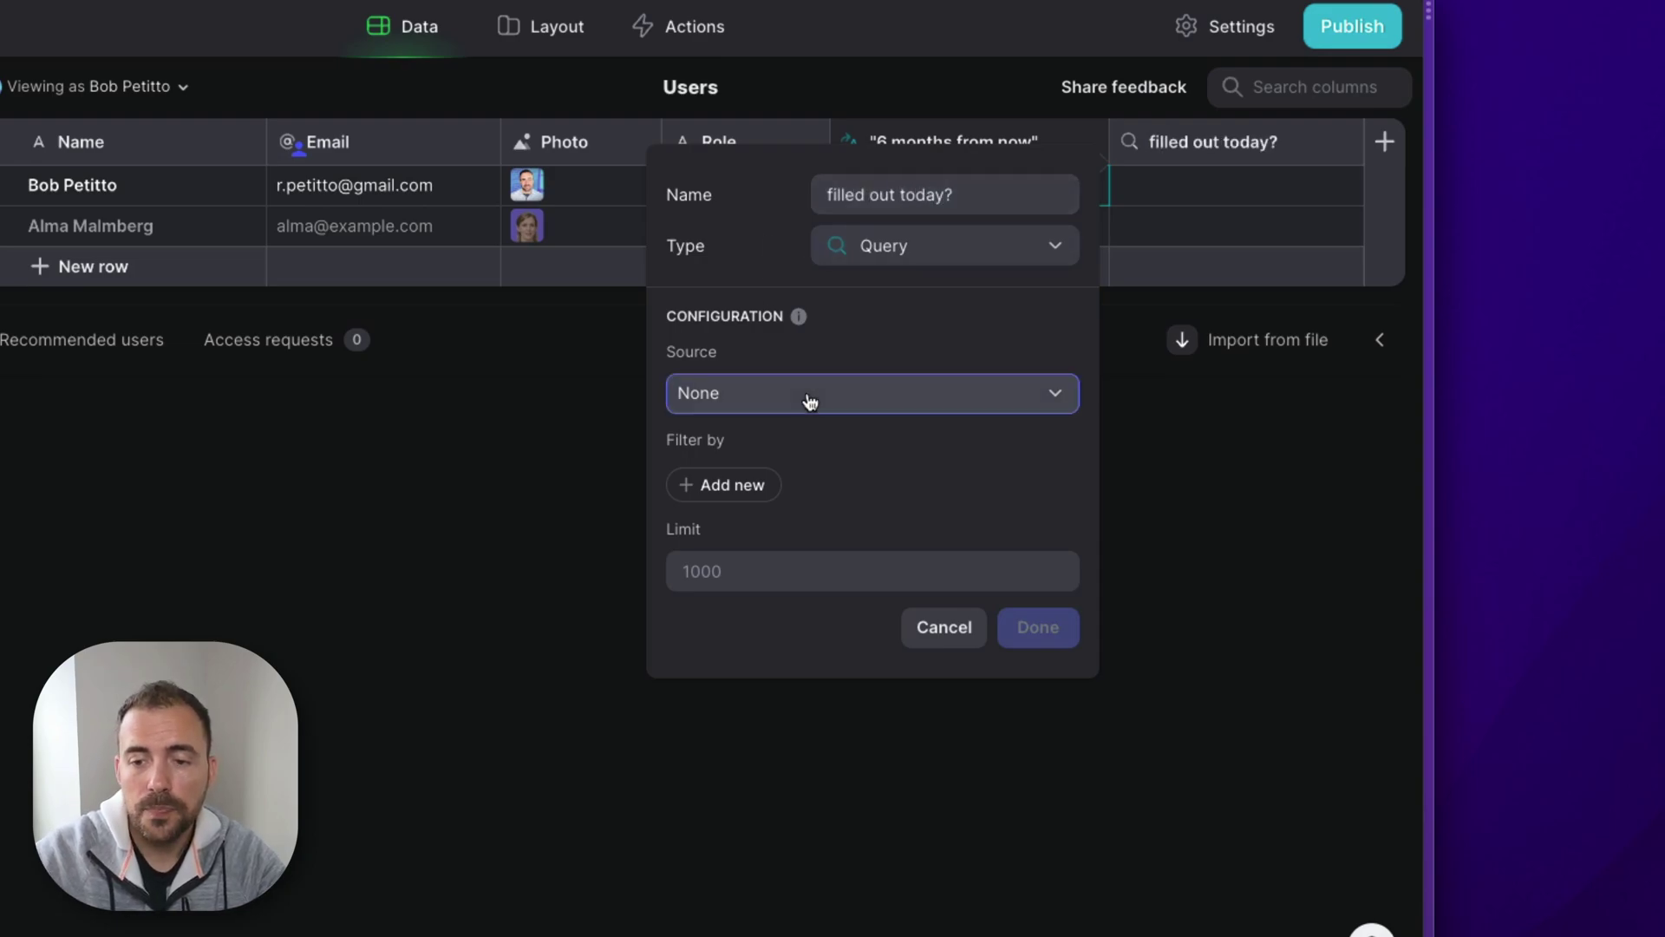
click(798, 529)
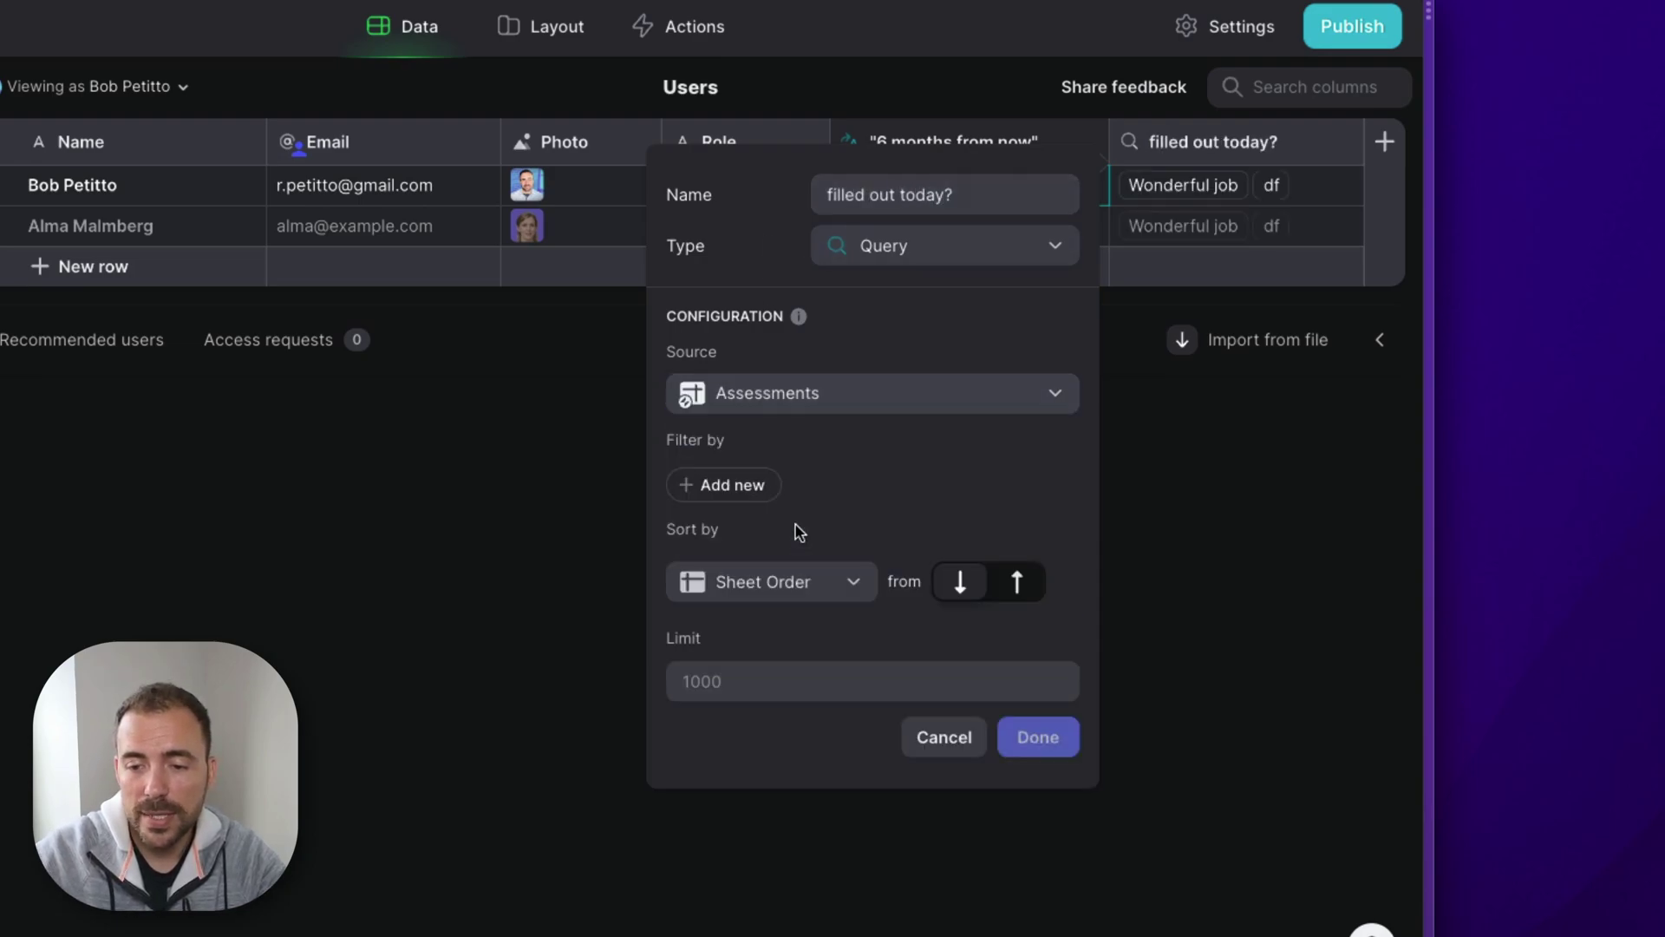
Step: Filter the "filled out today?" query to assessments whose Owner is this row's Email
click(745, 487)
click(743, 491)
click(759, 489)
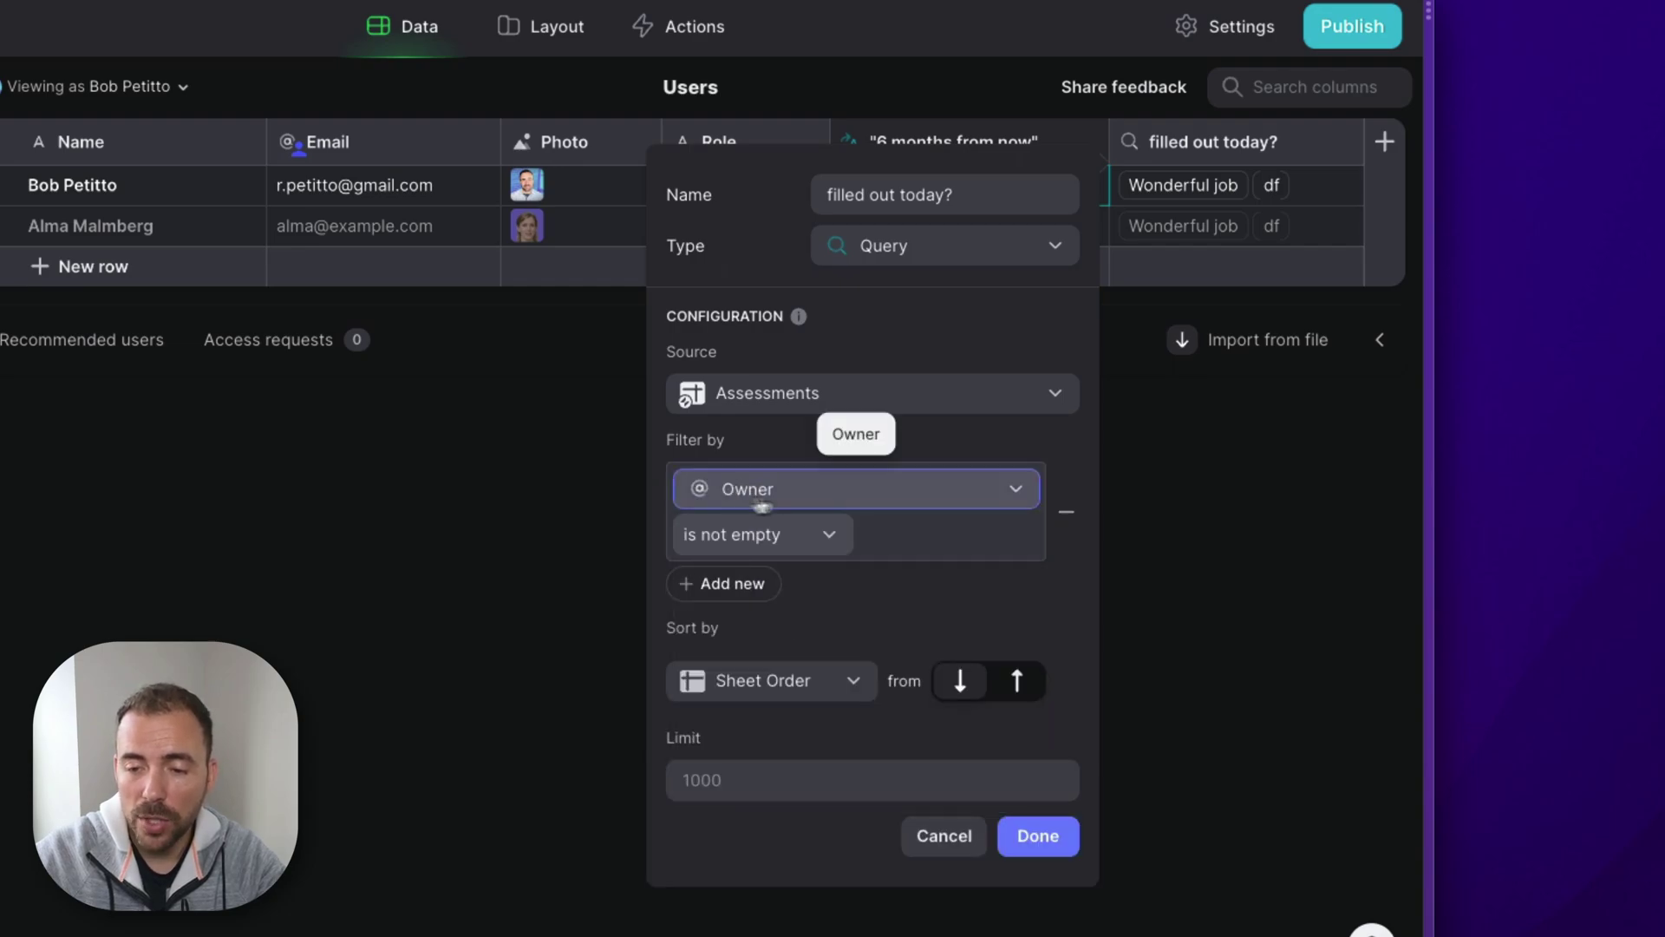
click(759, 535)
click(748, 576)
click(1019, 536)
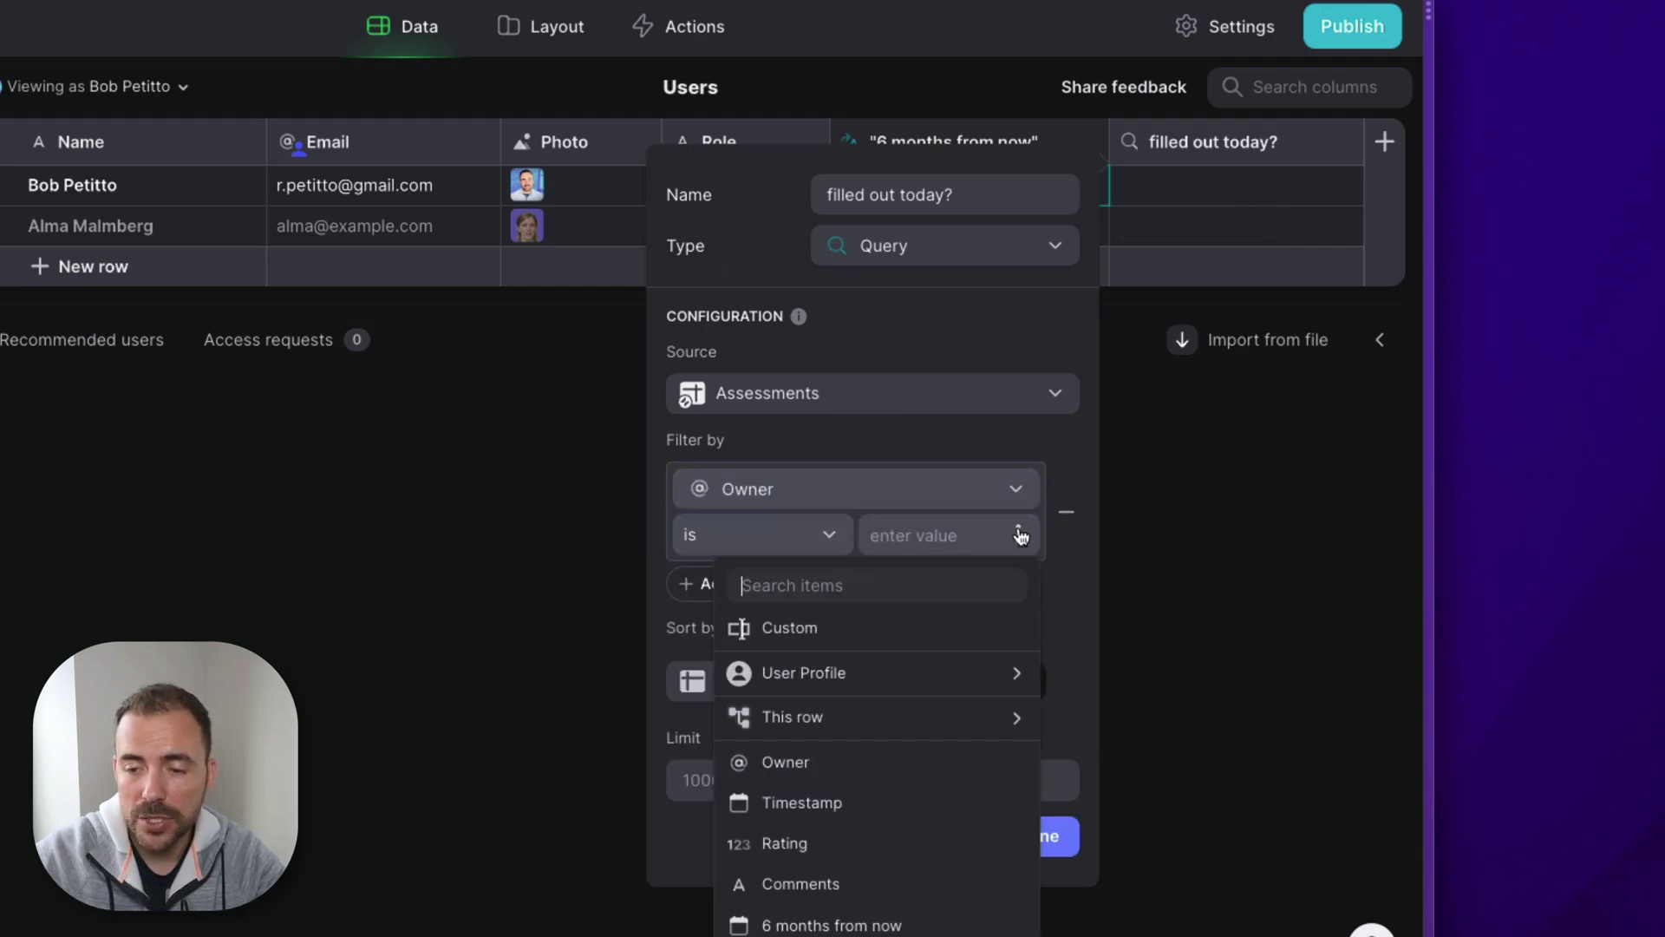
mouse_move(905, 715)
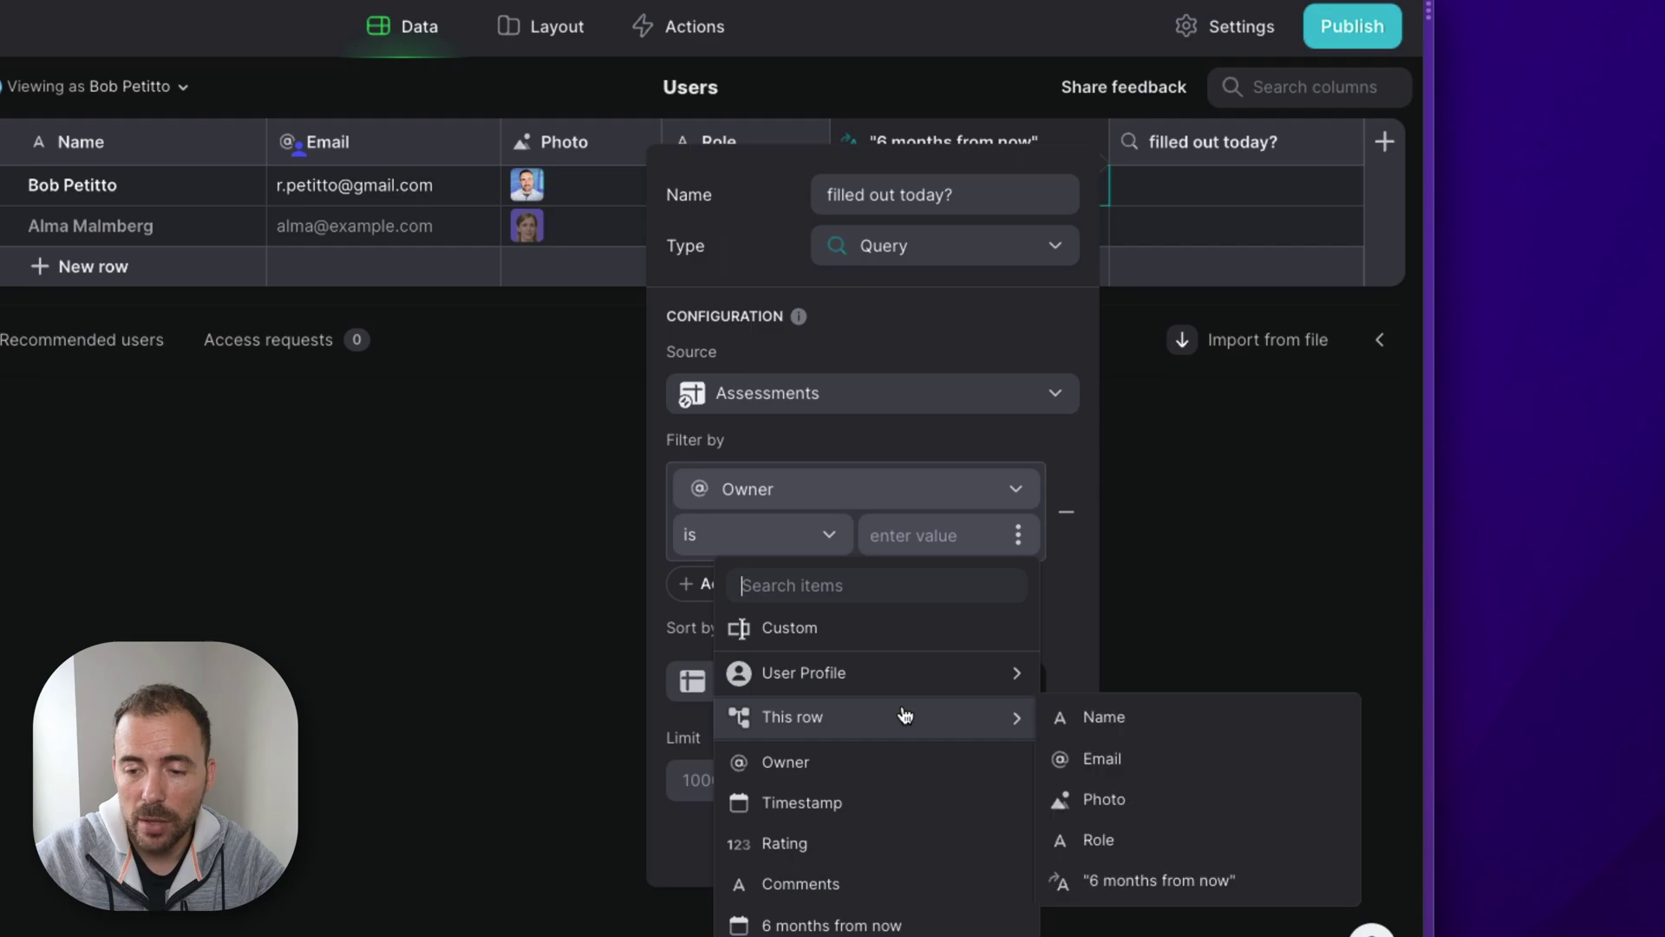
click(1130, 764)
Step: Add a second filter requiring ifToday is checked, combined with And, and save the query column
click(730, 583)
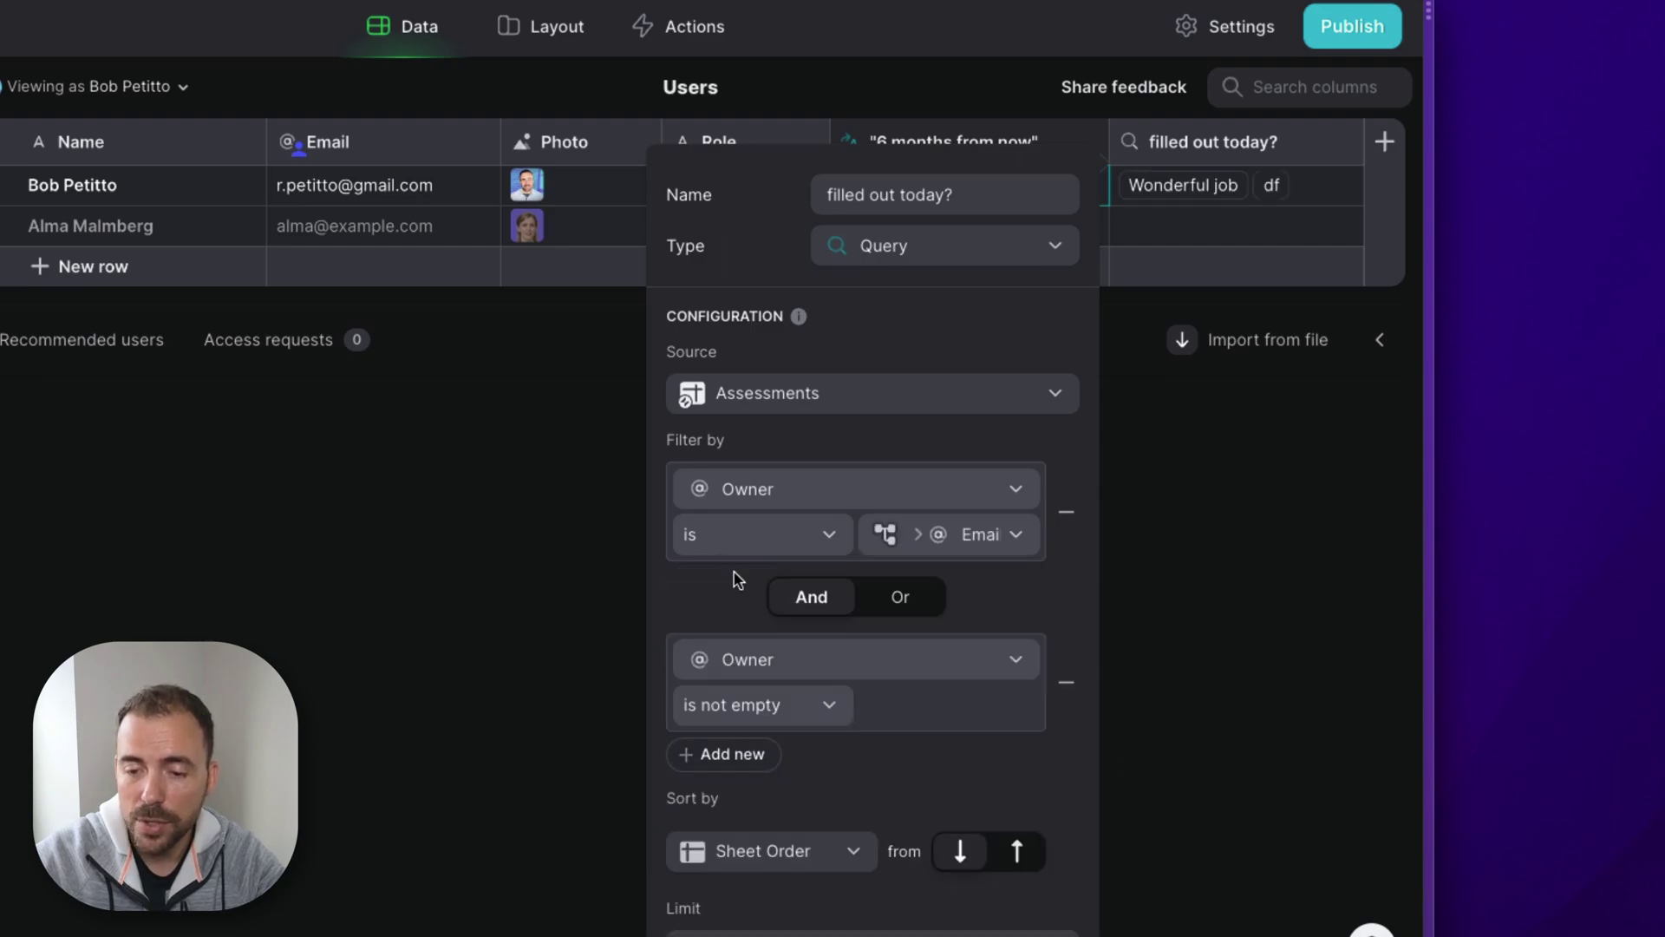
click(831, 661)
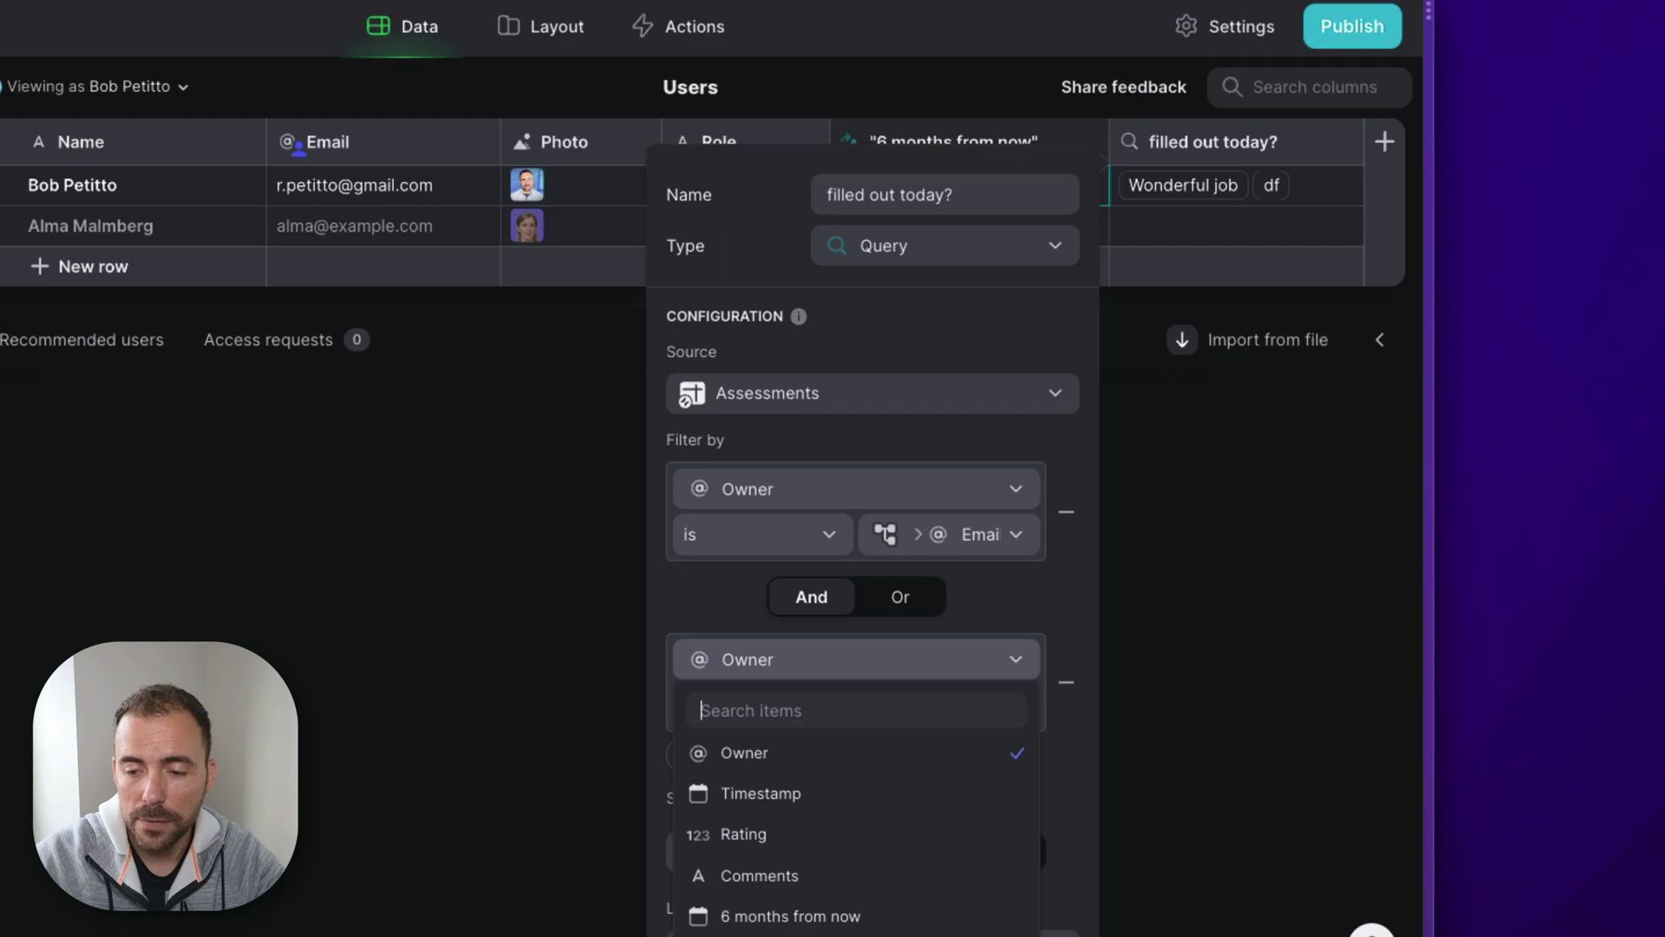
click(763, 747)
click(762, 704)
click(724, 905)
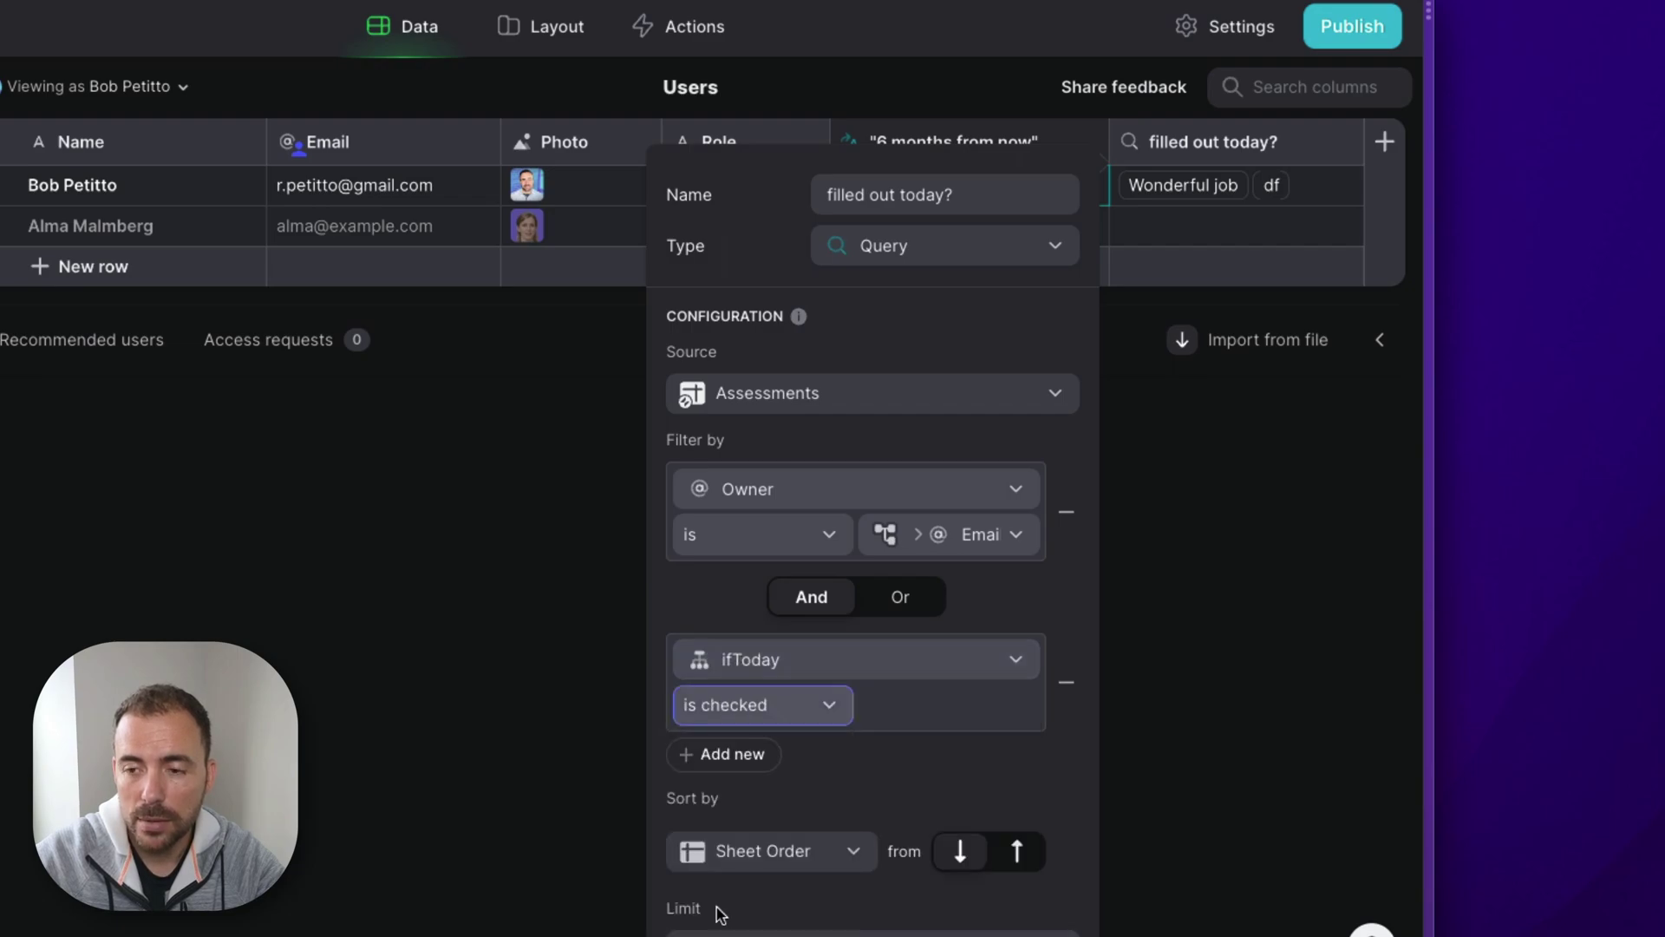
scroll(922, 926, down, 2)
click(1032, 925)
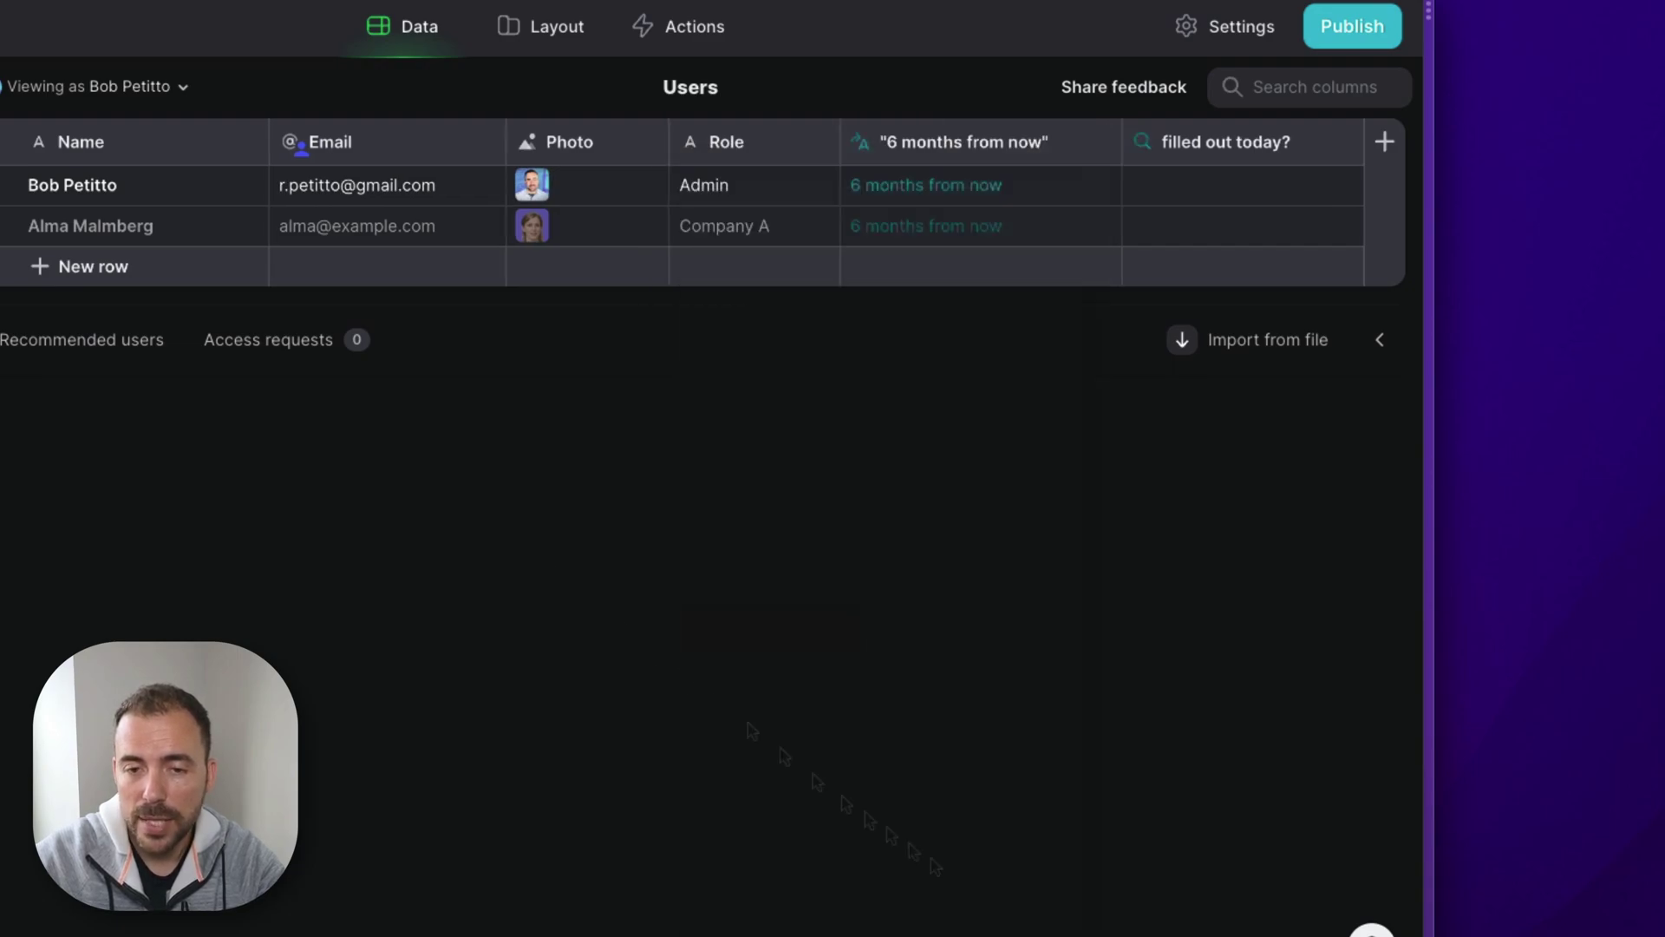
Step: Check the admin row's "filled out today?" results in Users, and review the ifToday column's condition in the Assessments table
click(14, 185)
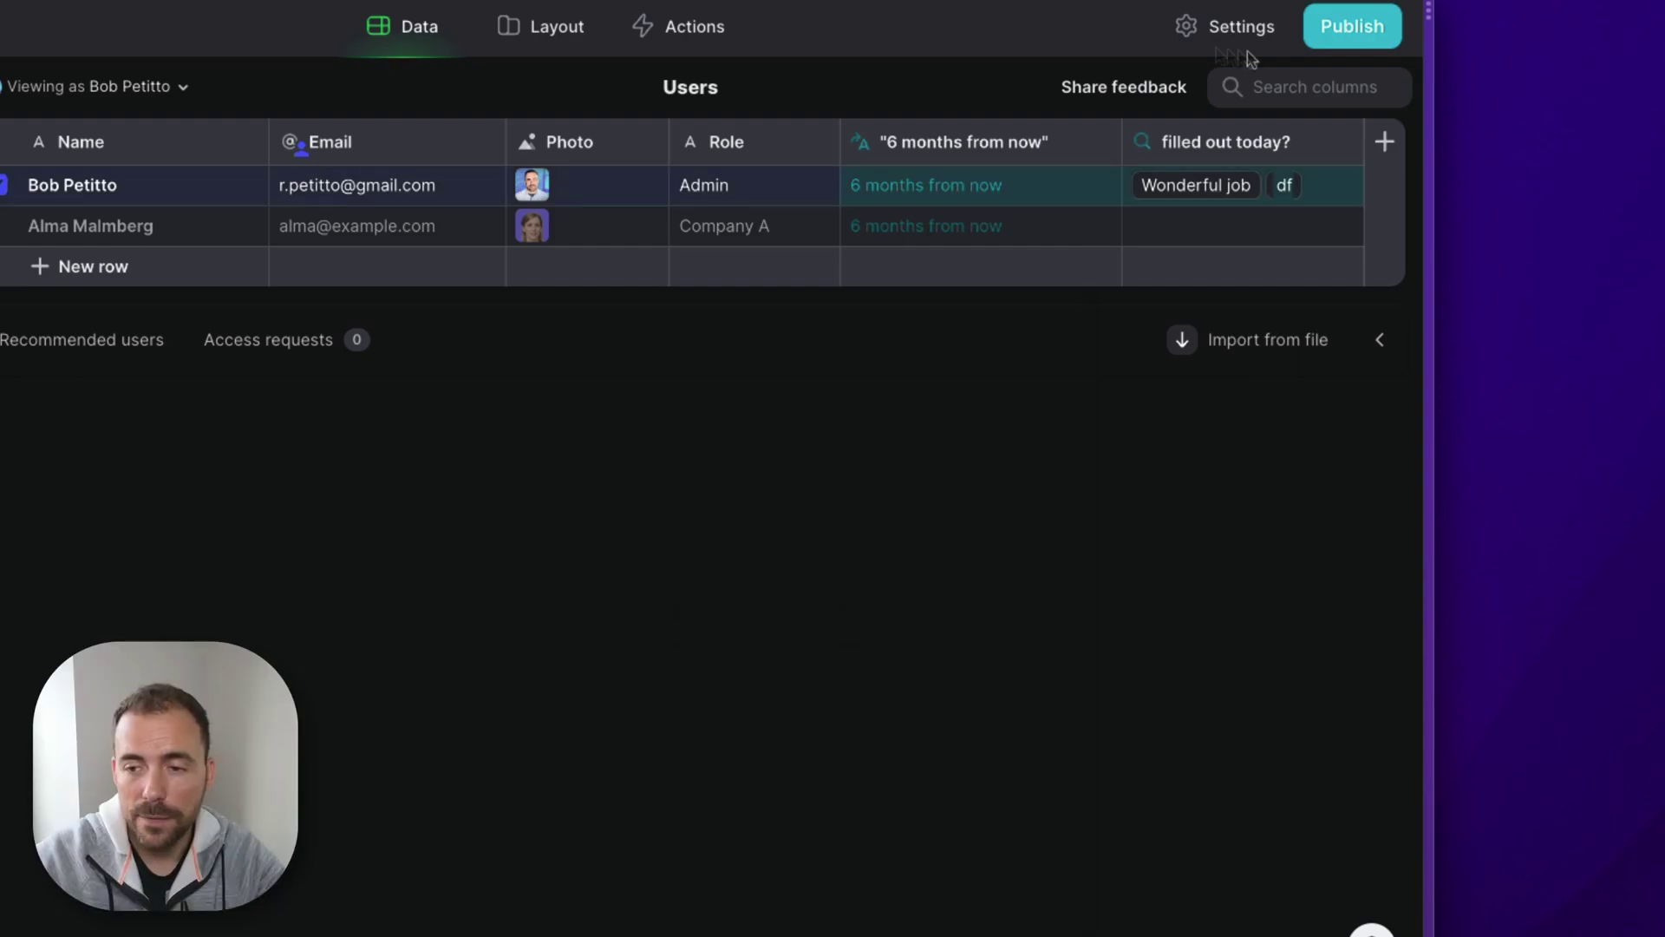
click(1334, 197)
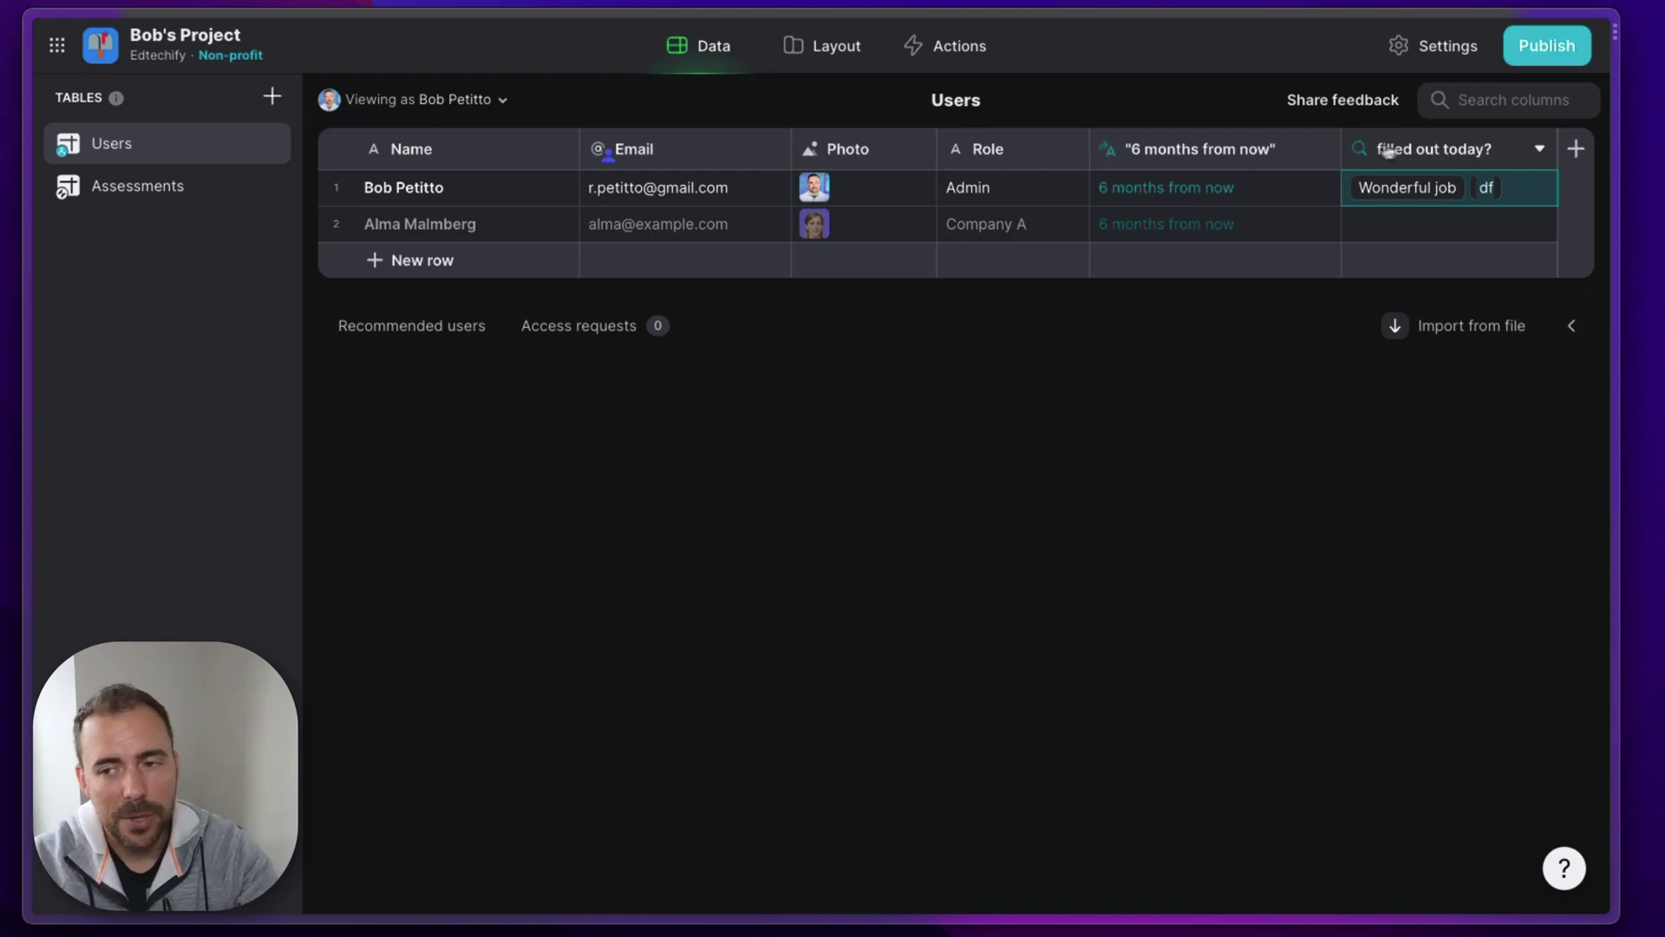
click(1440, 149)
click(174, 186)
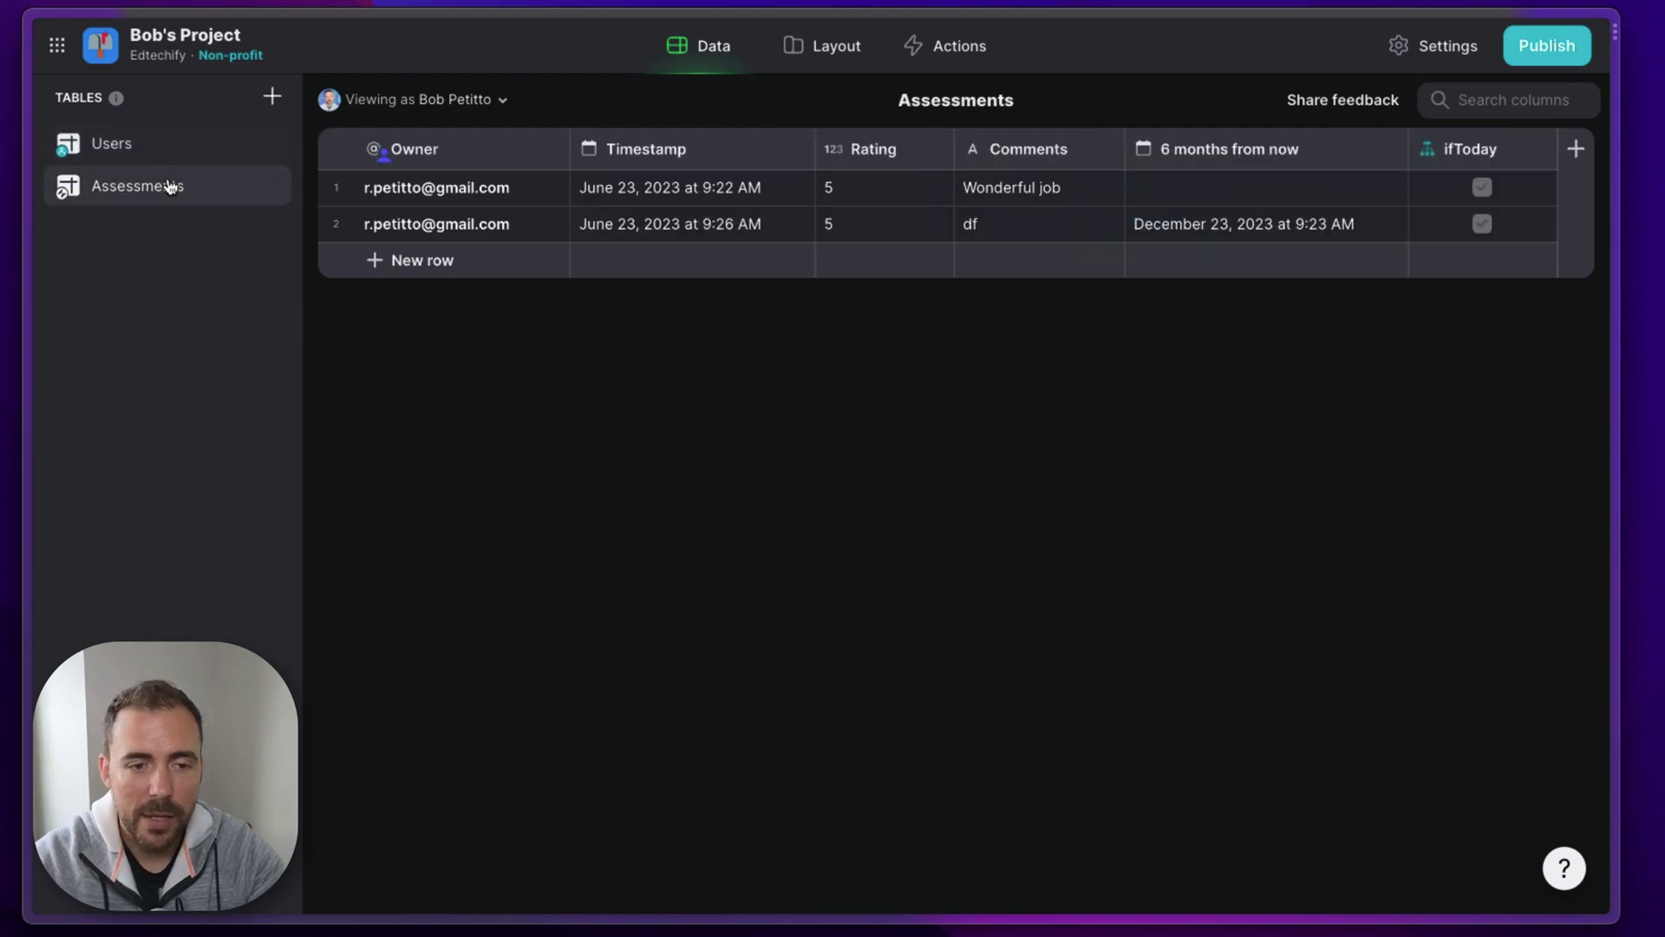
click(1470, 148)
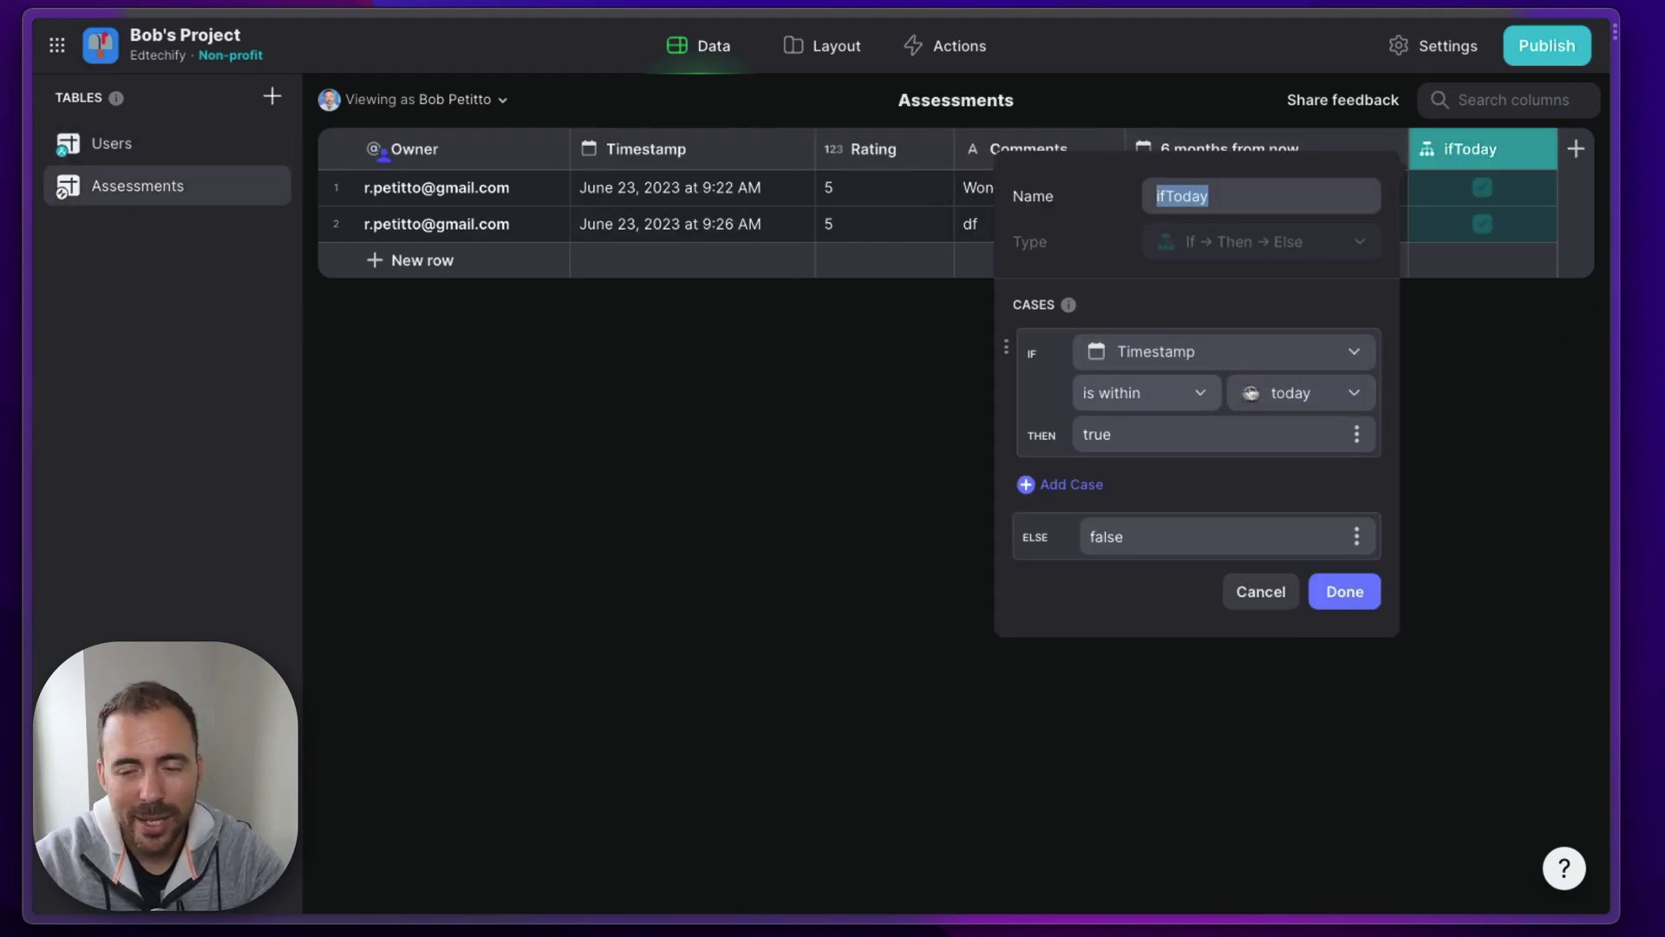
click(1258, 592)
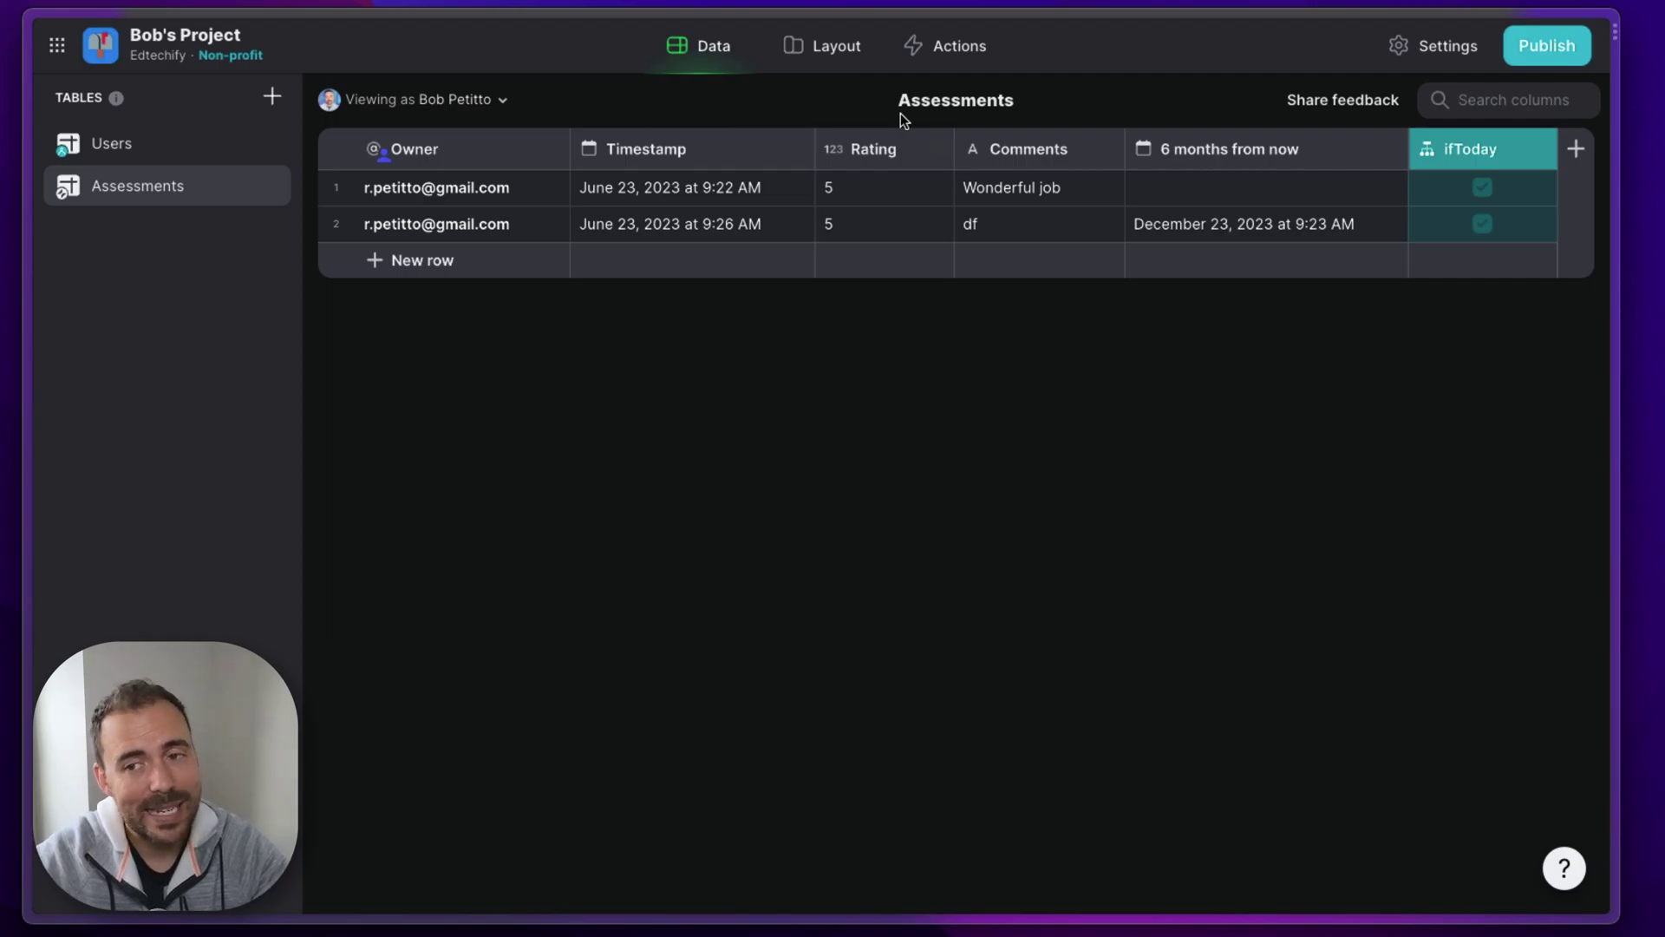
Step: Add a Math column named "7days from timestamp" to the Assessments table
click(1576, 149)
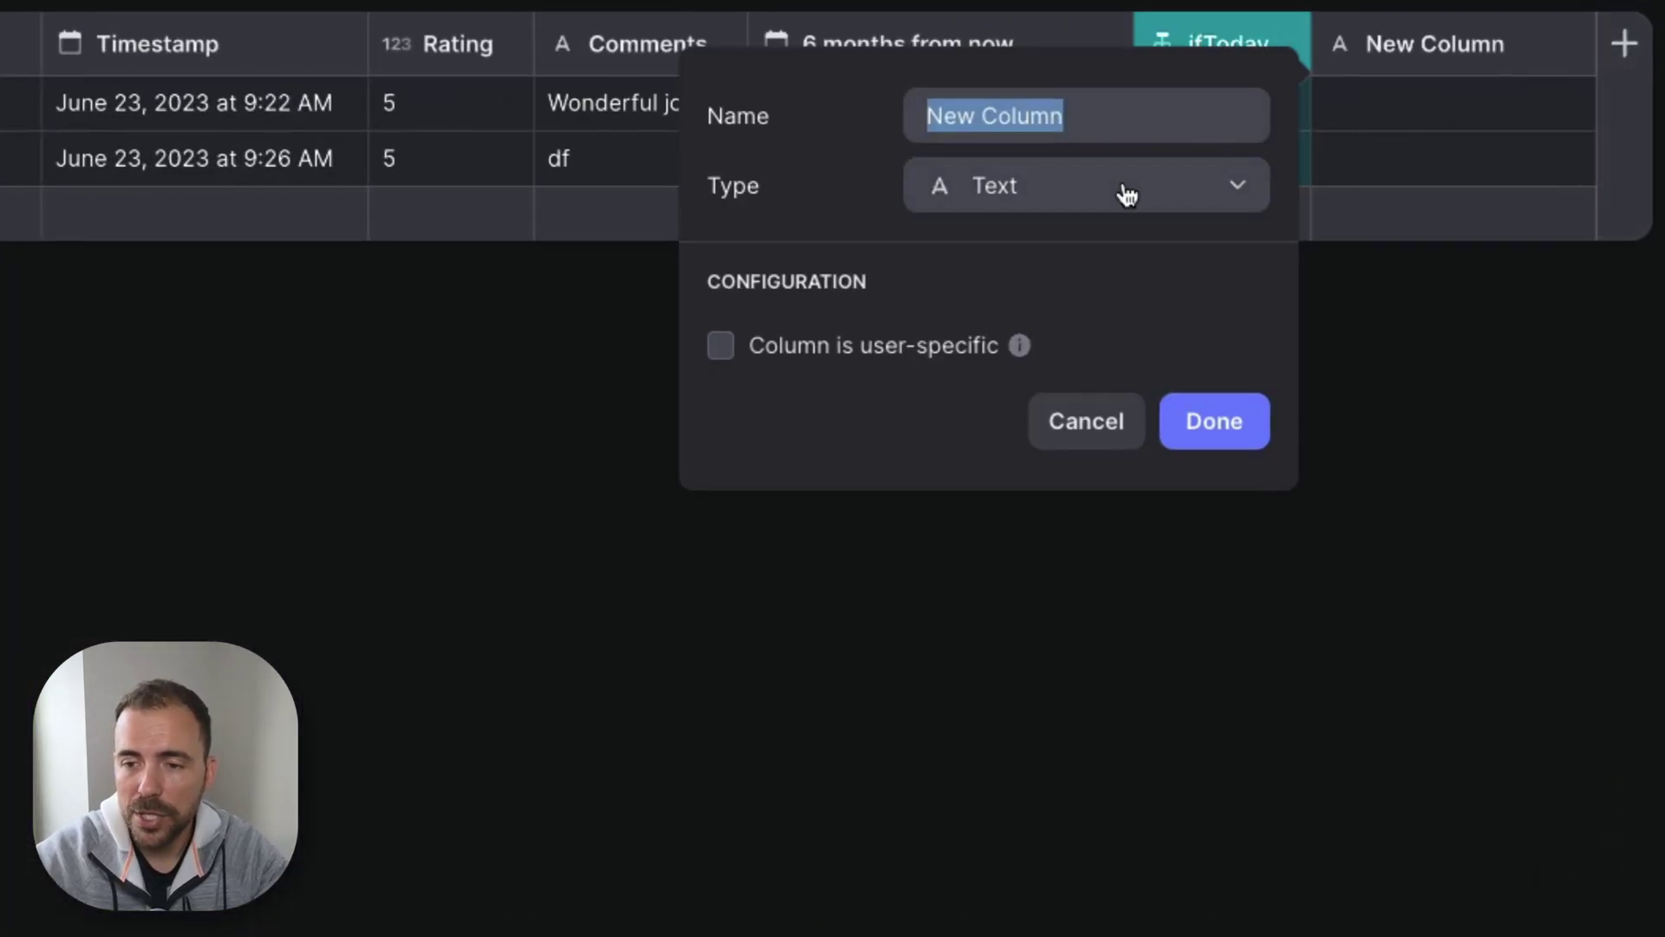
click(1249, 247)
click(1030, 760)
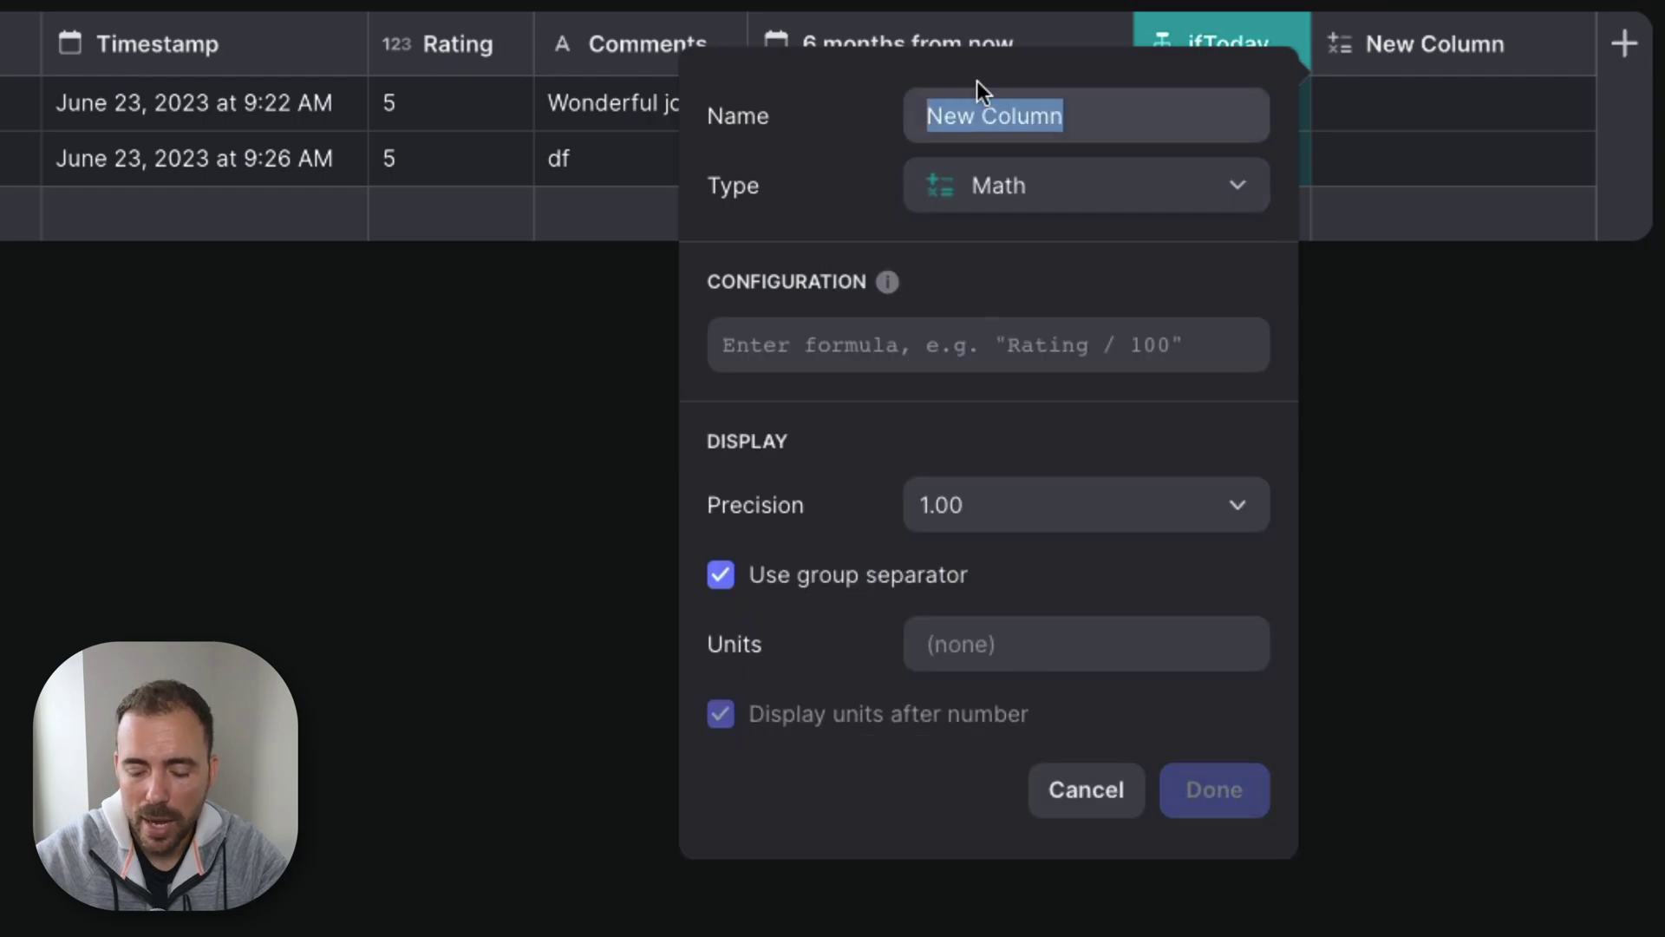
text(7days from timestamp)
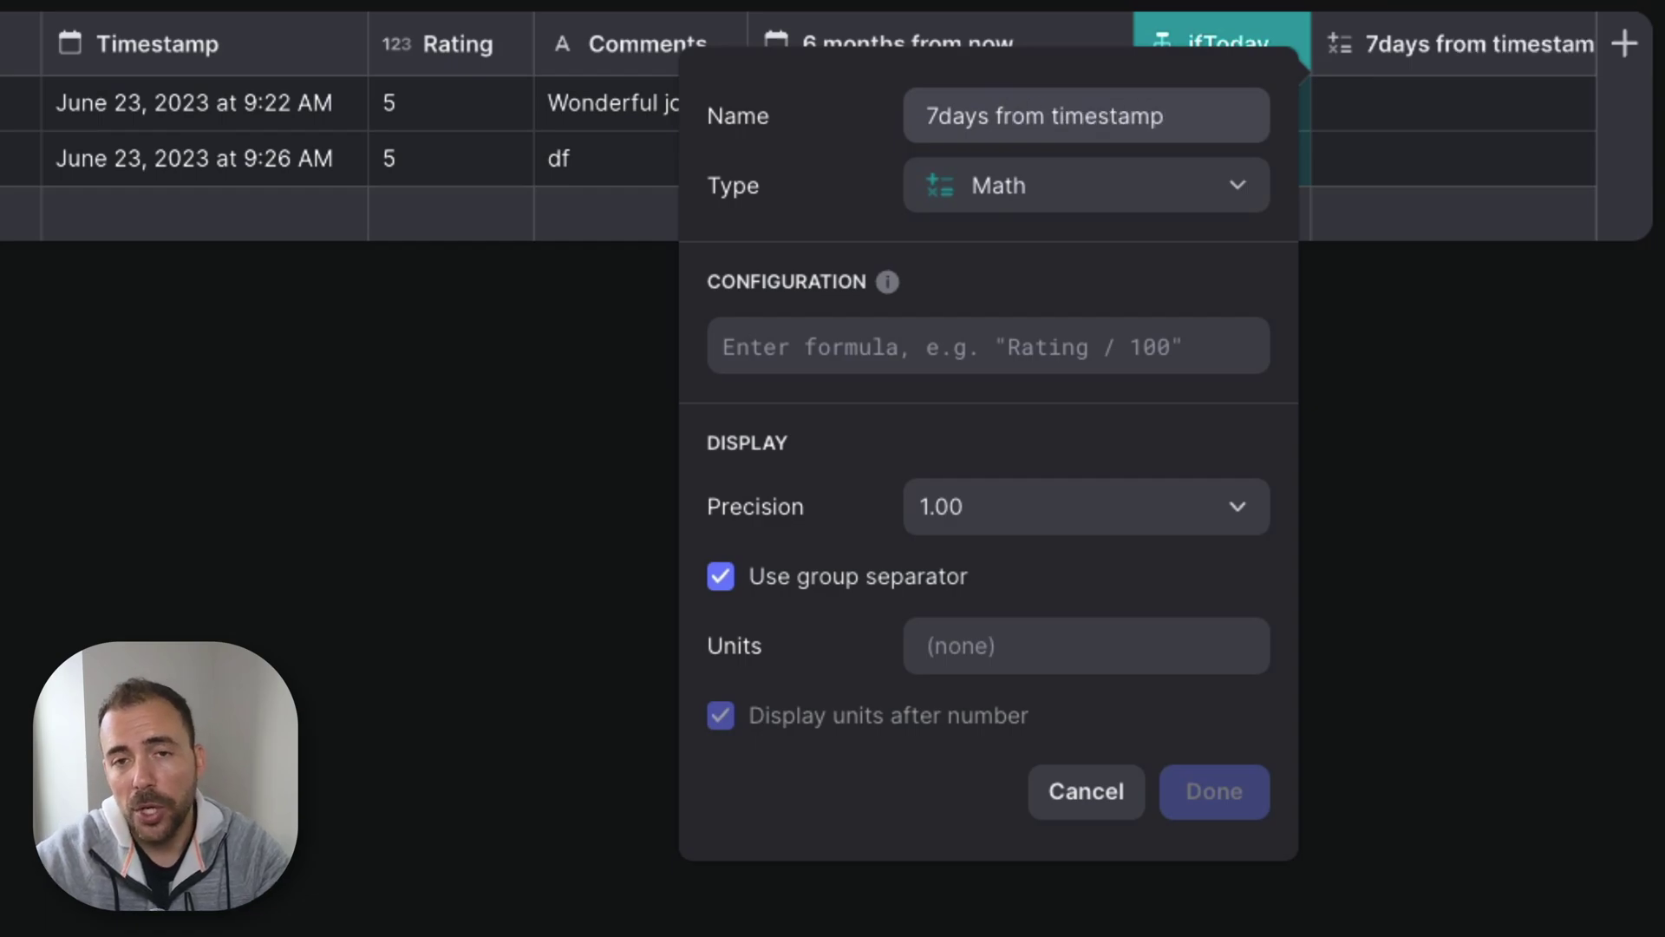
Step: Set the column's formula to date+7 with date replaced by Timestamp, and save the column
click(858, 350)
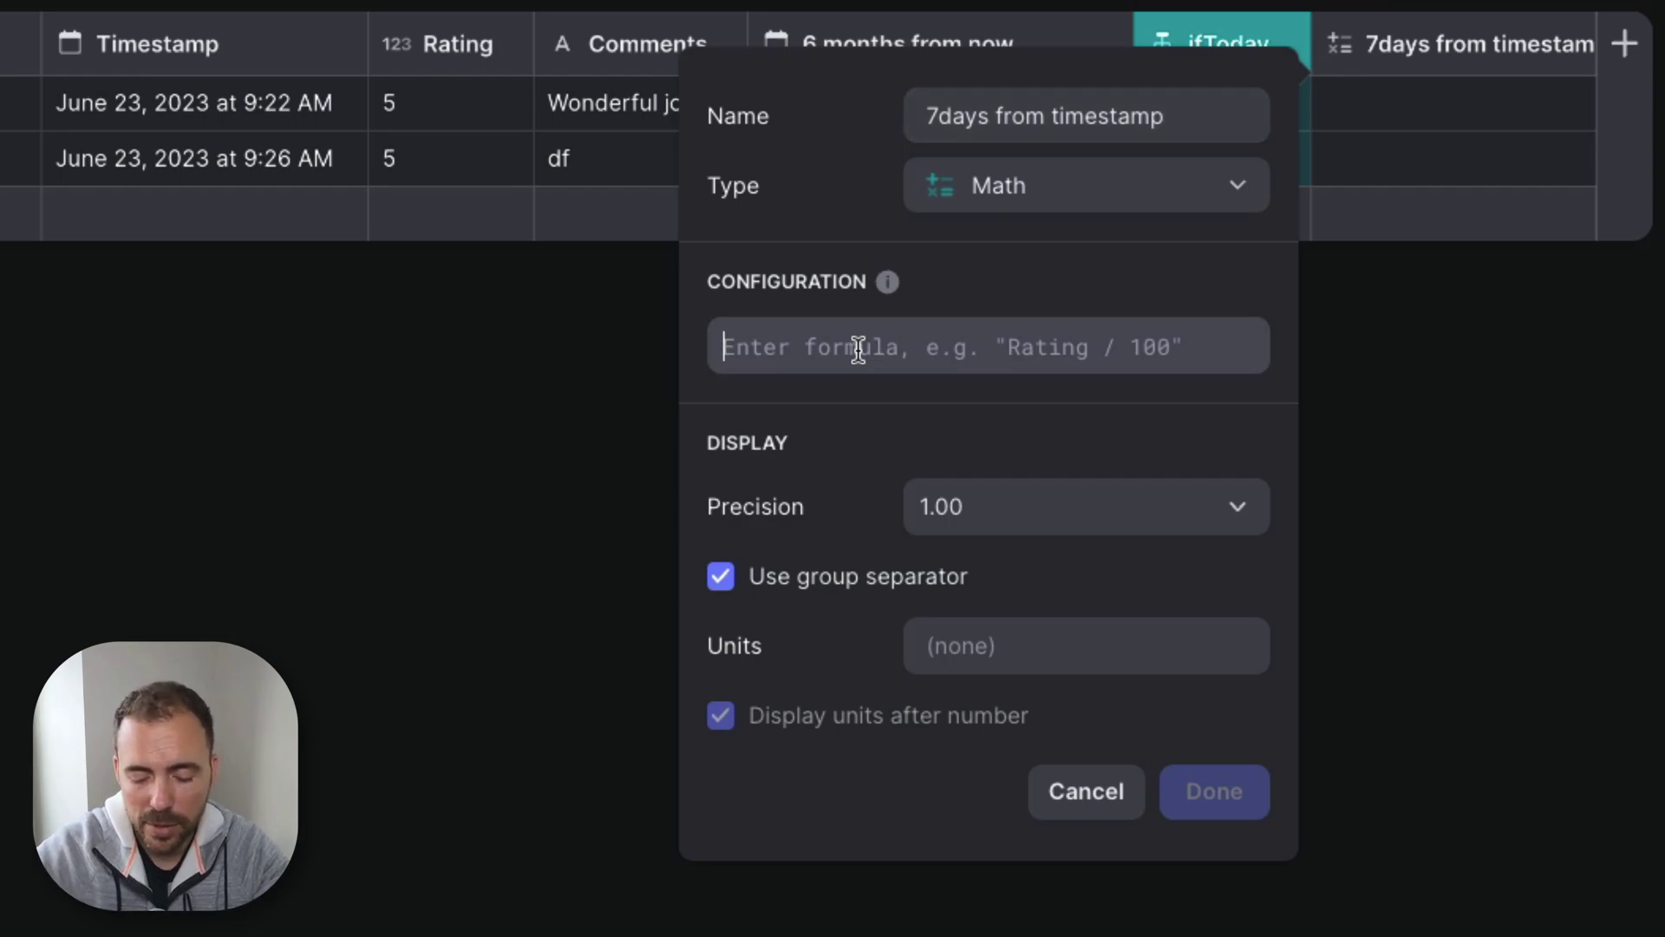
text(date)
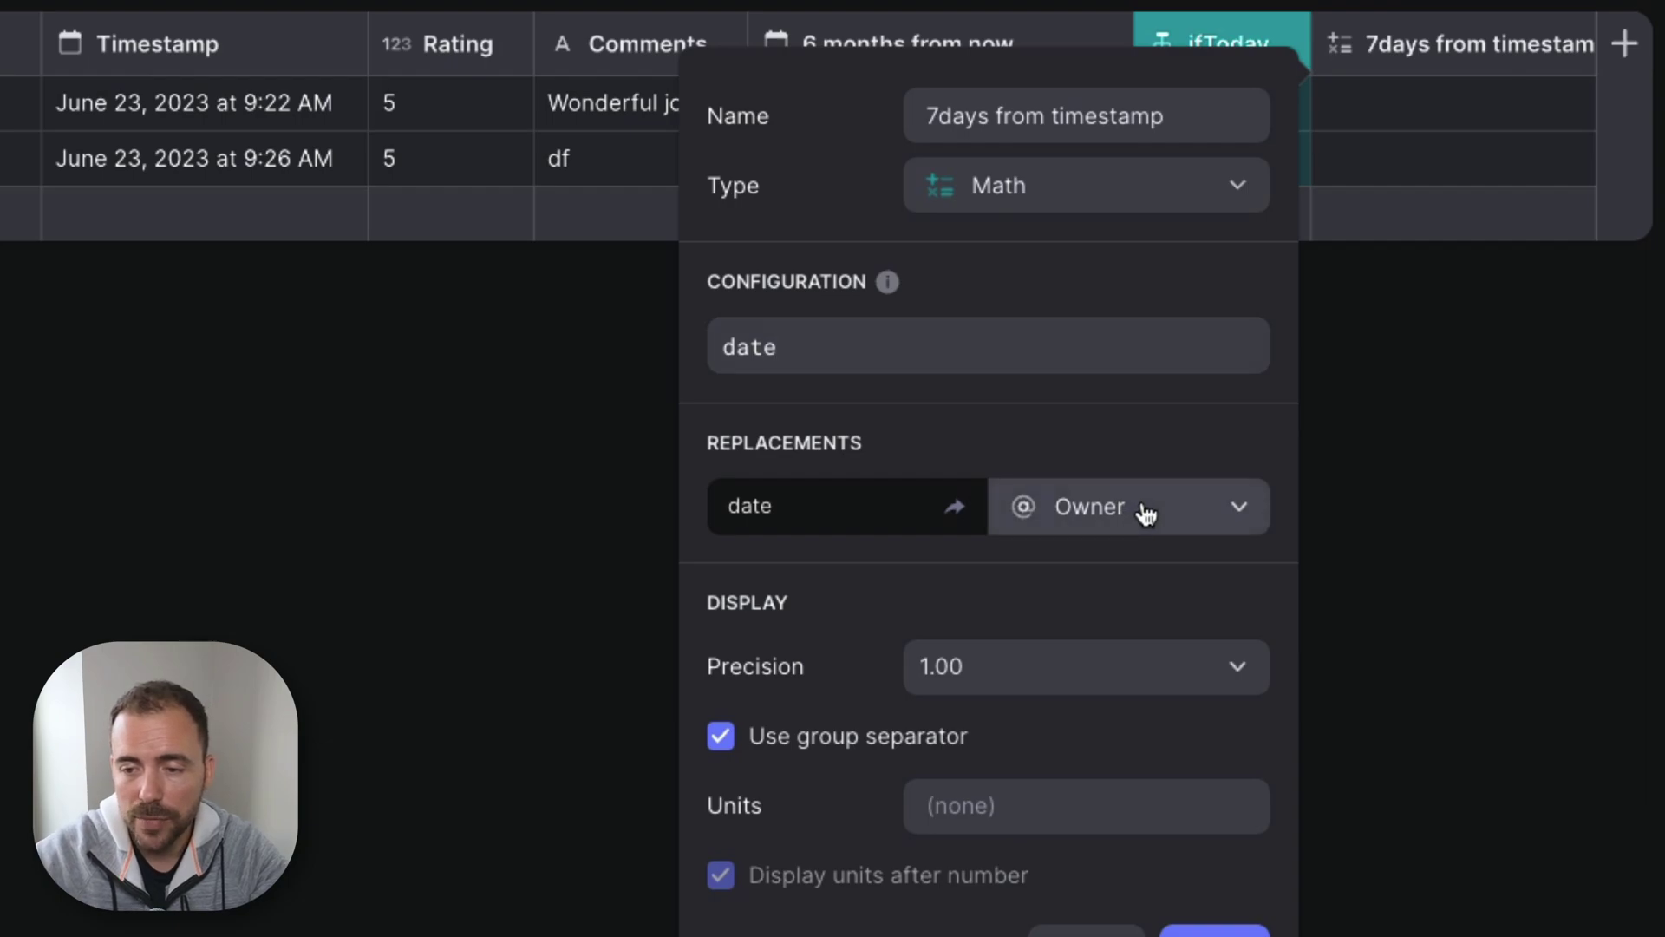
click(1145, 513)
click(1007, 815)
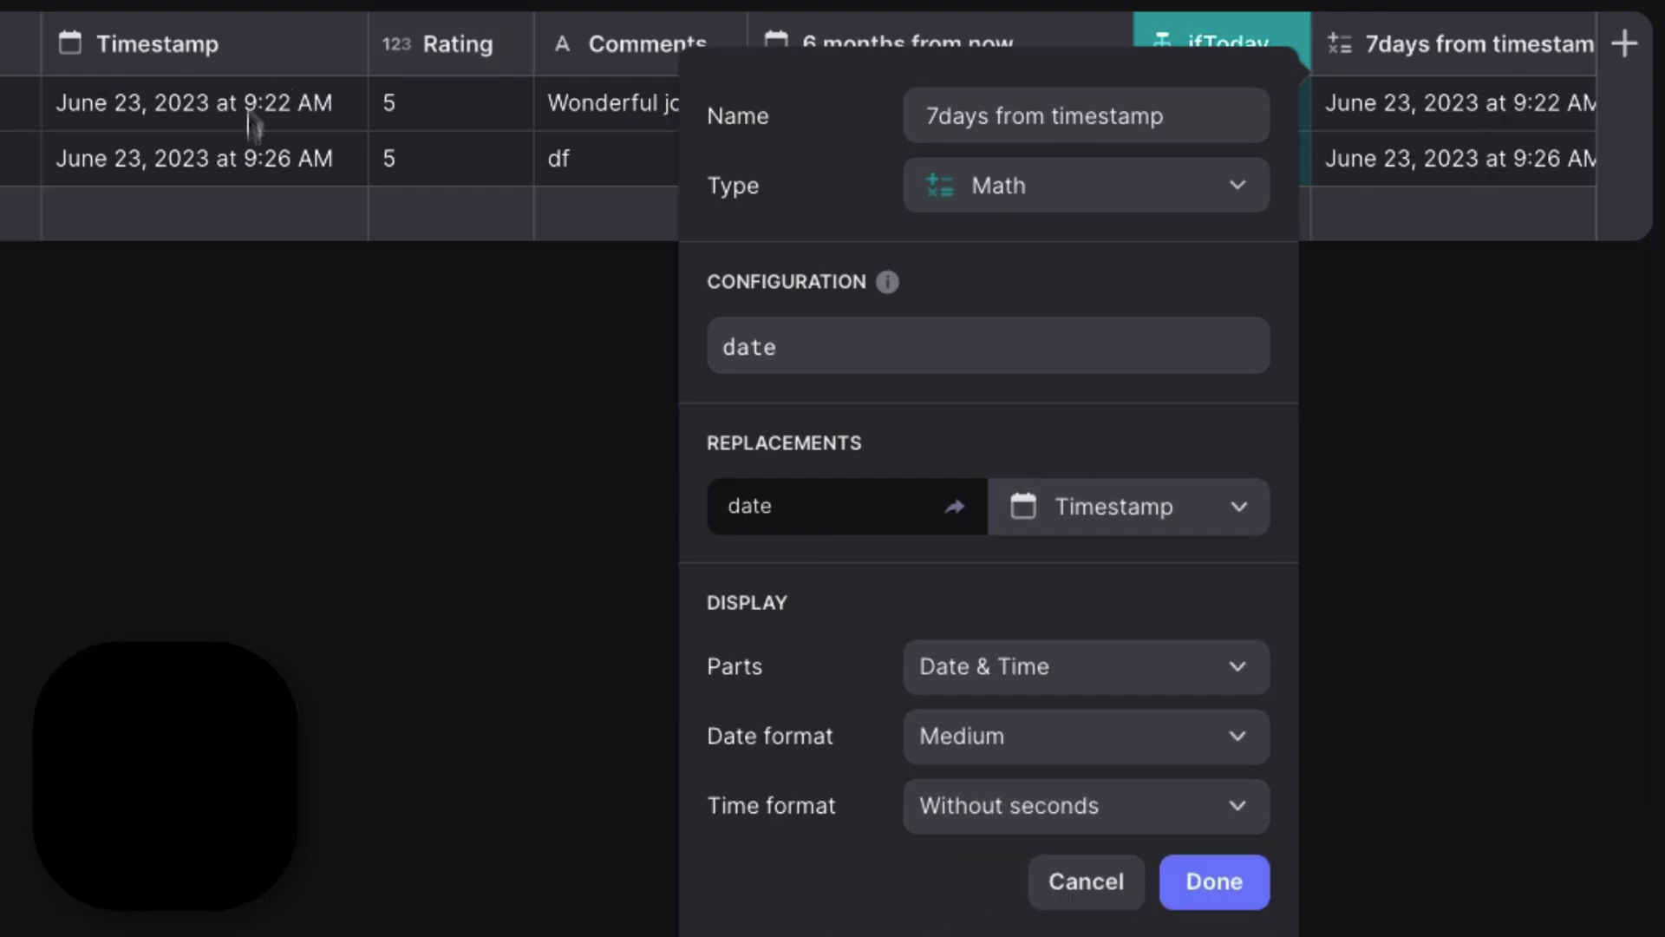
click(946, 352)
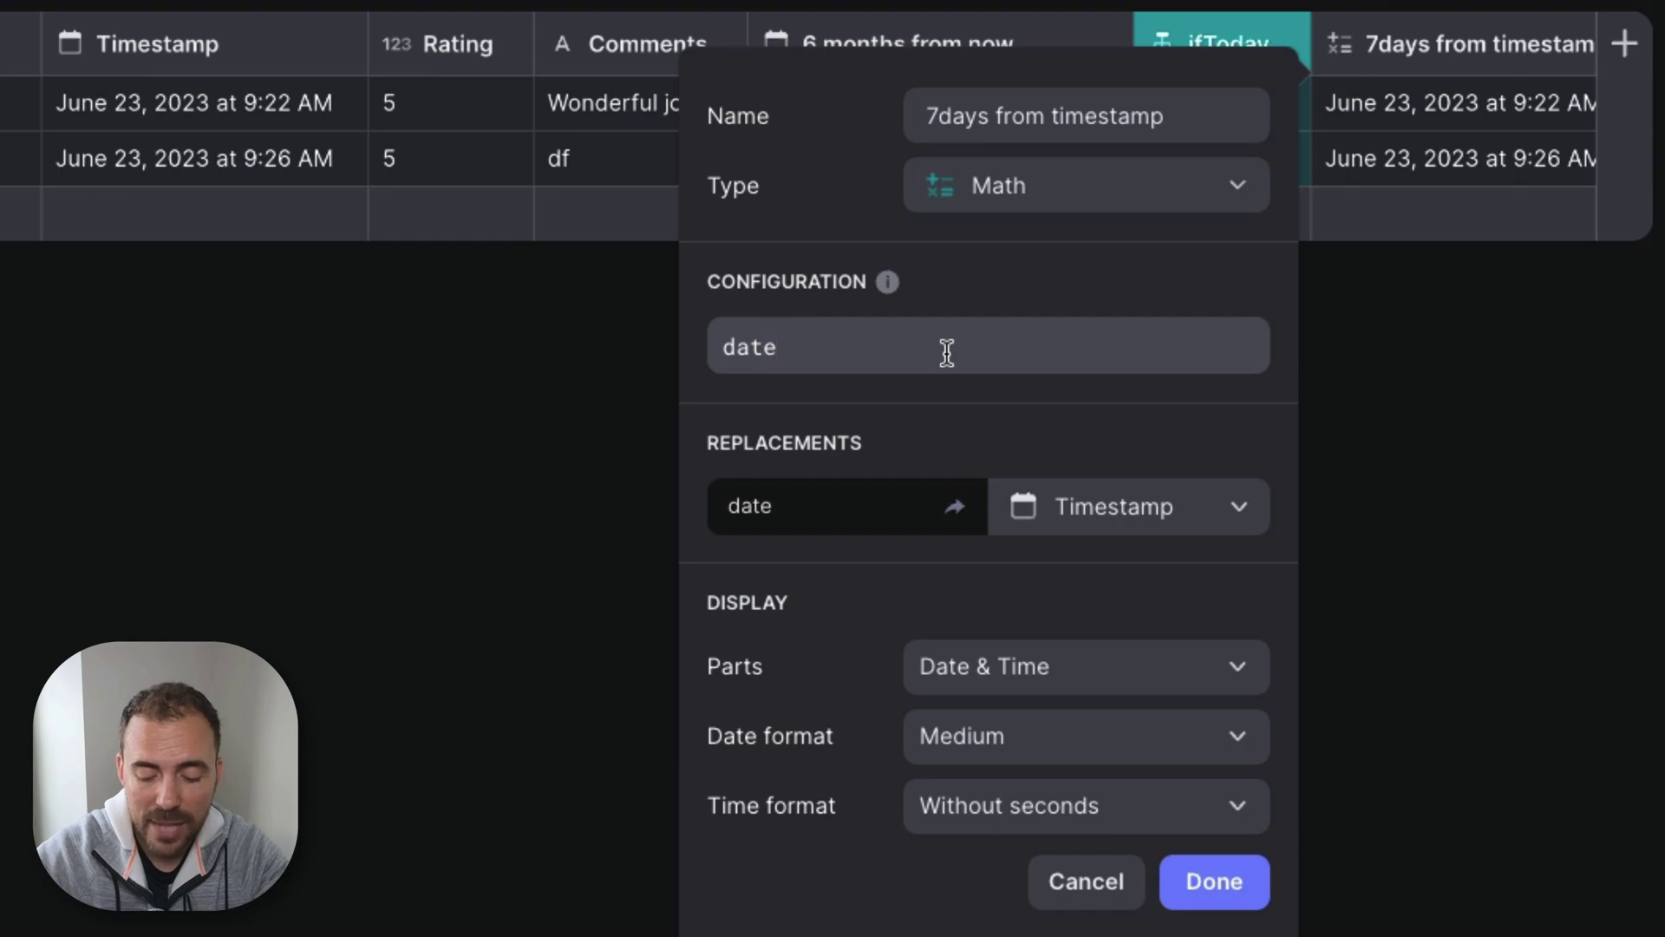
text(+7)
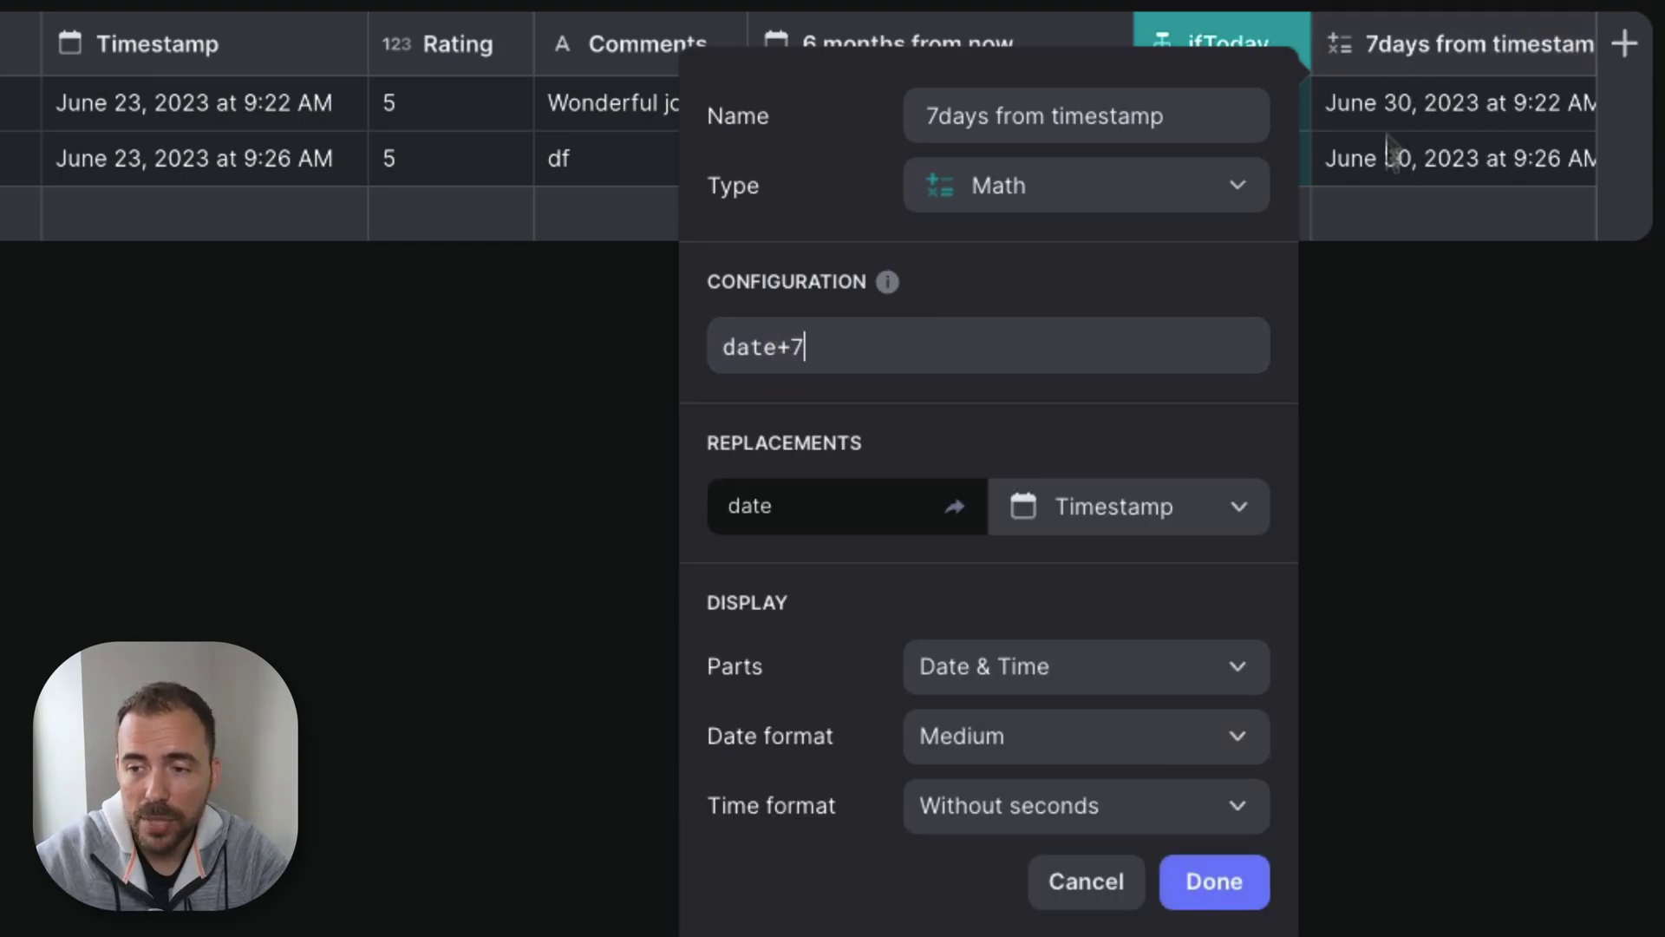
click(1217, 881)
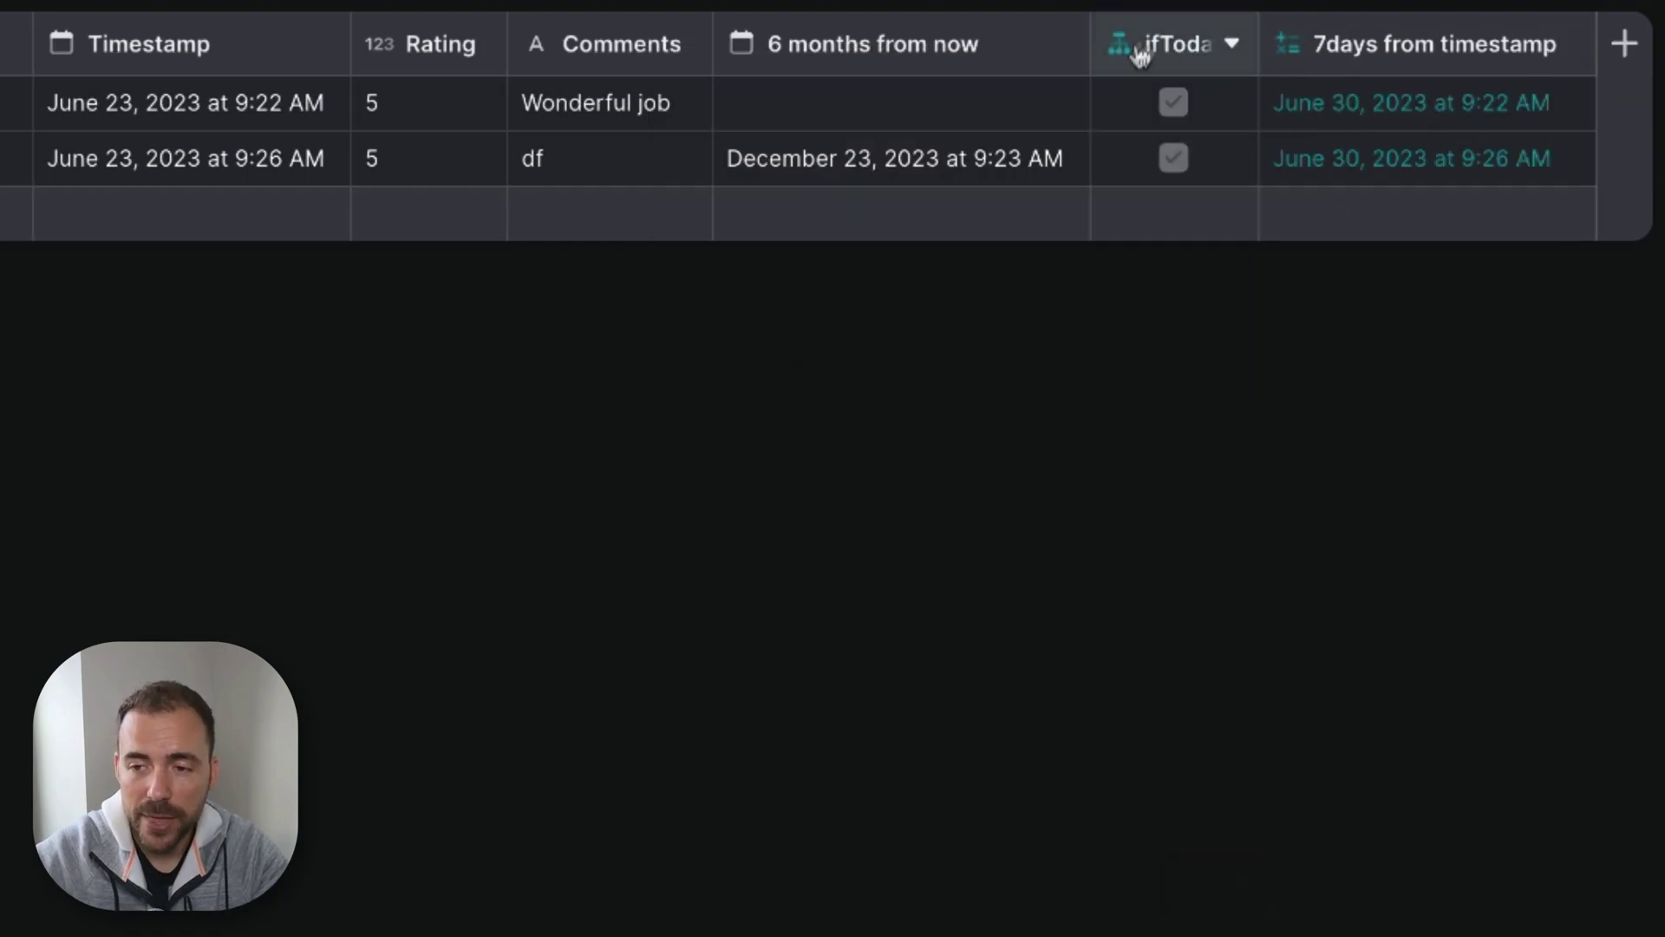
Step: Move the 7days from timestamp column ahead of ifToday, and rename ifToday to "ifThis week"
drag(1376, 59, 1182, 81)
click(1500, 45)
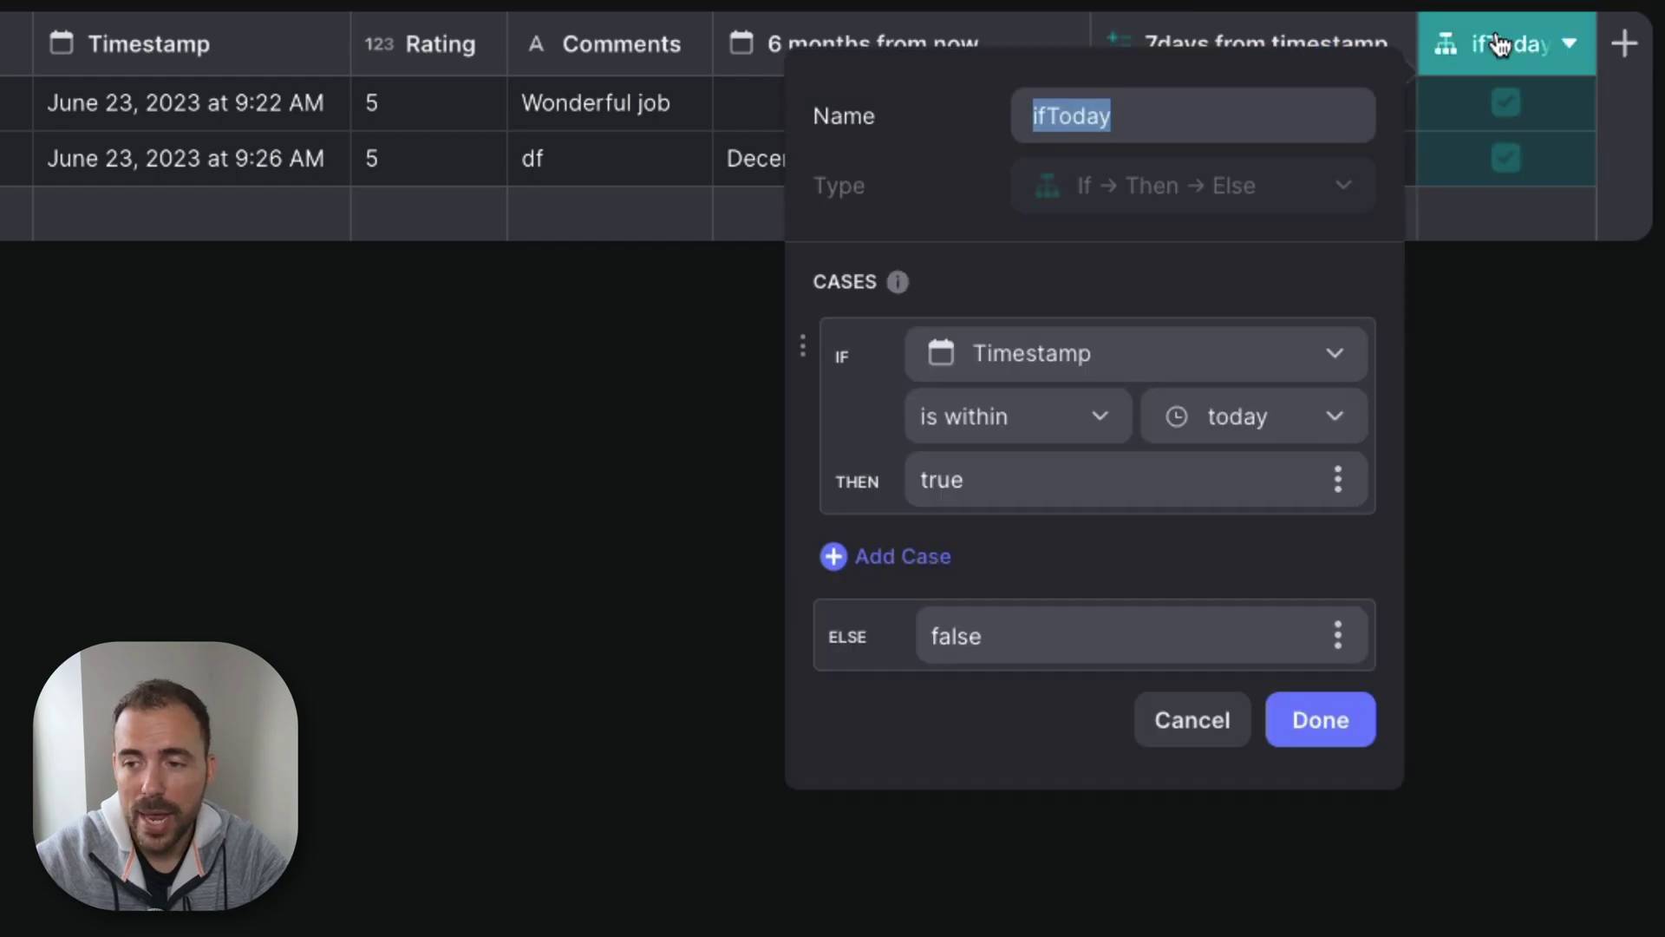
drag(1059, 115, 1171, 115)
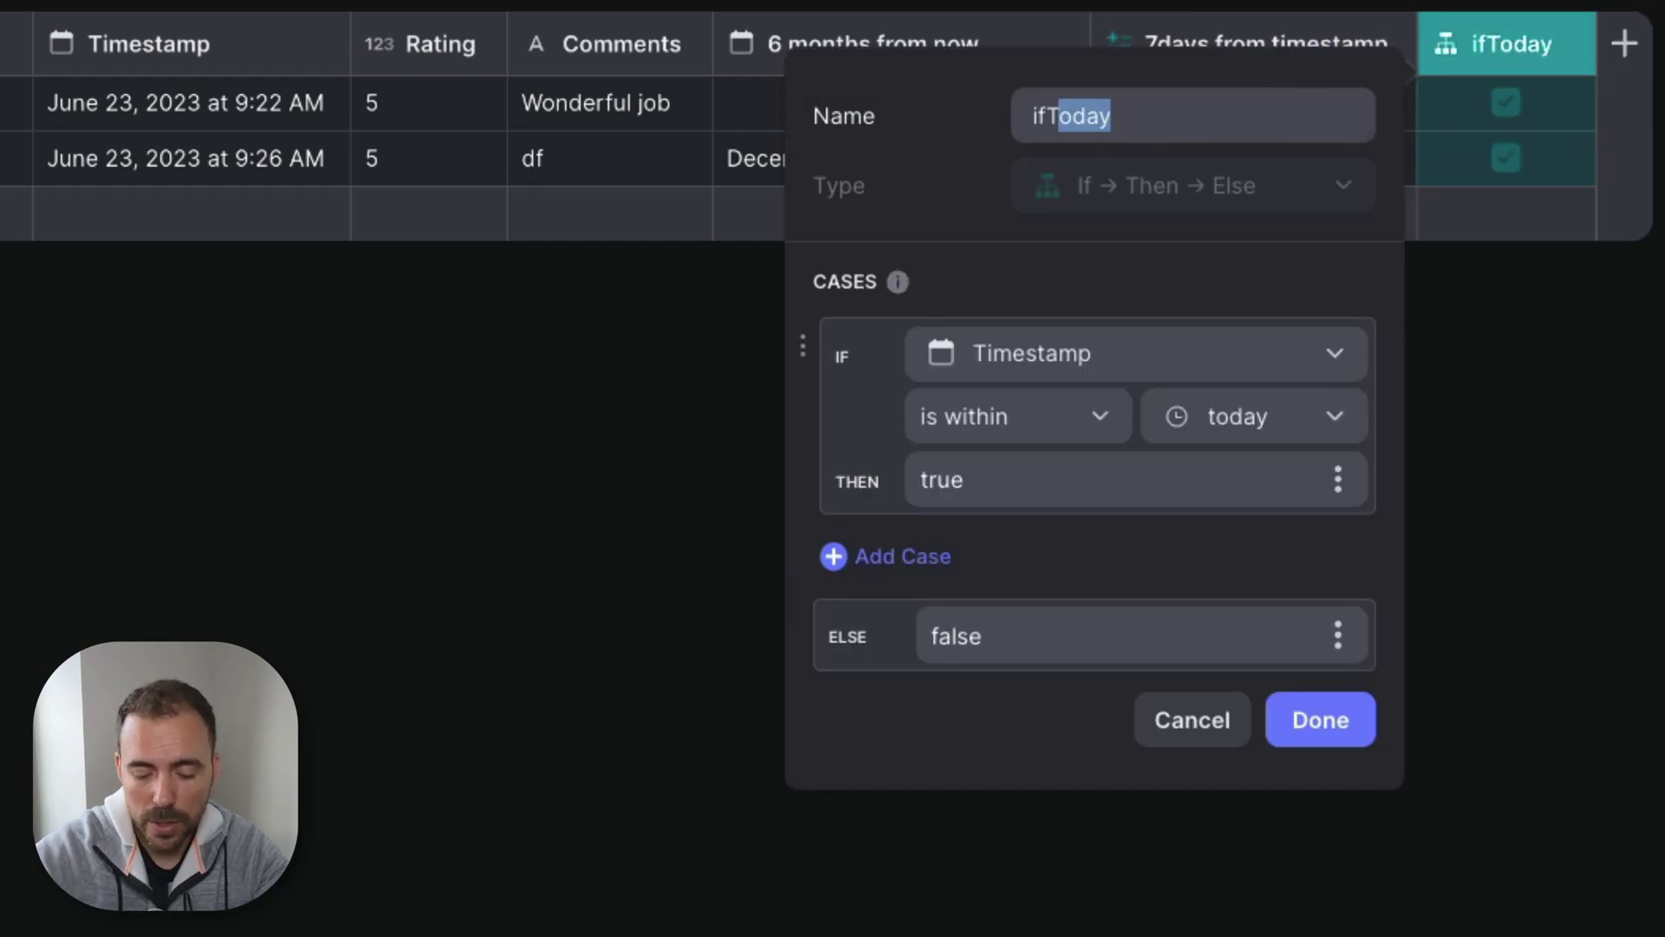
text(his week)
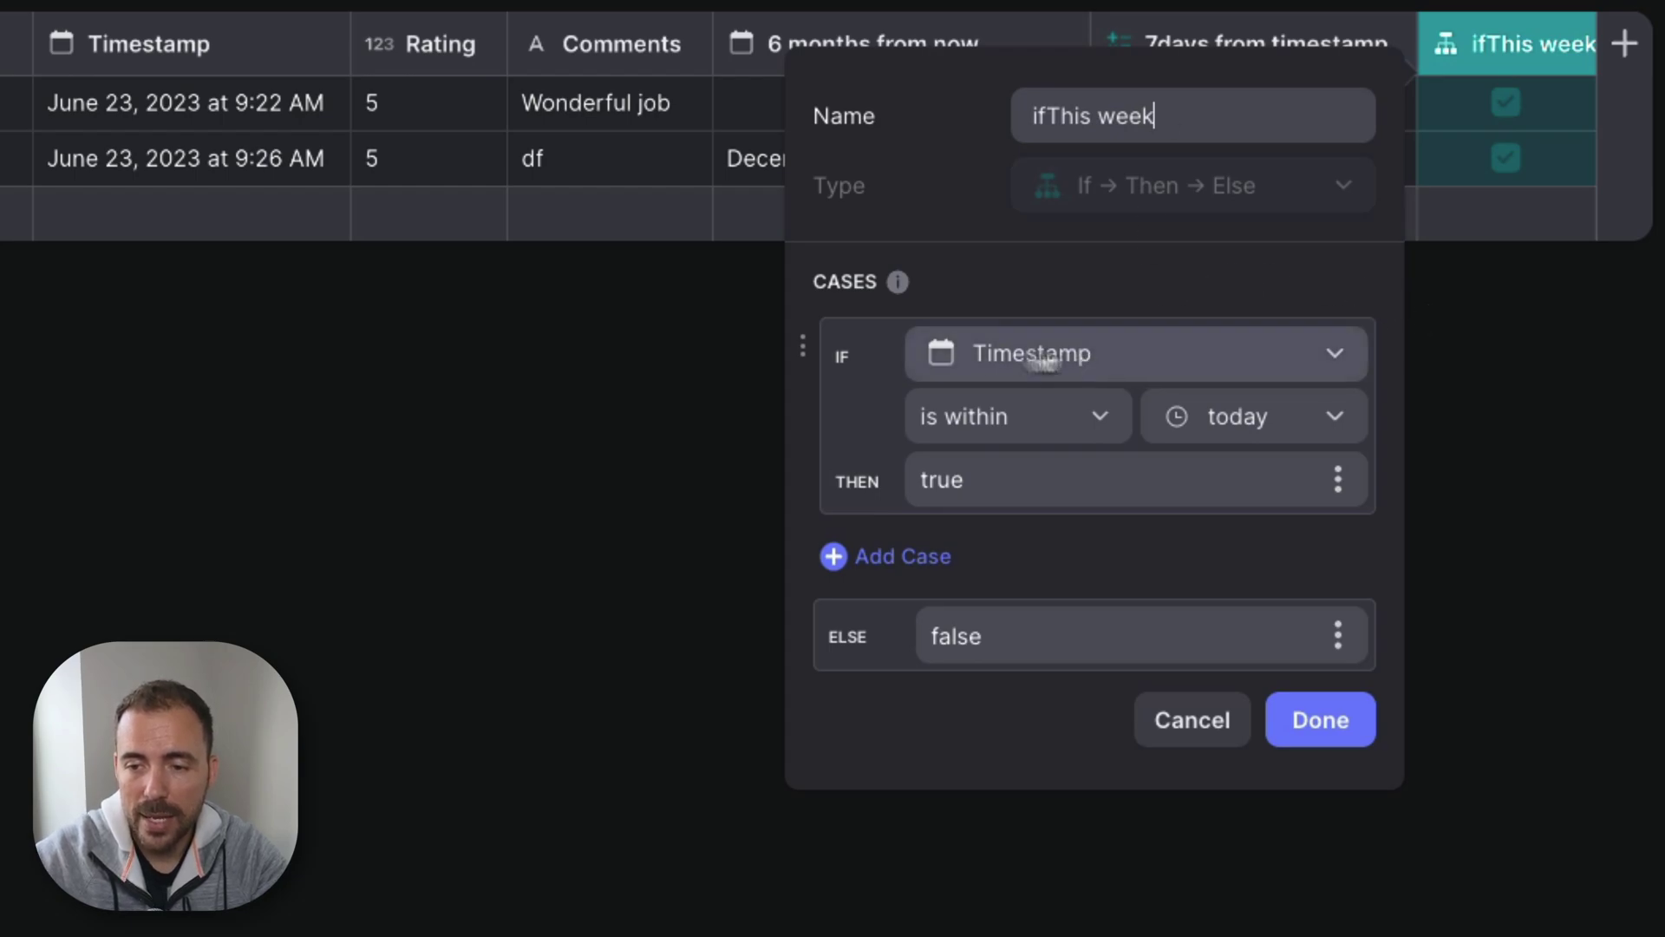
Step: Make the ifThis week condition test whether 7days from timestamp is after today, and save the column
click(1055, 364)
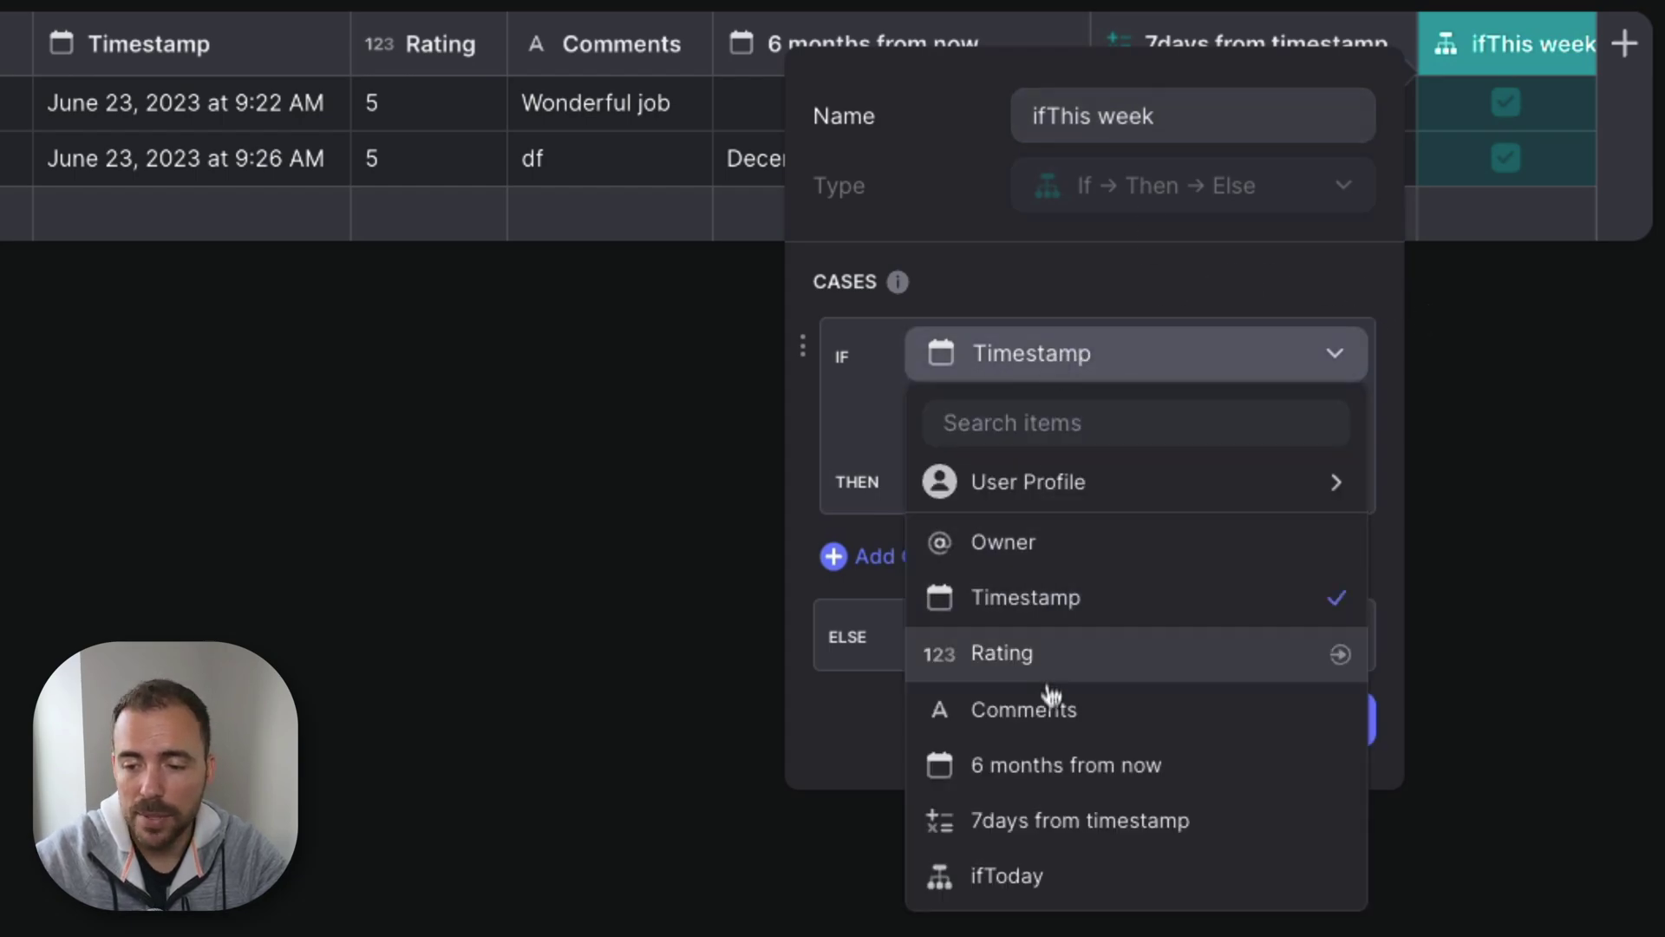
click(1028, 828)
click(1000, 420)
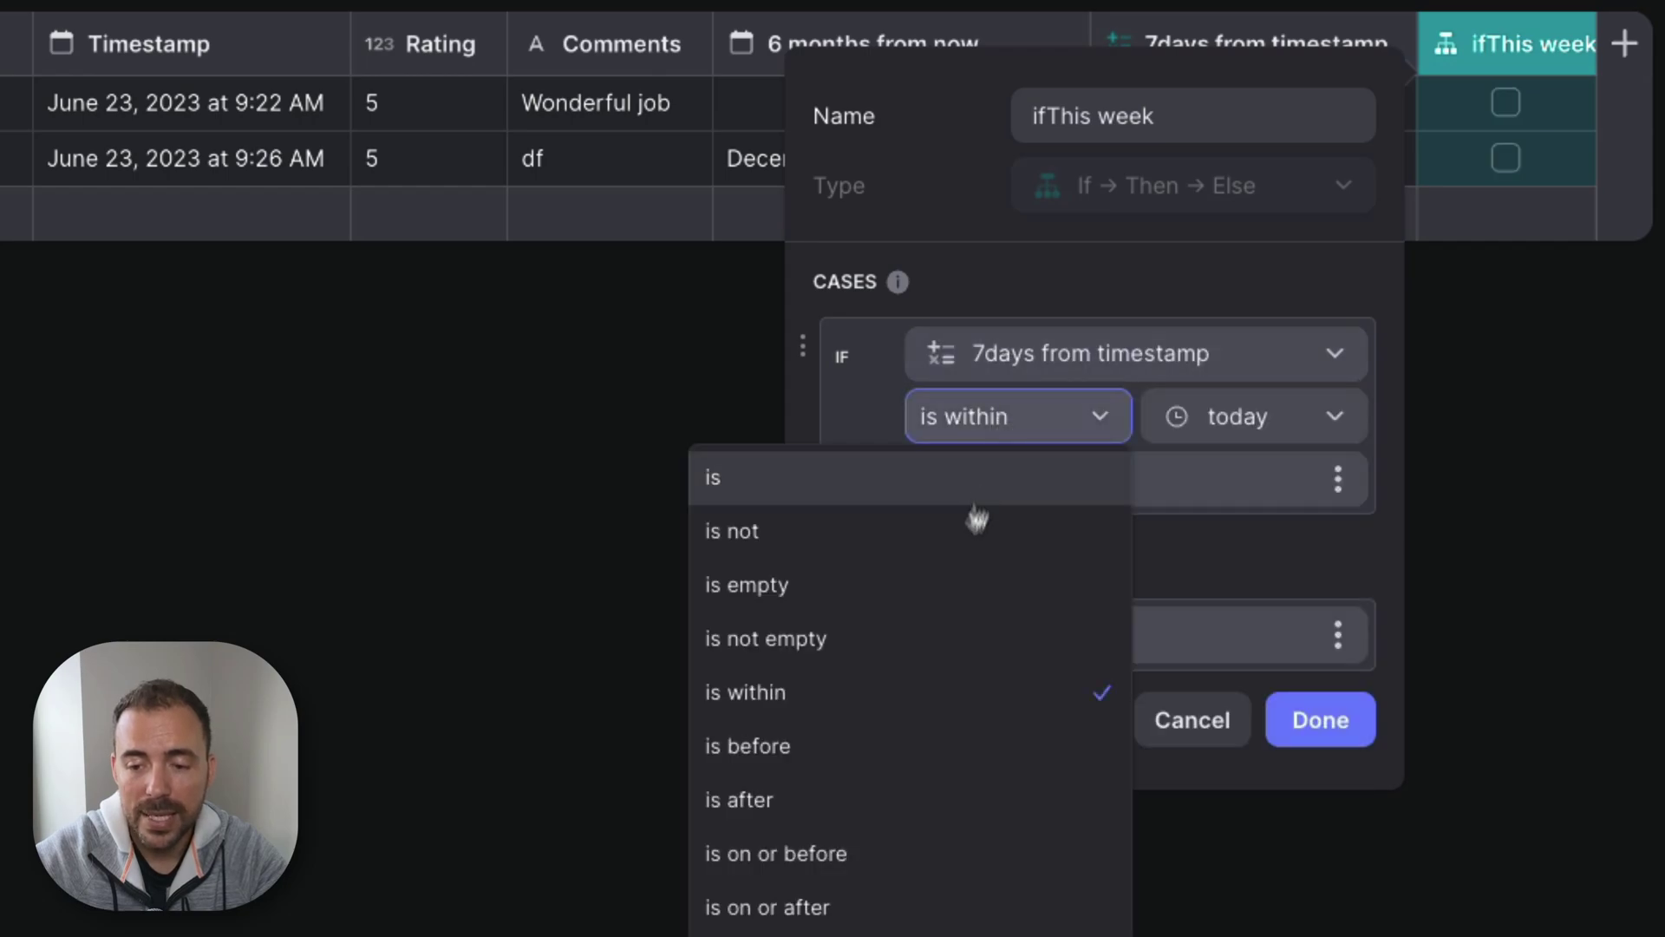
click(918, 801)
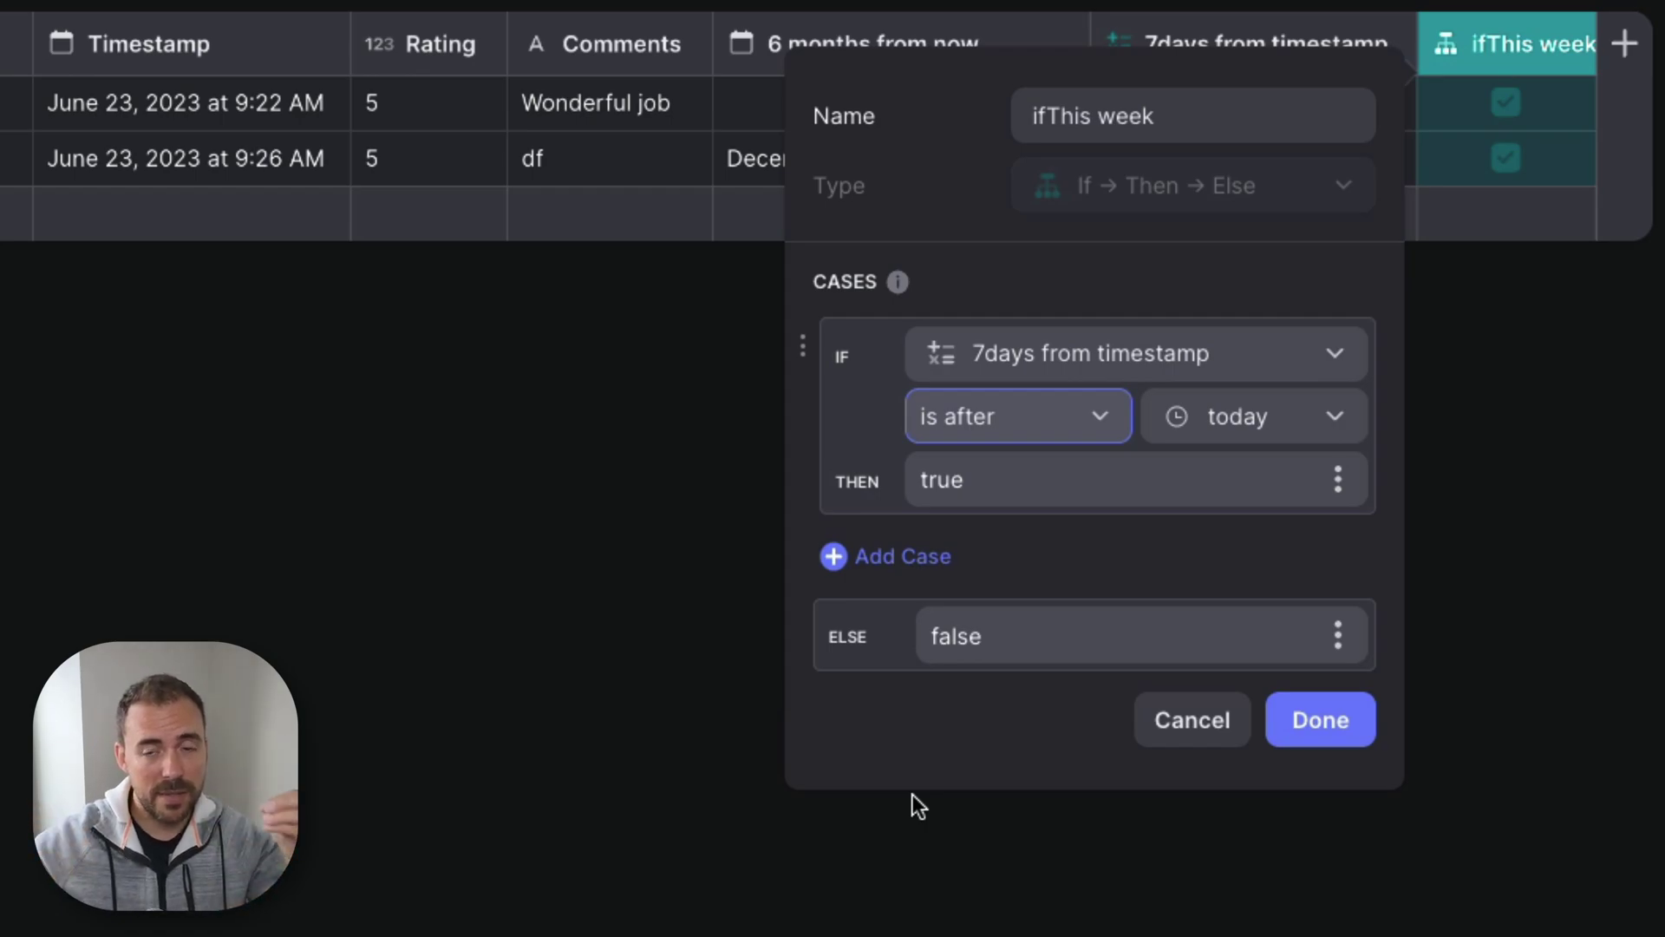
click(1374, 738)
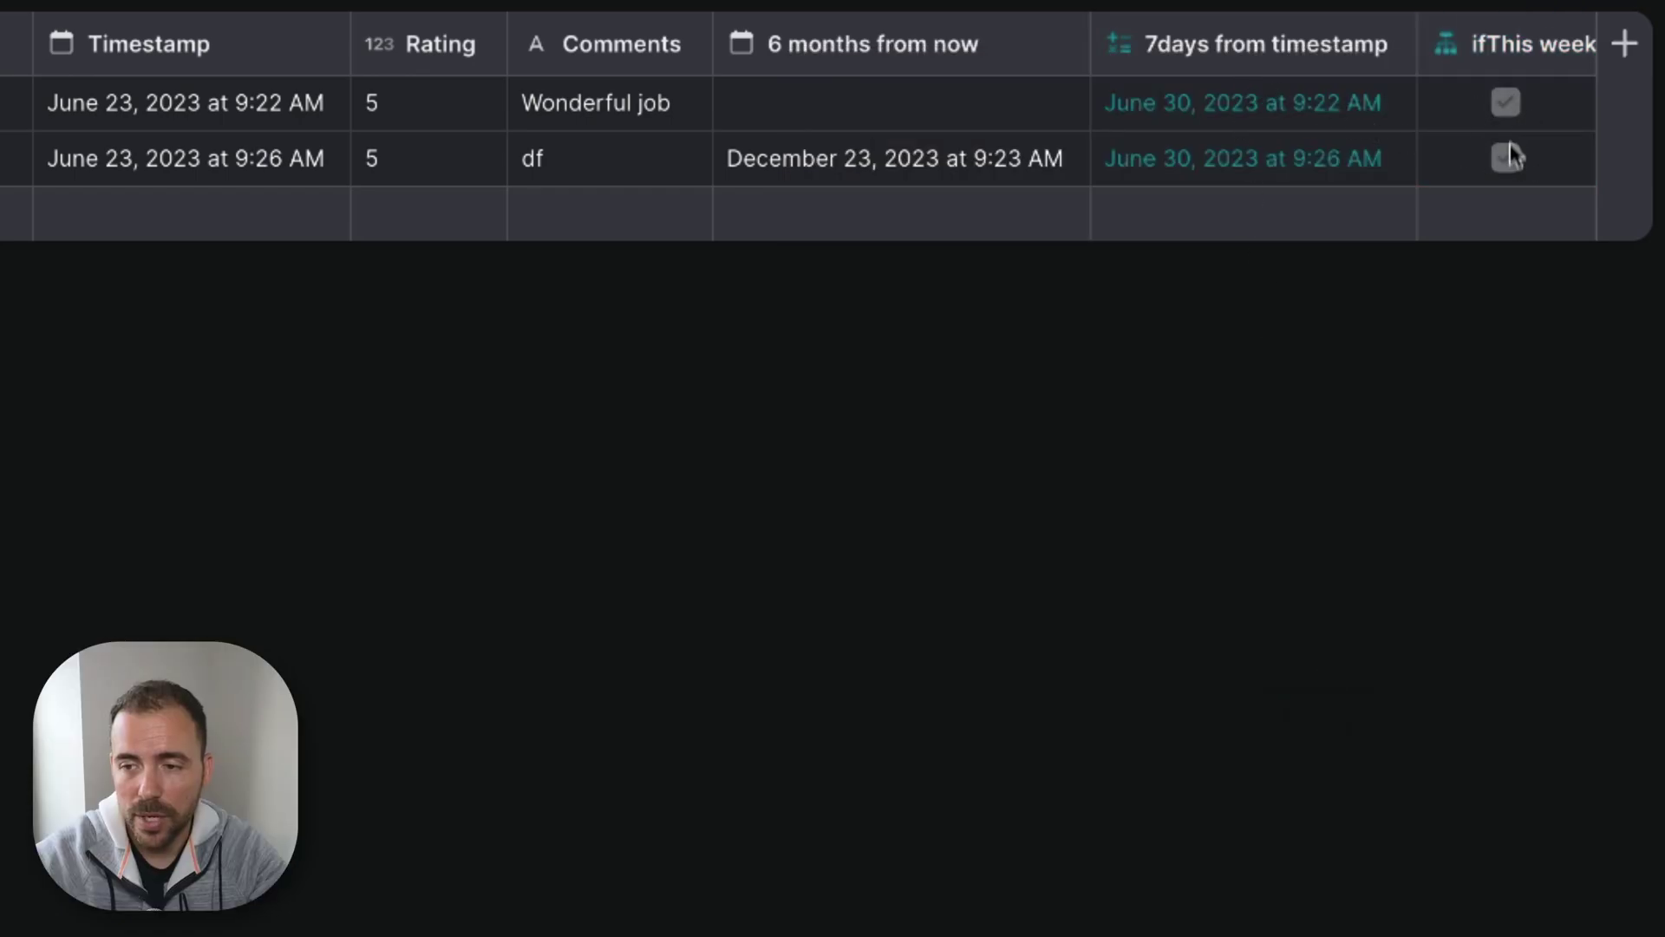
Step: Change the Timestamp date of the "Wonderful job" row to June 15, and check its 7days from timestamp and ifThis week values
click(127, 112)
click(127, 111)
click(96, 100)
key(BackSpace)
key(BackSpace)
text(15)
key(Return)
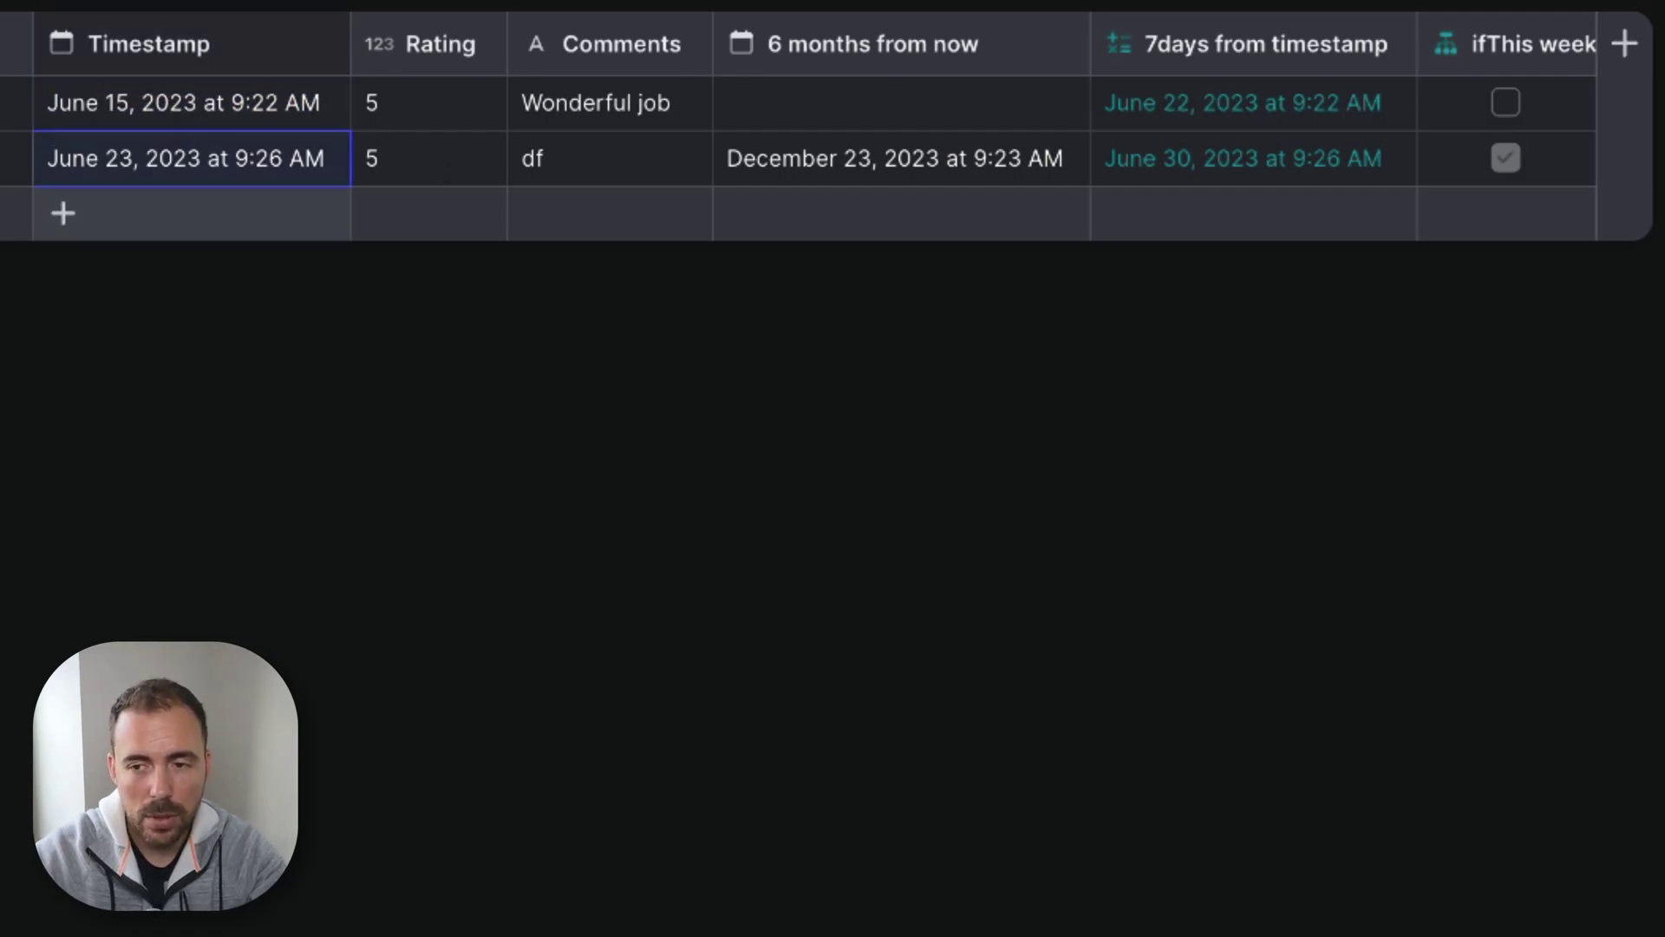
click(1472, 116)
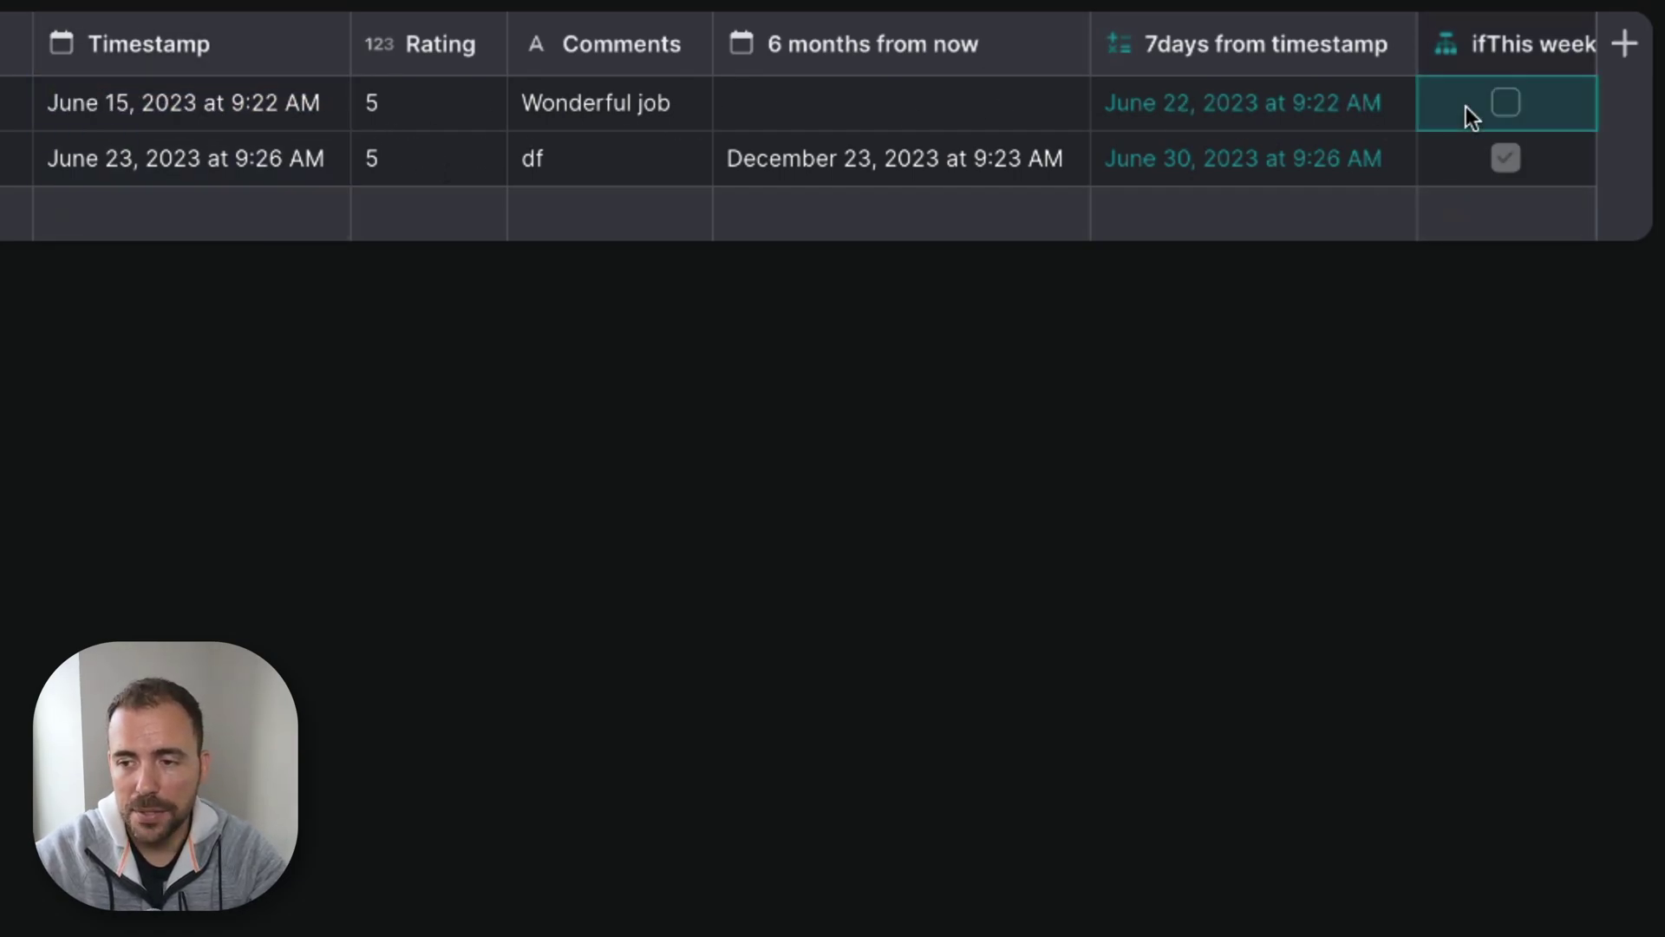
click(1165, 106)
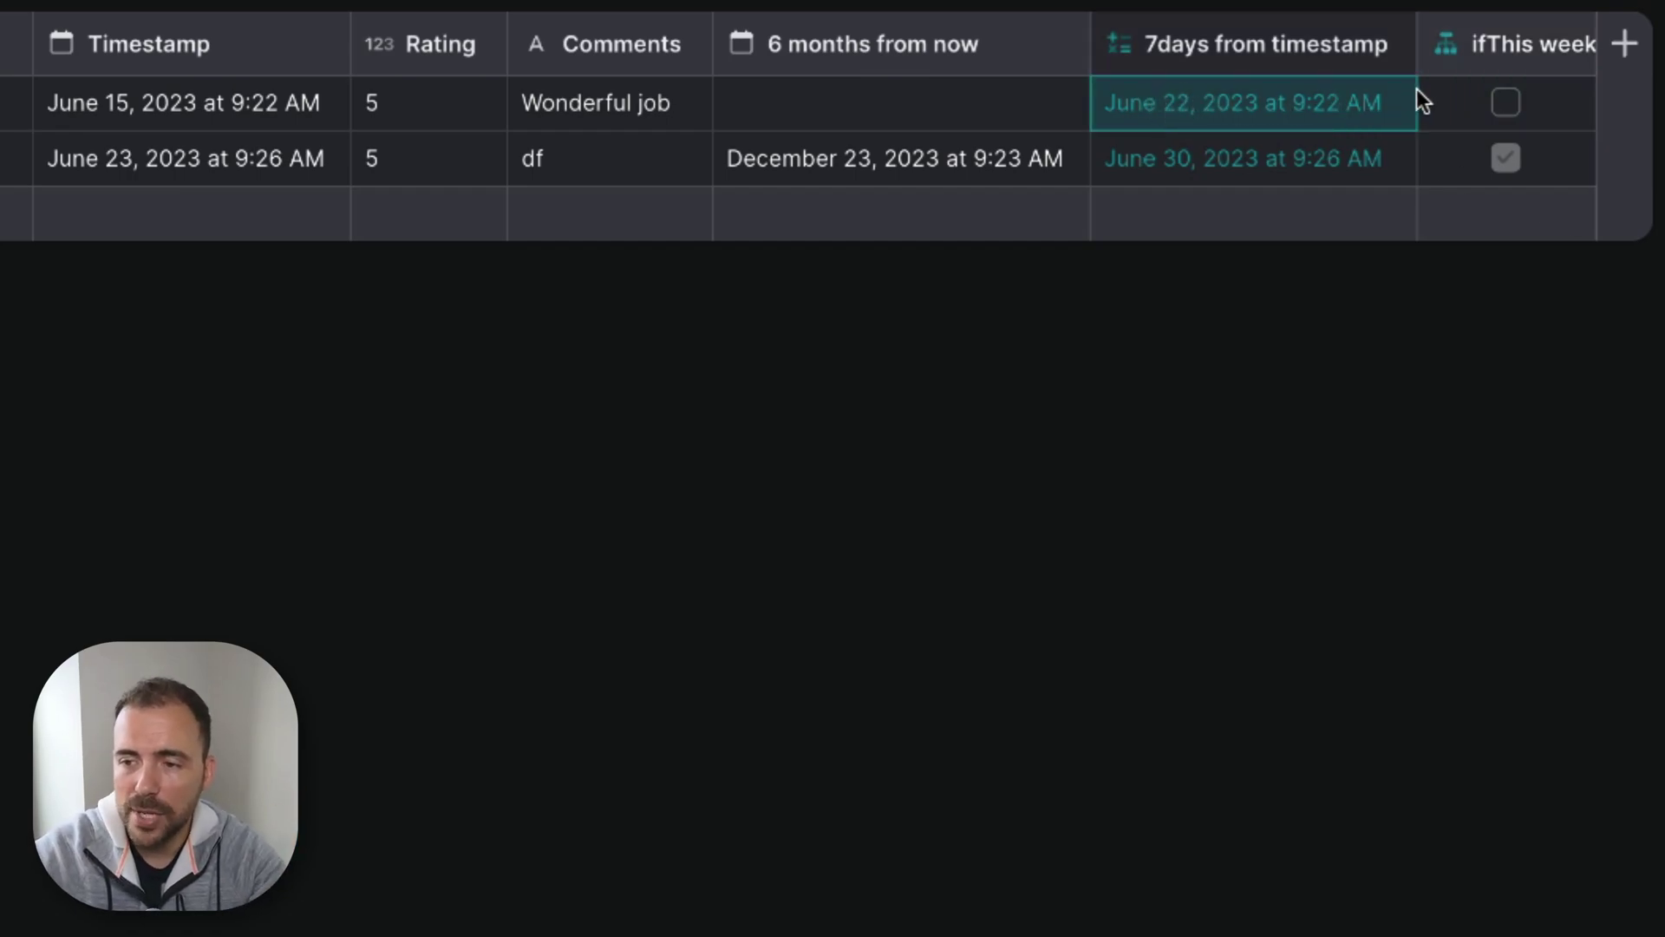
click(1471, 102)
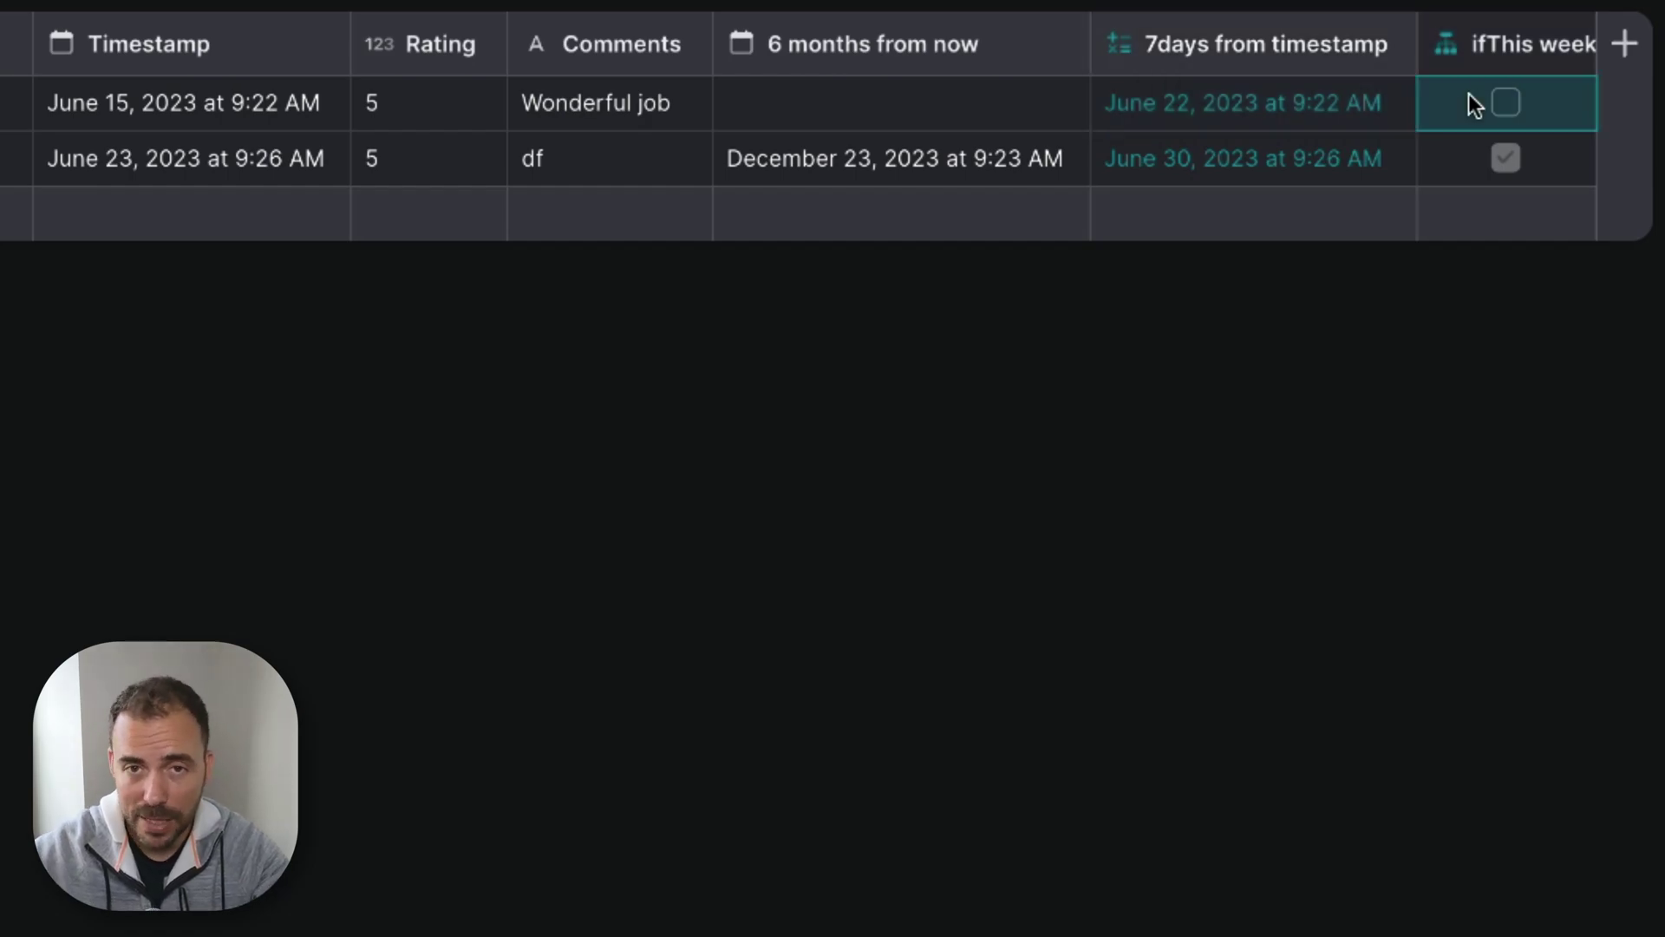
Step: Try date+30 and date+365 as the formula of the 7days from timestamp column
click(1164, 22)
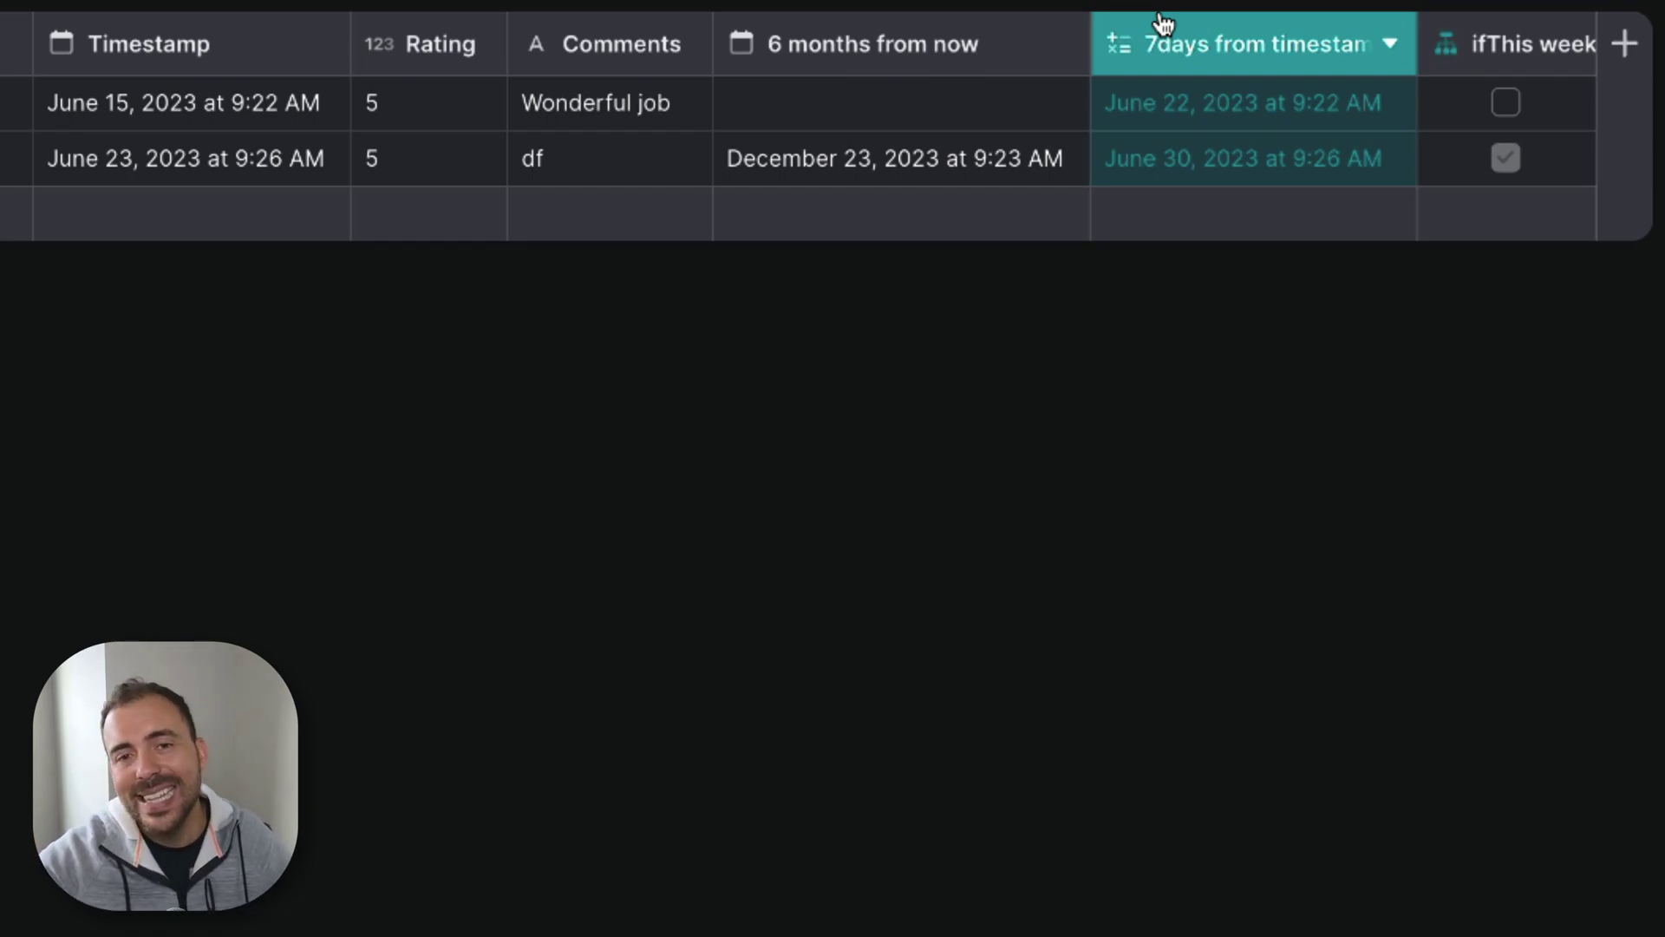
click(1239, 61)
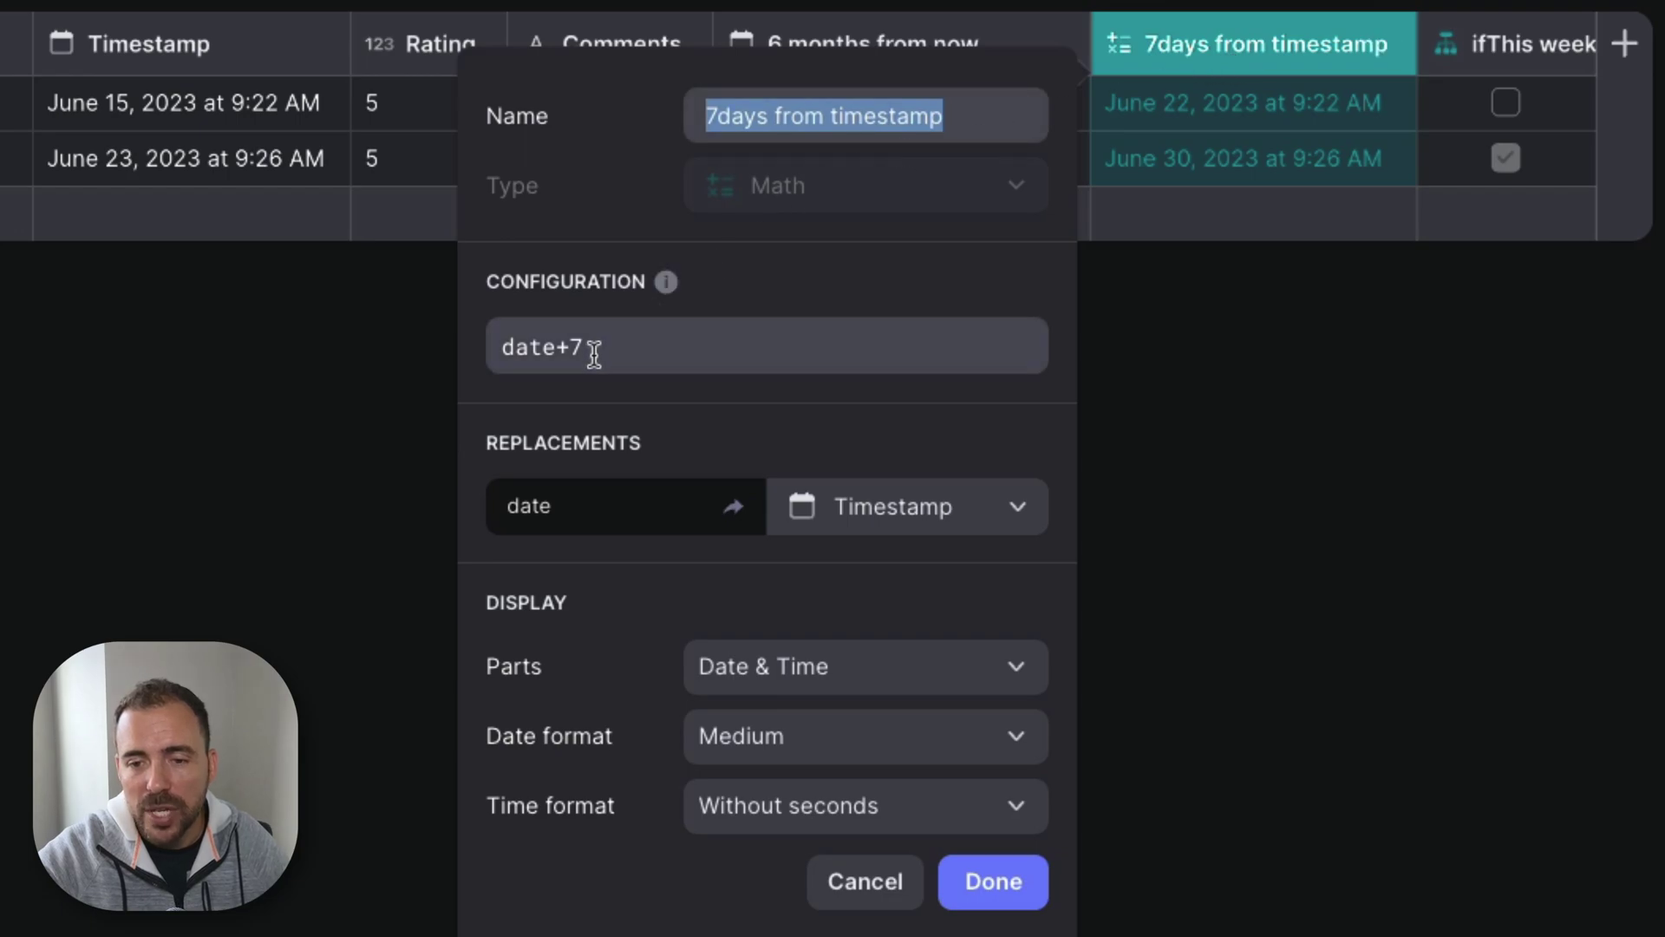
drag(569, 346, 609, 344)
text(30)
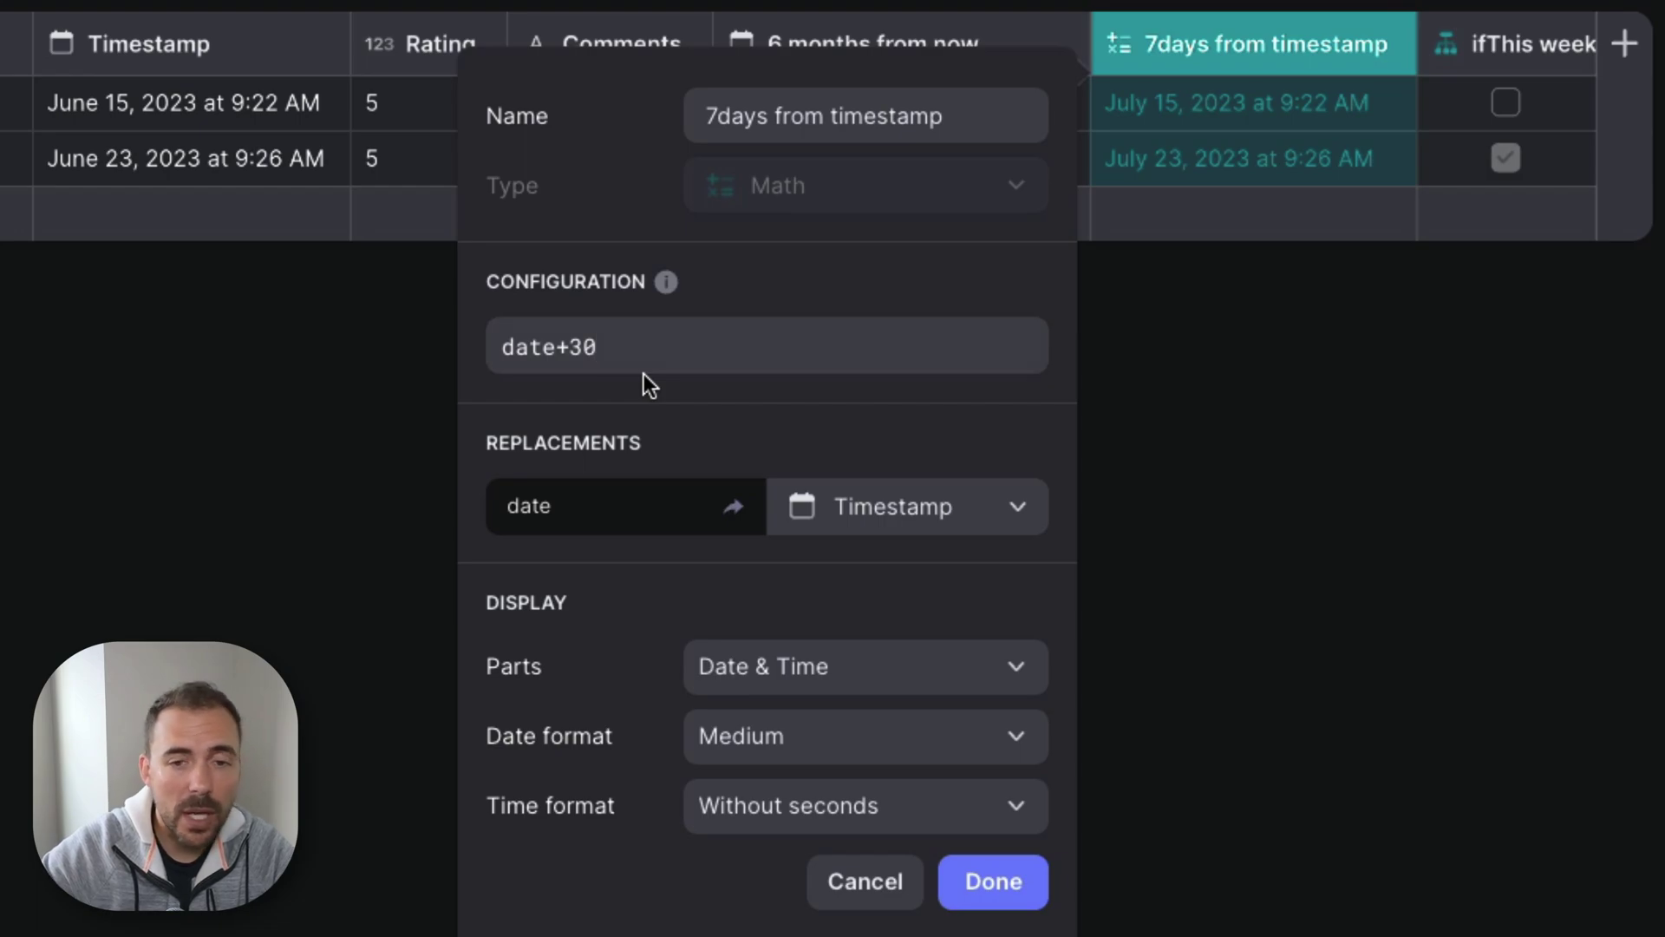
key(BackSpace)
text(65)
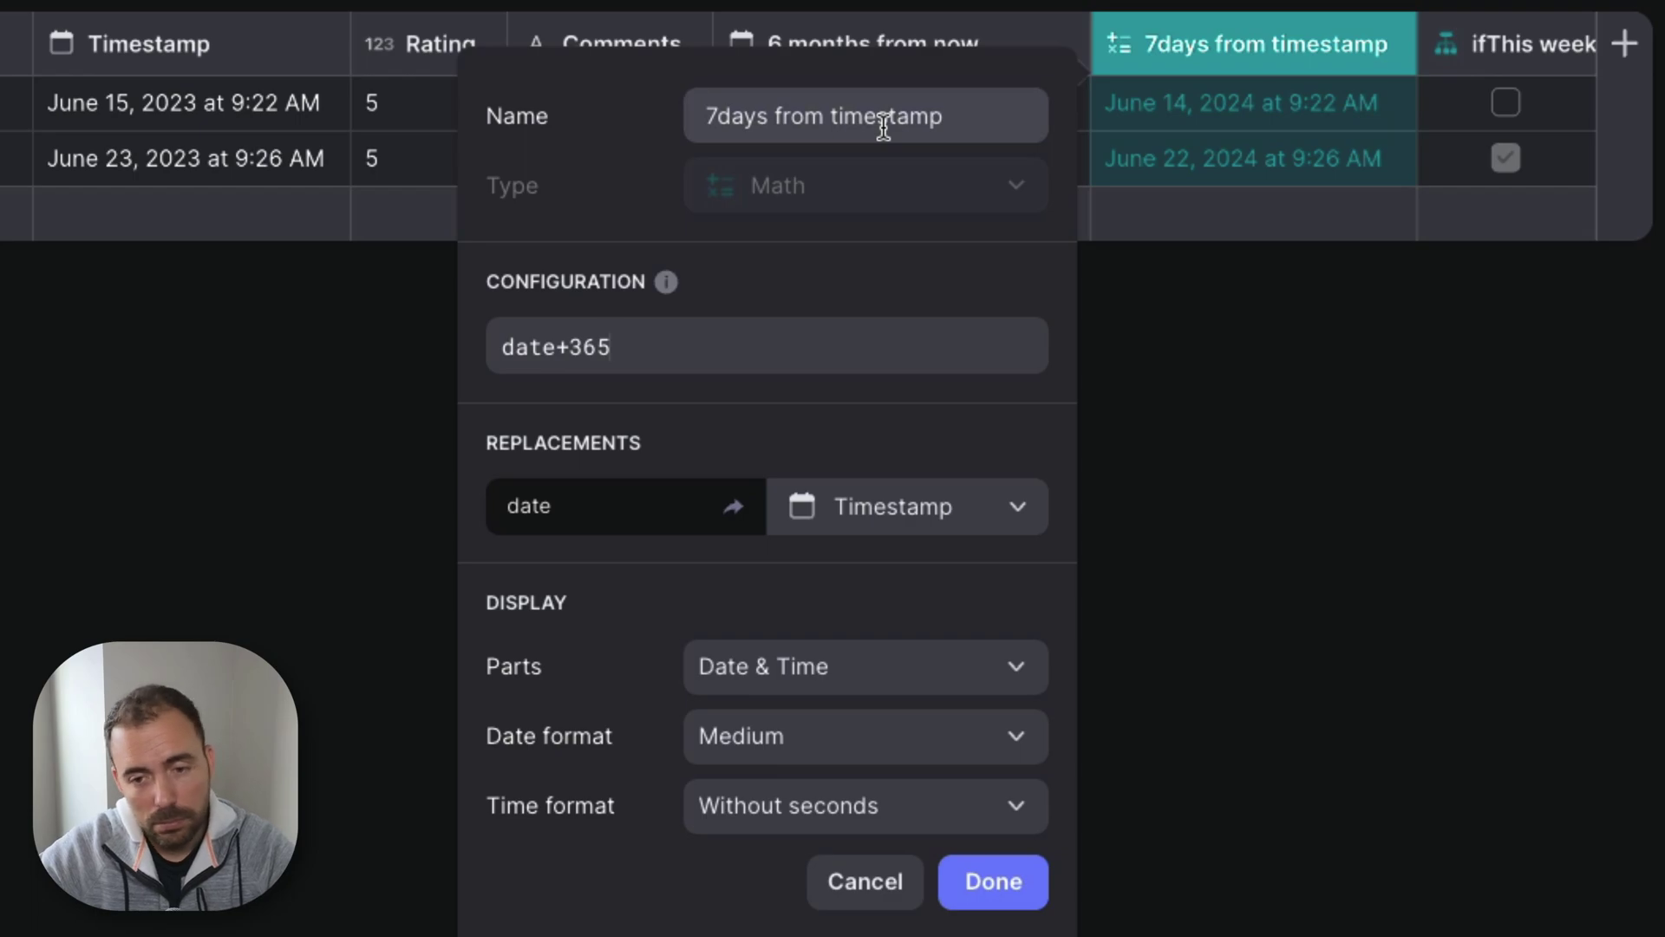
Step: Try date+365.25 and date+366 in the same column's formula, and discard all the formula changes
text(.25)
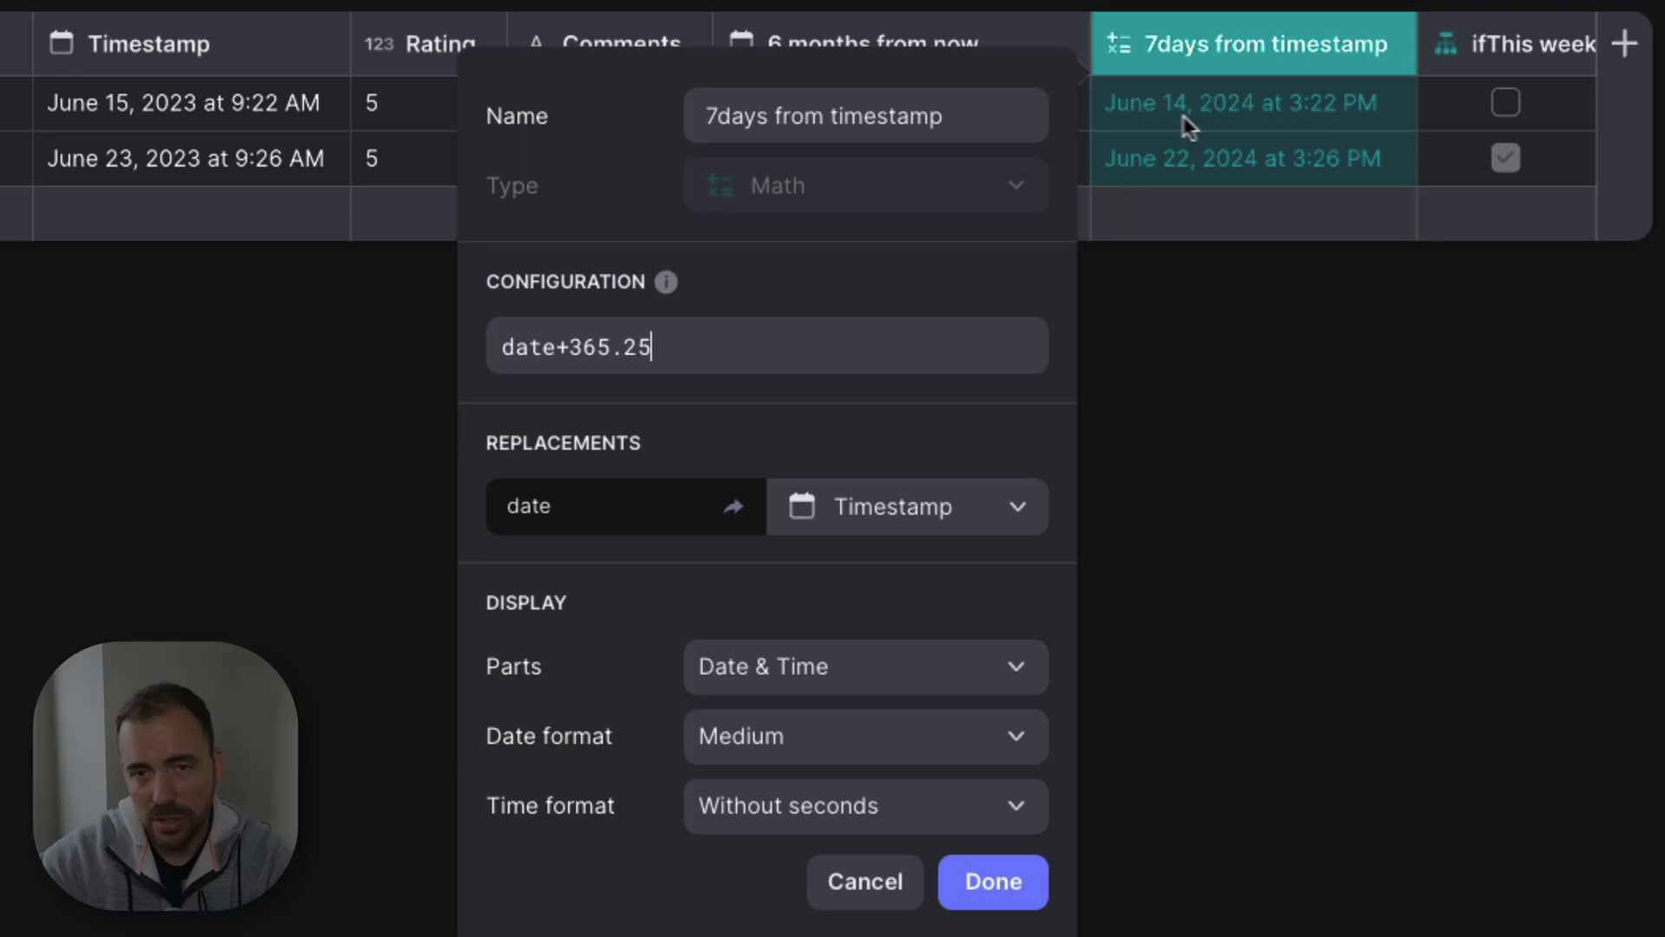
key(BackSpace)
key(BackSpace)
key(BackSpace)
key(BackSpace)
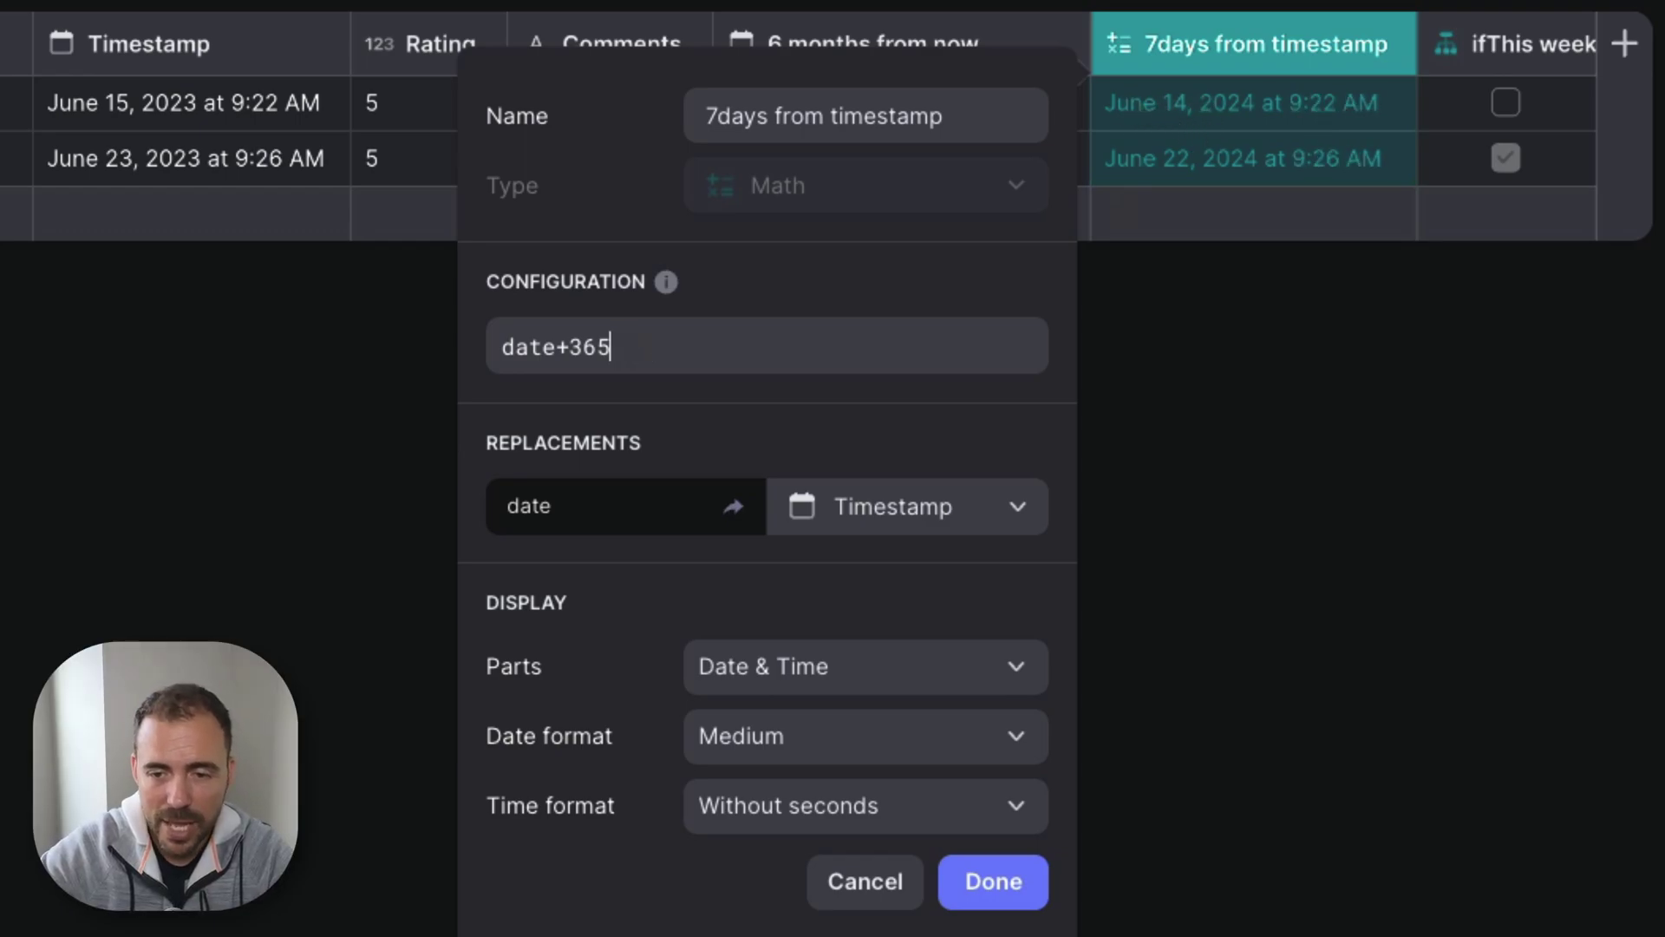
text(6)
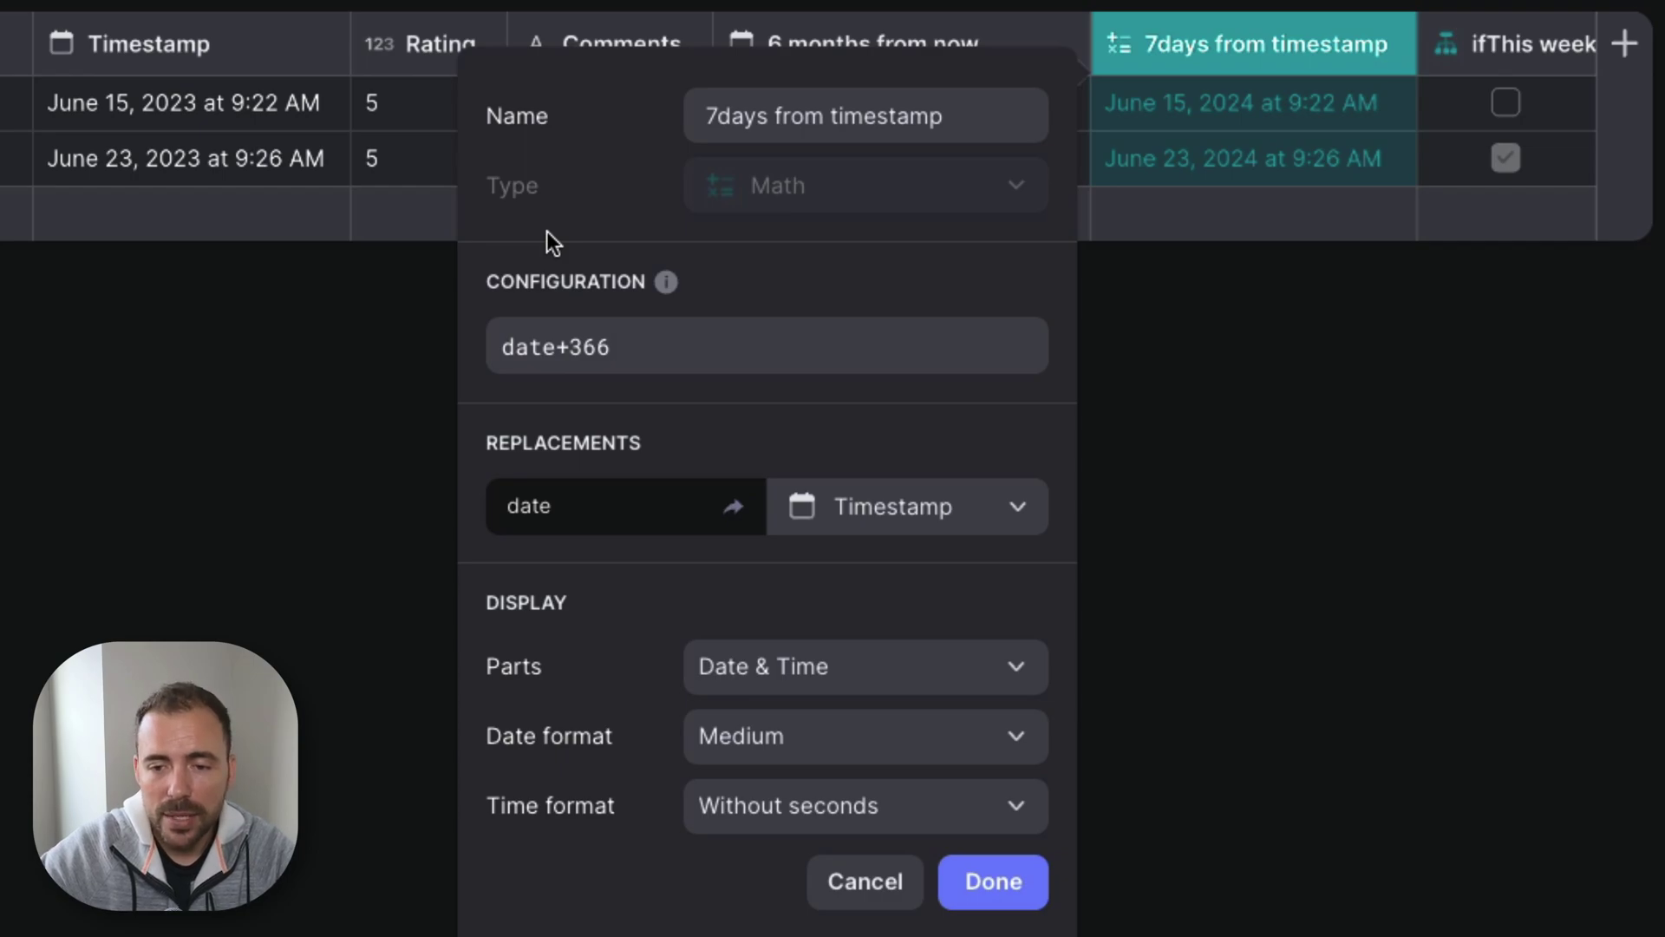
drag(568, 346, 634, 354)
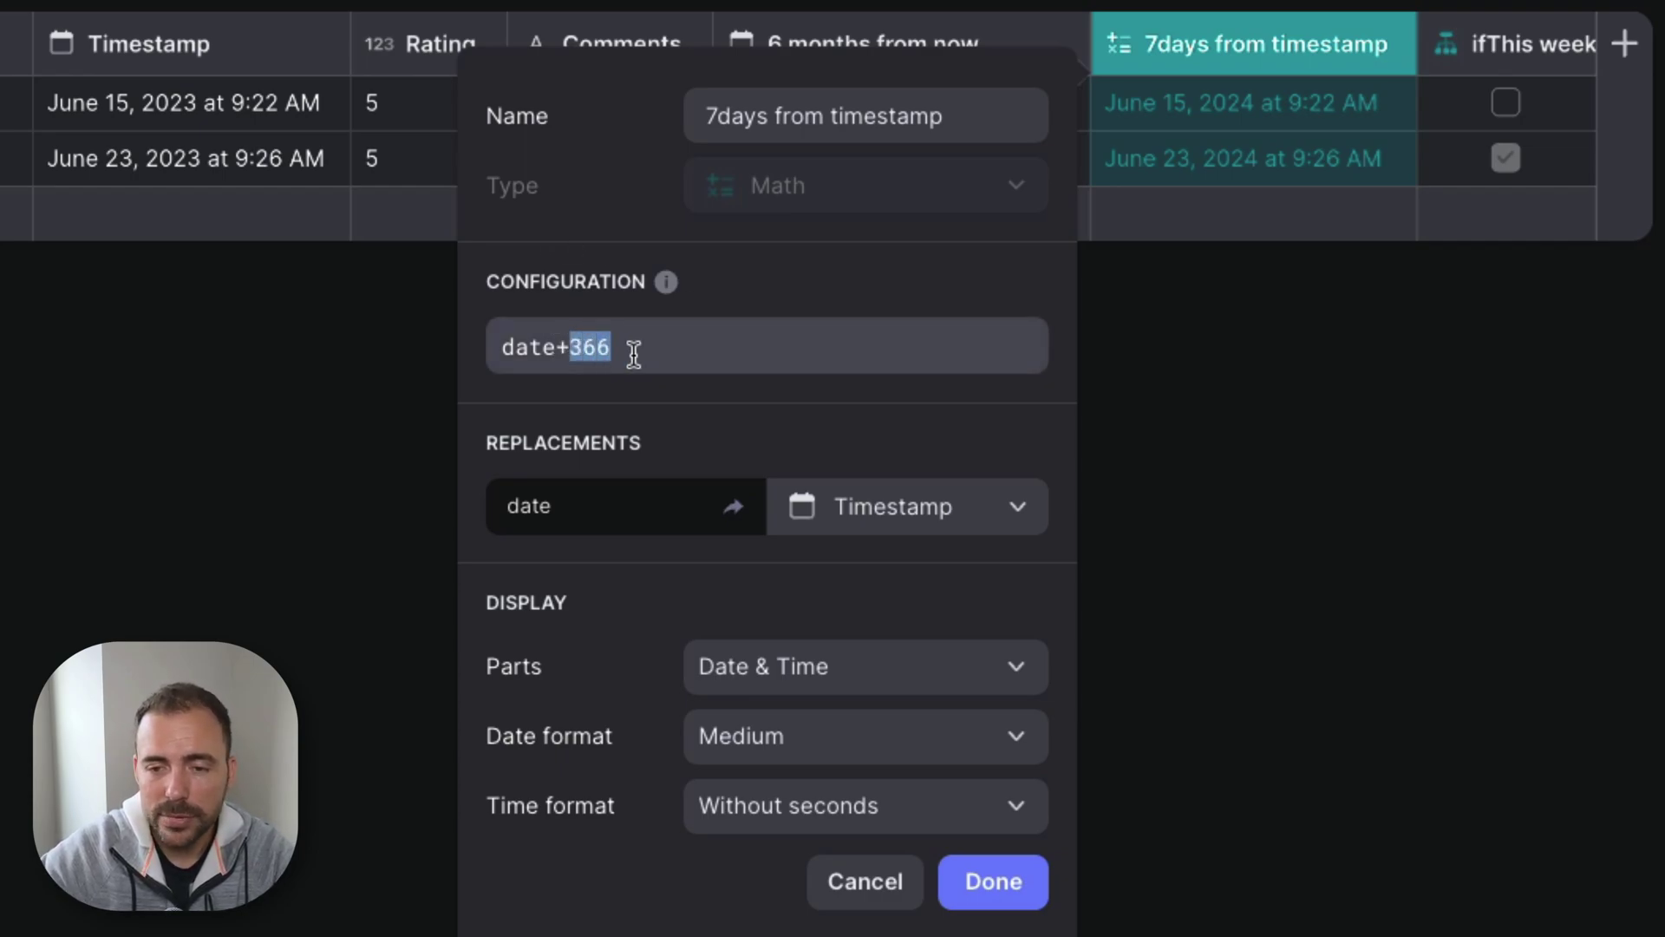
key(BackSpace)
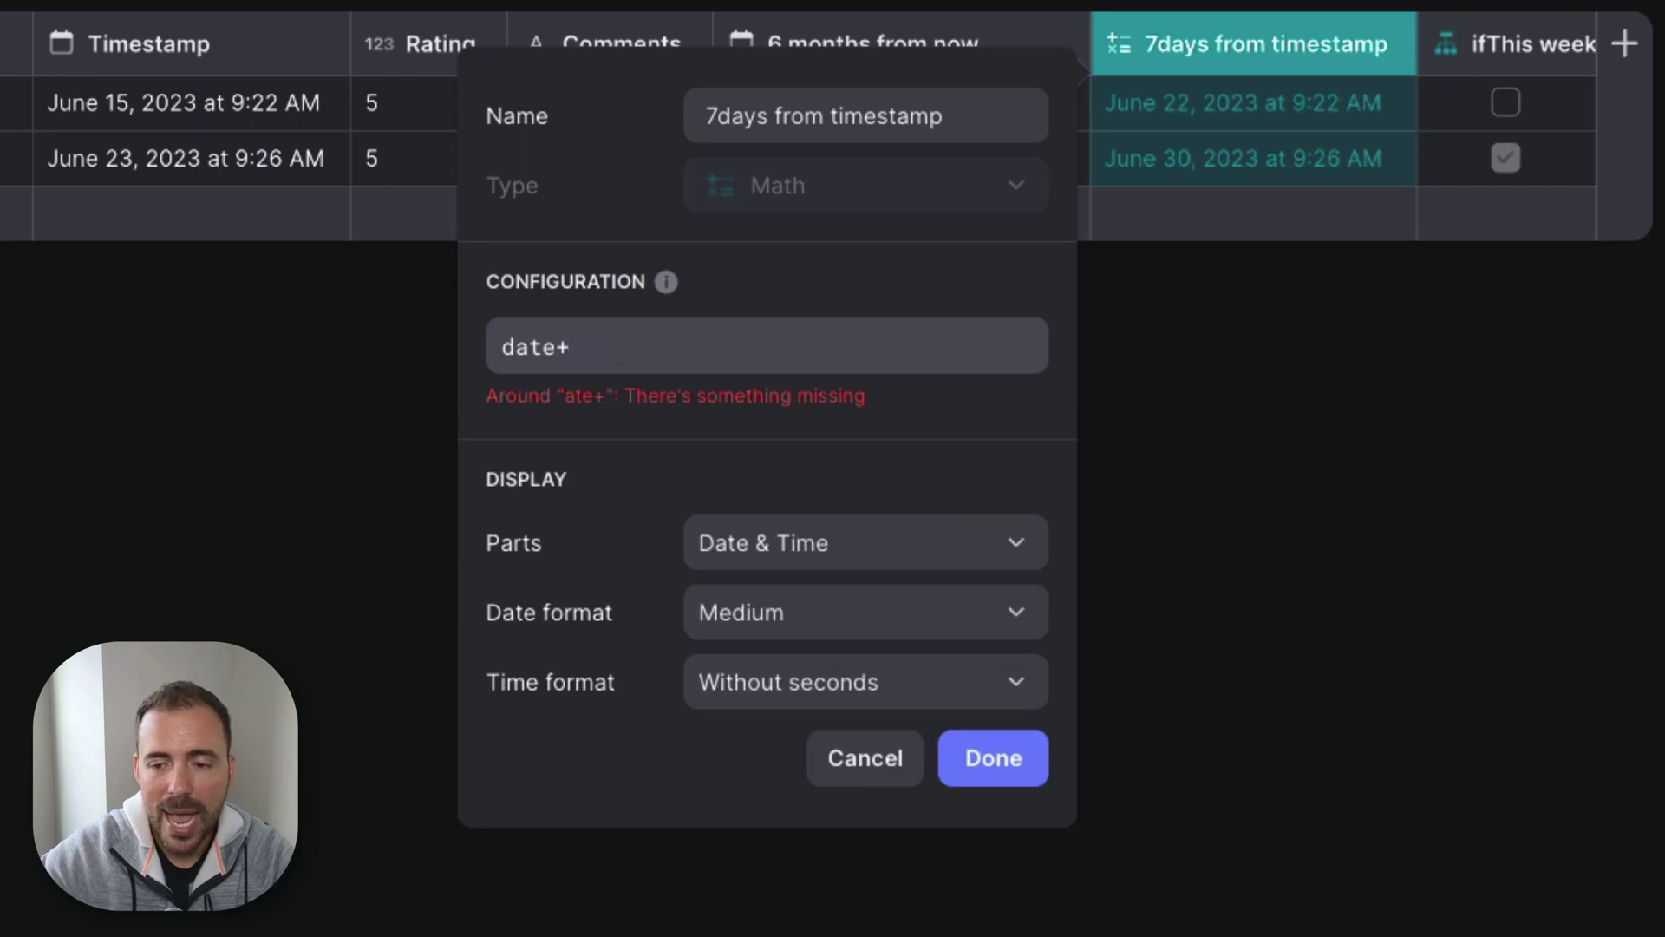
click(867, 758)
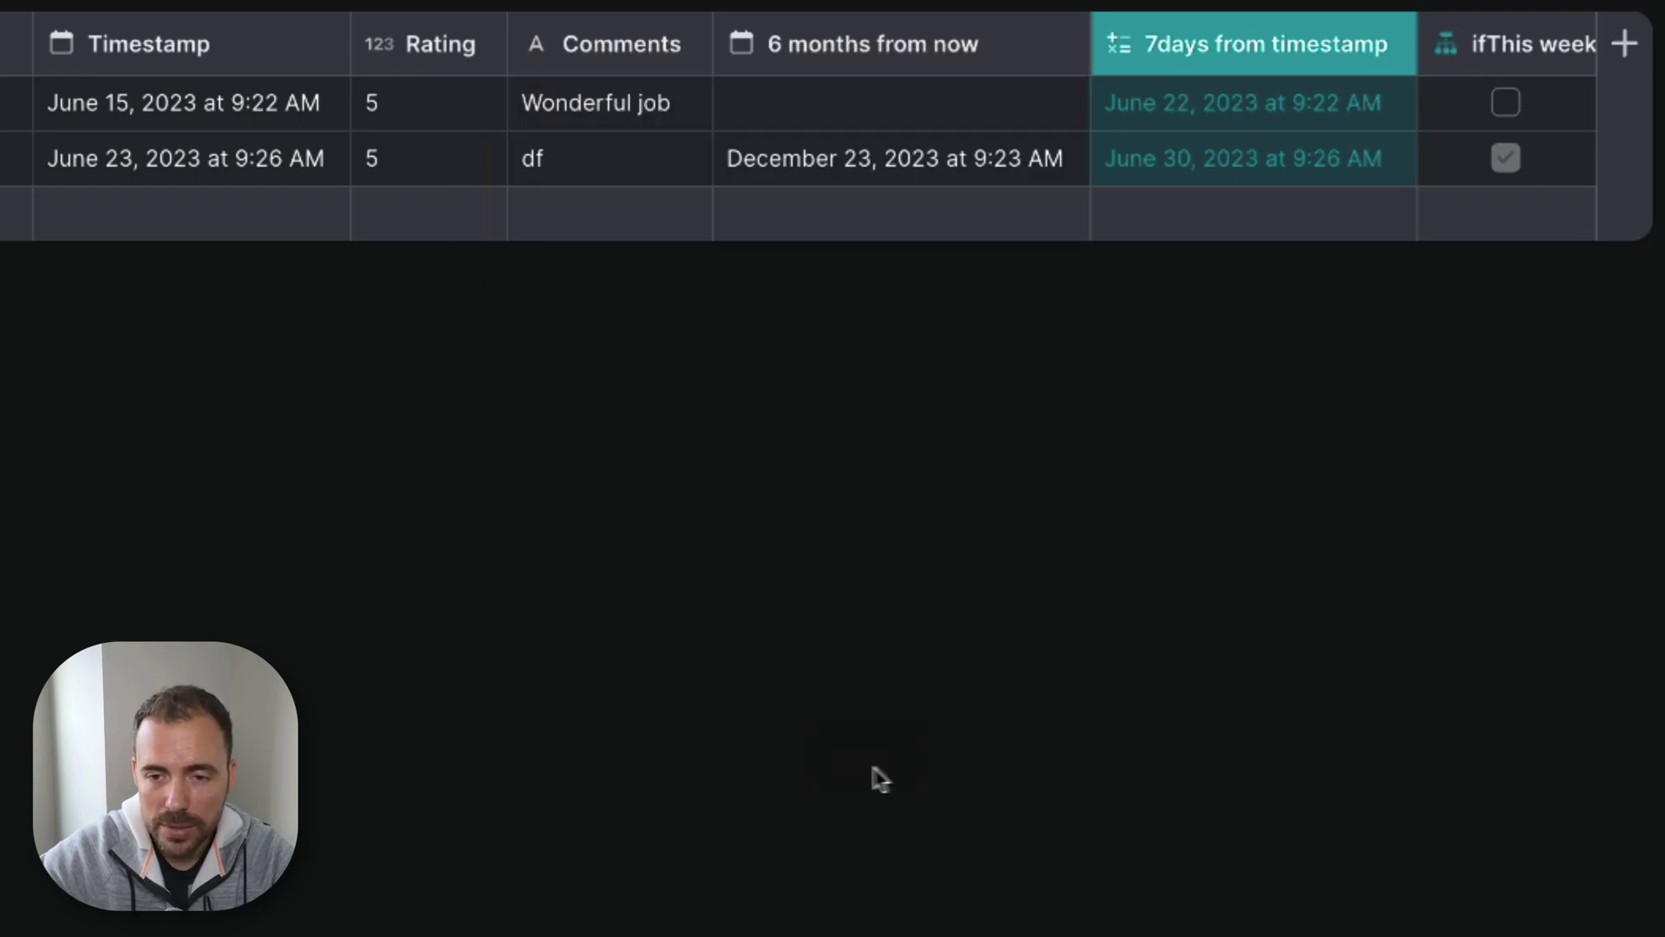
Step: Add a Math column named "days" with the formula day(time), with time replaced by Timestamp
click(147, 113)
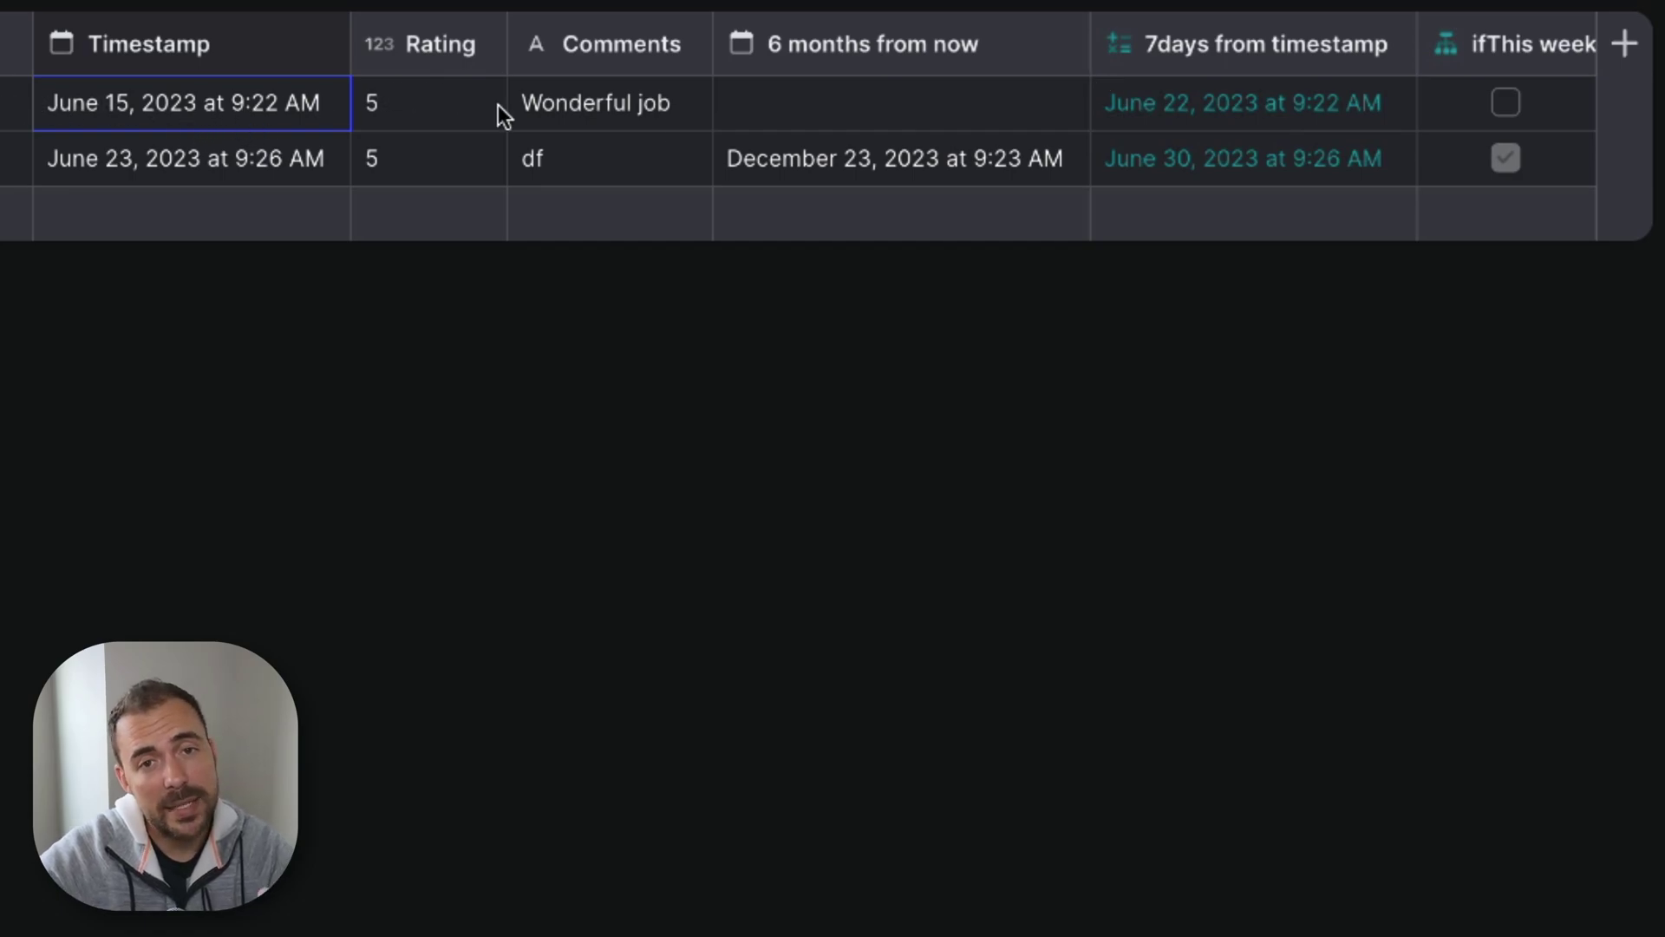
click(1624, 45)
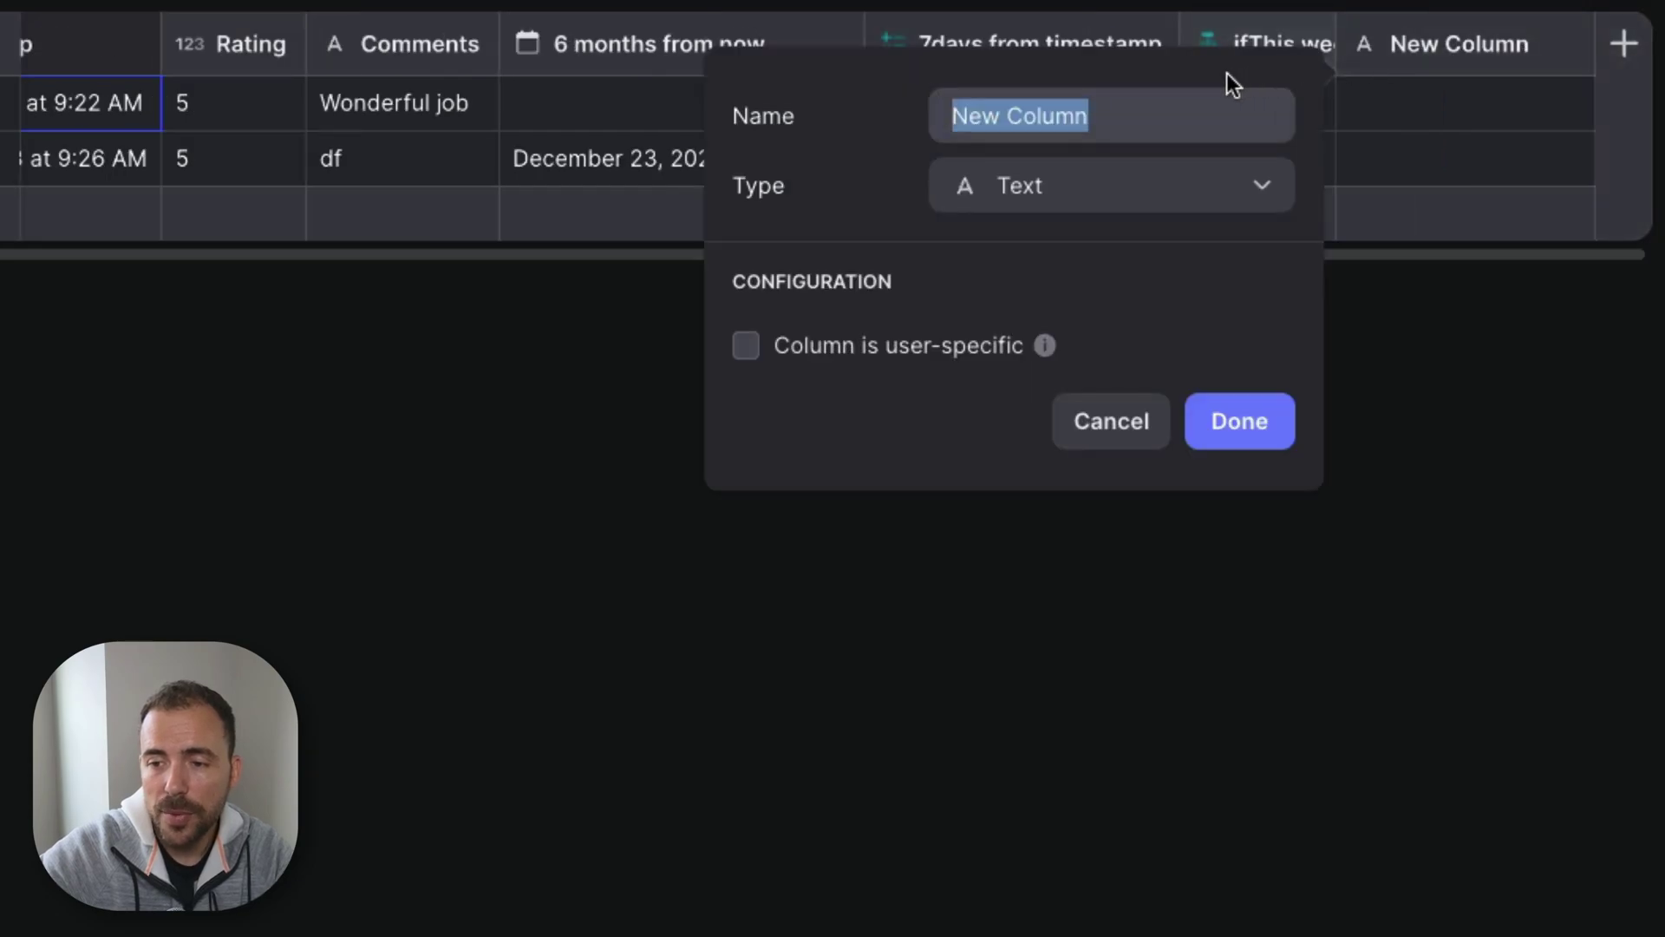
text(days)
click(1059, 205)
click(1030, 761)
click(883, 351)
text(day)
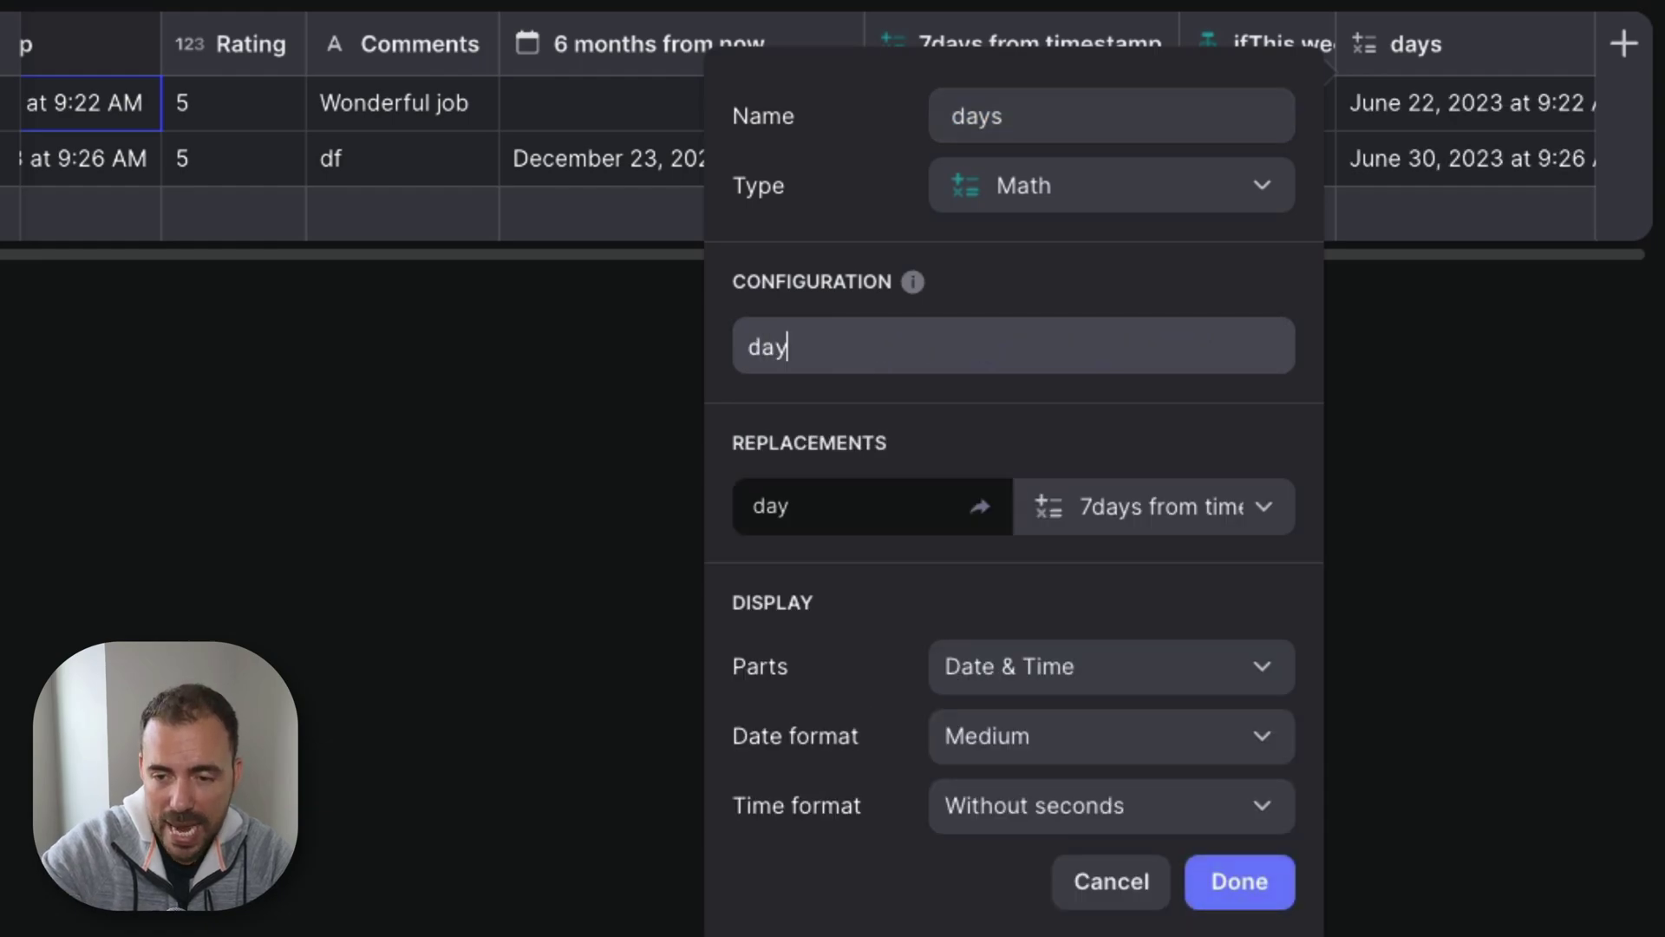
text((time))
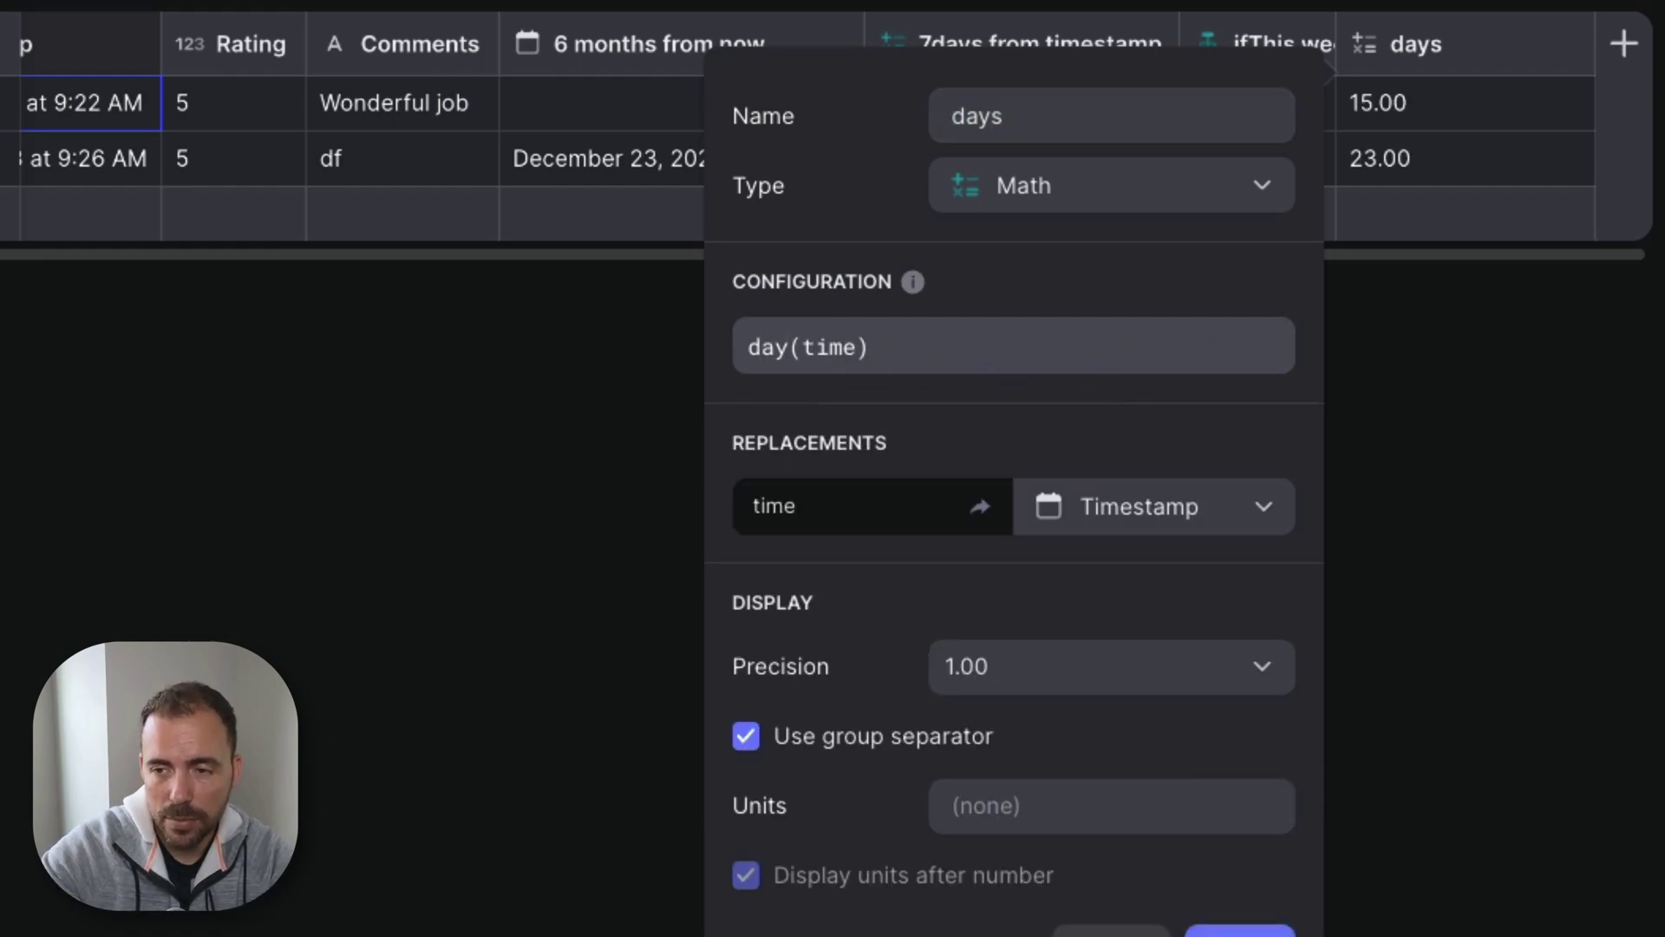
Step: Set the days column's precision to 1, turn off its group separator, and save the column
click(995, 671)
click(977, 731)
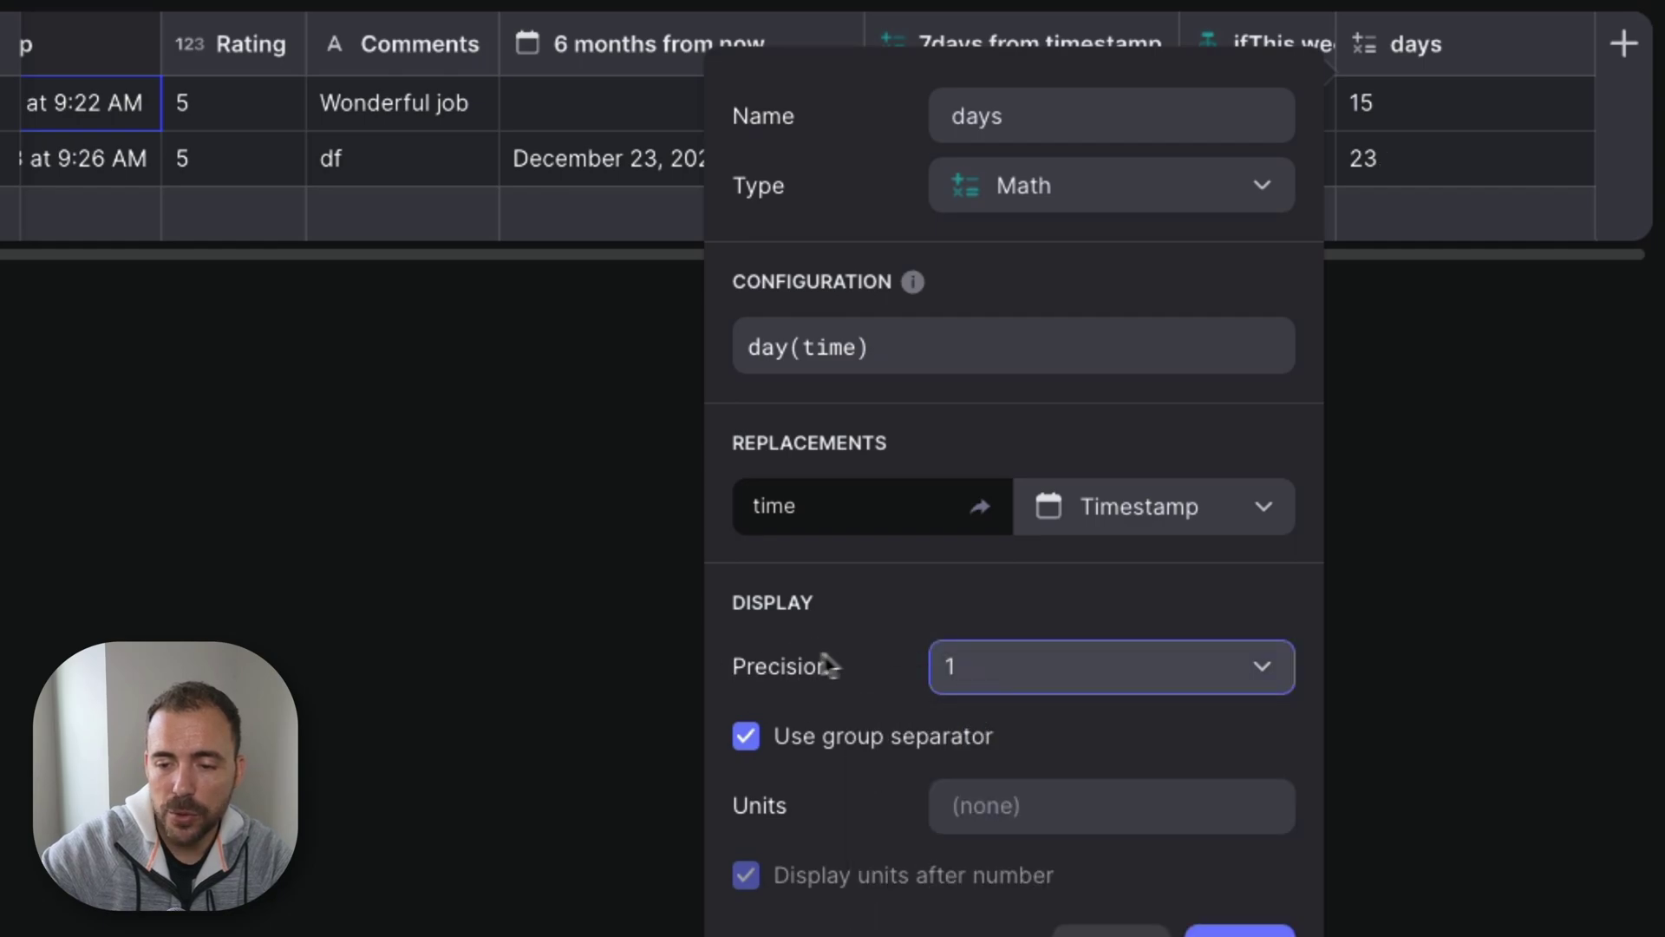
click(742, 737)
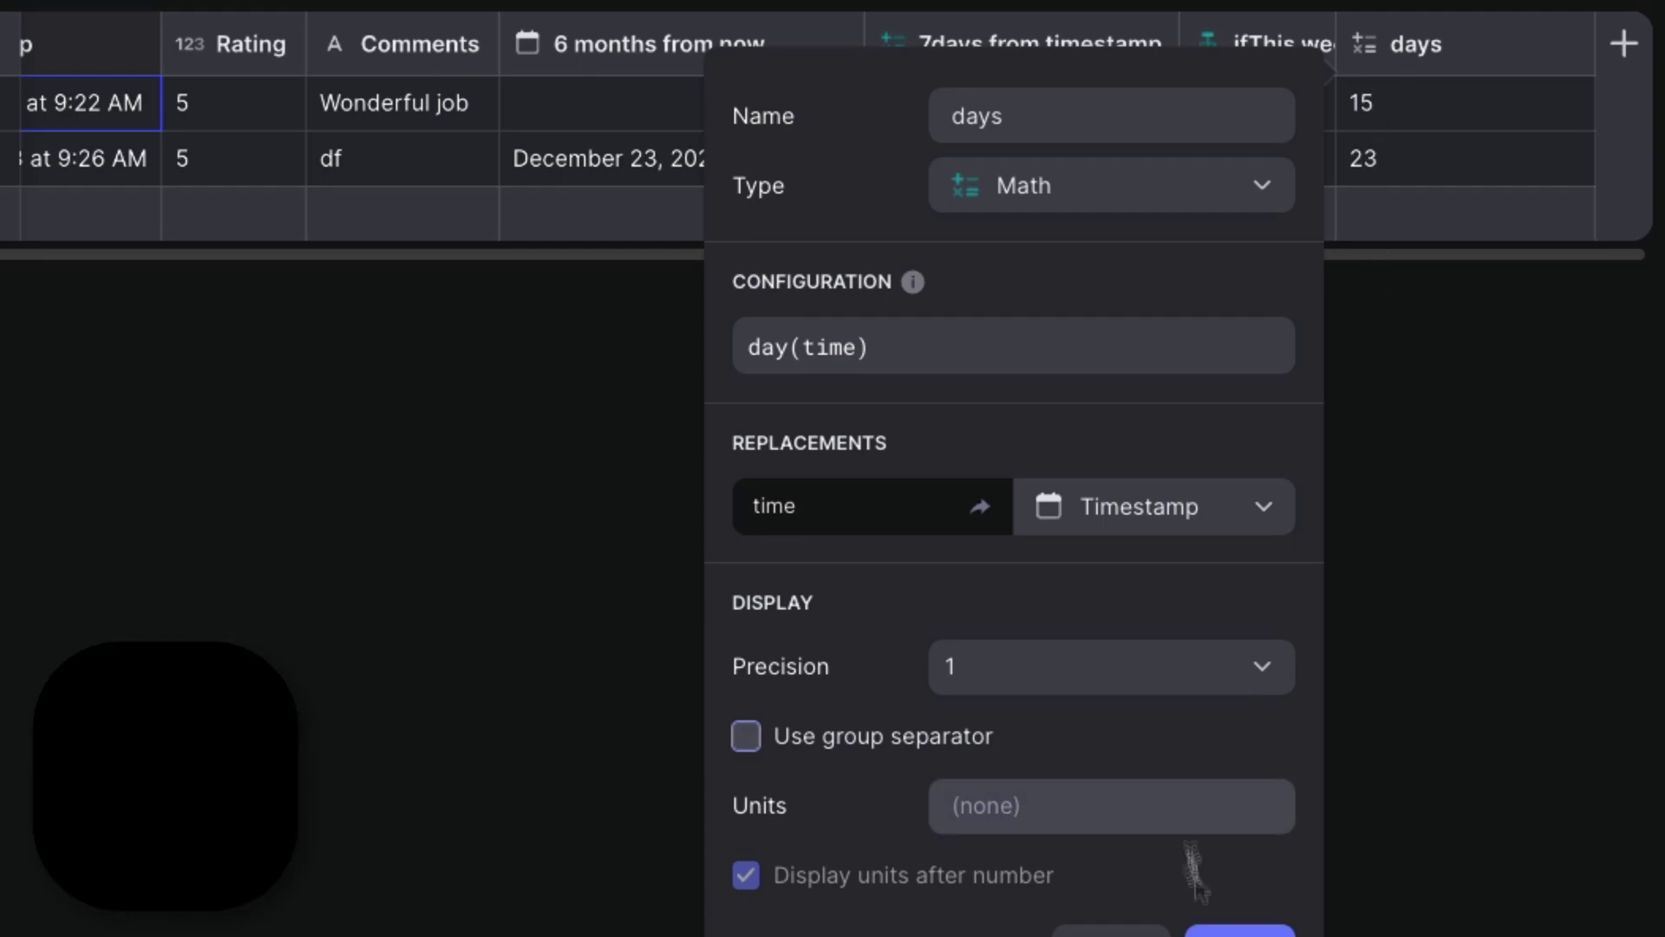
click(1241, 931)
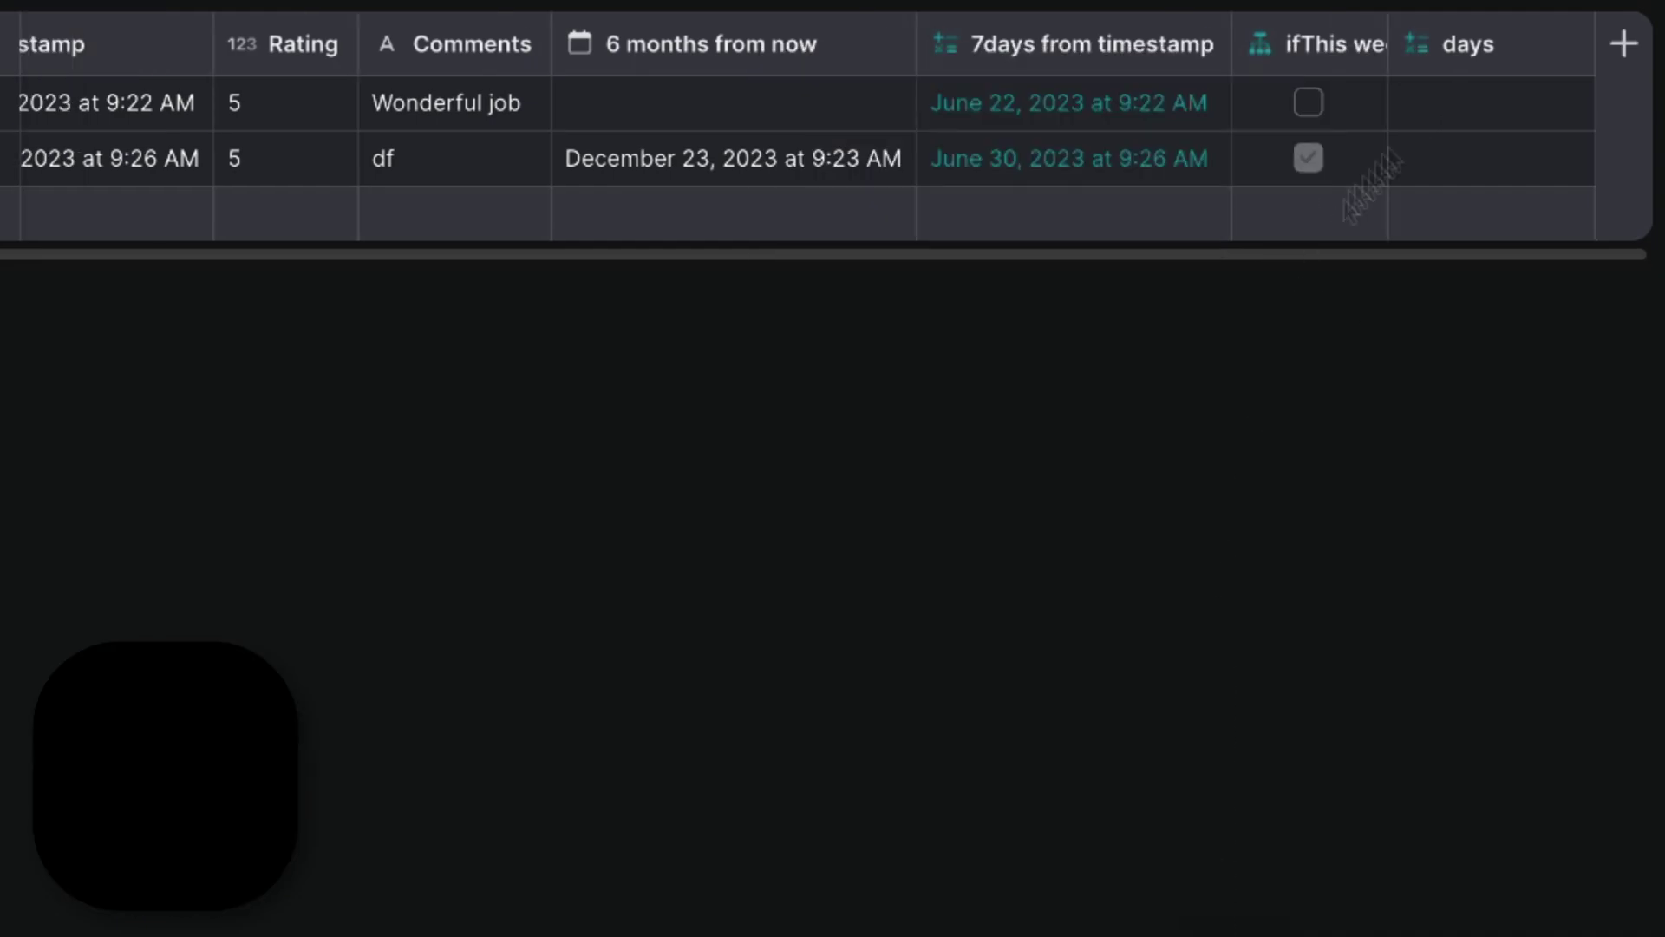
Step: Duplicate the days column as "months" with the formula month(time), and save it
click(1567, 44)
click(1442, 160)
text(months)
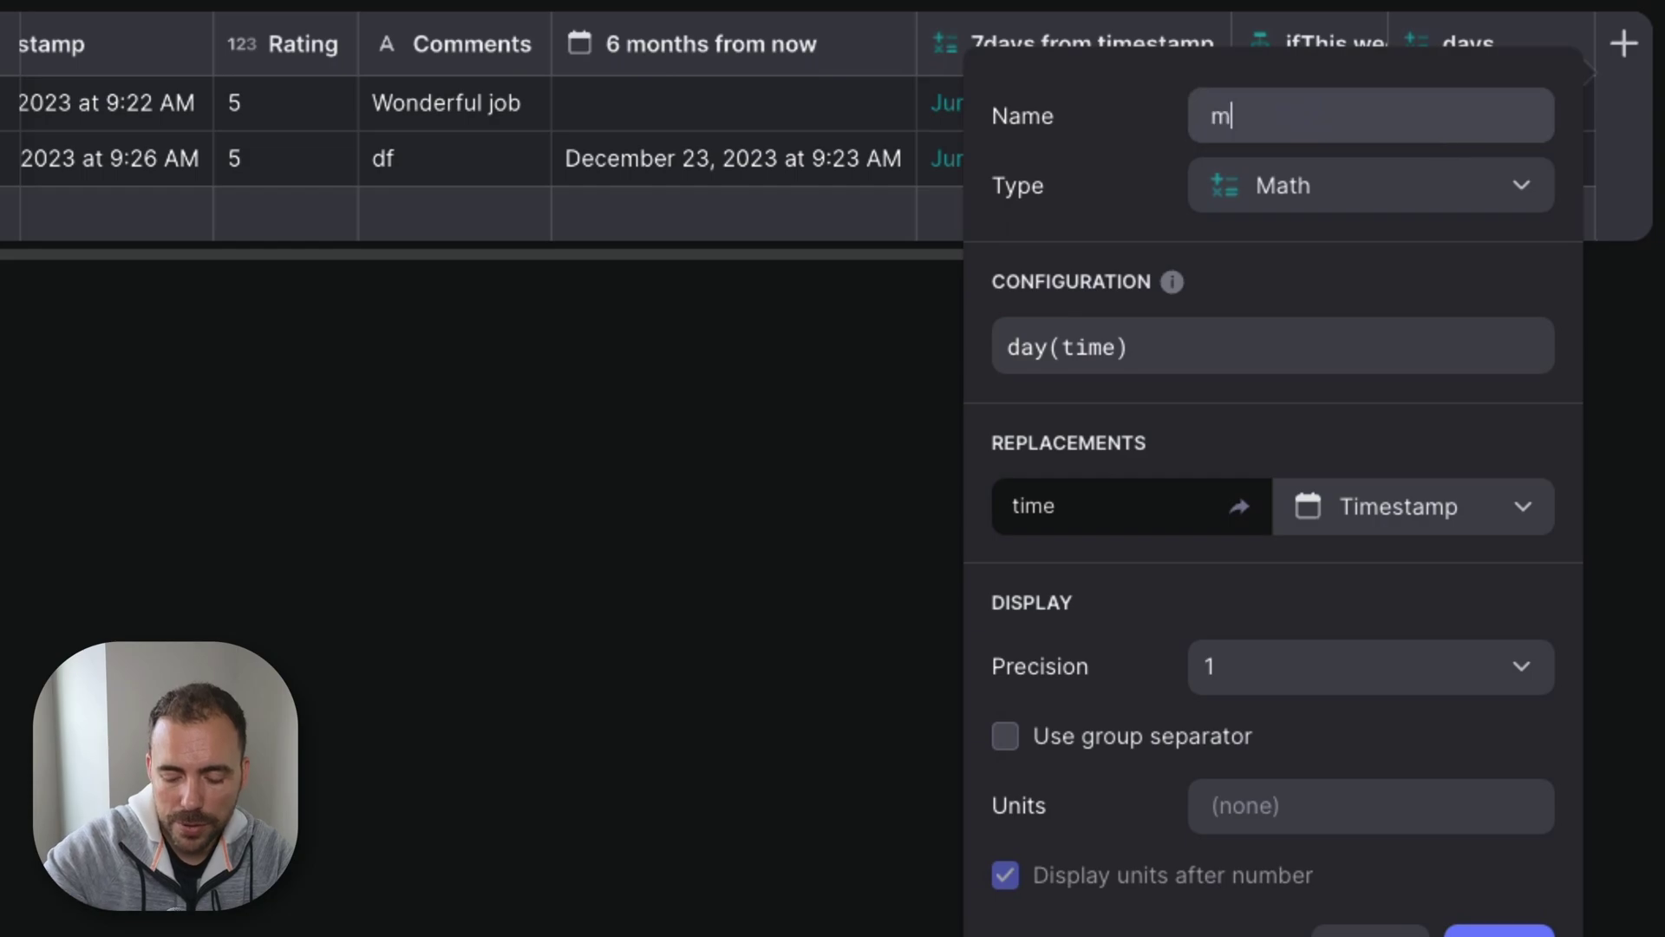
double_click(1043, 348)
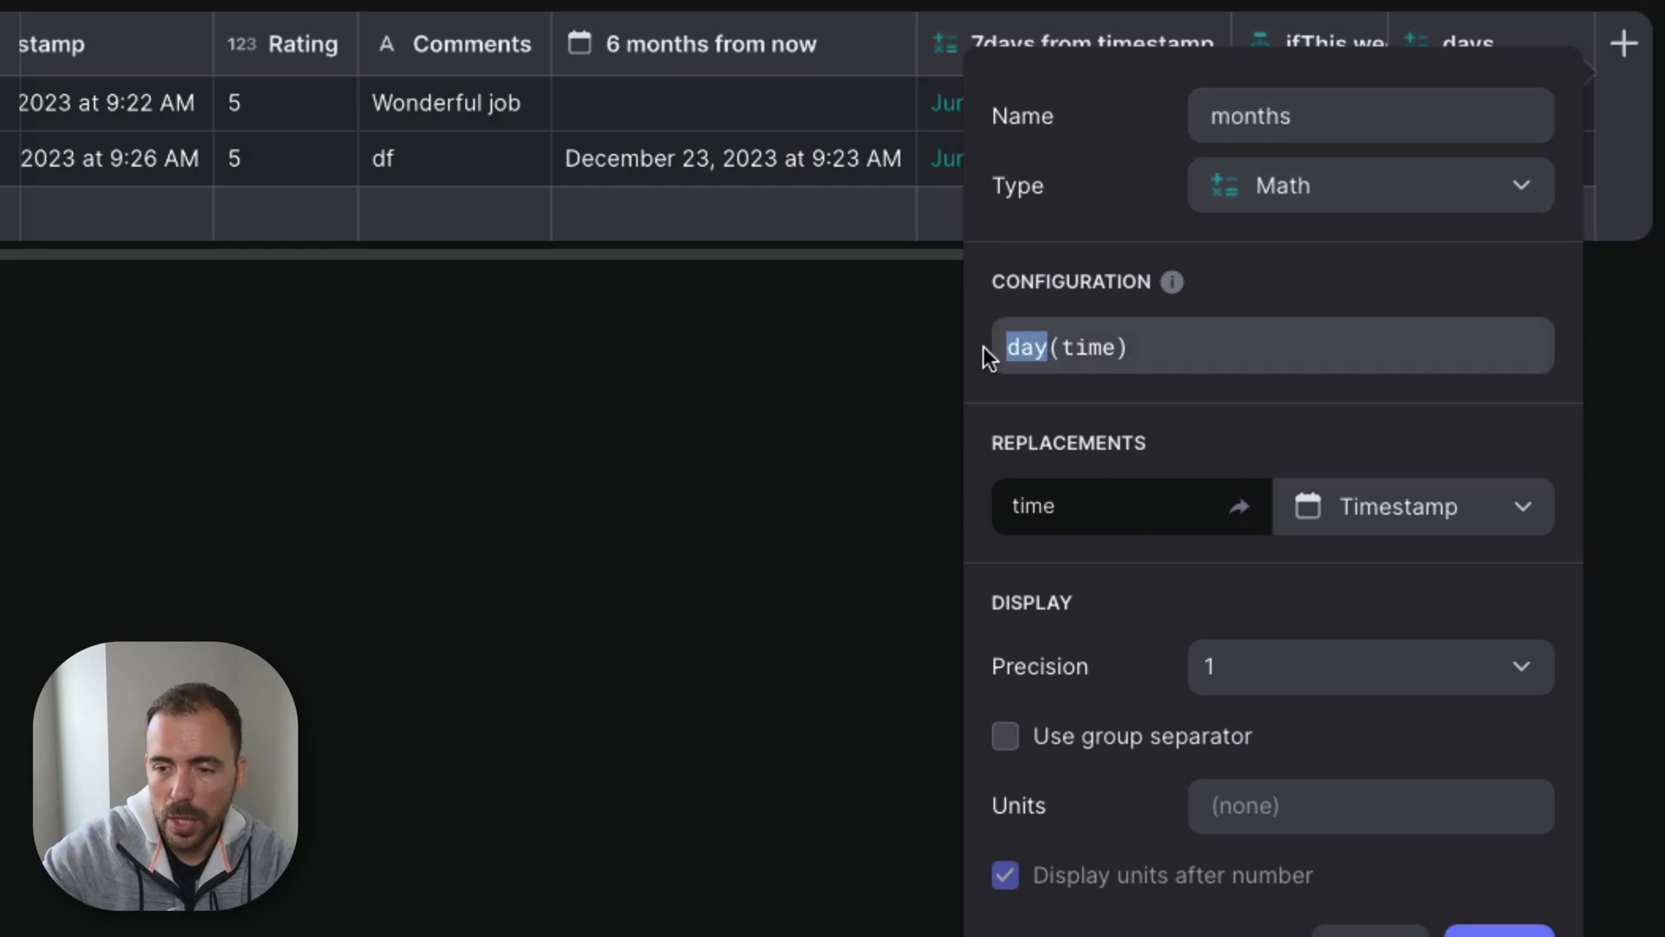
text(month)
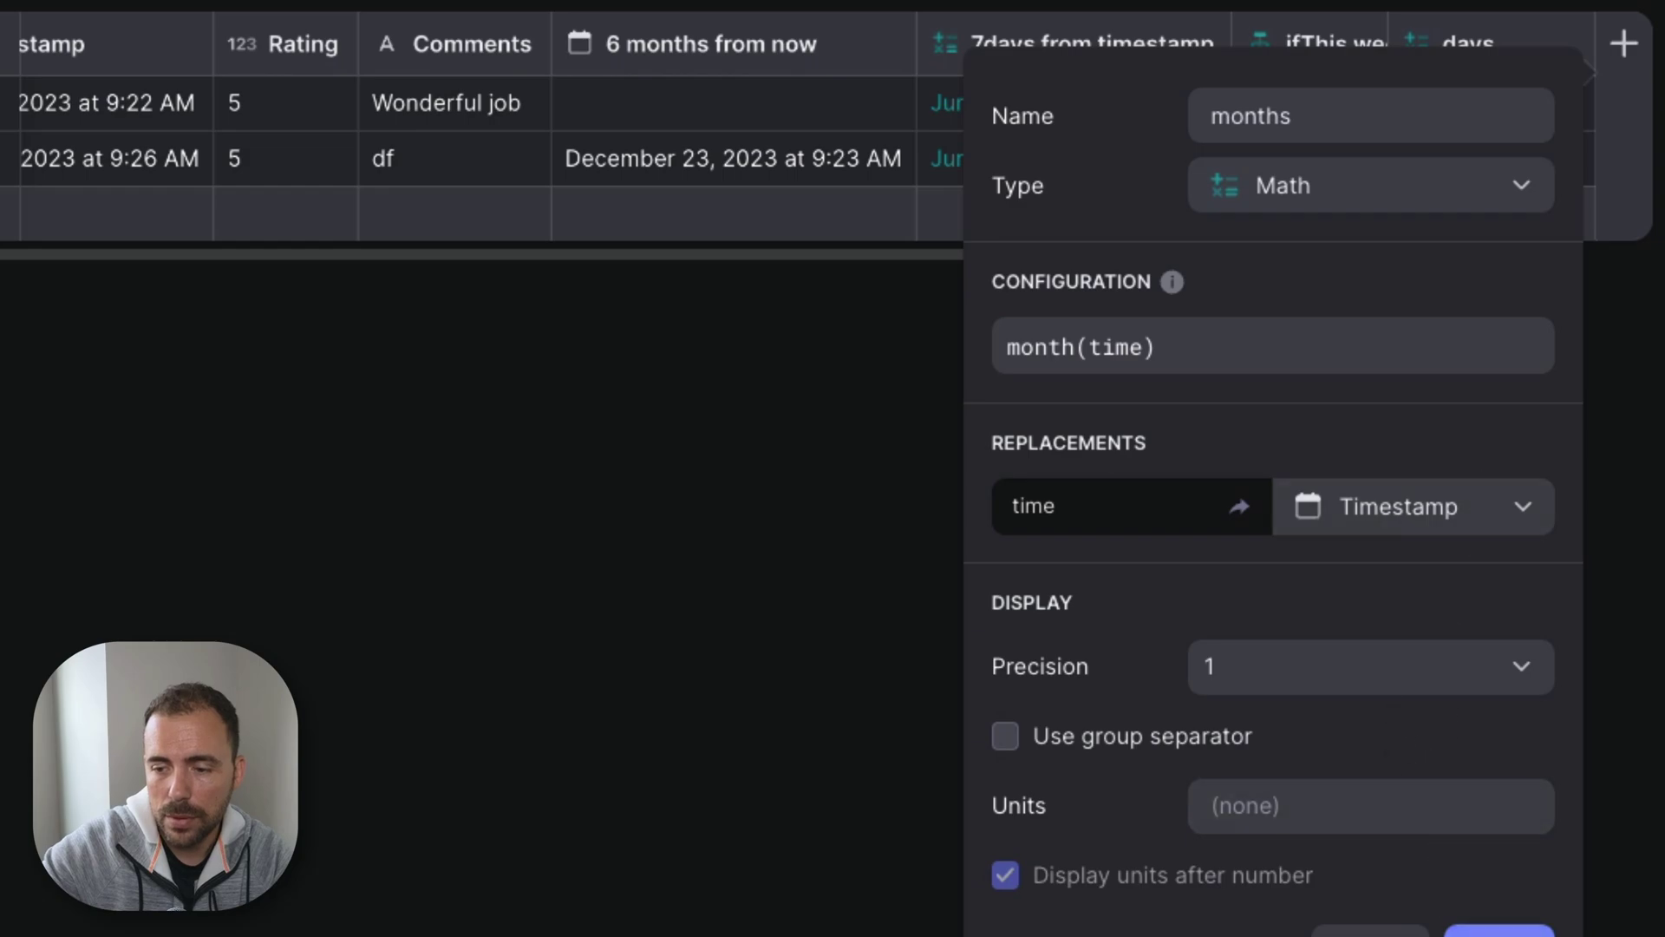
click(1499, 929)
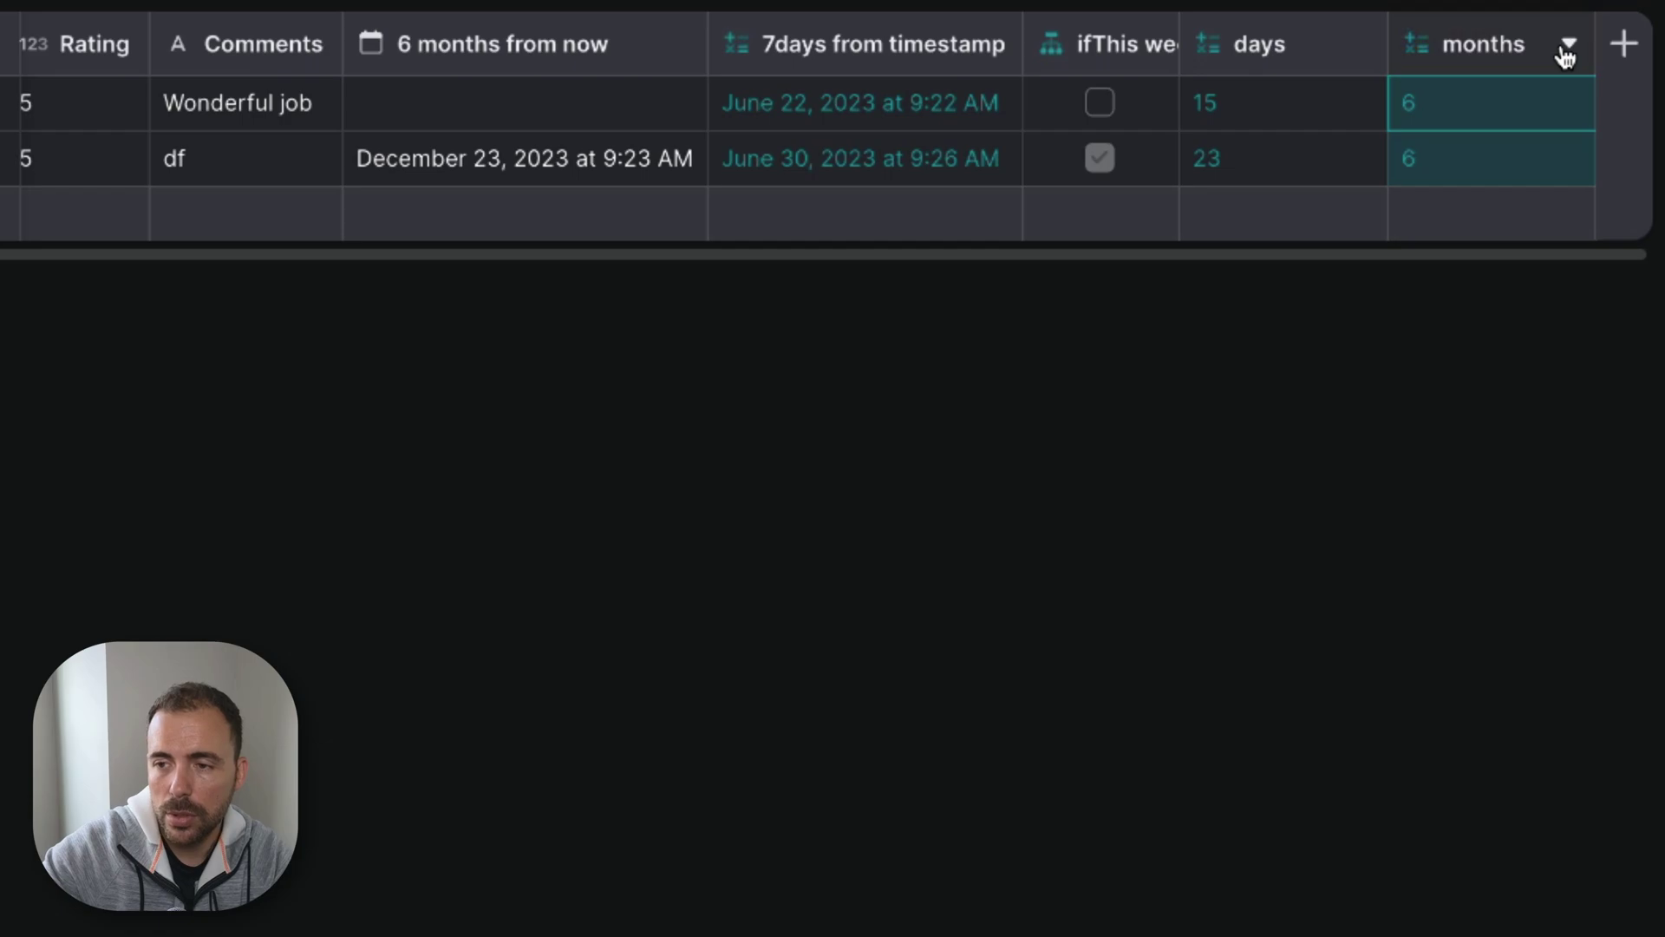
Step: Duplicate the months column as "years" with the formula year(time), save it, and check the years and months values
click(1565, 52)
click(1478, 161)
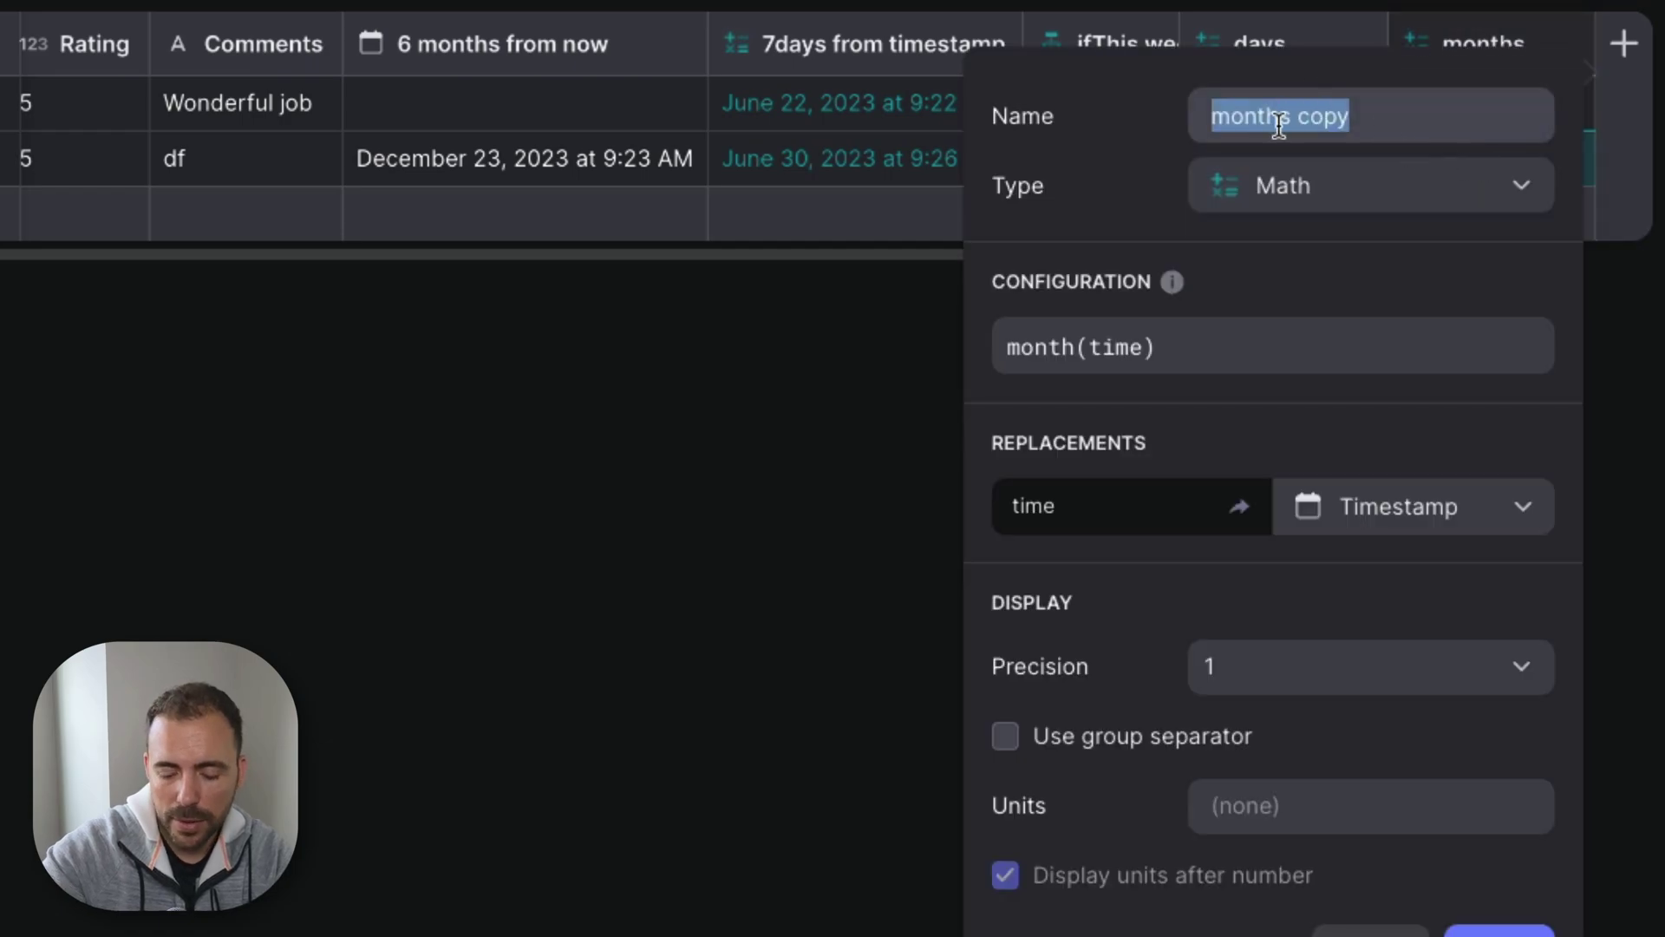
text(years)
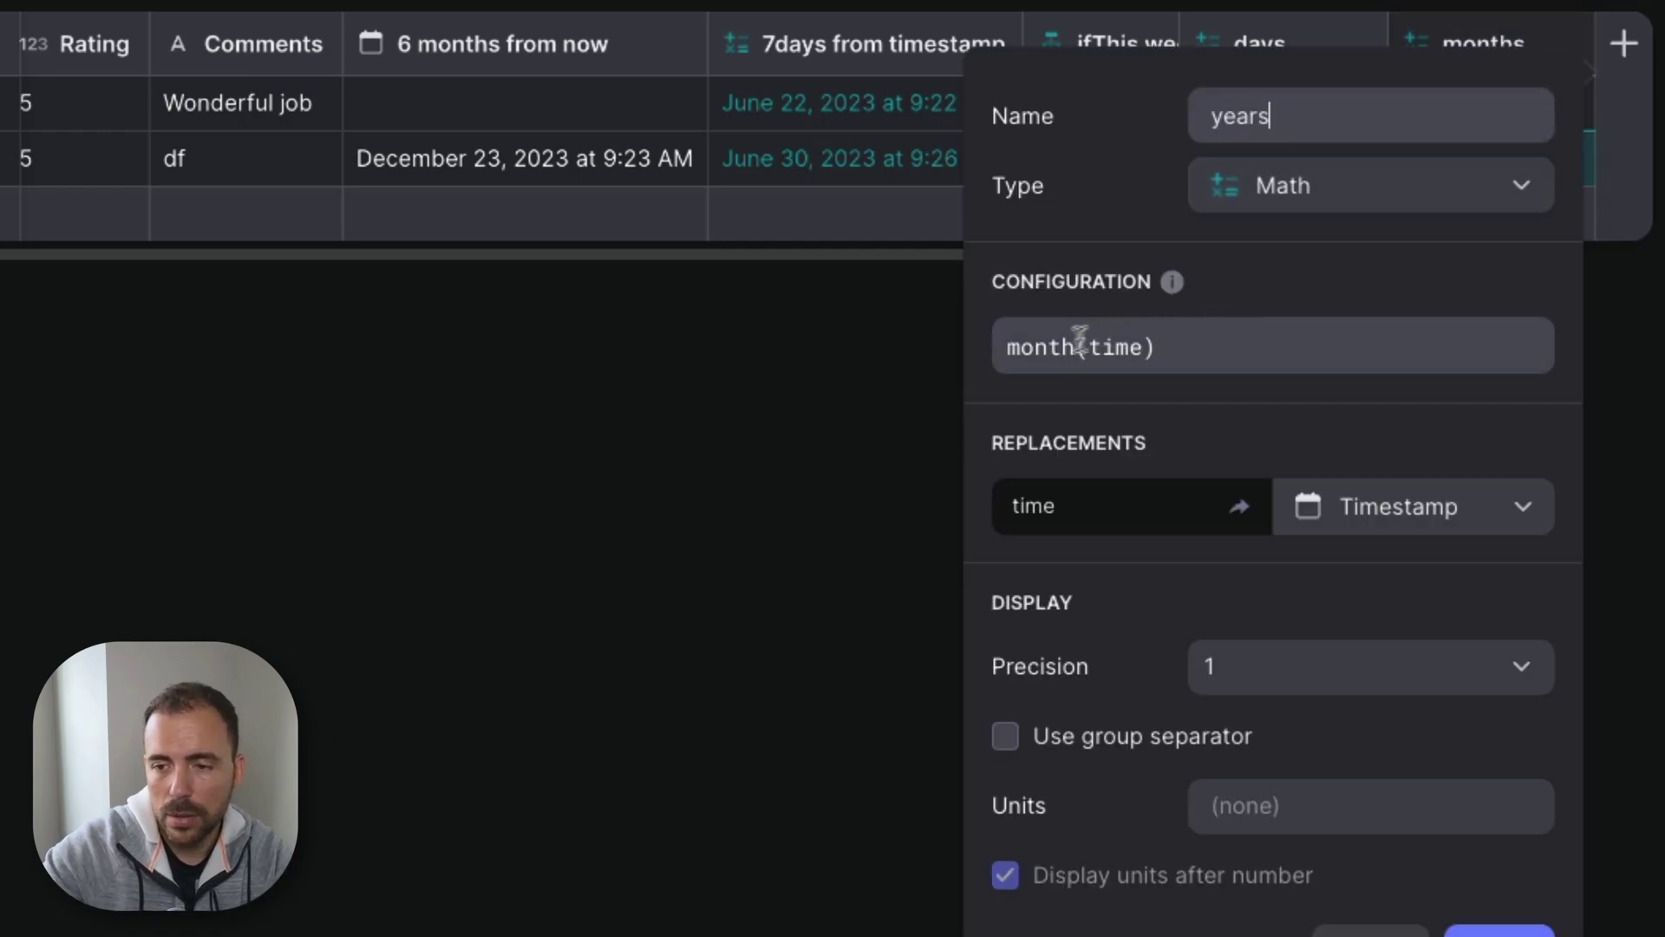
double_click(1028, 345)
text(year)
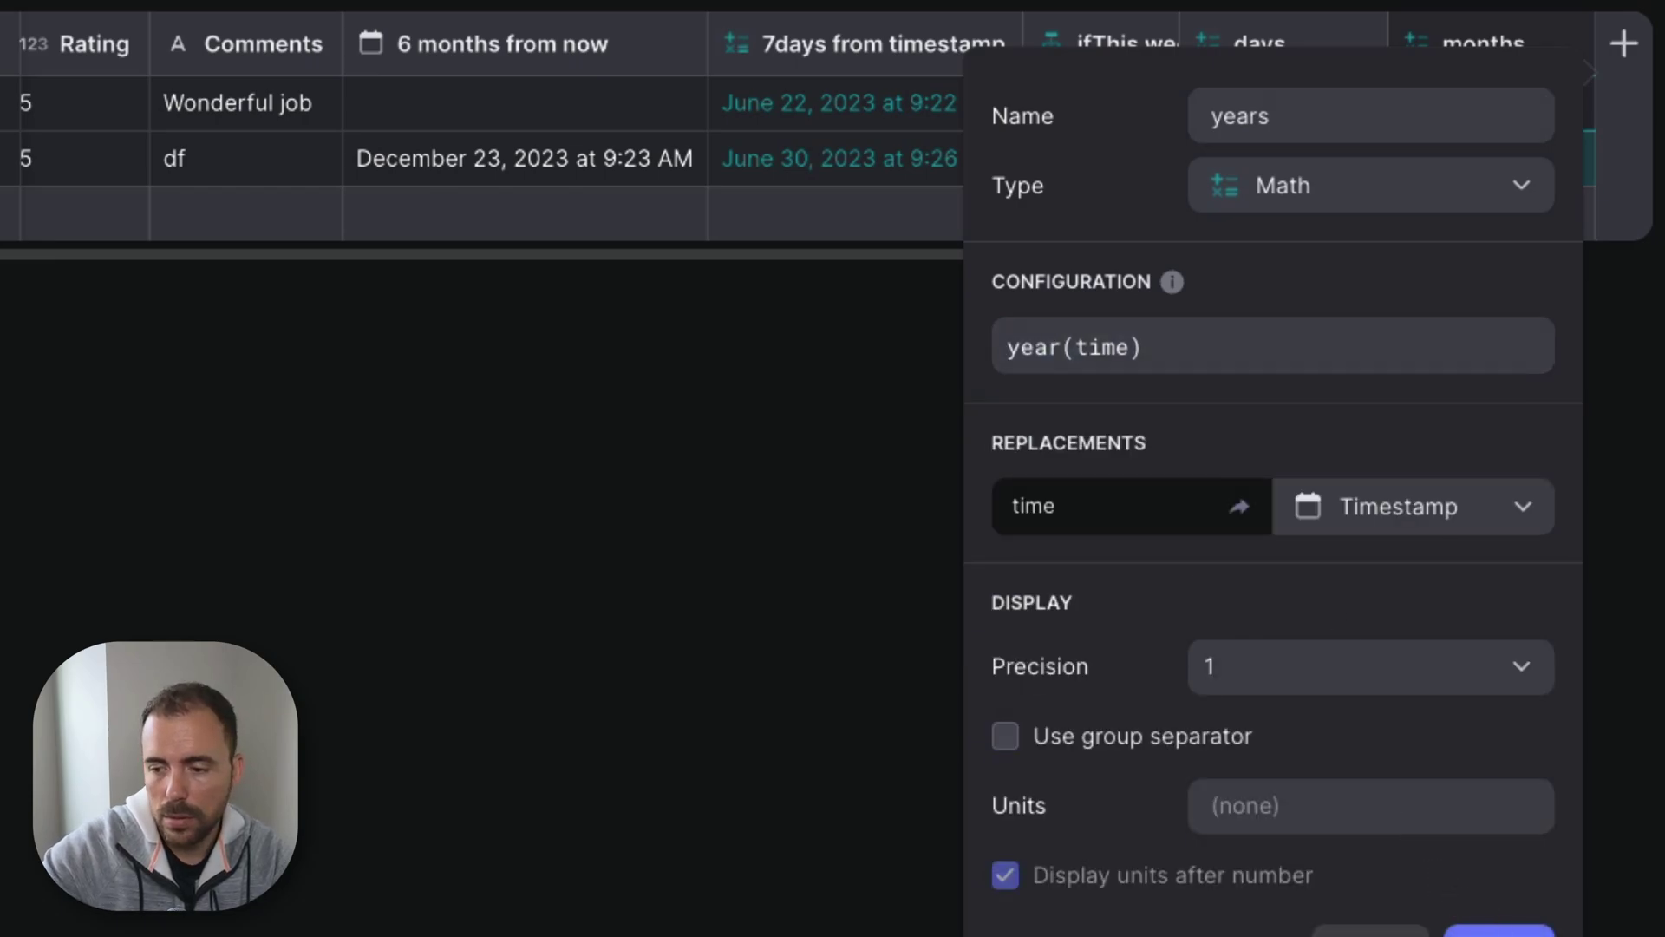
key(Return)
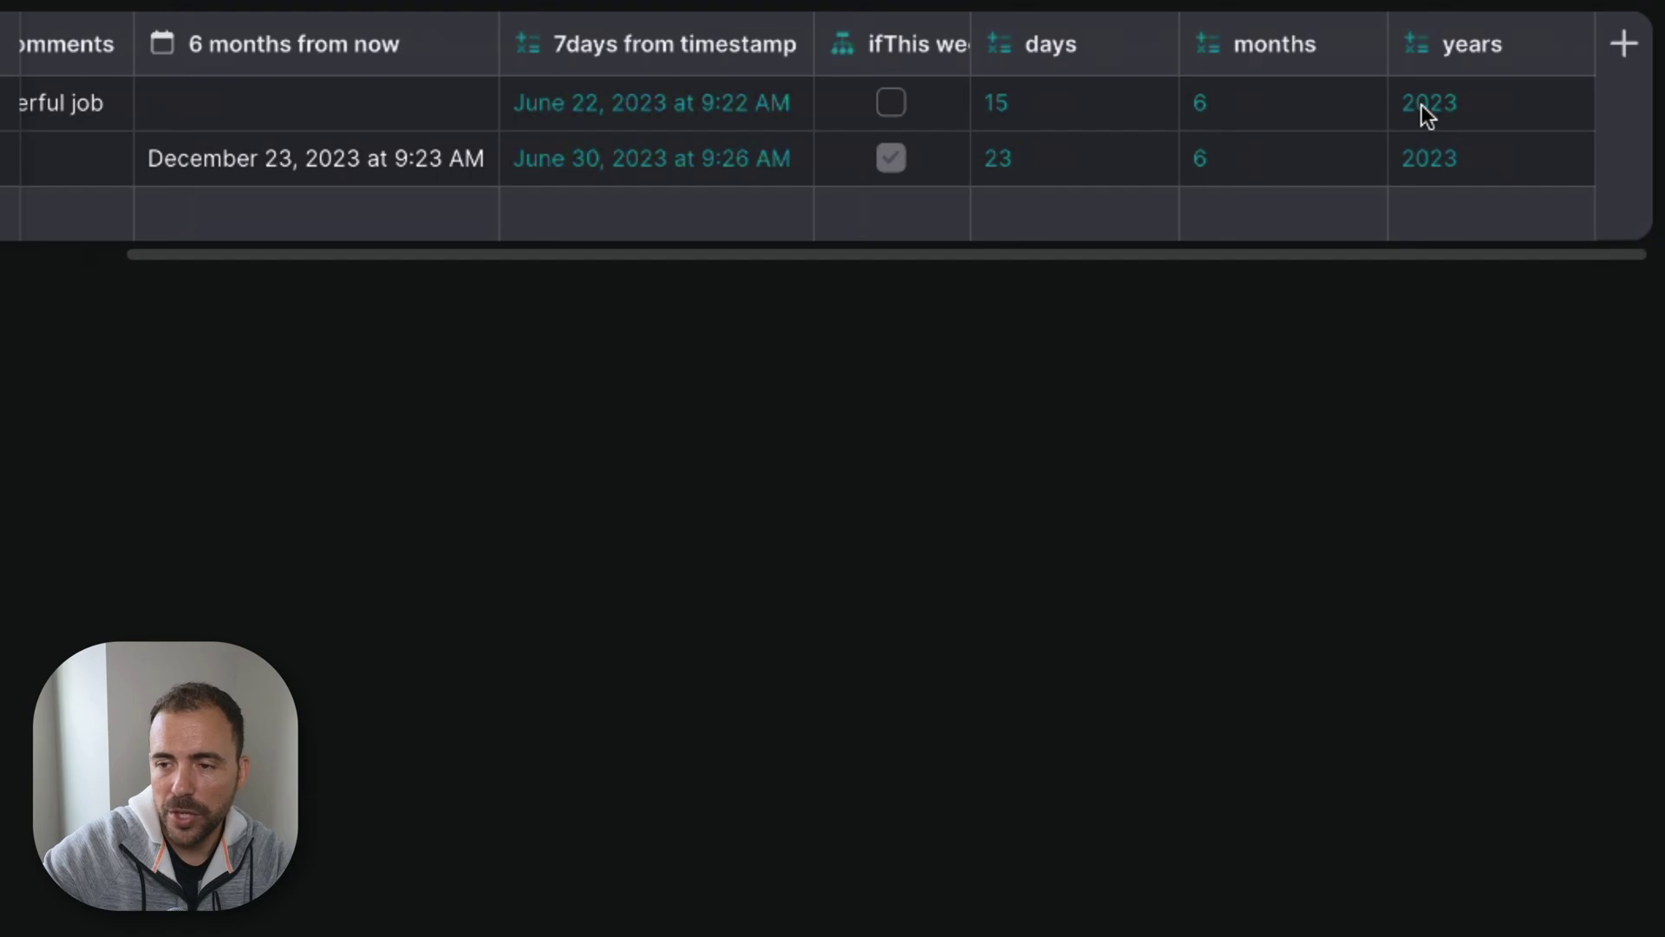
drag(1422, 106, 1422, 153)
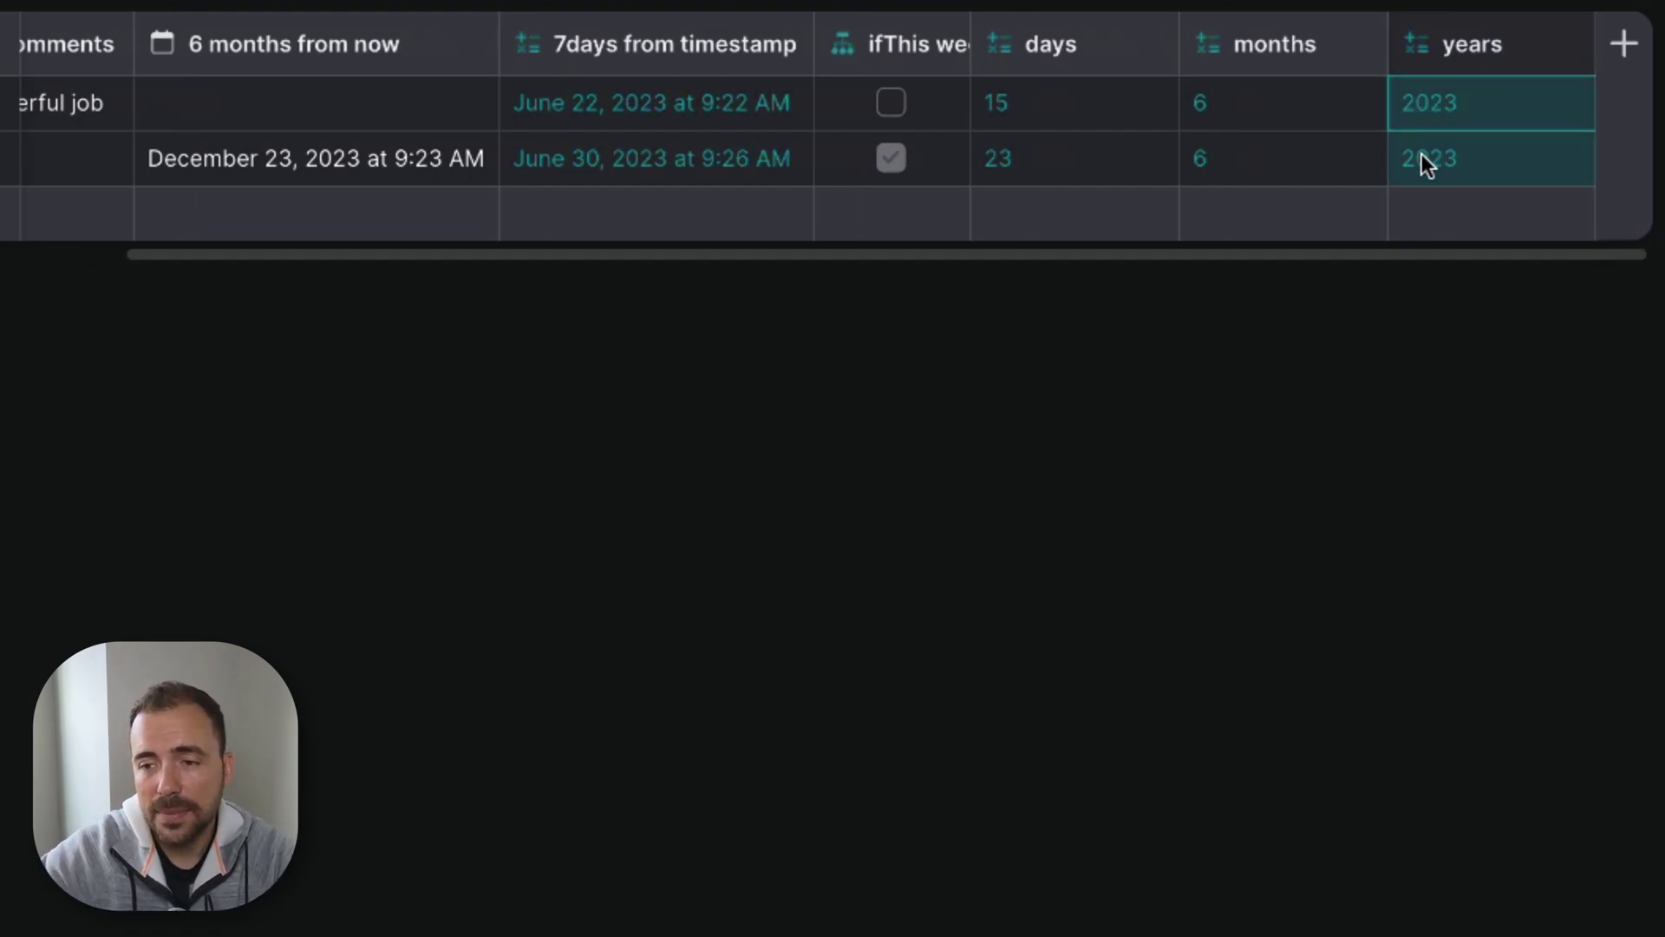
drag(1261, 109, 1263, 172)
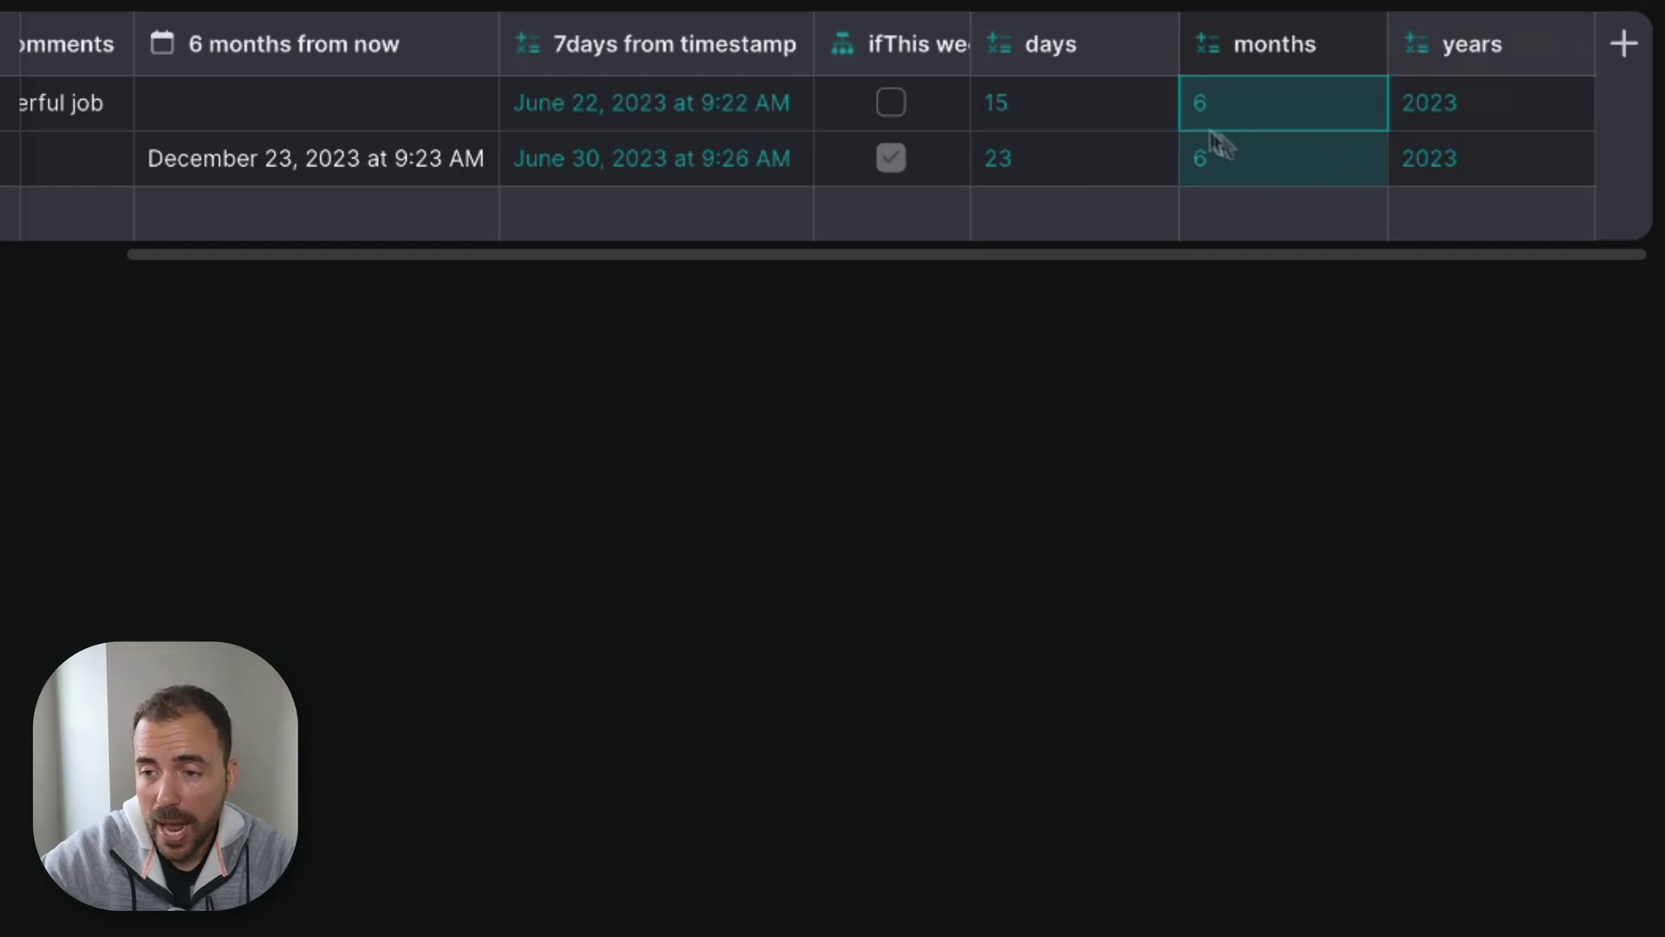
Step: Add a Math column named "months+6" with the formula months+6, with months replaced by the months column
click(1624, 43)
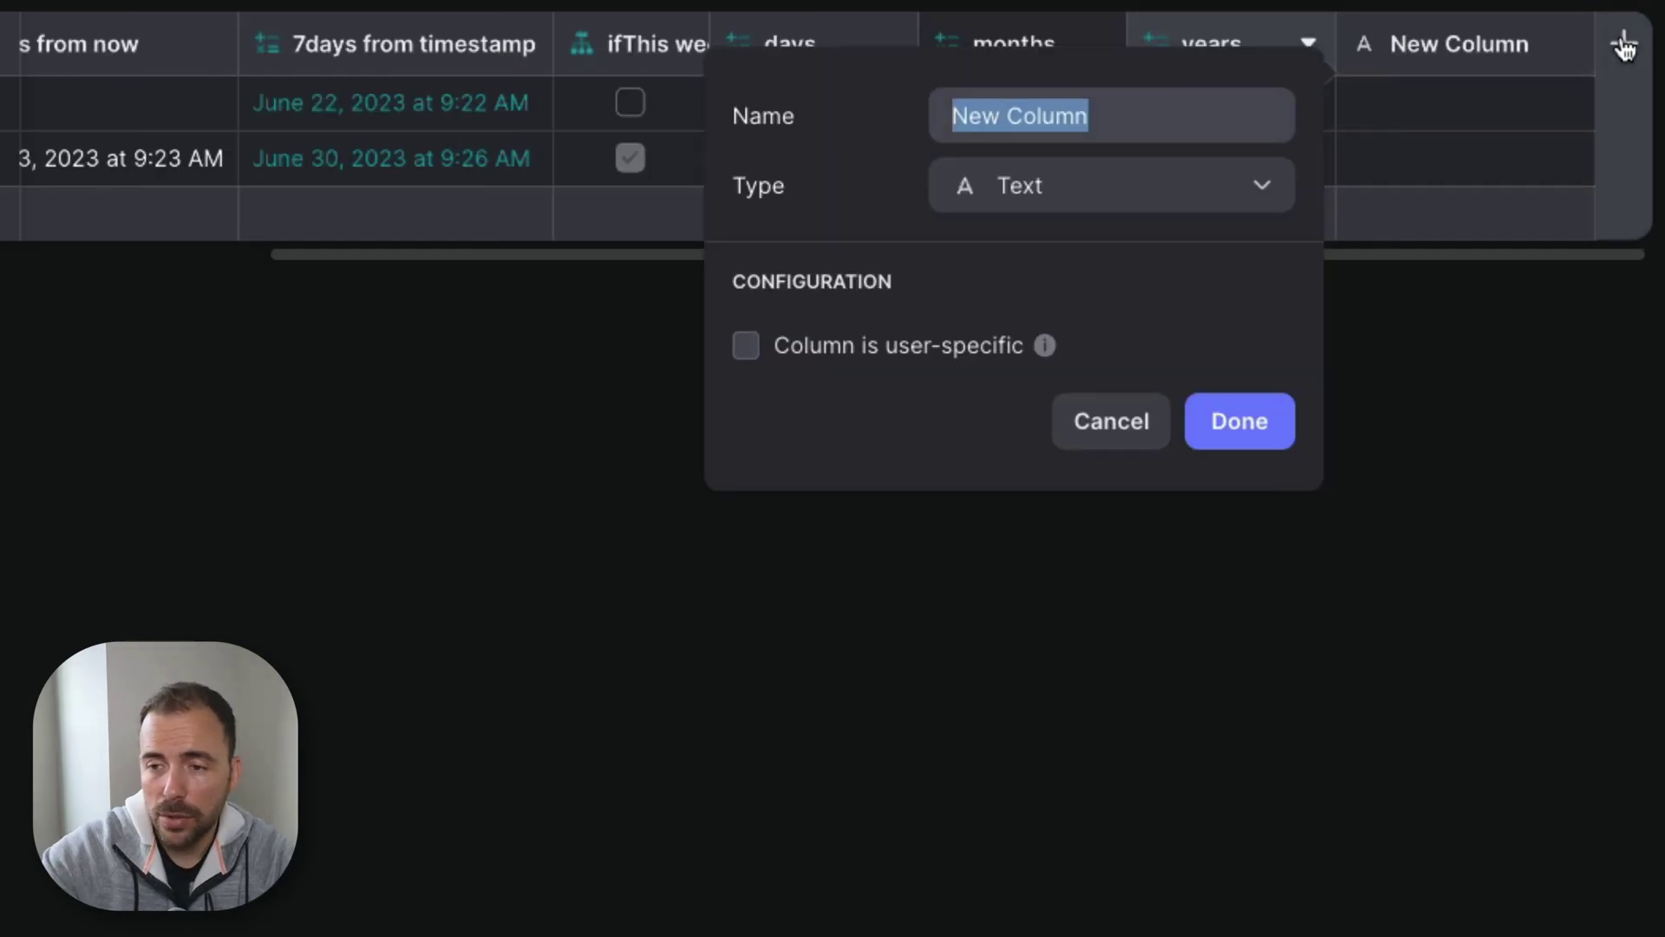
text(months+6)
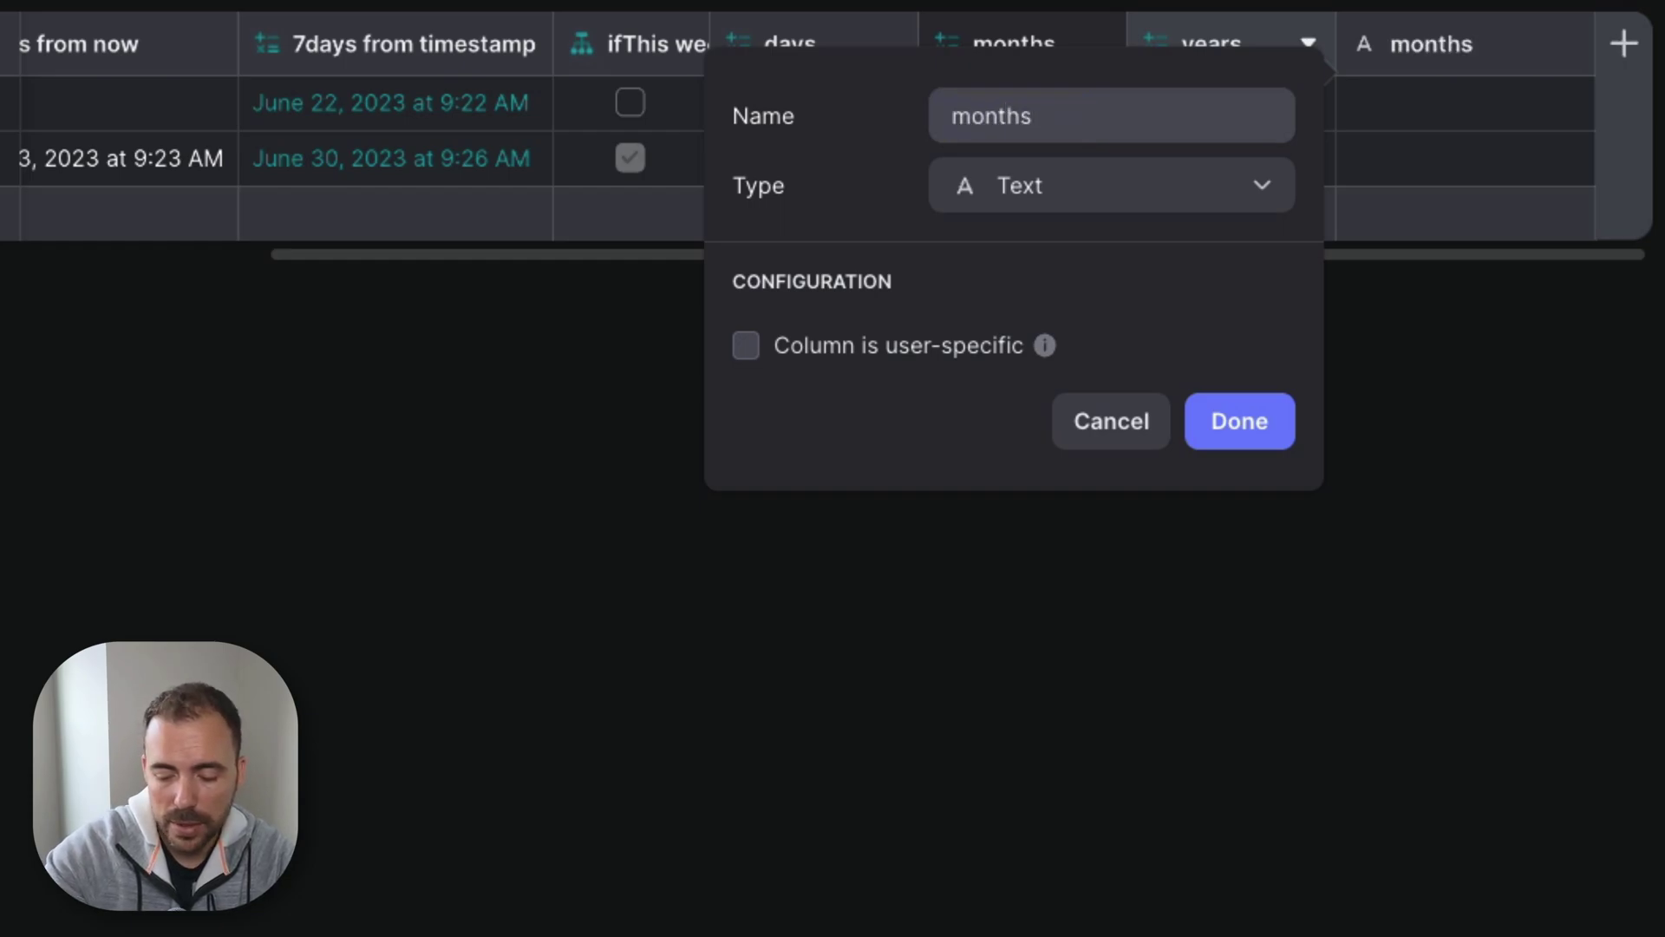
click(1110, 186)
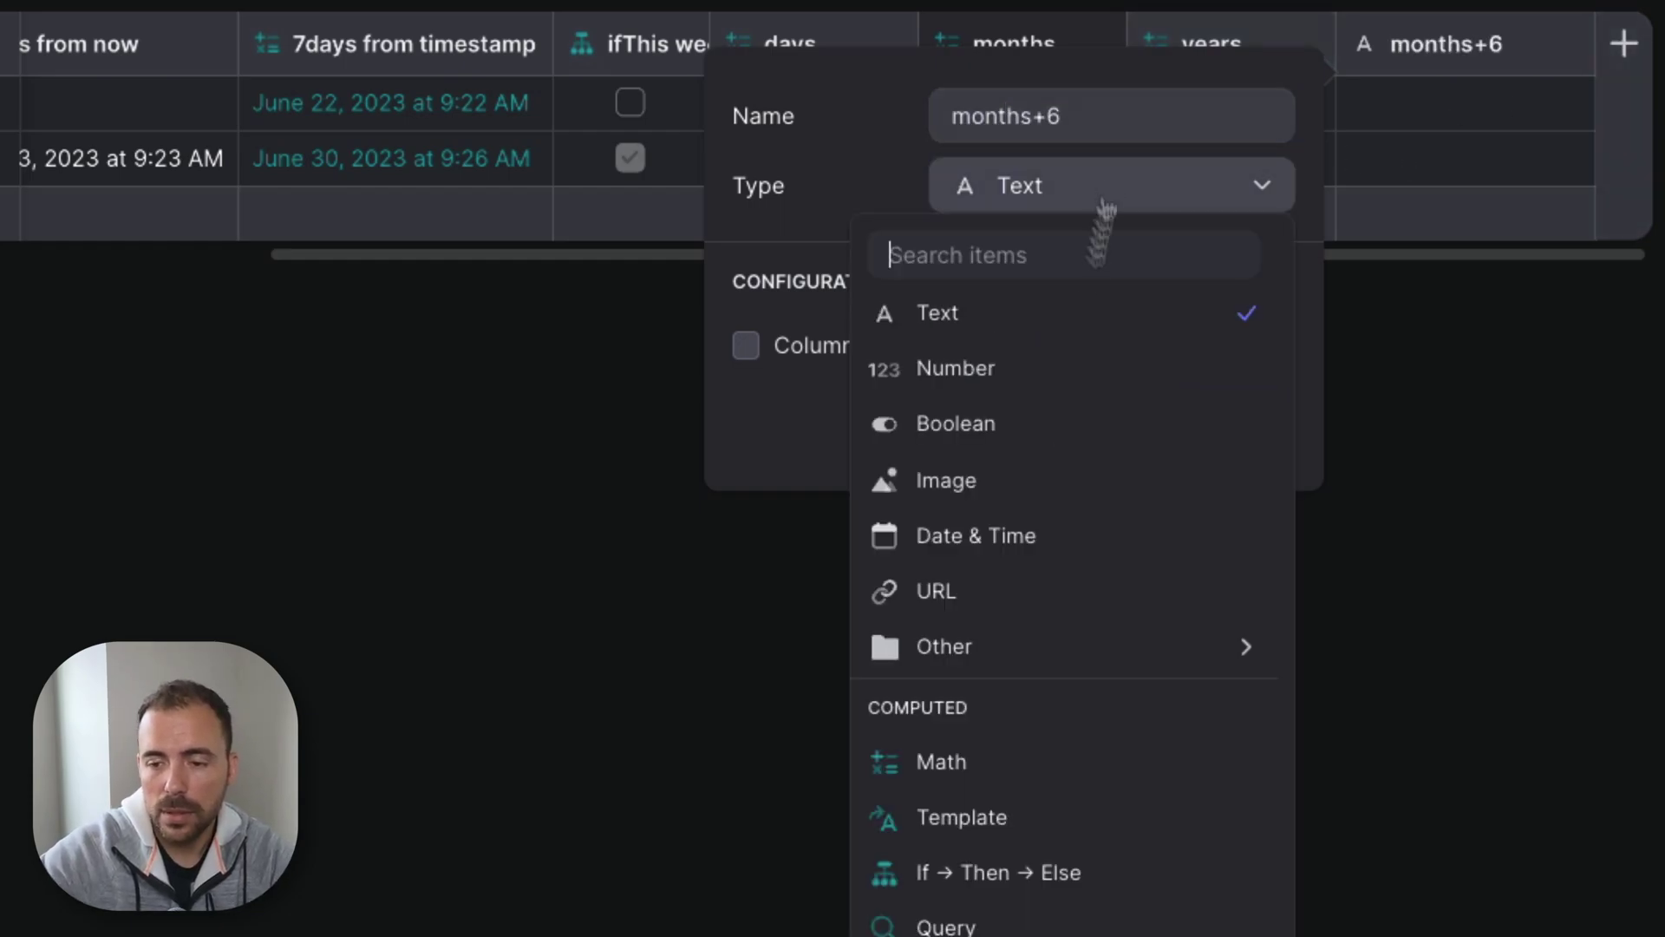
click(1033, 758)
click(997, 338)
text(month)
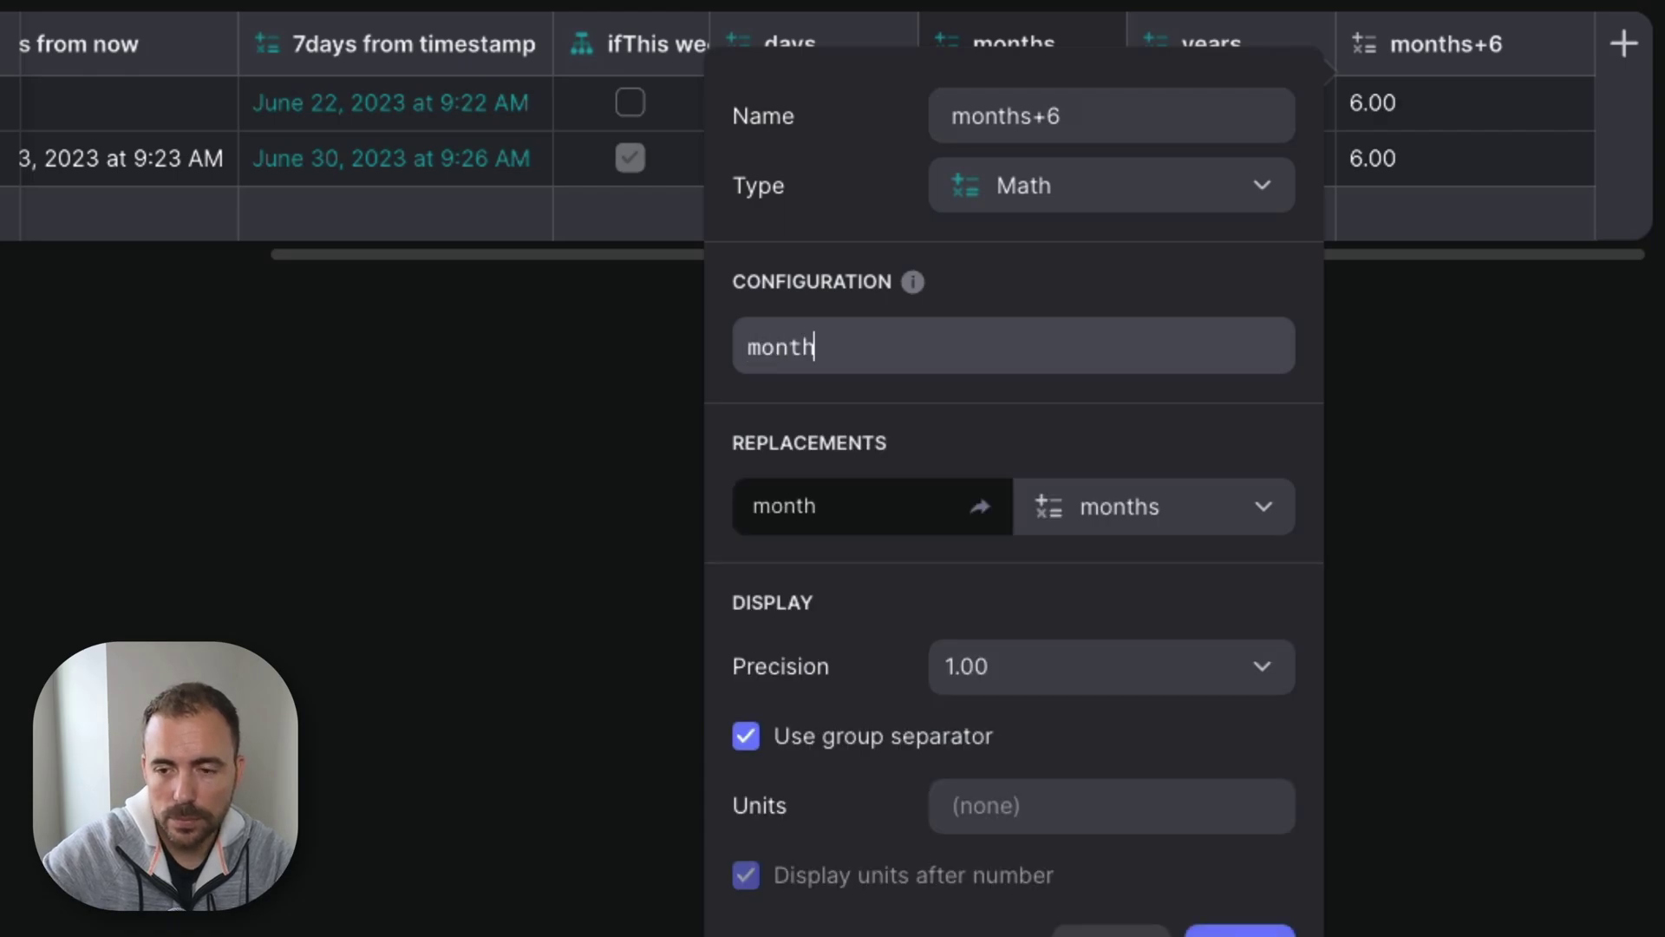
text(s+6)
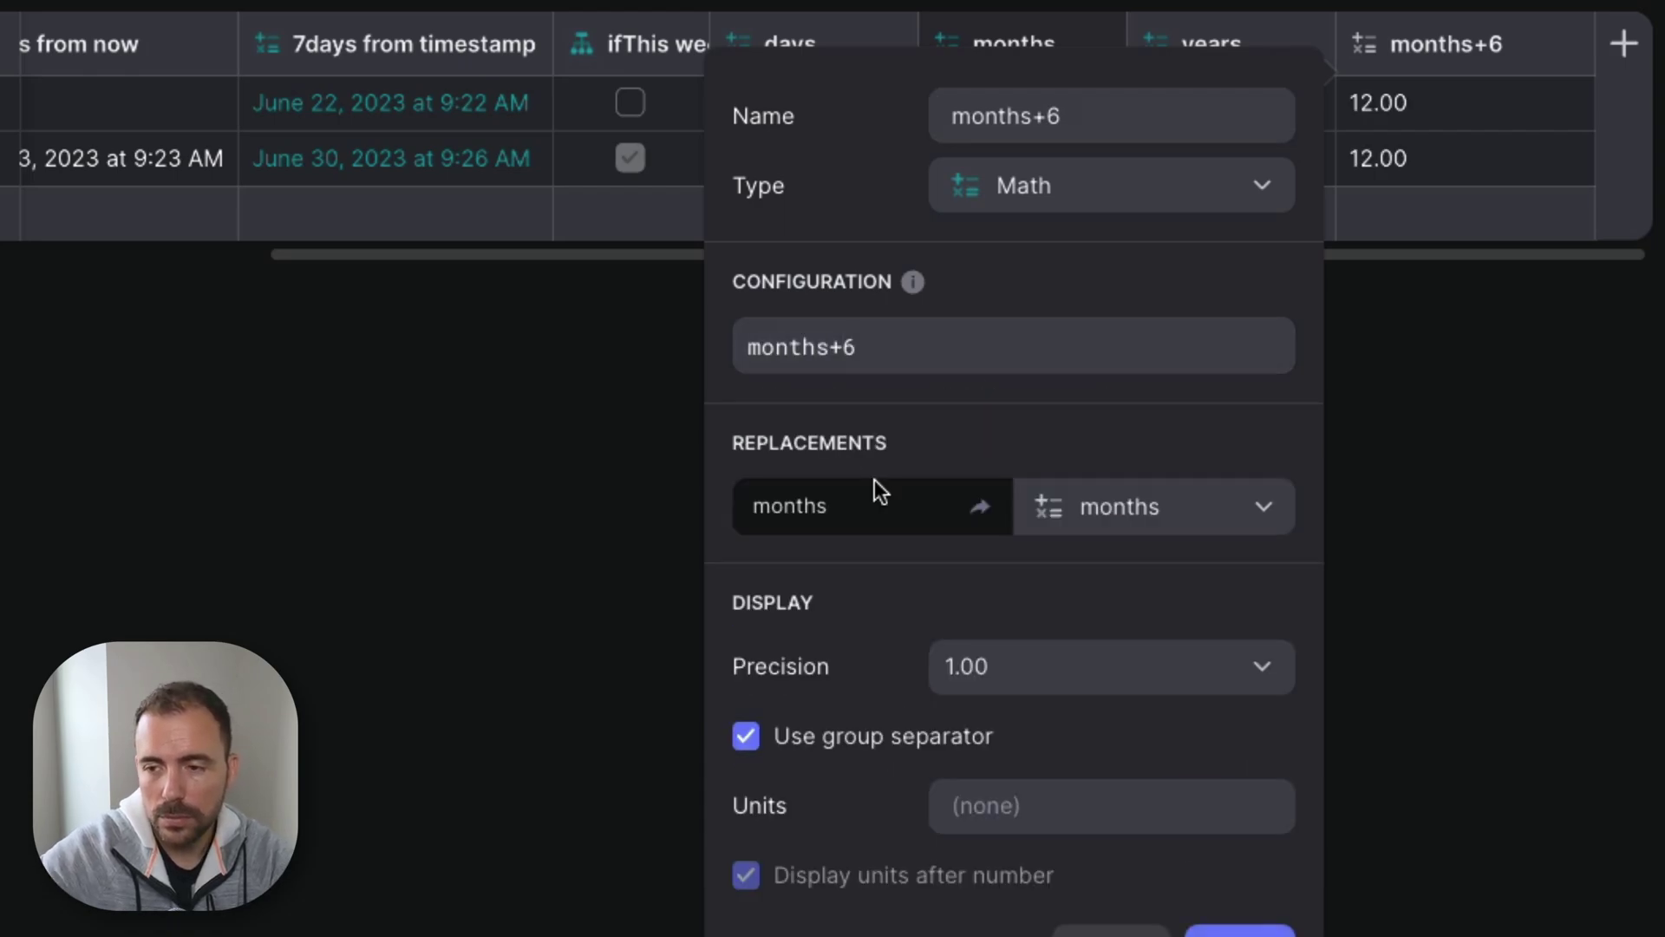
Step: Set the months+6 column's precision to 1 without a group separator, save it, and check its values
click(1026, 690)
click(997, 728)
click(948, 737)
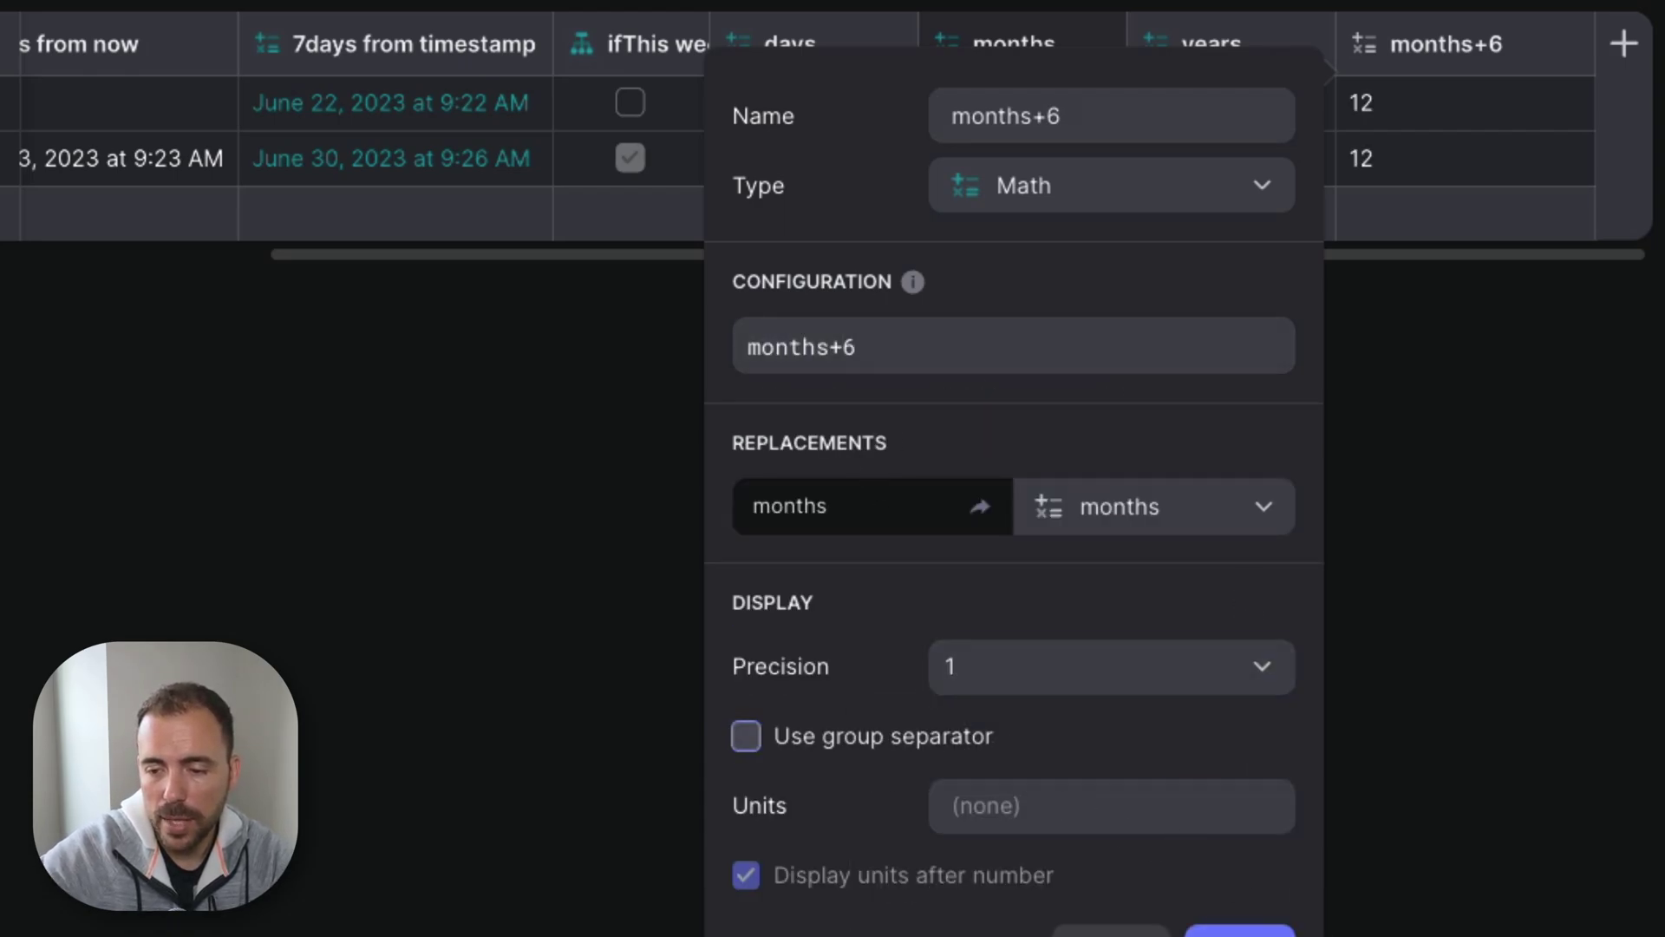
click(1249, 930)
drag(1461, 100, 1455, 173)
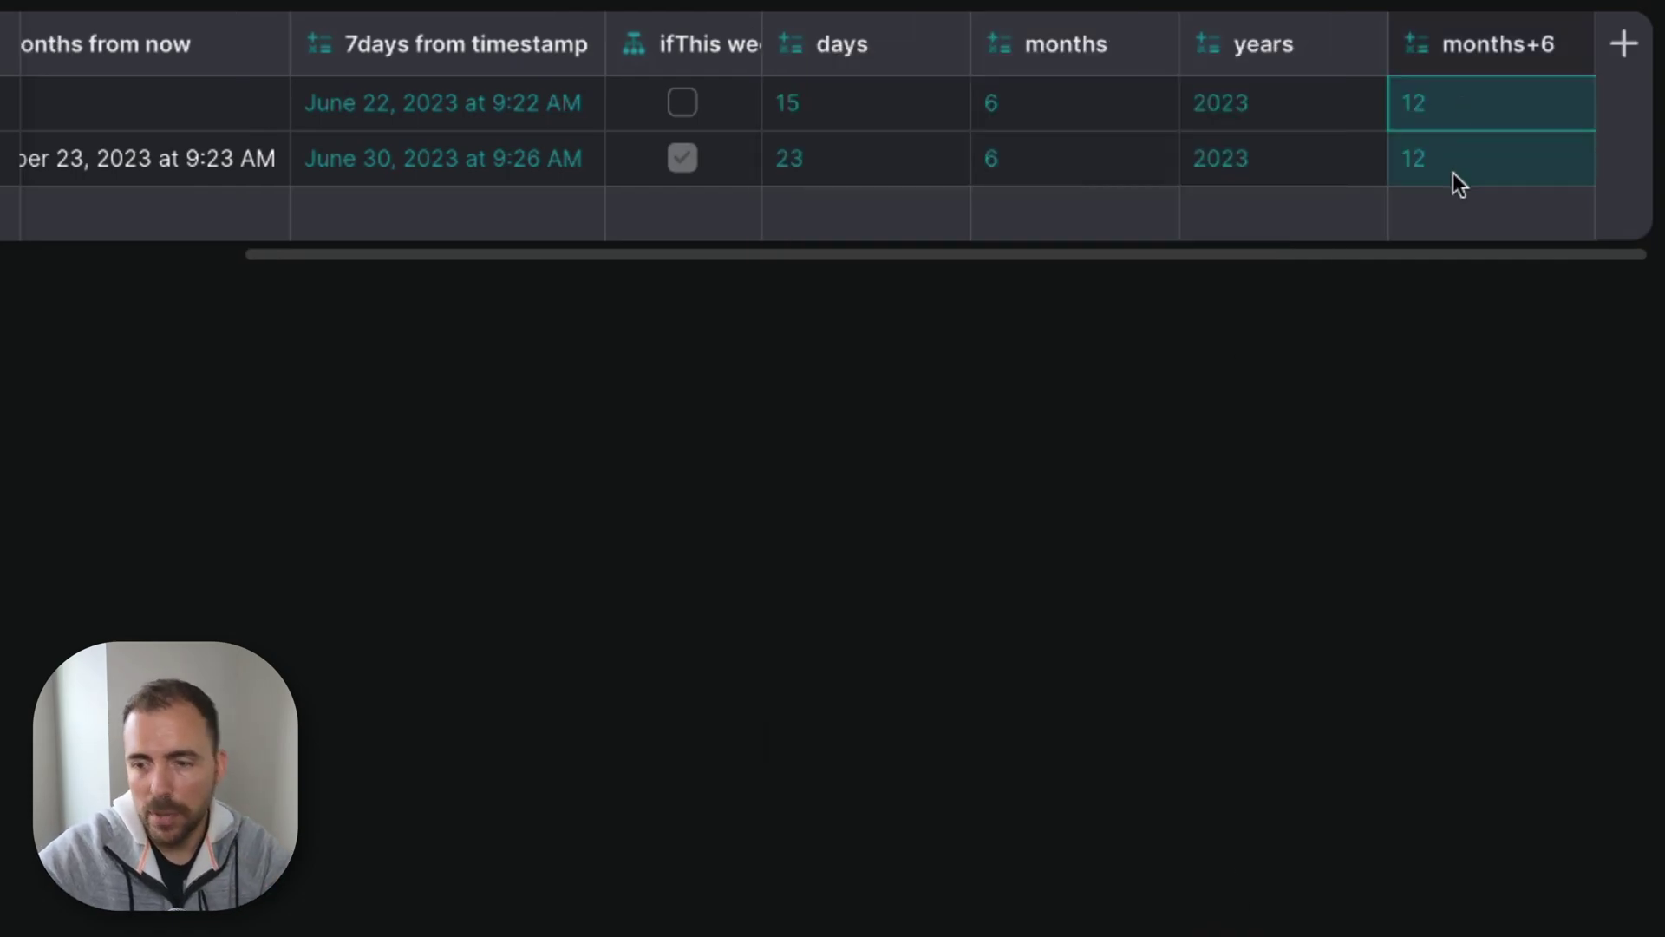
key(Escape)
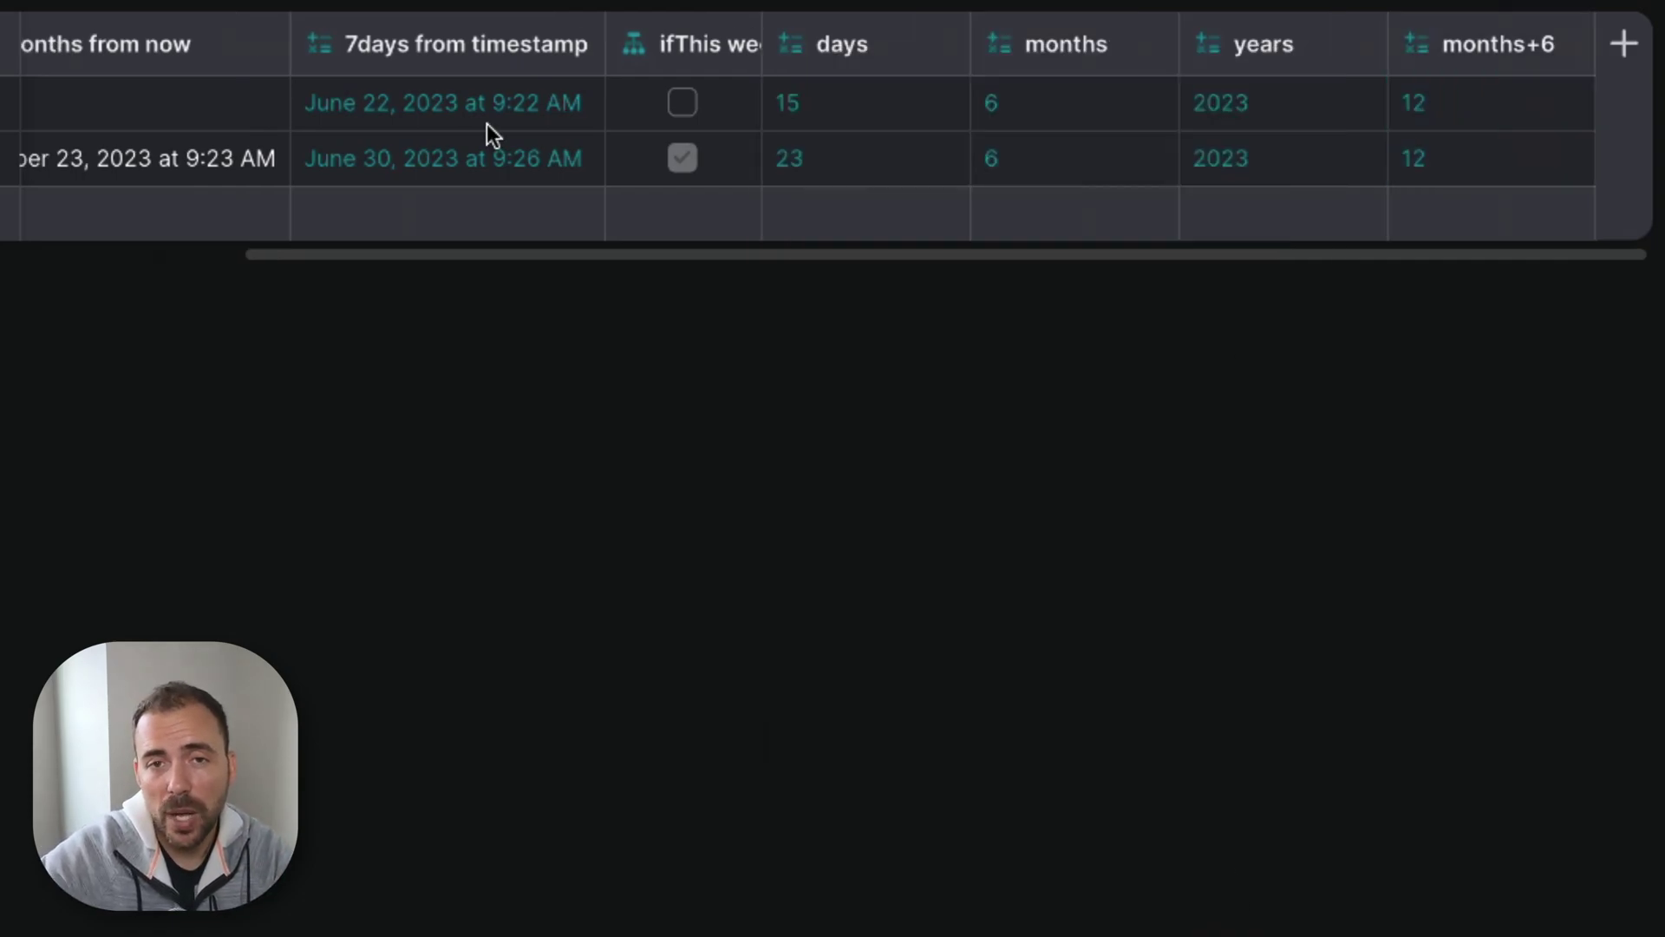
Step: Change the month of the first row's Timestamp to July, making it July 15, 2023 at 9:22 AM
scroll(486, 123, left, 10)
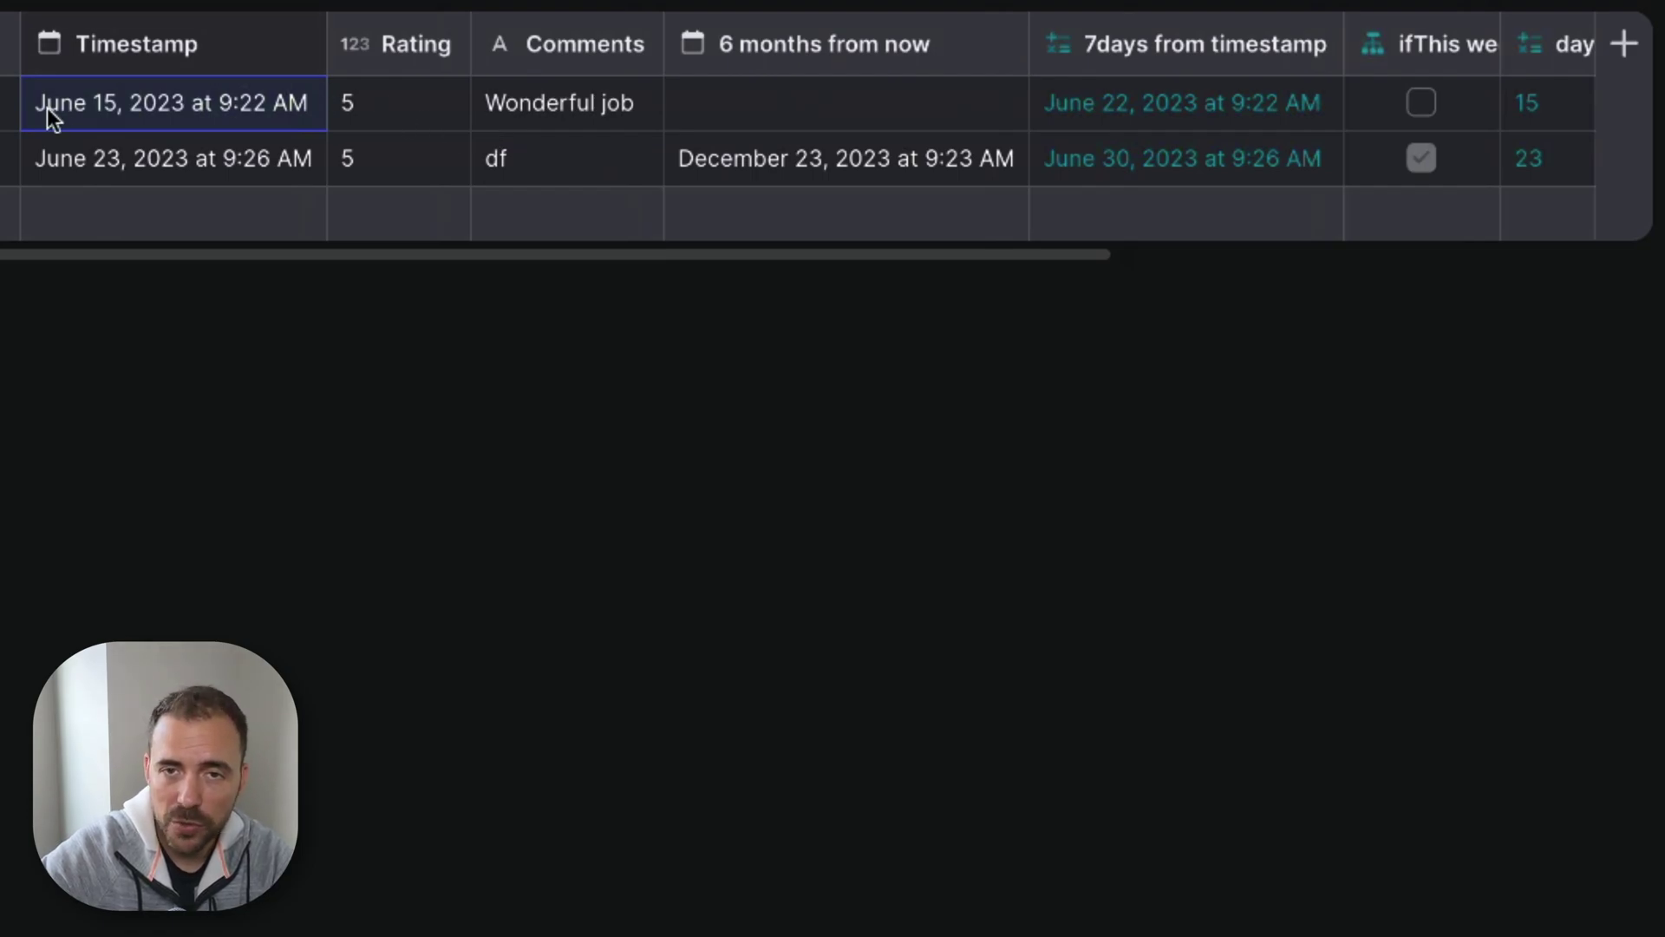
scroll(417, 160, right, 10)
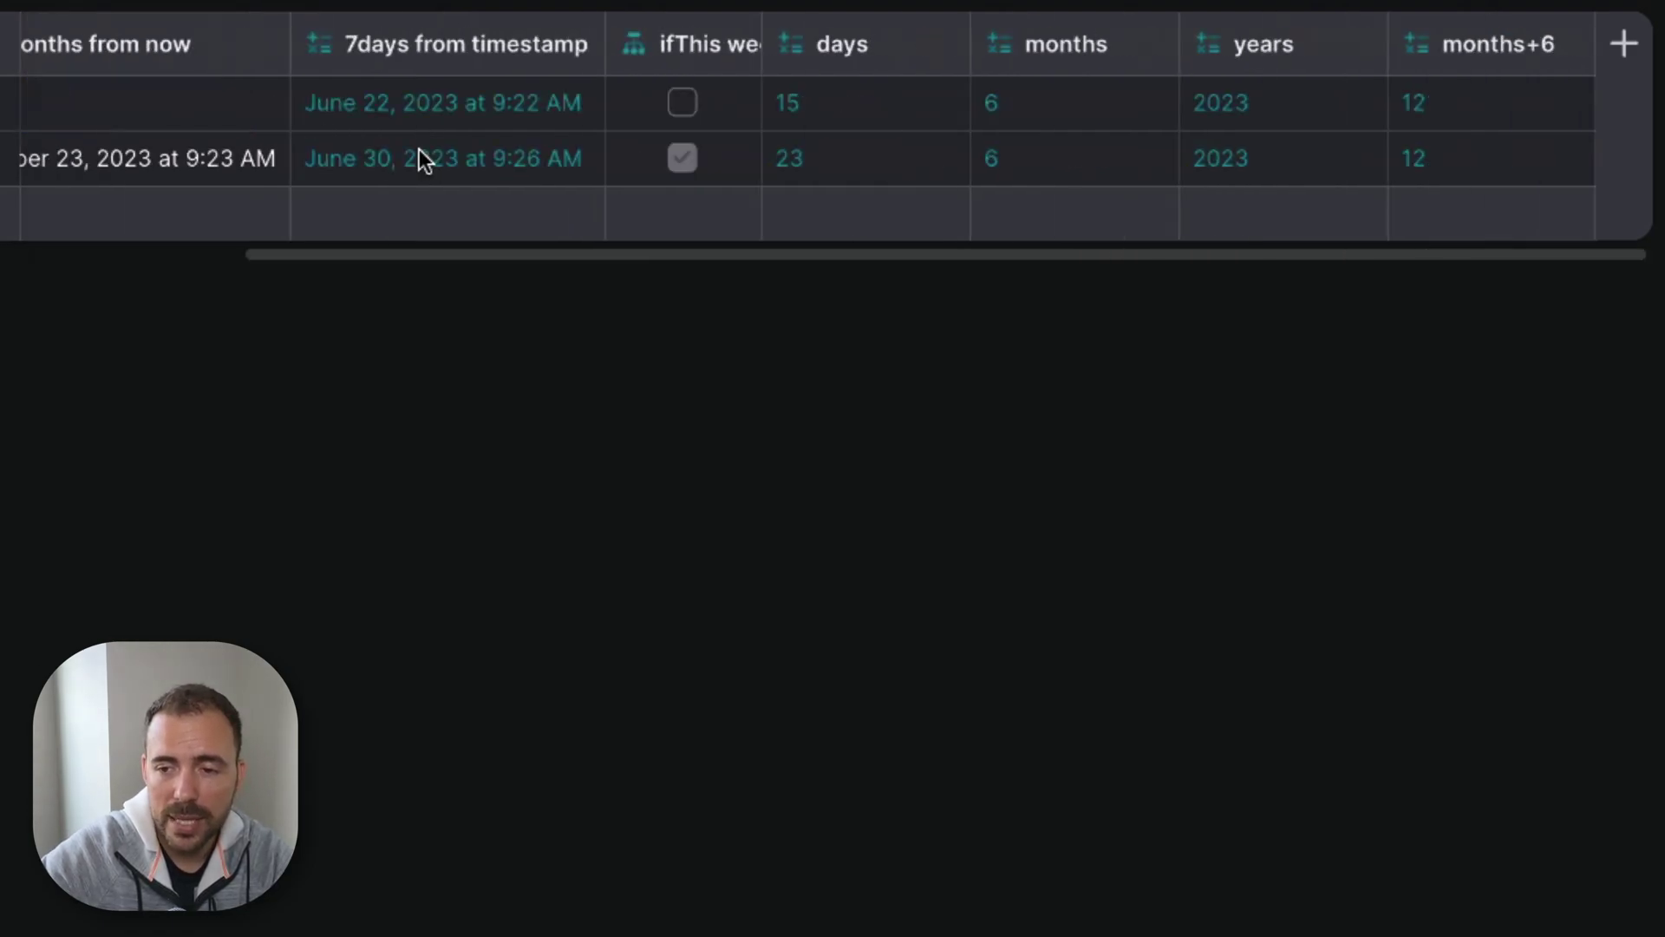
click(1454, 120)
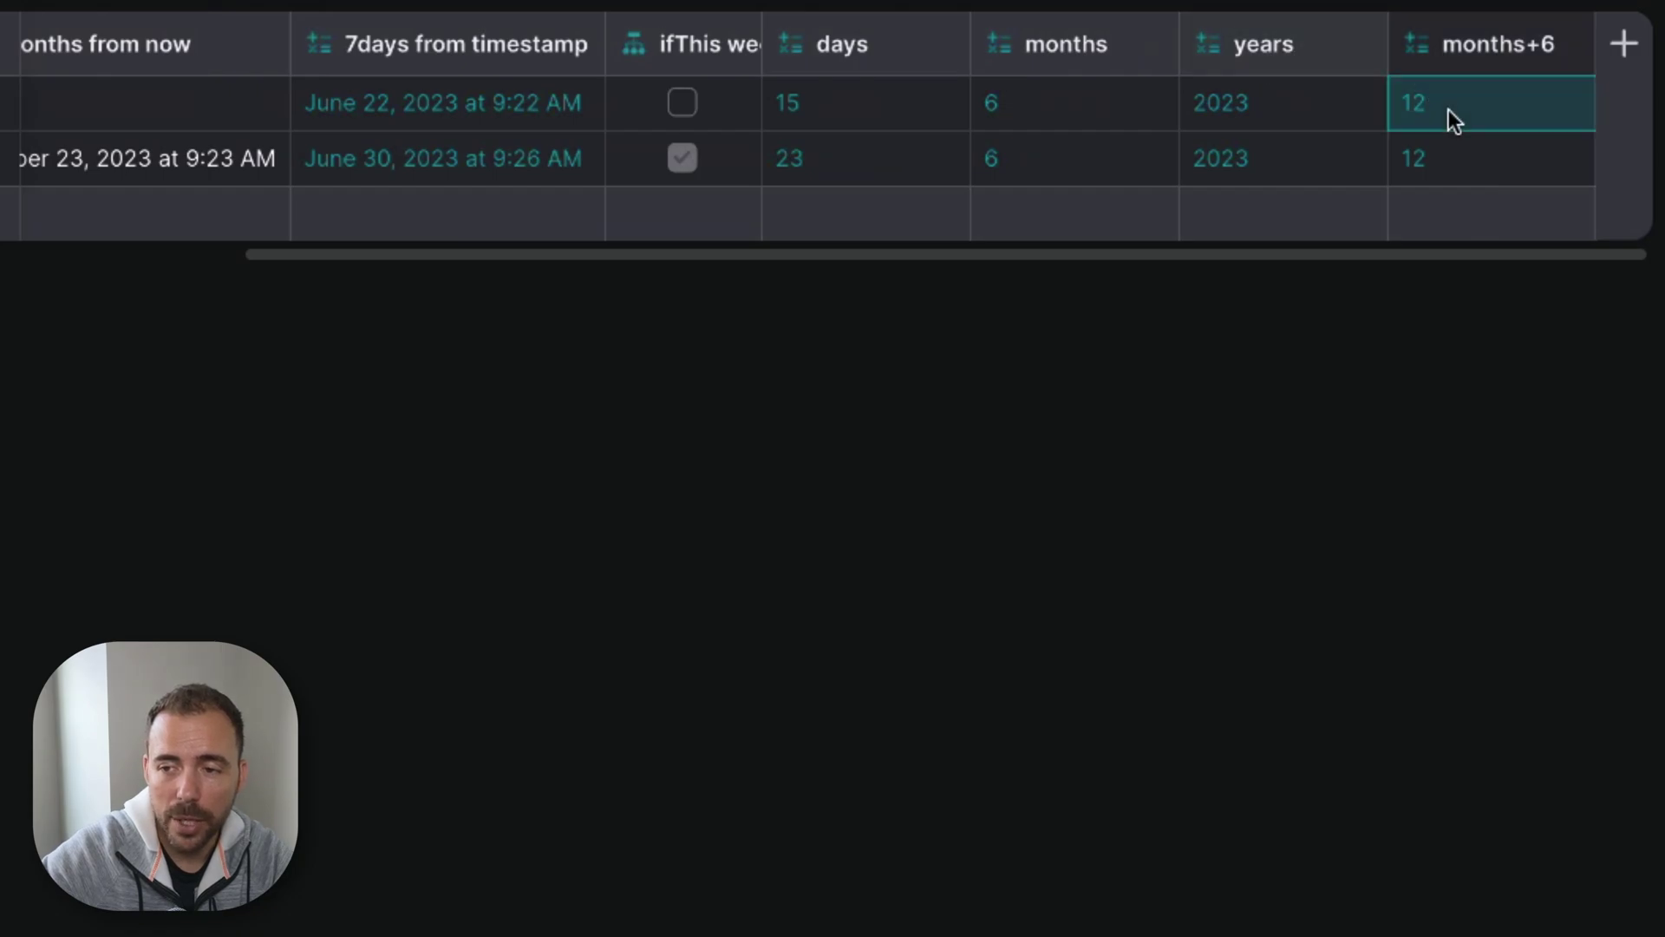
scroll(1454, 120, left, 10)
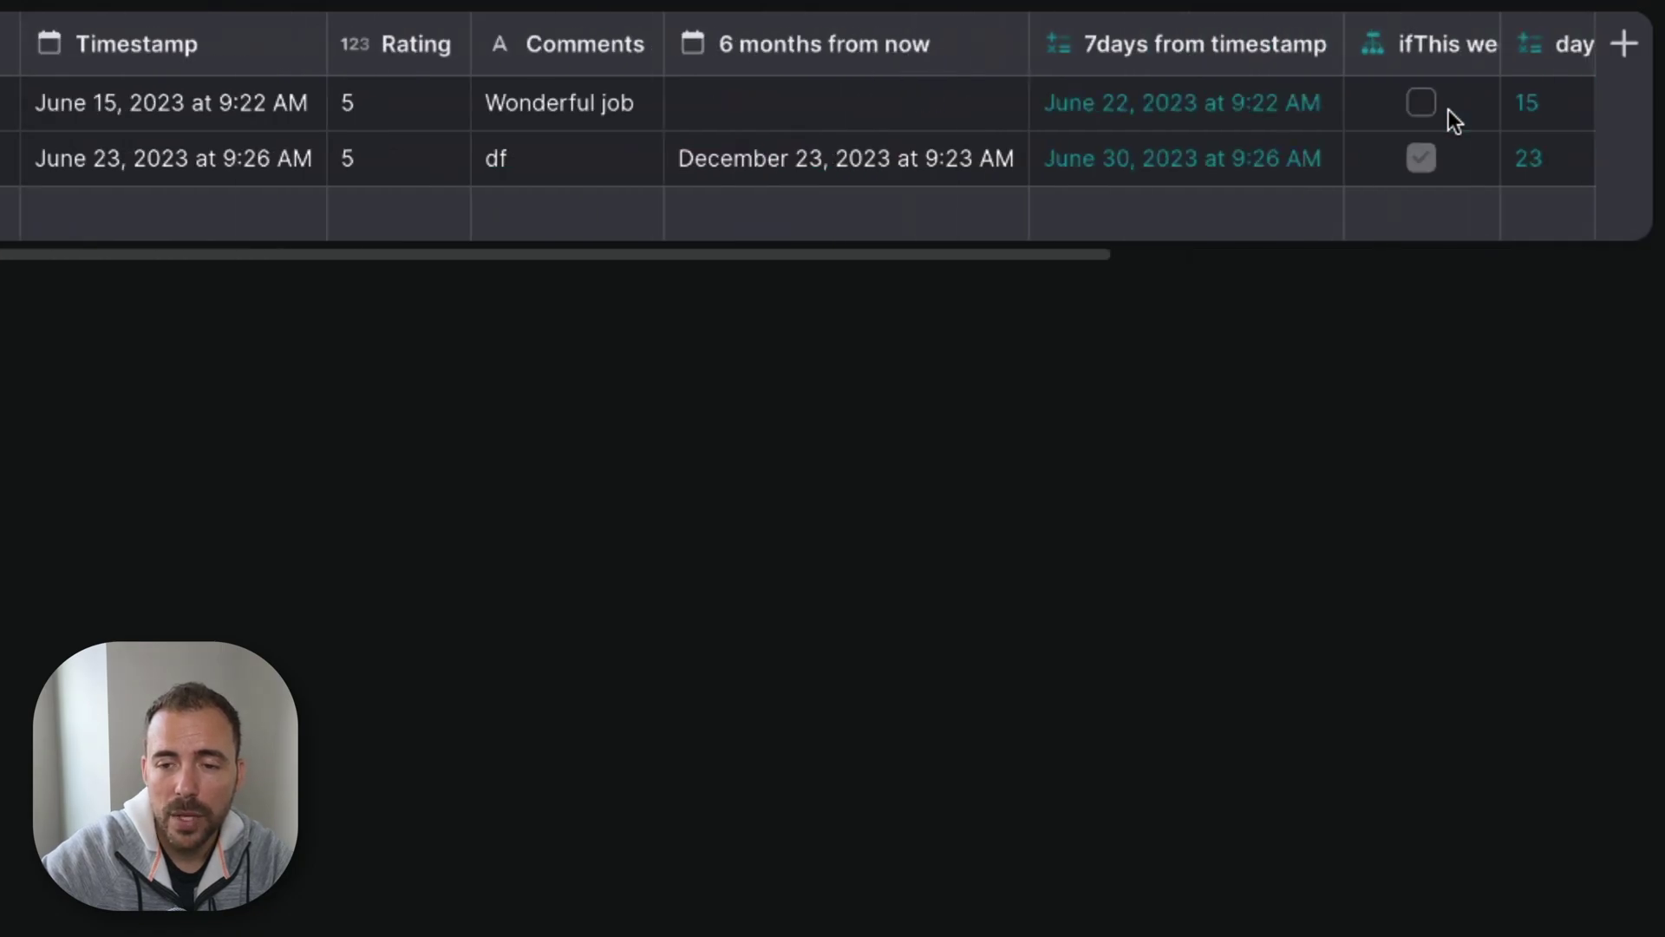
double_click(55, 112)
click(47, 103)
key(BackSpace)
text(7)
key(Return)
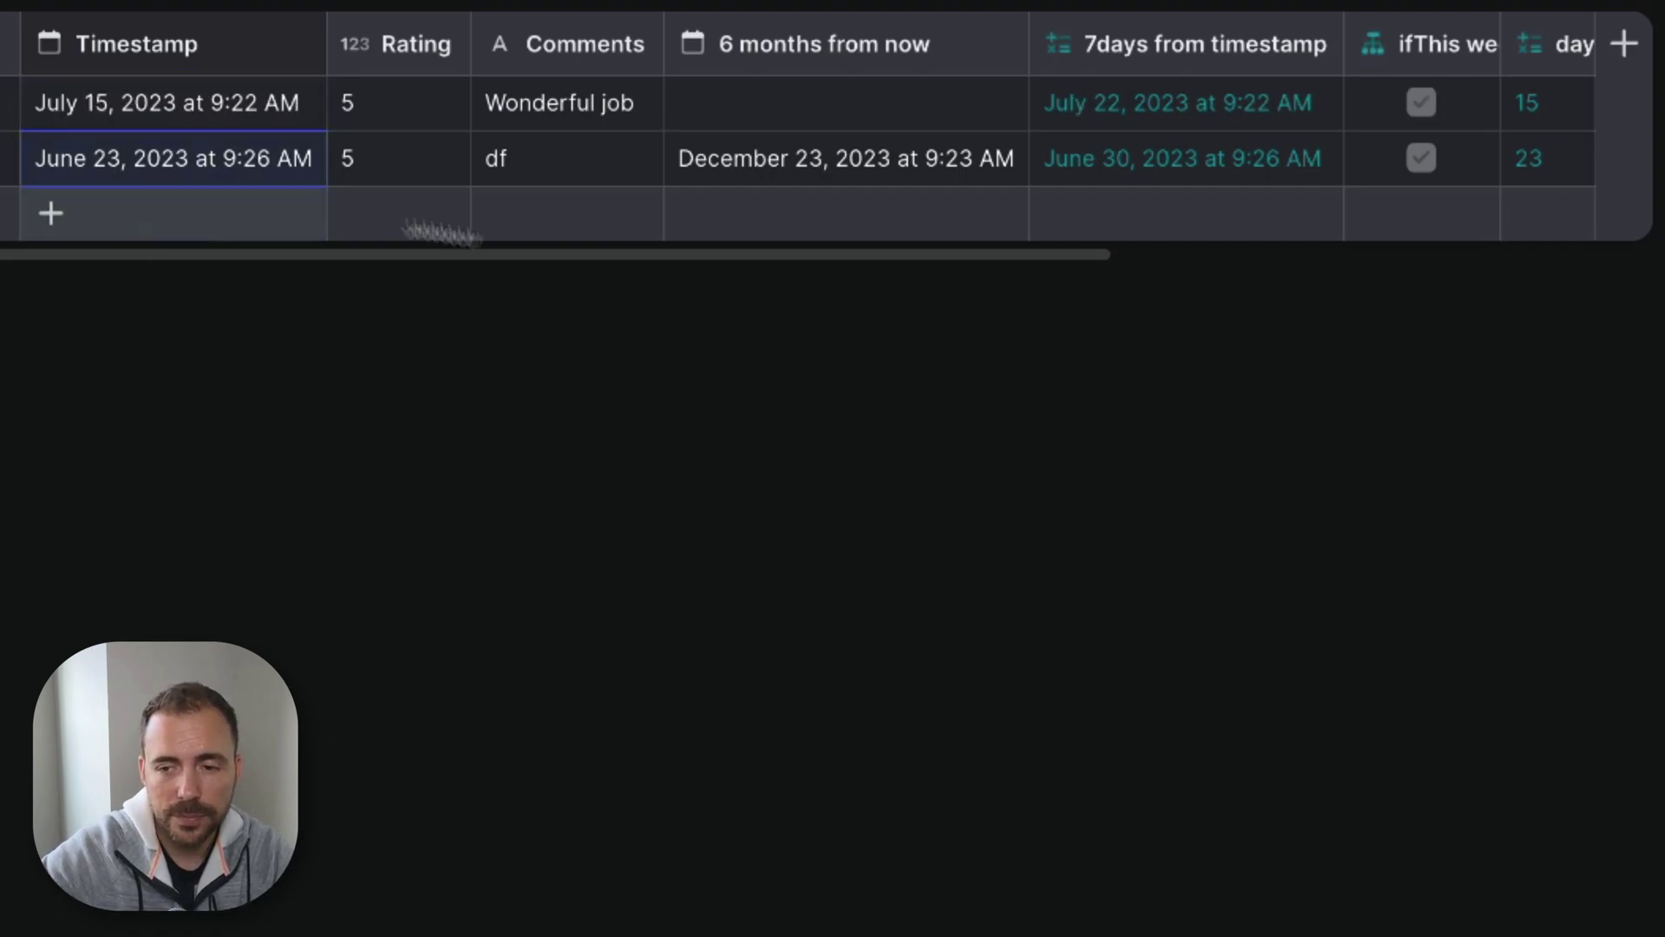
Step: Examine how the first row's months+6 value relates to its days, months and years values
scroll(684, 112, right, 10)
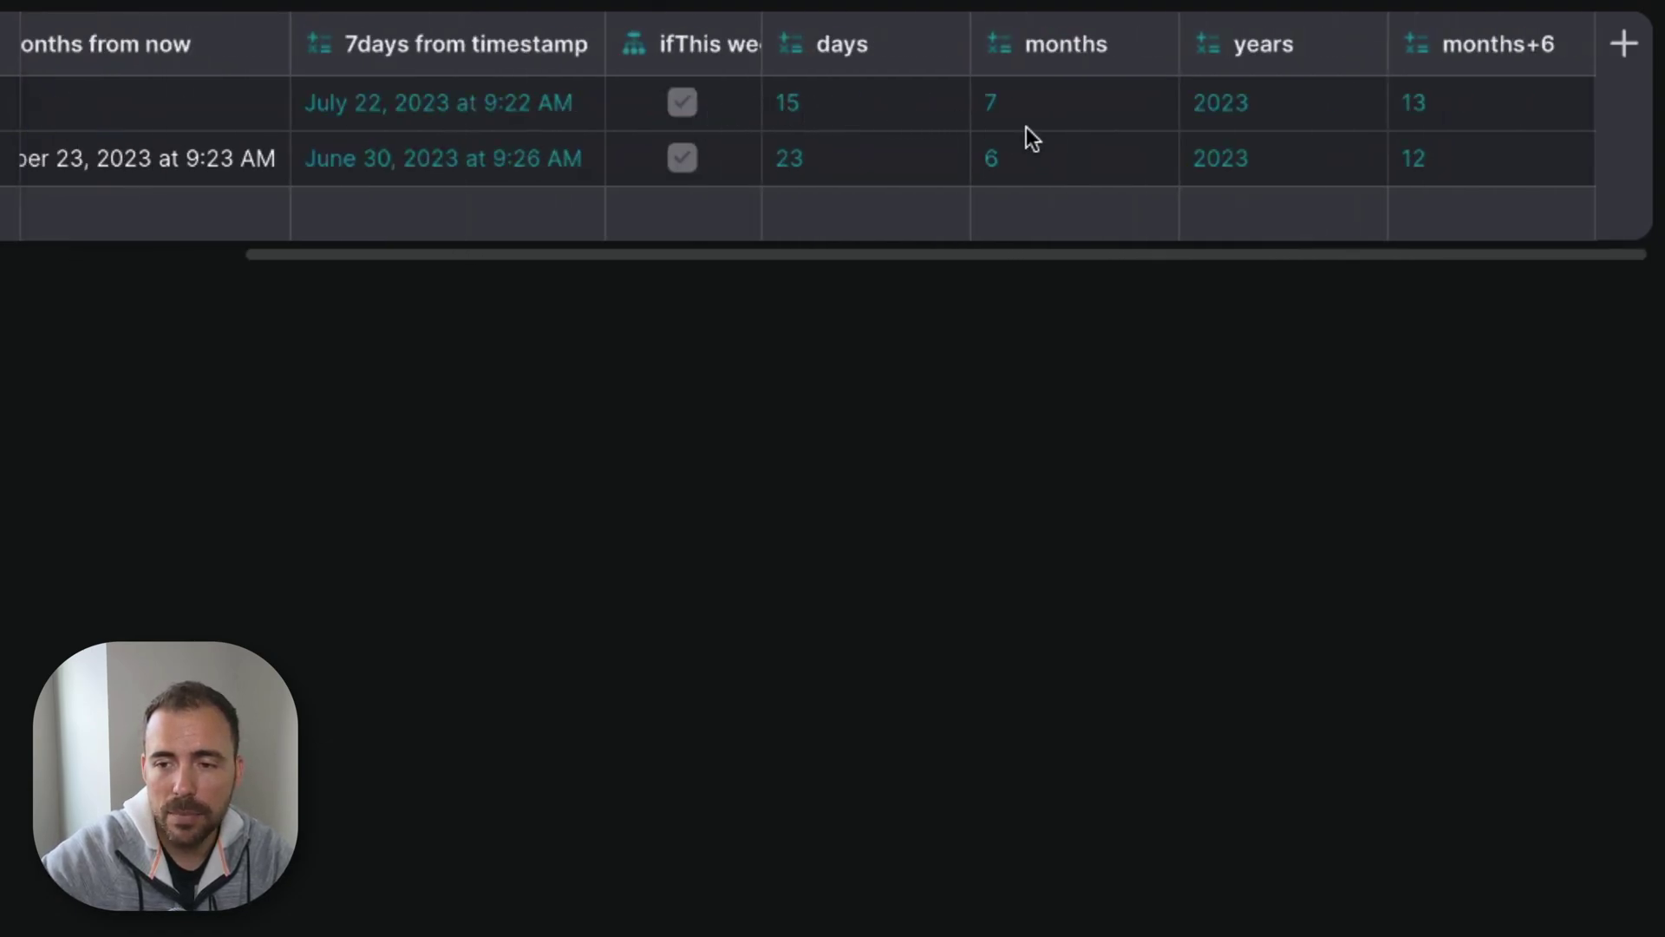
click(1493, 97)
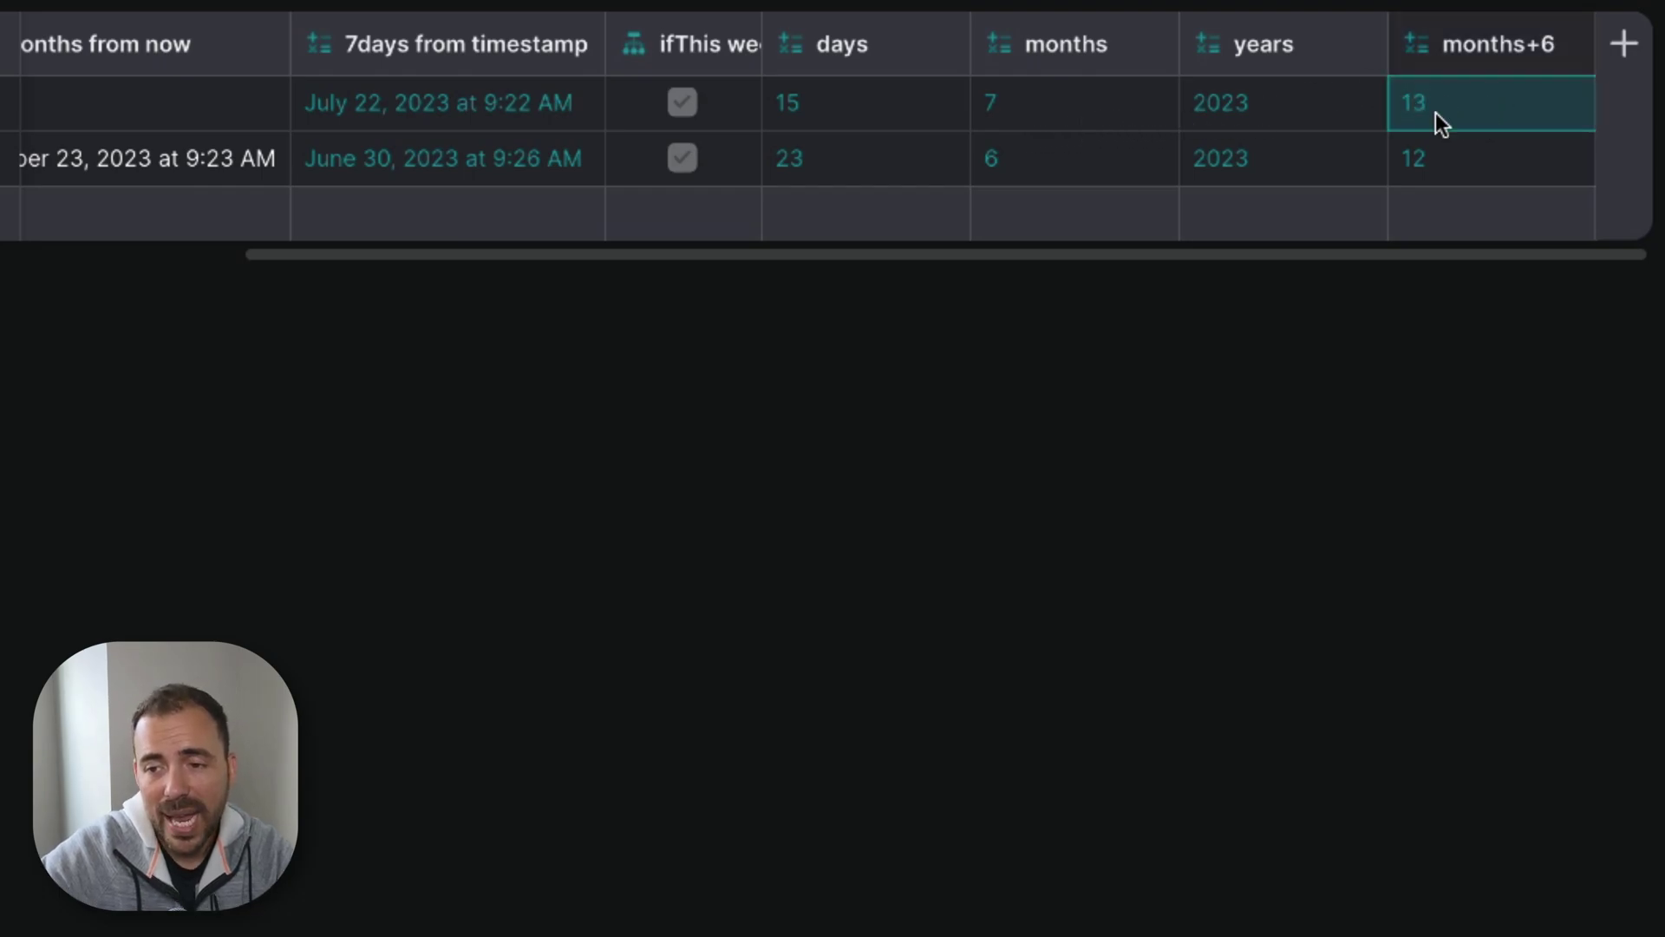
click(1256, 105)
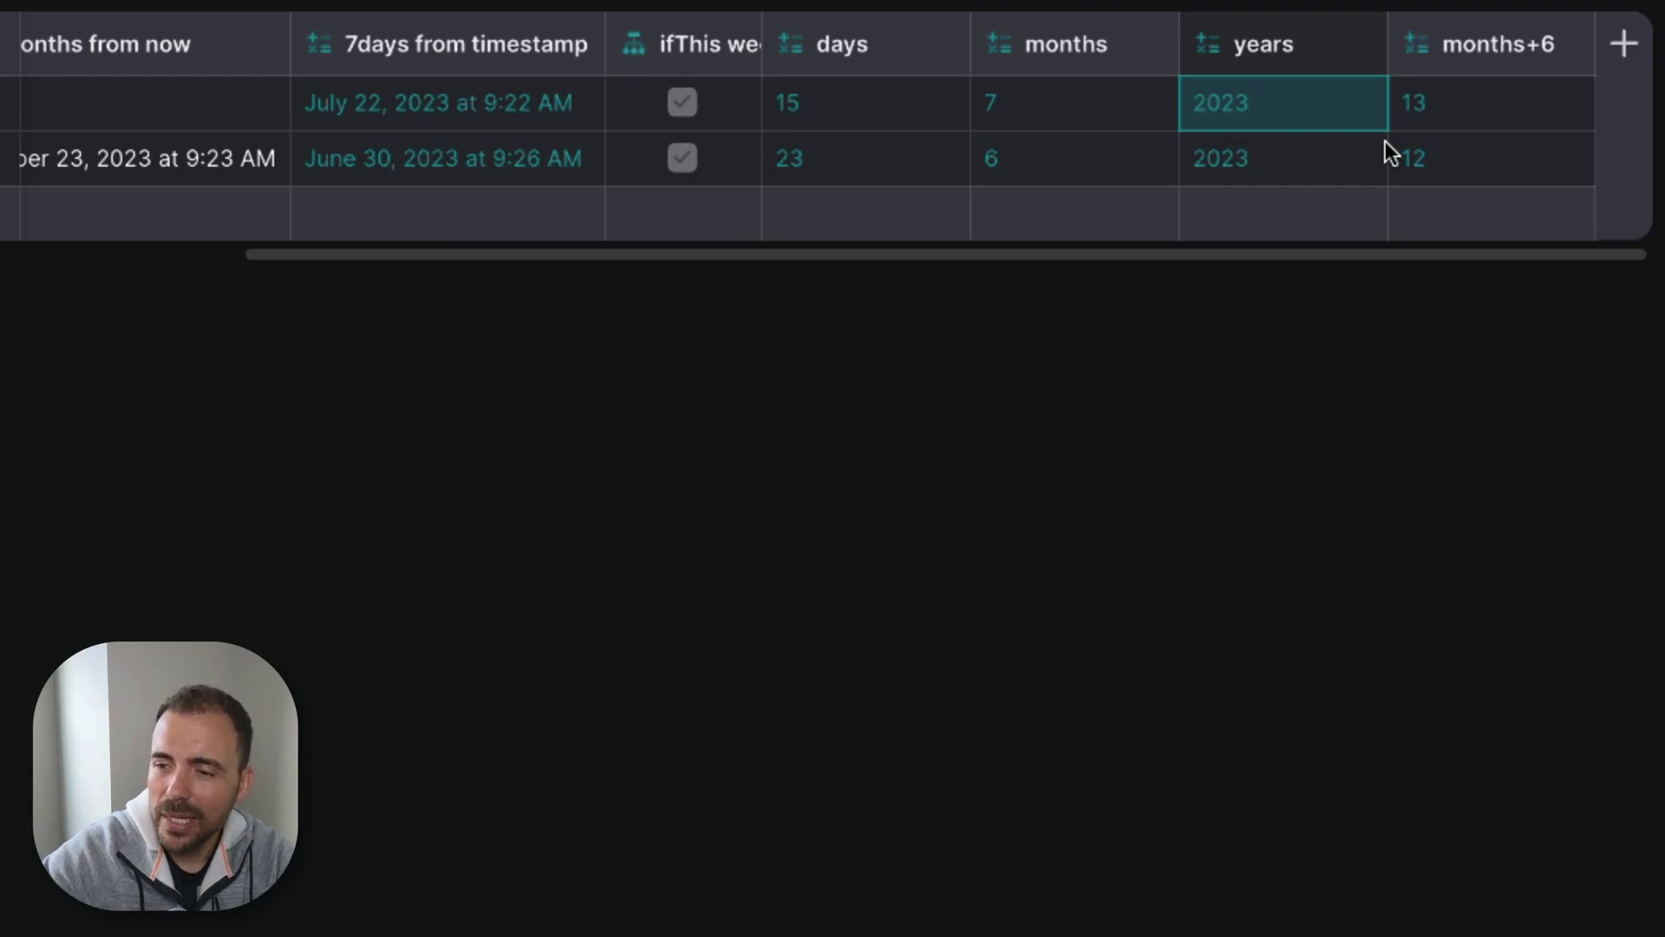
click(1509, 111)
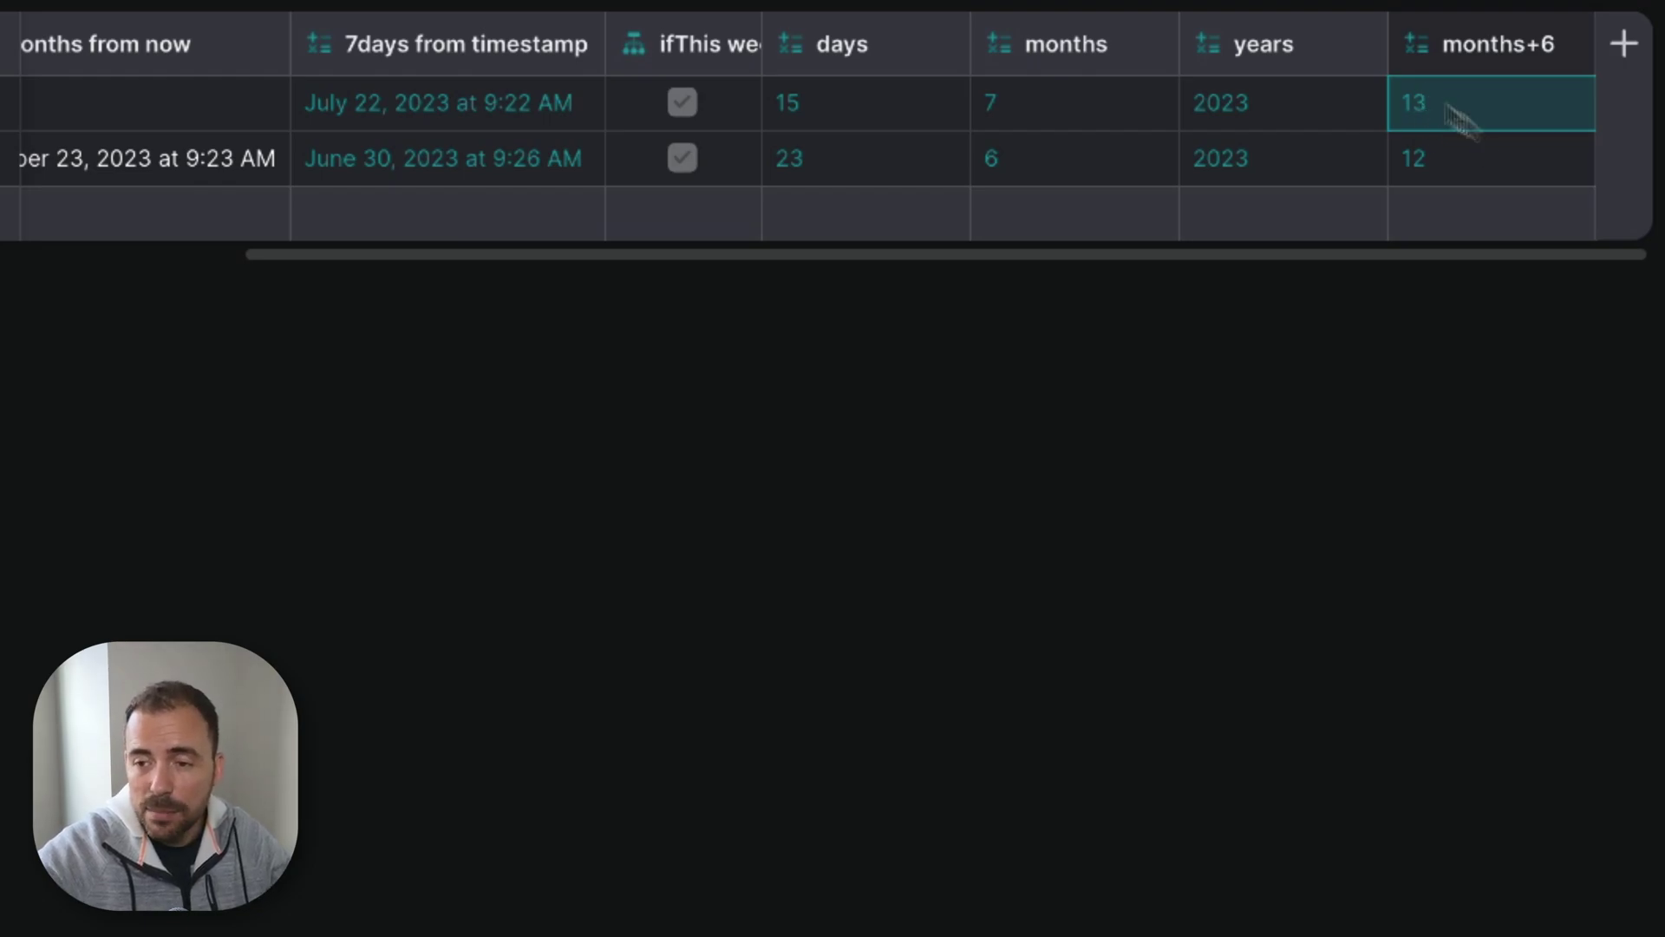
click(1265, 137)
click(1260, 127)
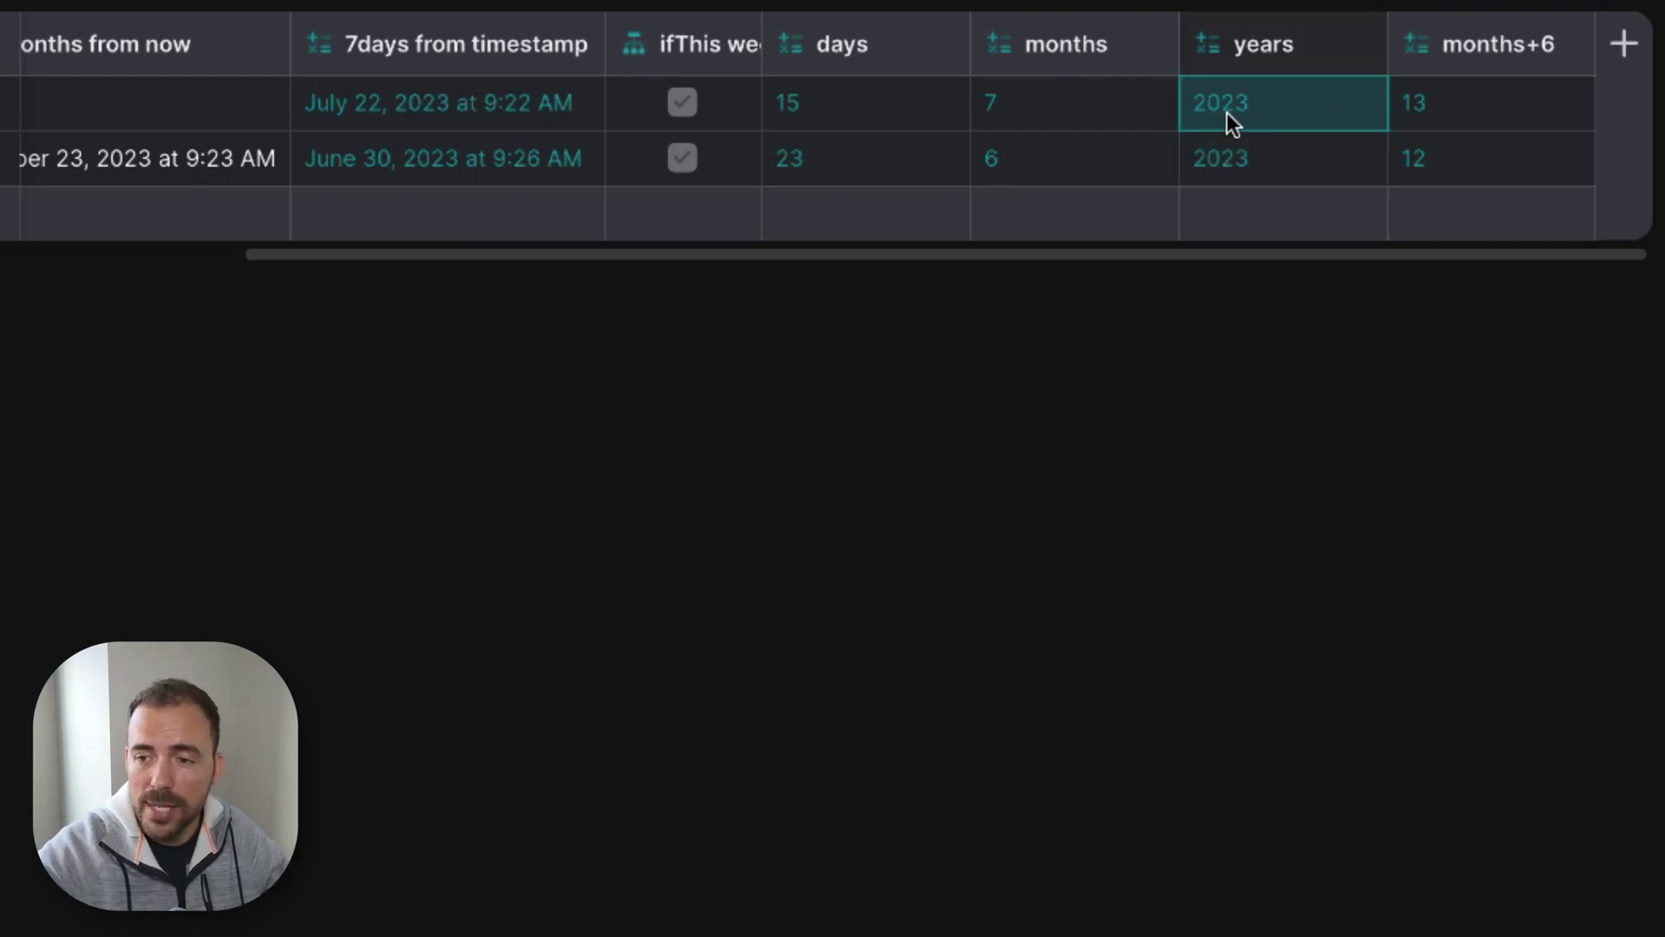
click(1475, 100)
click(842, 105)
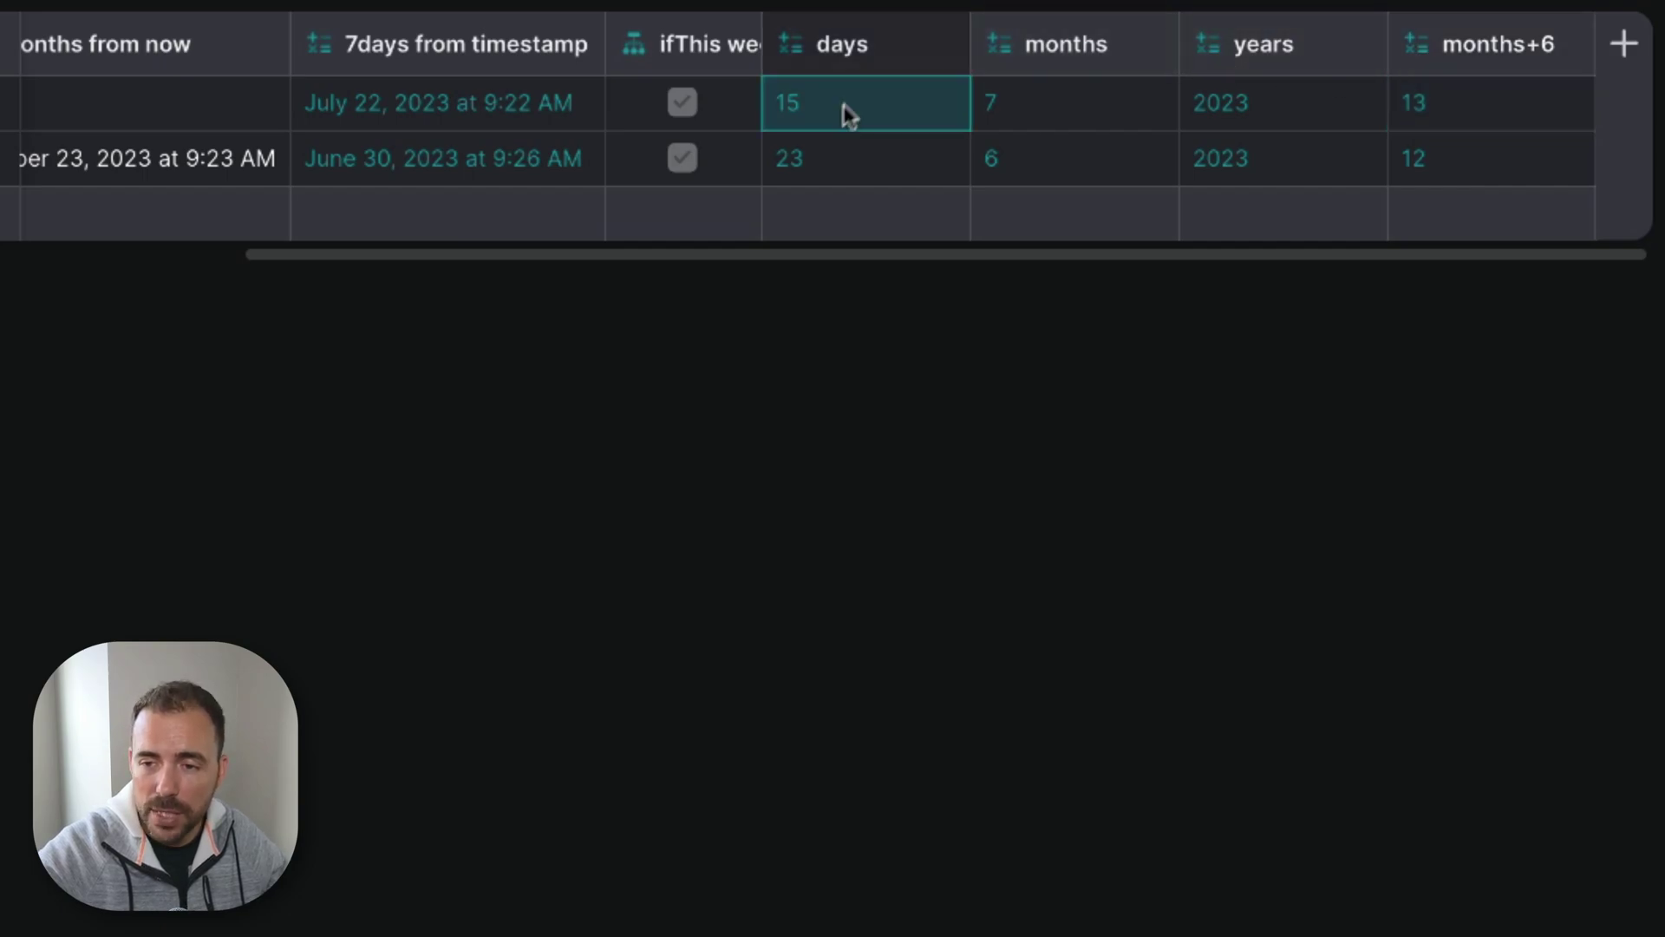
click(1222, 90)
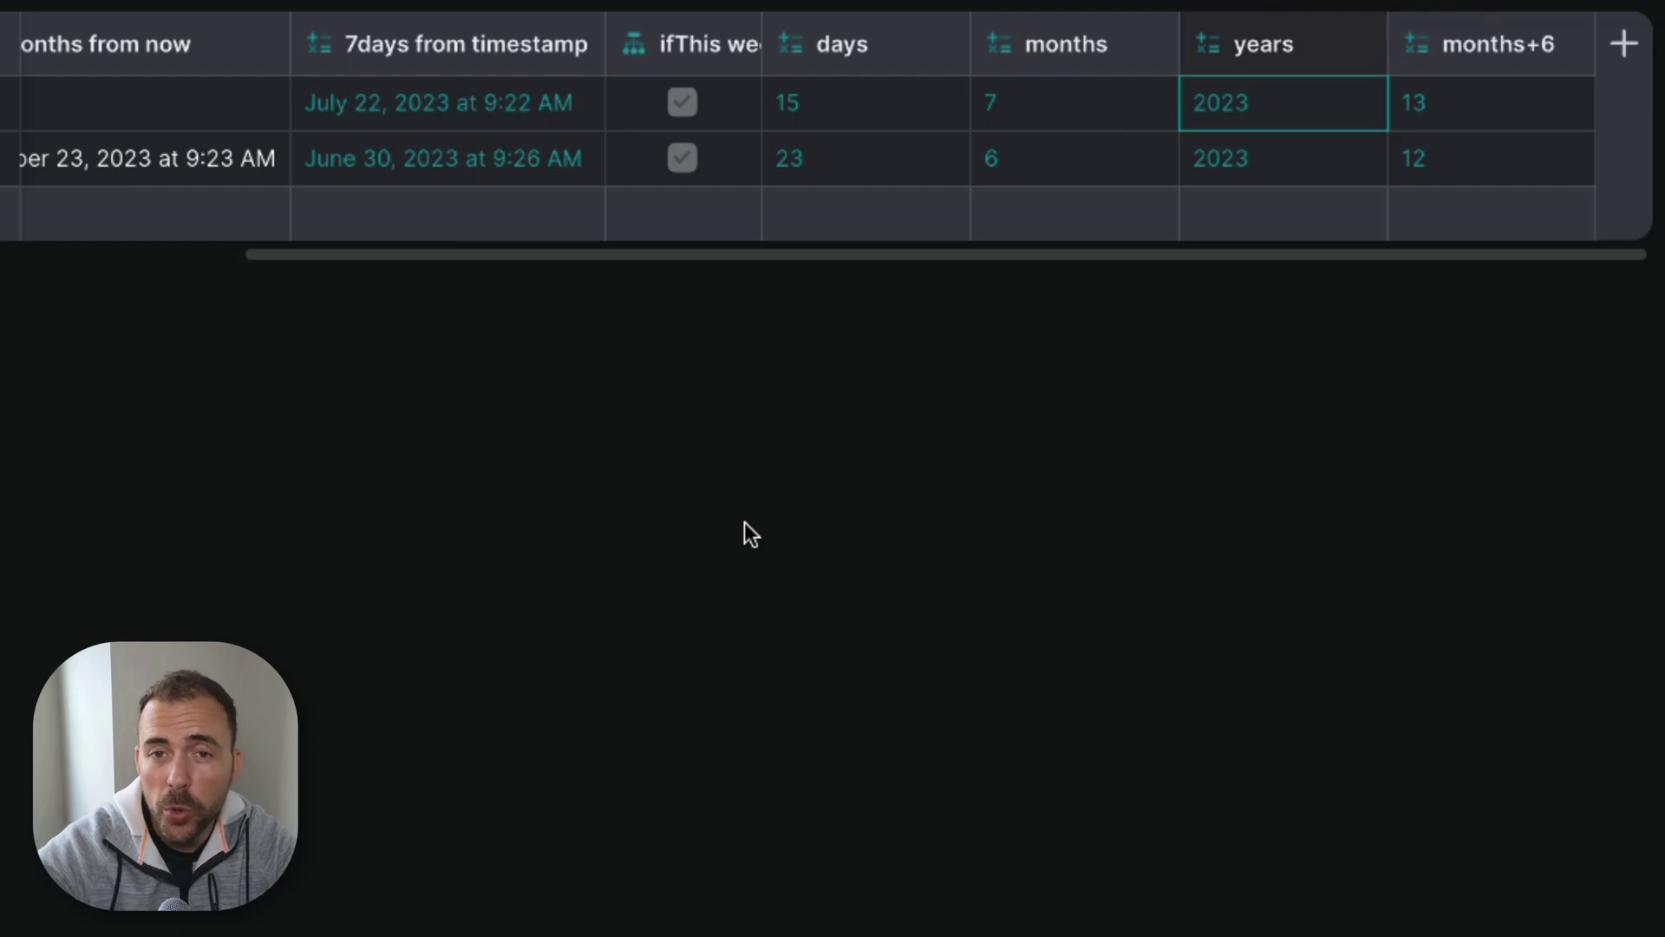
drag(1475, 130, 1127, 135)
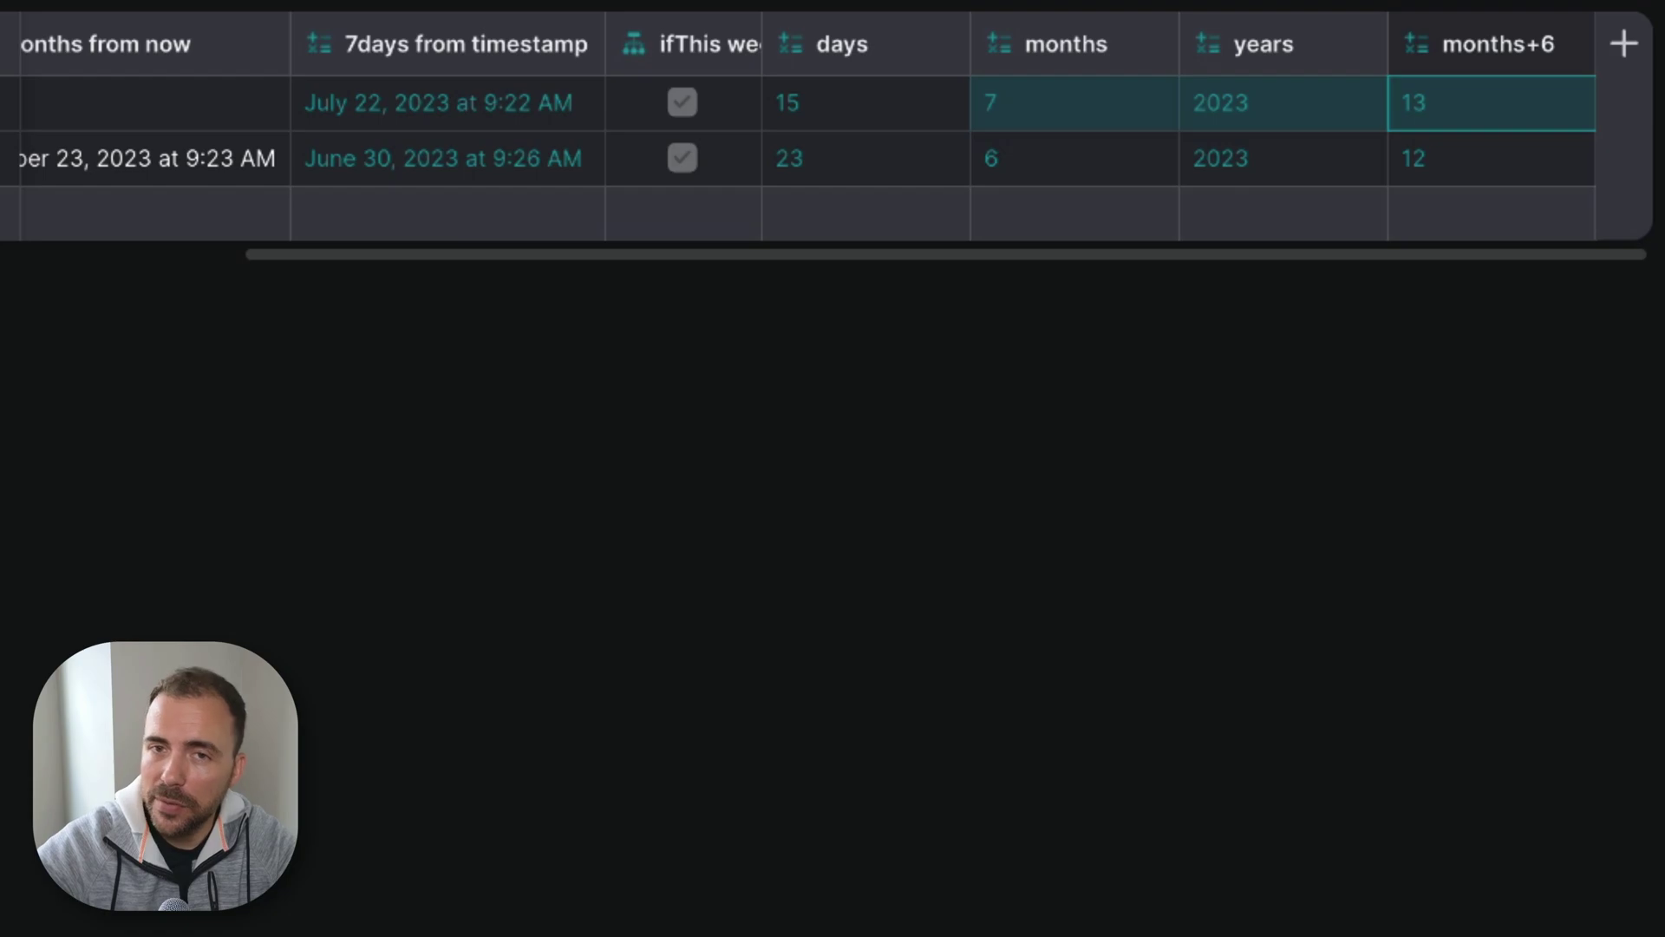
Step: Add a new column of the experimental code type Excel Formula
click(1624, 45)
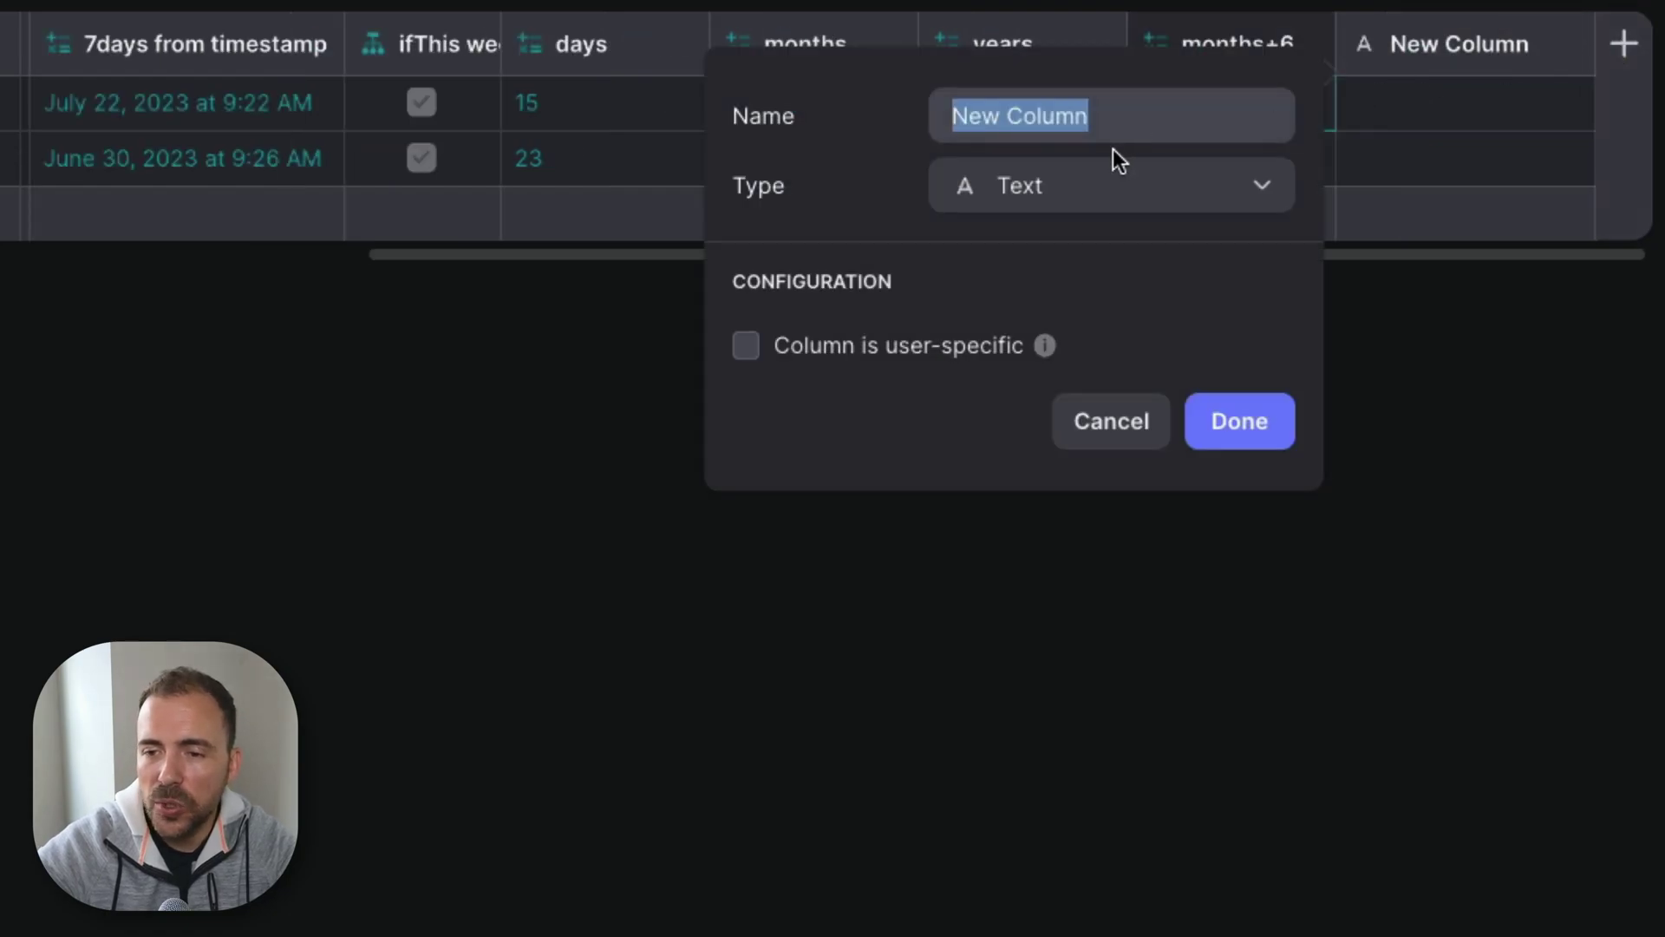
click(1118, 201)
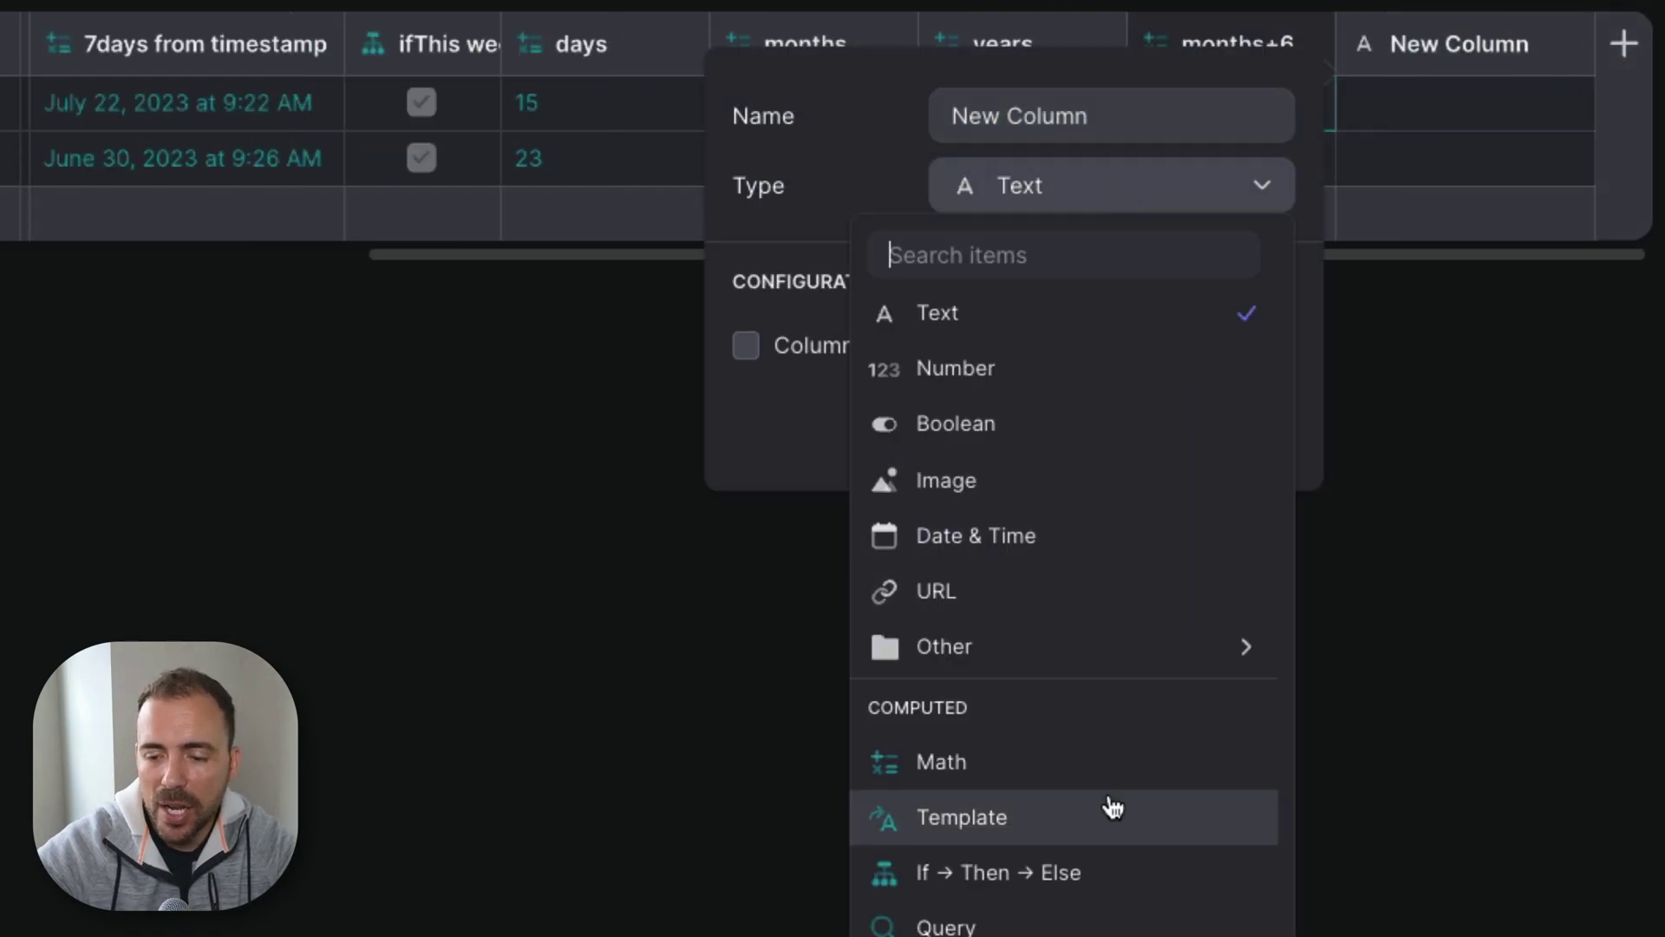
scroll(1069, 575, down, 1)
click(945, 588)
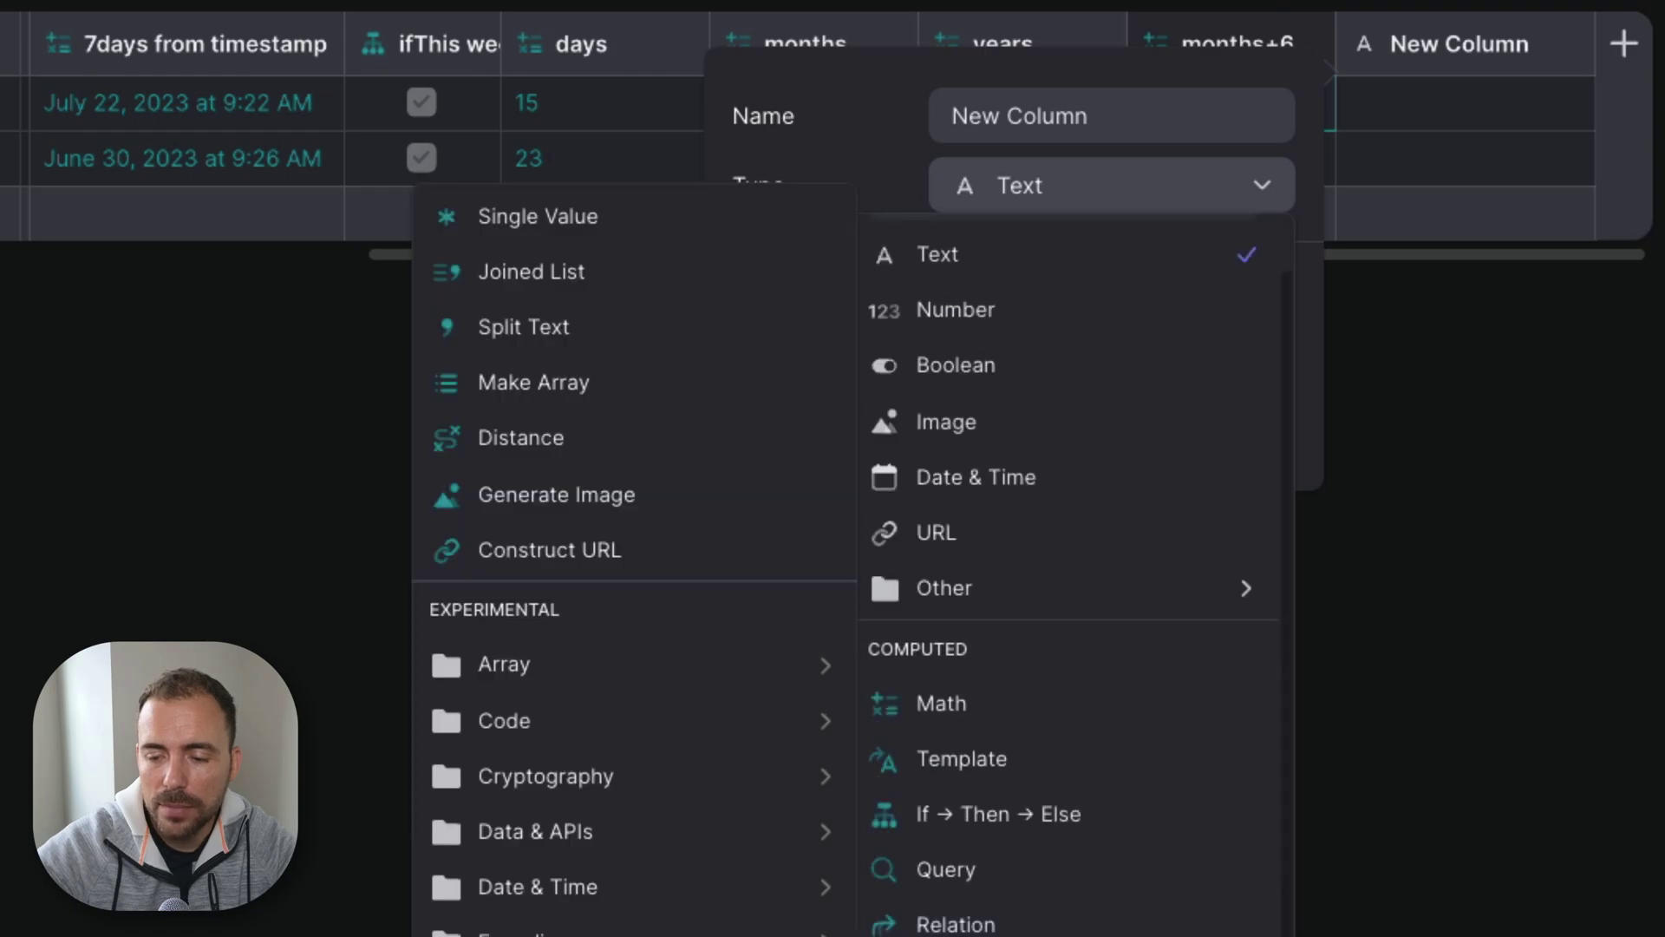
mouse_move(720, 839)
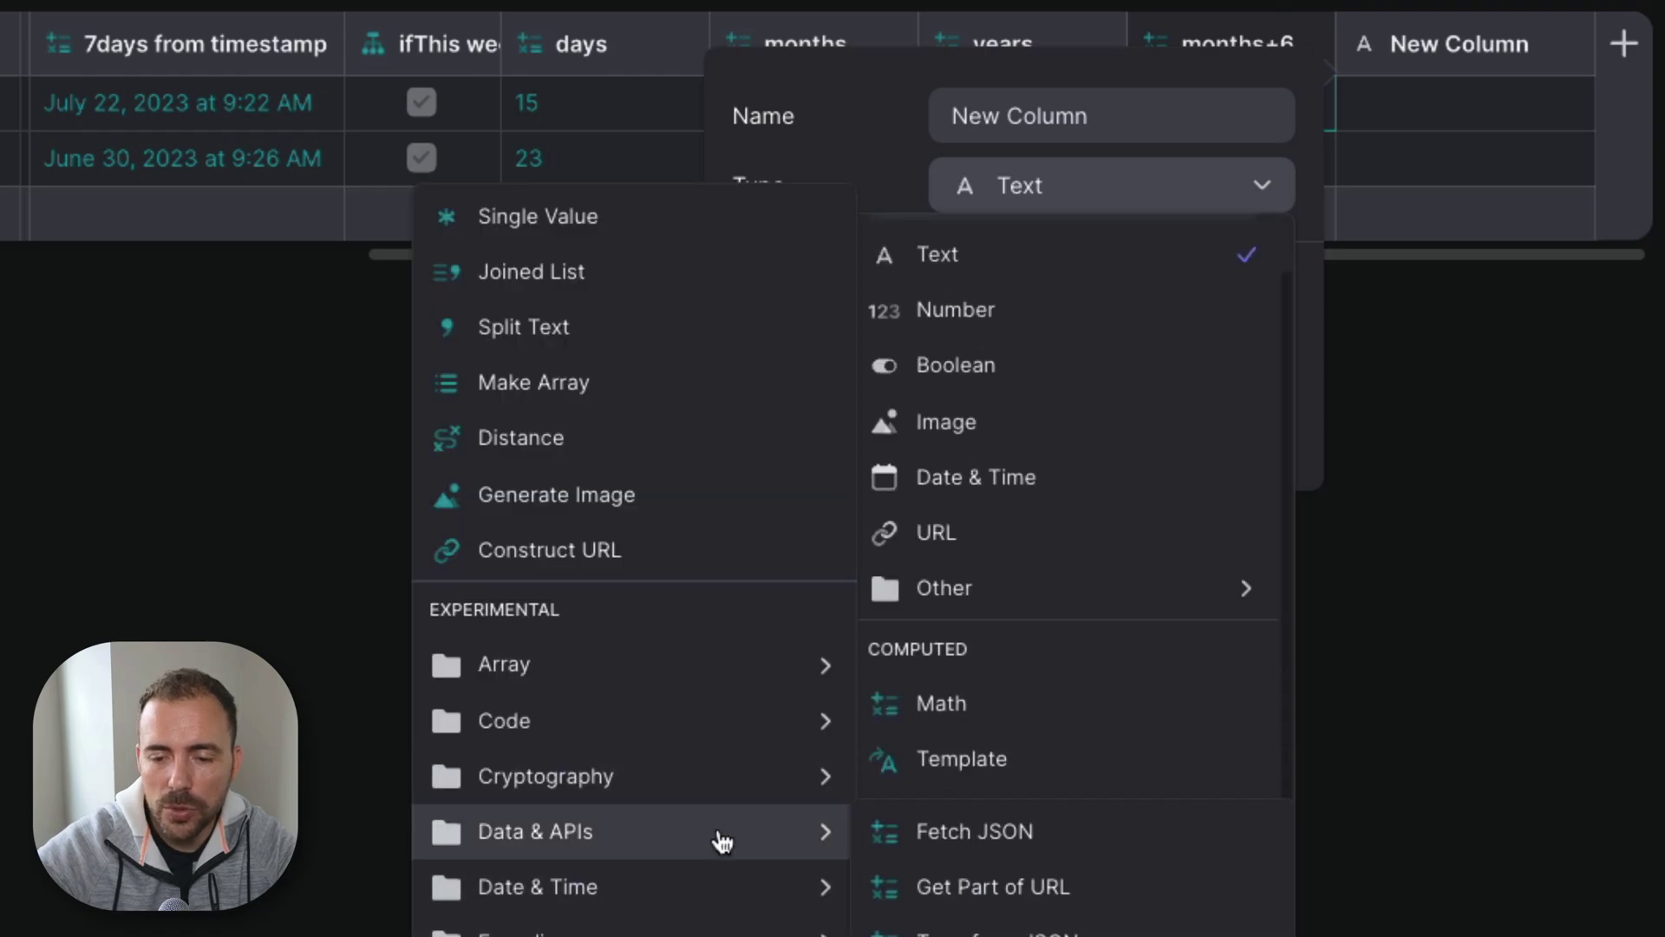
mouse_move(716, 736)
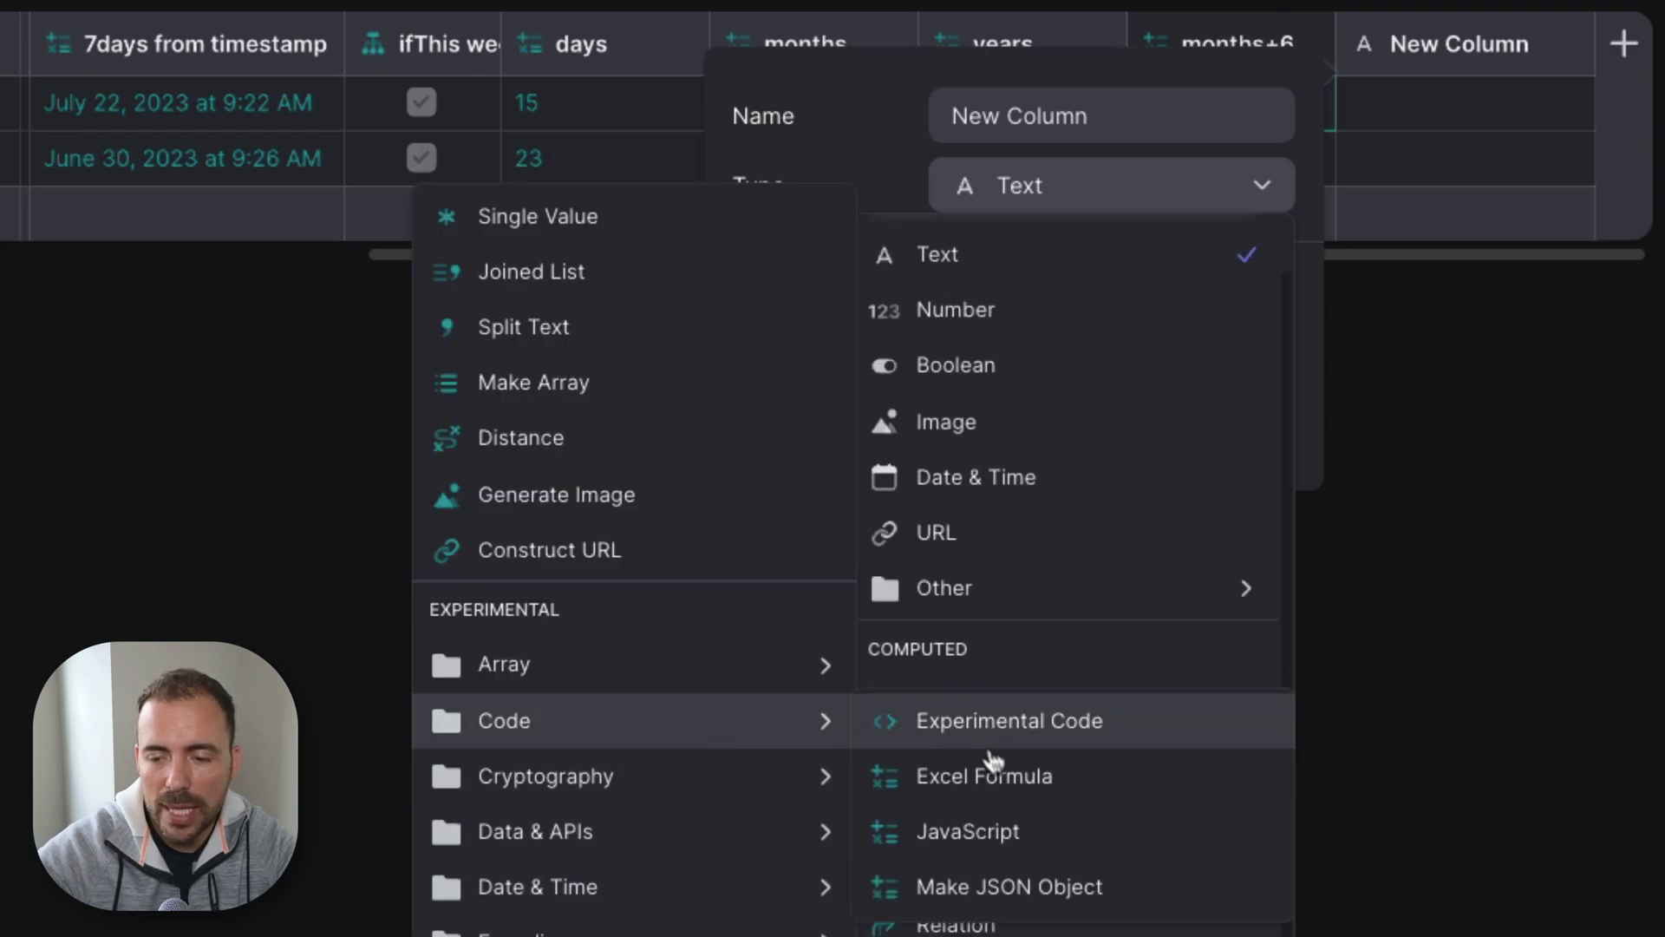
click(1004, 781)
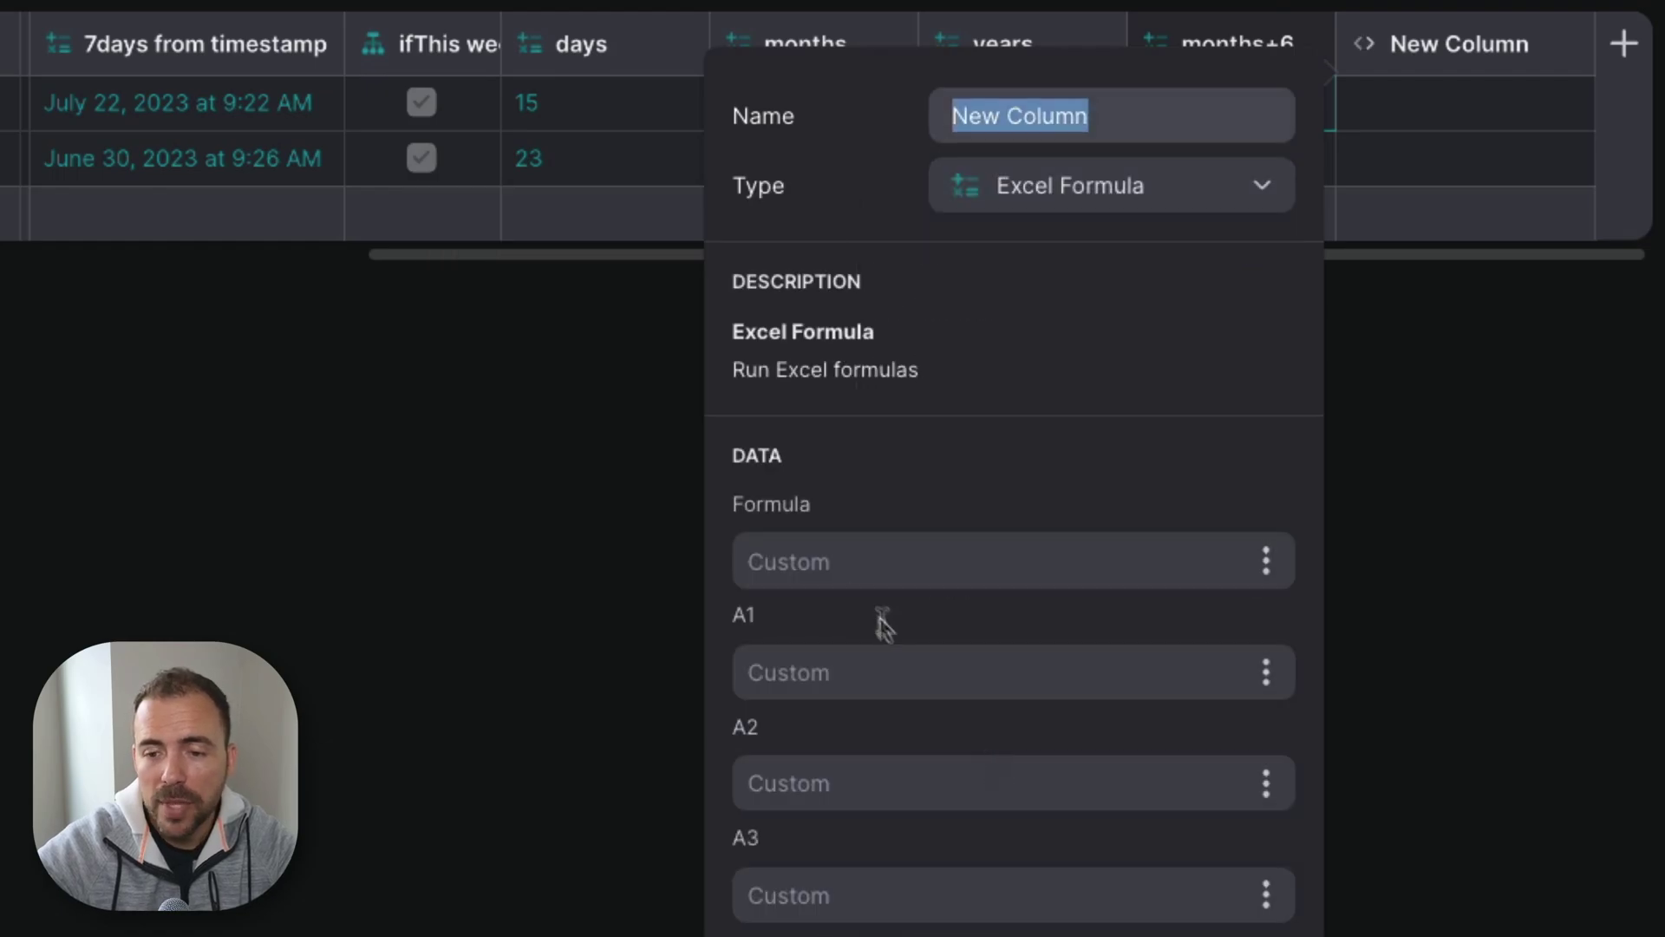
Step: Enter date(a1,a2,a3) as the new column's Excel formula
click(828, 561)
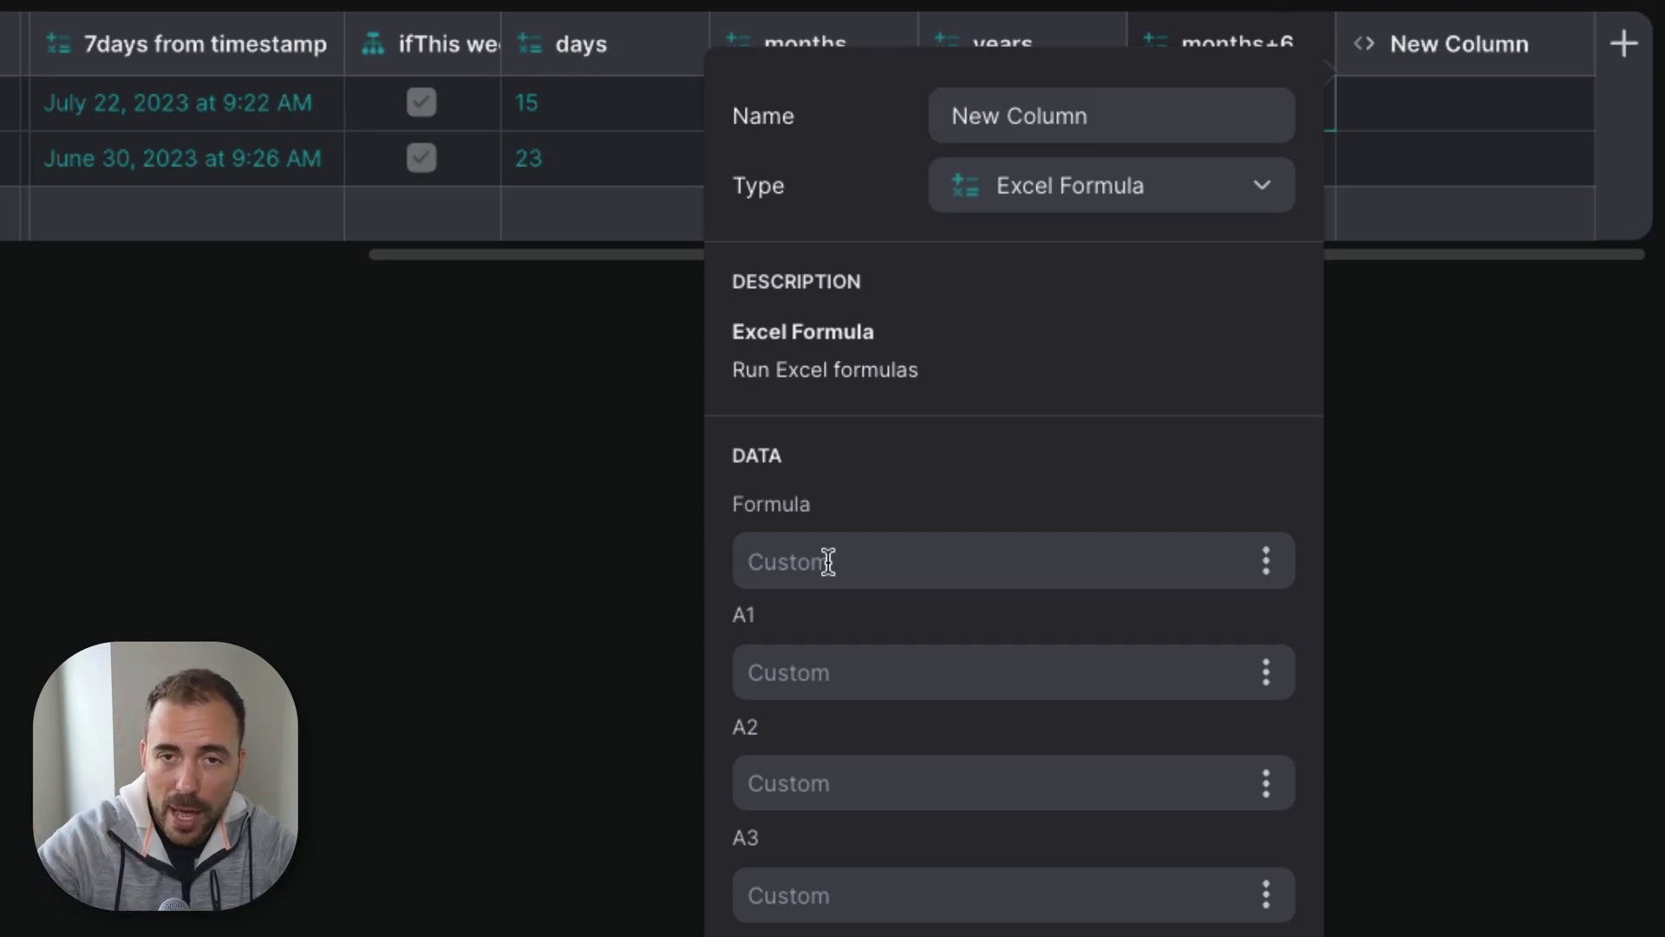
text(date)
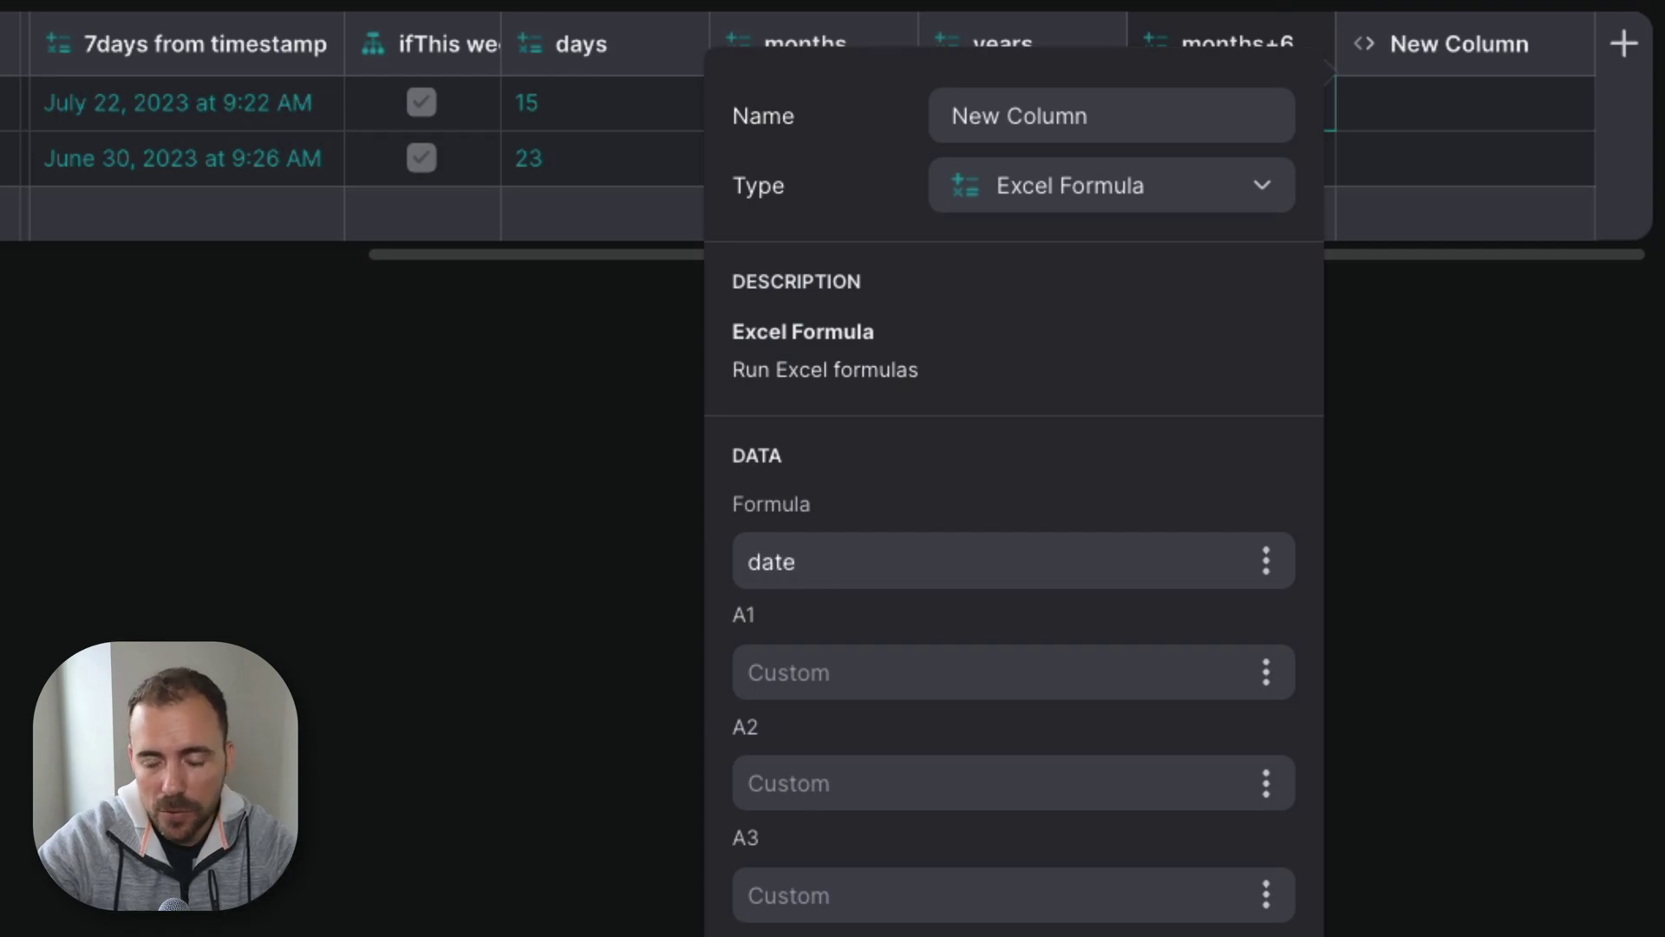
text(()
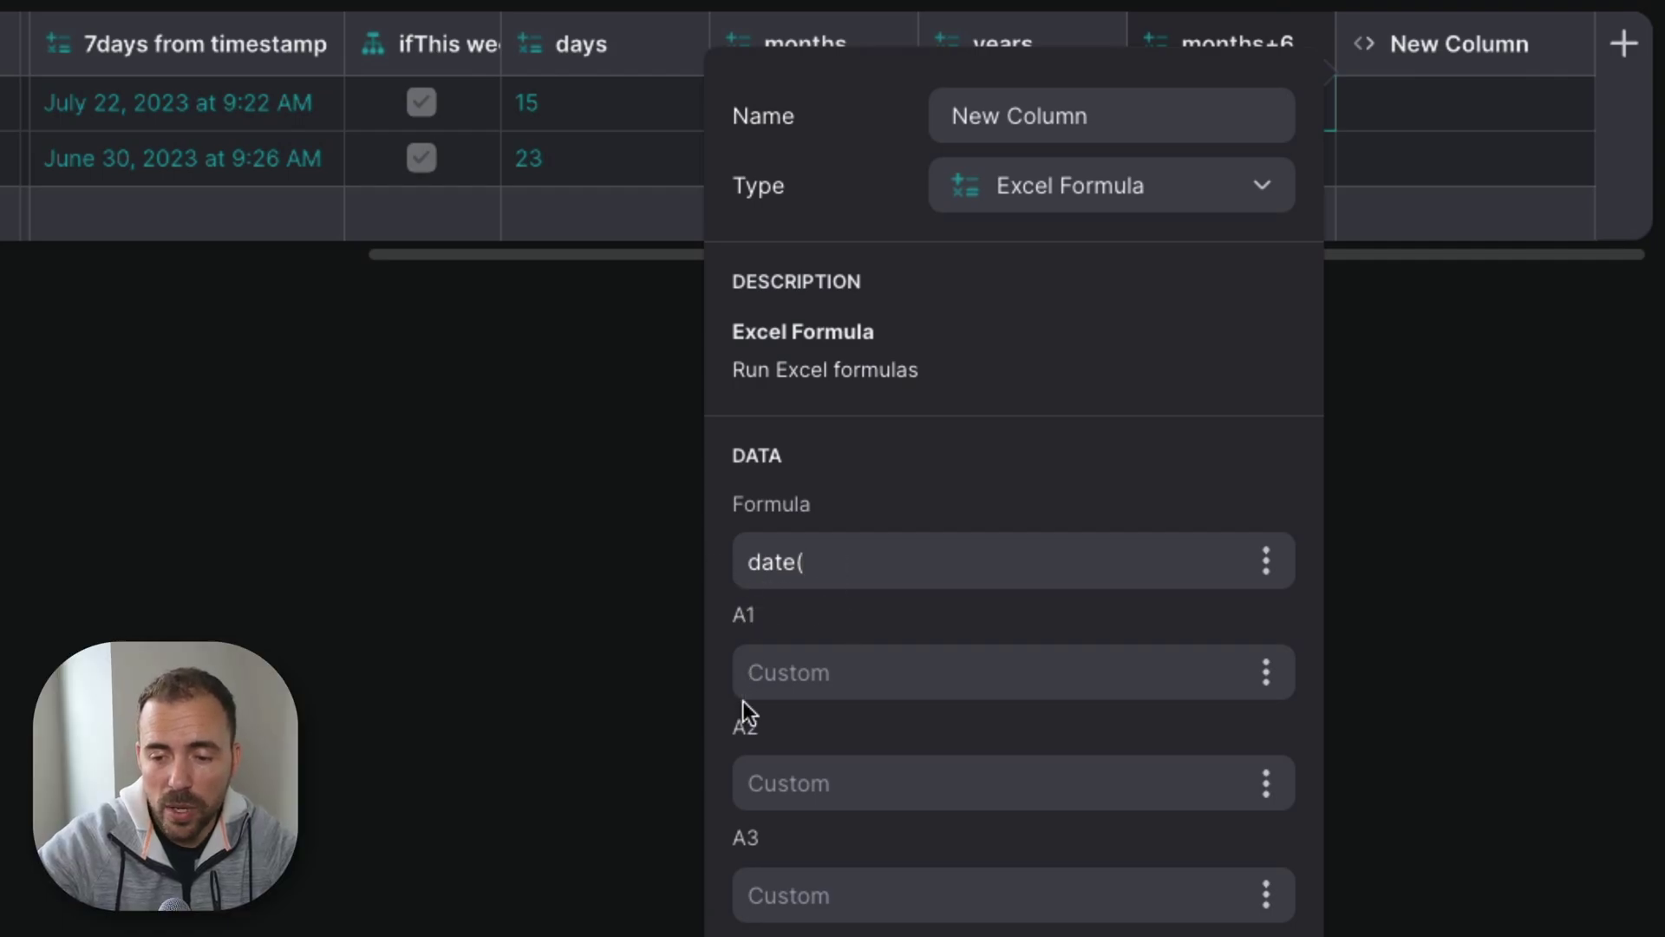
text(a1,a2,a3))
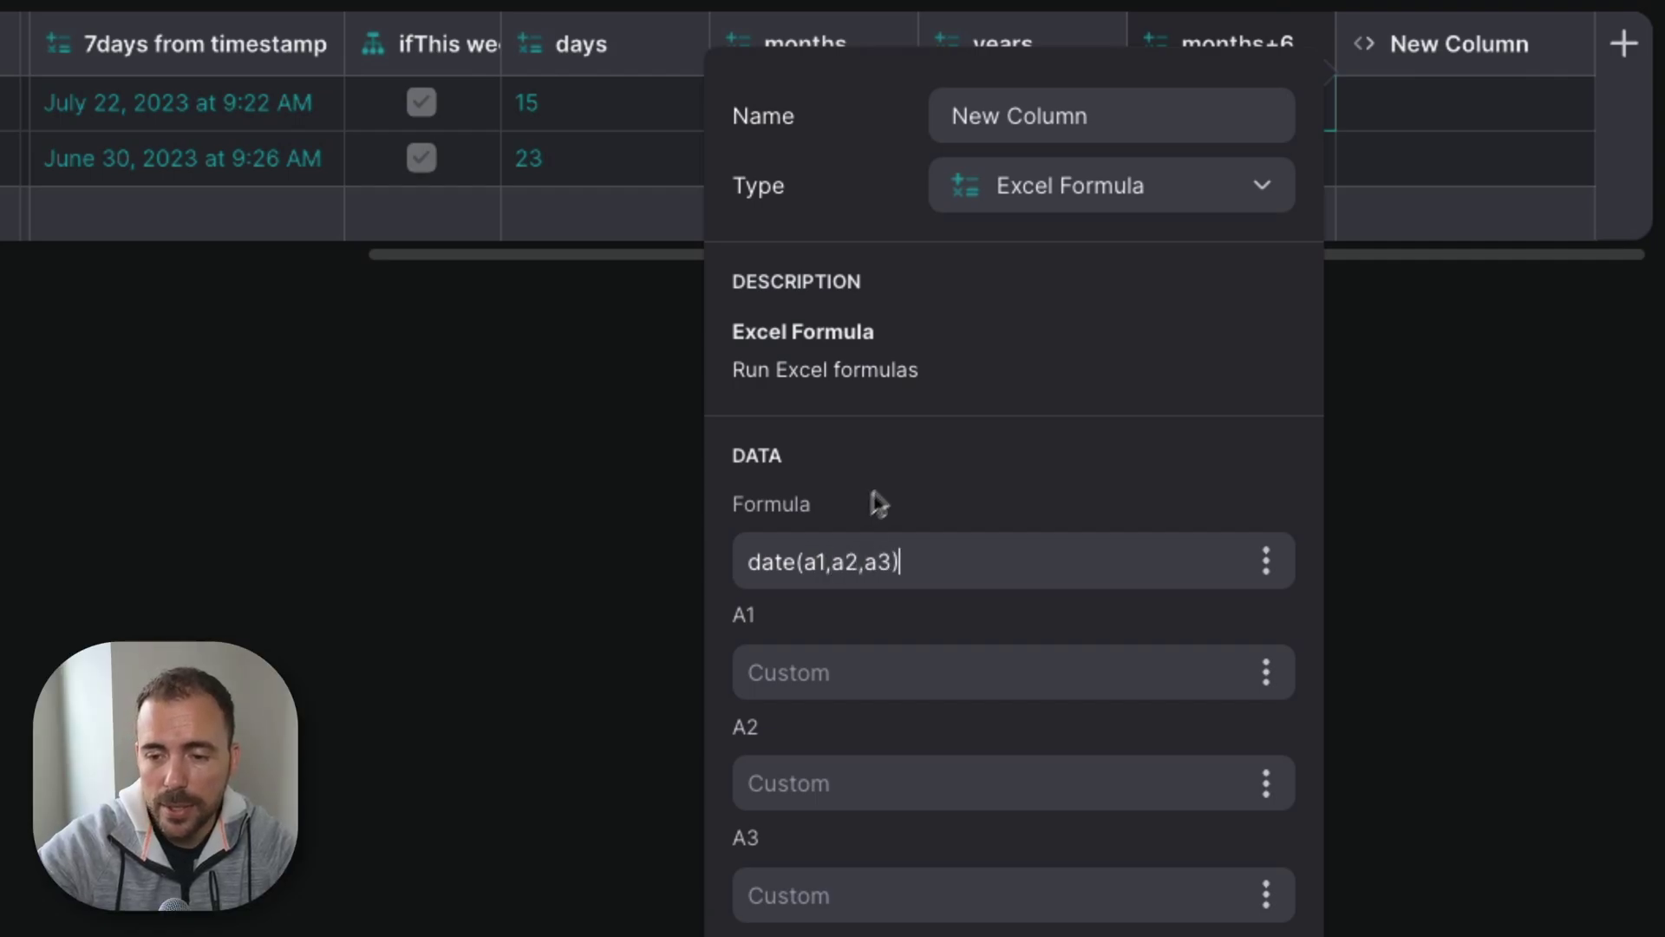
Step: Assign the years column to A1, the months+6 column to A2 and the days column to A3
click(1266, 672)
scroll(1118, 517, down, 3)
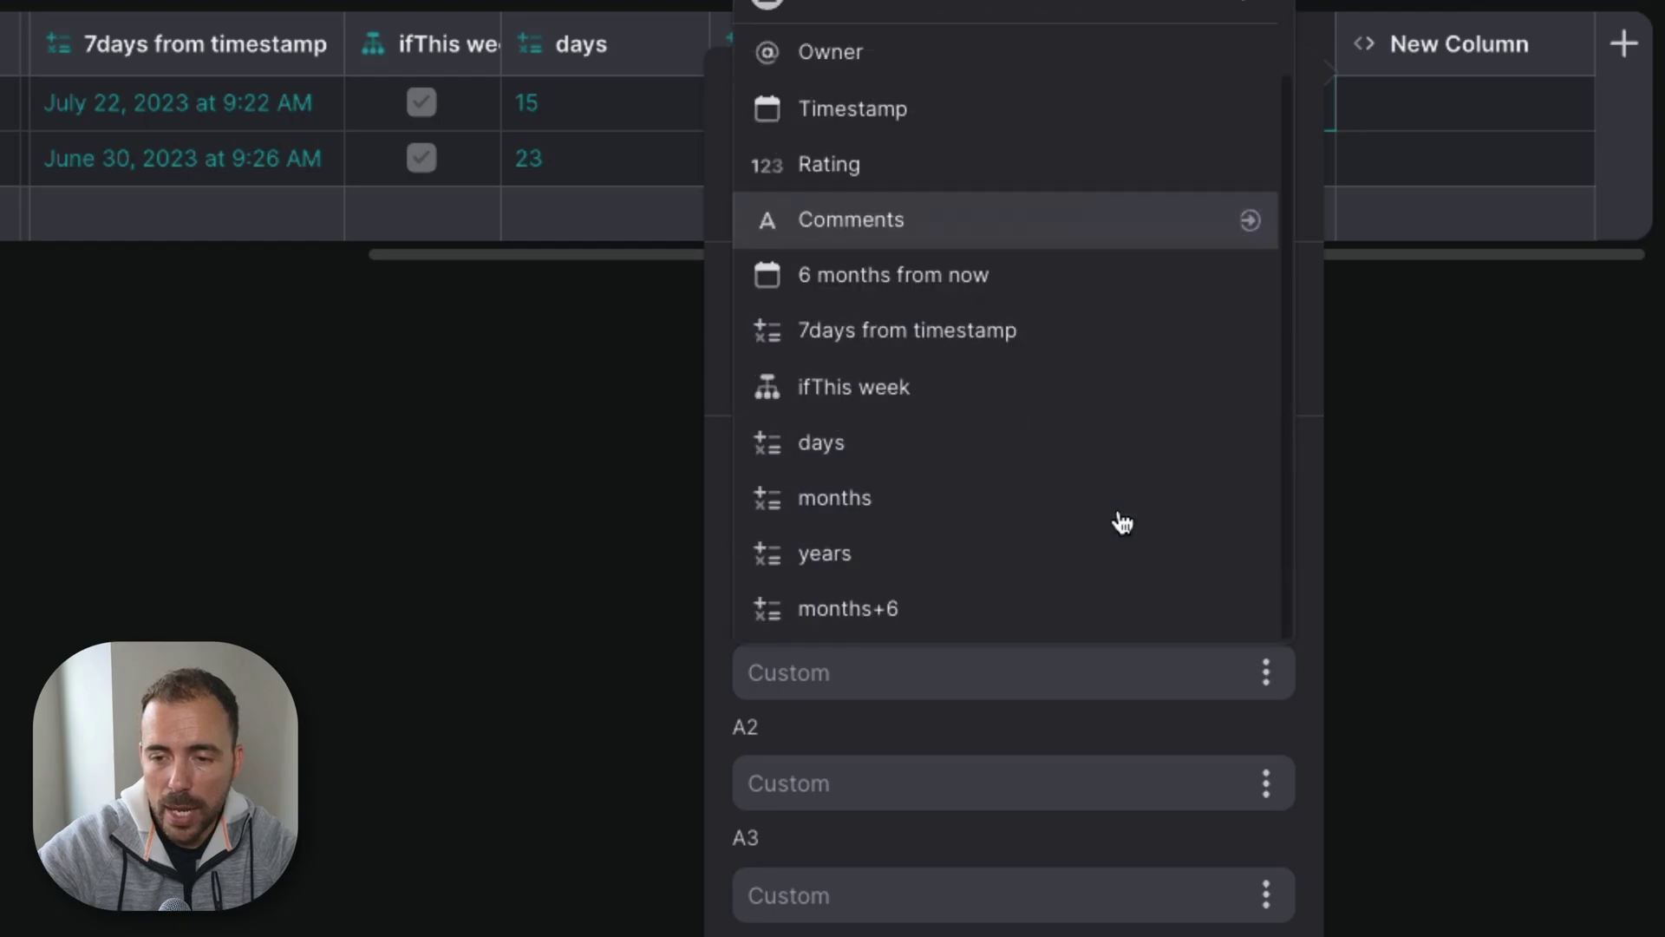
click(1045, 555)
click(1265, 783)
scroll(1162, 672, down, 2)
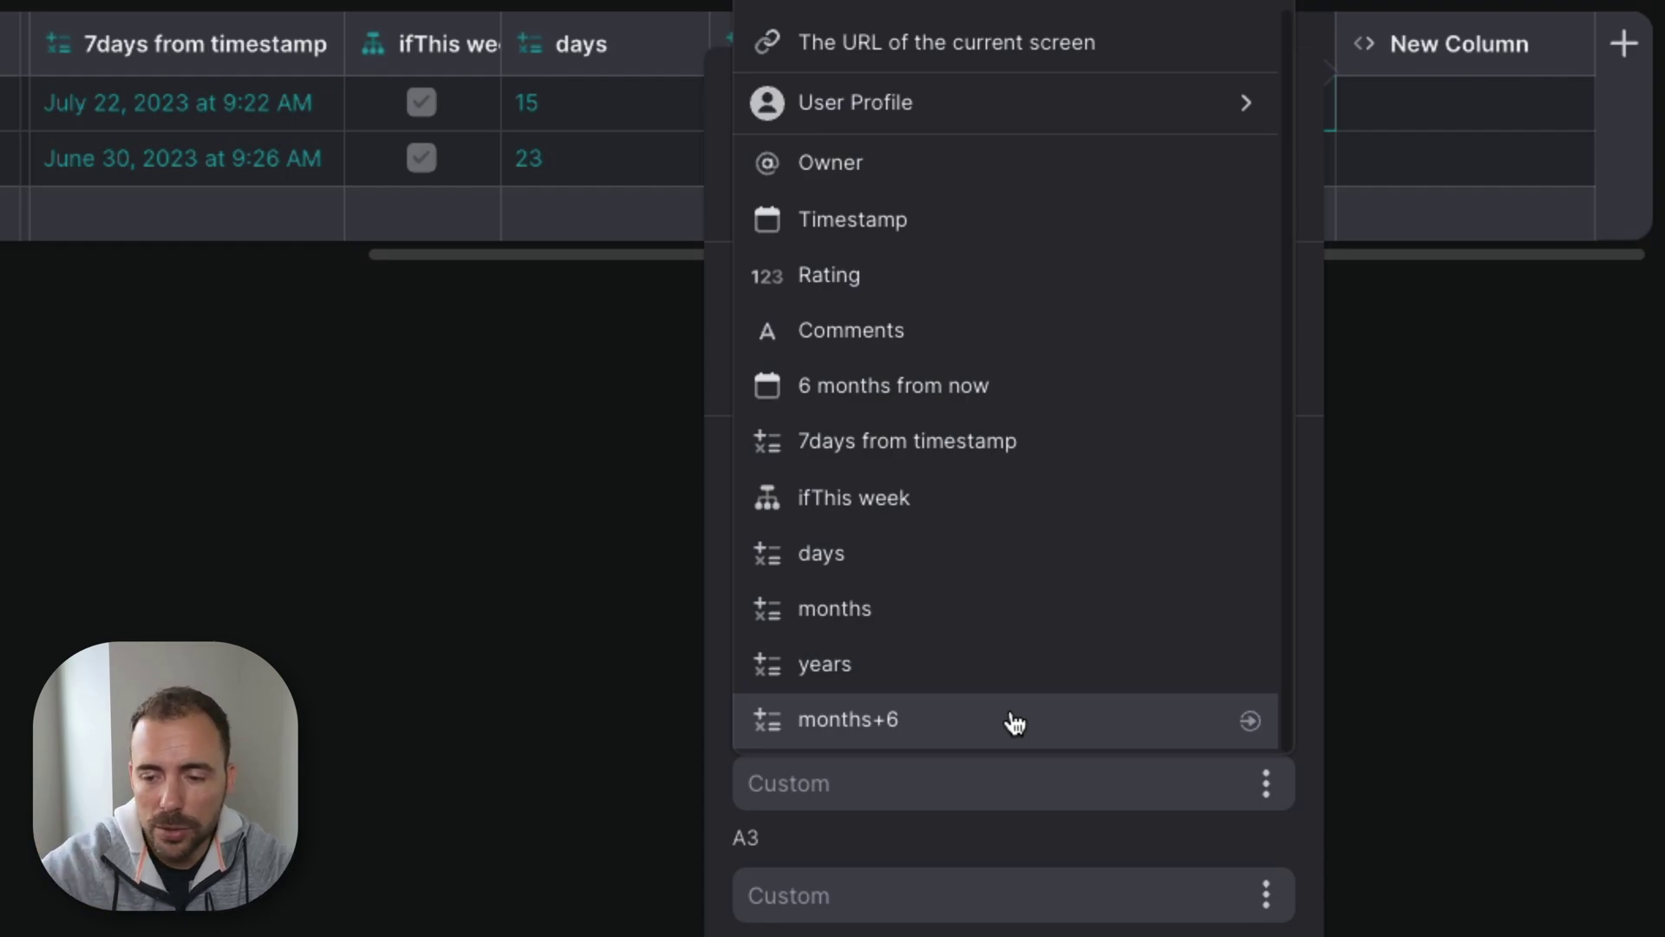
click(870, 731)
click(1267, 898)
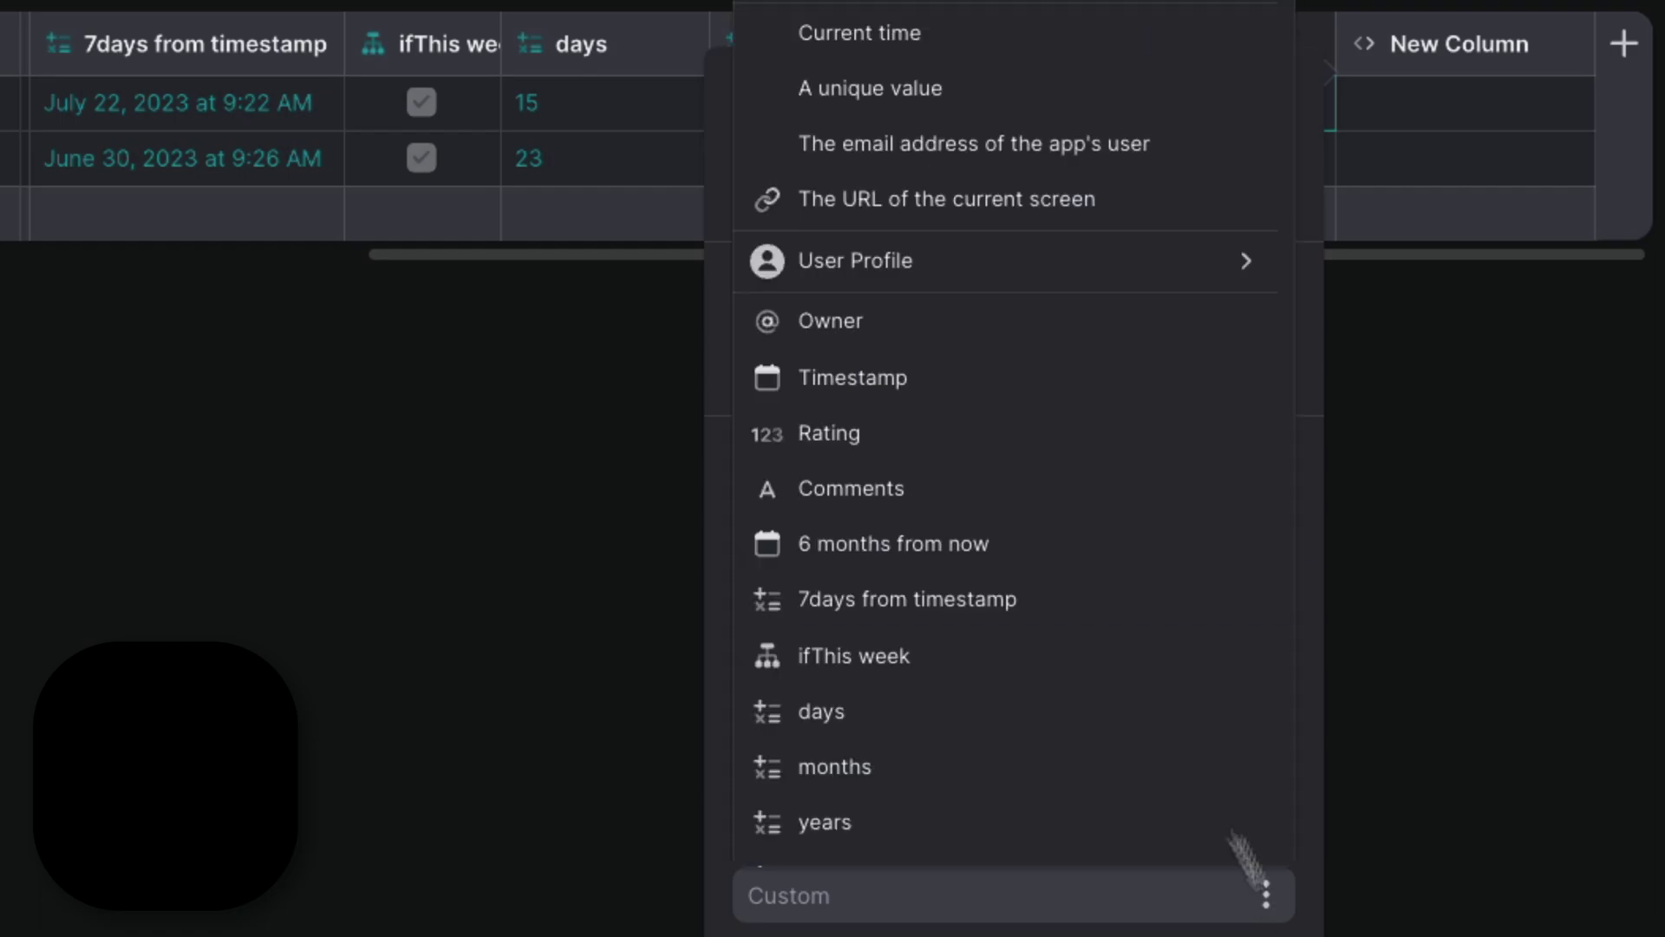
click(1128, 681)
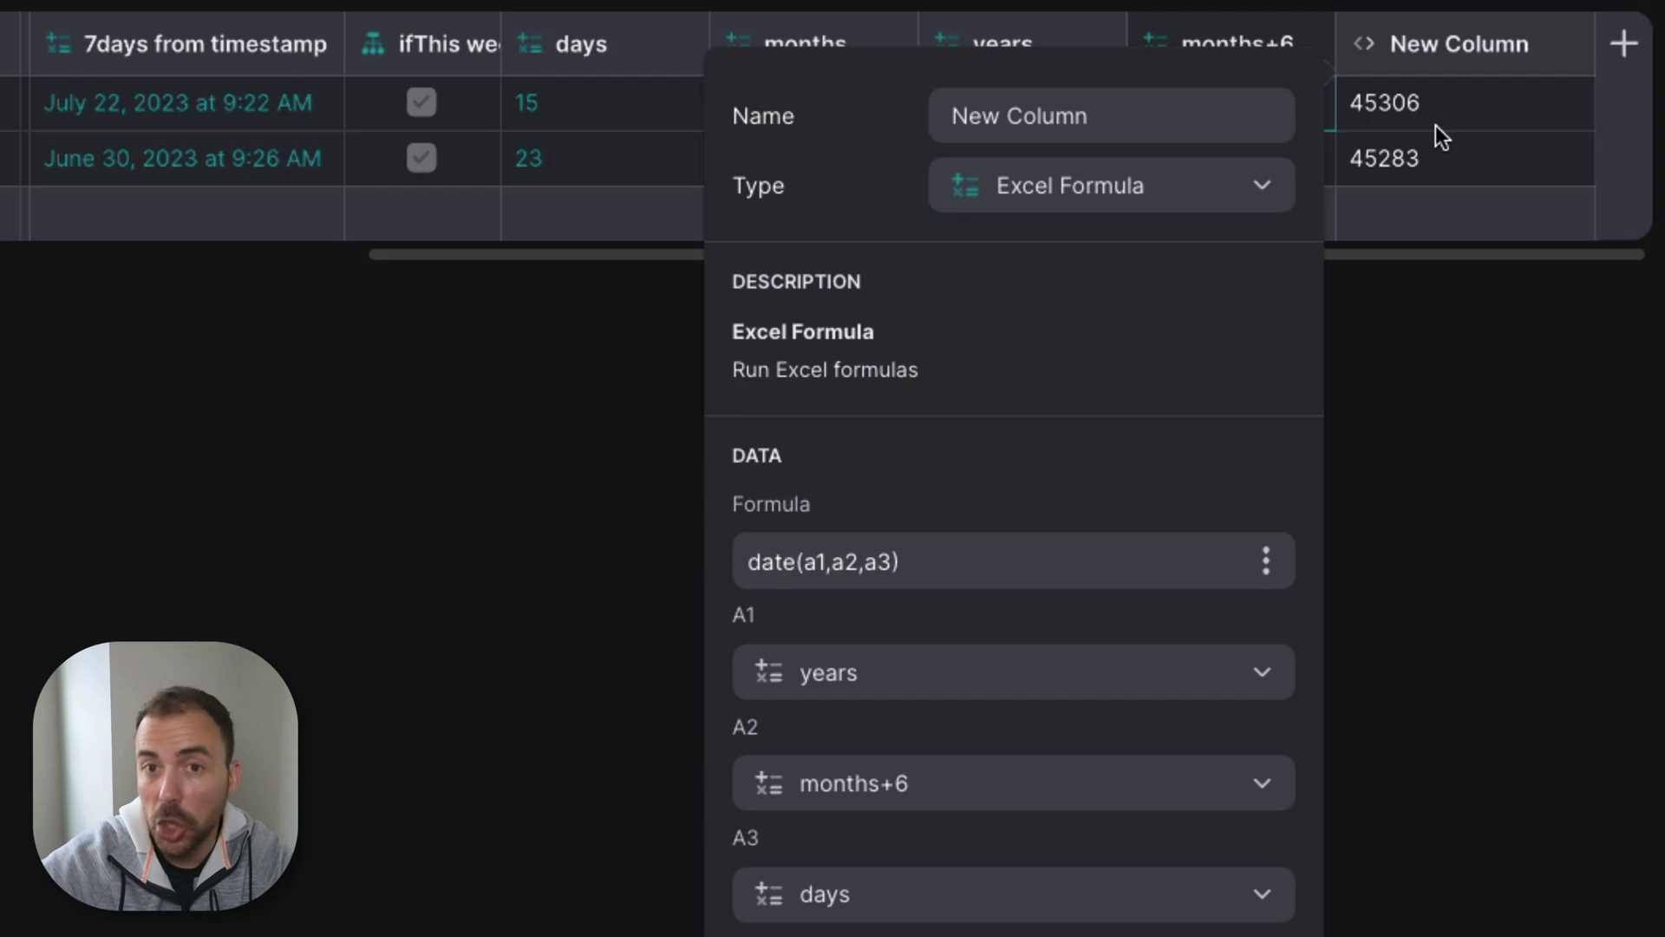
Step: Extend the formula to text(date(a1,a2,a3),"mm/dd/yyyy") and close the column's settings
click(748, 562)
text(text()
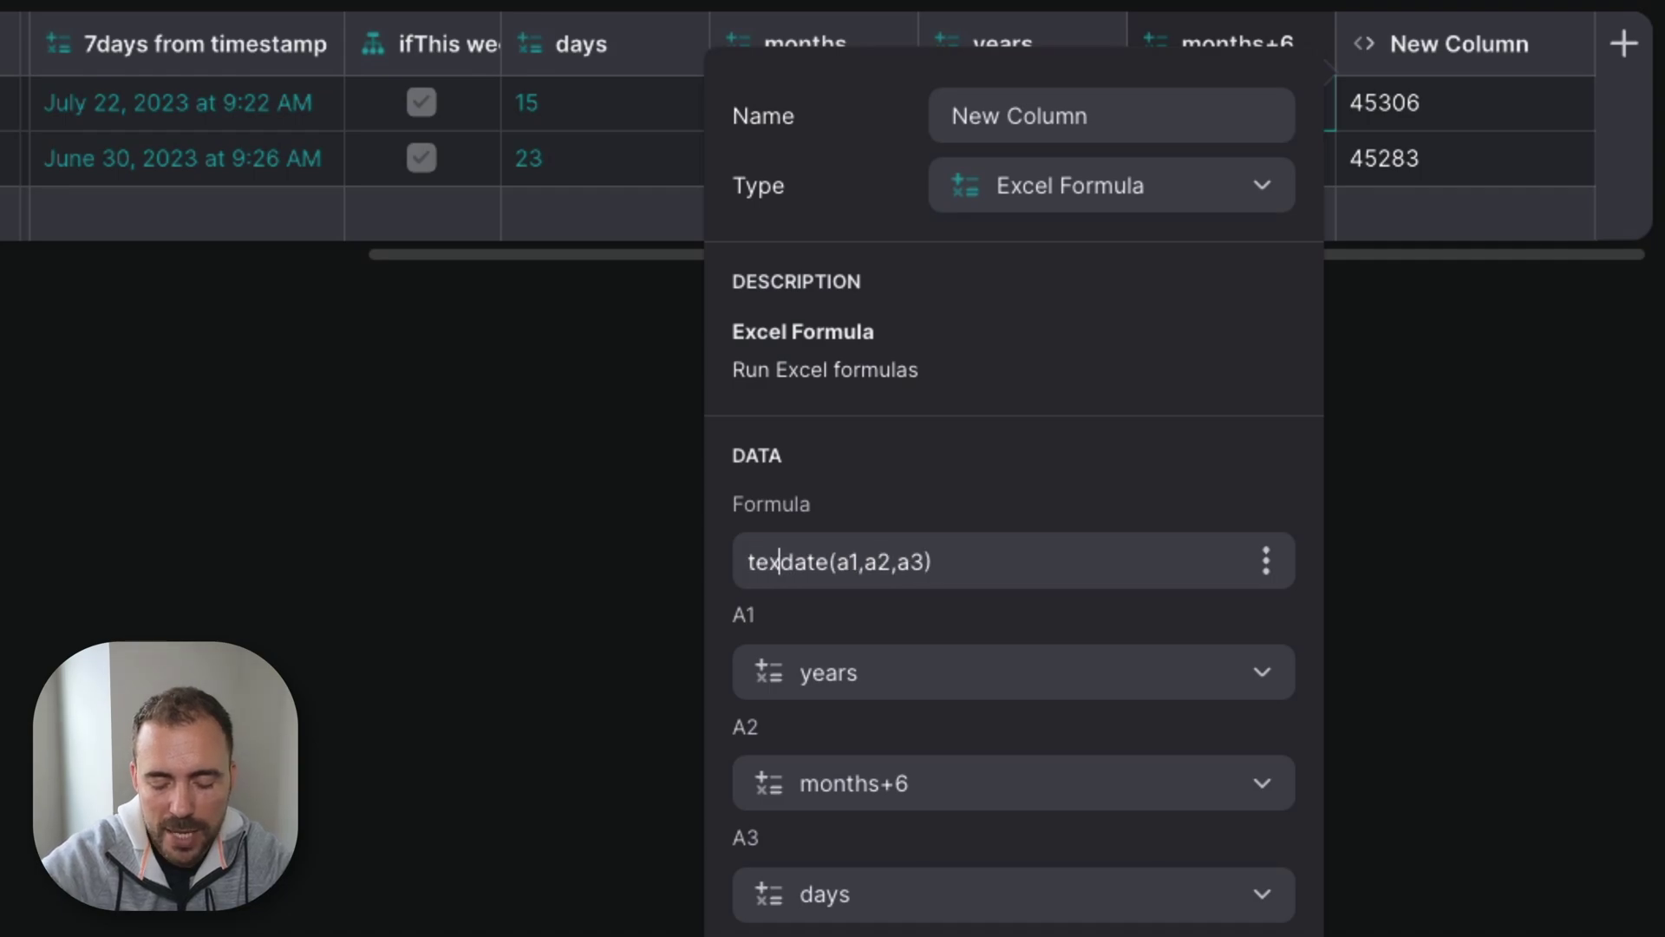
click(1006, 558)
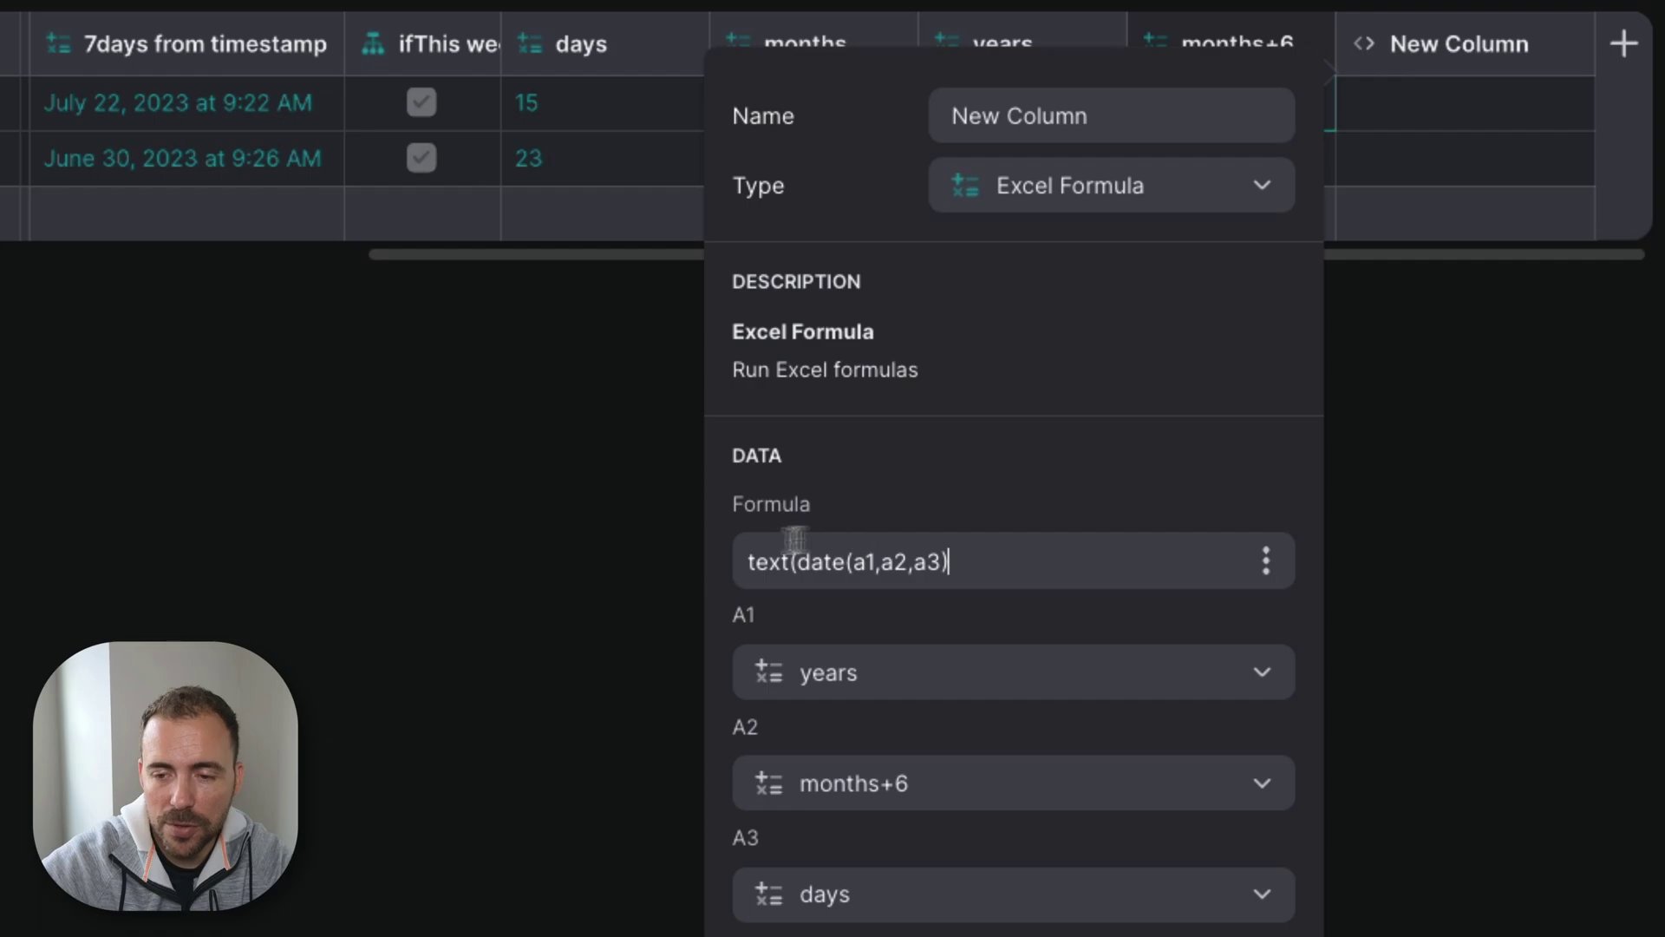
text(,)
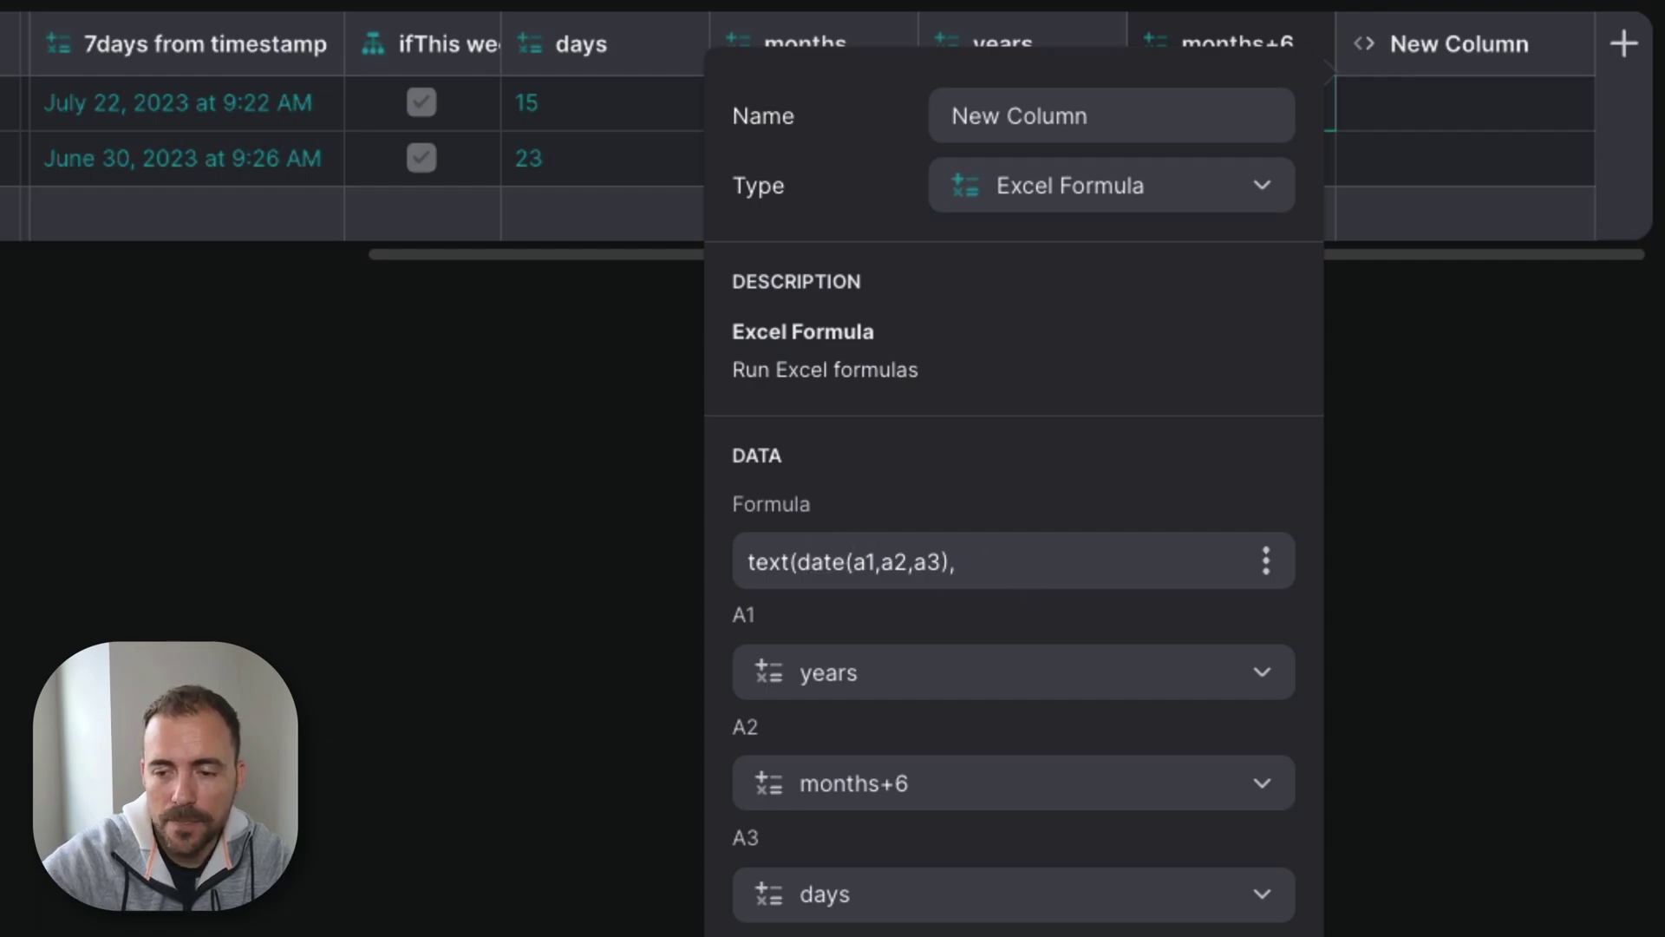
text(")
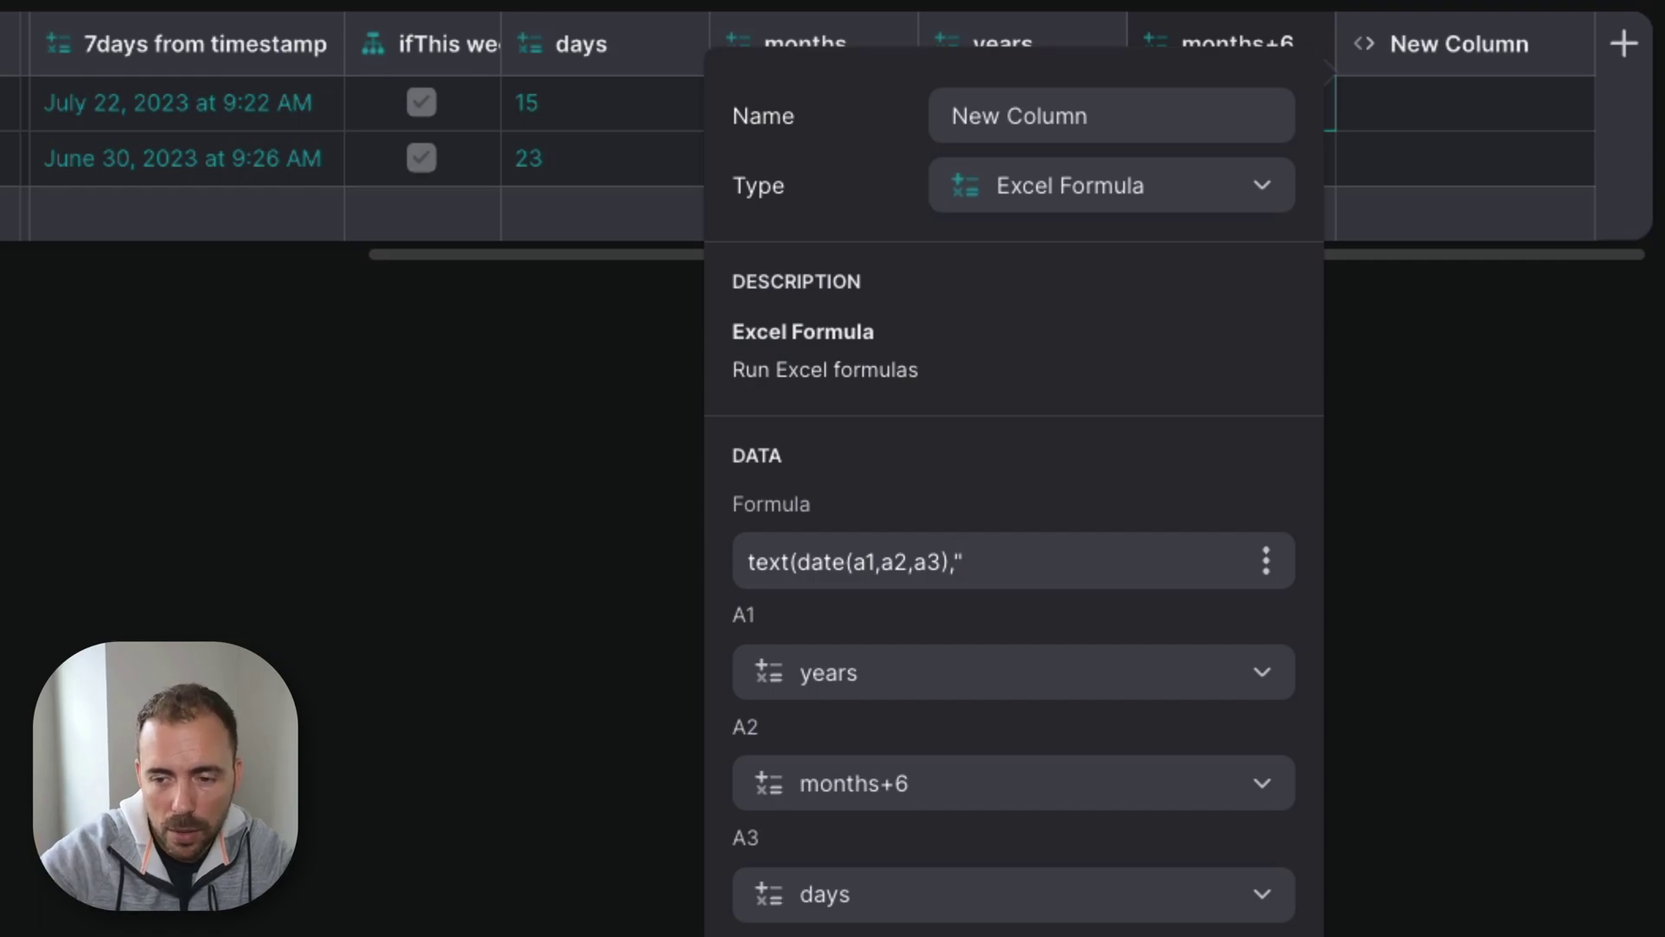
text(mm/d)
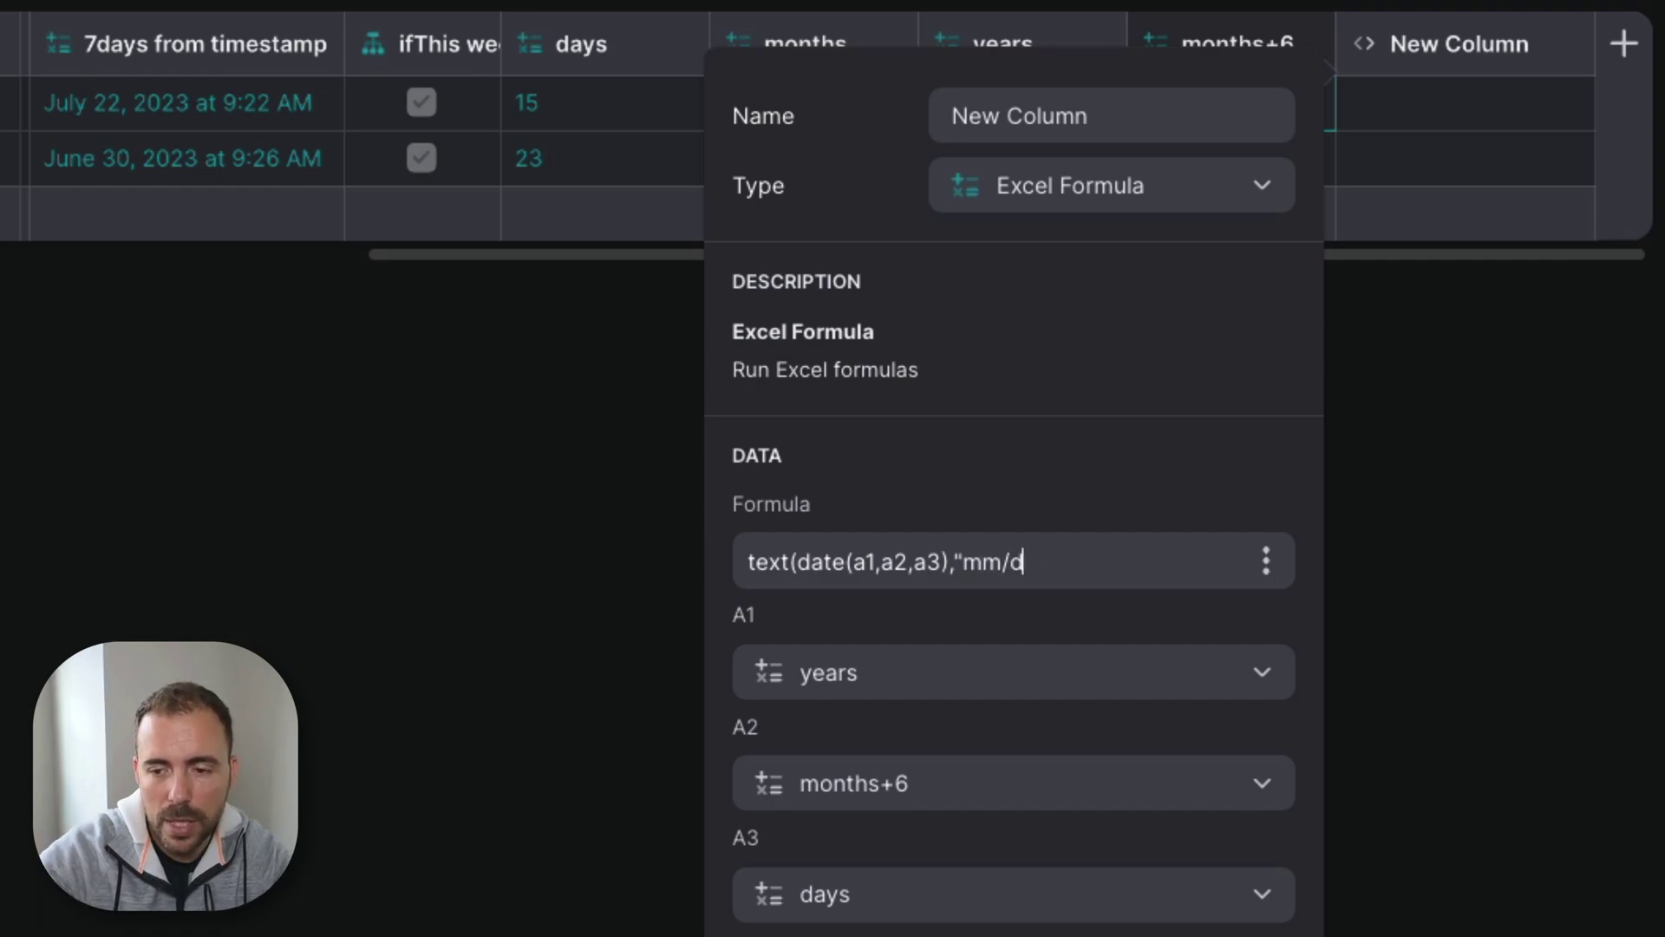
text(d/yyyy"))
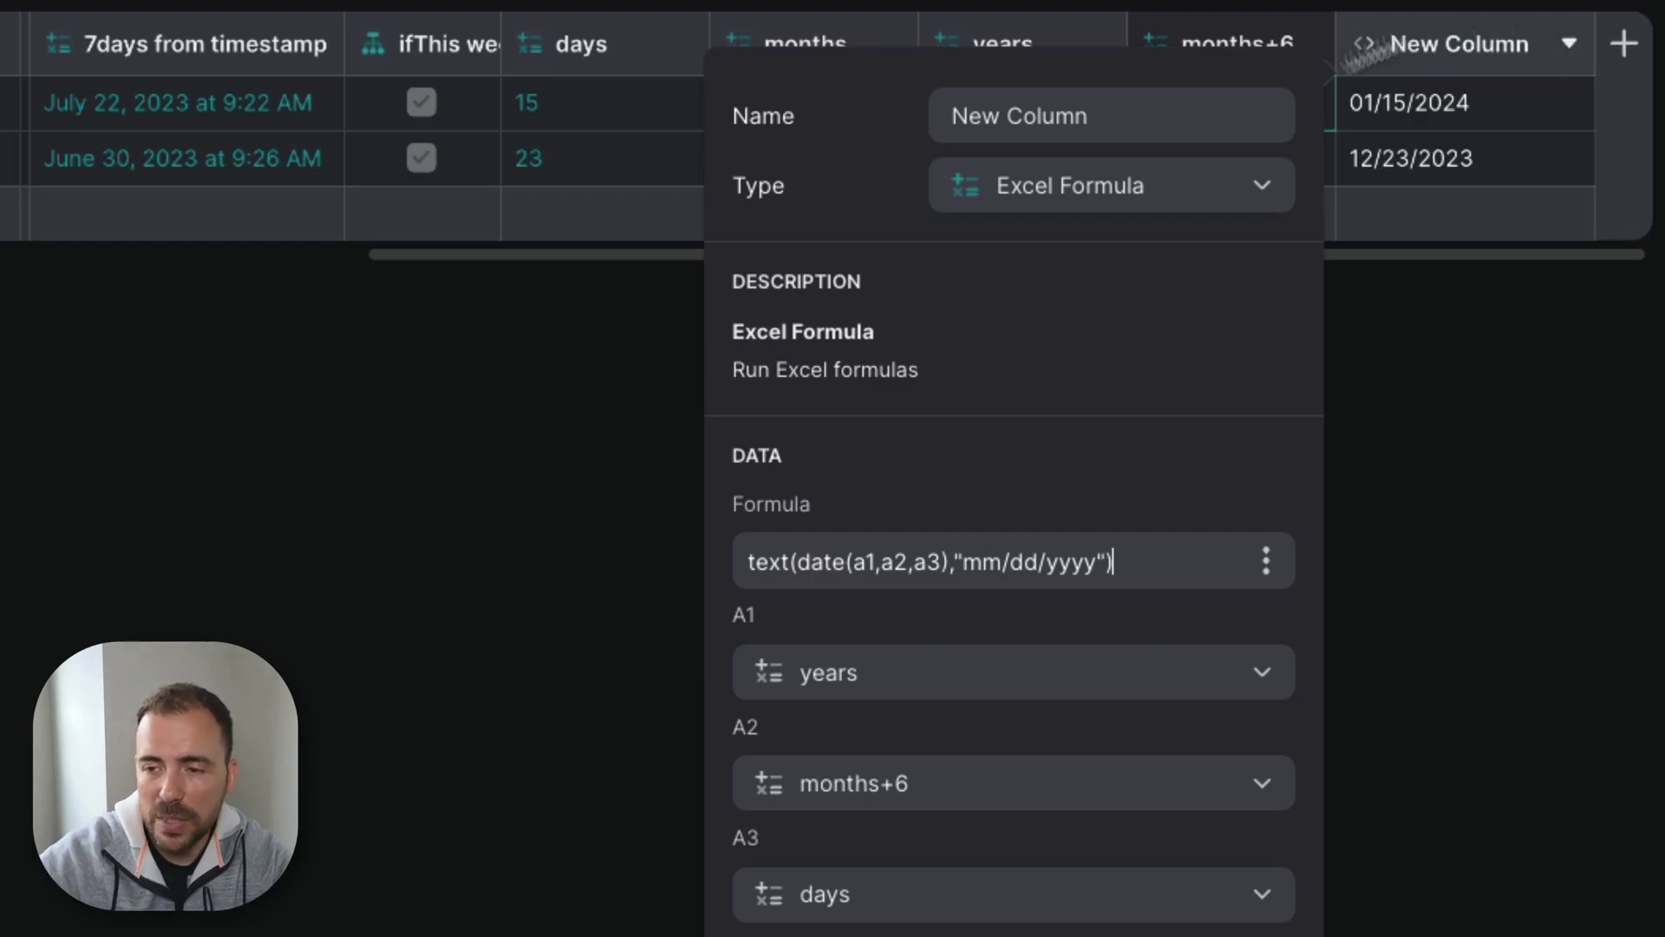
scroll(1002, 855, down, 1)
scroll(1049, 431, up, 1)
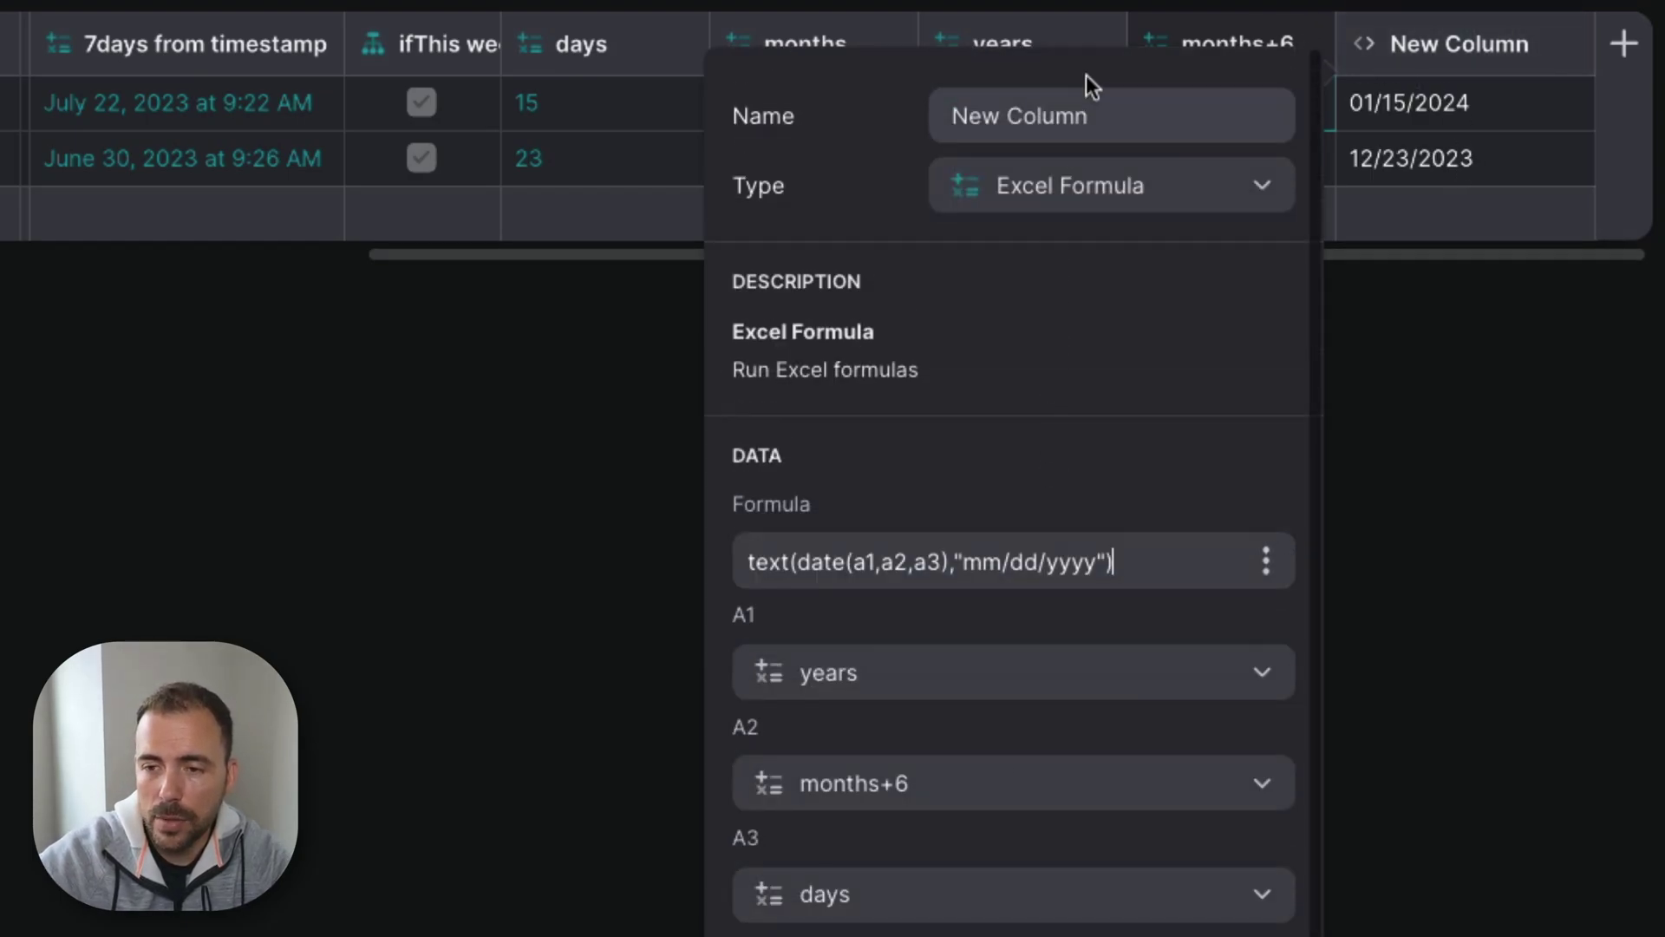
scroll(1107, 116, down, 1)
key(Escape)
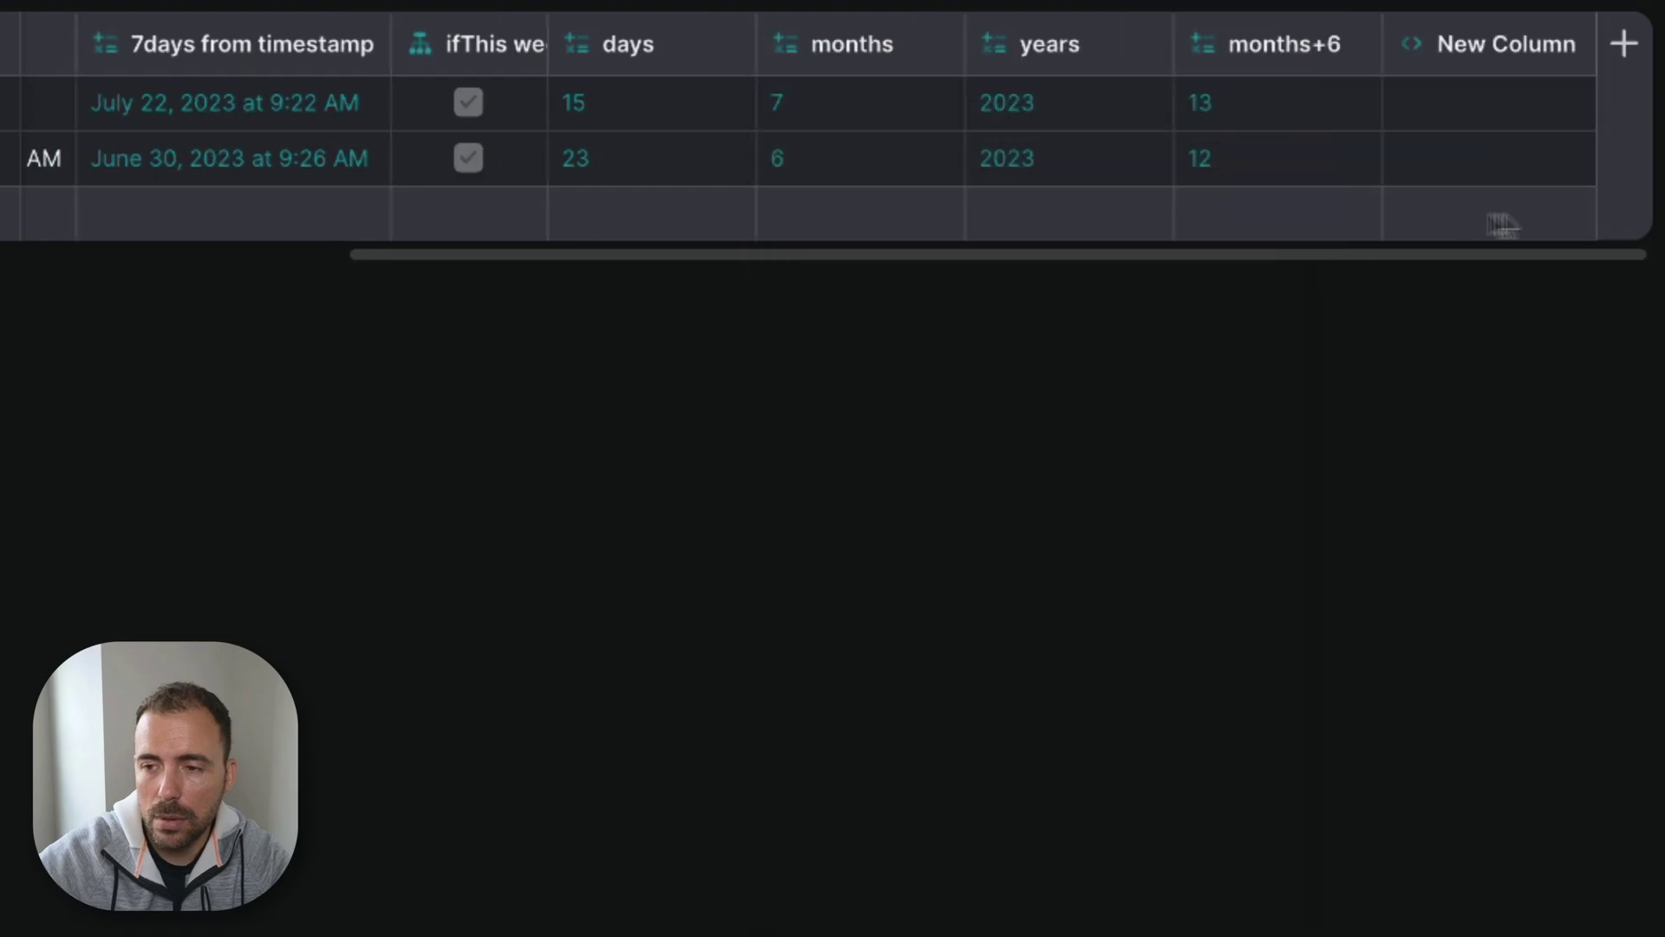
Step: Compare the first row's rebuilt date in the Excel Formula column with its months+6 value
click(1463, 100)
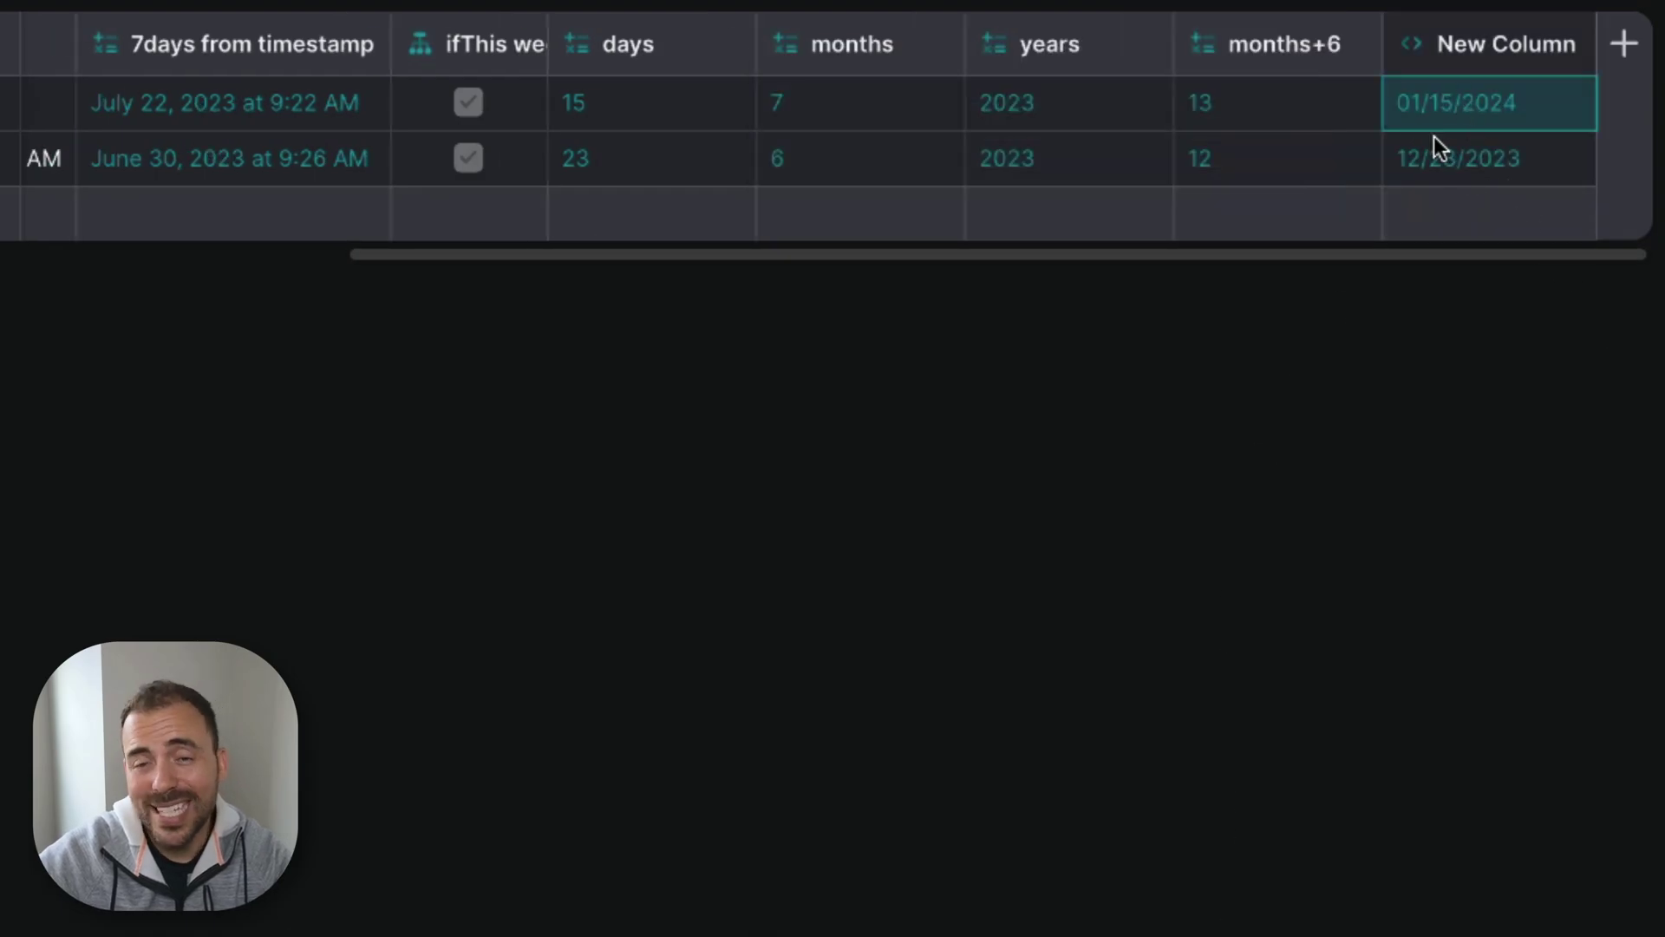
double_click(1422, 104)
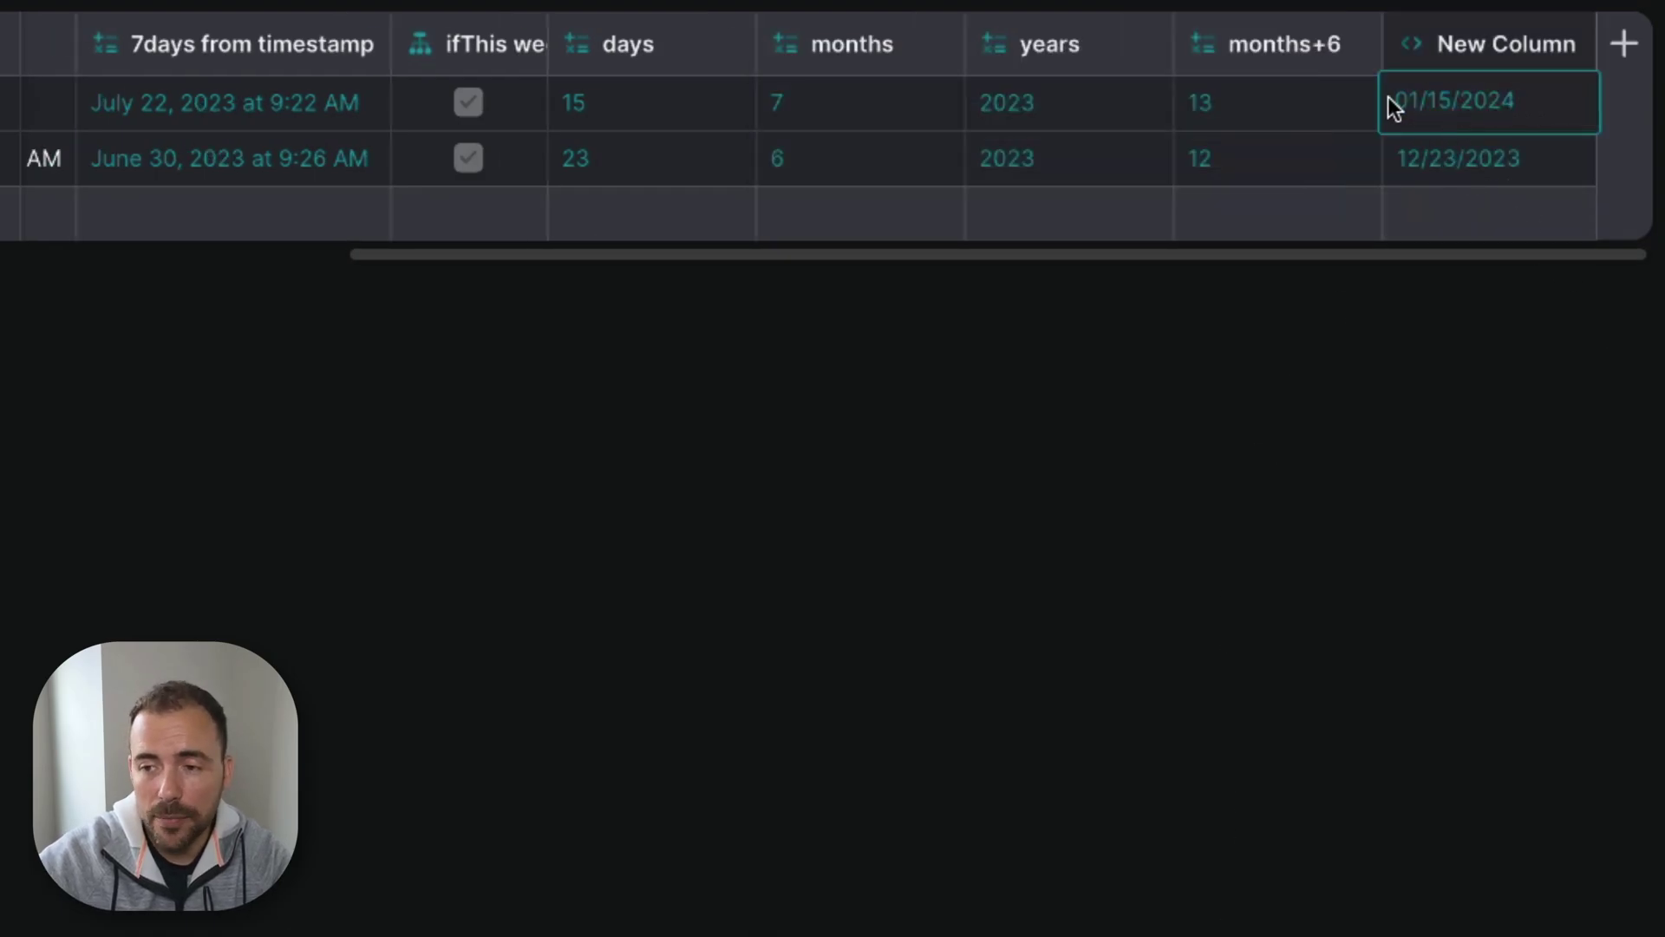
drag(1388, 101, 1552, 109)
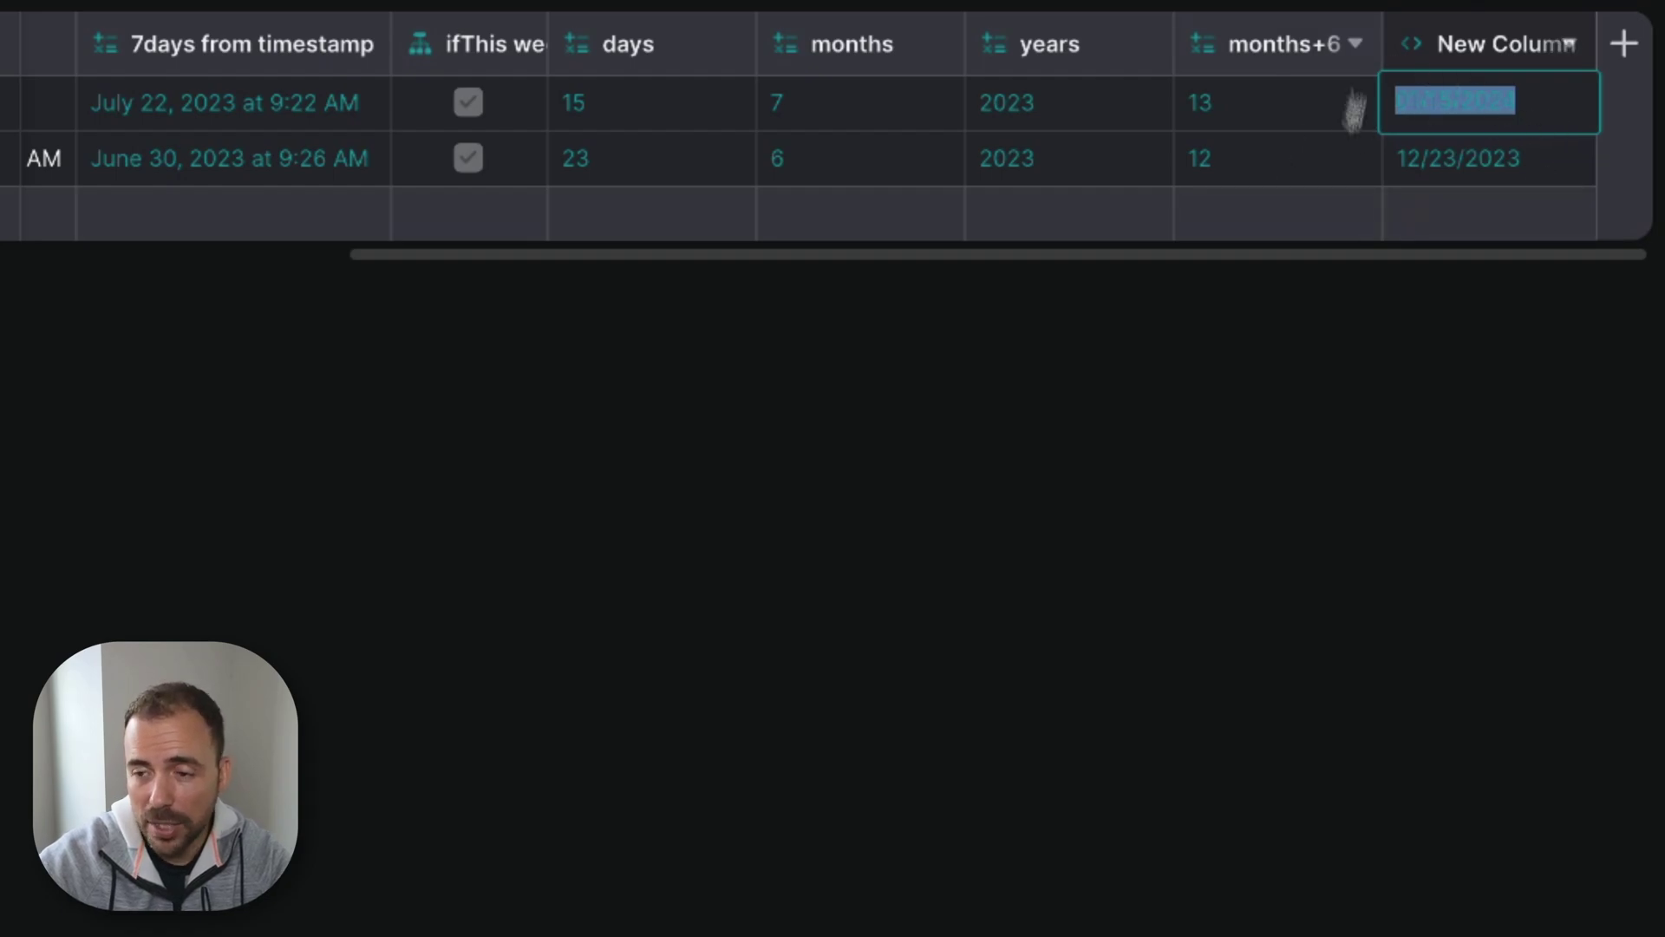
click(1279, 108)
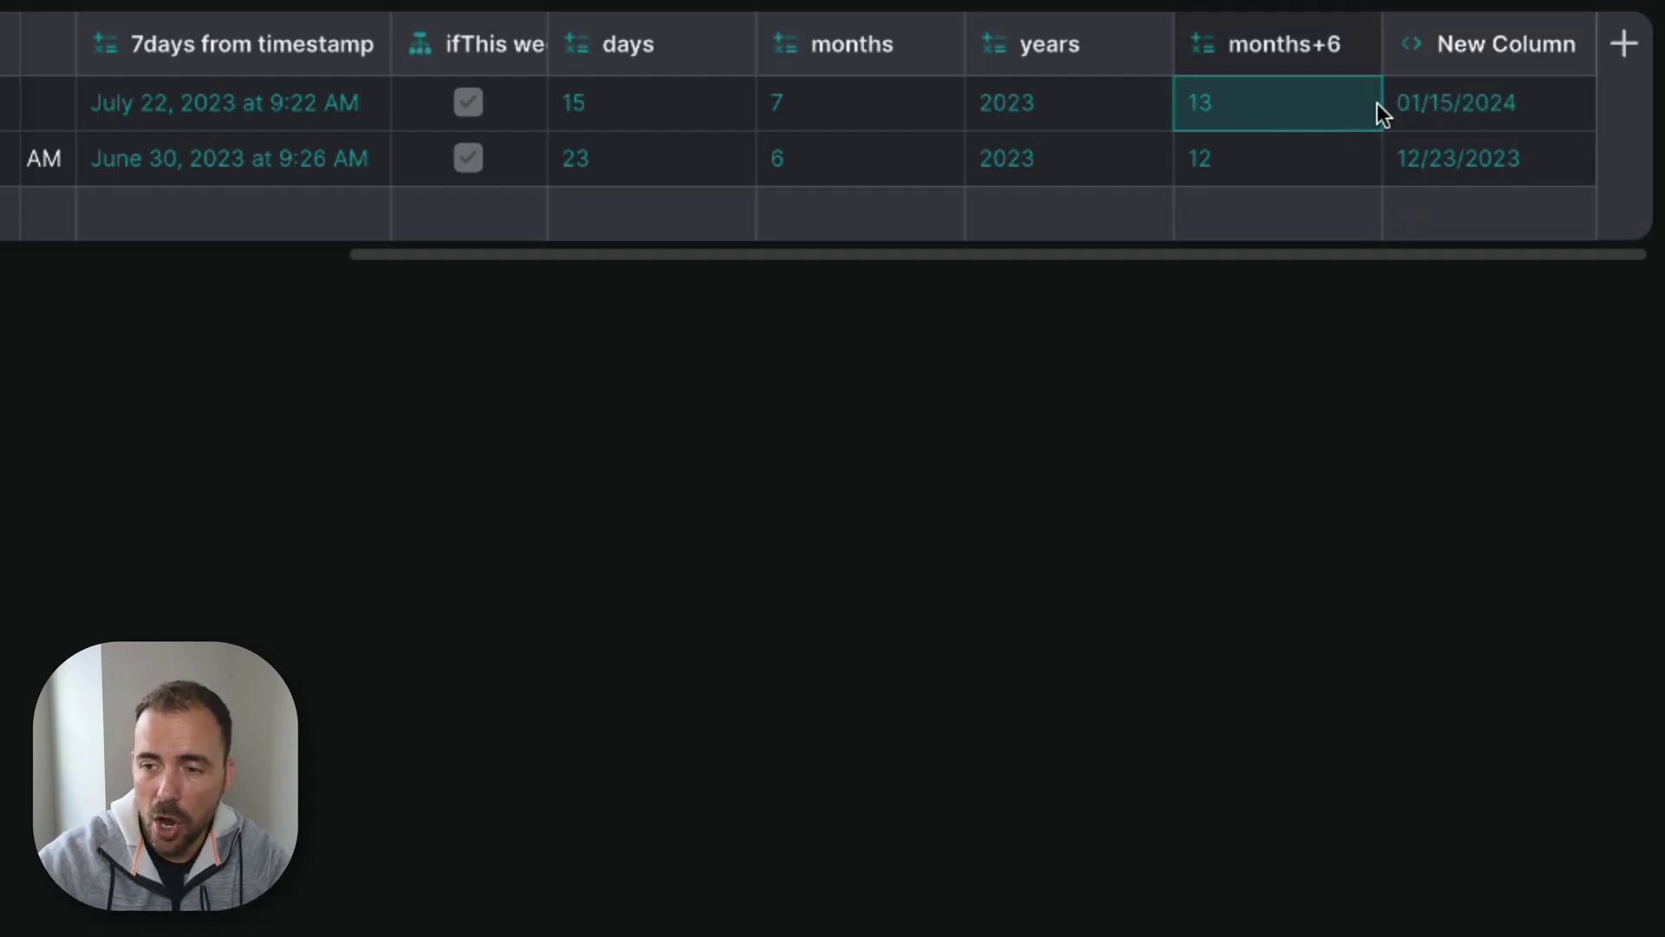
click(1457, 109)
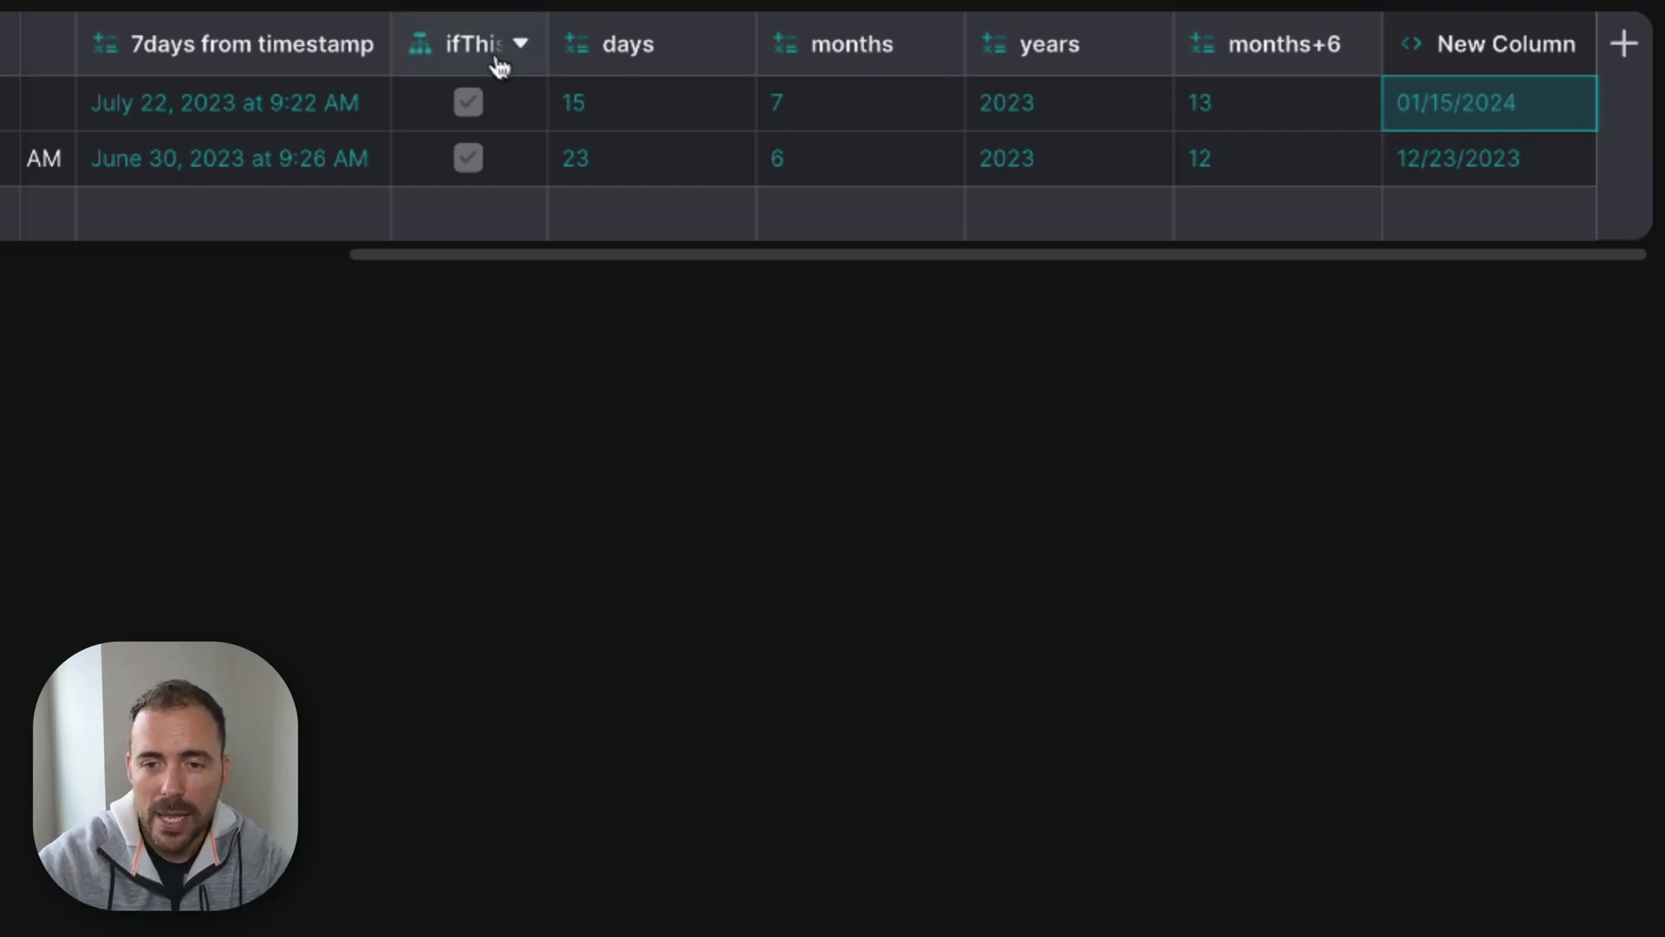
Step: Widen the ifThis week column and check which comparison operators its condition offers for the Excel Formula column, discarding the condition change
drag(539, 49, 650, 52)
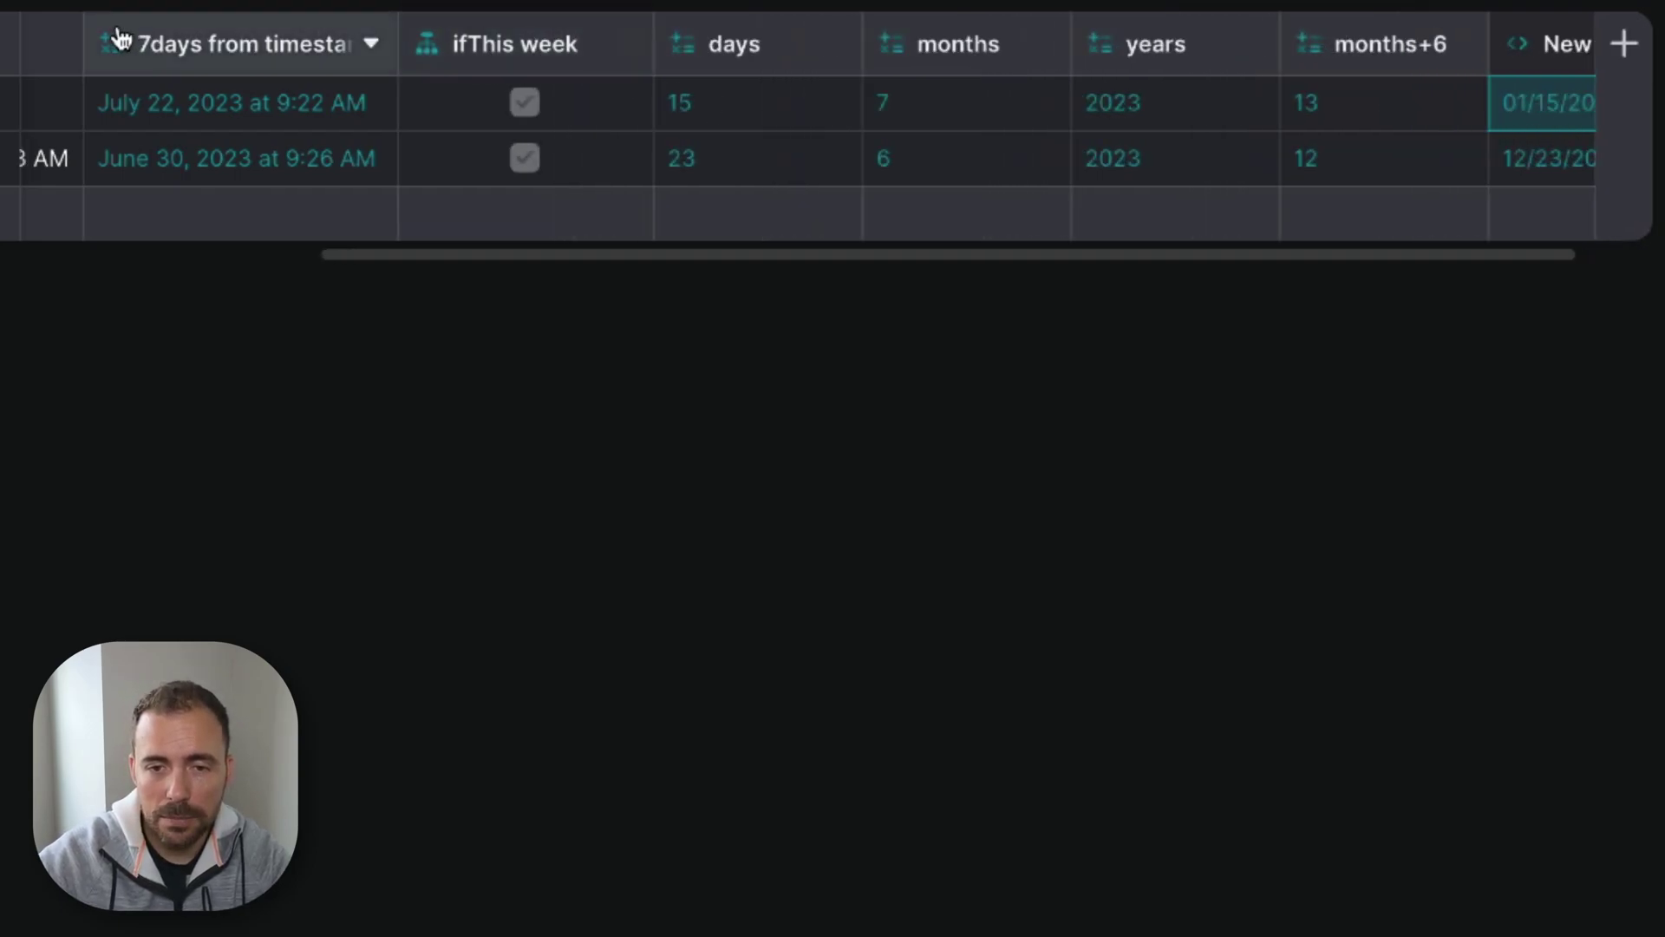
click(494, 56)
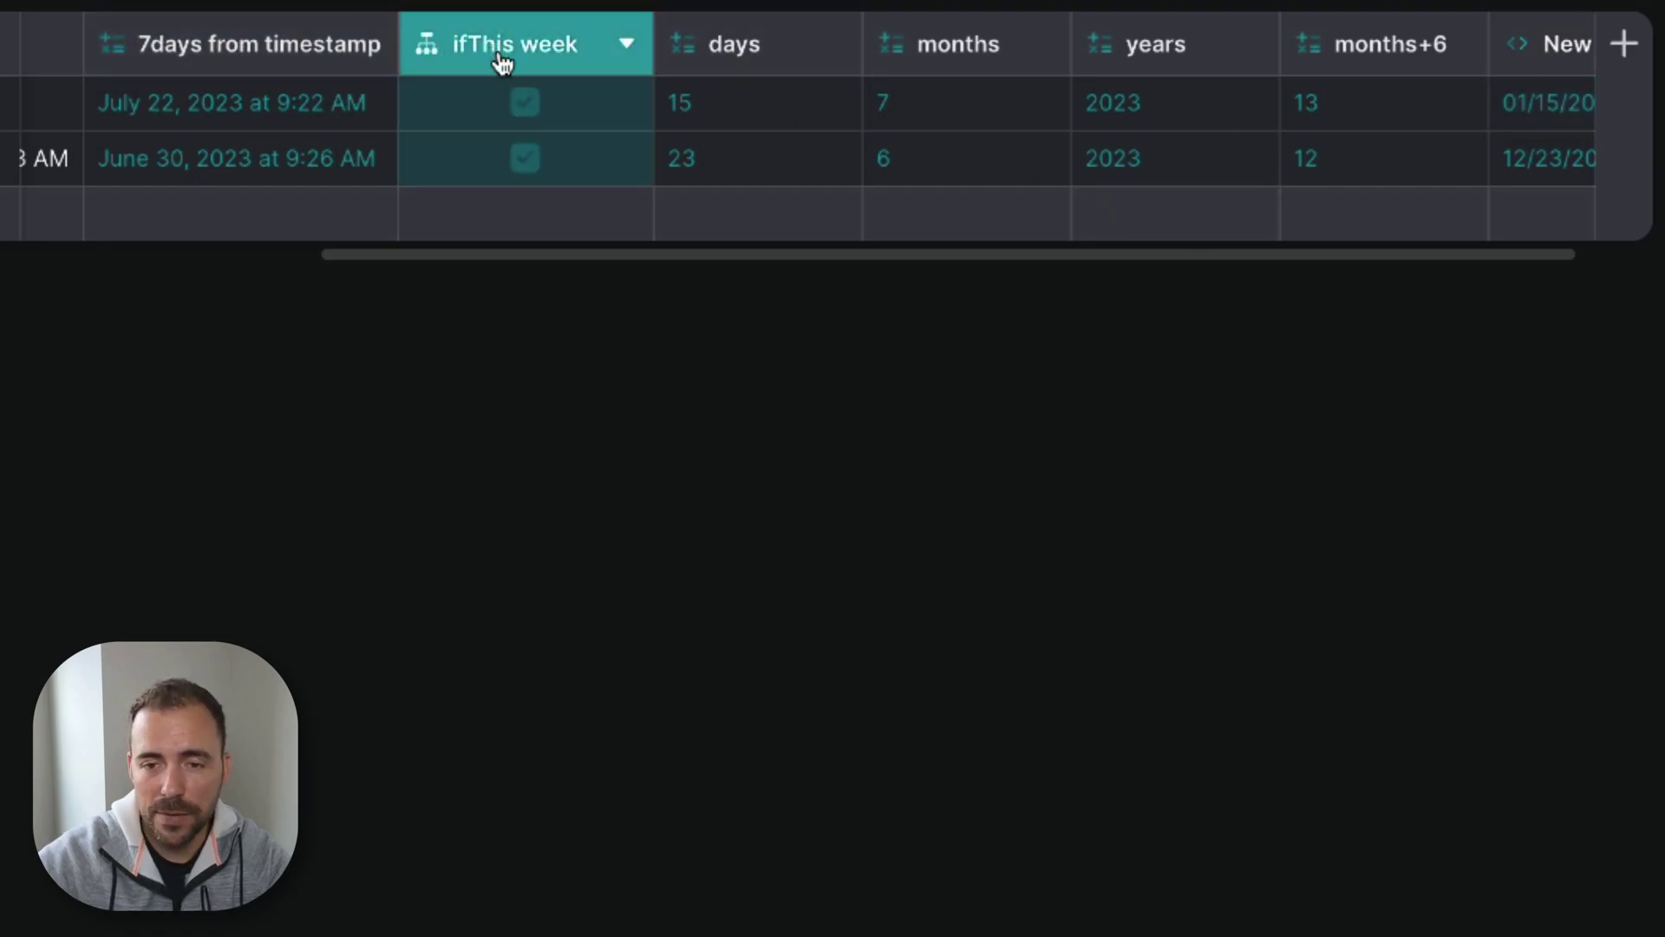
click(494, 55)
click(999, 356)
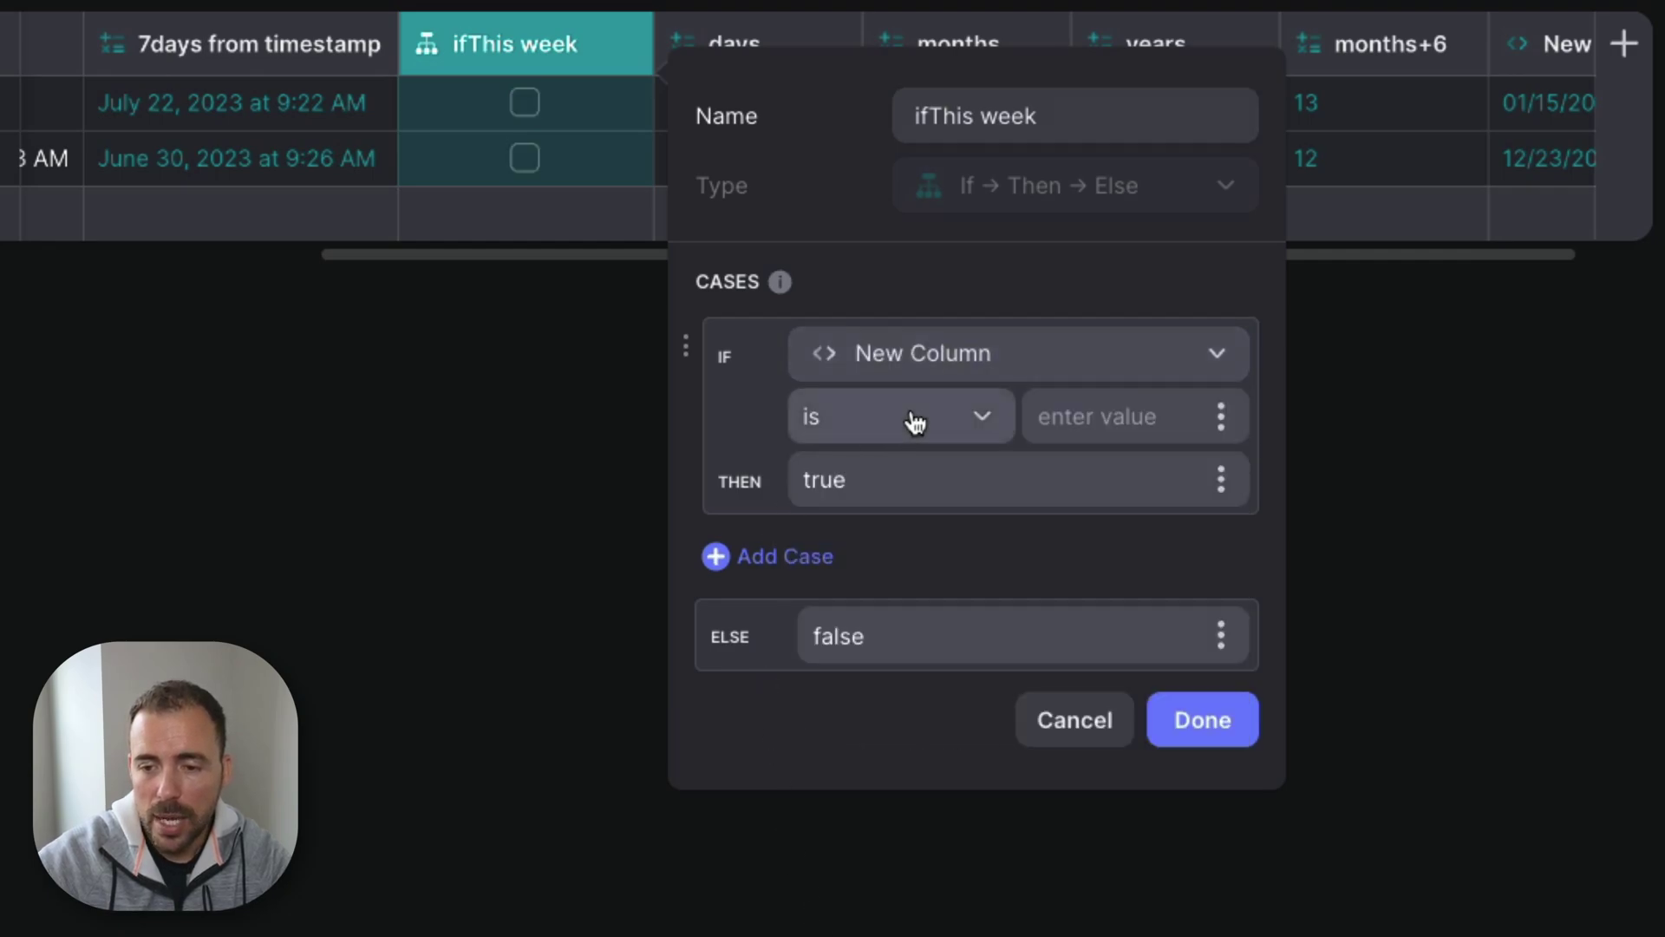
click(915, 419)
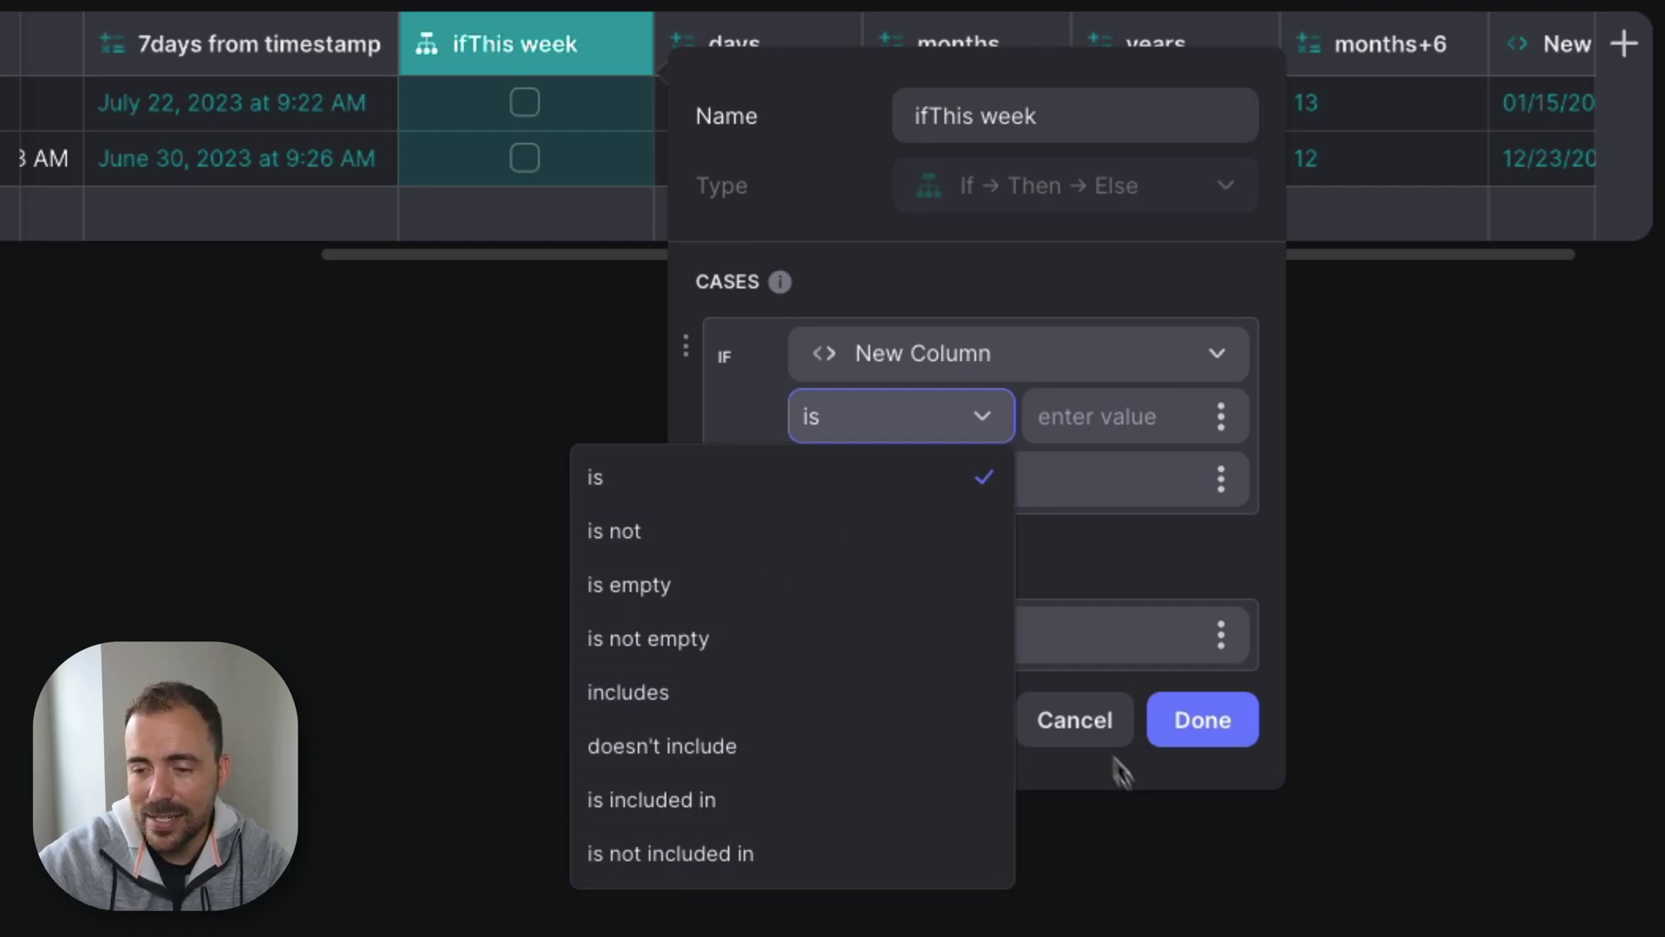
click(1073, 721)
Step: Rename the Excel Formula column to 6months(excel) and close its settings
scroll(1414, 139, right, 3)
click(1483, 89)
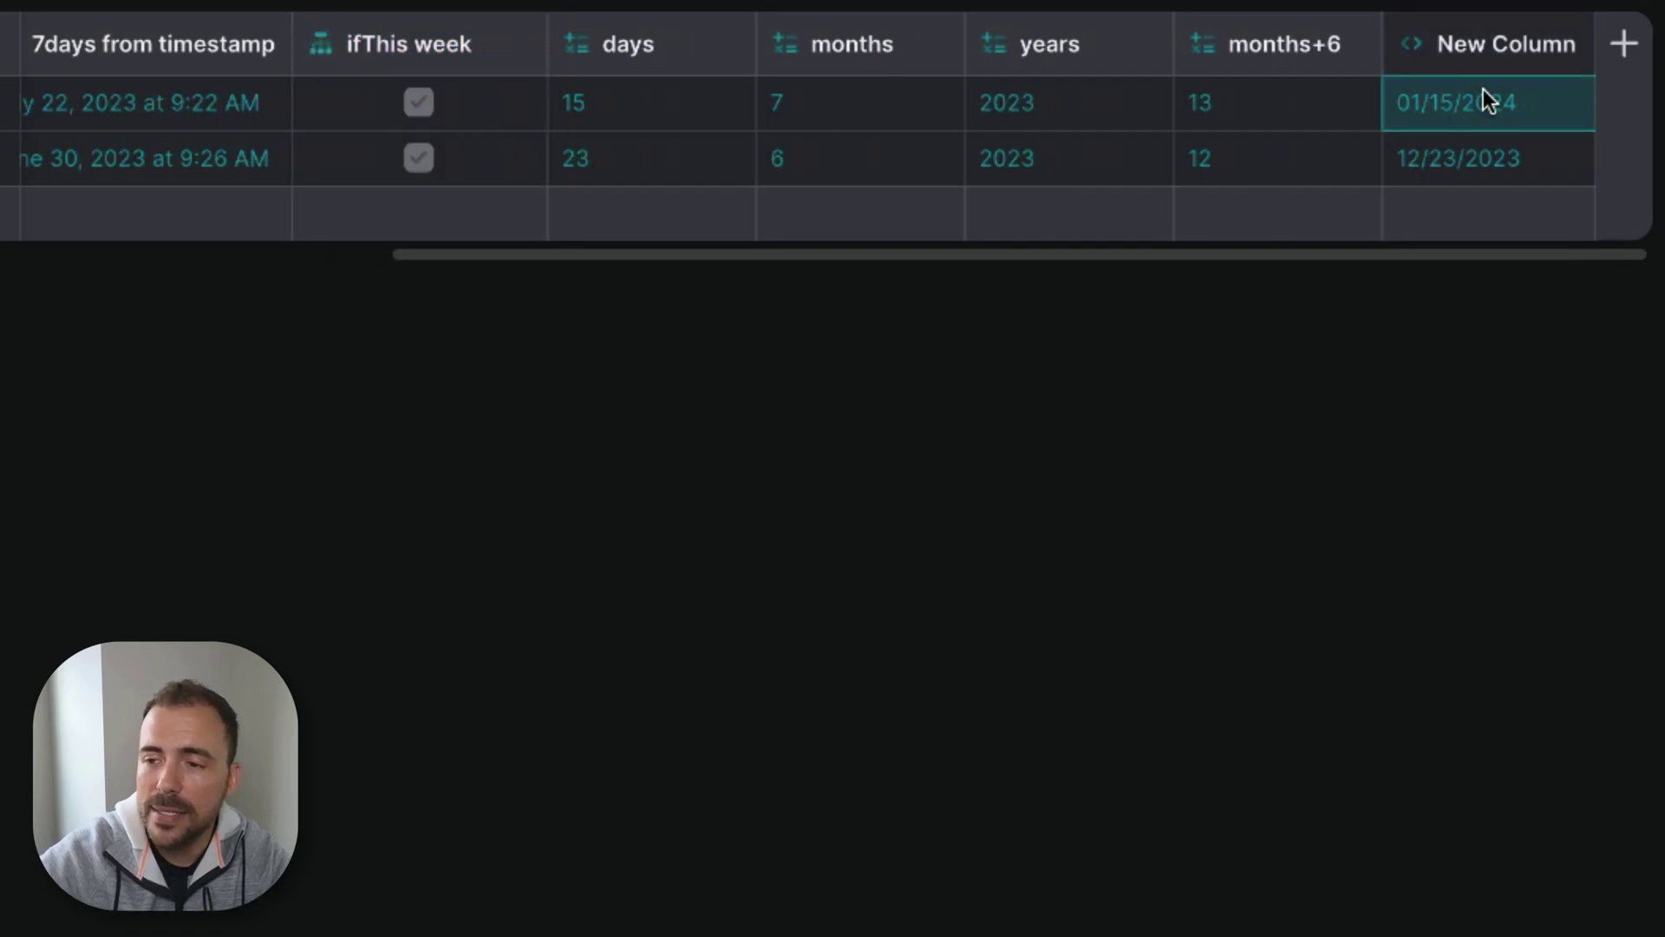
click(1519, 44)
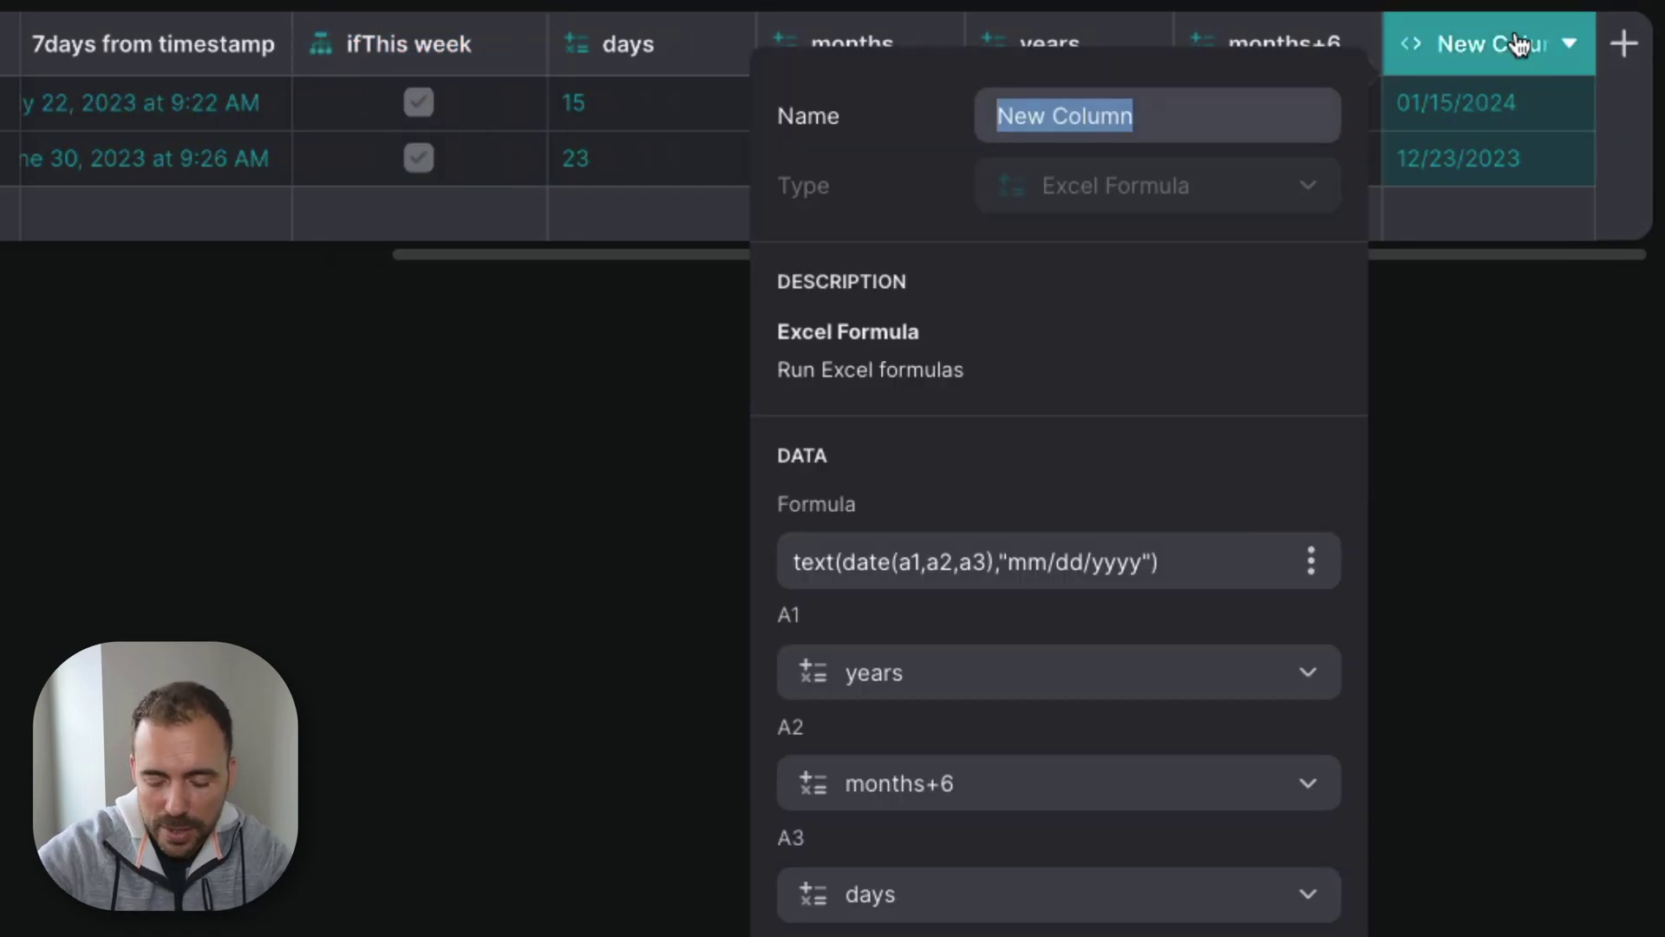
text(6mon)
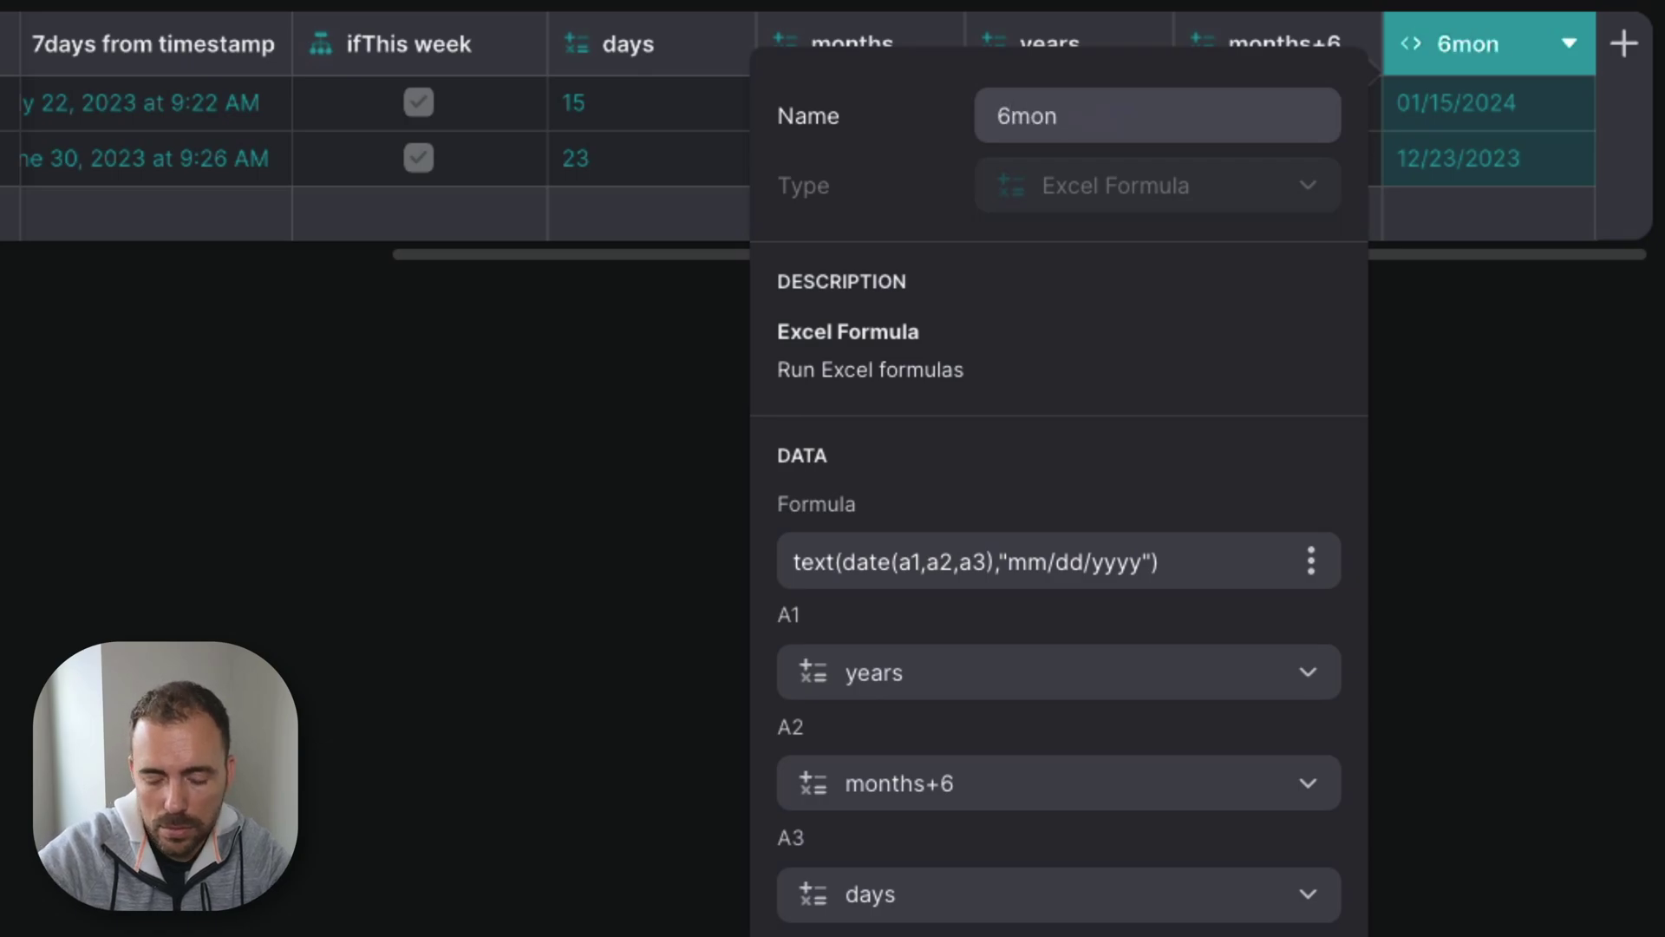
text(ths (excel))
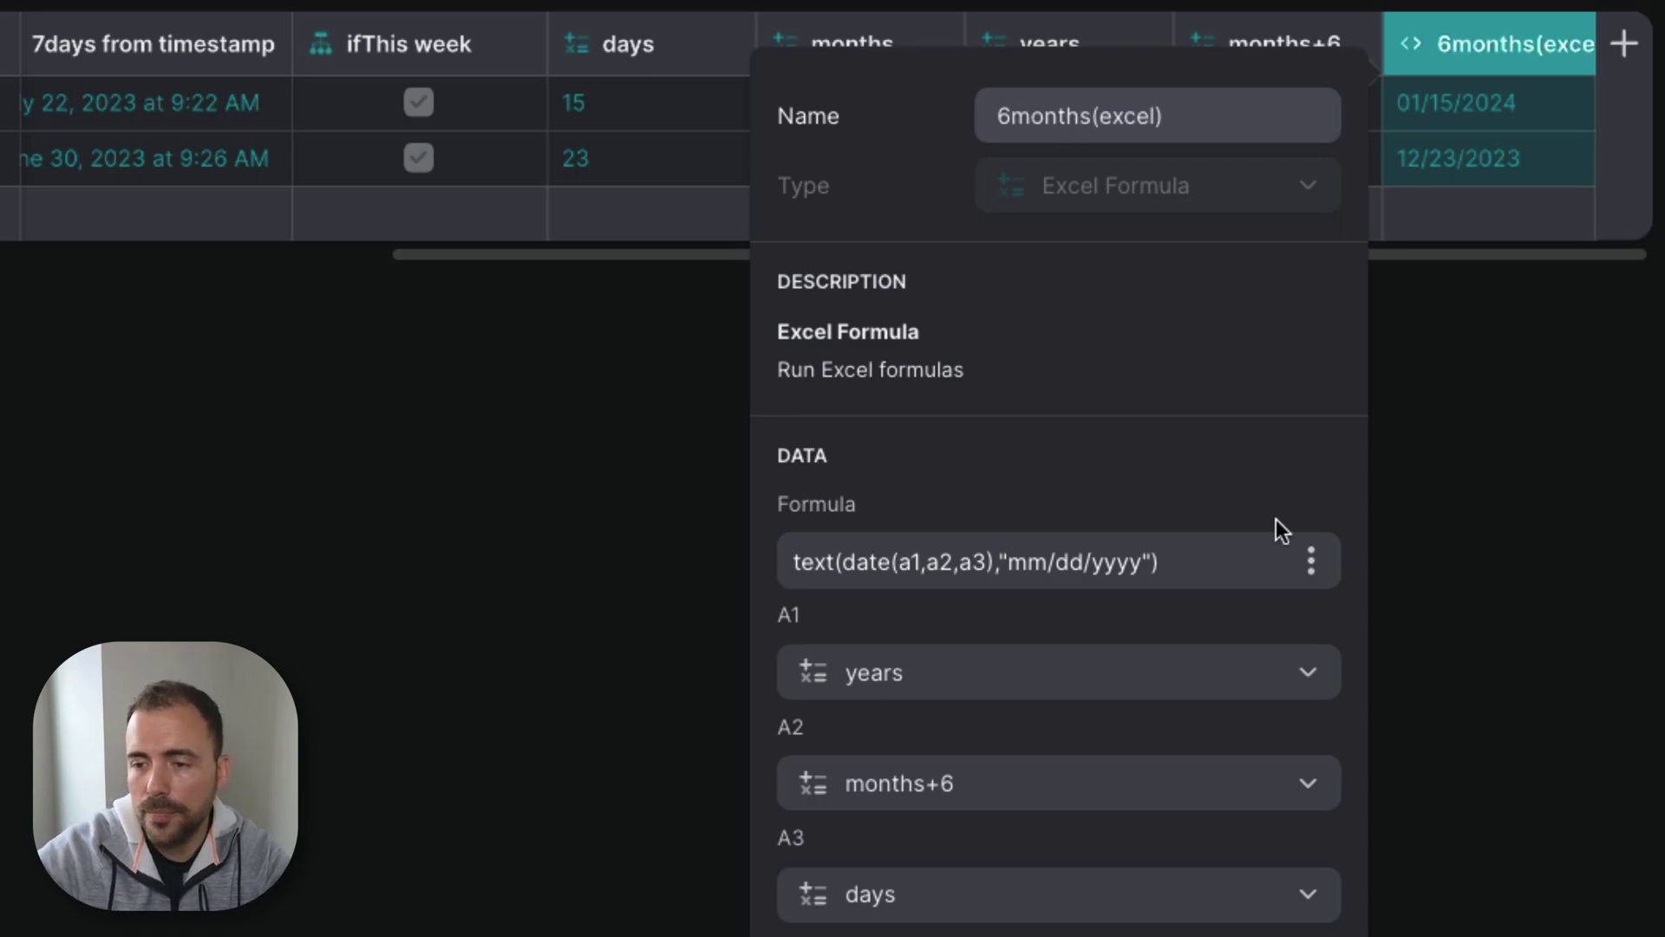
scroll(1277, 519, down, 1)
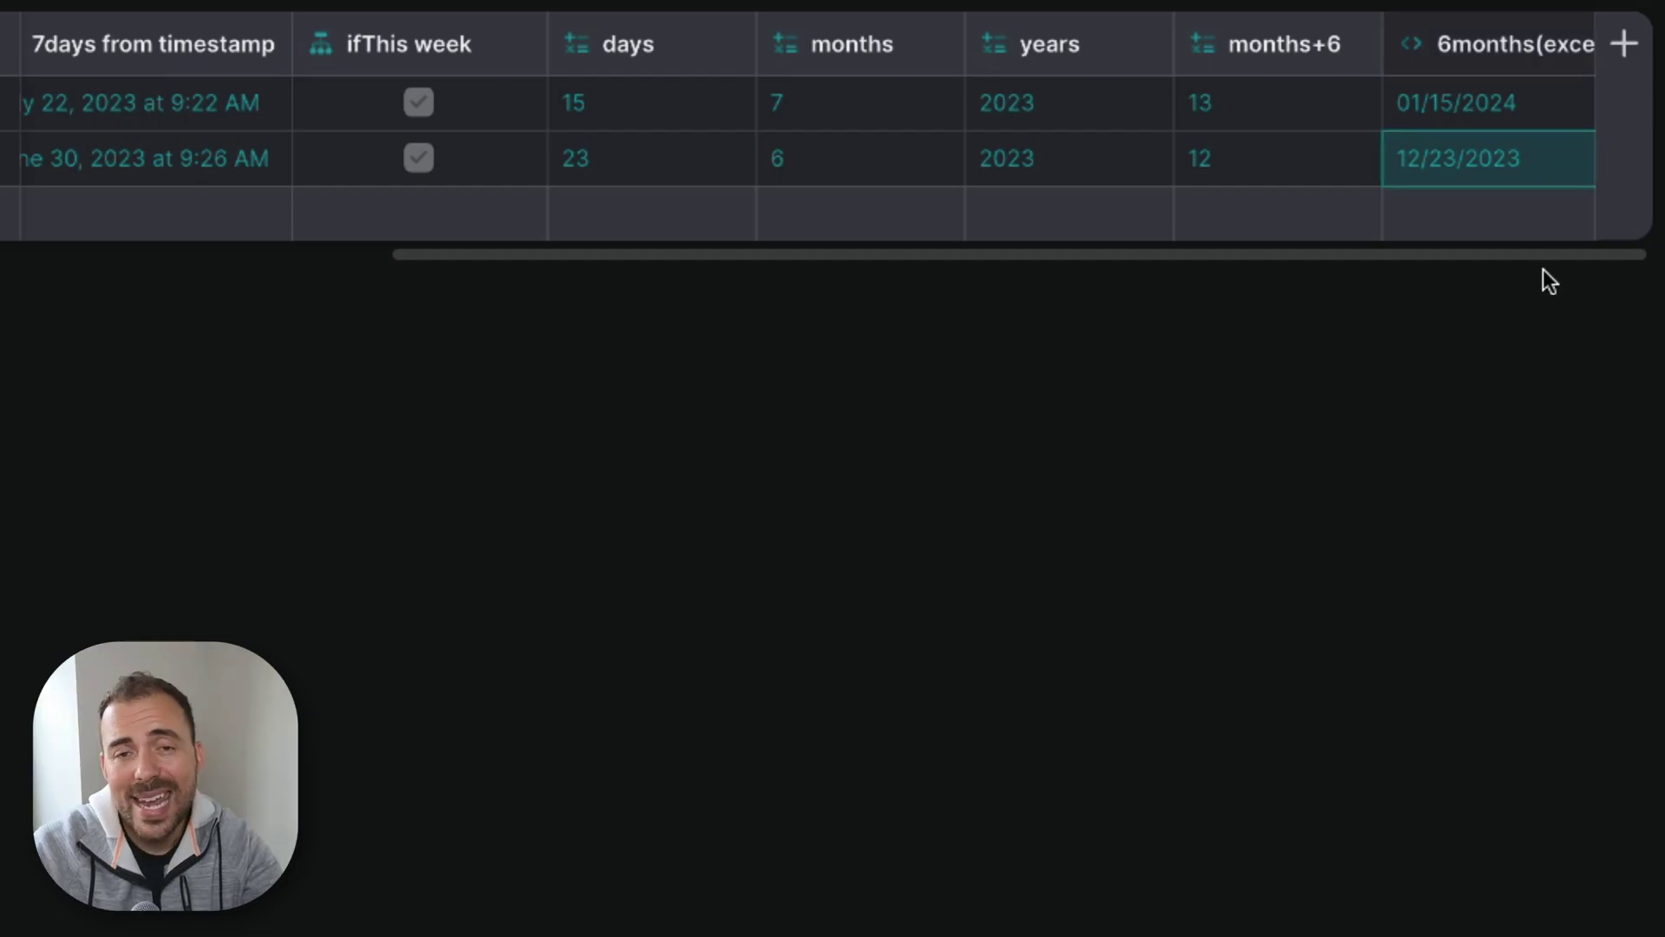
Step: Review the 6months(excel) column's Excel Formula settings, close them, and inspect its first-row value alongside the ifThis week column
click(1460, 57)
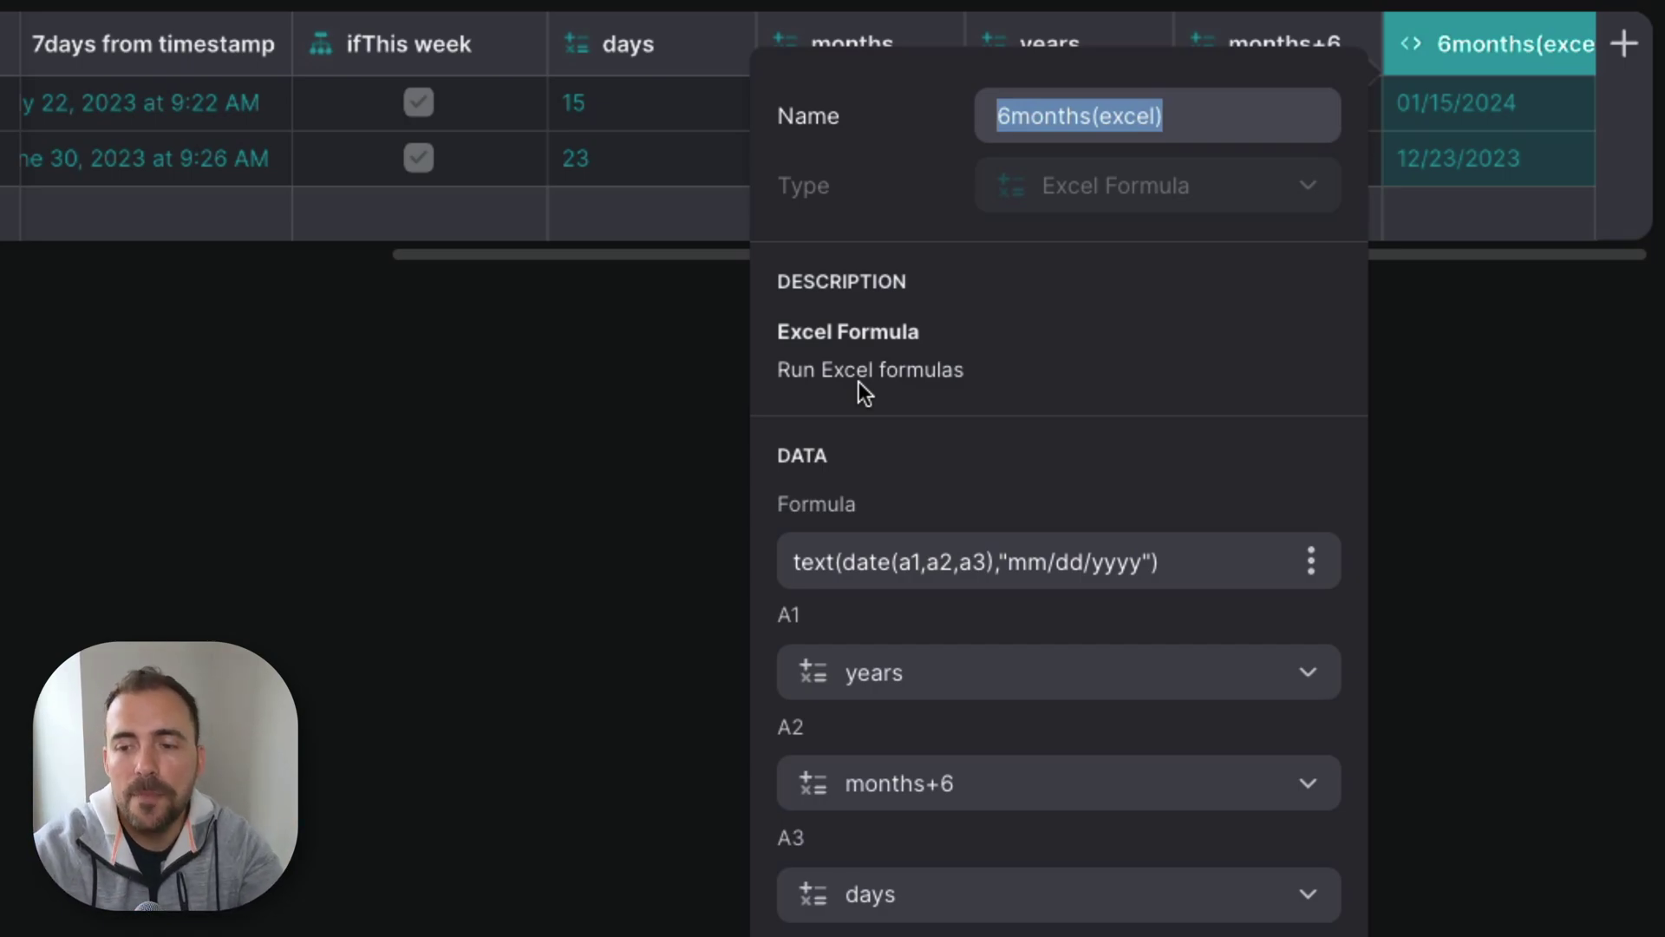
drag(776, 336, 933, 337)
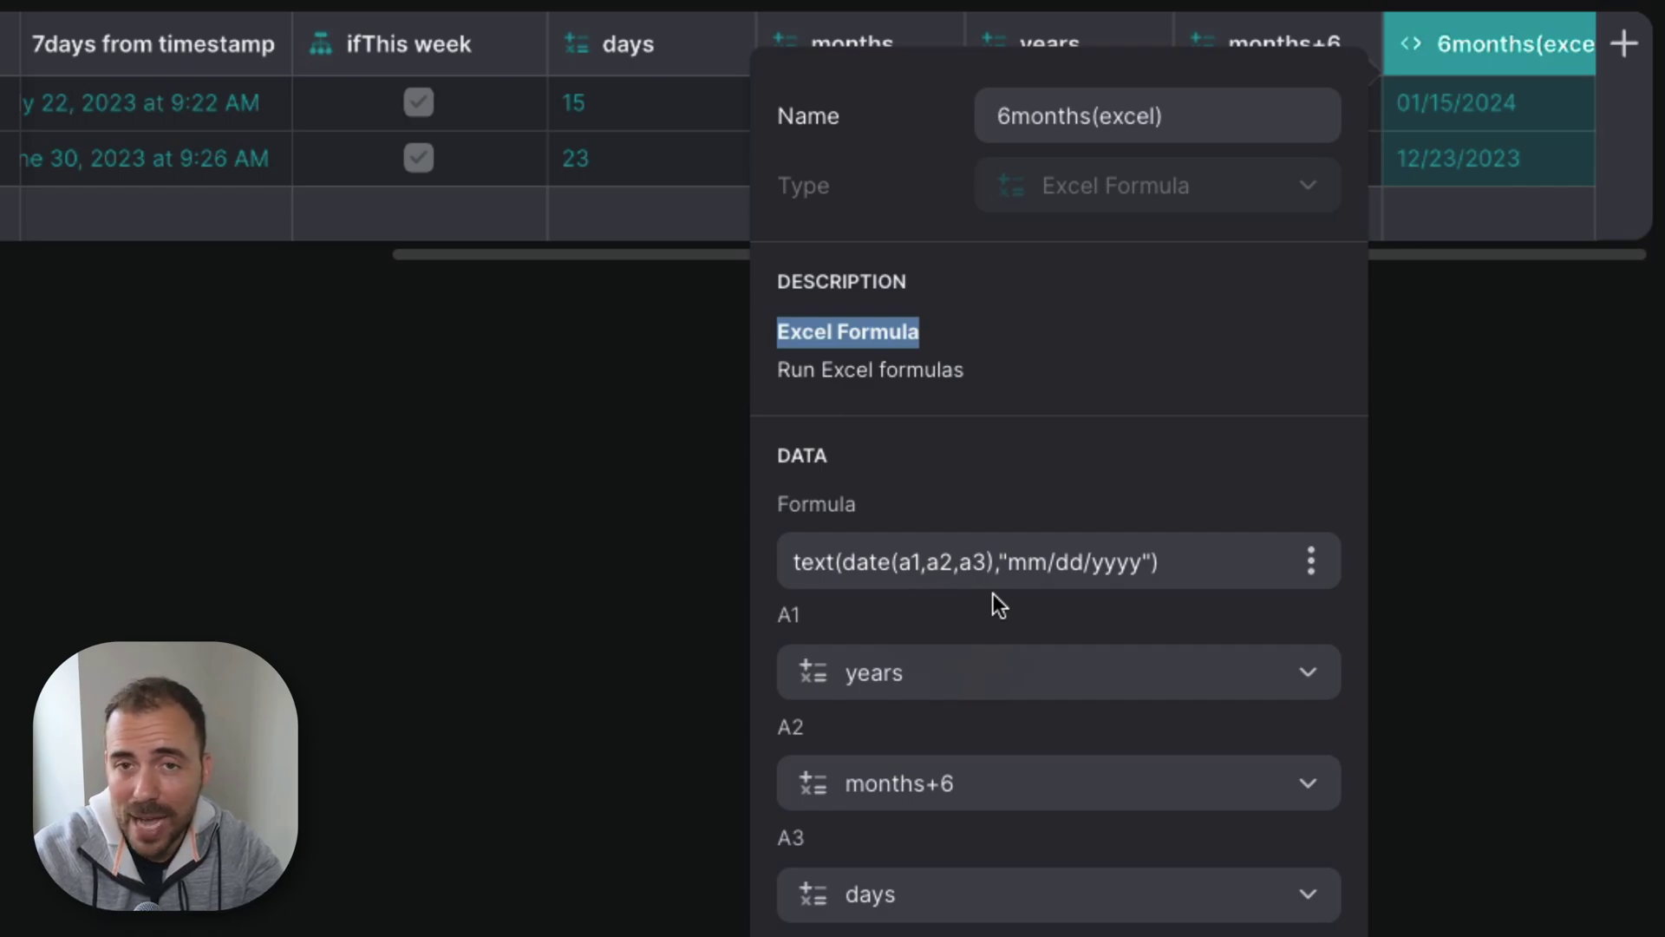
scroll(992, 593, down, 1)
key(Escape)
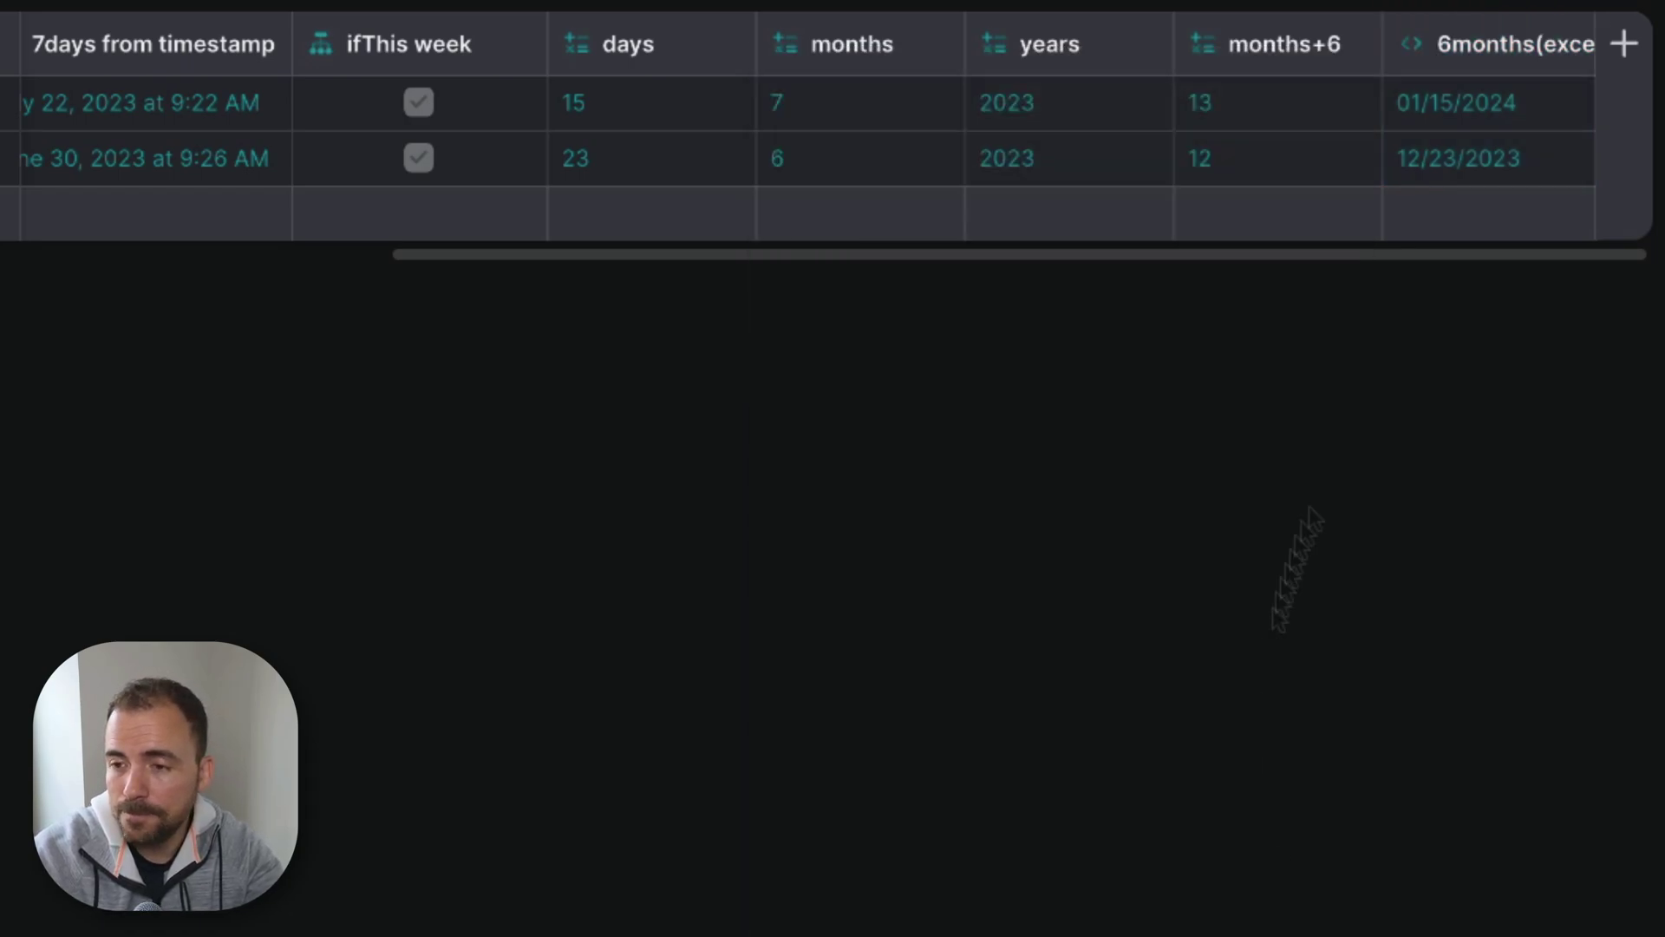
click(1440, 111)
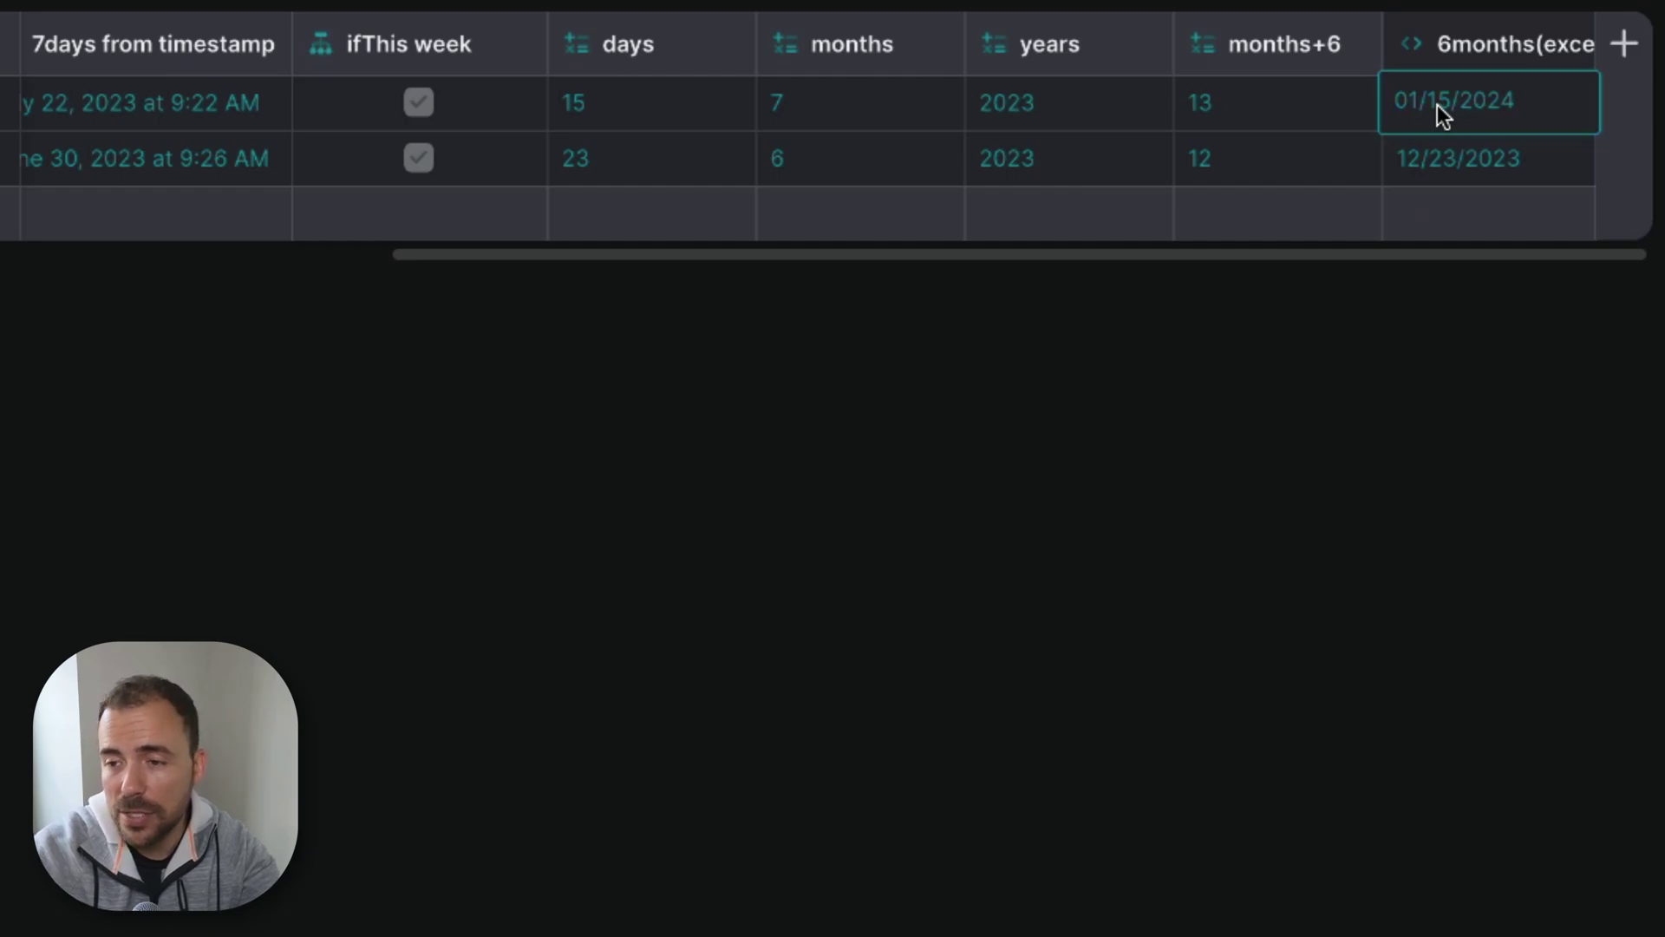
click(350, 63)
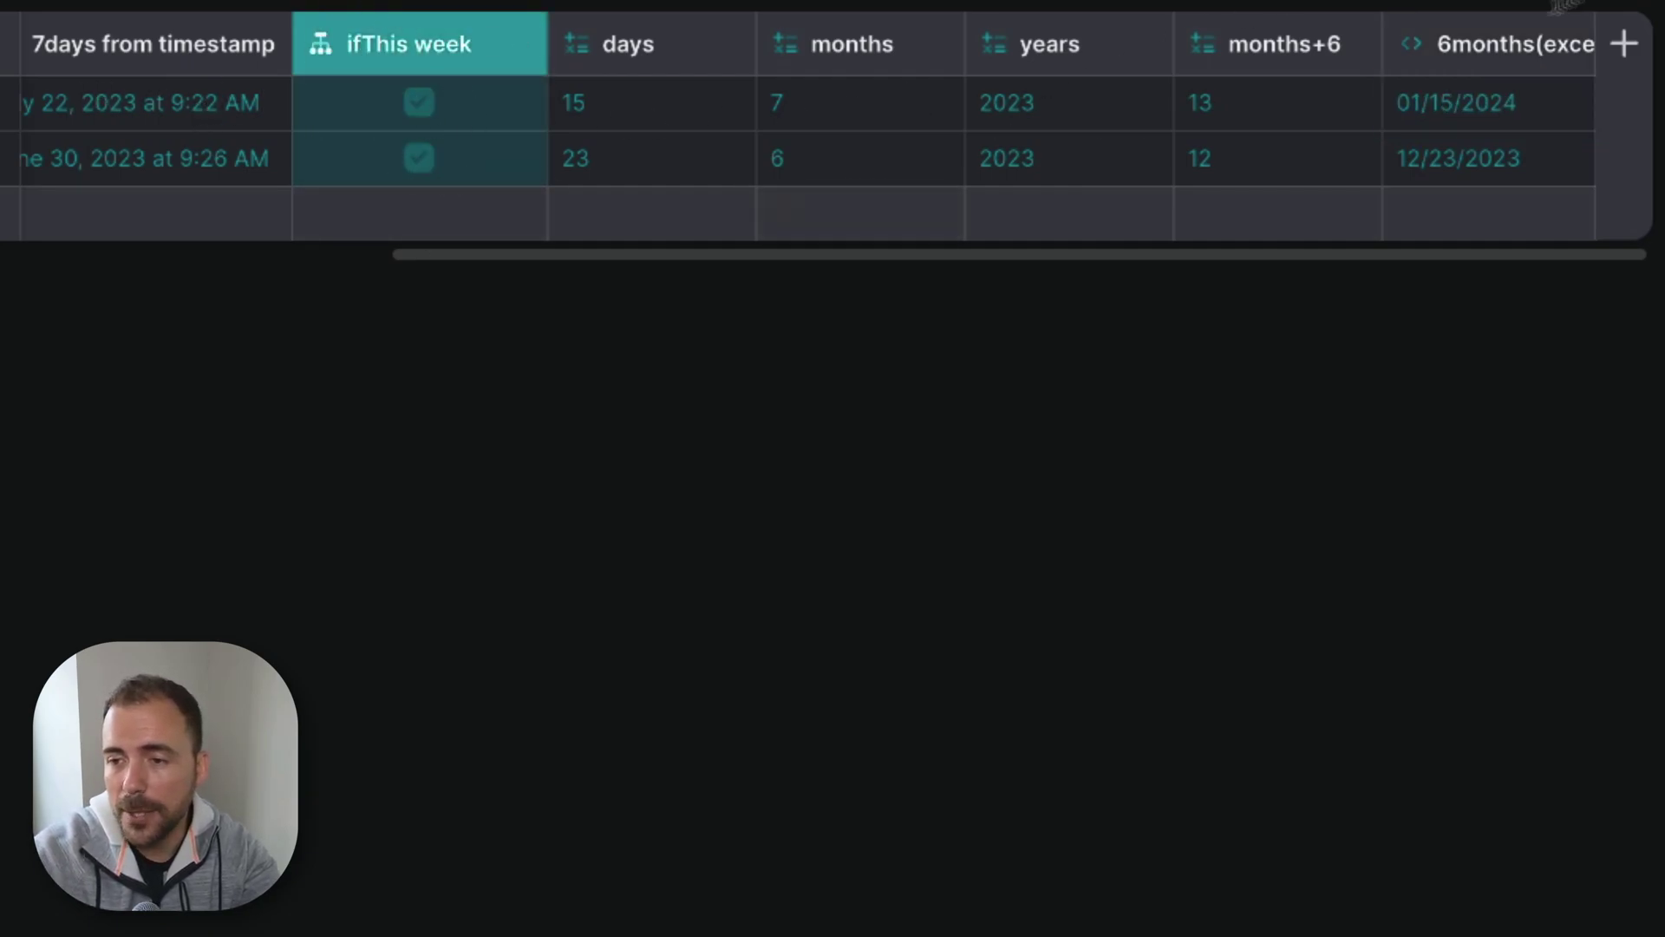
click(1475, 118)
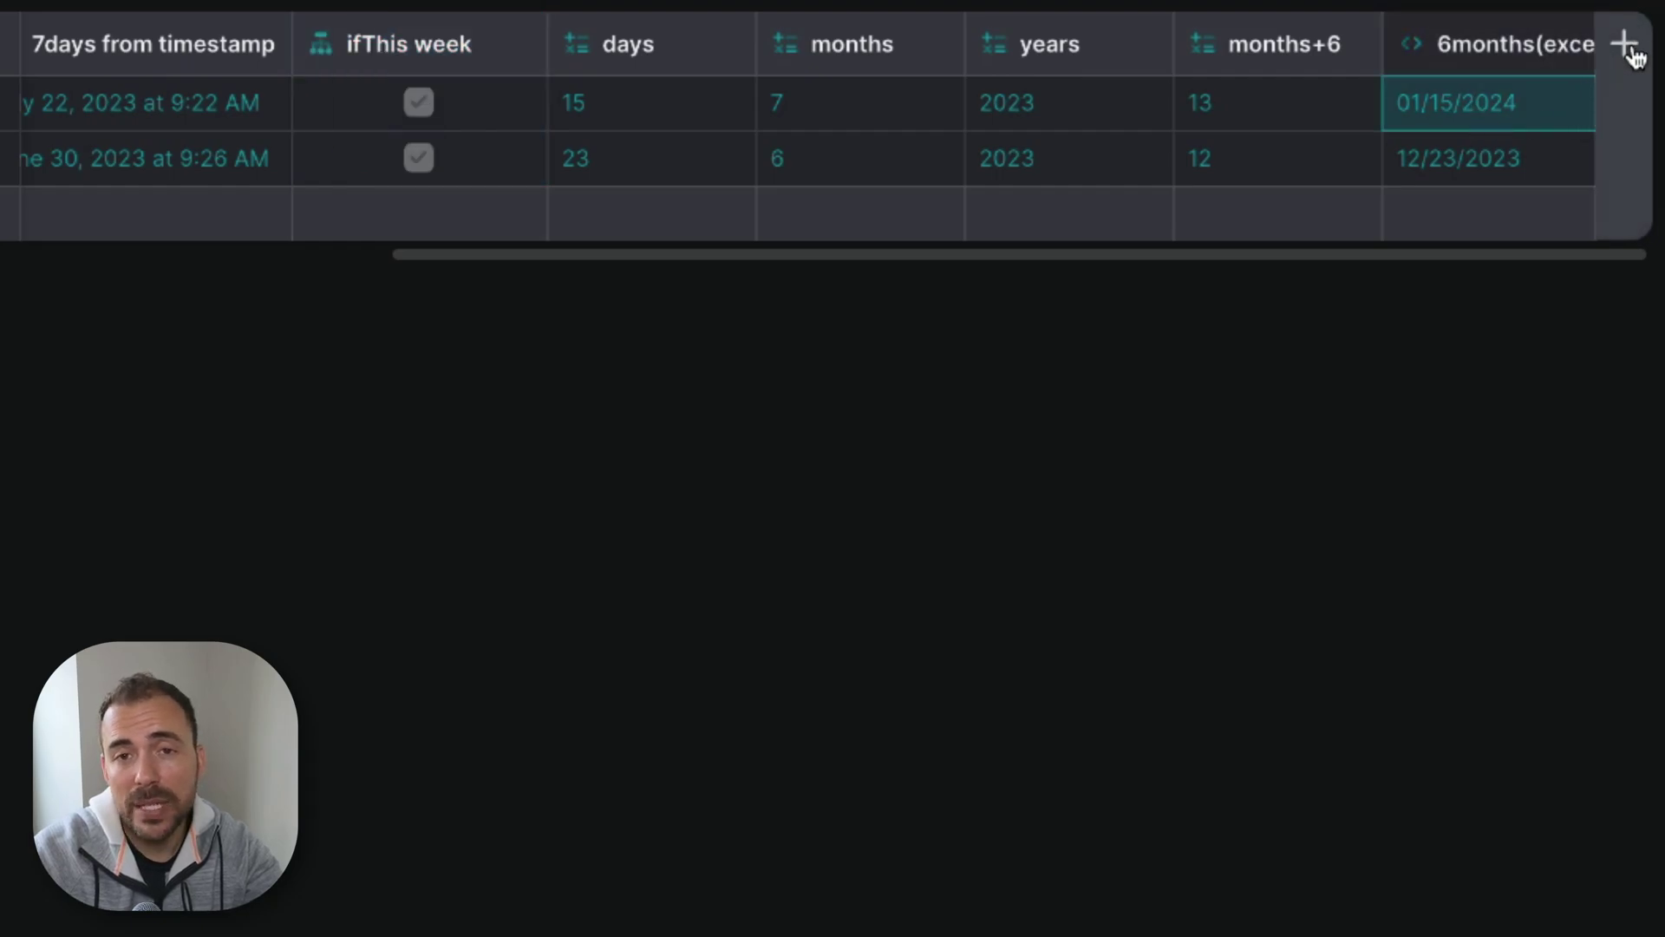
Step: Add a new column of the experimental date and time type Text to Date
click(1634, 54)
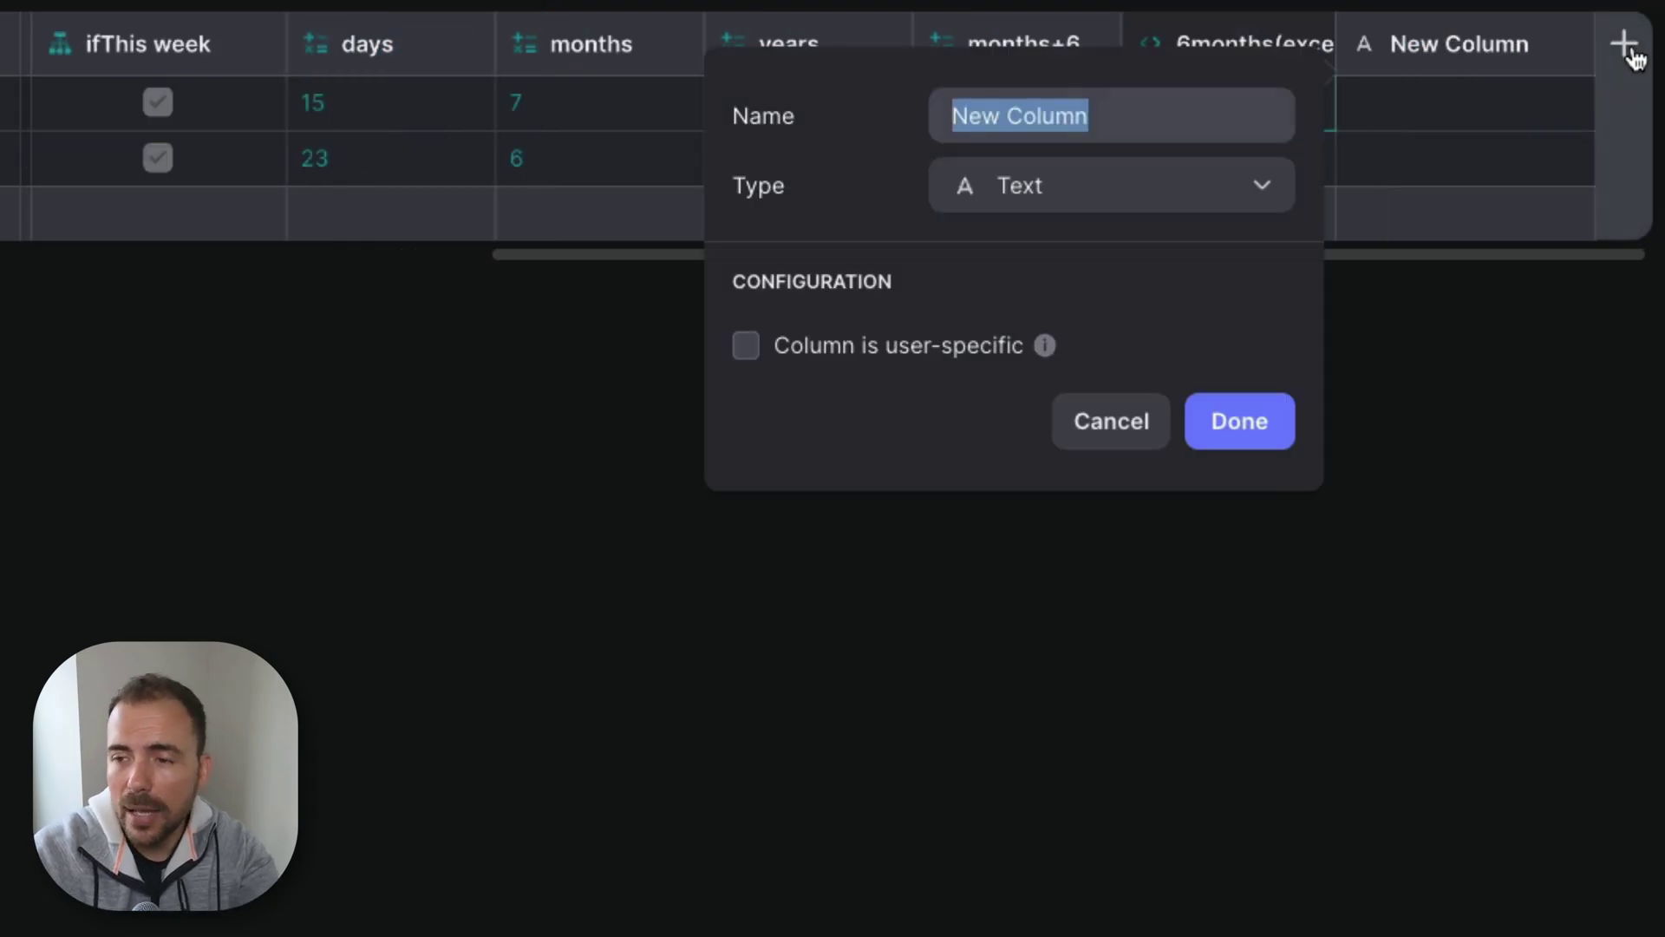
click(1104, 198)
scroll(1007, 601, down, 1)
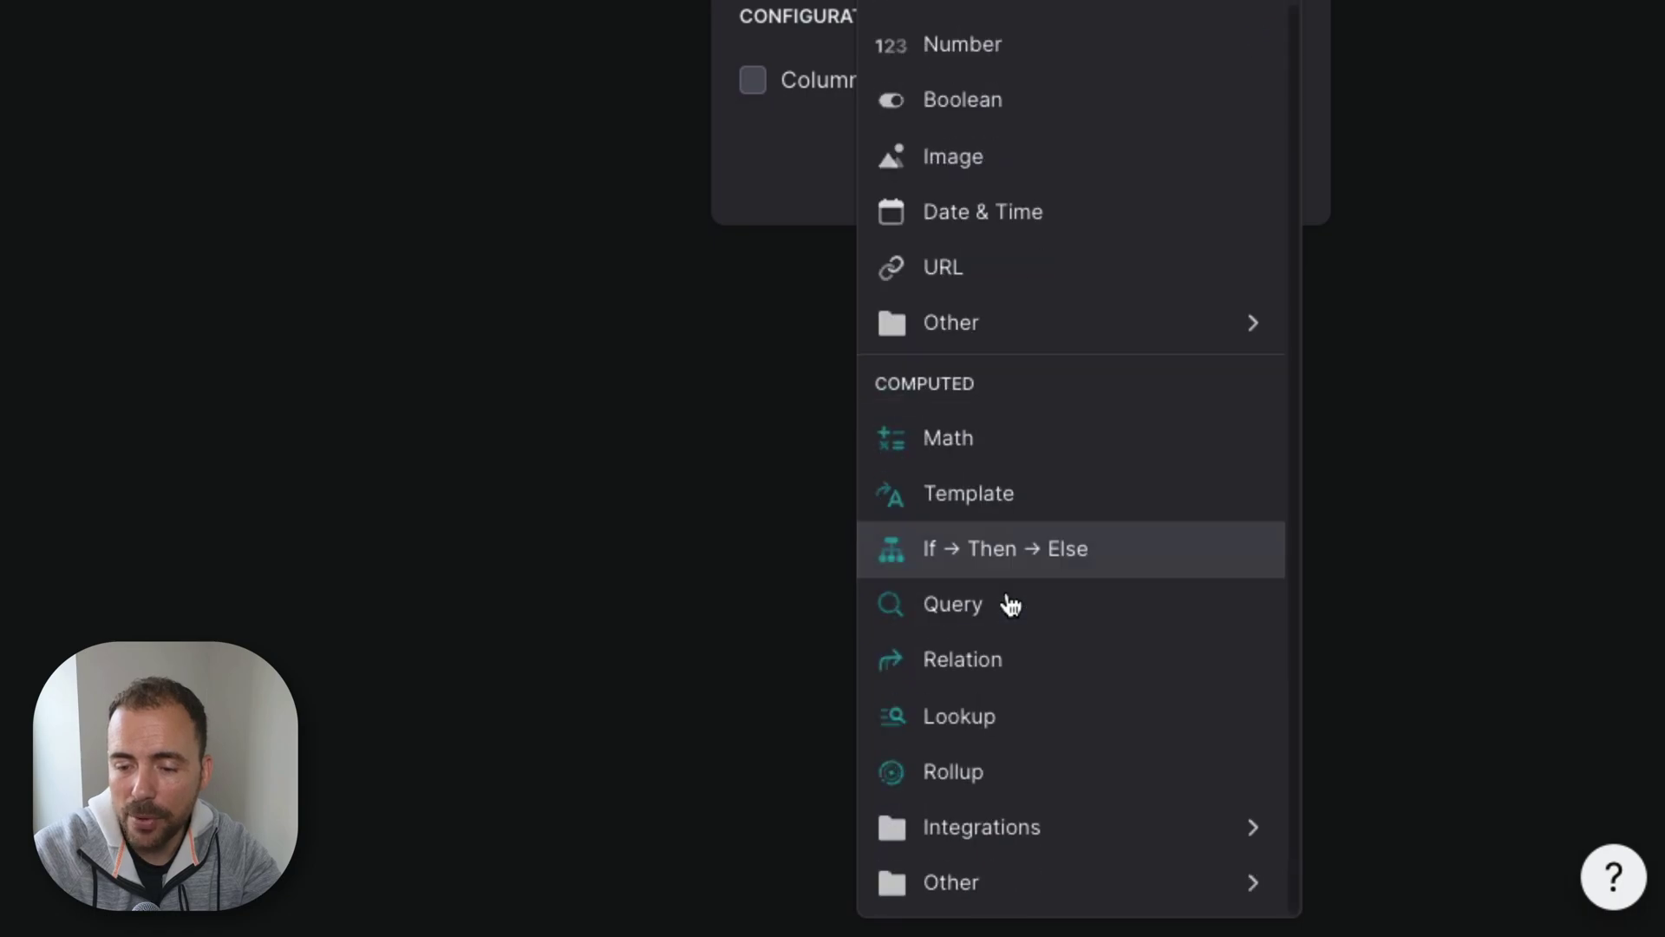
mouse_move(977, 893)
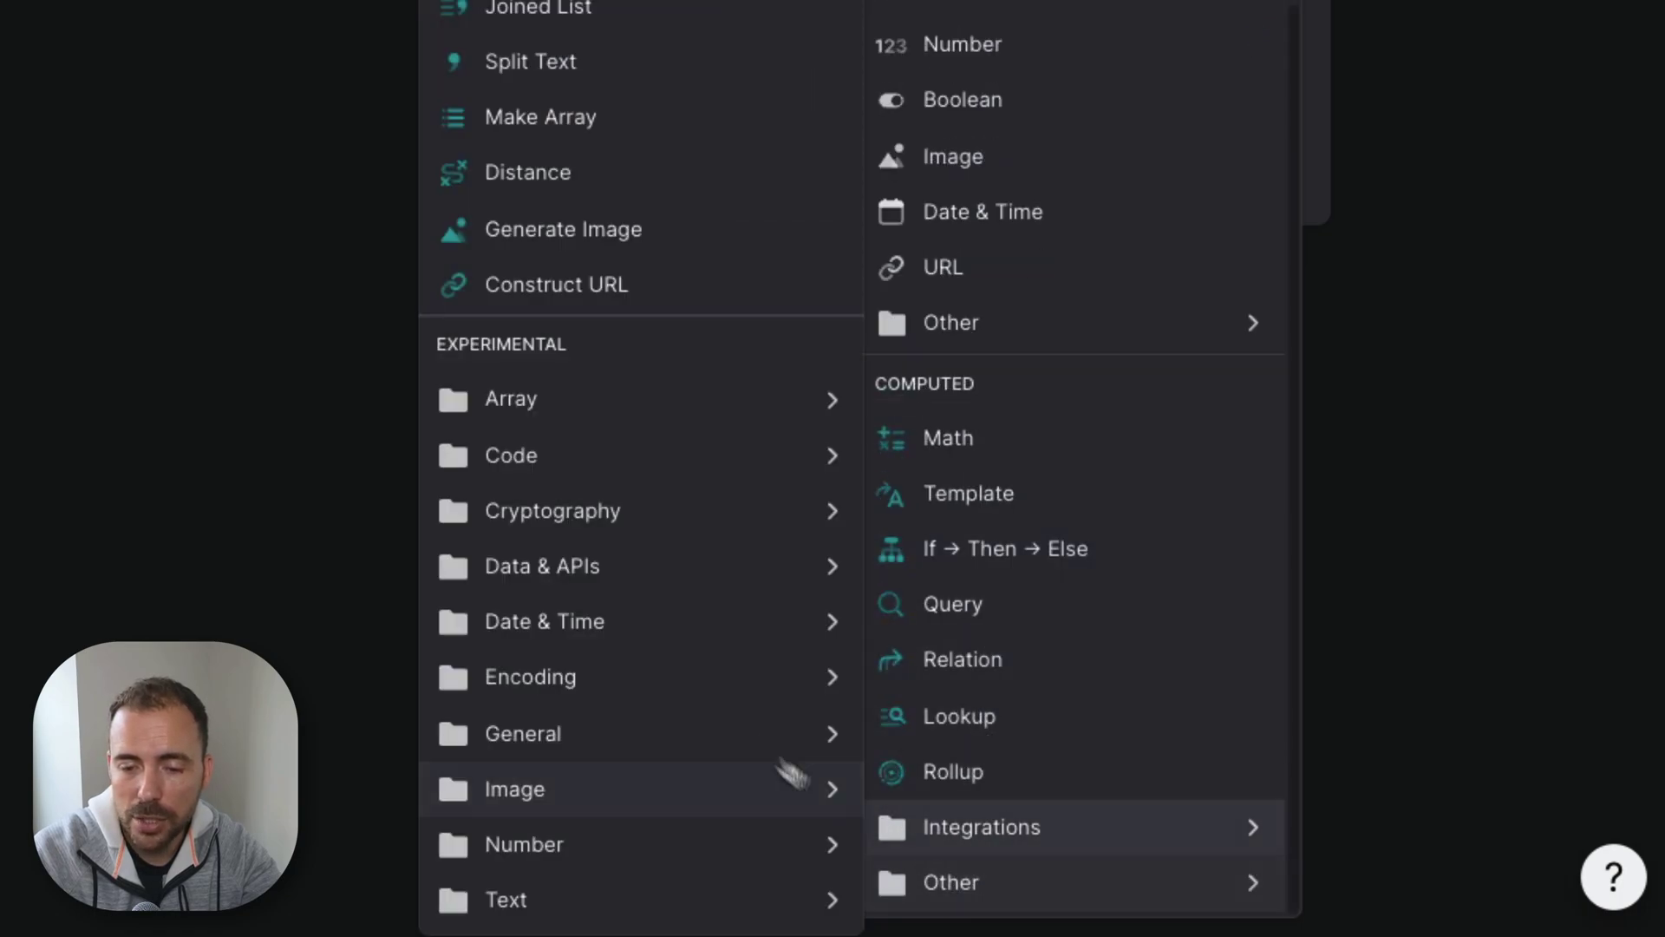
mouse_move(643, 647)
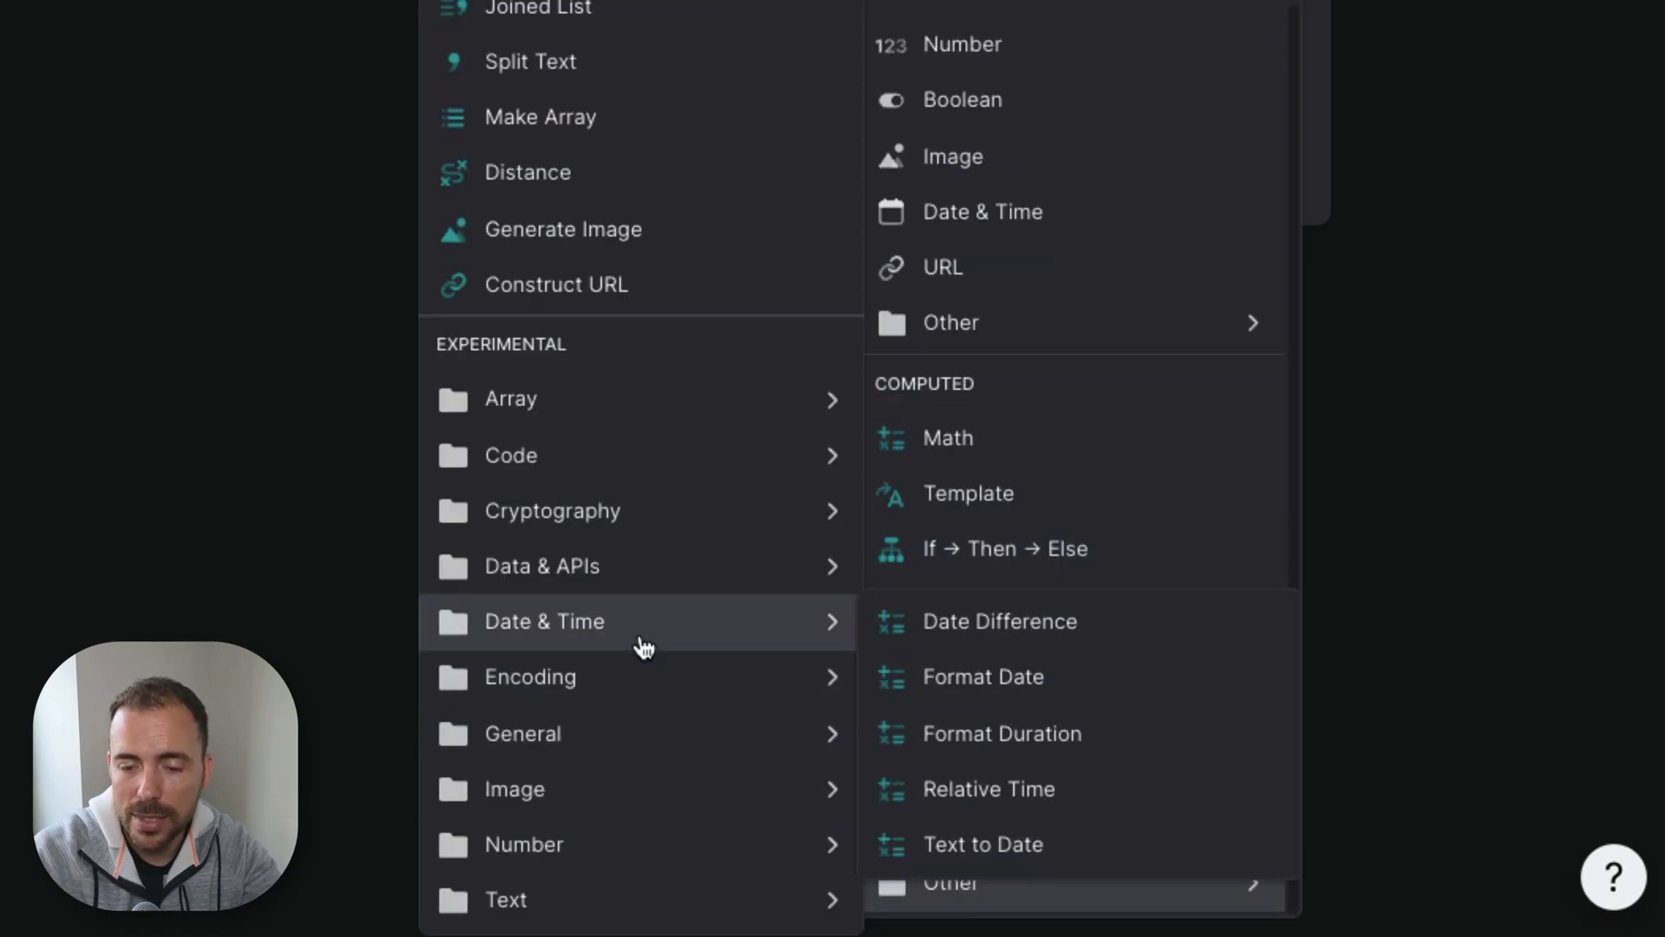
click(986, 846)
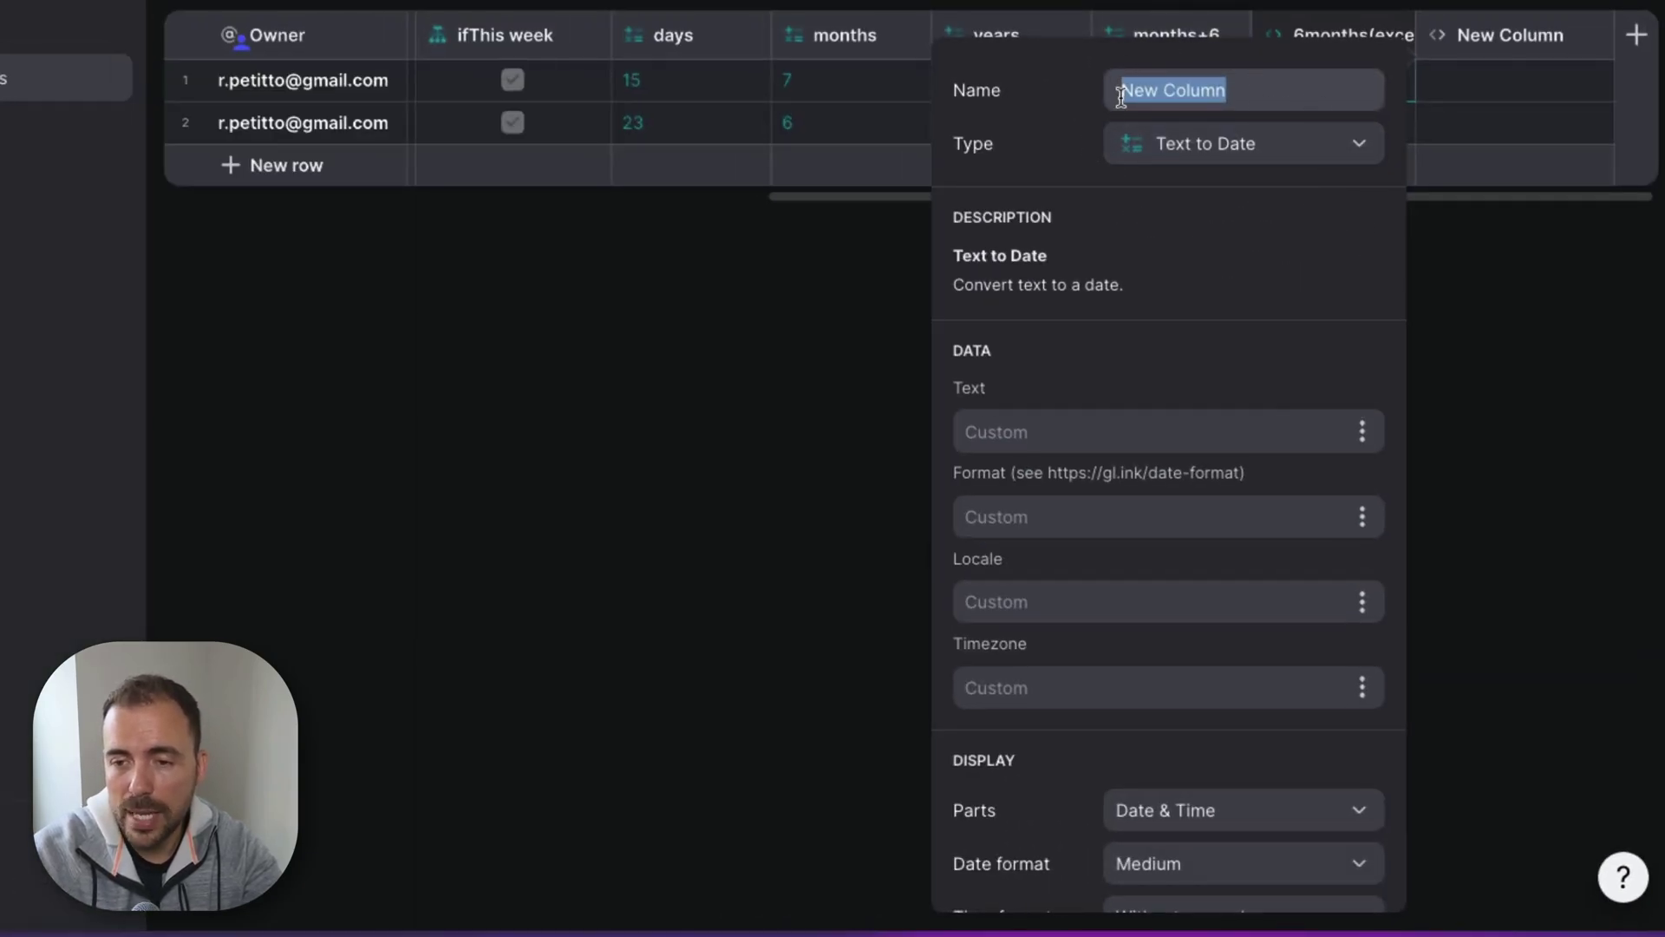
Step: Use the 6months(excel) column as the text to convert and set its format to MM/dd/yyyy
click(1028, 423)
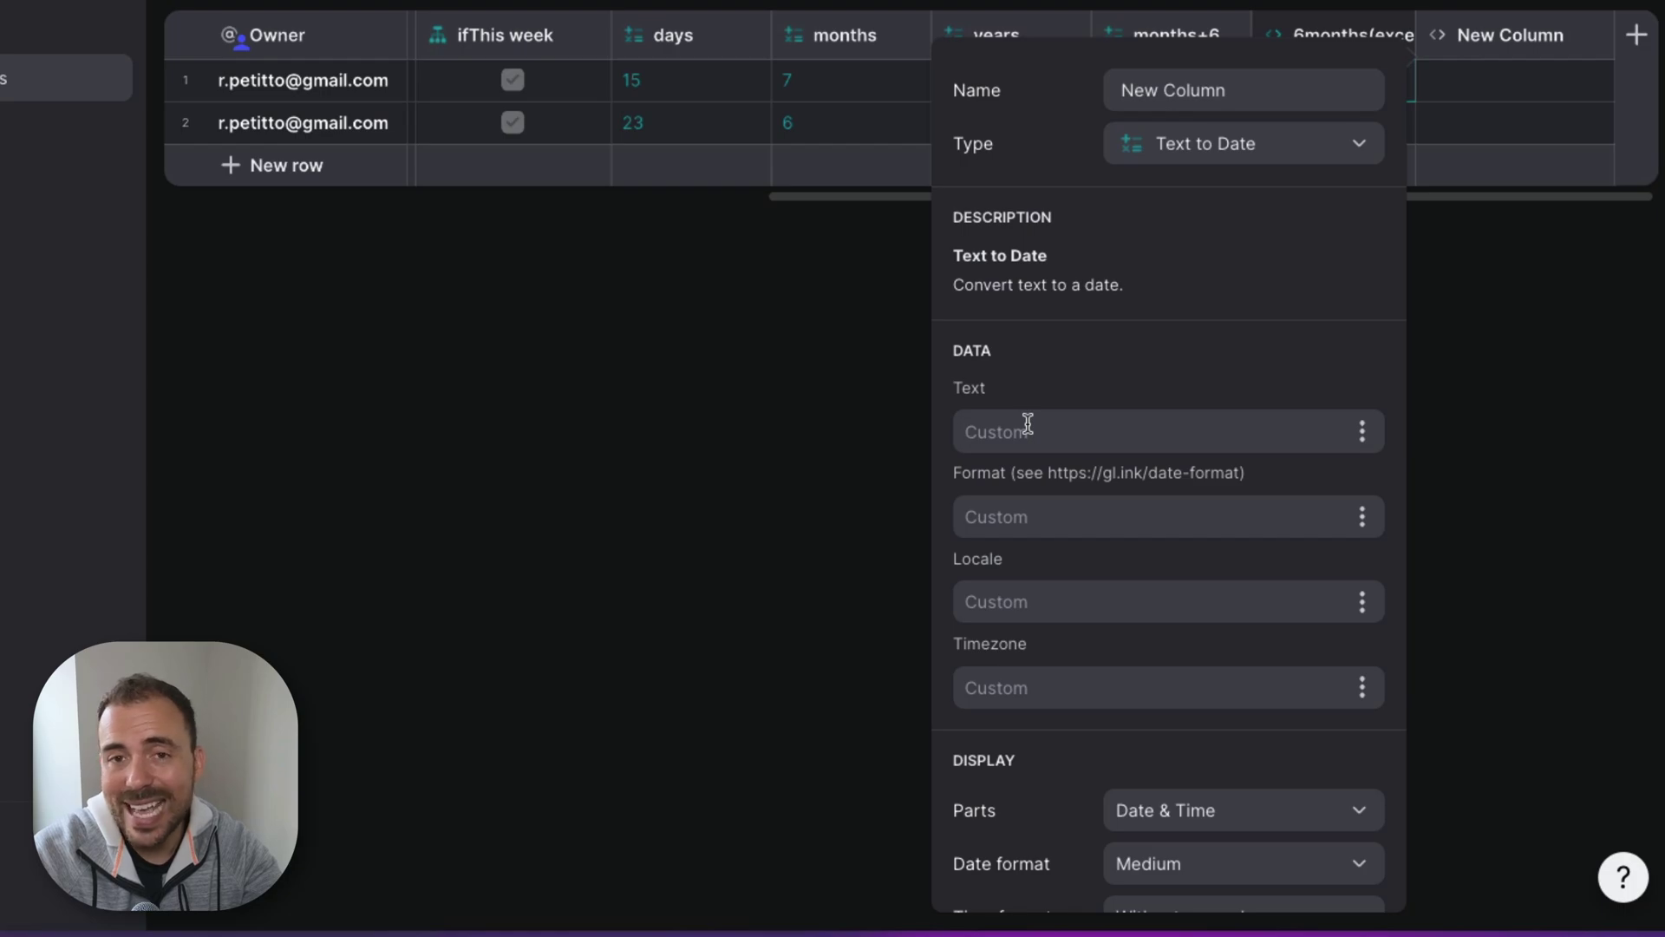
click(1362, 431)
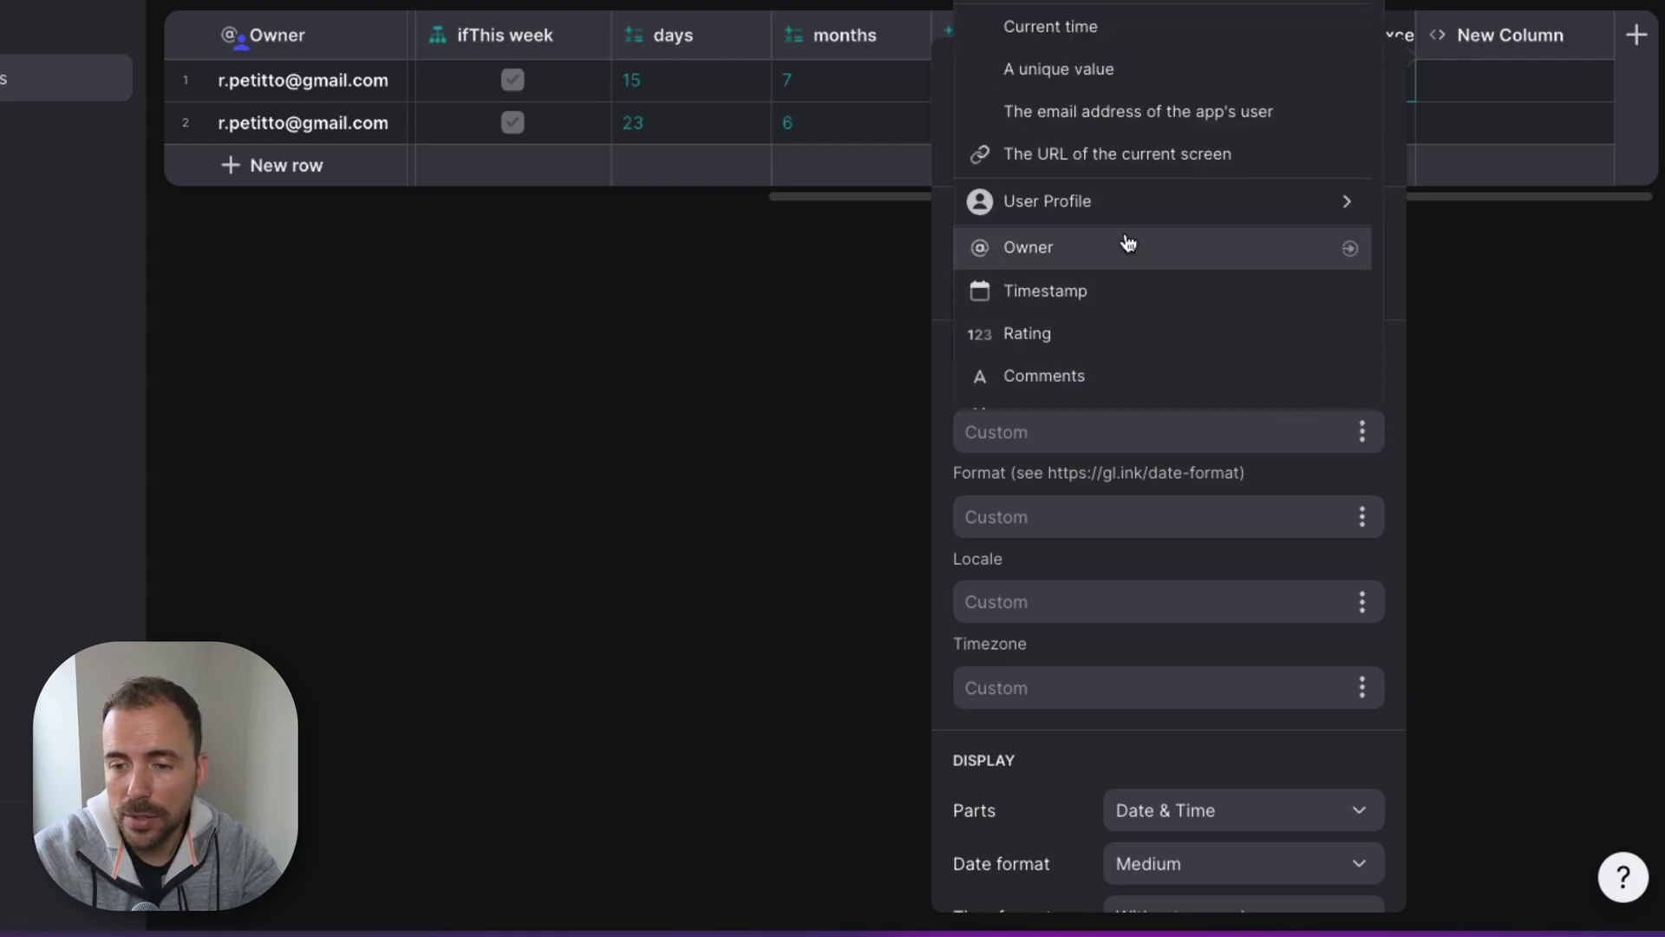
scroll(1128, 243, down, 4)
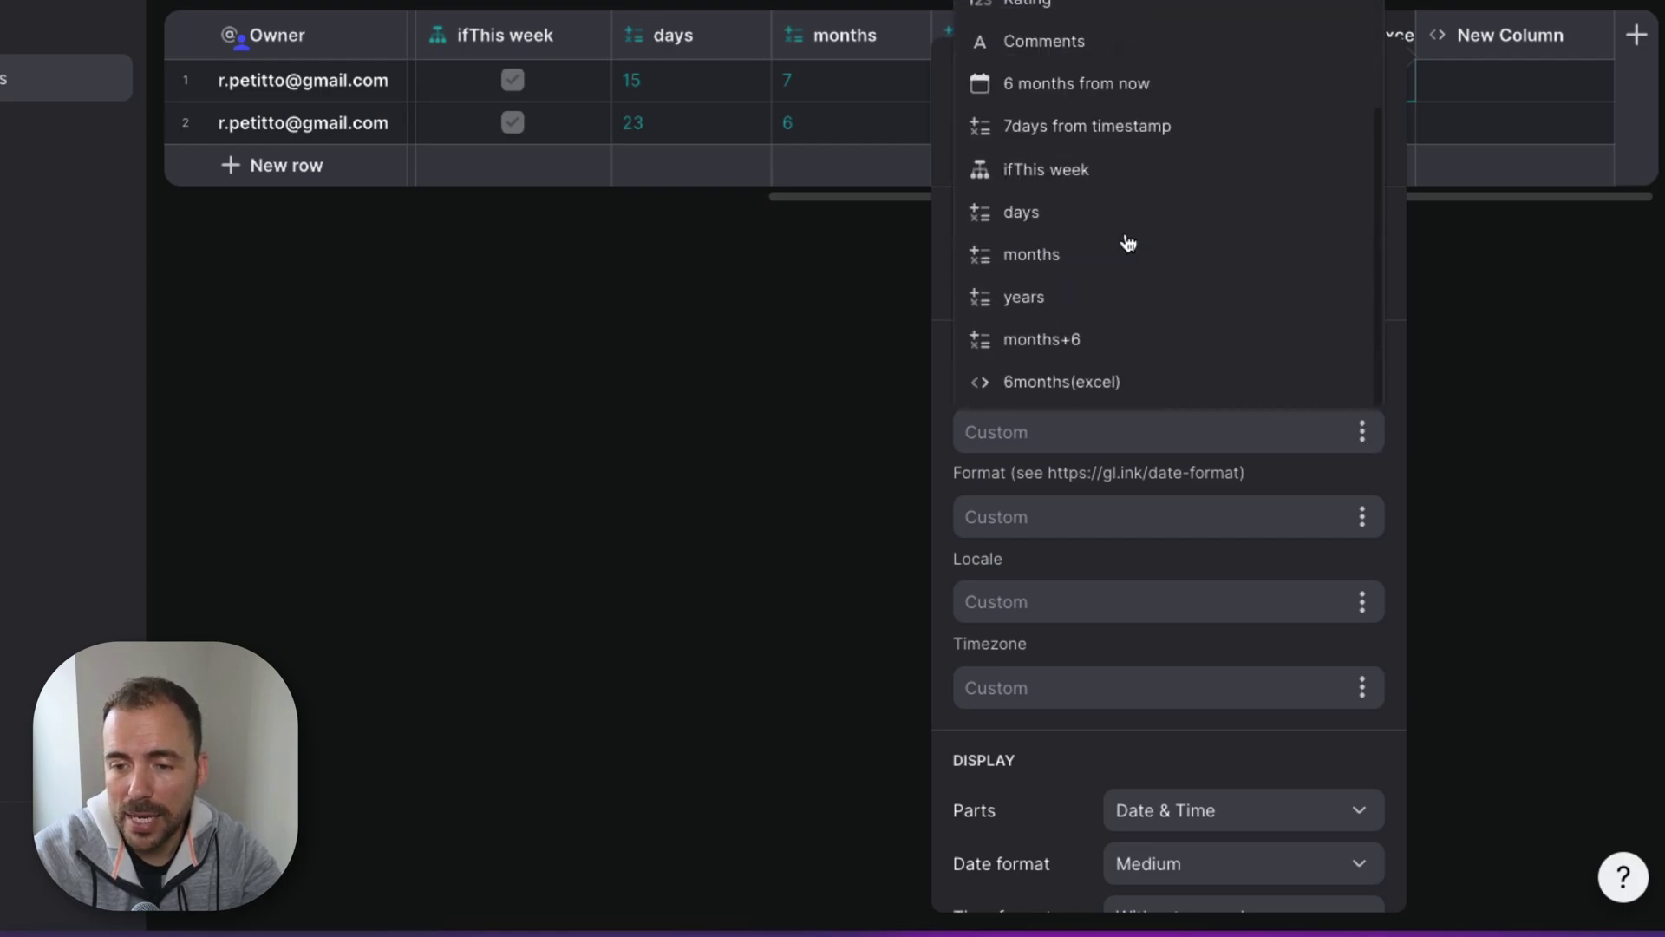
click(1083, 396)
click(1040, 518)
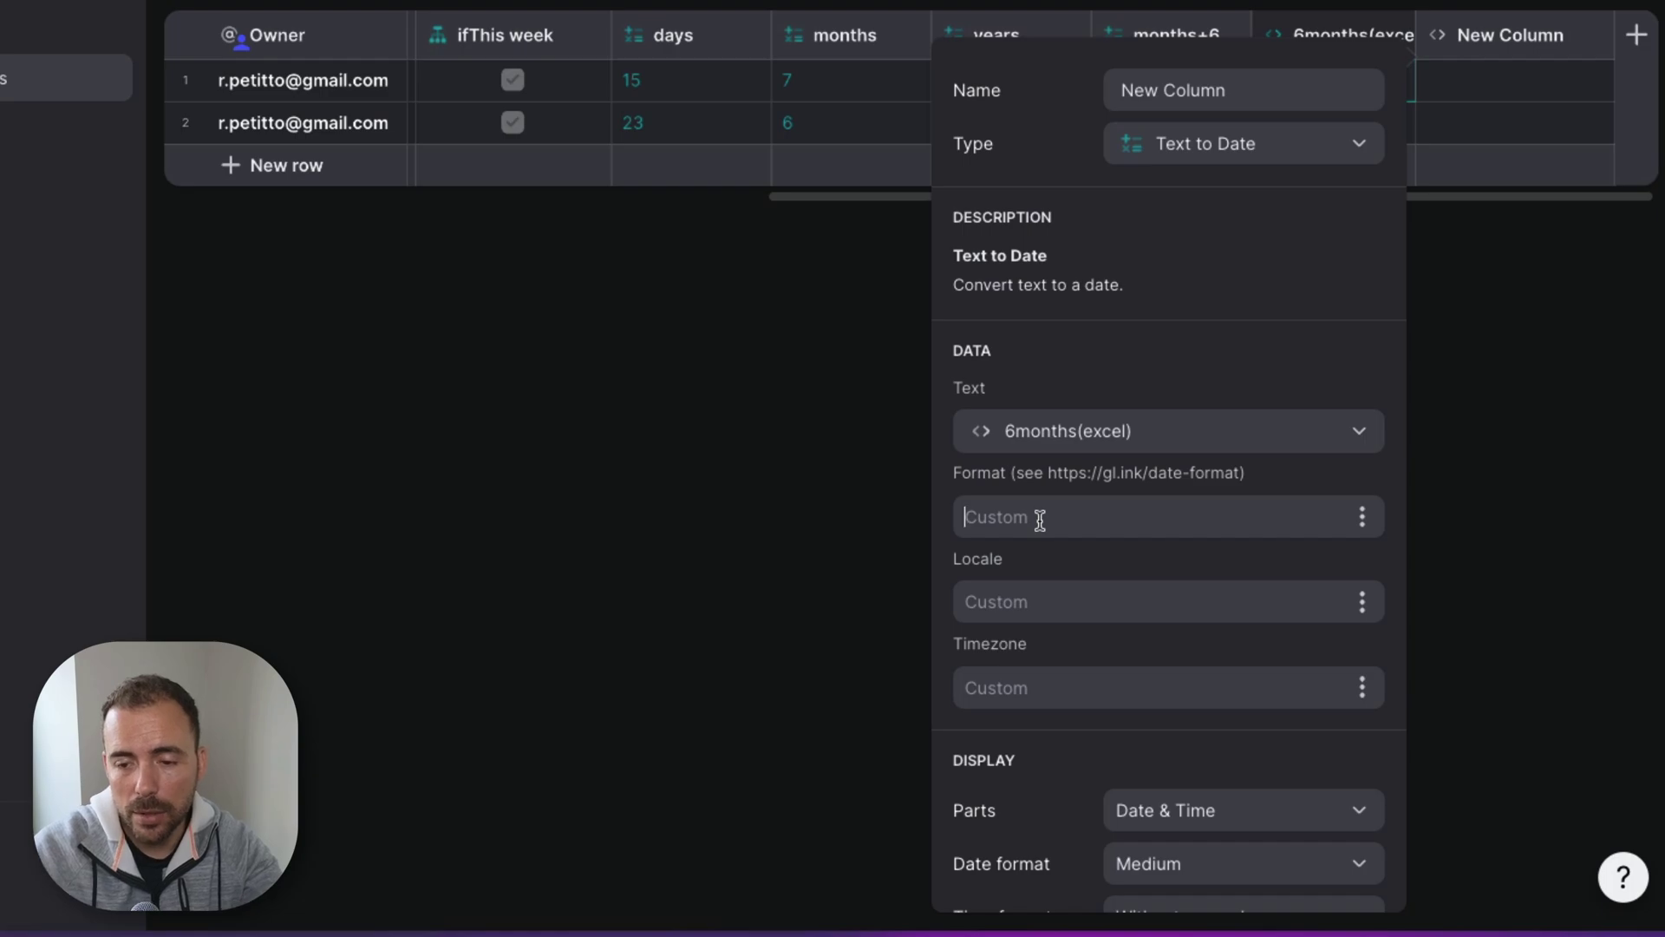
text(MM/dd/yyyy)
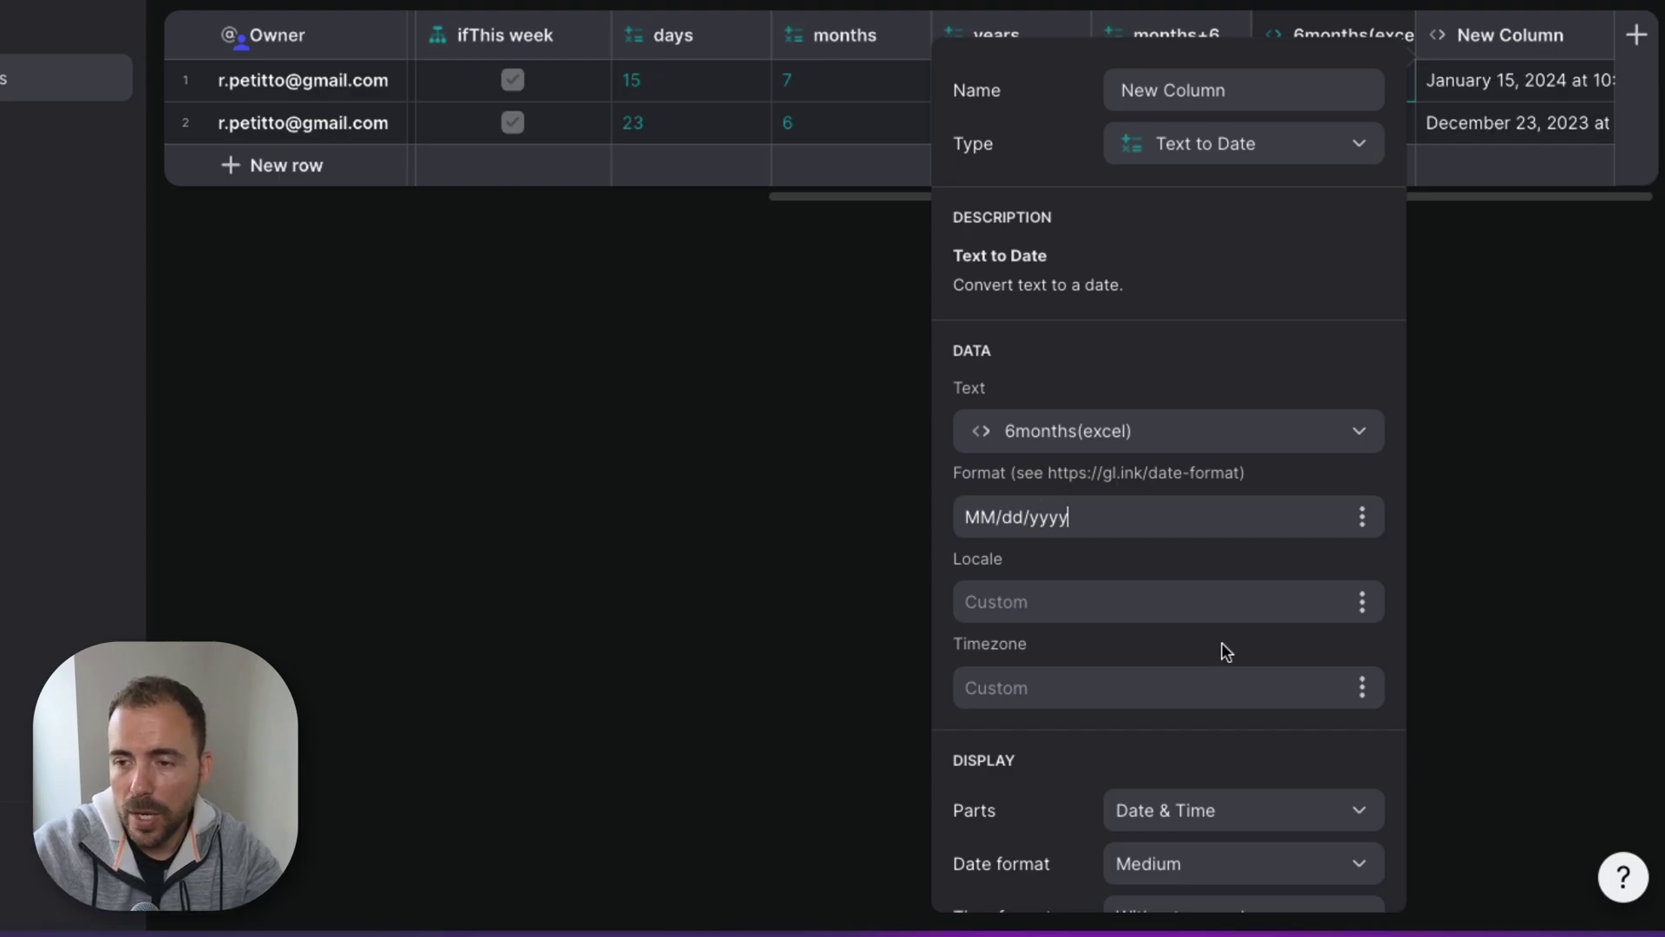
Step: Limit the Text to Date column's displayed parts to Date only
scroll(1223, 650, down, 2)
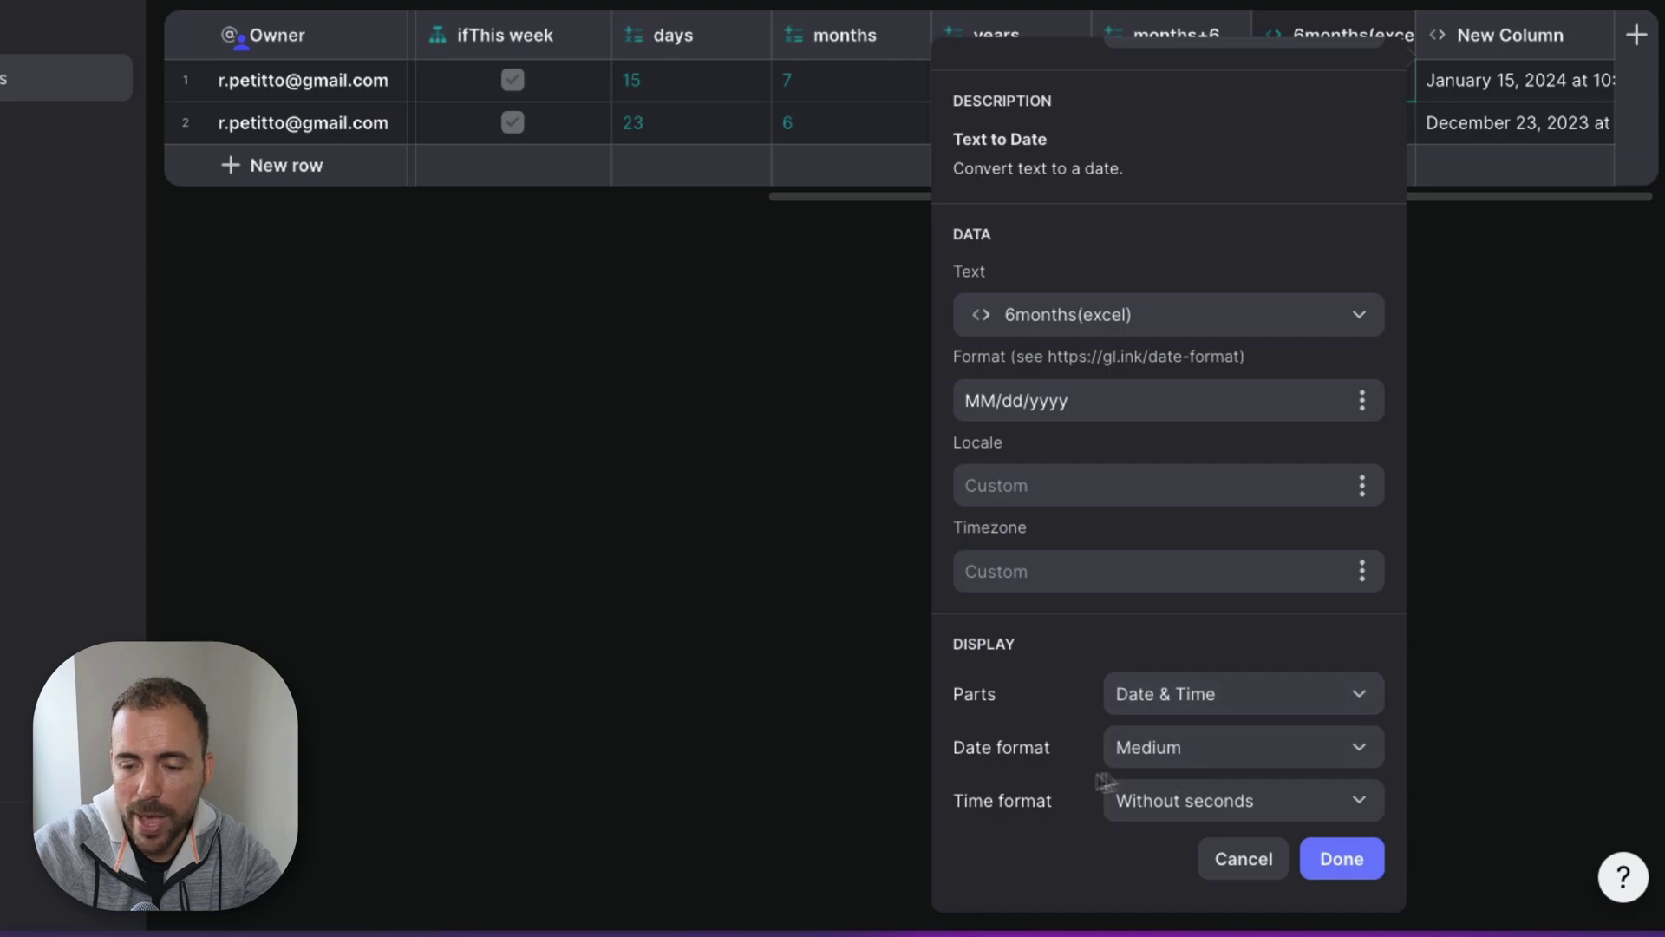
click(1184, 694)
click(1159, 781)
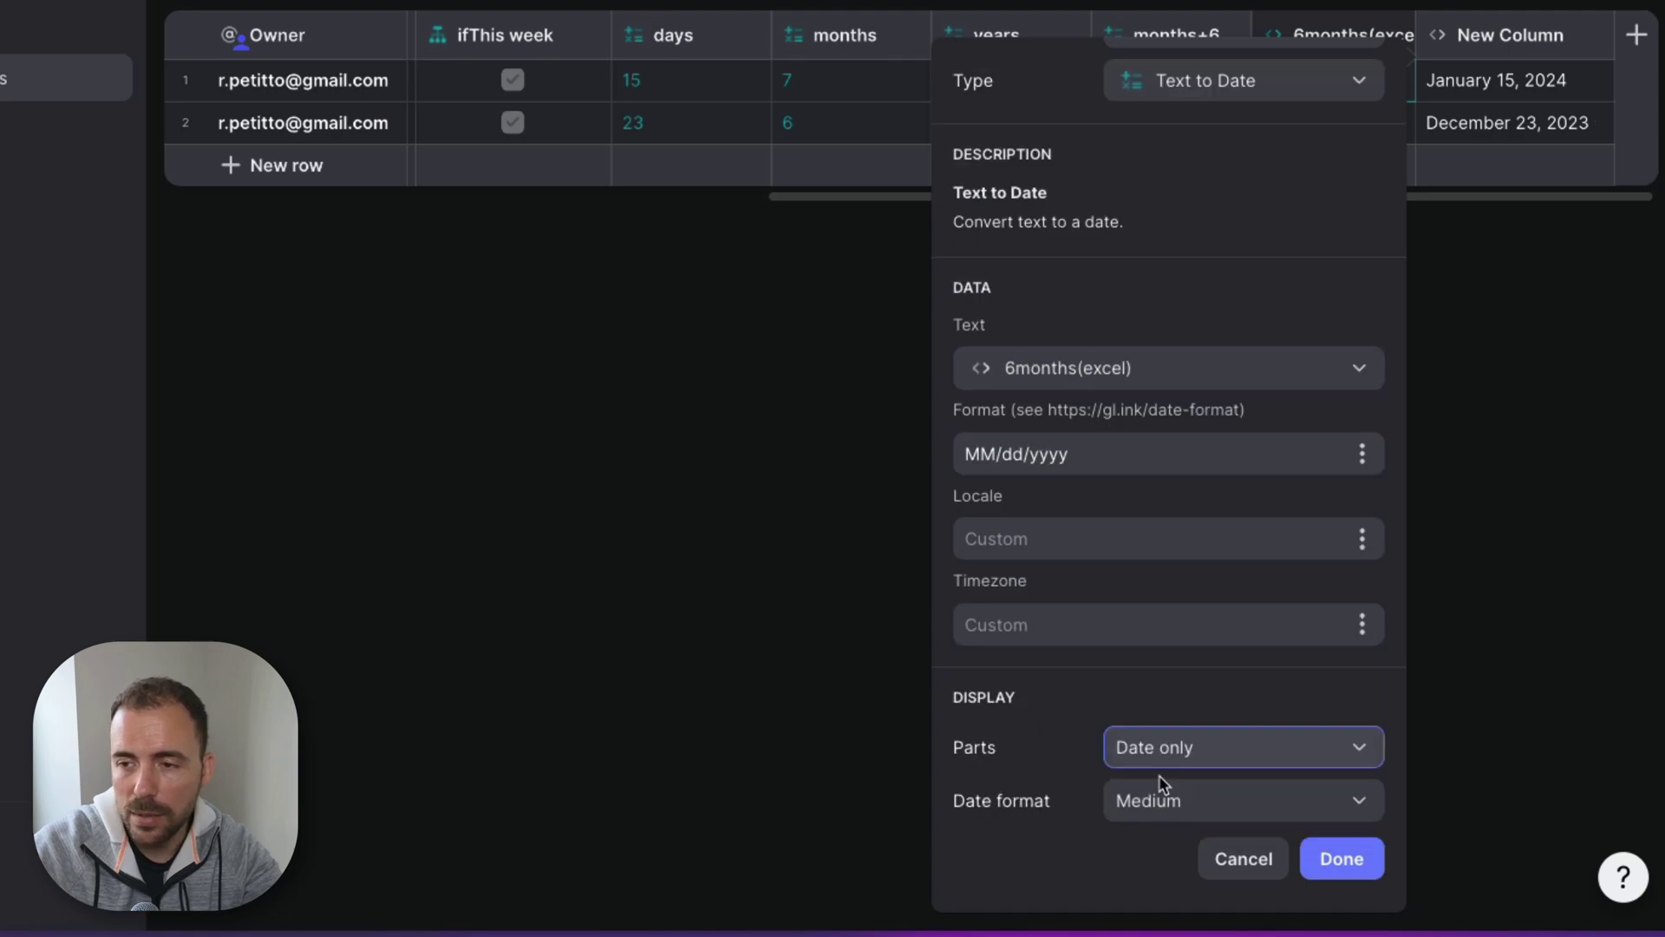
click(1167, 746)
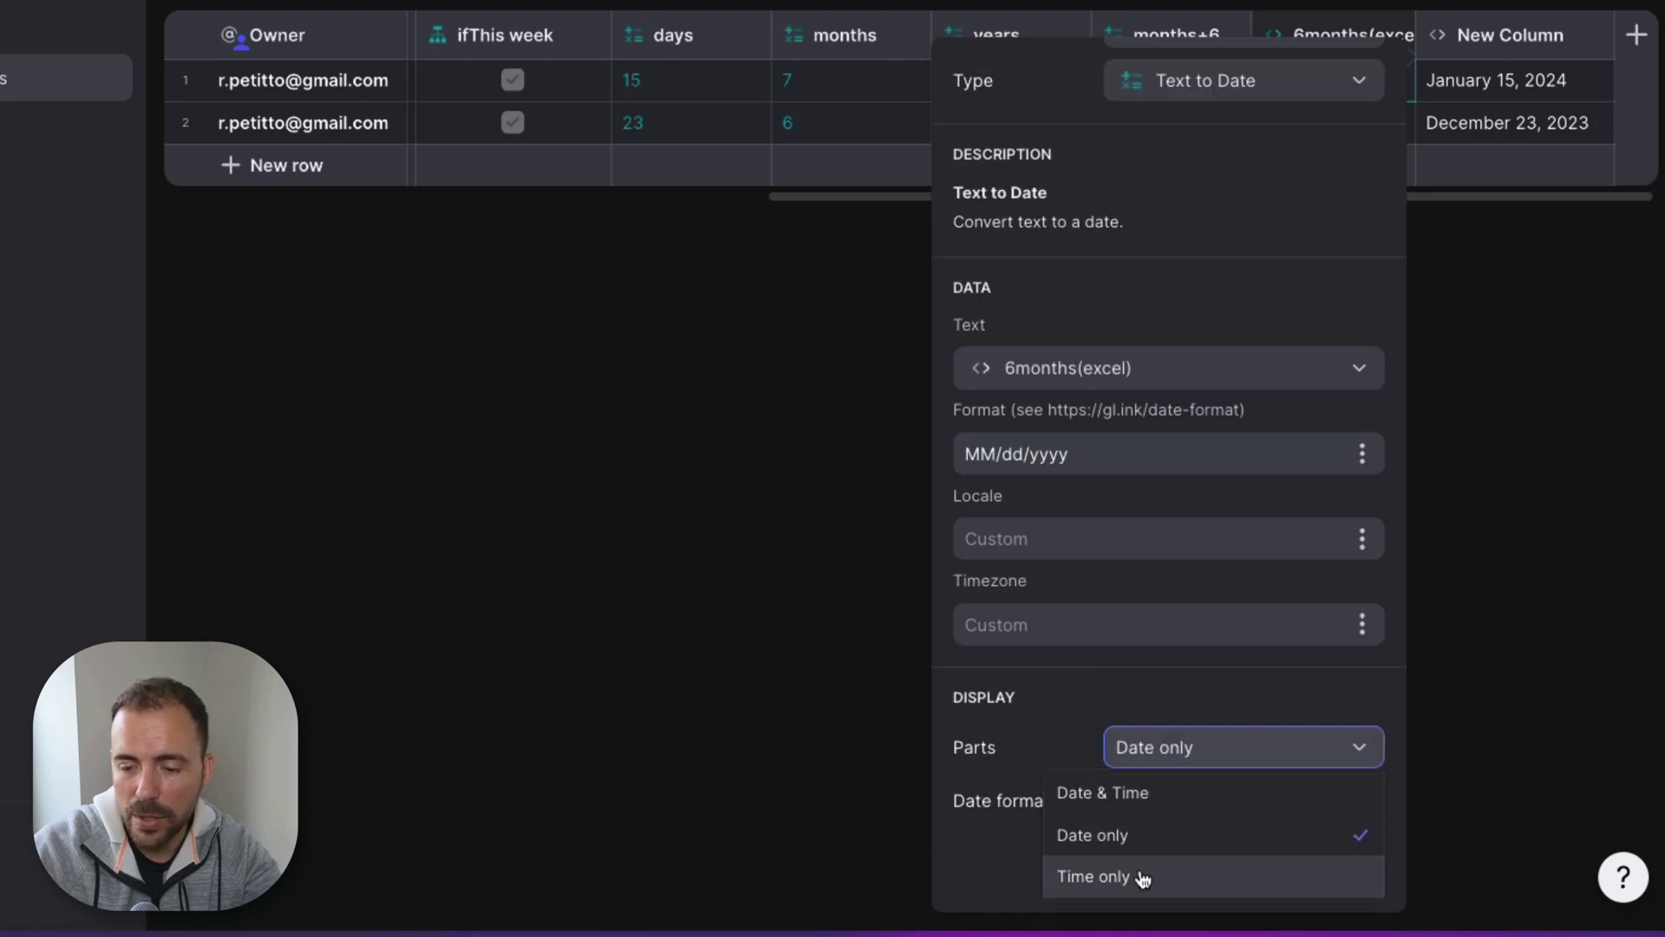
click(1183, 746)
Step: Try the Long date format for the Text to Date column, and settle on Short
click(1185, 799)
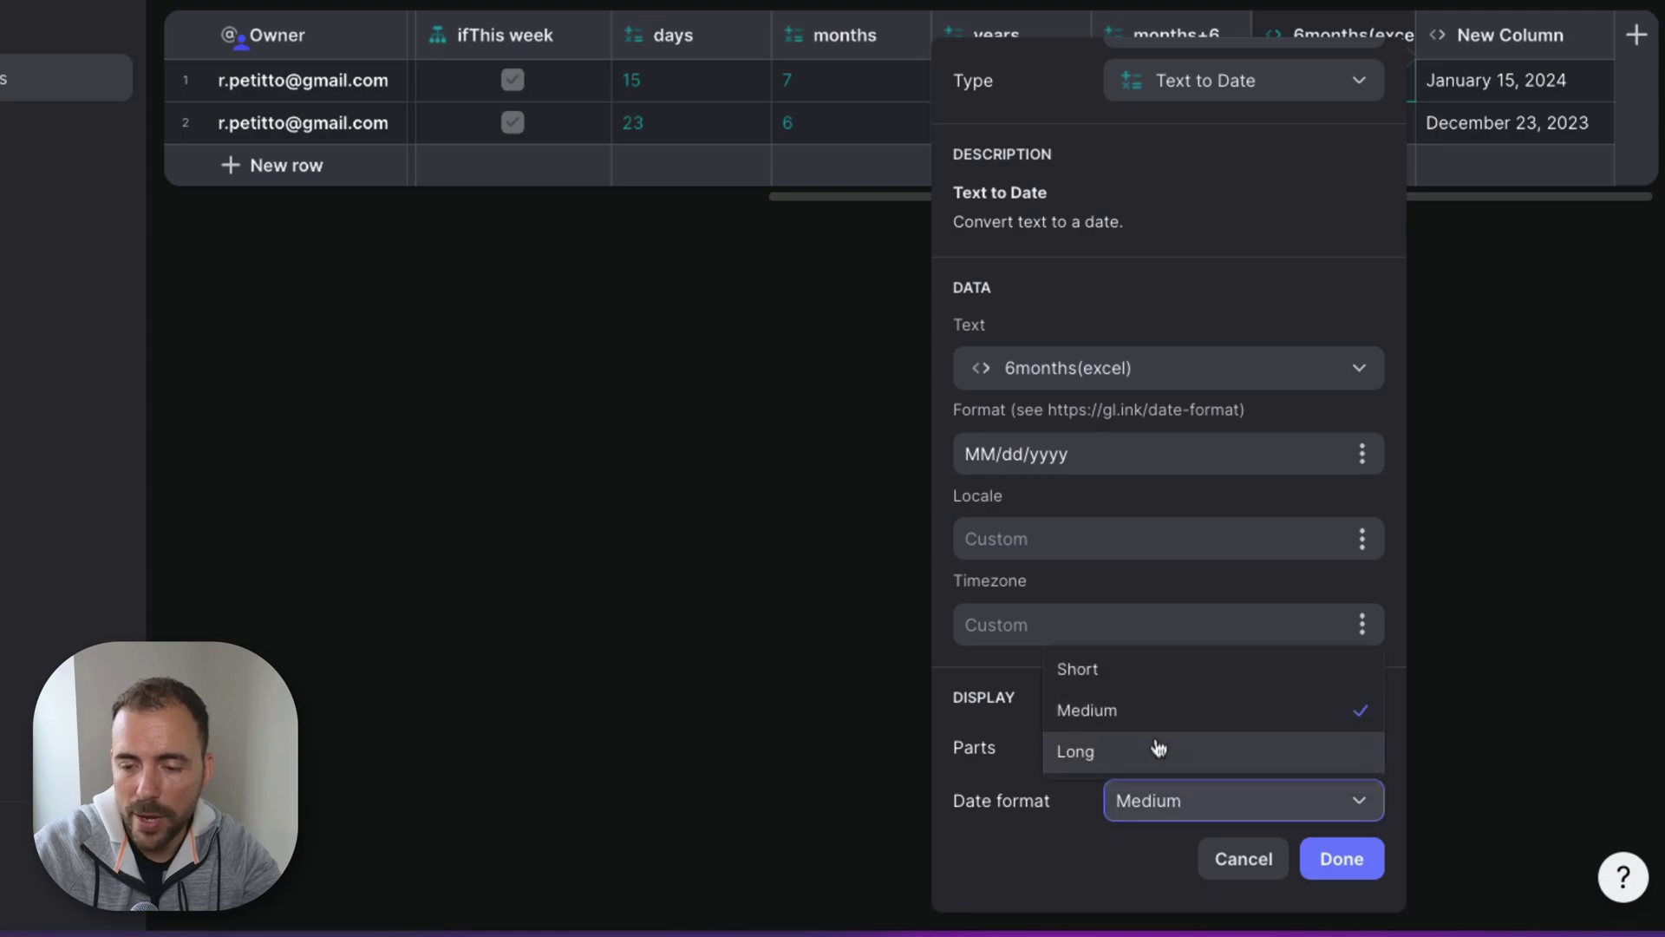
click(1156, 751)
click(1215, 794)
click(1192, 683)
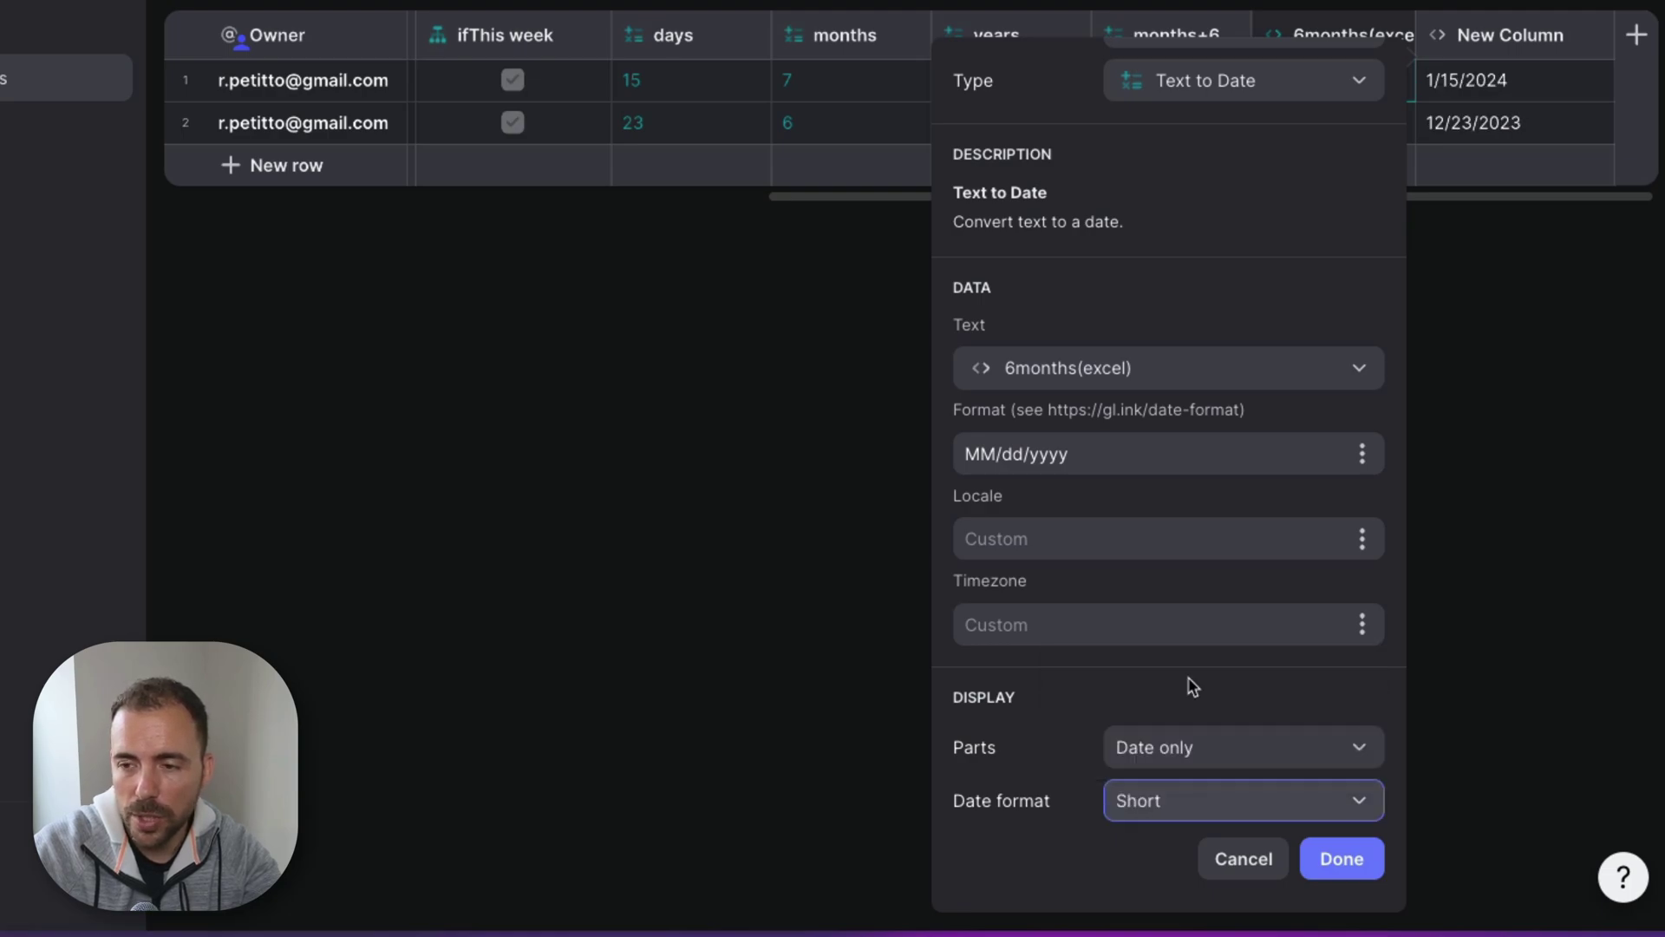
Step: Set the Text to Date column's date format to Medium, name it 6months(datevalue), and save it
click(1159, 804)
click(1163, 715)
text(6mo)
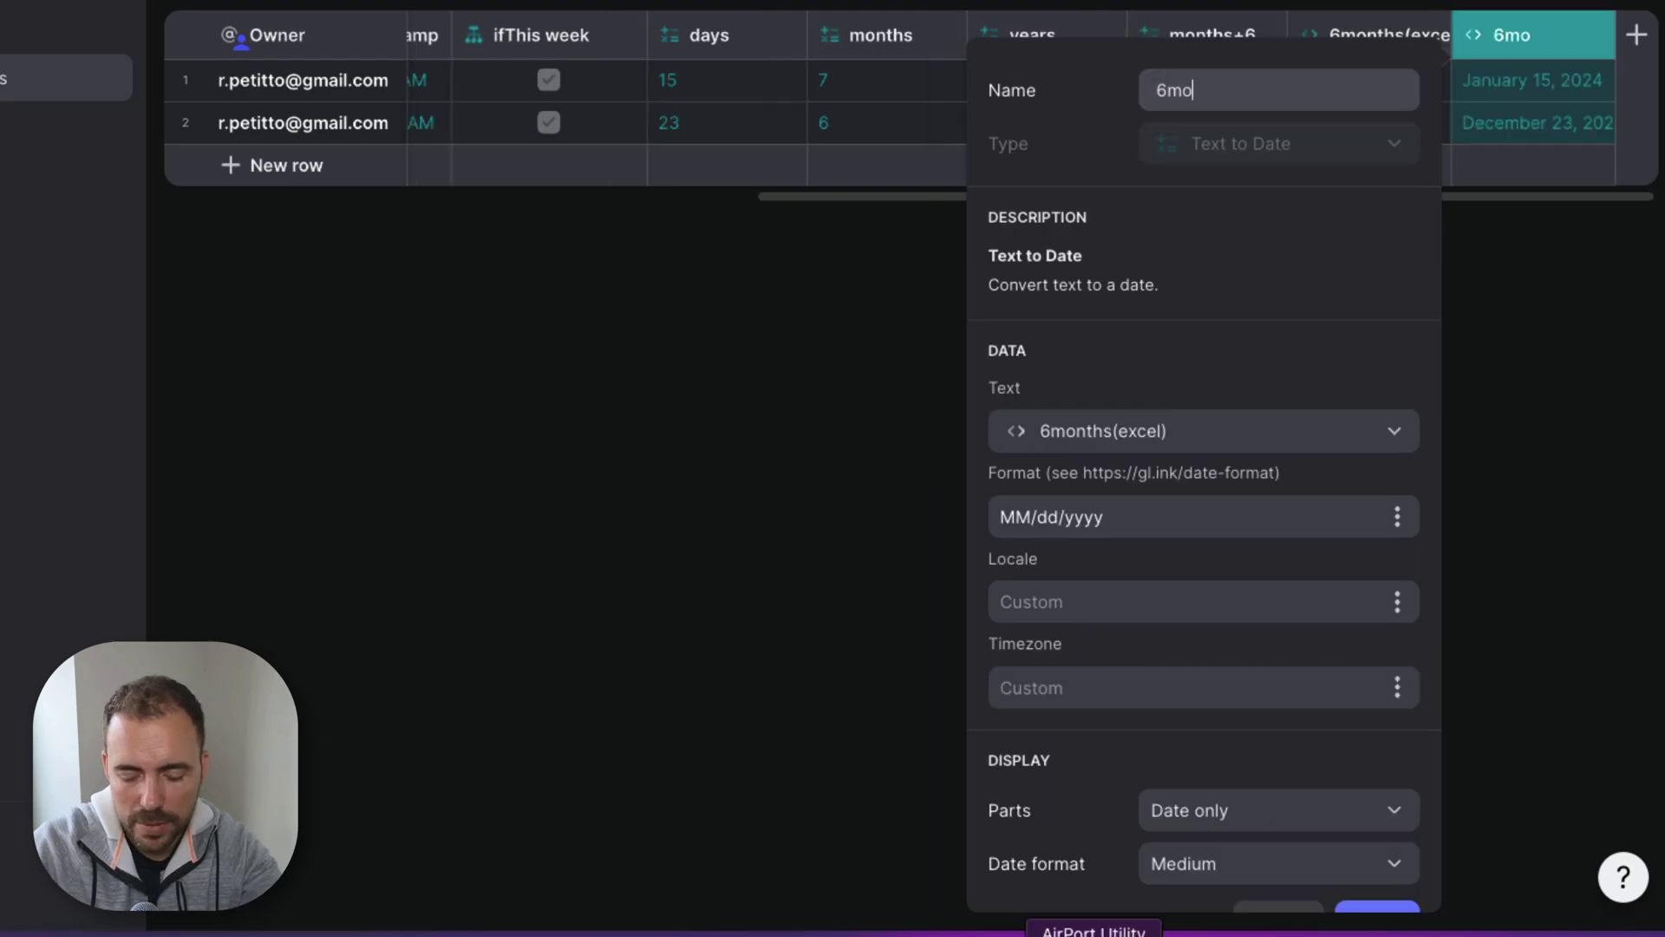
text(nths()
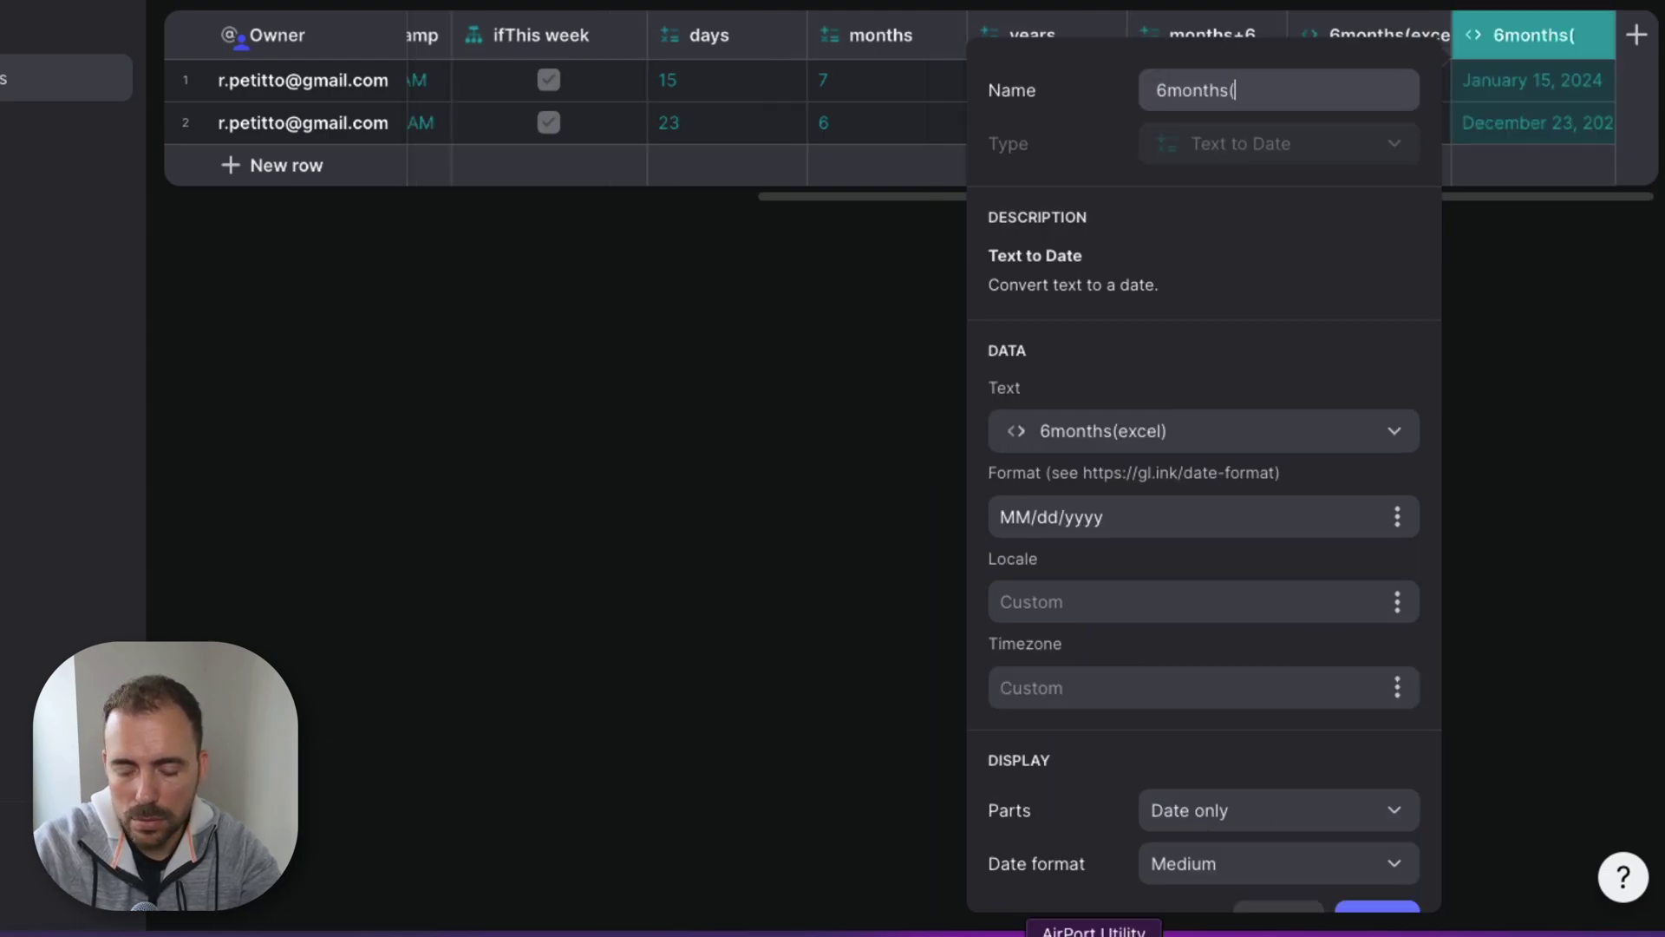
text(datevalue))
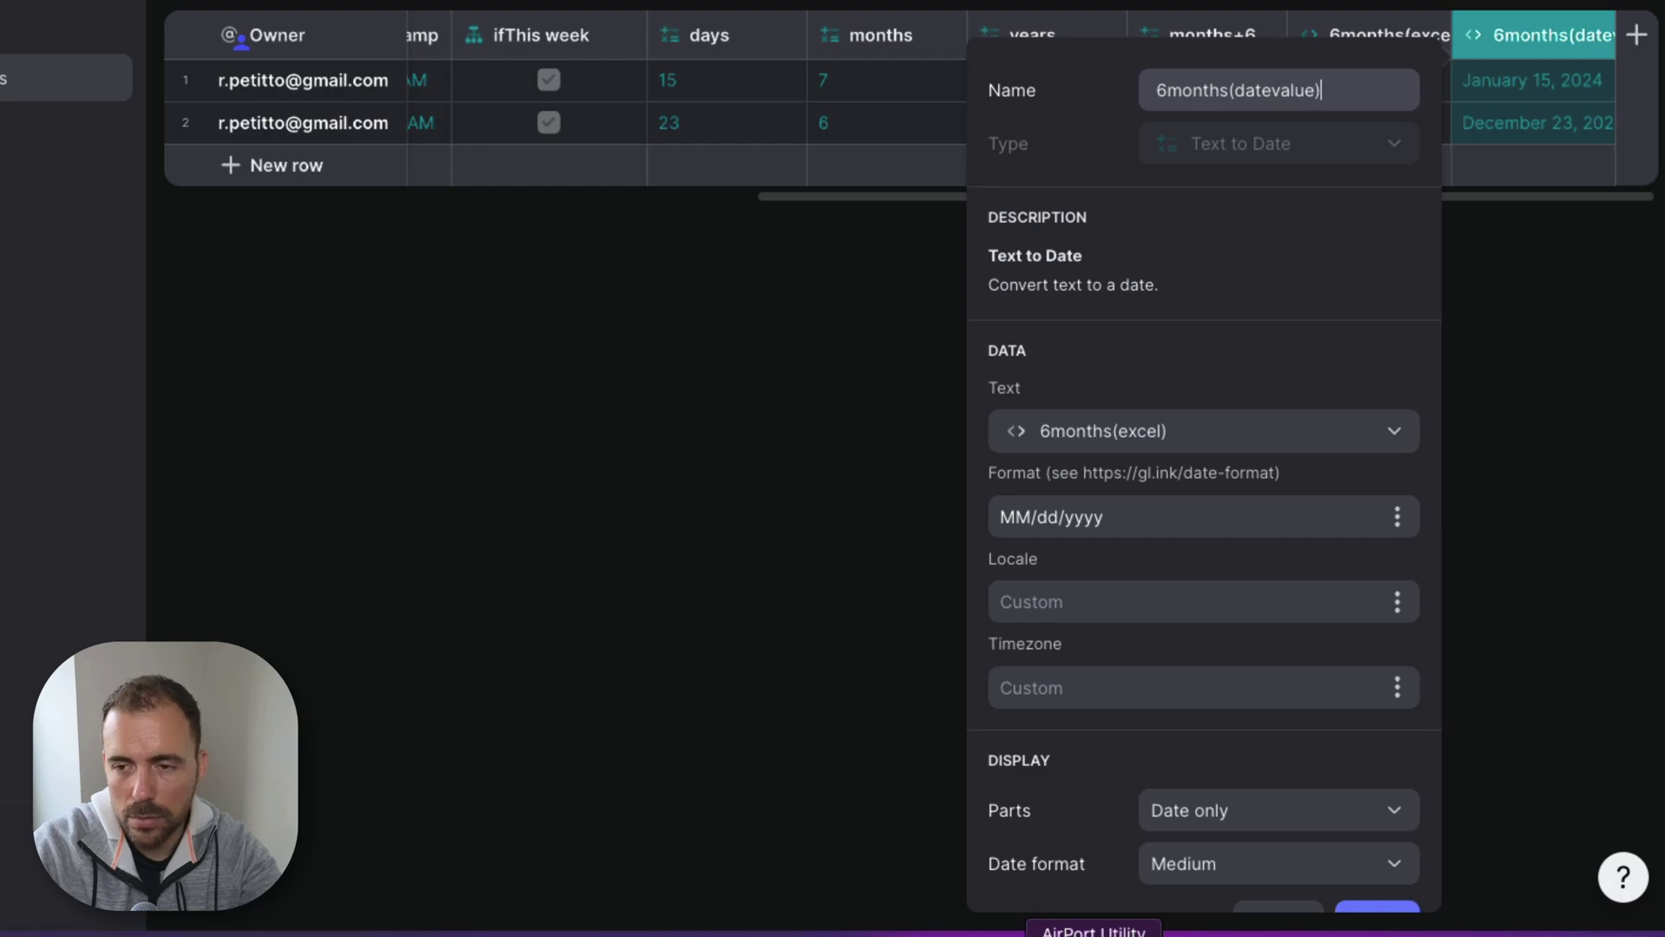
scroll(1187, 449, down, 2)
click(1383, 867)
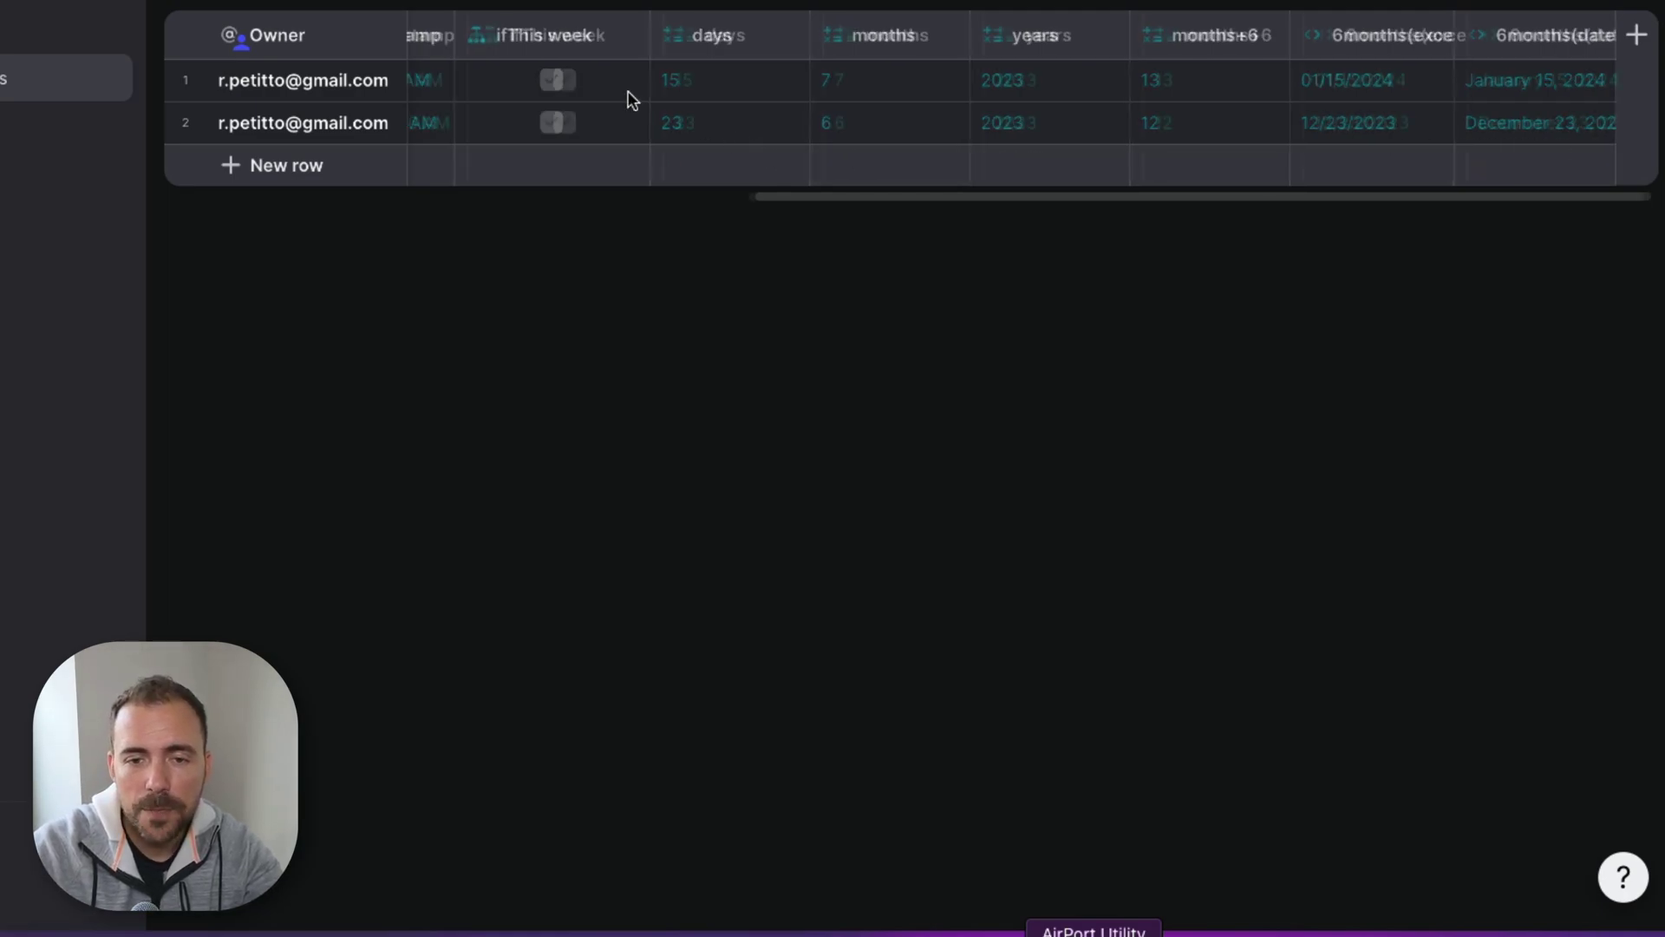
Step: Base the ifThis week condition on the 6months(datevalue) column, and review the available comparison operators and date values
scroll(991, 73, left, 5)
click(937, 45)
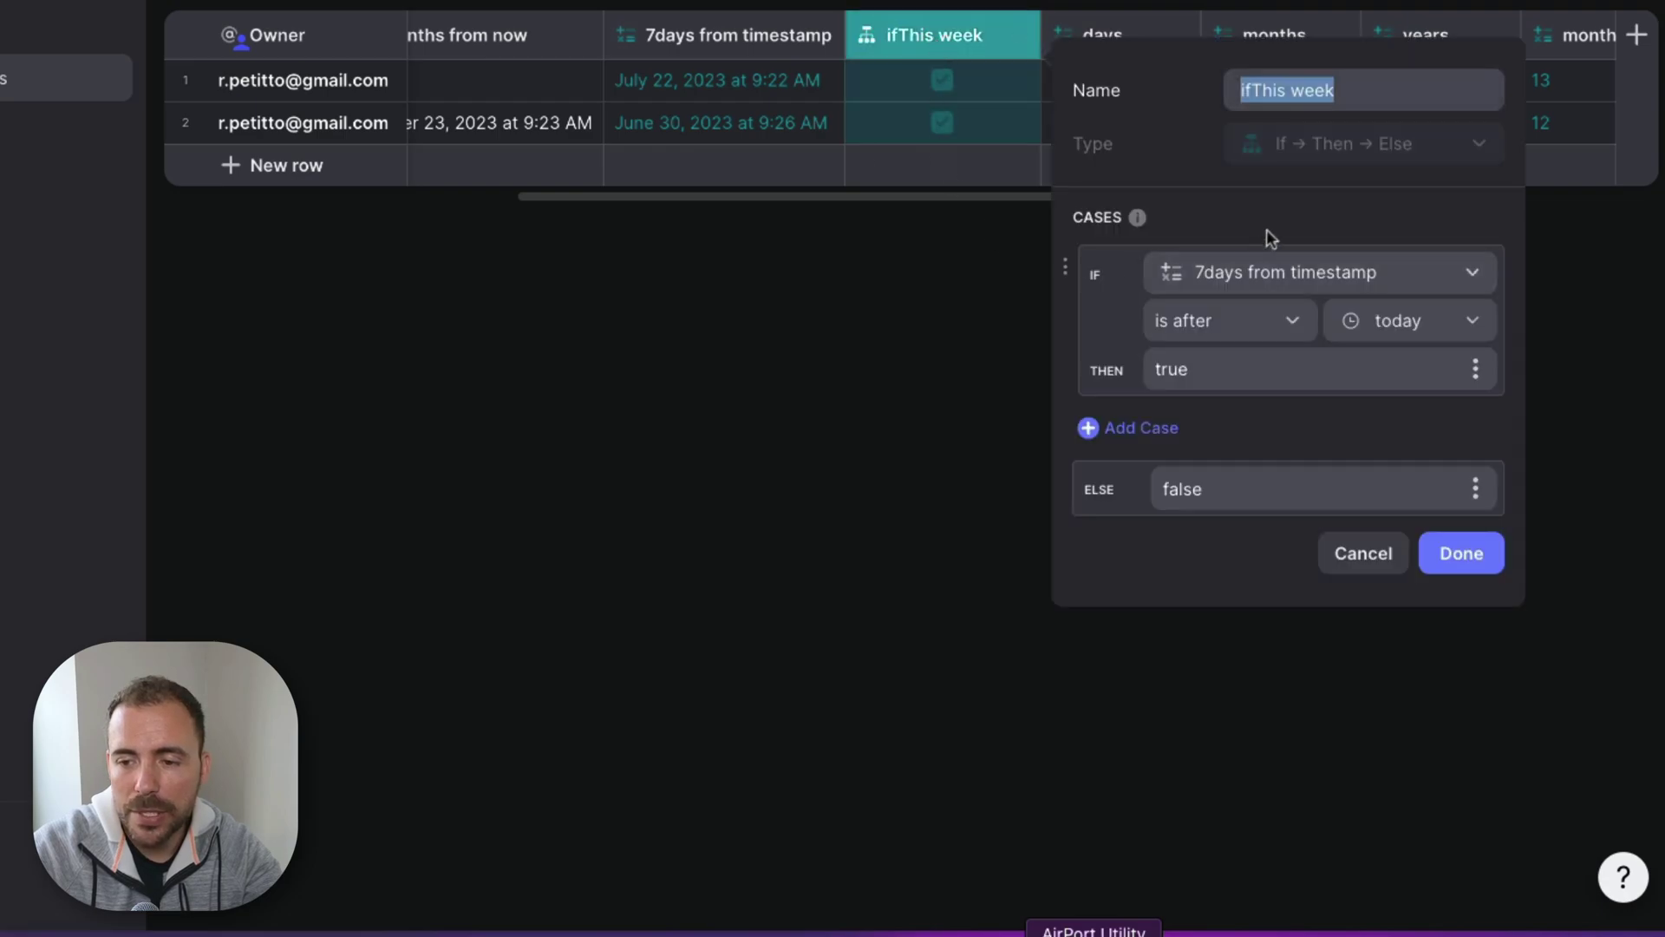
click(1272, 271)
scroll(1271, 825, down, 1)
click(1271, 878)
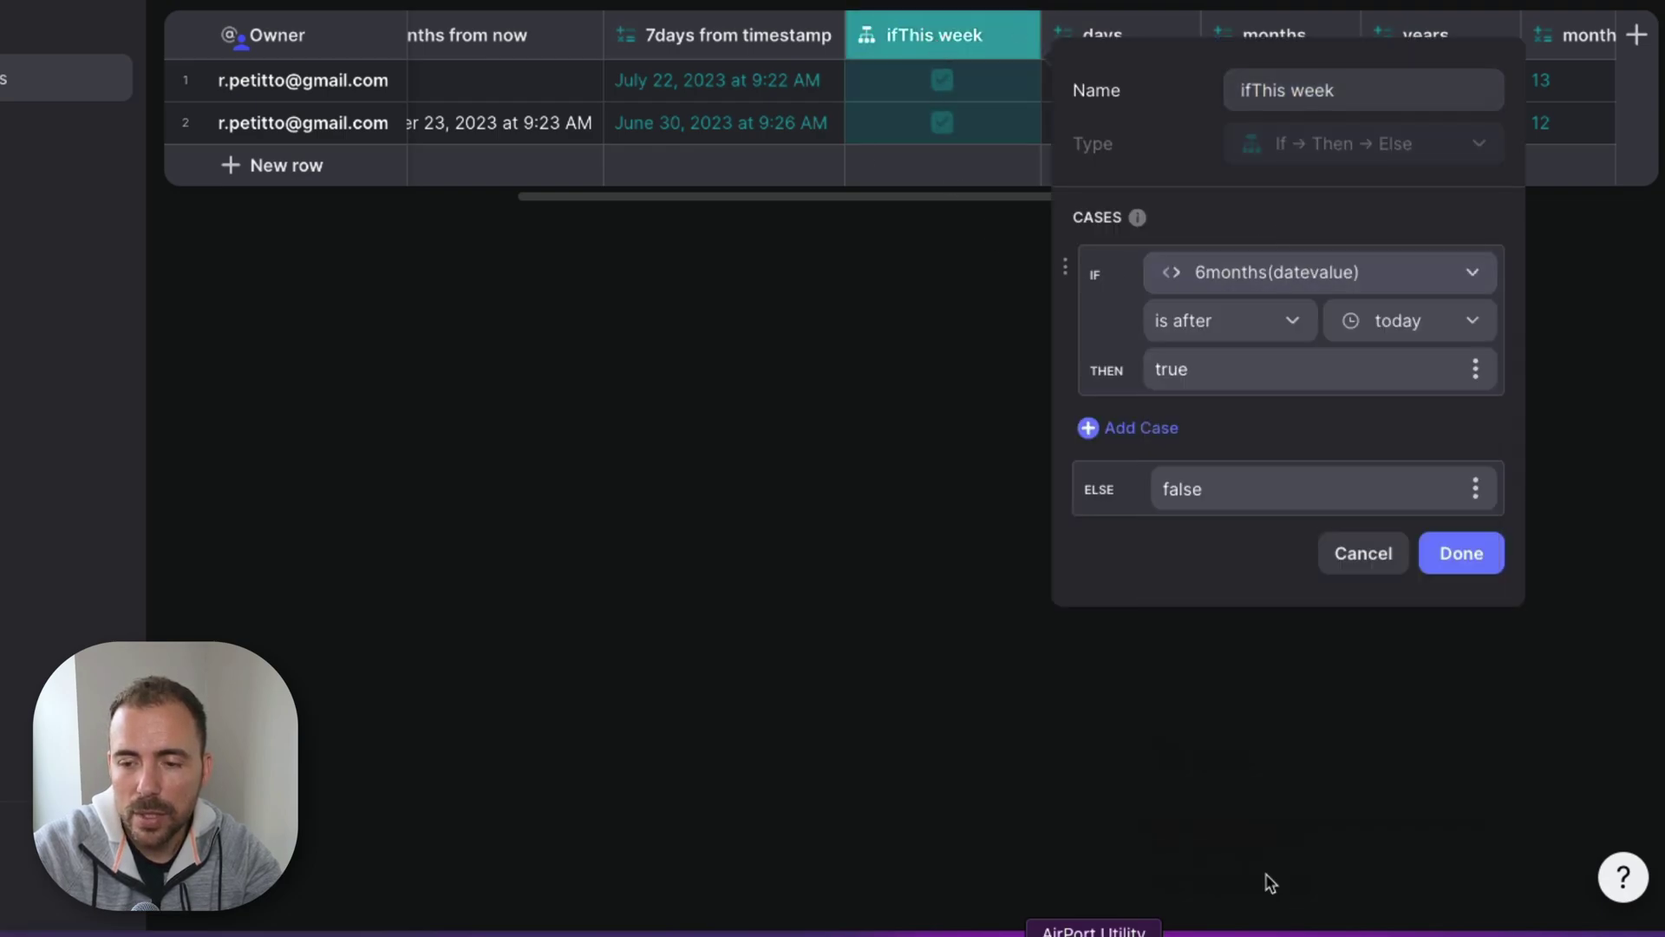
click(1230, 323)
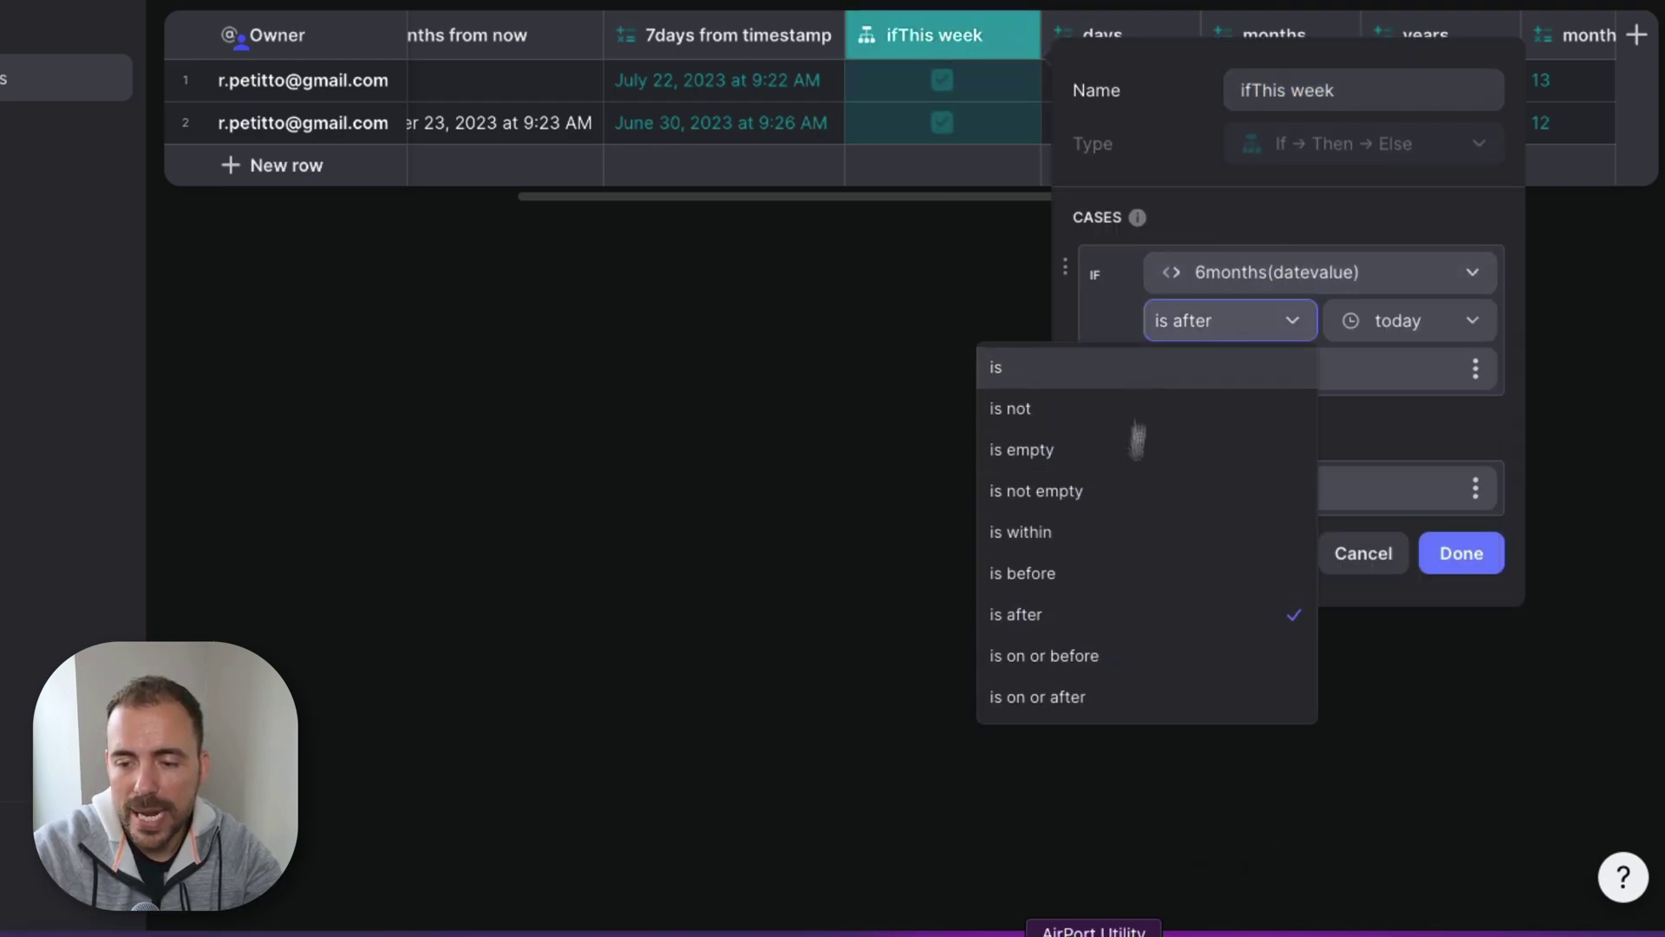
click(1381, 339)
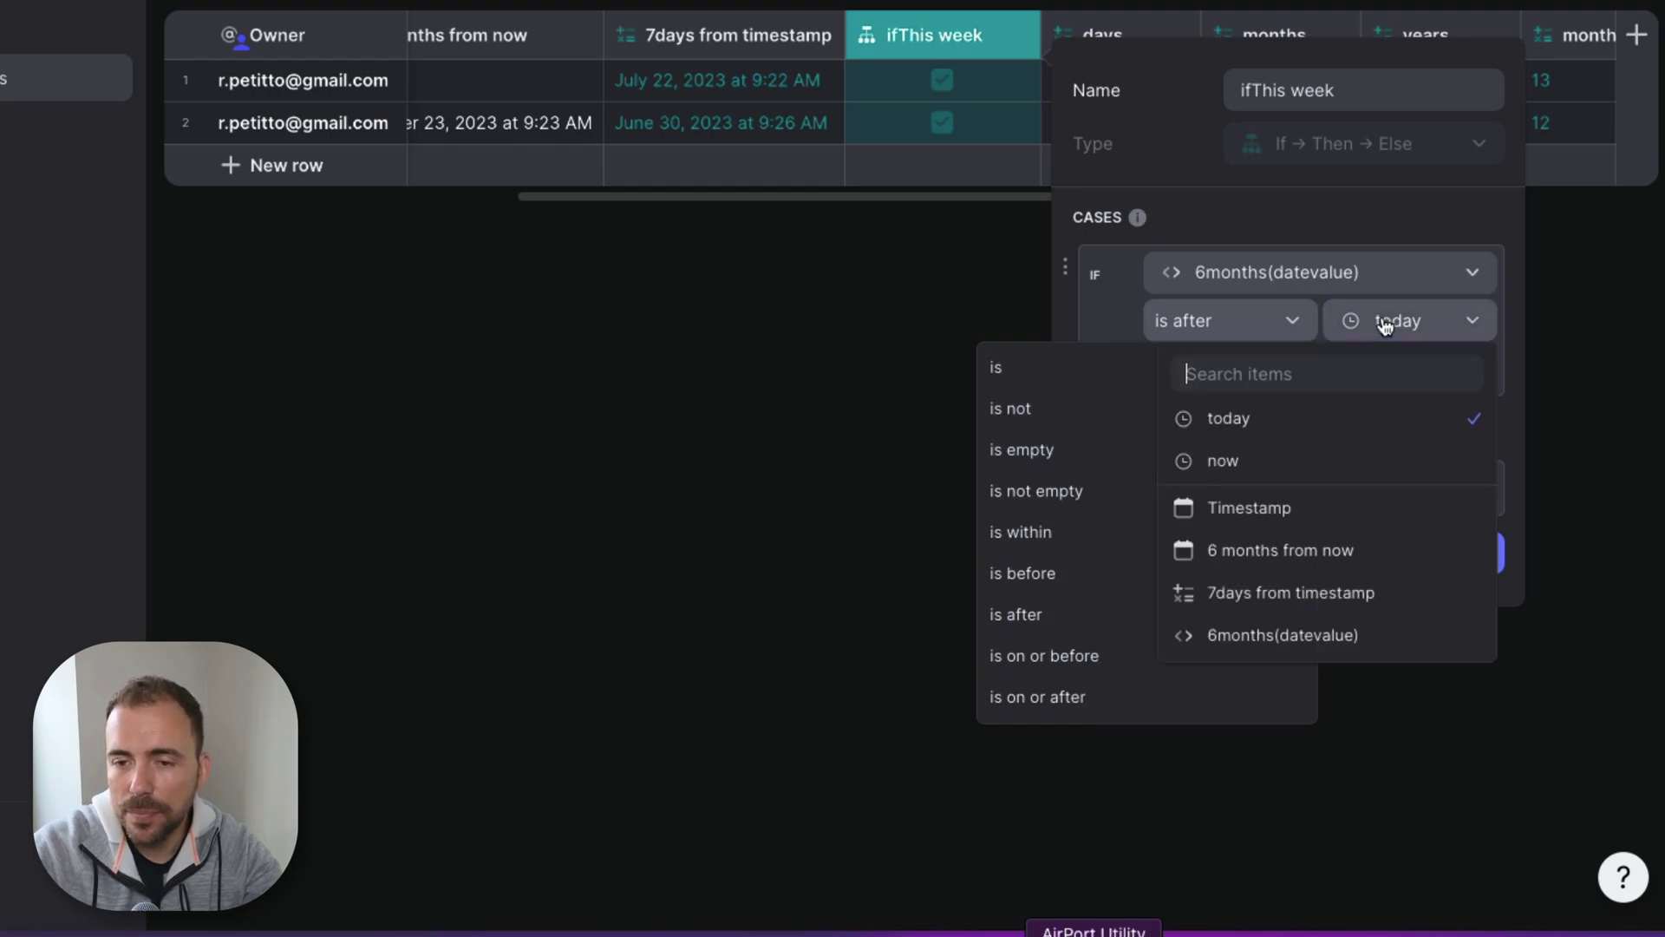
click(1507, 553)
Step: Review the days, months, years and months+6 helper columns alongside the 6months(excel) dates
scroll(1412, 135, right, 5)
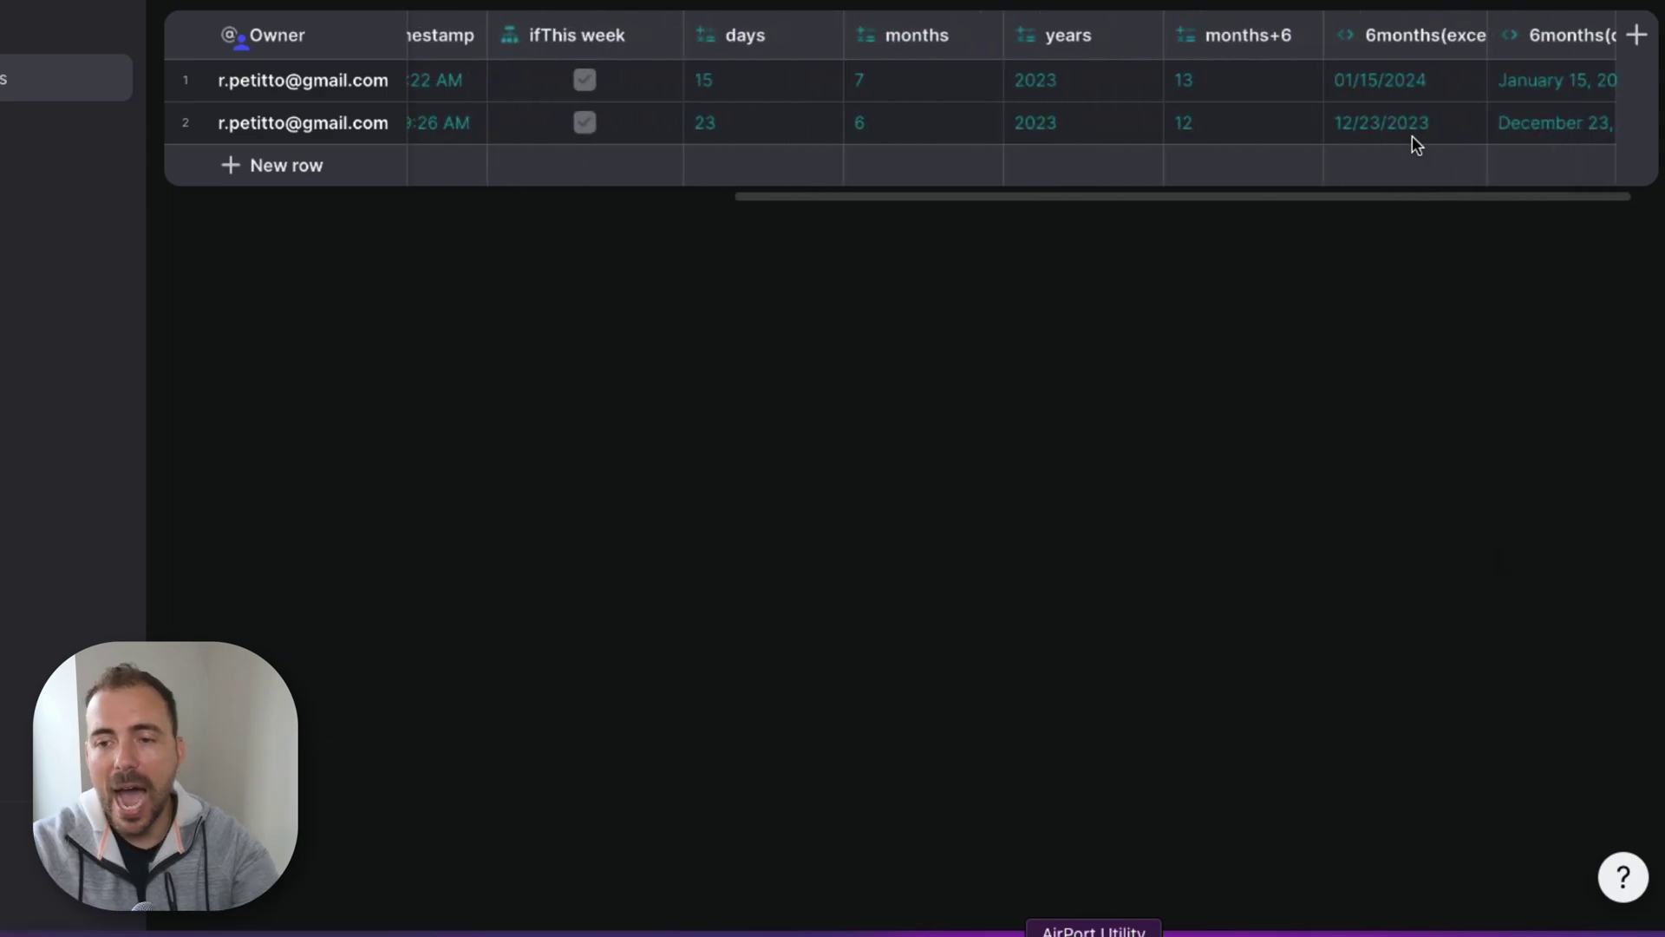
click(1202, 81)
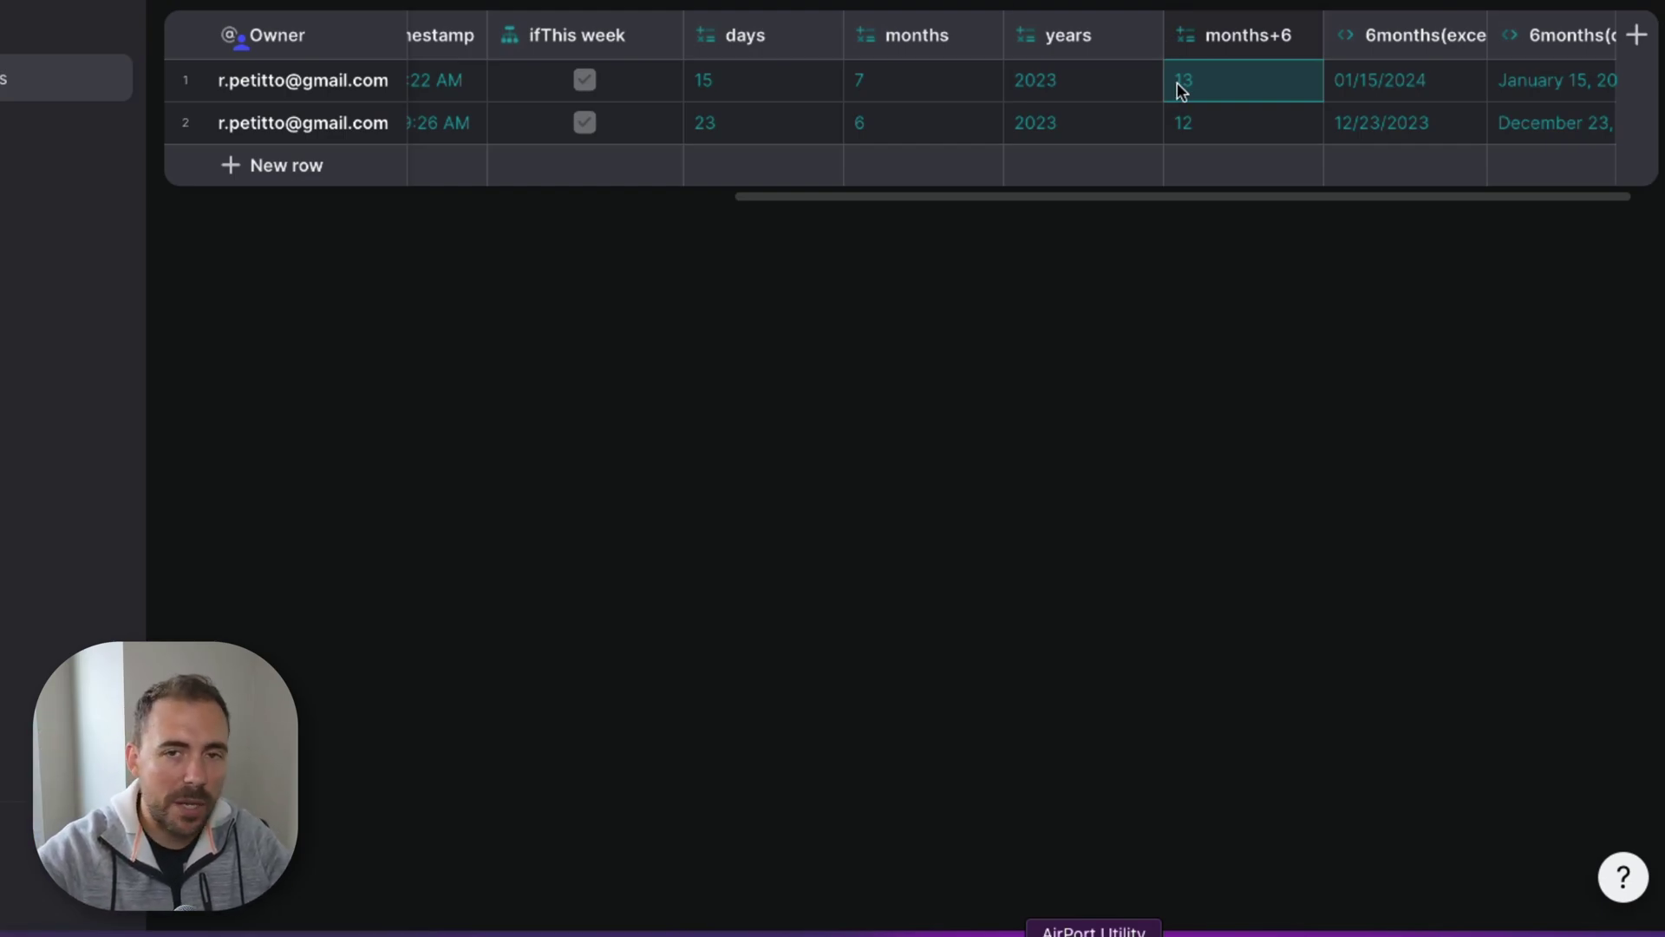
drag(751, 80, 1187, 82)
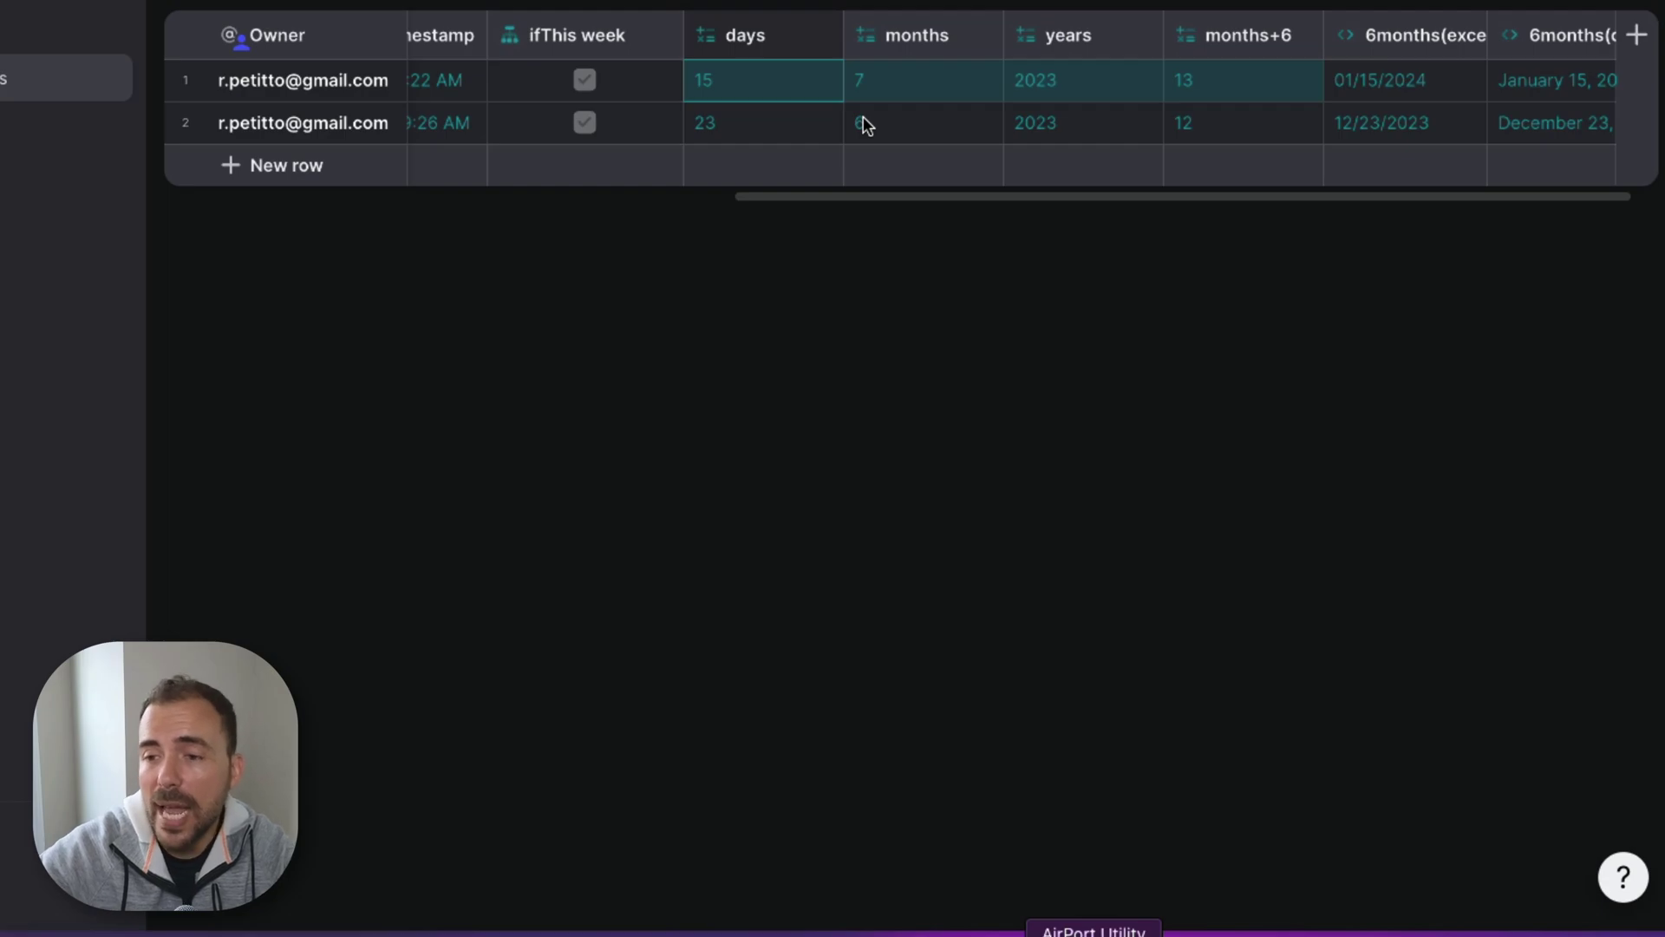
drag(1404, 94, 1404, 132)
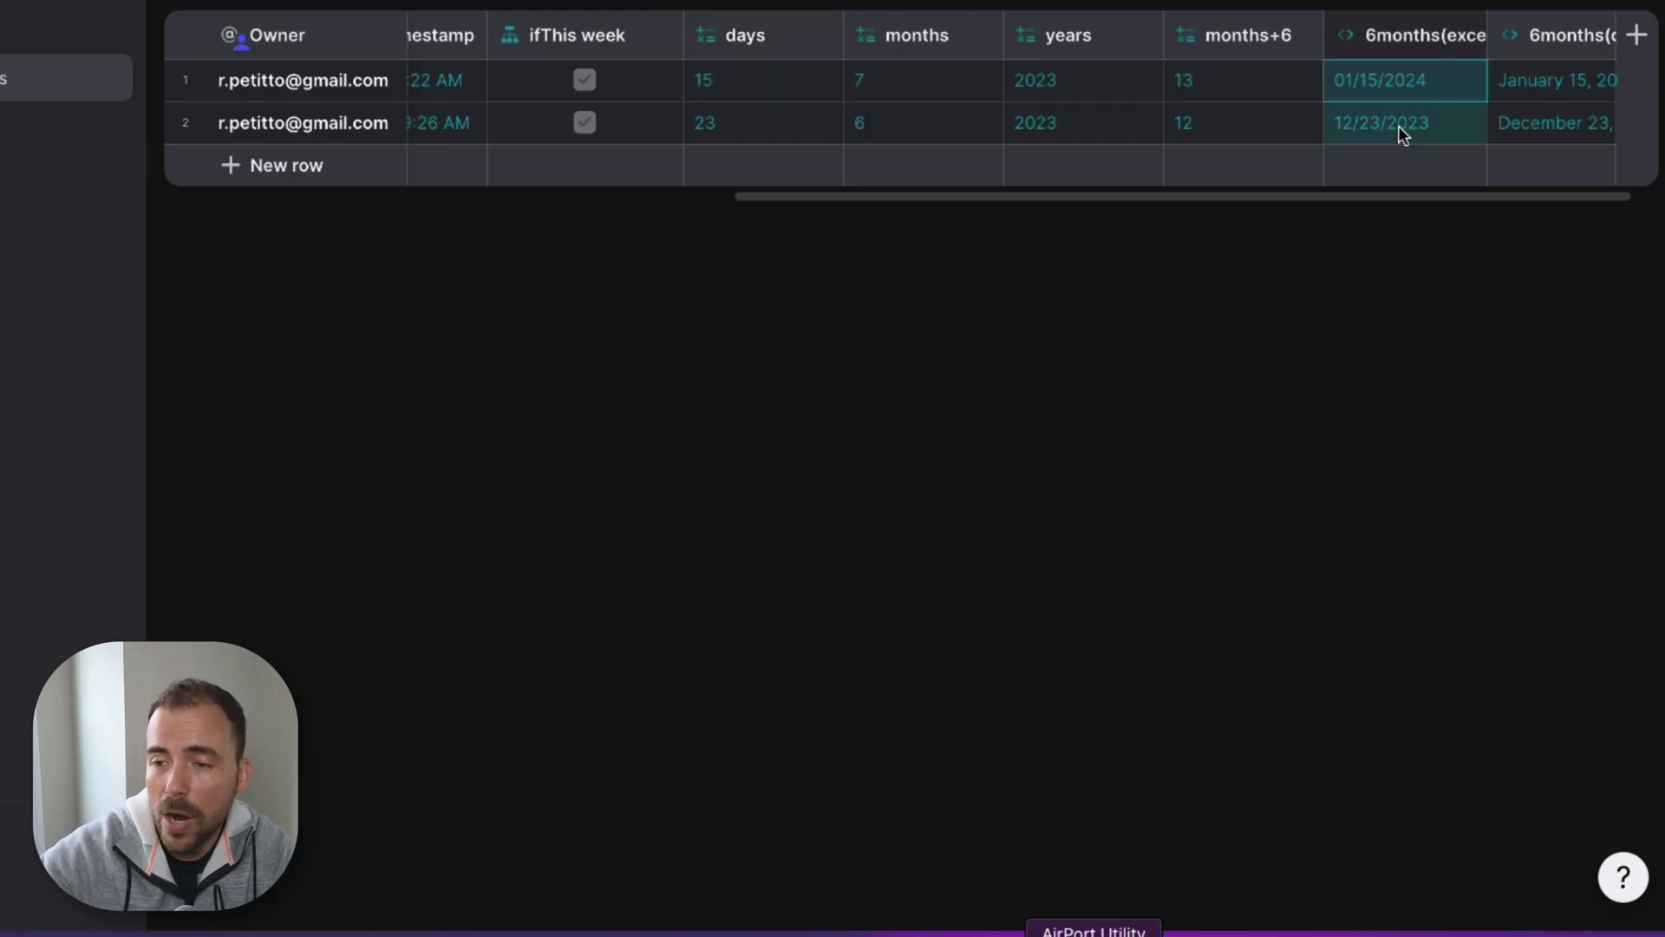
click(710, 39)
shift+click(1204, 41)
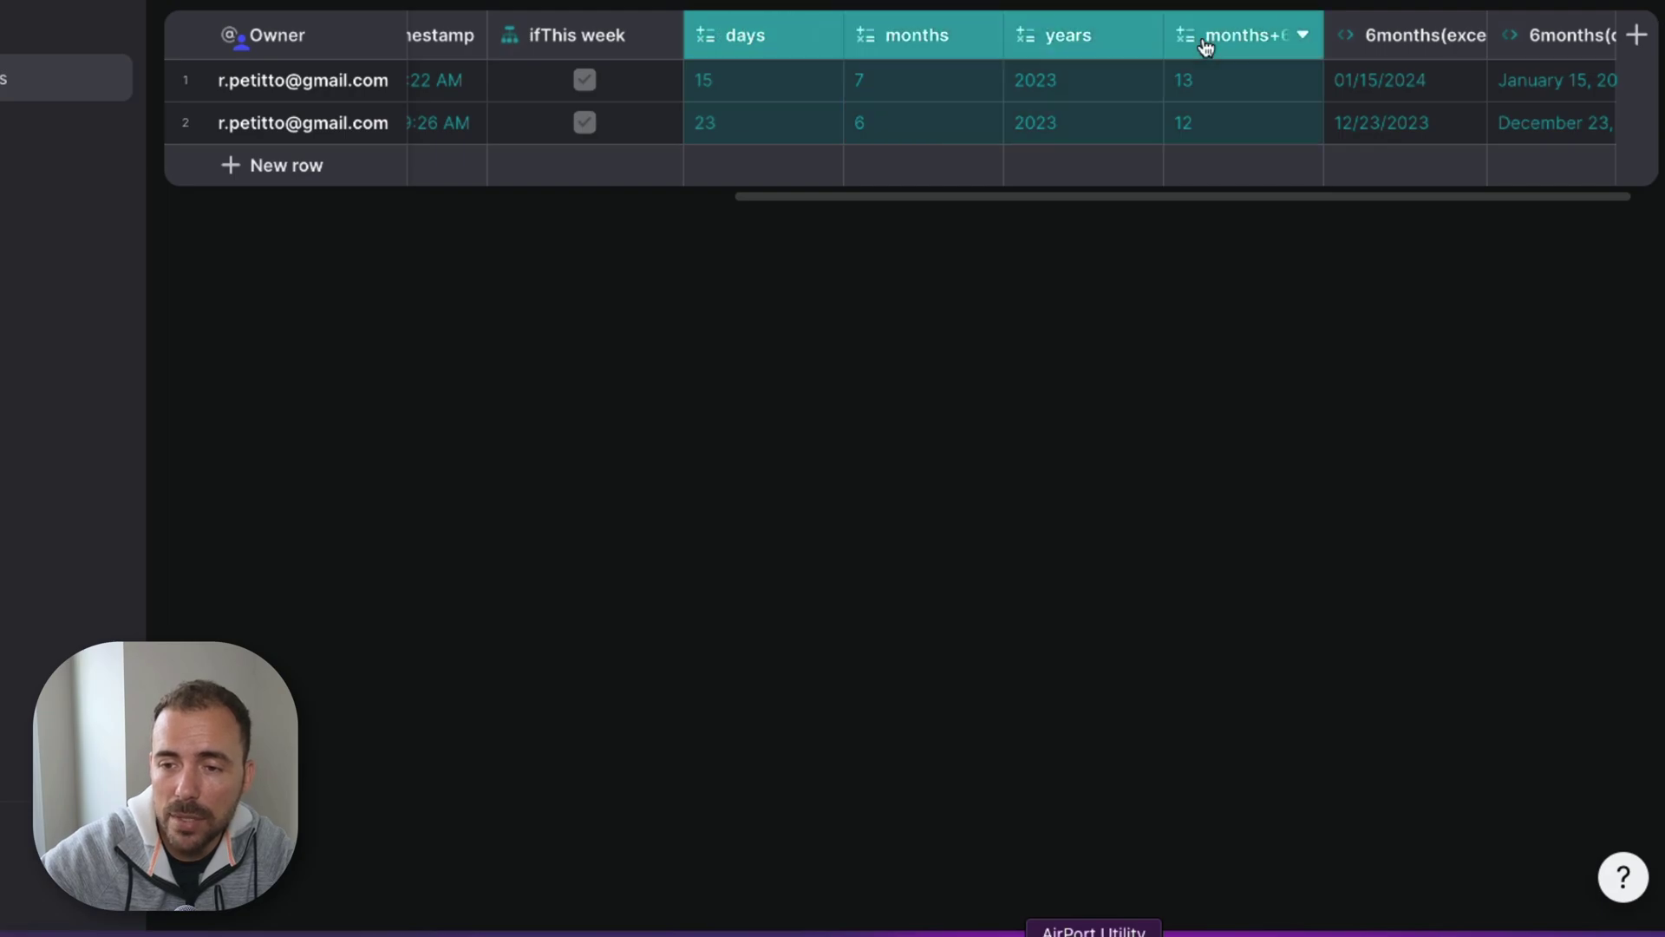
click(1432, 85)
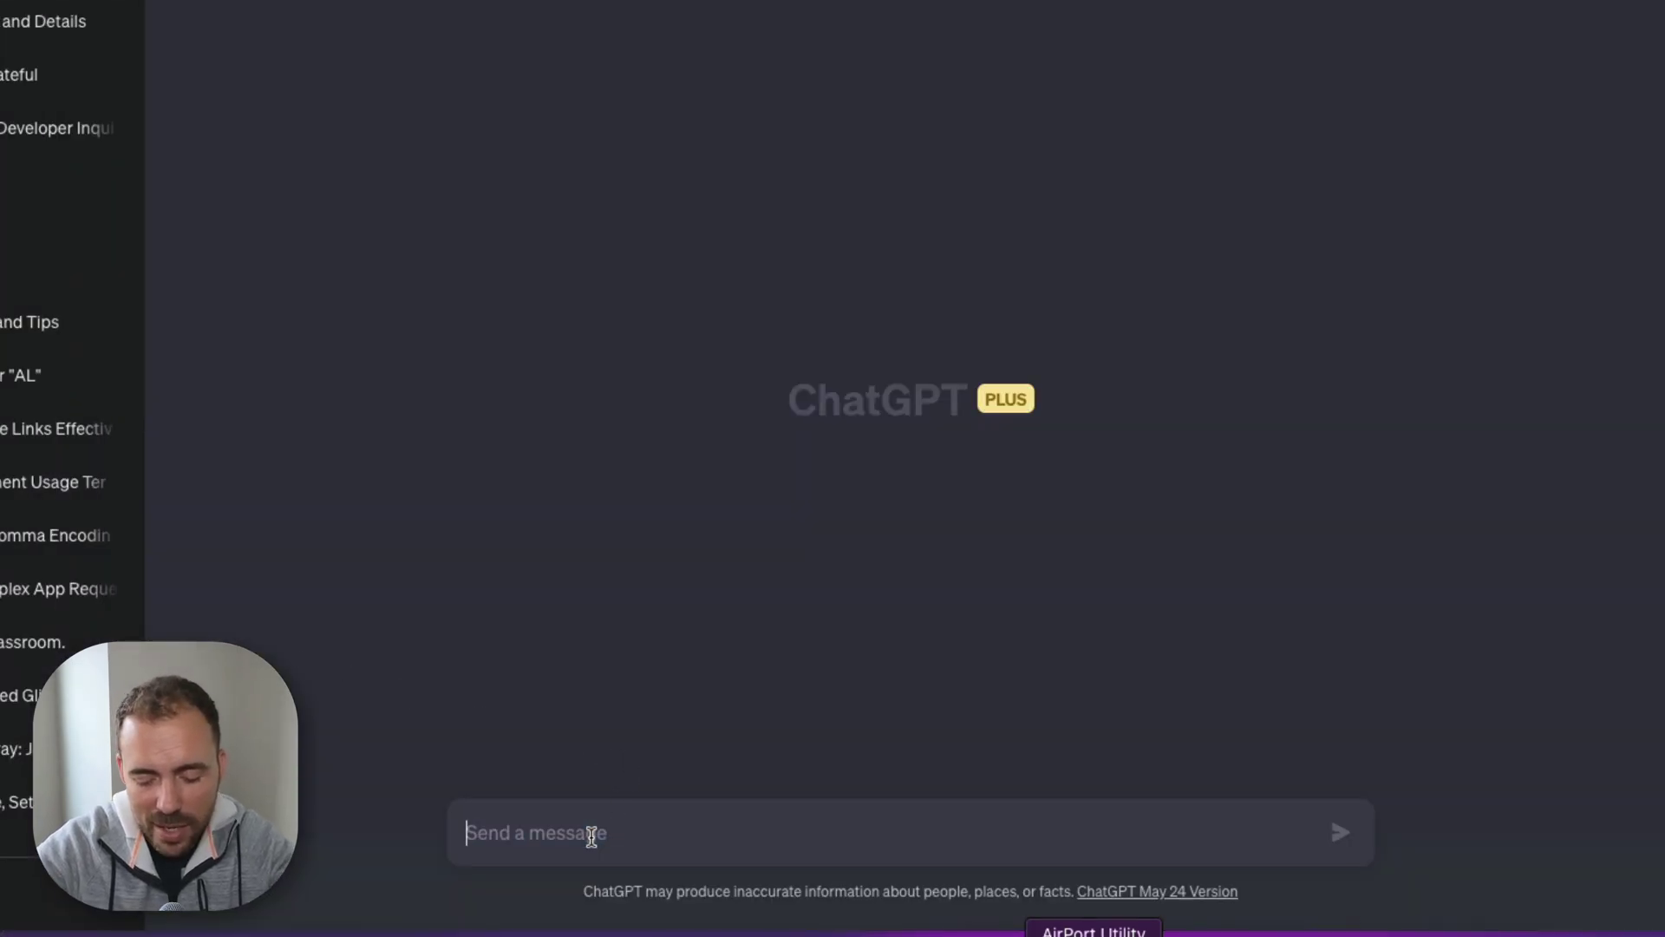
Step: Switch to ChatGPT, ask for "javascript that calculates 6 months from a date input", and copy the generated code
text(javas)
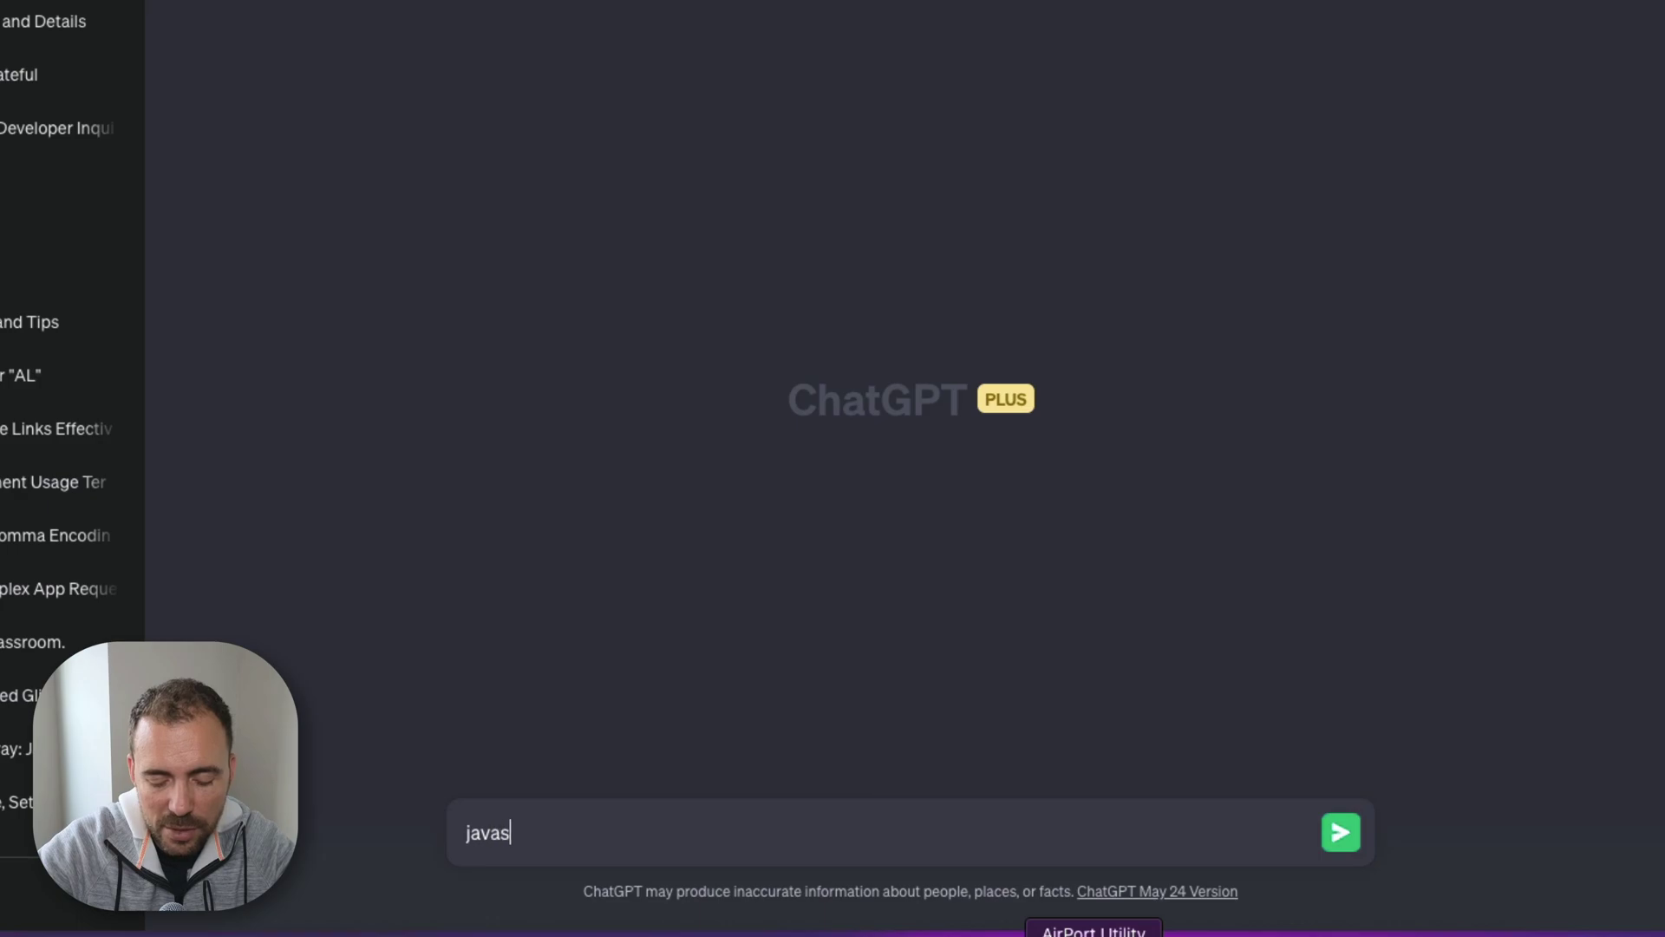
text(cript that ca)
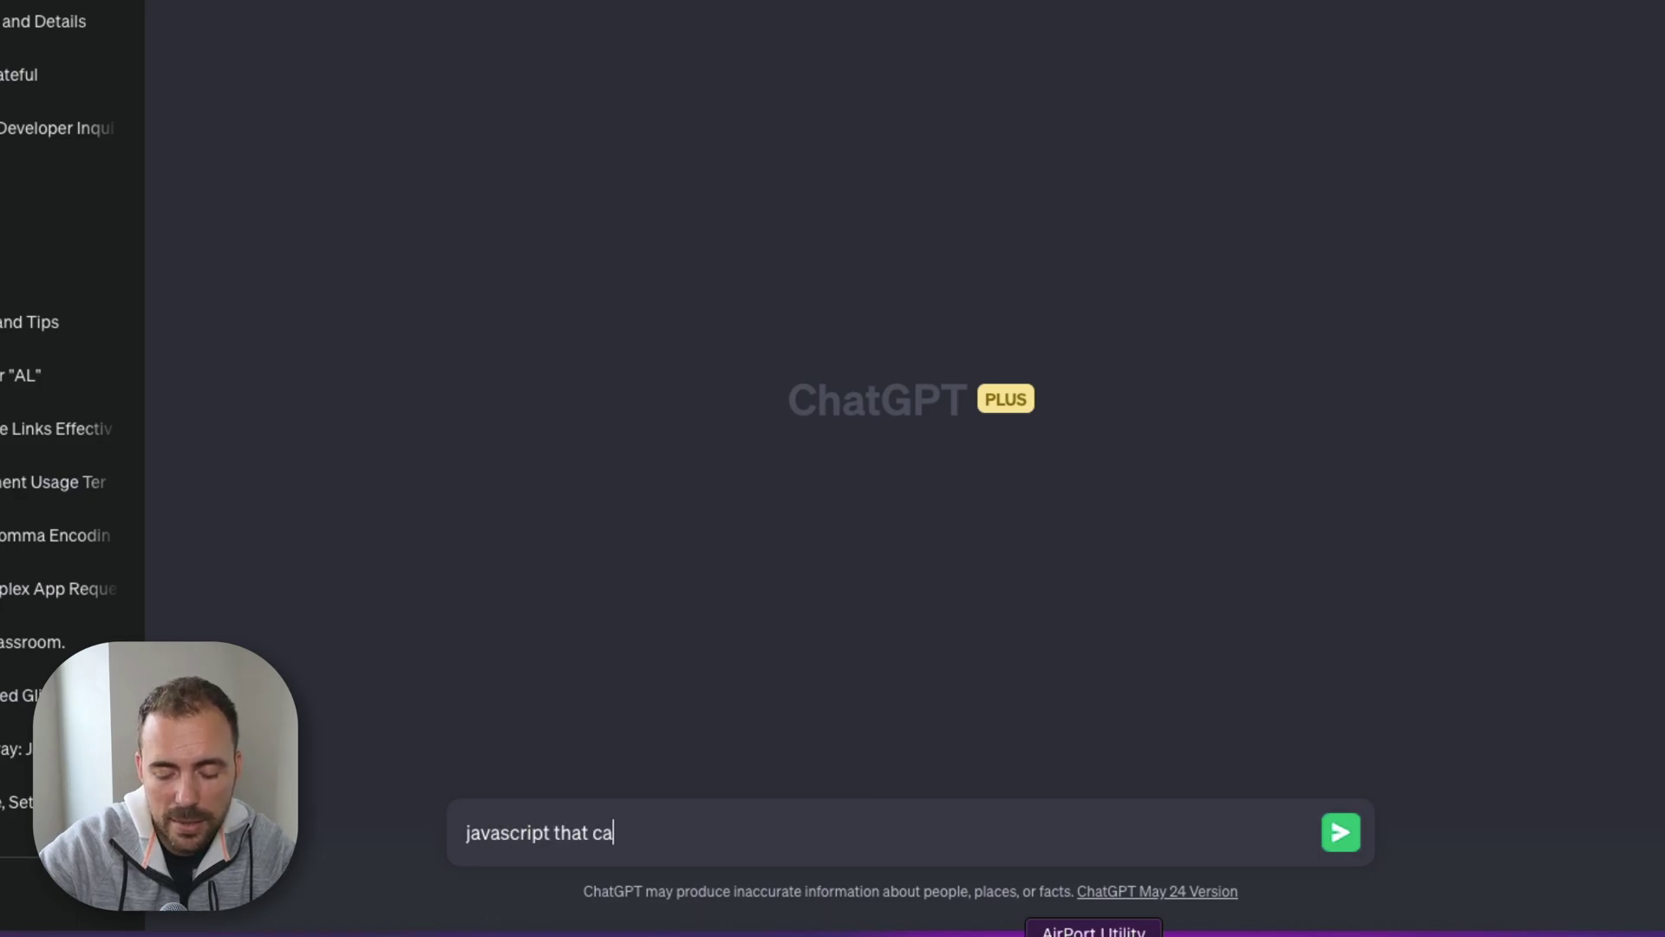
text(lculates 6 months fr)
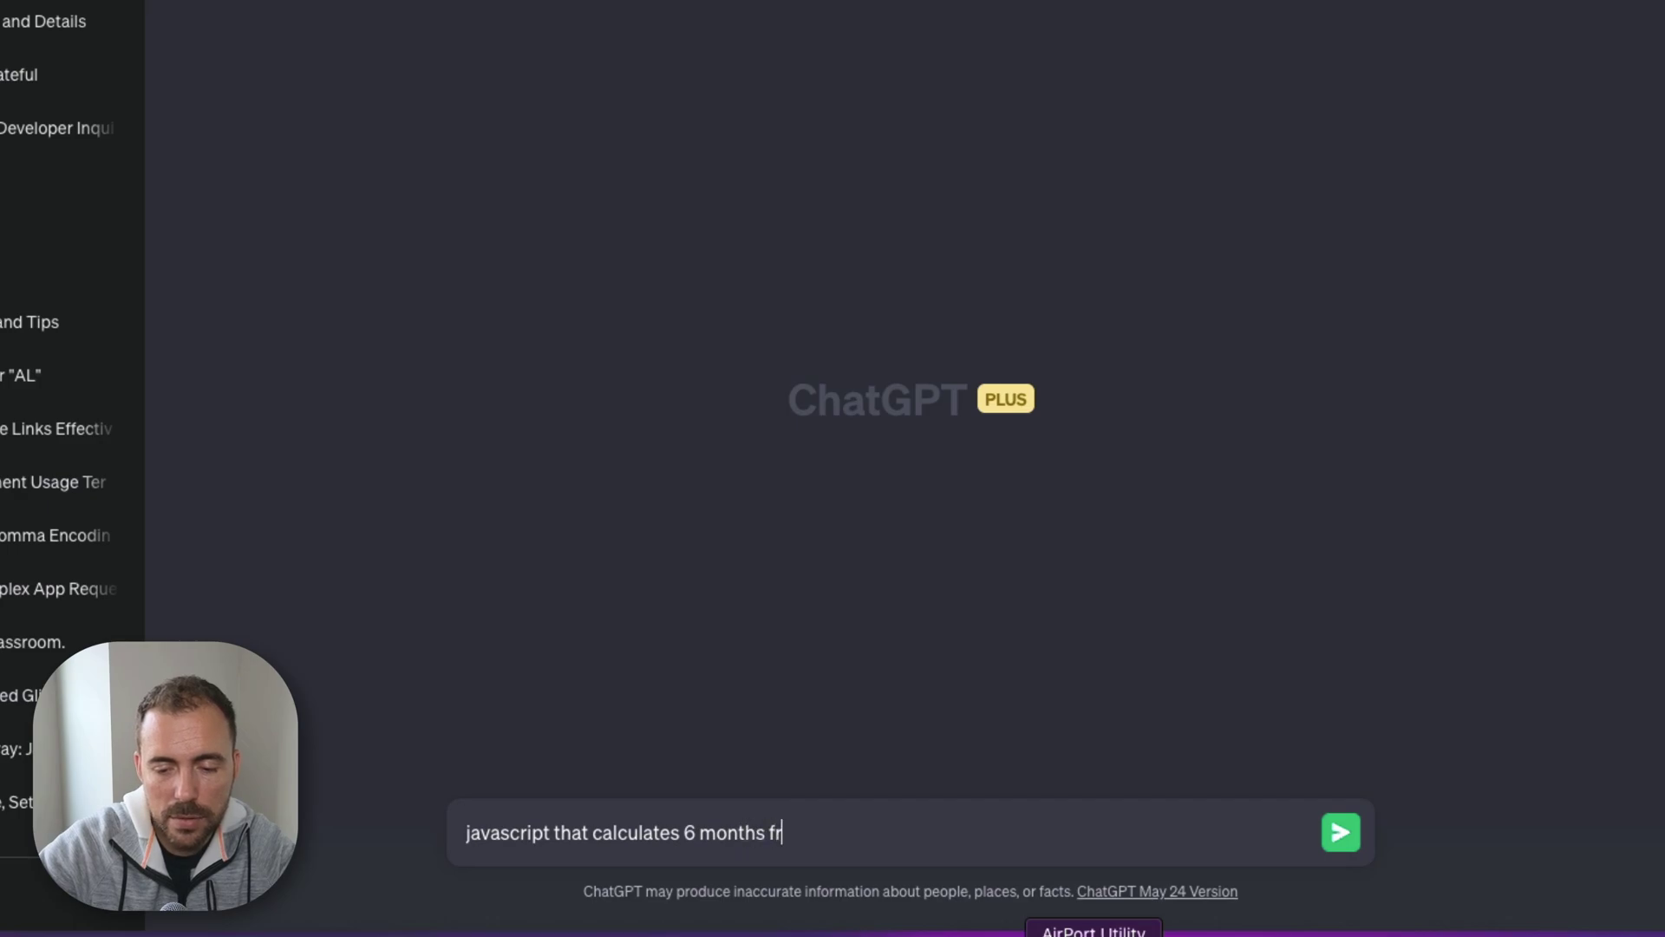
text(om a date input)
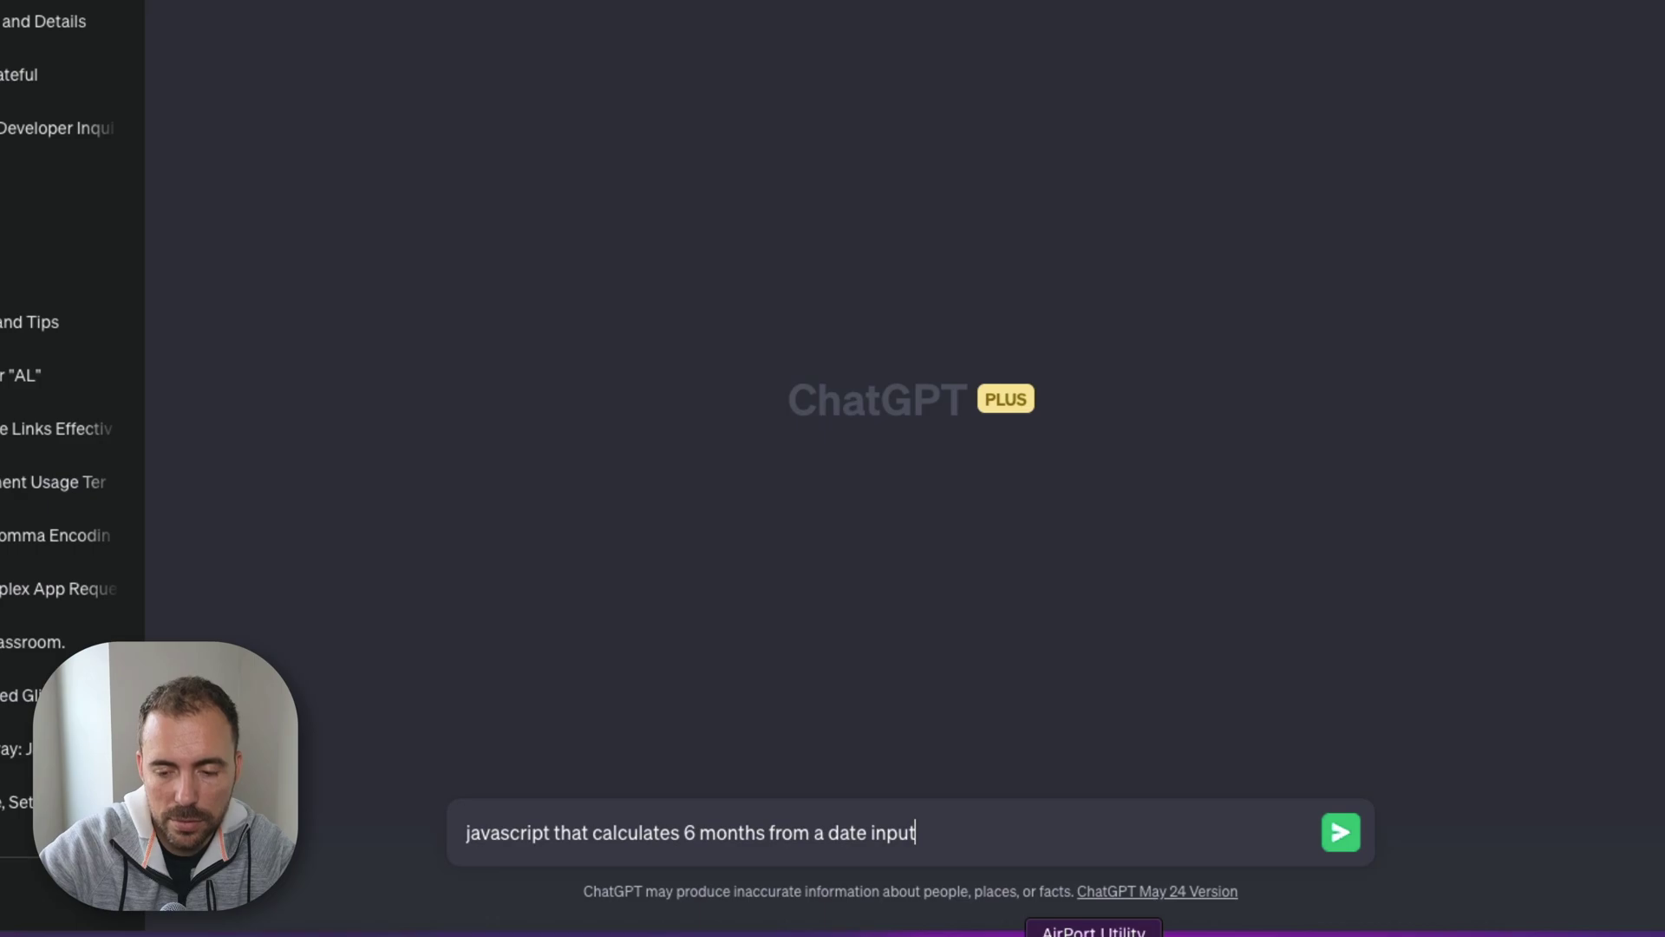
key(Return)
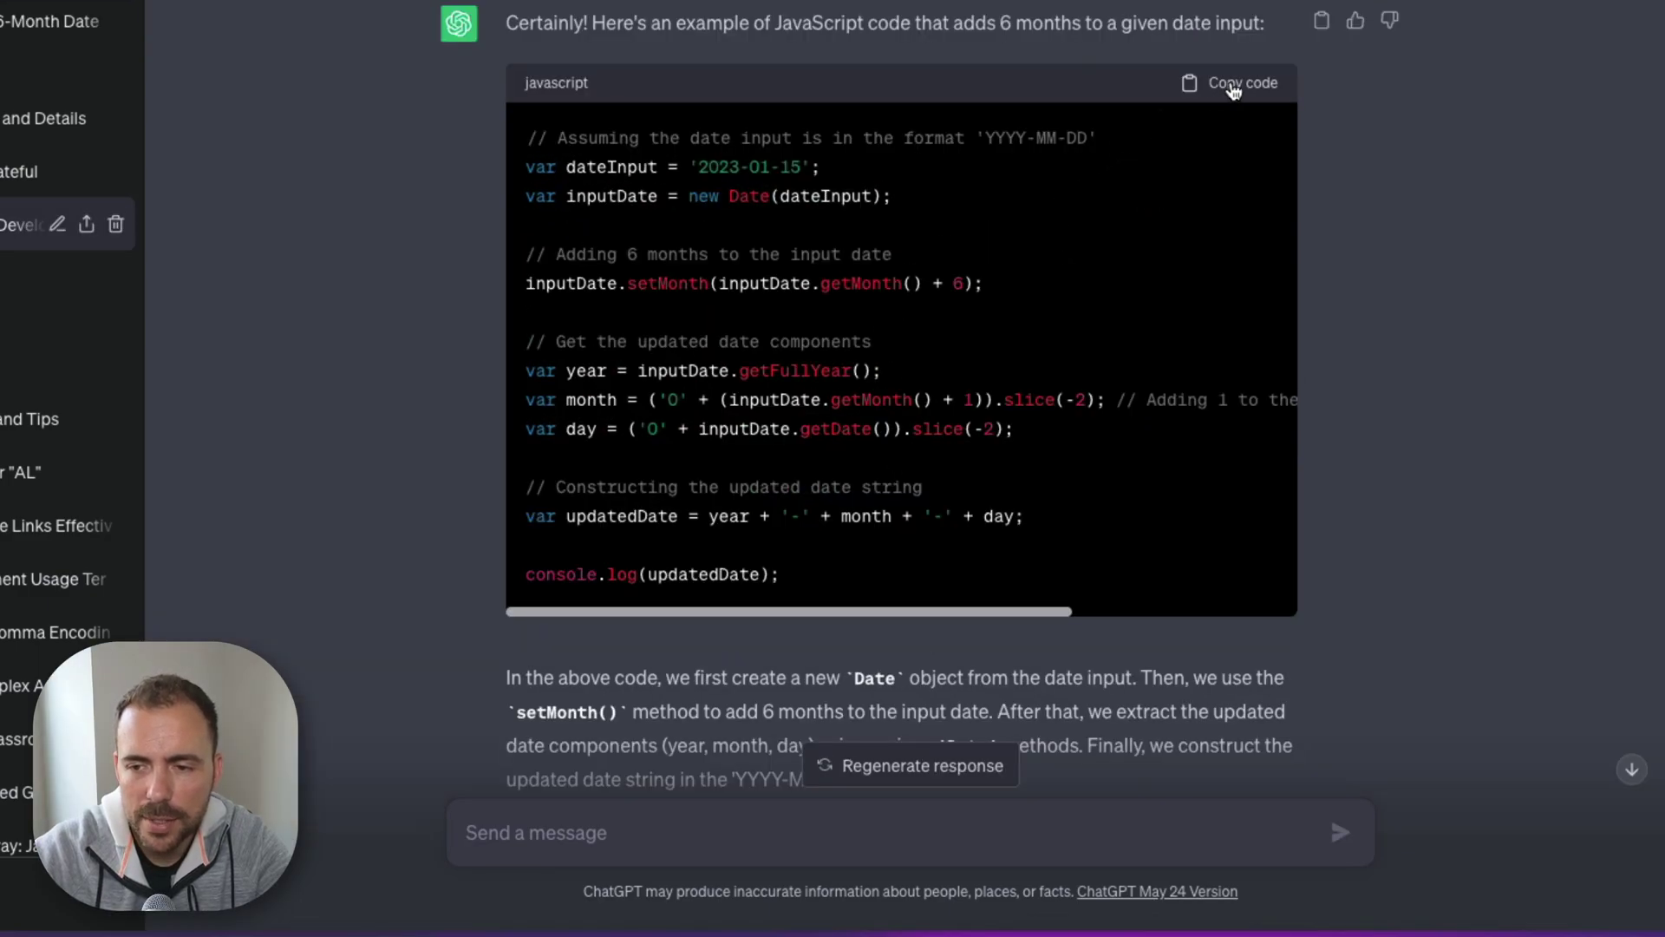
click(1233, 87)
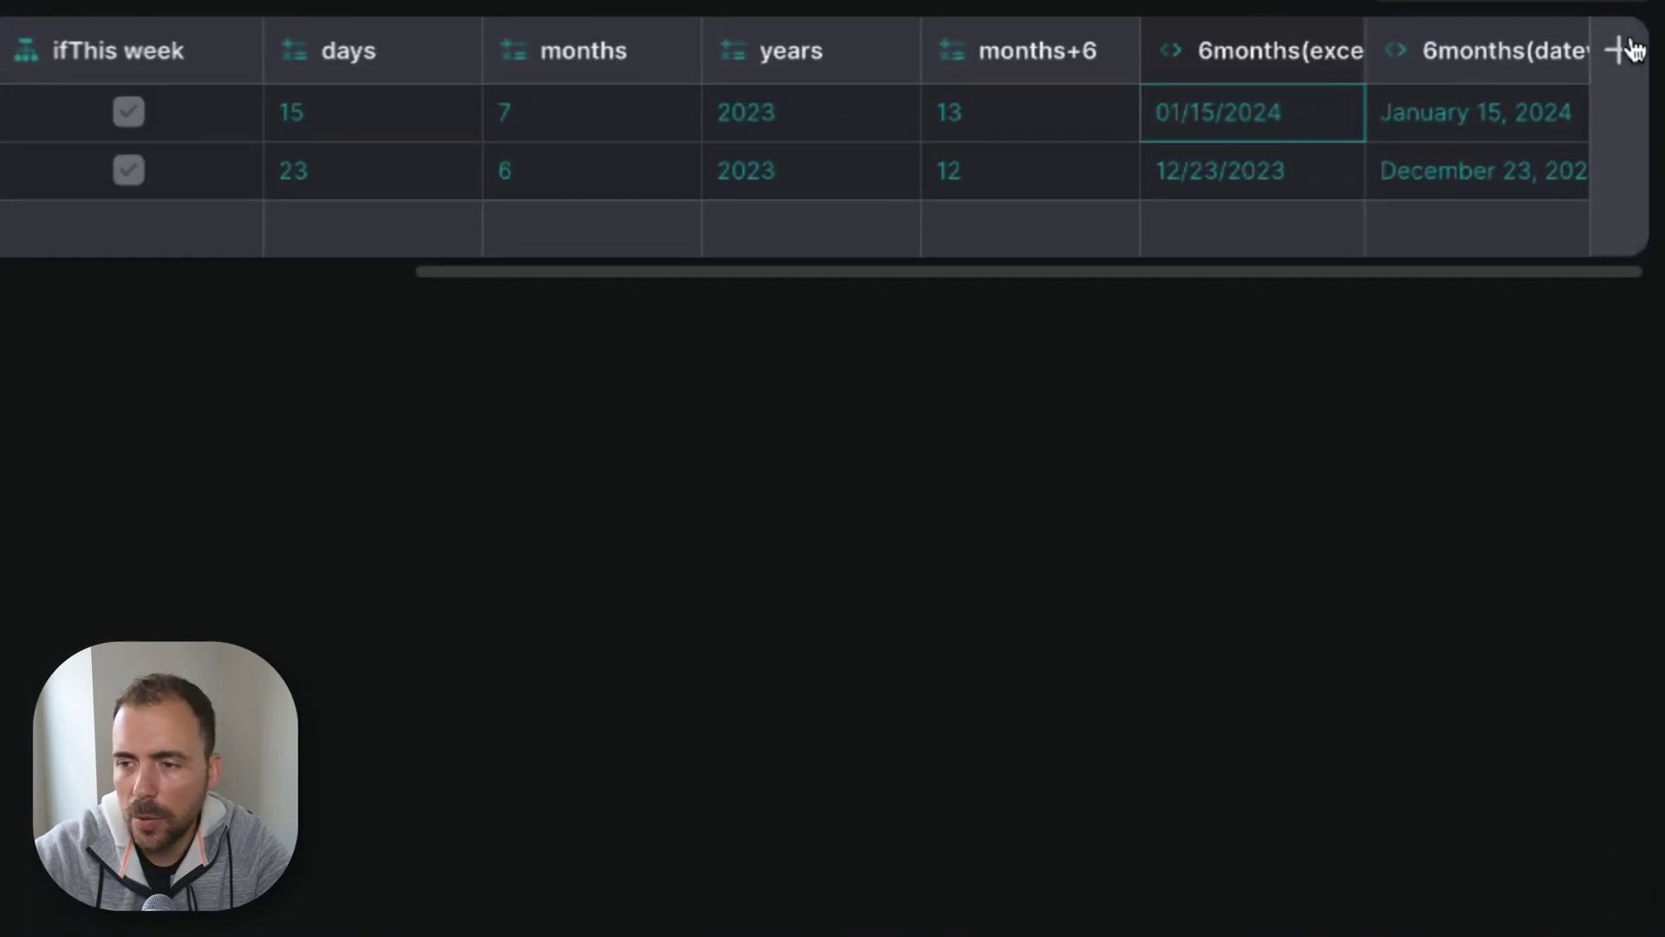
Step: Switch back to the Glide table and add a column named javascript of type JavaScript
click(1629, 48)
text(java)
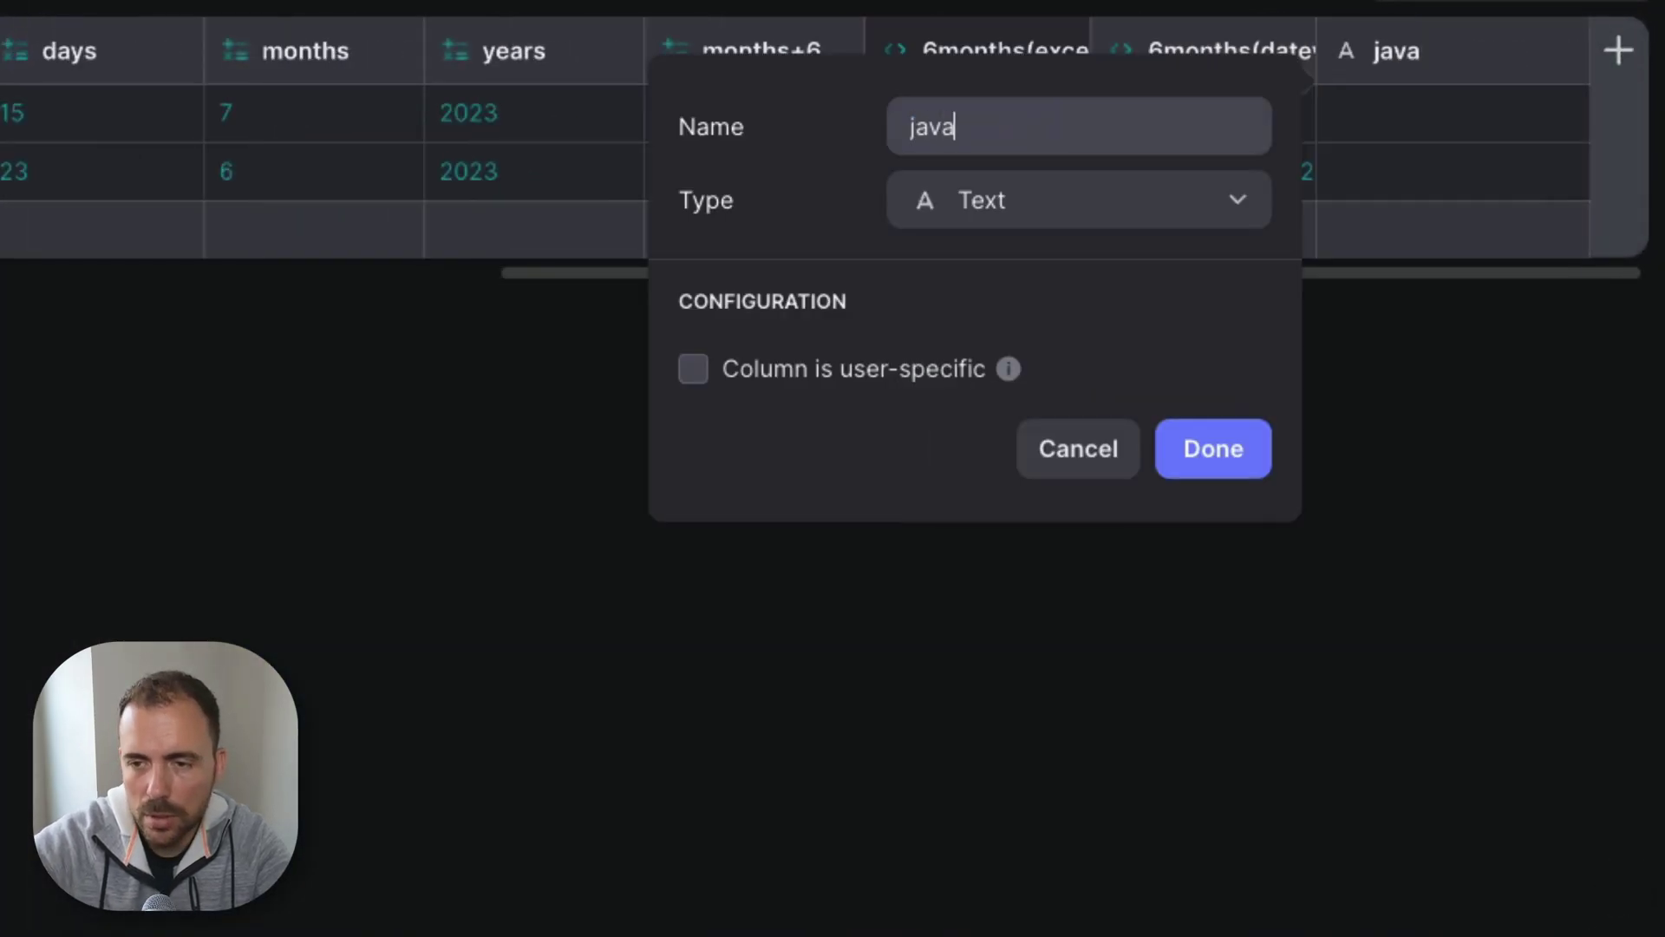
text(script)
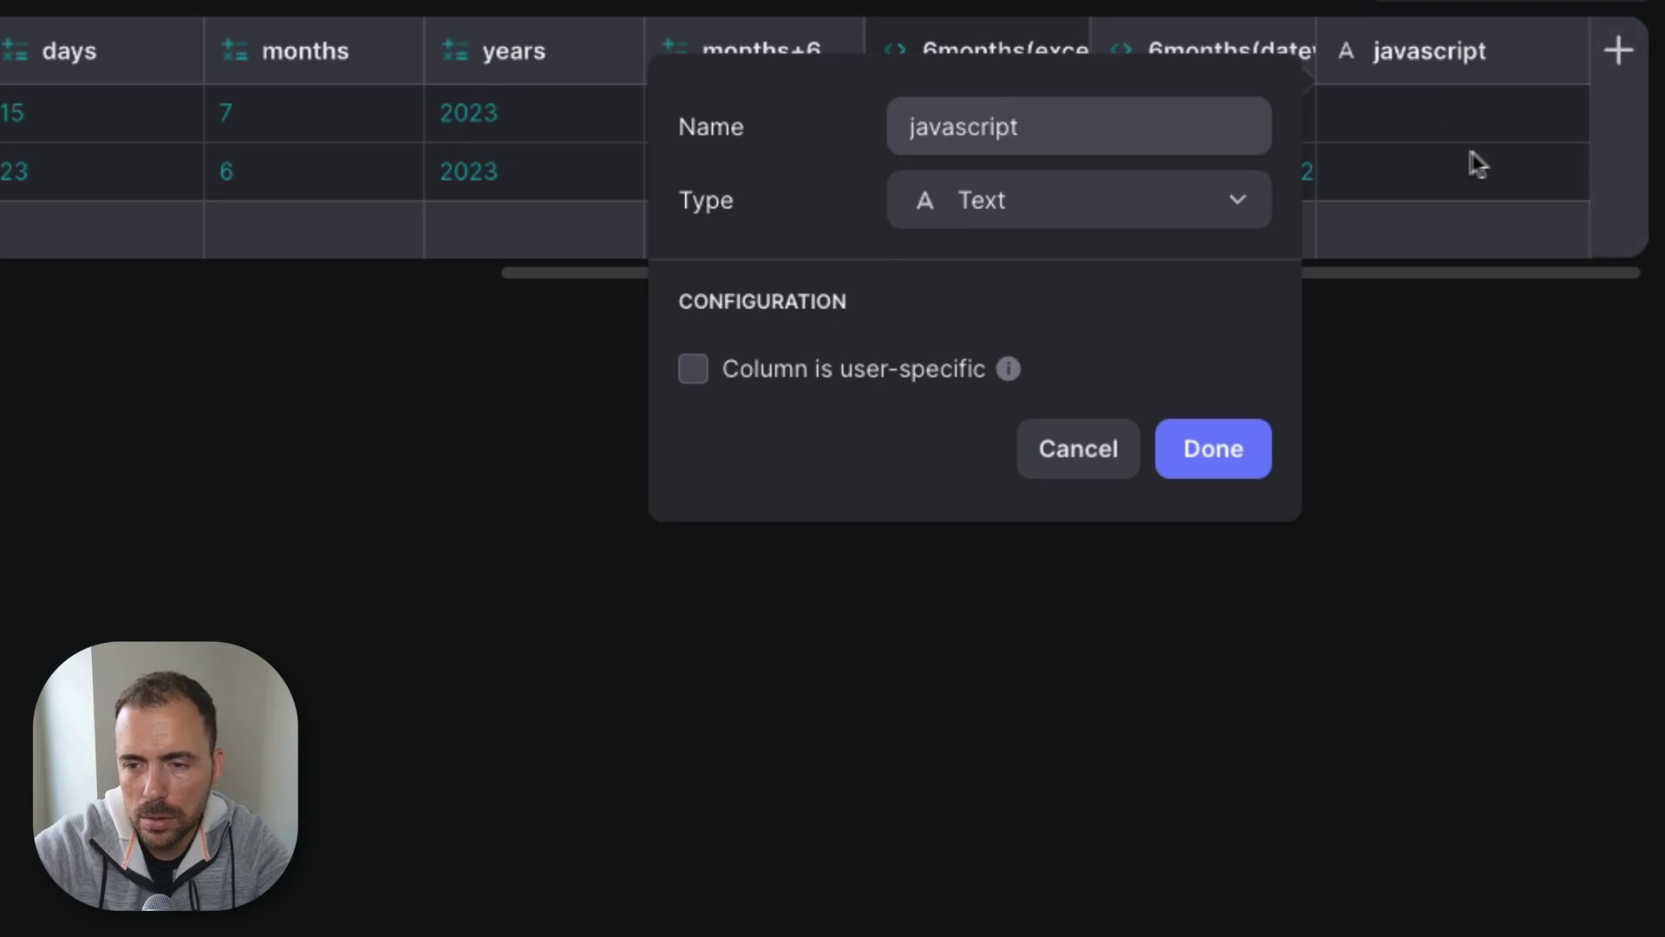
click(1182, 221)
text(java)
click(1122, 331)
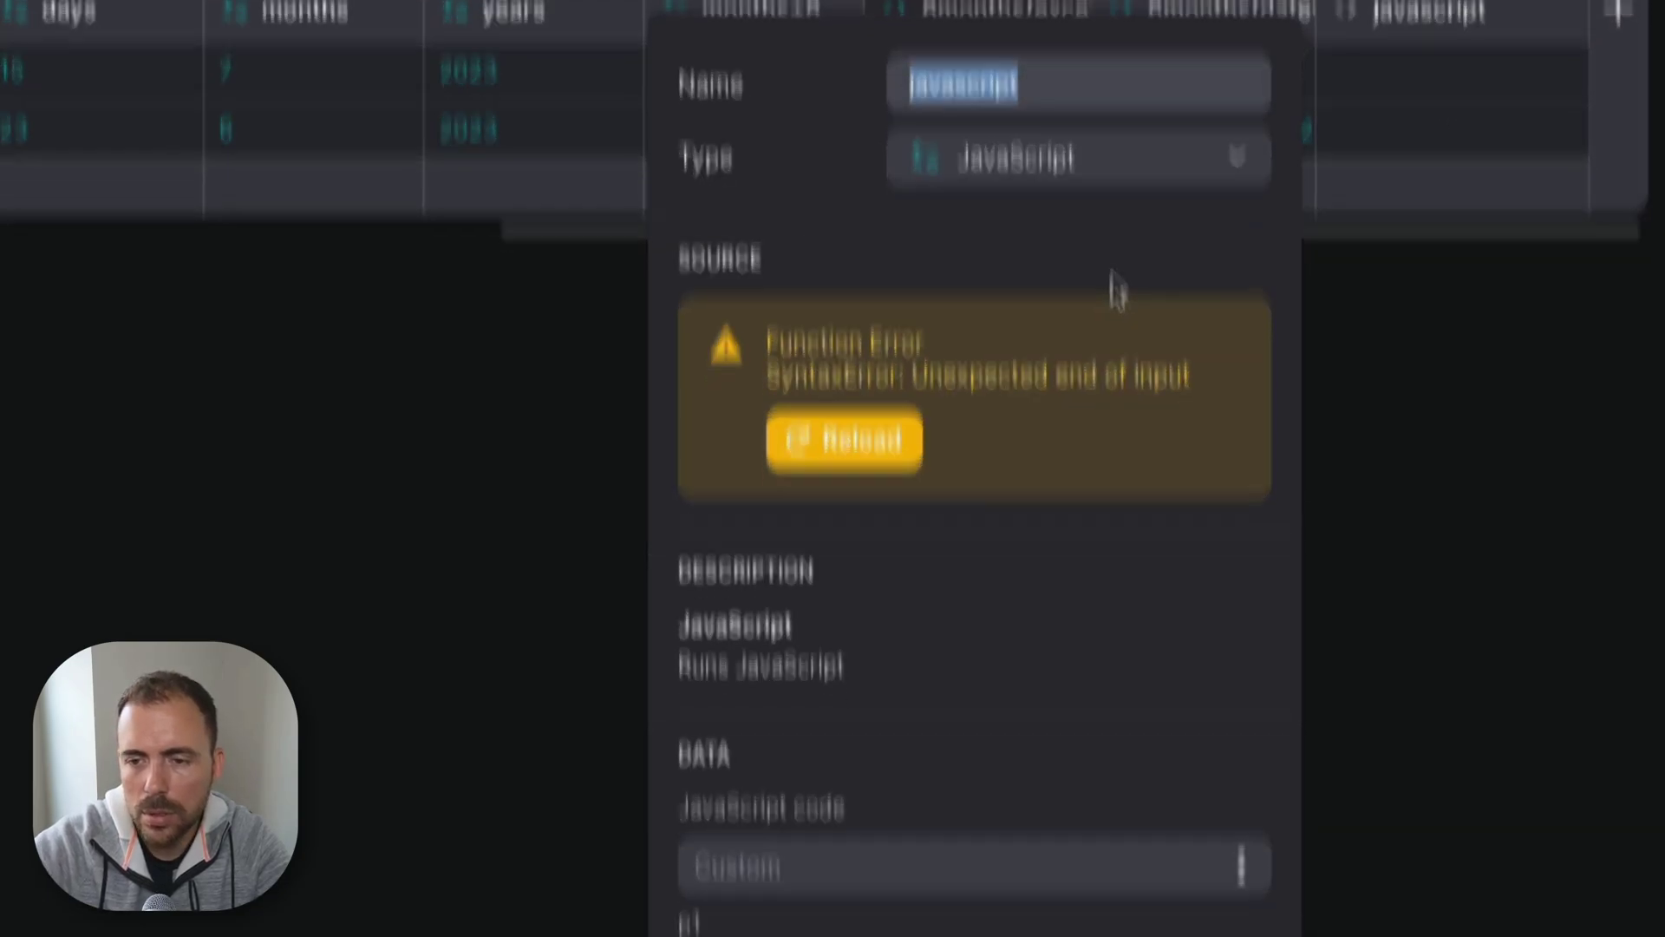
Step: Paste the copied code as the column's JavaScript code and assign the Timestamp column to parameter p1
scroll(1116, 309, down, 3)
click(857, 618)
text(// Assuming the date input is in the format 'YYYY-MM-DD' var dateInput = '2023-01-15'; var inputDate = new Date(dateInput);  // Adding 6 months to the input date inputDate.setMonth(inputDate.getMonth() + 6);  // Get the updated date components var year = inputDate.getFullYear(); var month = ('0' + (inputDate.getMonth() + 1)).slice(-2); // Adding 1 to the month since it is zero-based var day = ('0' + inputDate.getDate()).slice(-2);  // Constructing the updated date string var updatedDate = year + '-' + month + '-' + day;  console.log(updatedDate);)
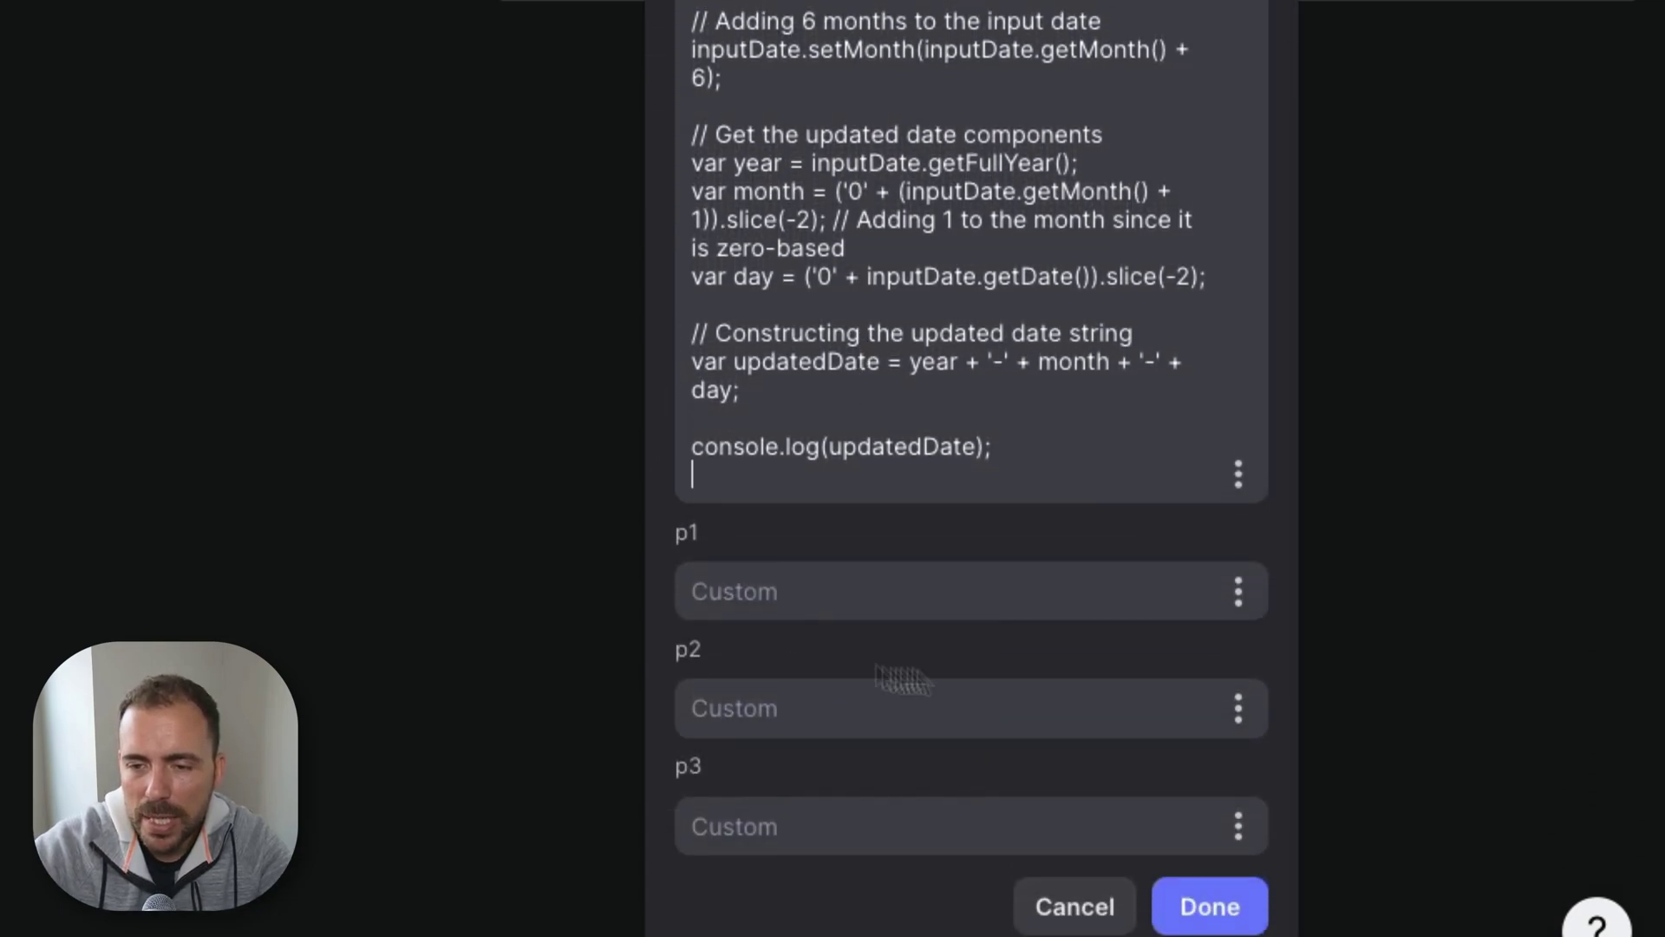
double_click(690, 533)
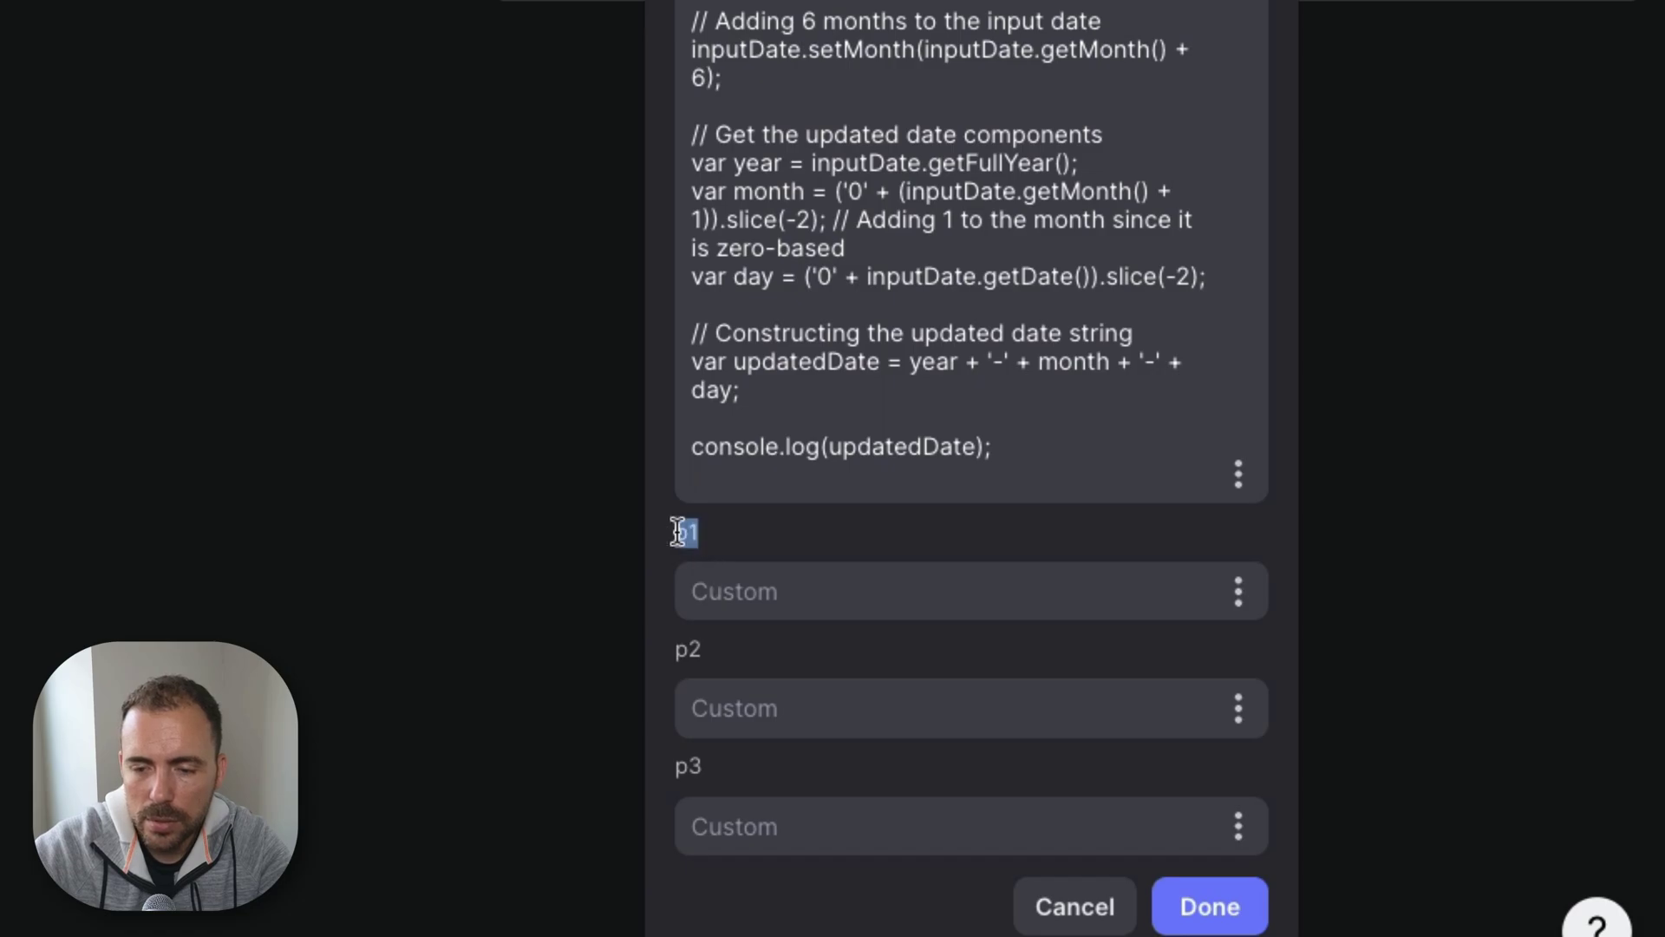
click(1245, 604)
click(961, 128)
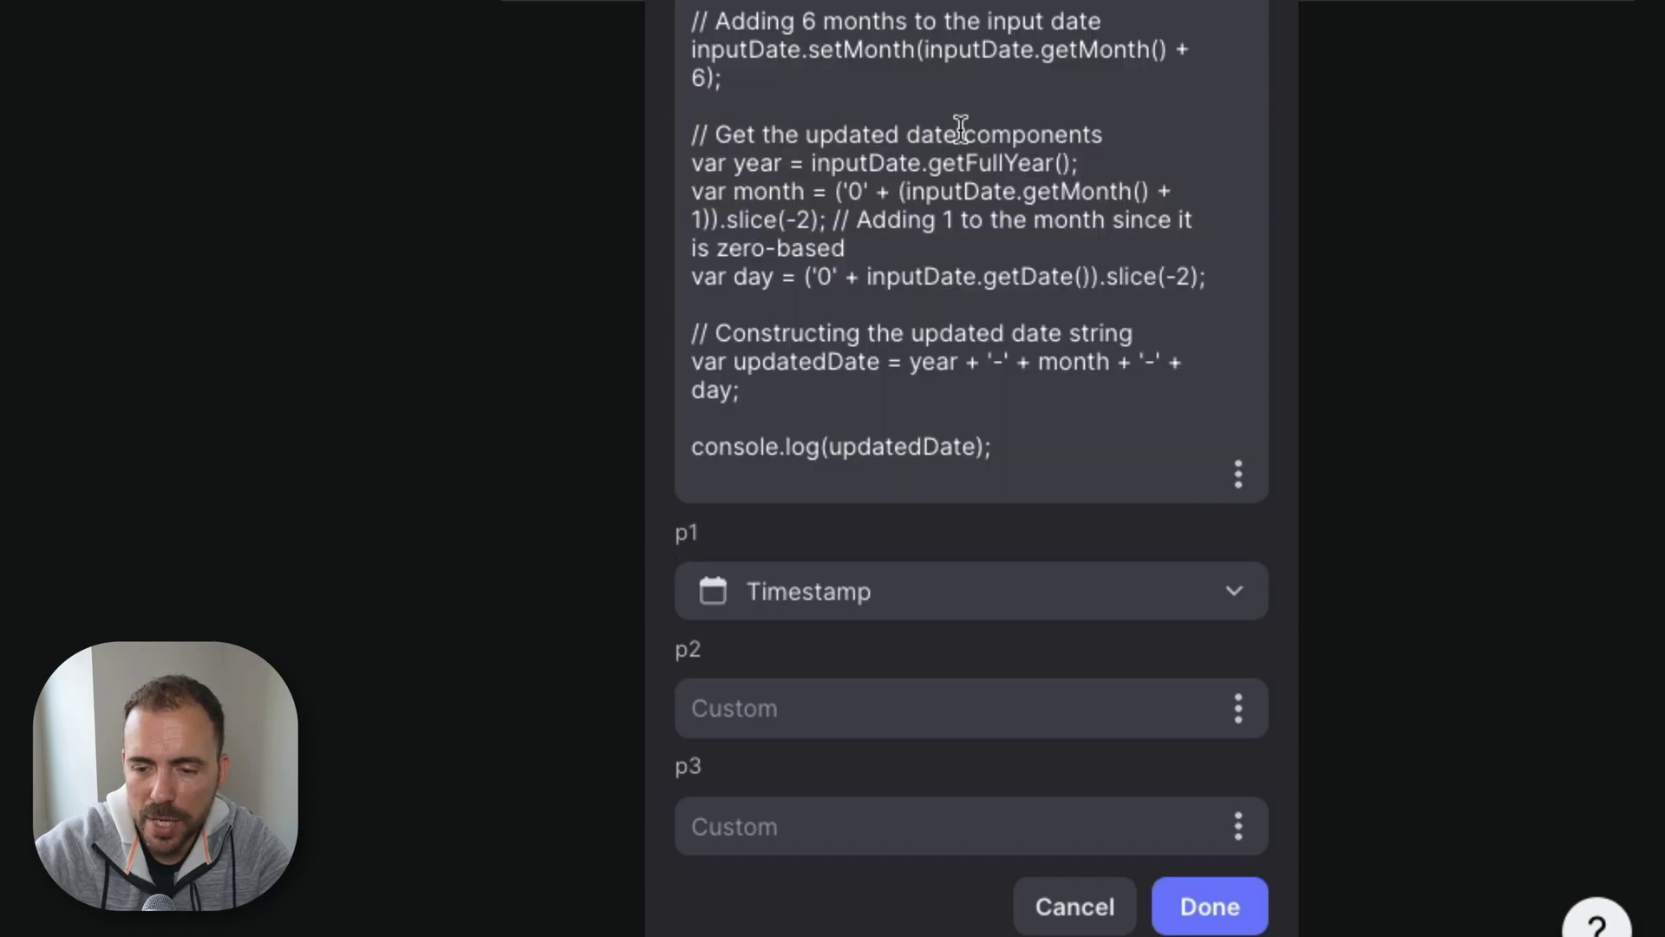
Step: Replace the console.log call on the code's last line with "return updatedDate;"
scroll(892, 149, up, 3)
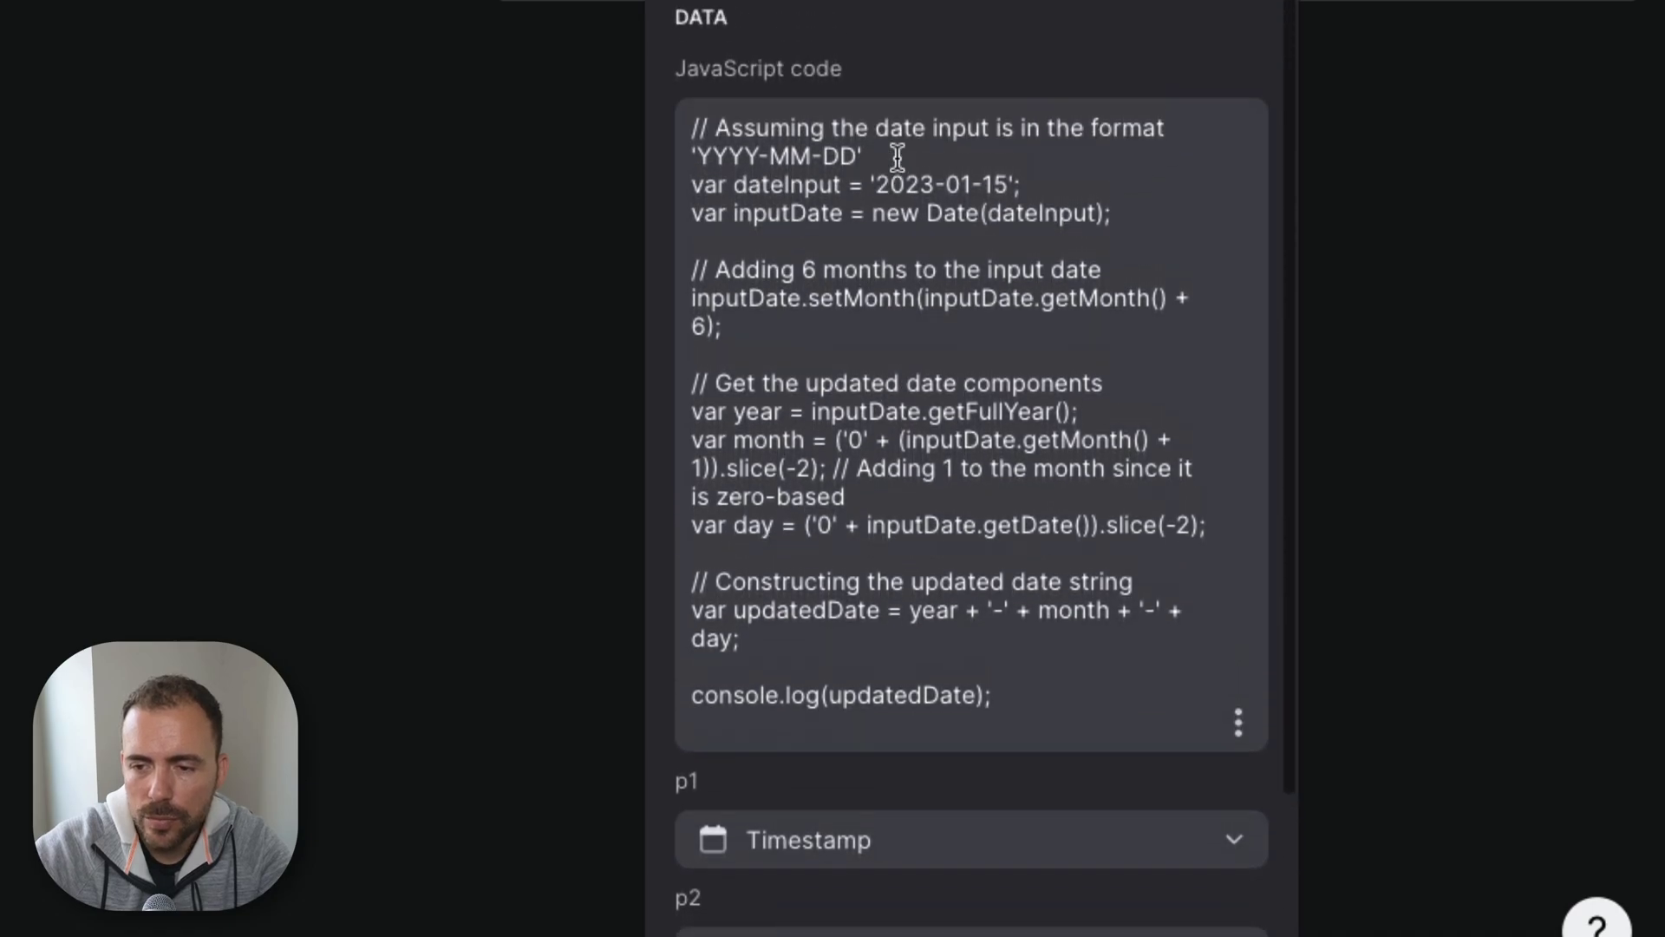
drag(948, 148, 774, 68)
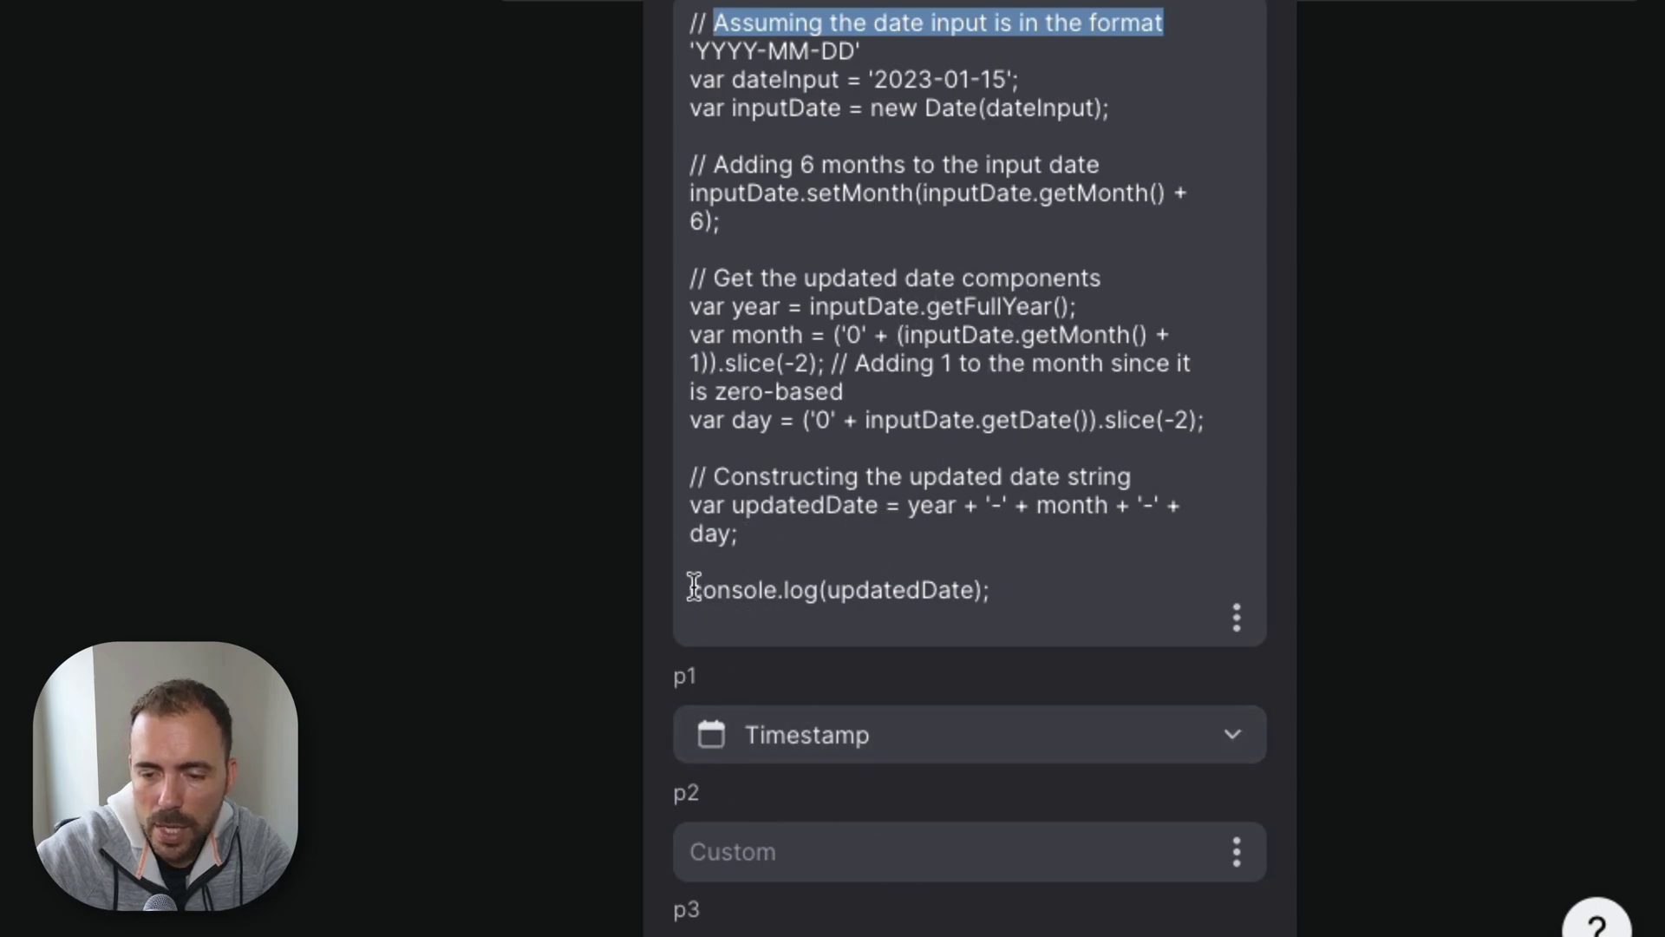
drag(690, 599, 827, 600)
text(return)
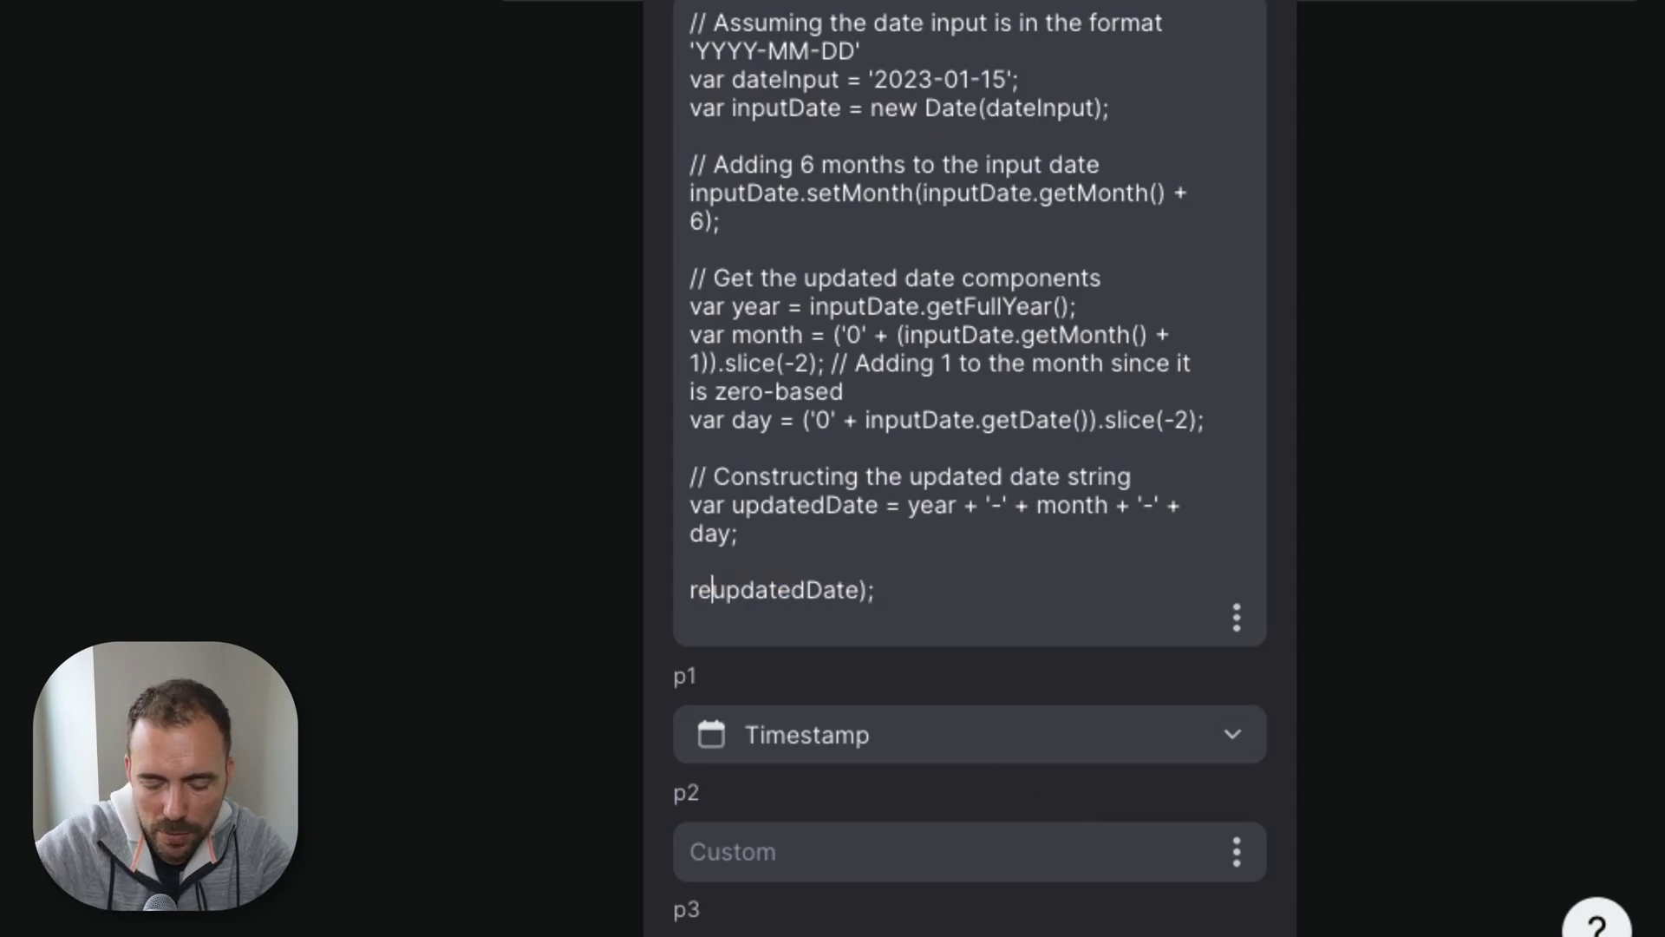
click(921, 591)
key(BackSpace)
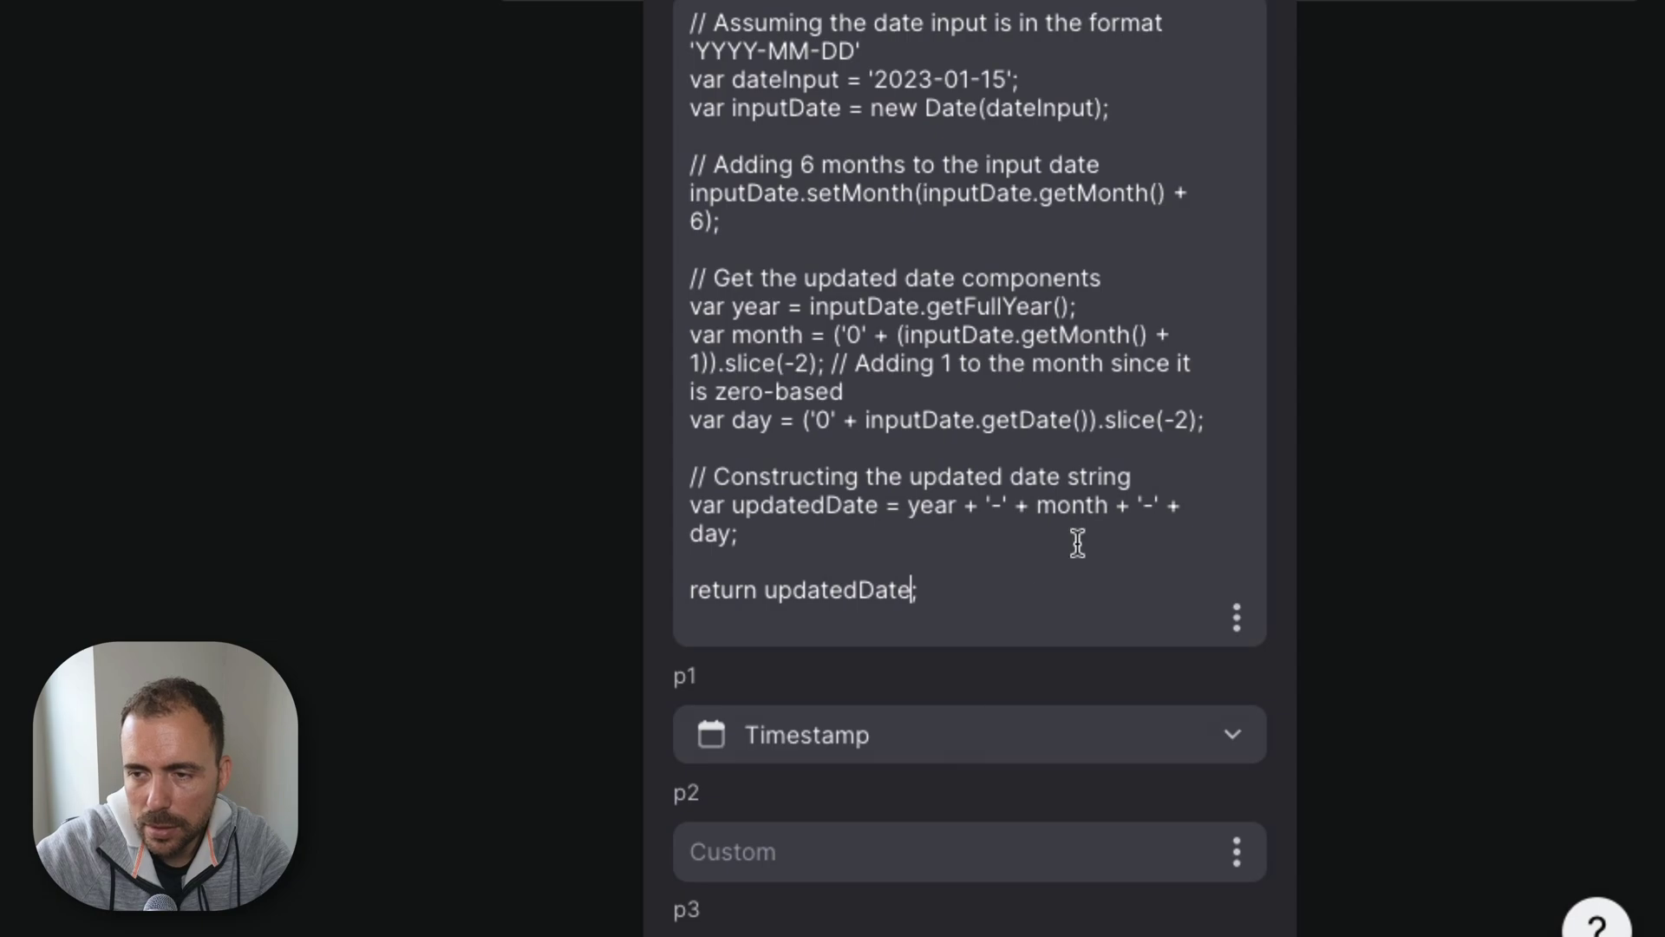
Step: Replace the hard-coded '2023-01-15' in the dateInput declaration with p1
scroll(1077, 542, down, 2)
scroll(1077, 543, up, 2)
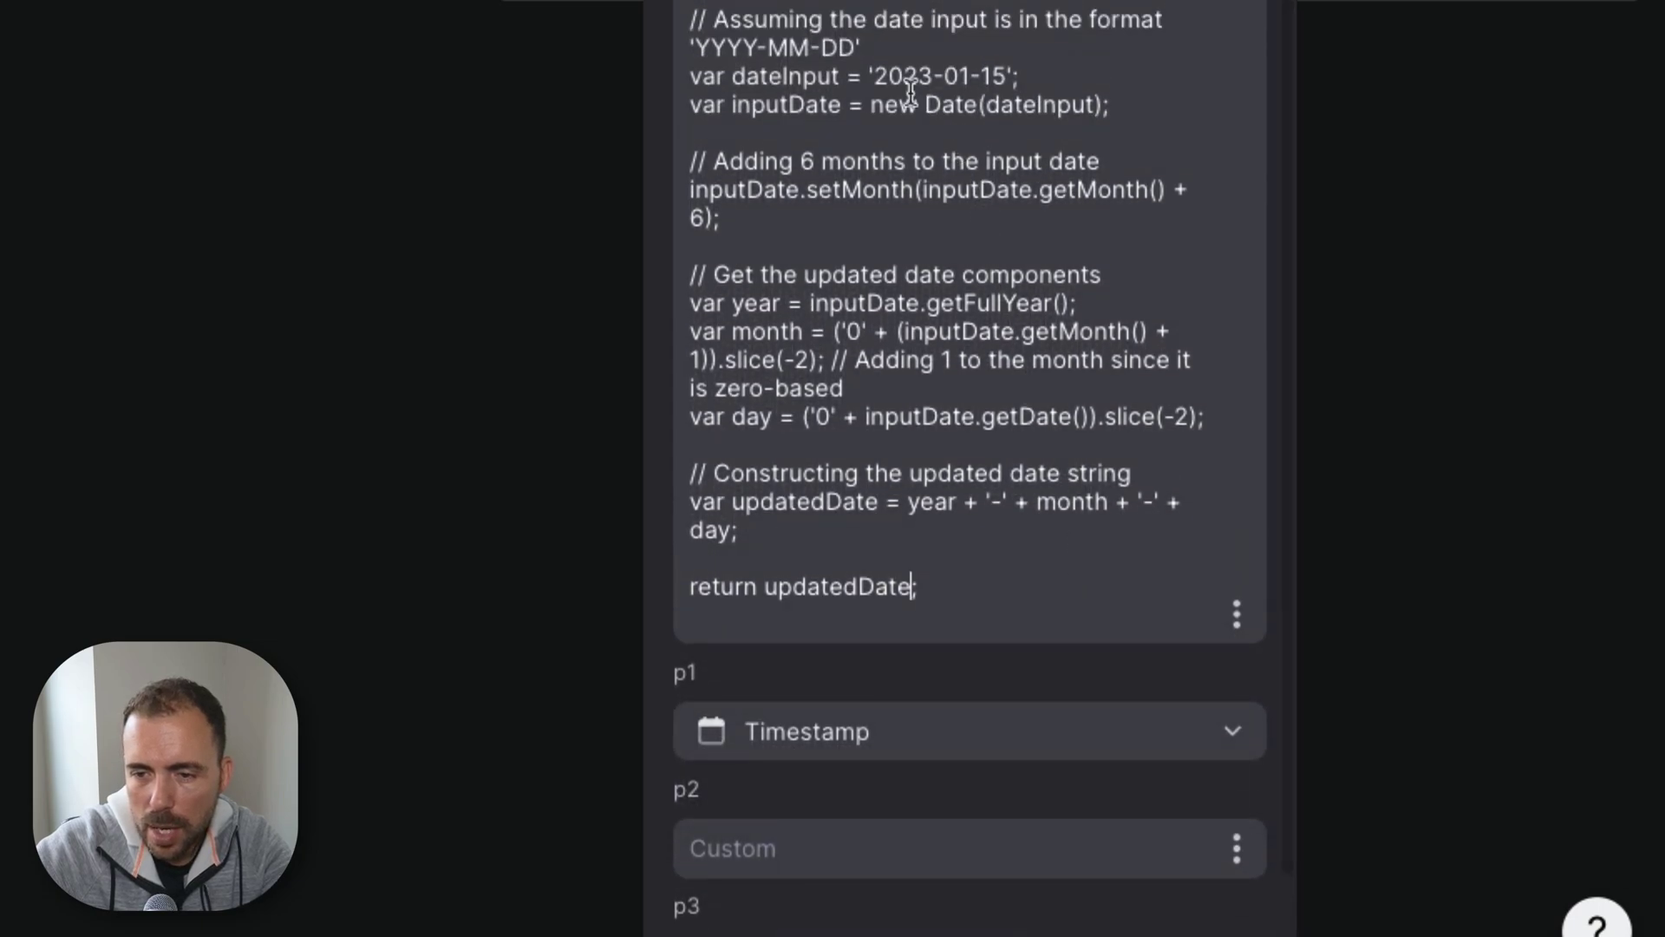
drag(874, 74, 1003, 78)
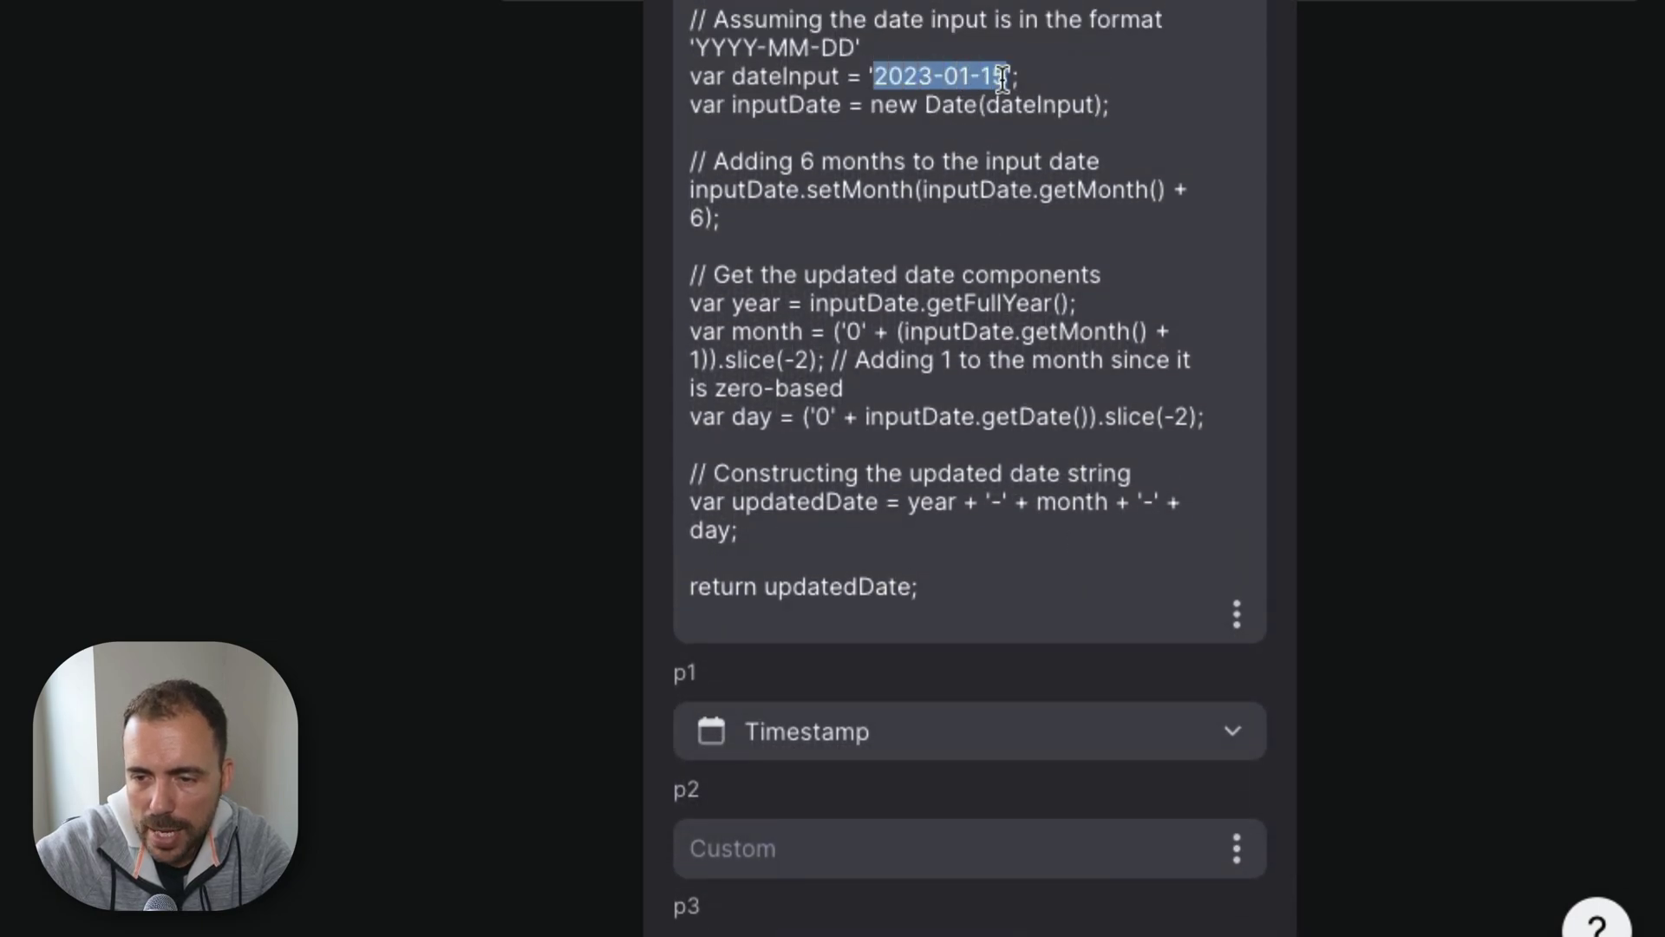
key(BackSpace)
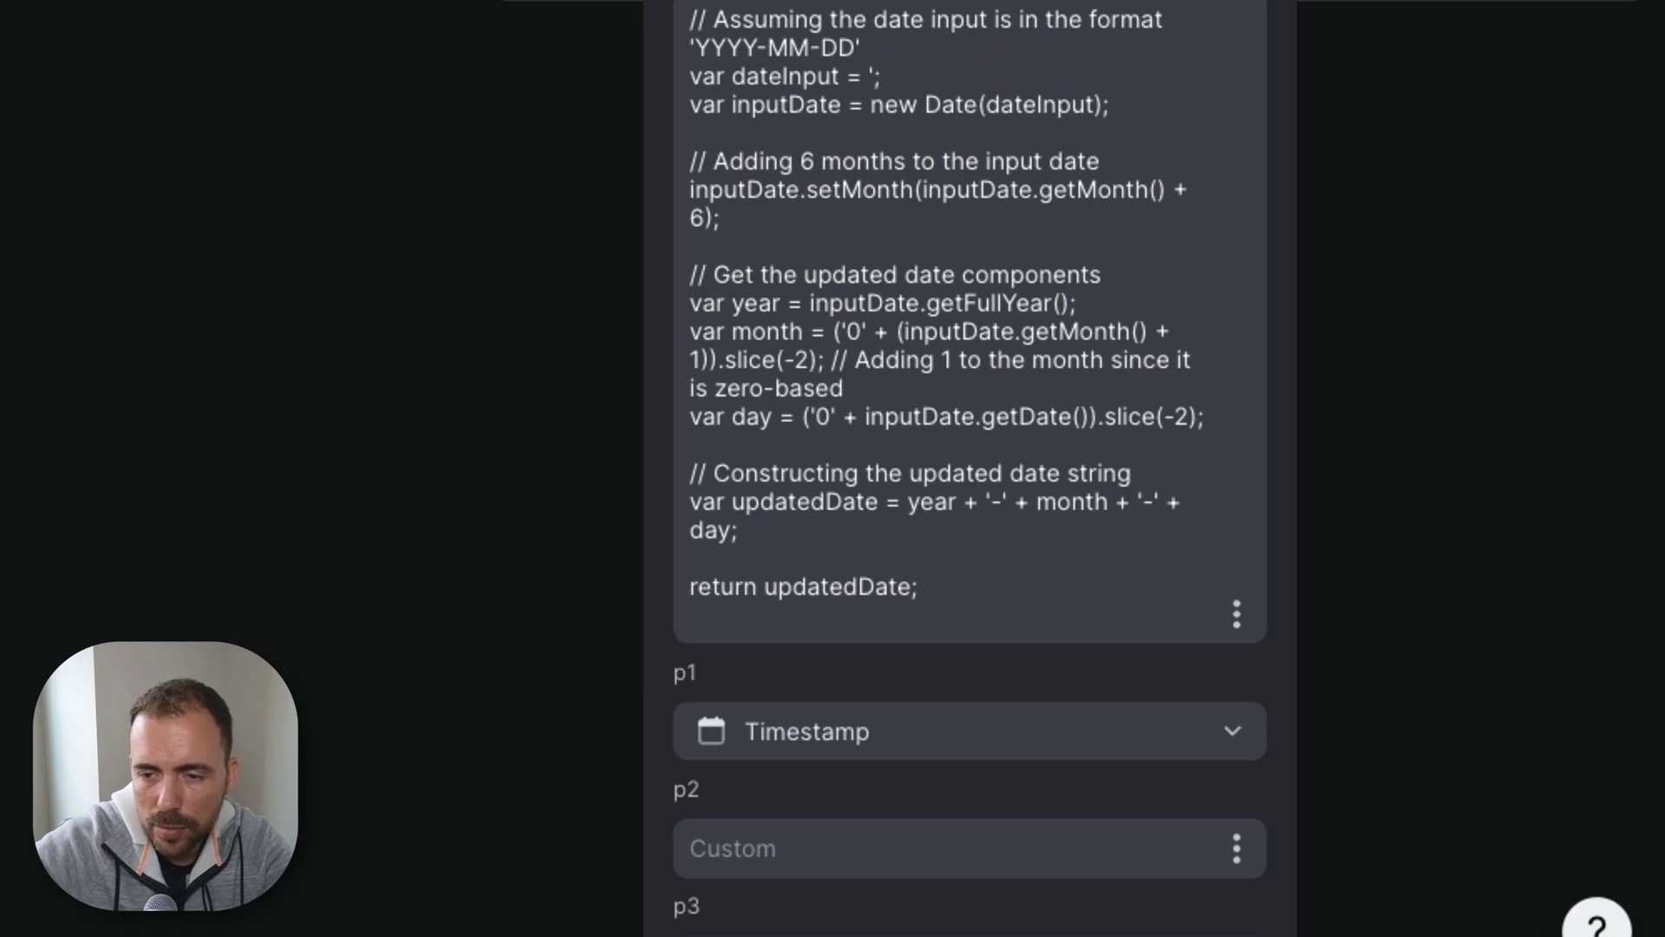
text(p1)
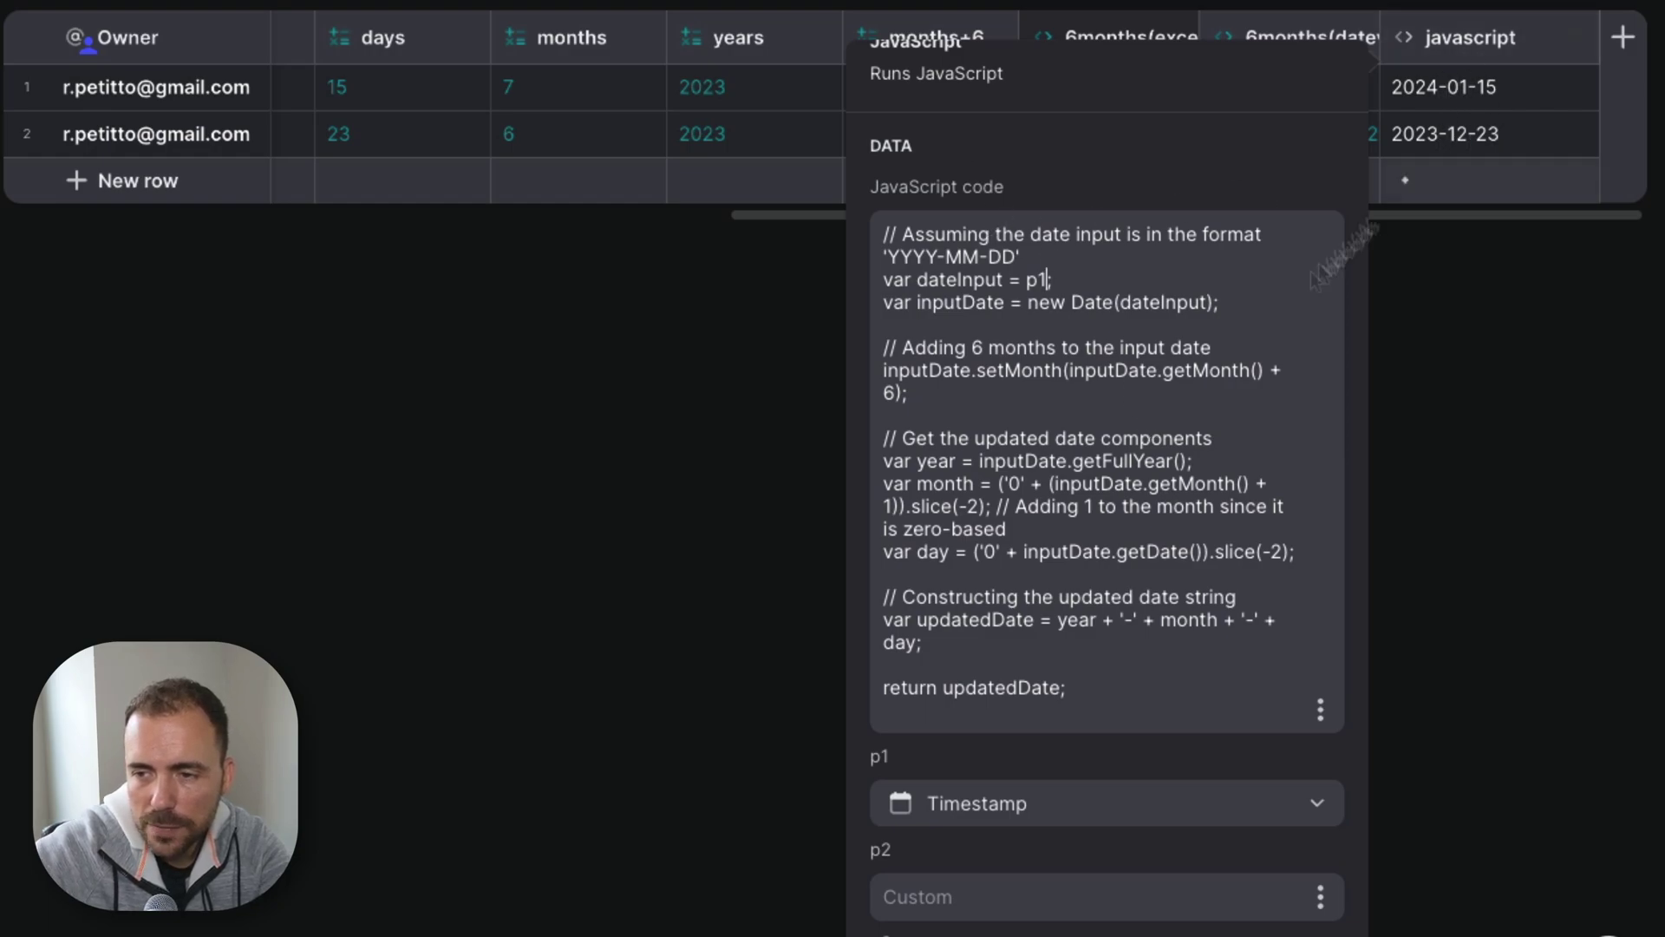
scroll(1137, 558, down, 2)
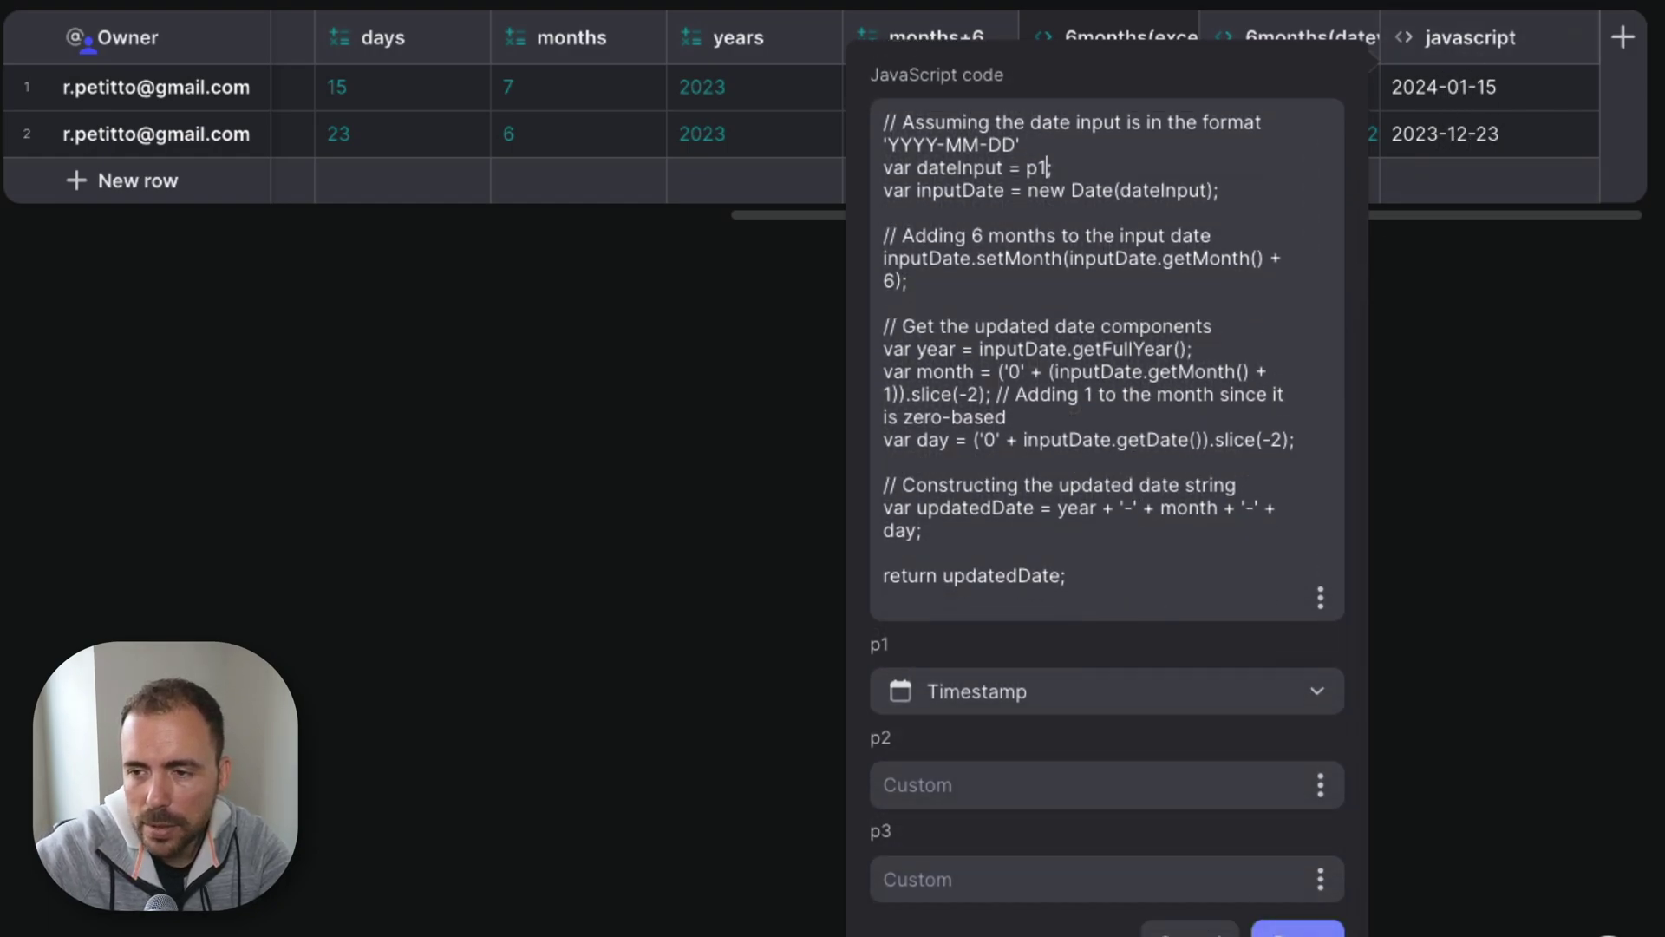
Step: Save the javascript column and compare its calculated dates with the Timestamp column
click(818, 268)
scroll(819, 134, left, 10)
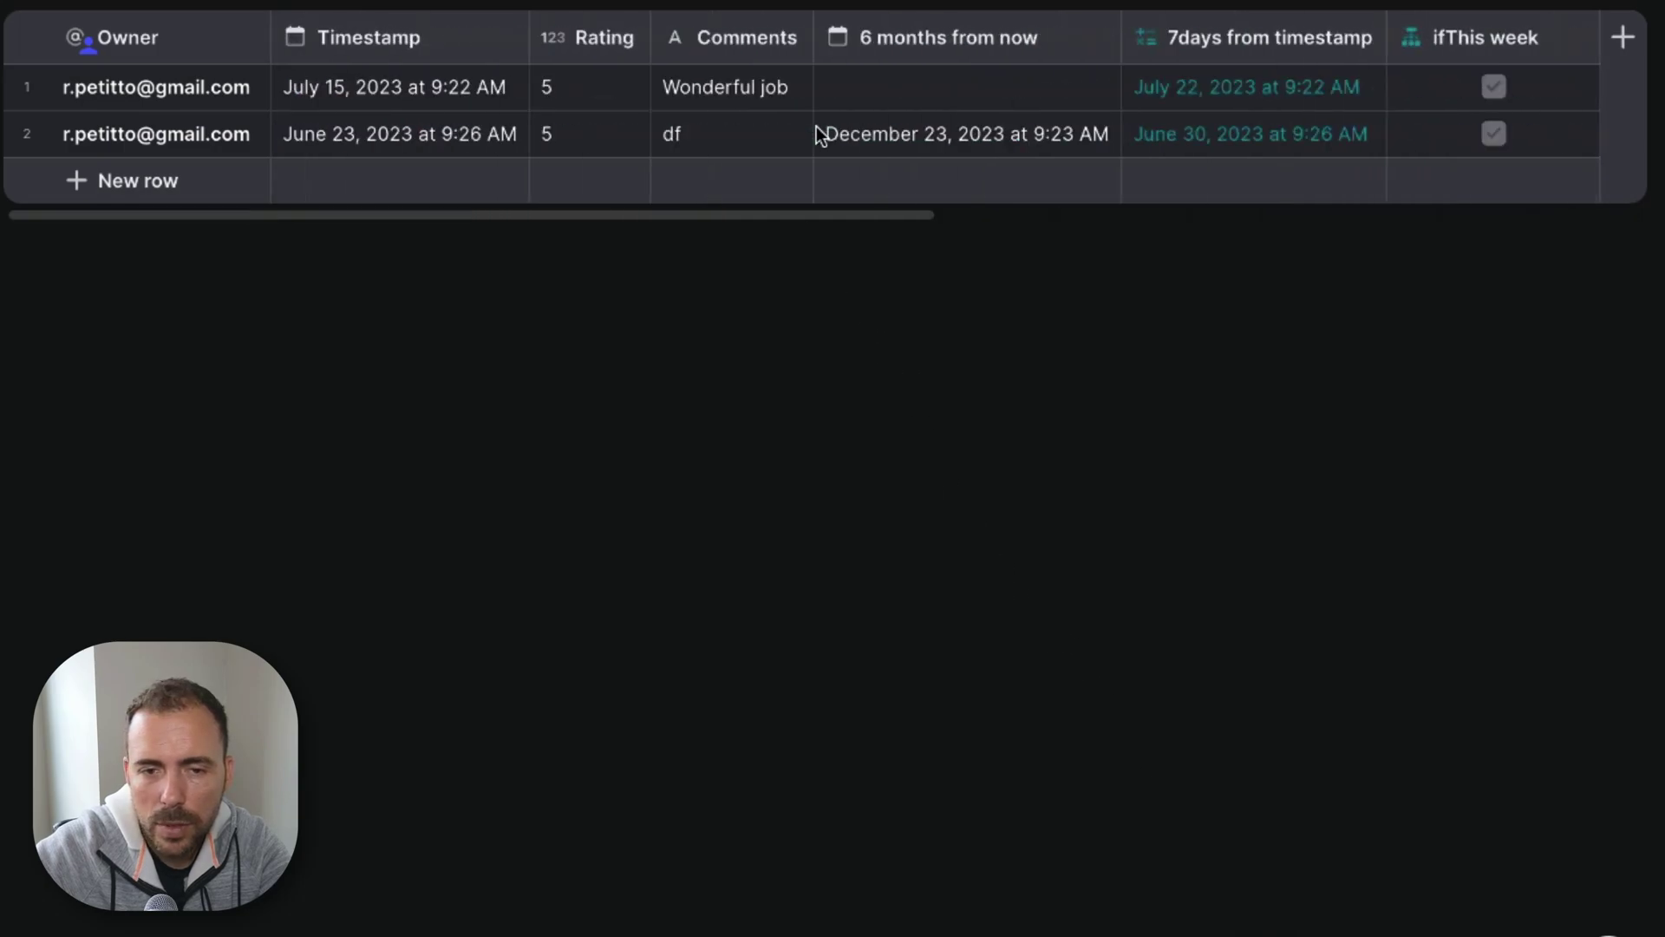
scroll(340, 94, right, 8)
scroll(340, 92, right, 5)
click(1490, 91)
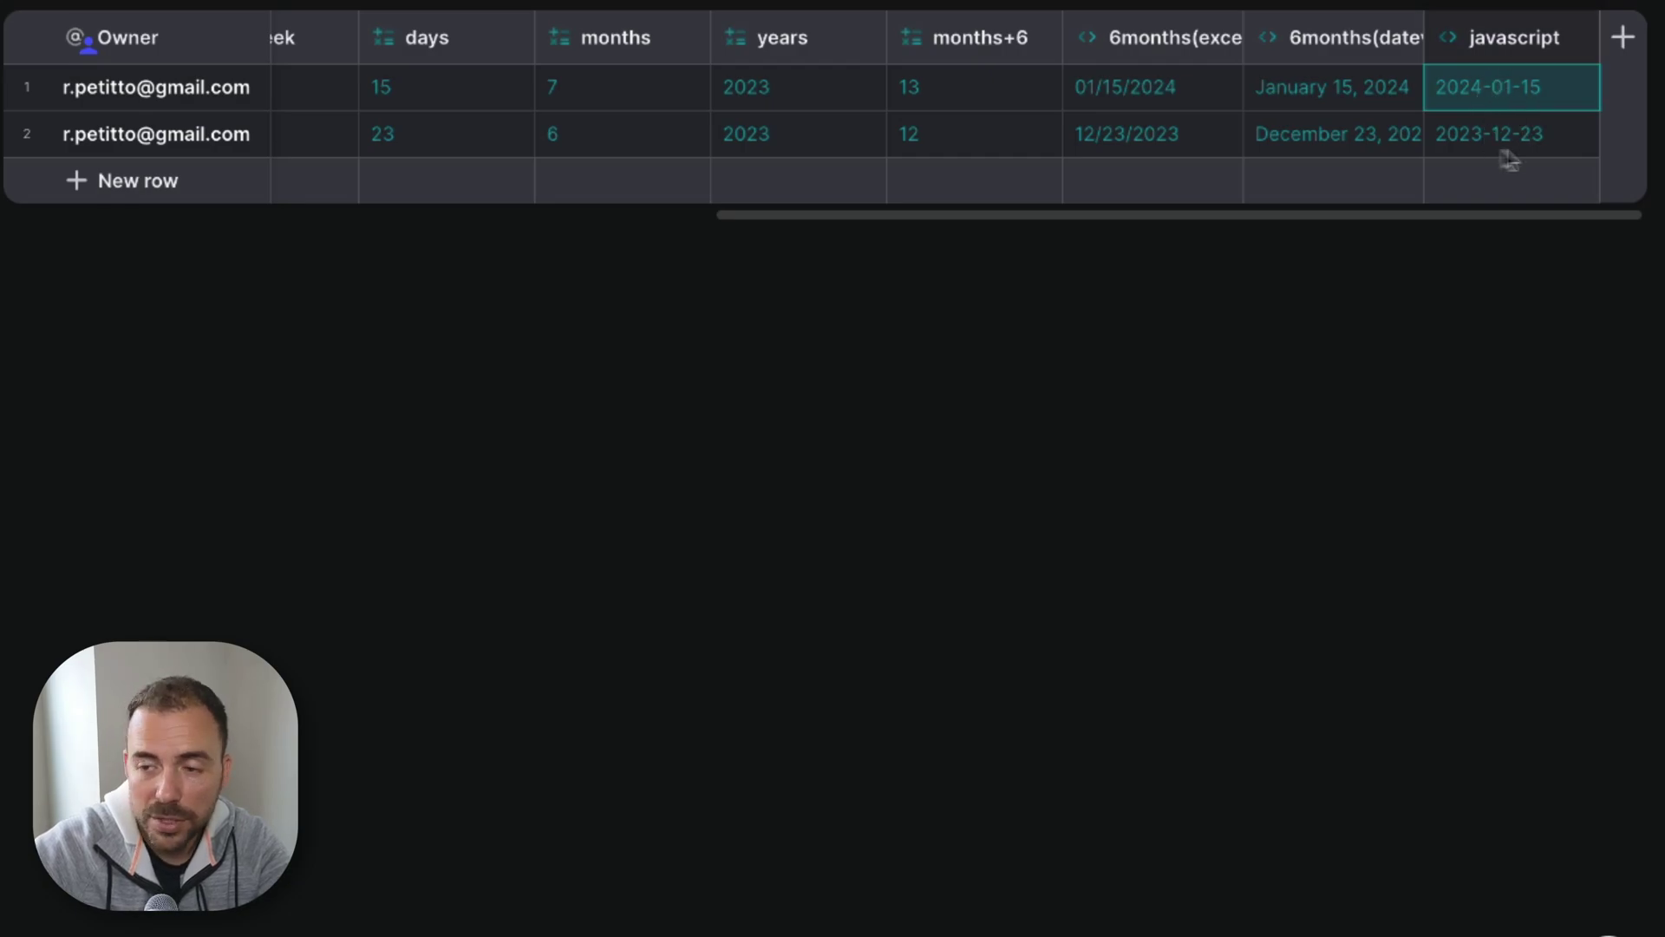
Step: Move the javascript column before 6months(datevalue) and make javascript the Text source of the 6months(datevalue) column
drag(1494, 39, 1335, 39)
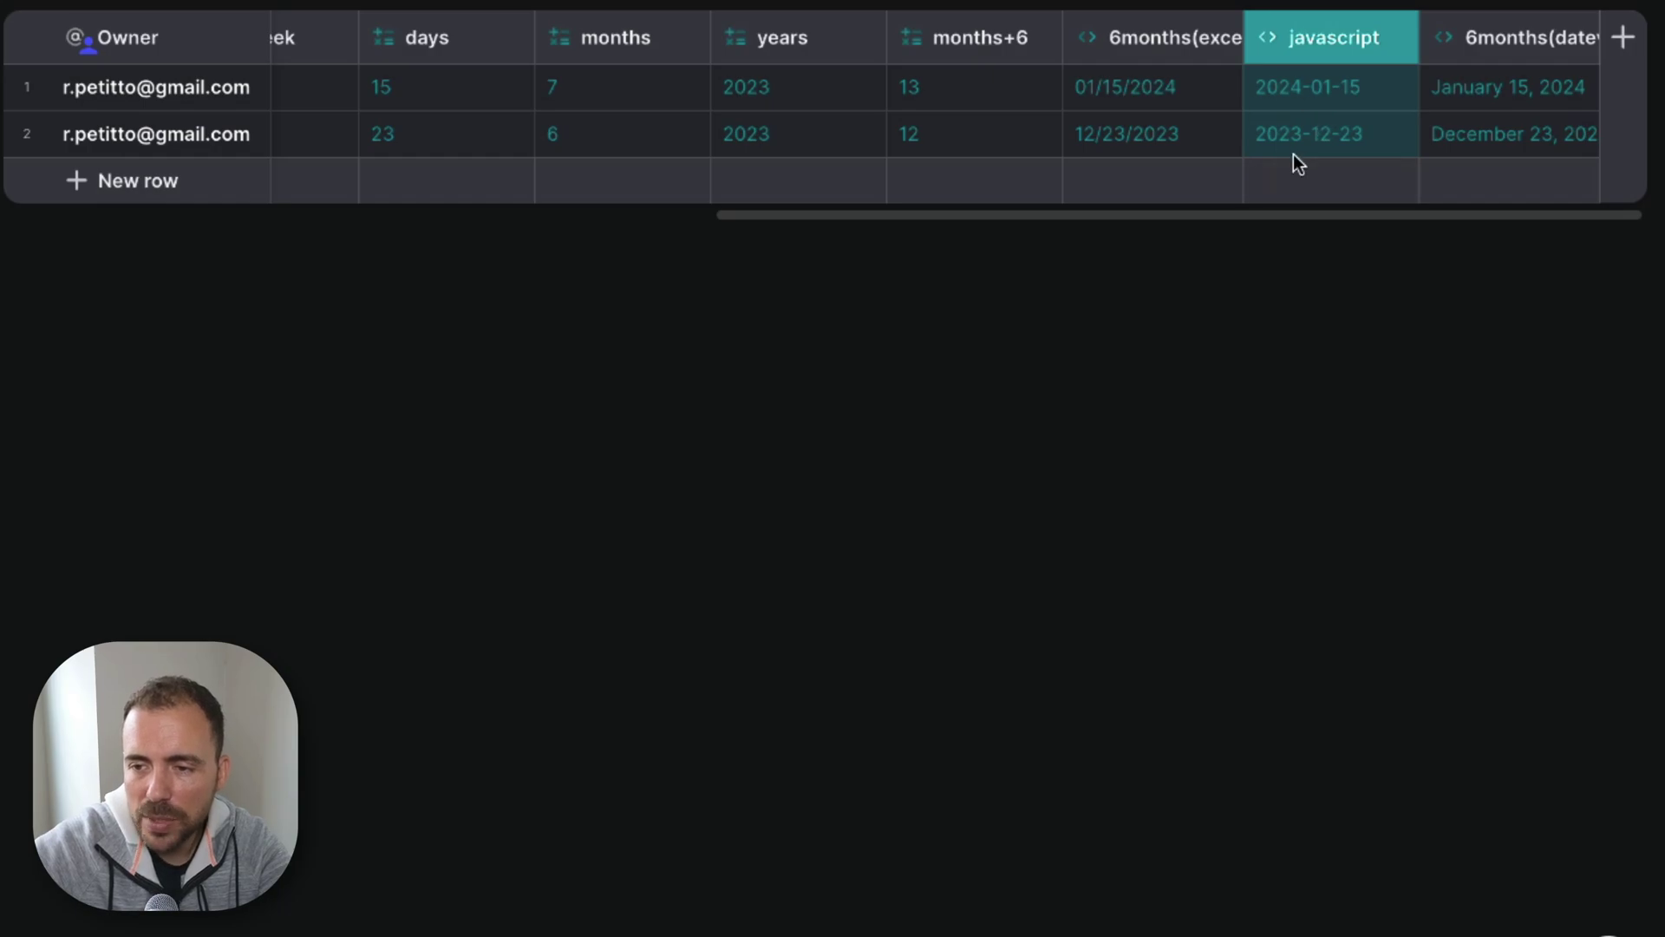
click(1538, 44)
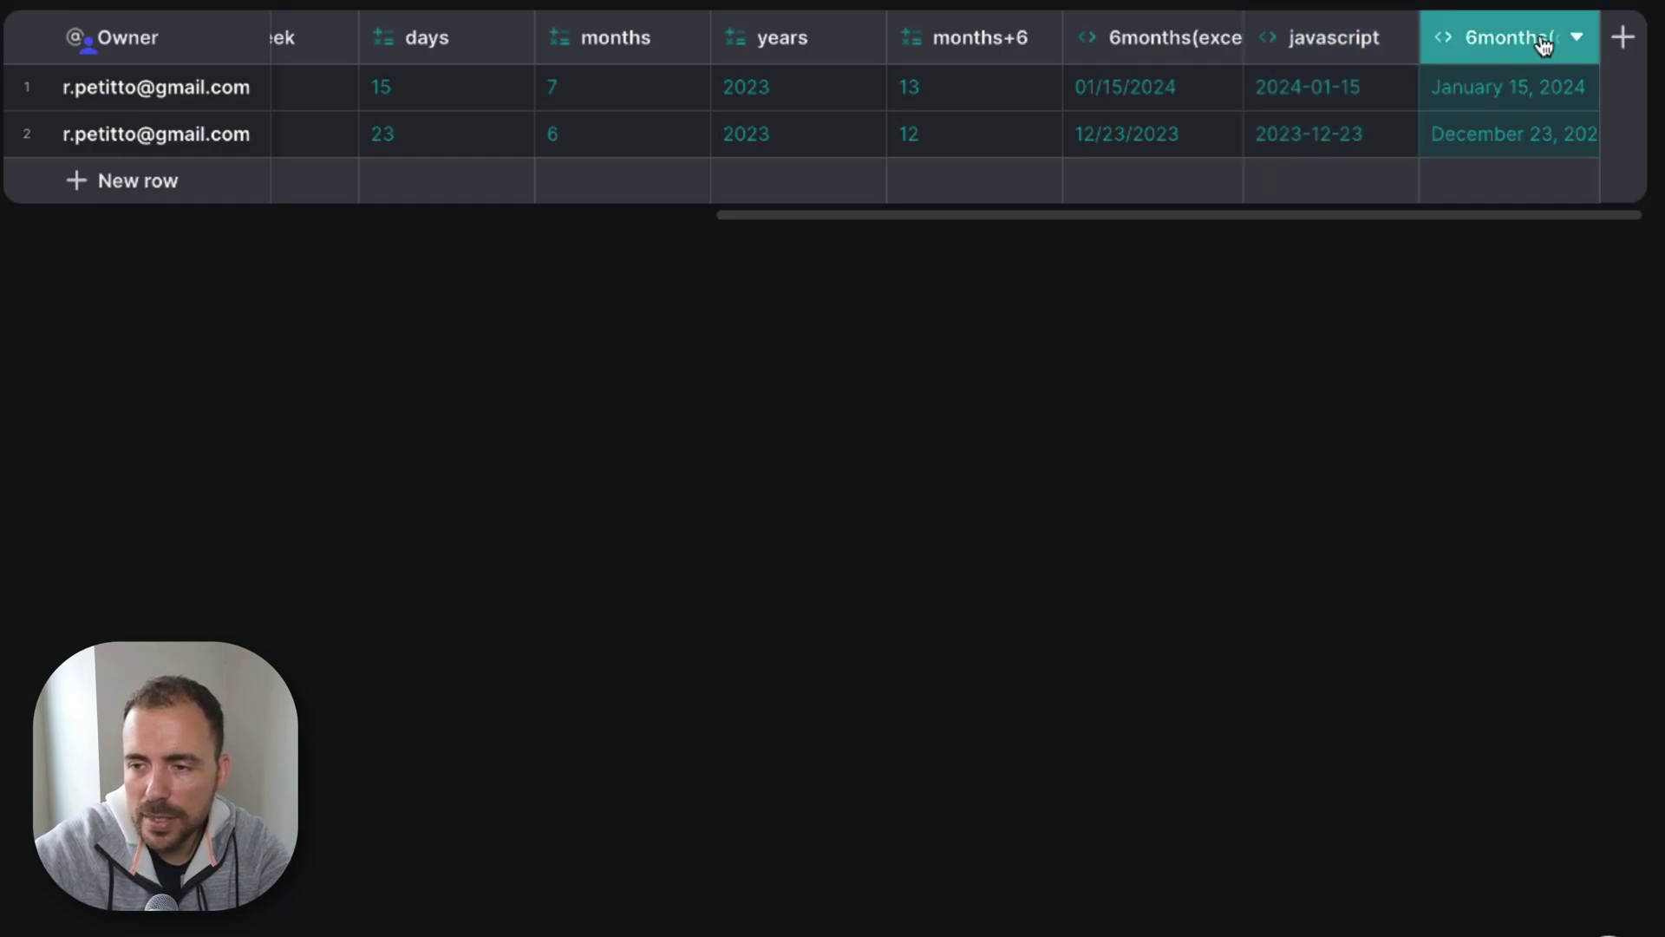
click(1544, 45)
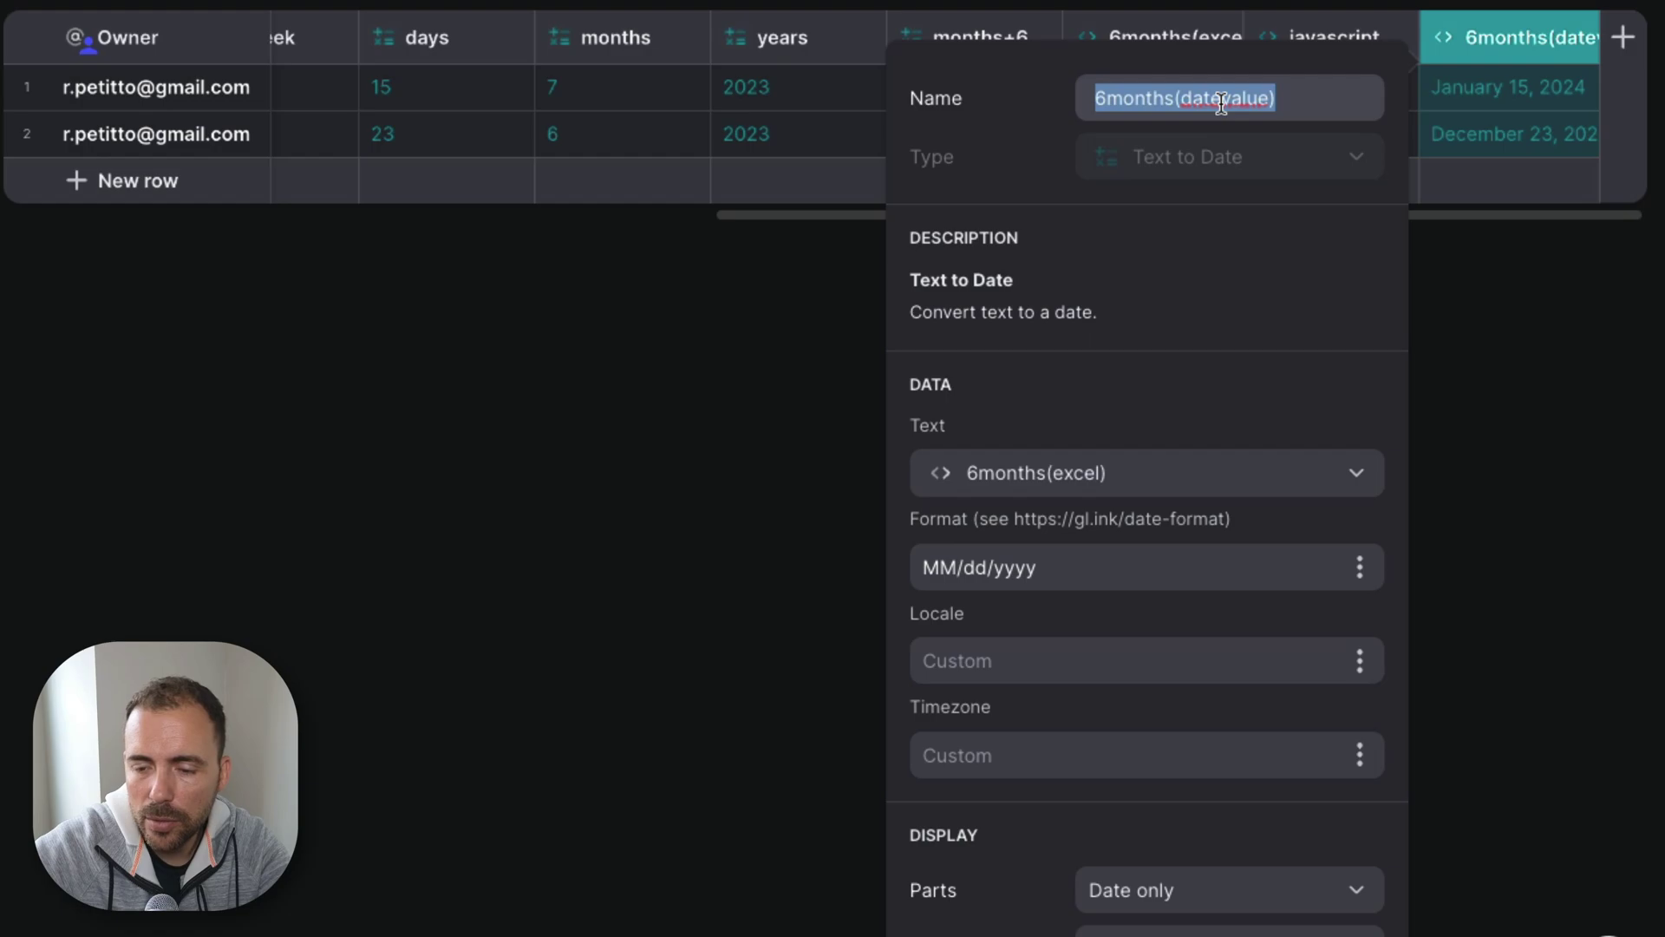
click(1104, 479)
scroll(1072, 293, down, 4)
click(1046, 418)
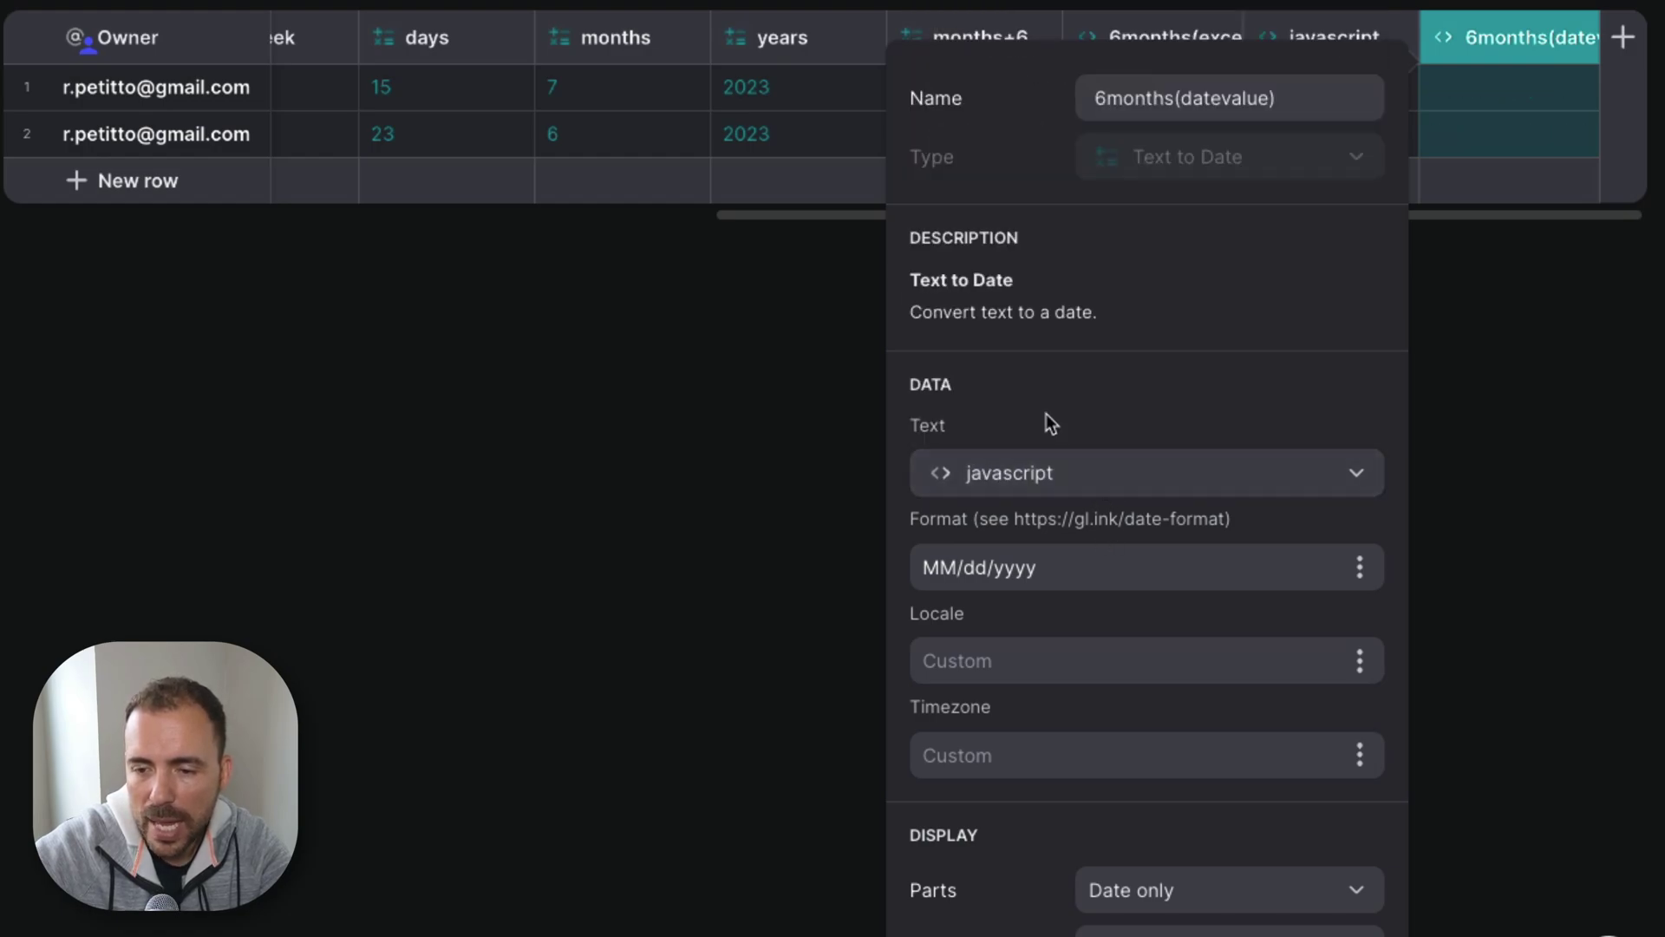
scroll(1049, 599, down, 2)
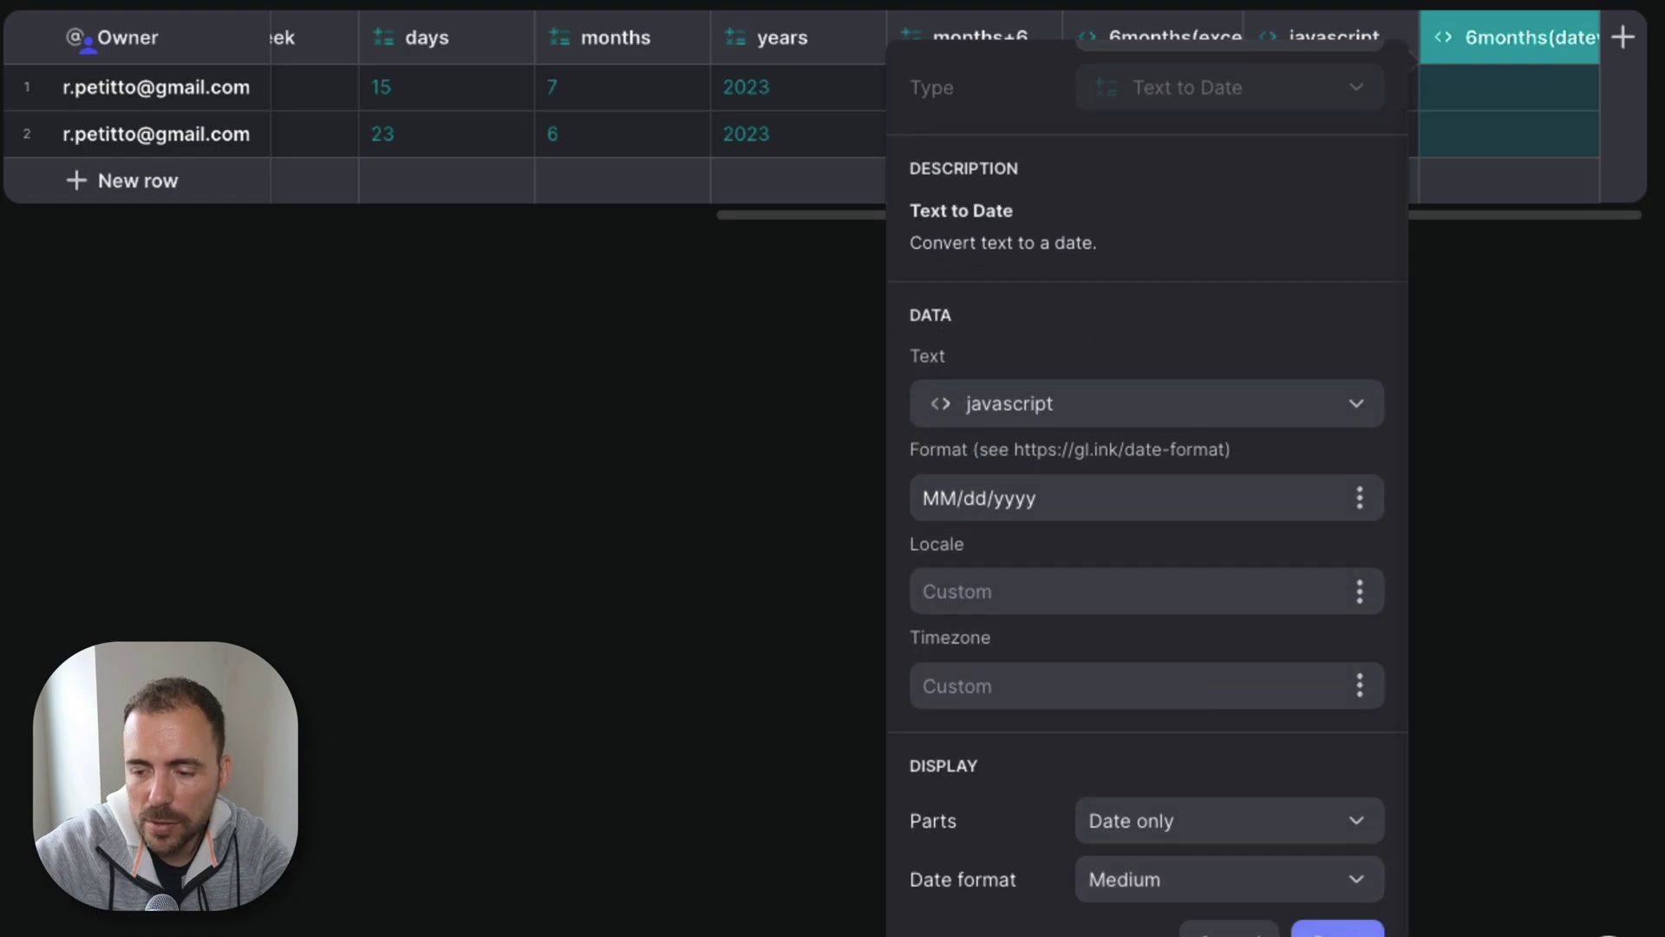
click(1340, 928)
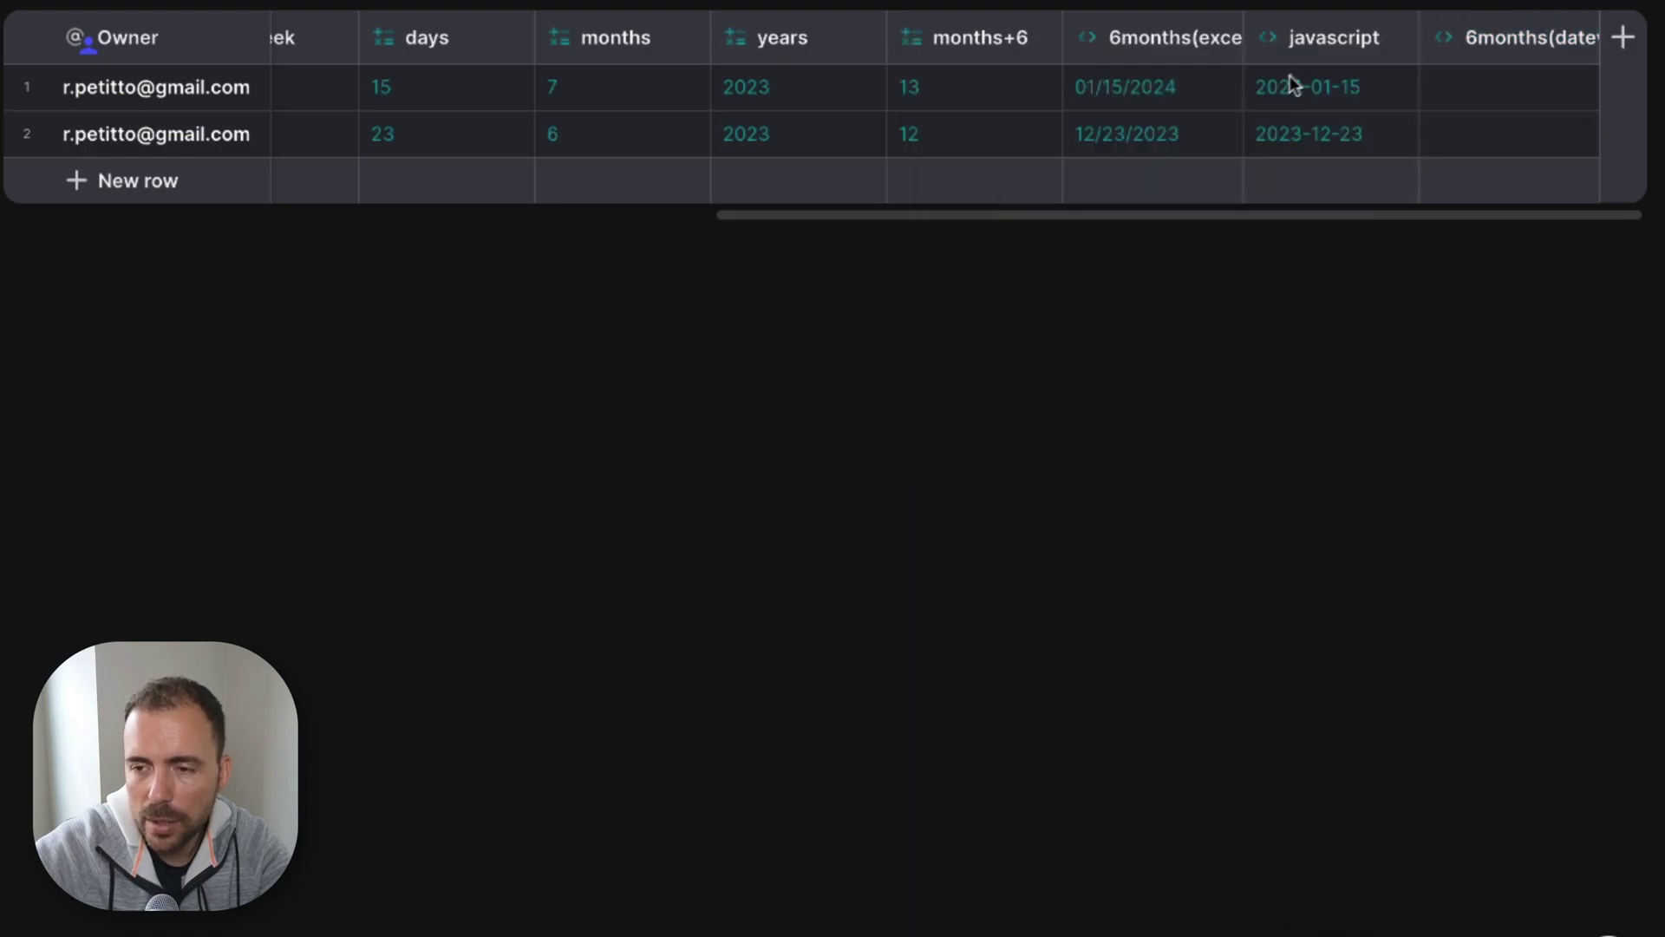
Step: Set the date format of the 6months(datevalue) column to yyyy-MM-dd and save it
double_click(1502, 41)
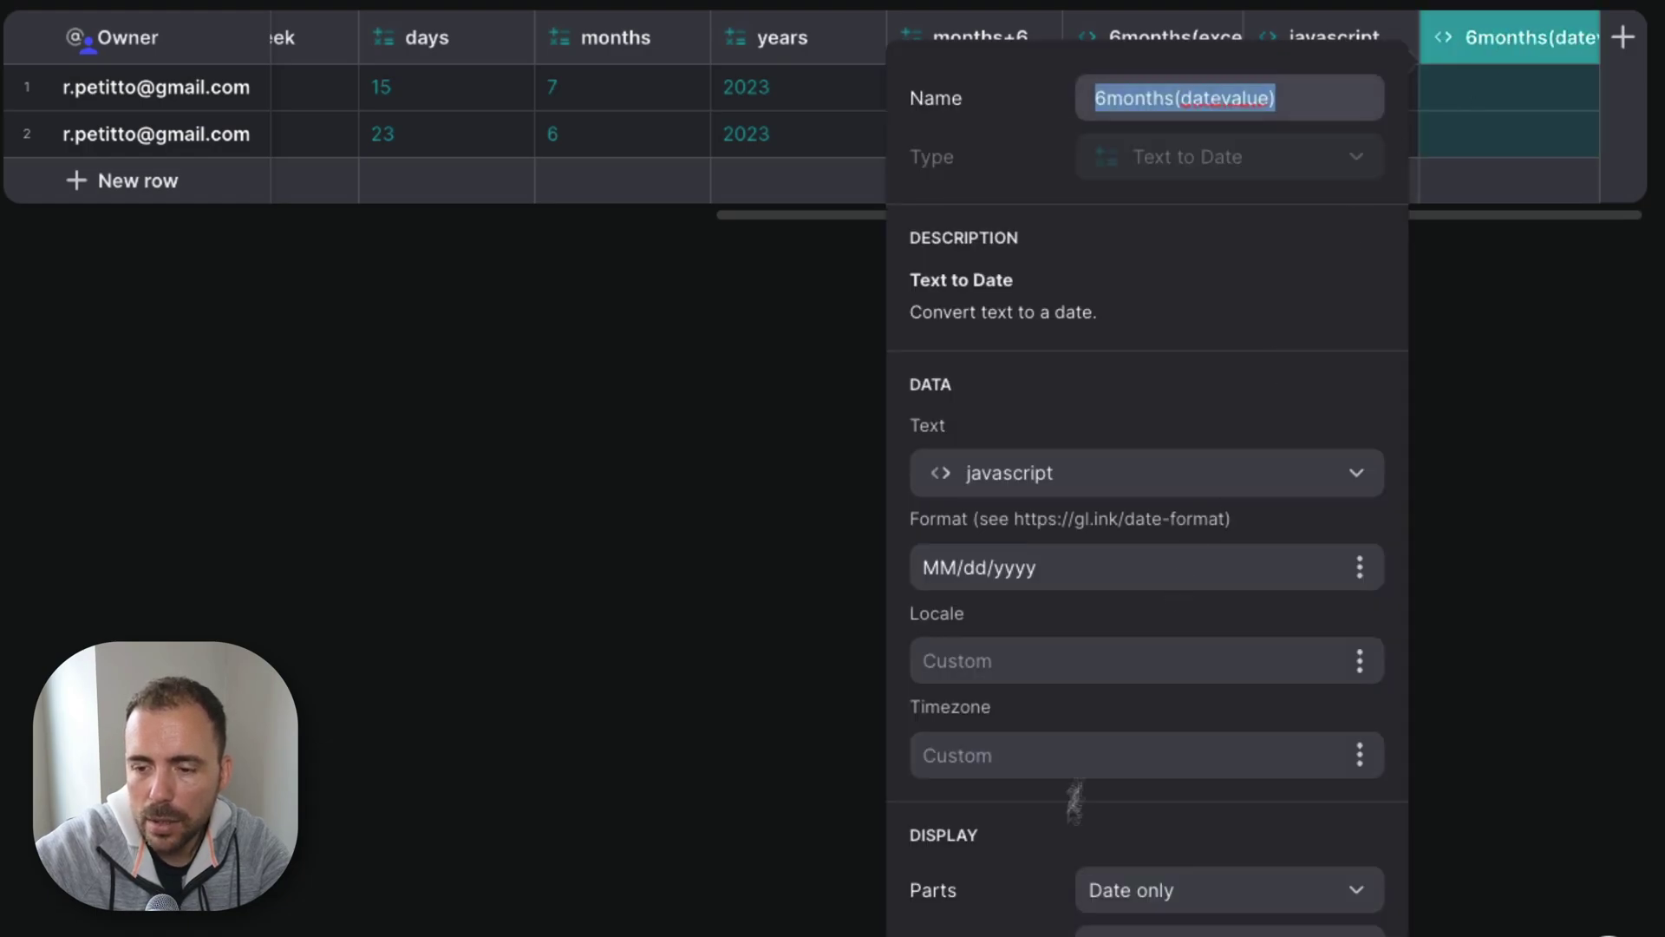
drag(1053, 568, 876, 570)
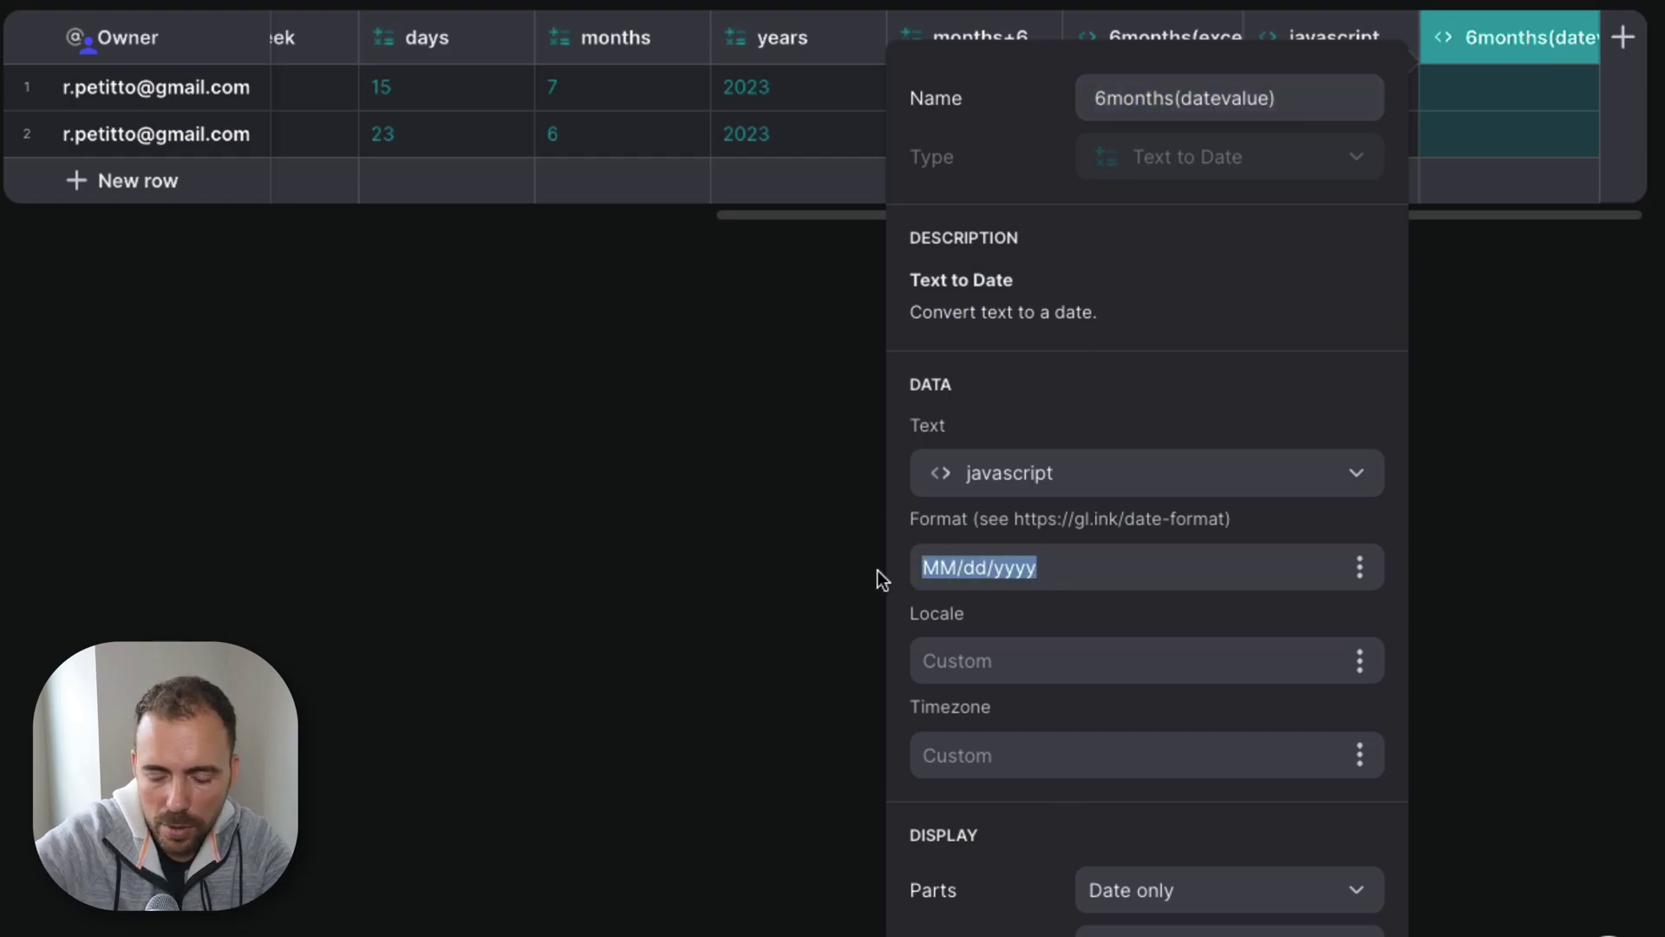
text(yyyy-MM-dd)
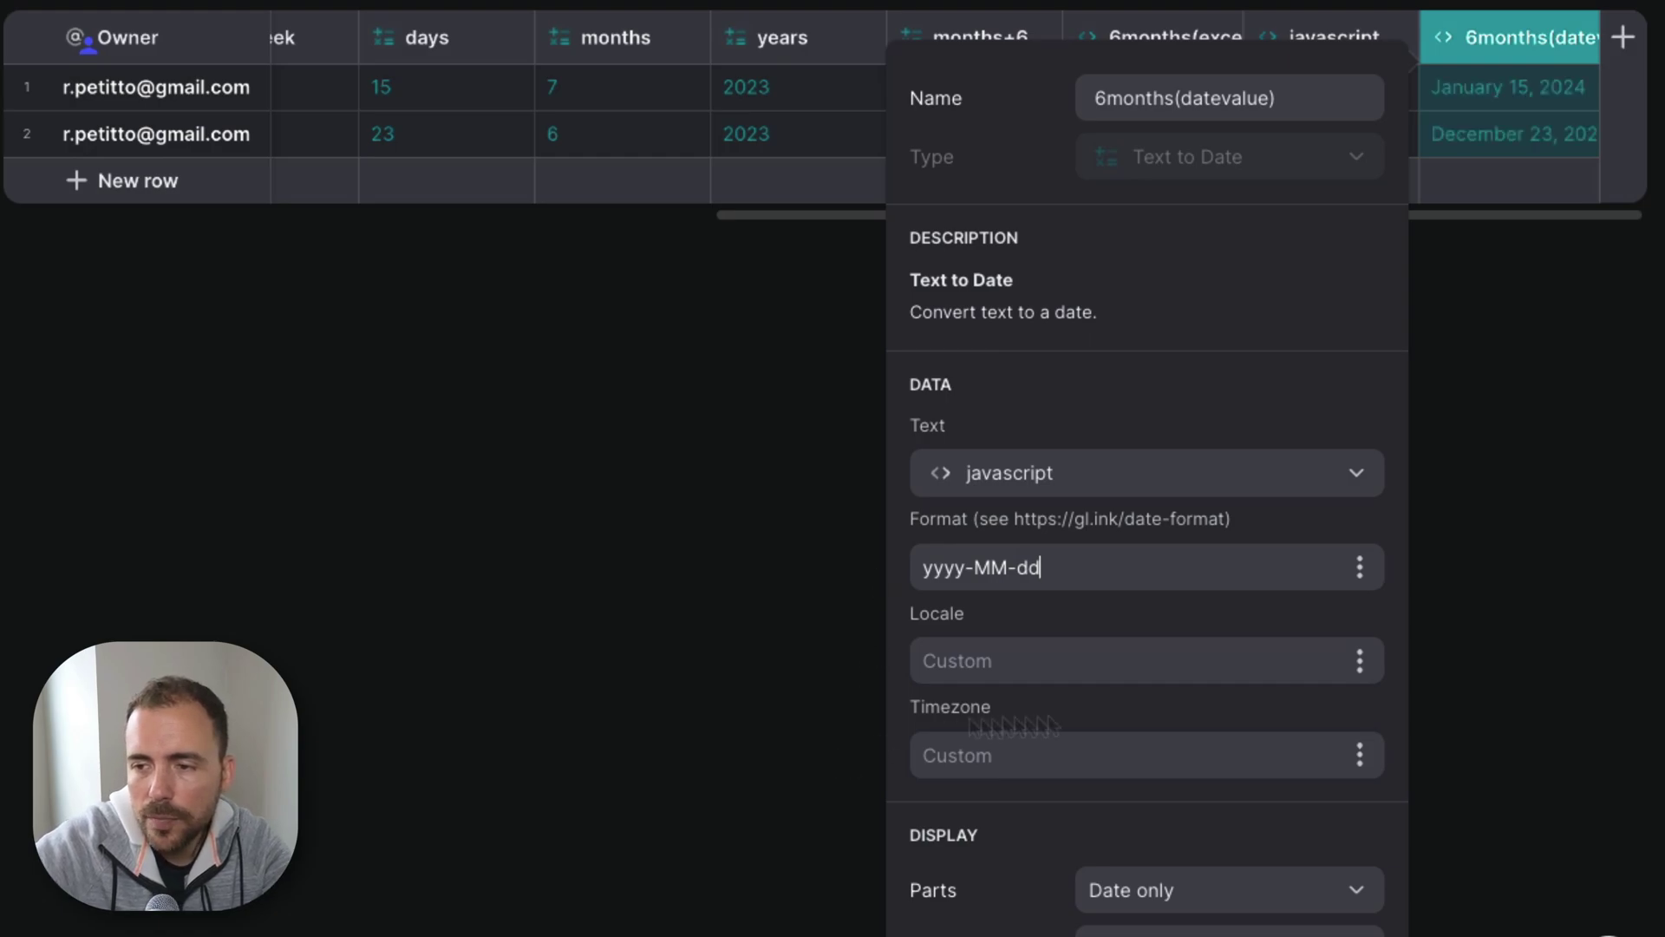
scroll(1221, 760, down, 1)
click(1358, 919)
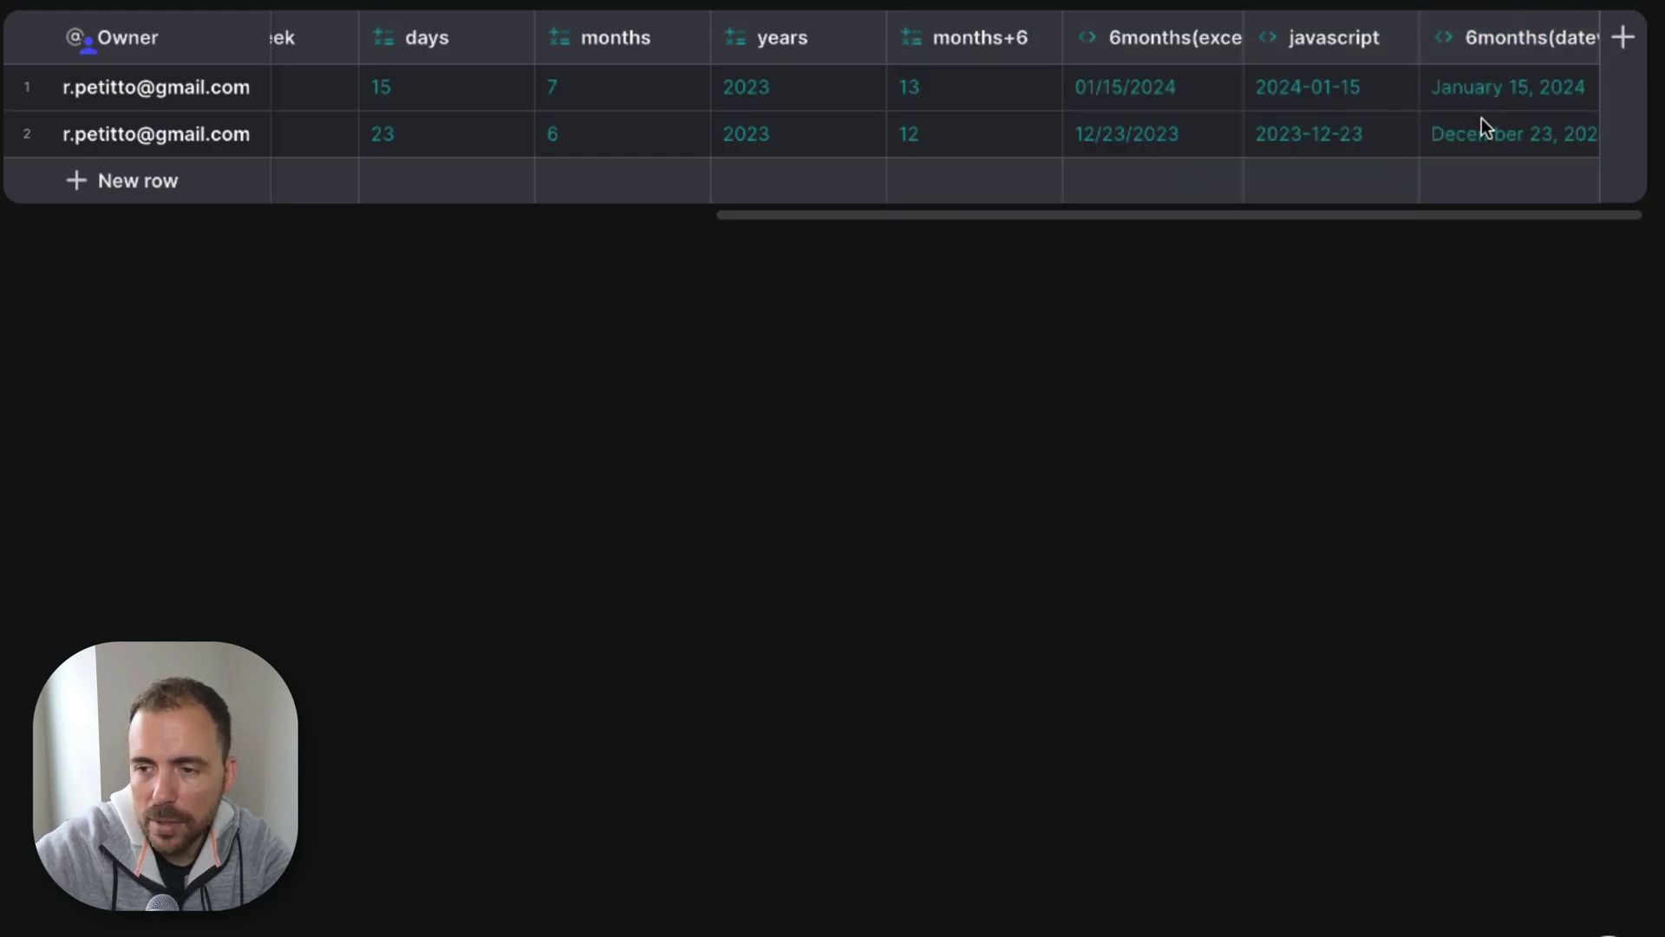
click(1481, 109)
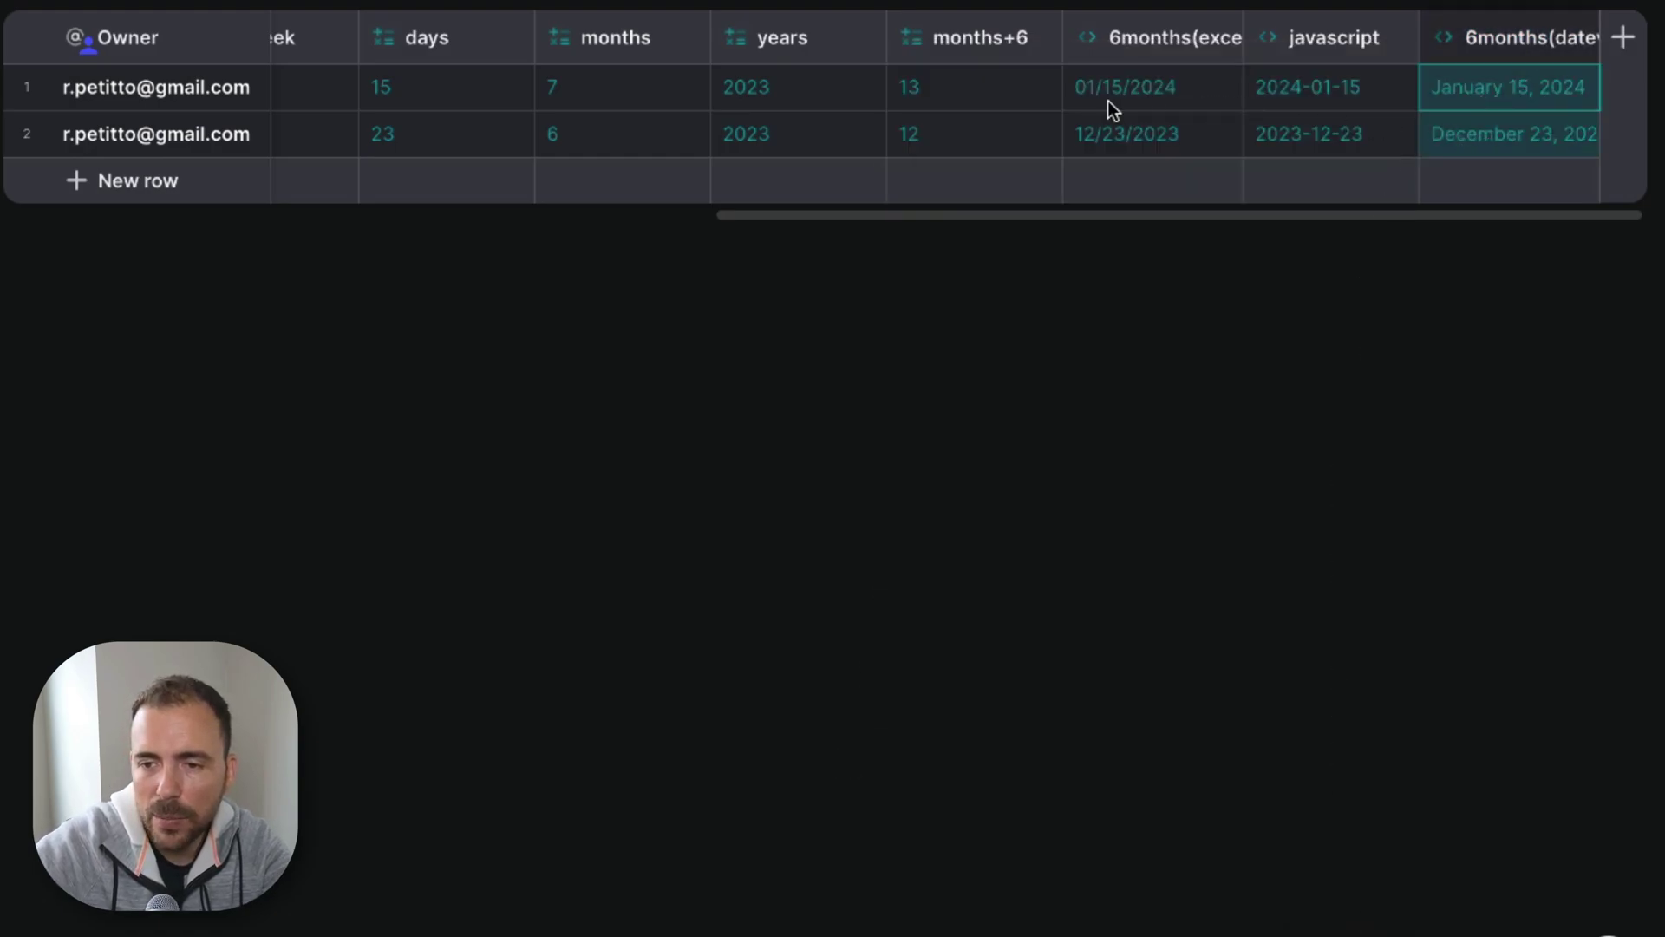
scroll(618, 147, left, 5)
click(647, 92)
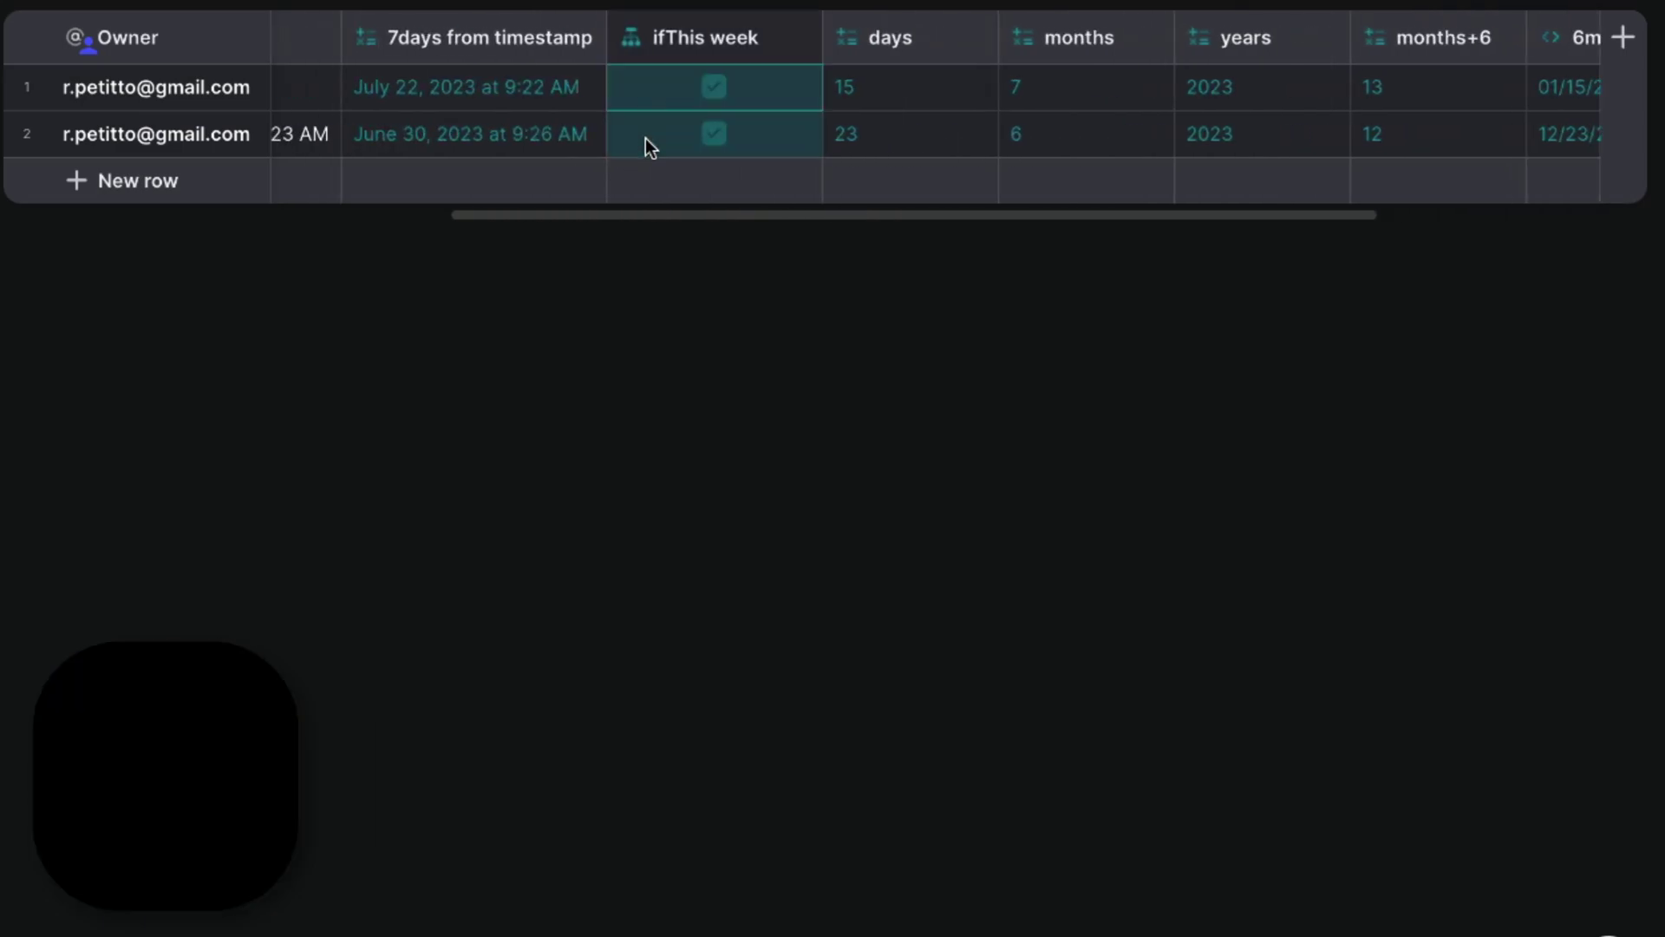
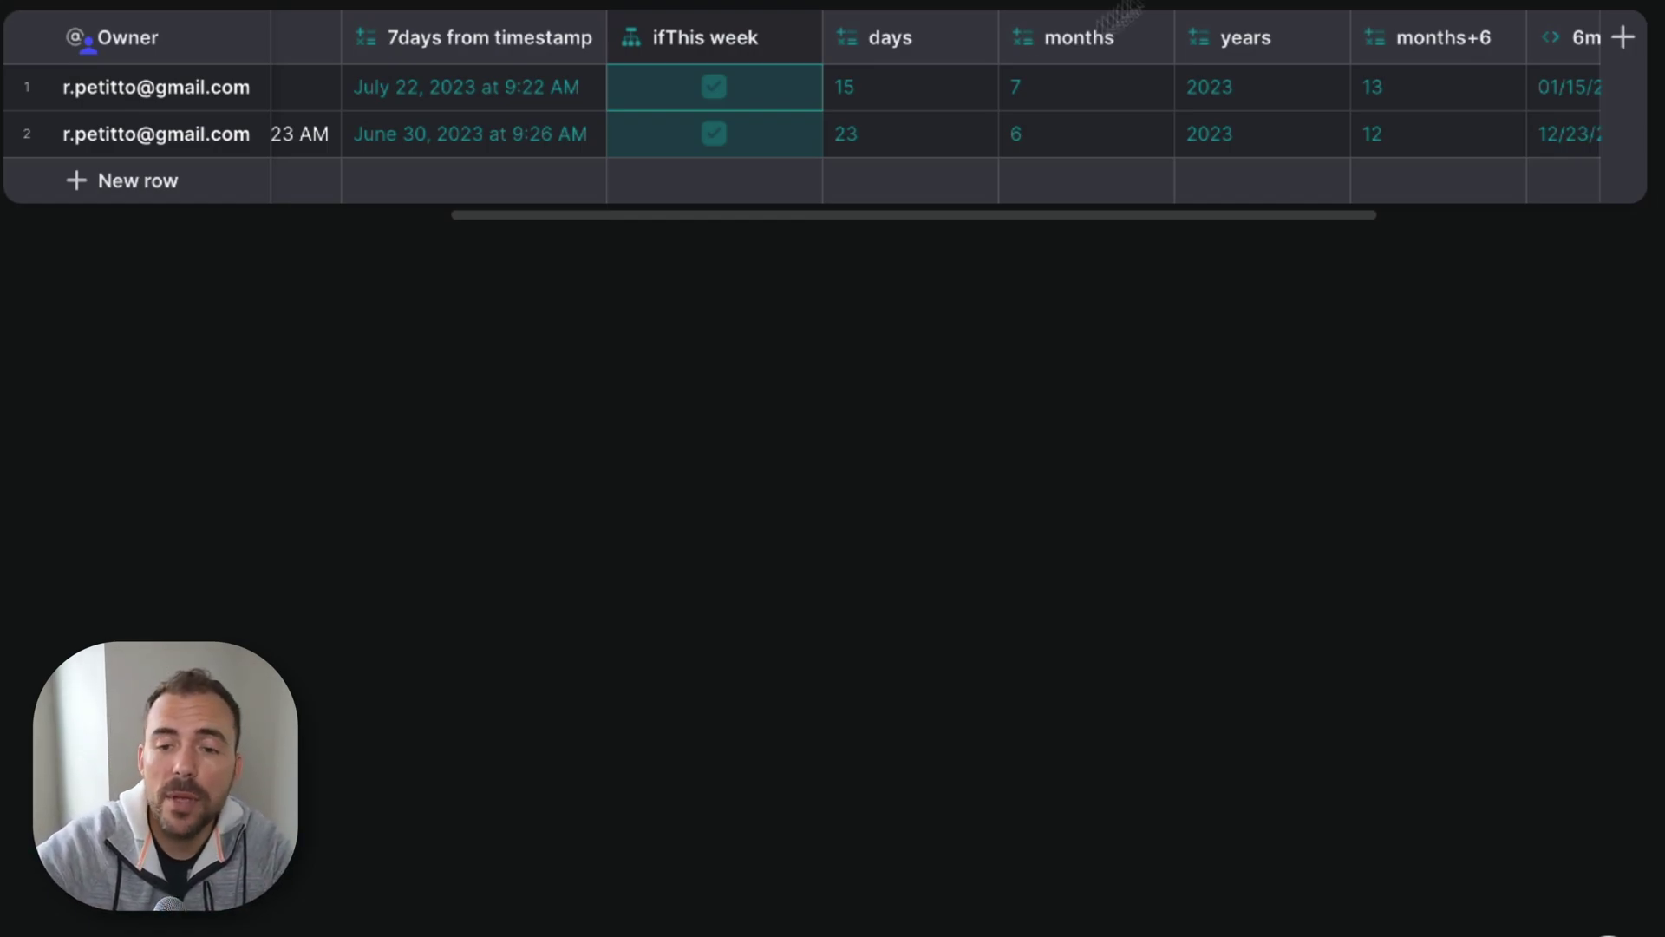
scroll(848, 127, right, 5)
click(1480, 96)
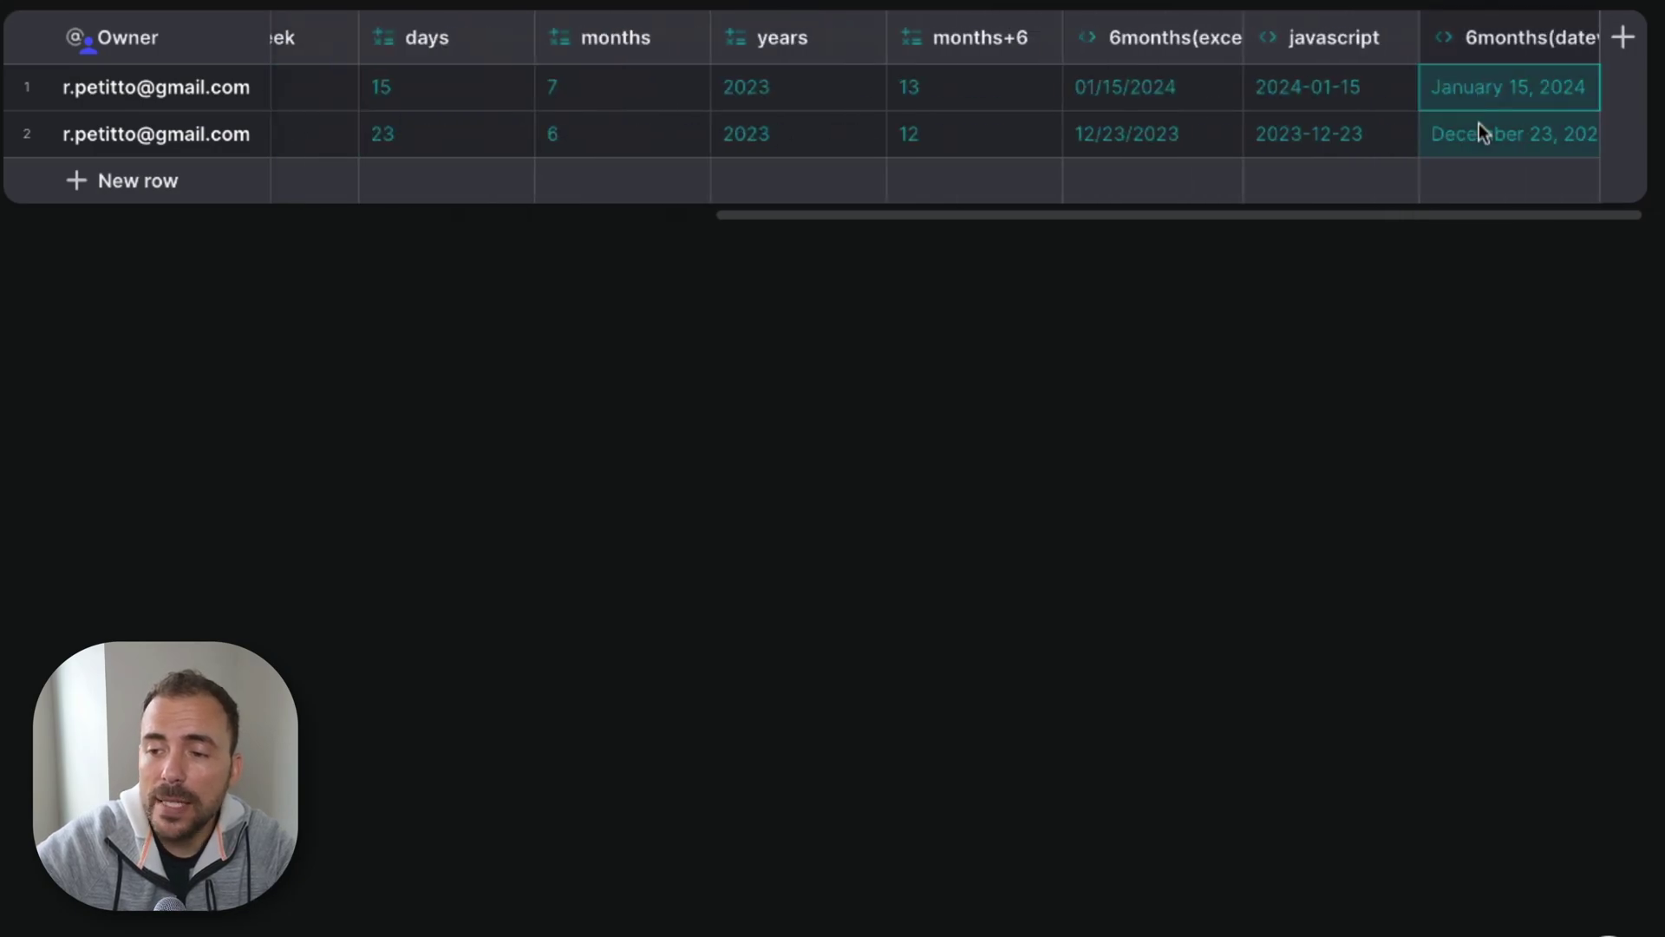
Step: Add a new column of type Relative Time to the table
click(1634, 42)
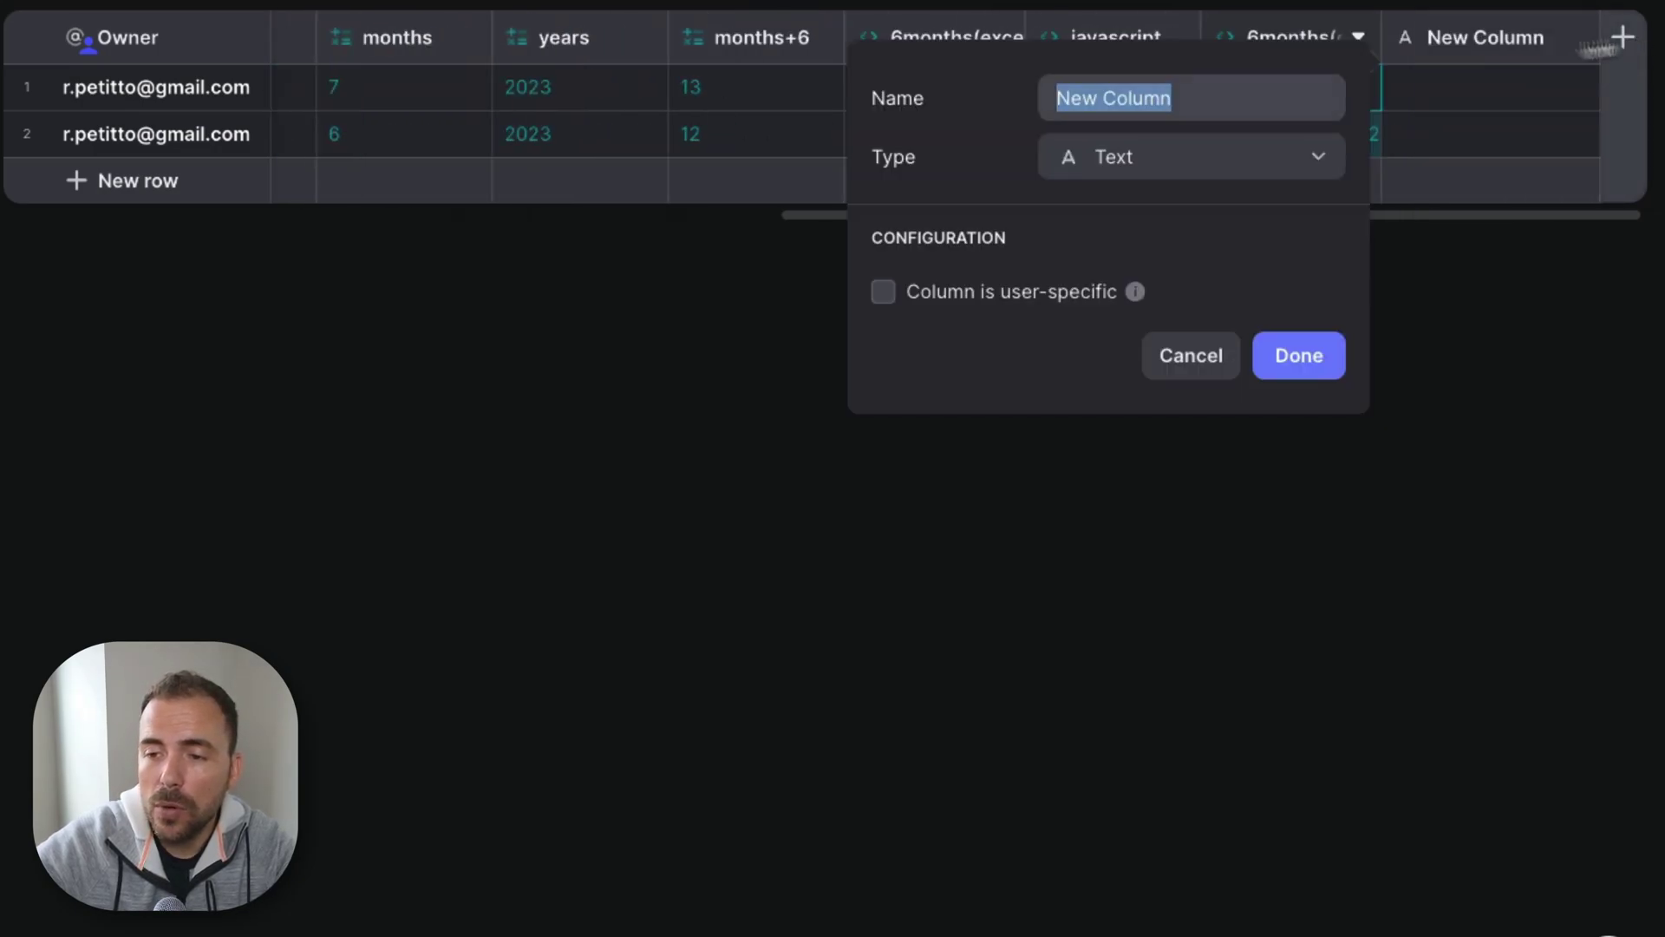
click(1267, 160)
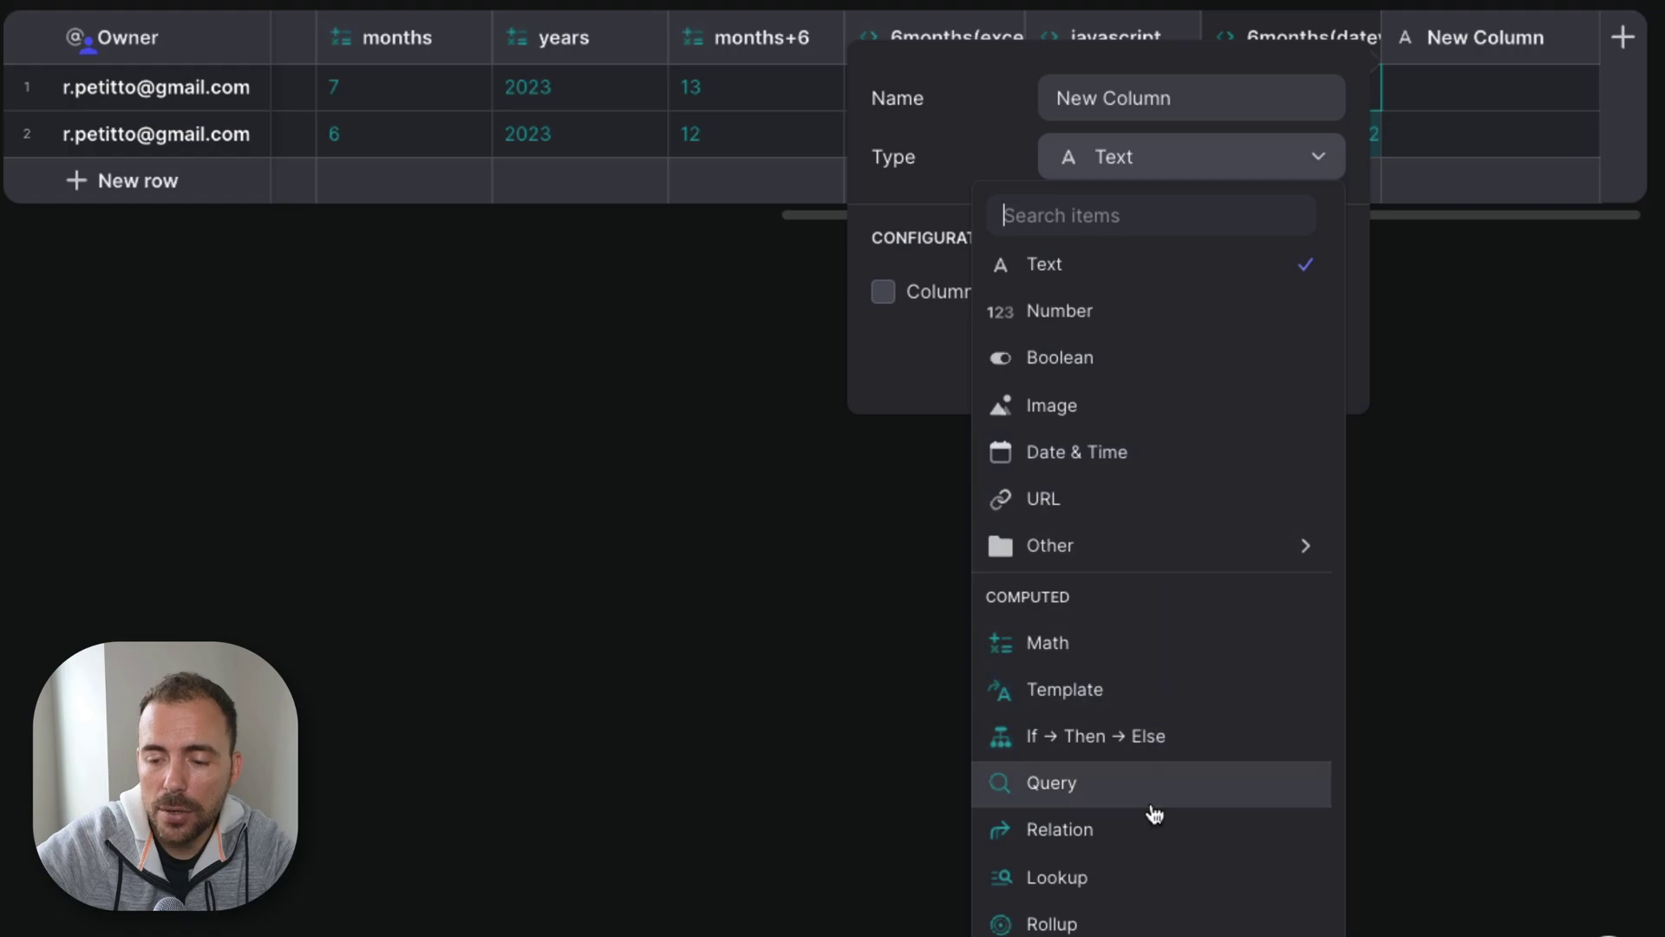
scroll(1153, 824, down, 1)
click(1128, 502)
mouse_move(824, 763)
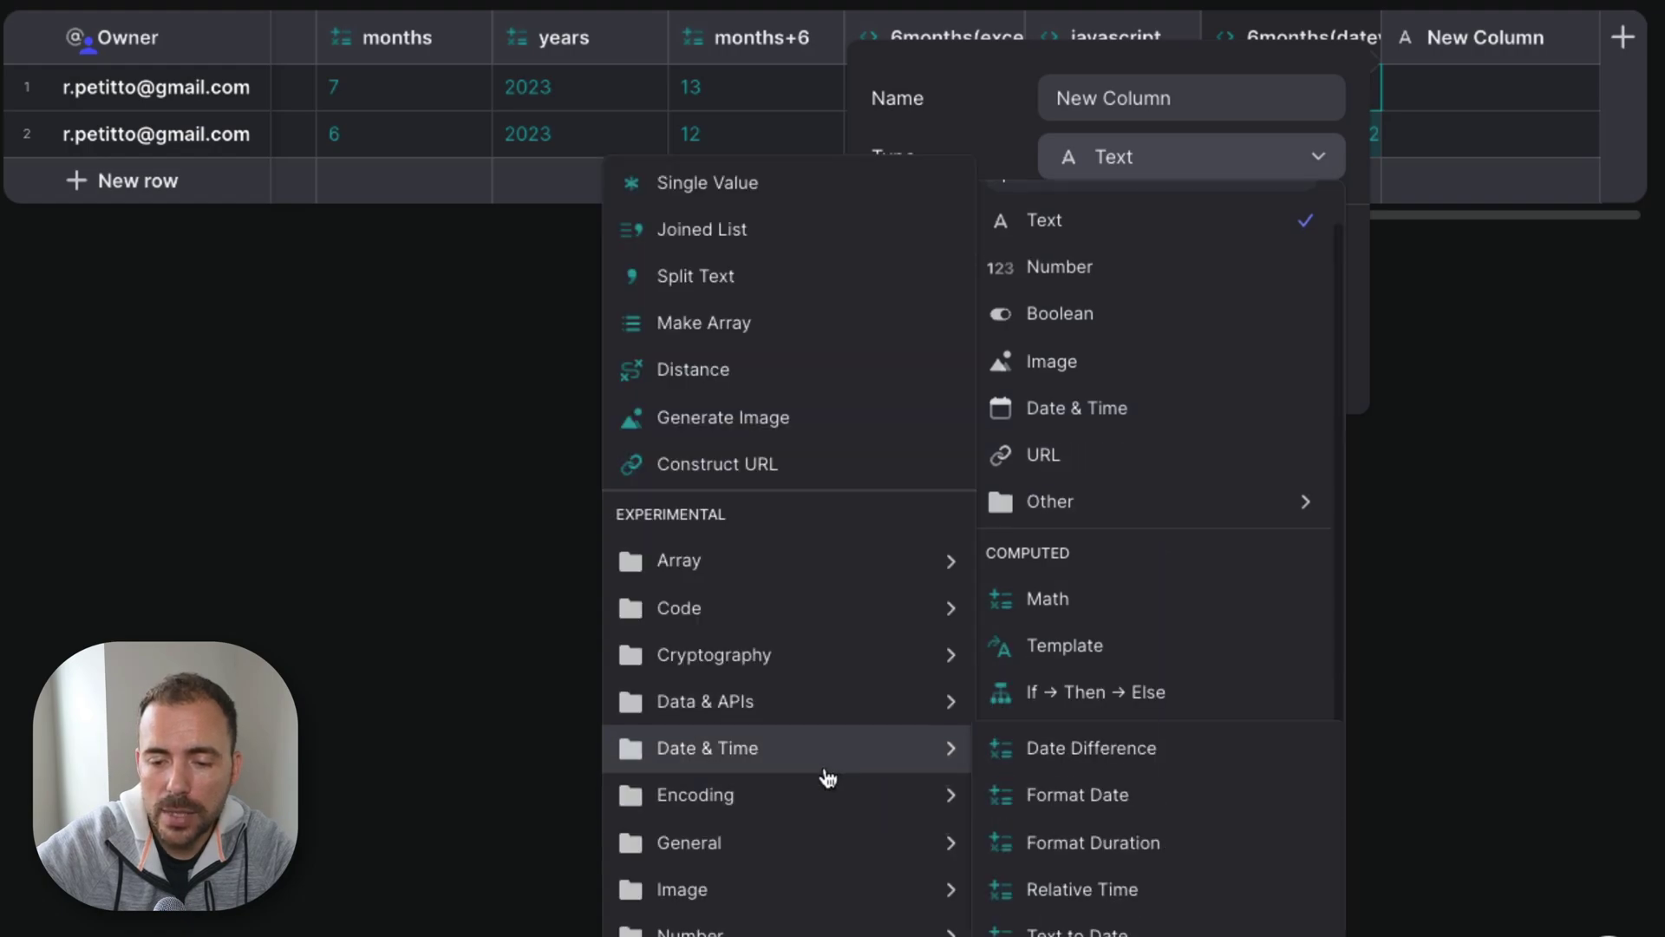
click(1093, 892)
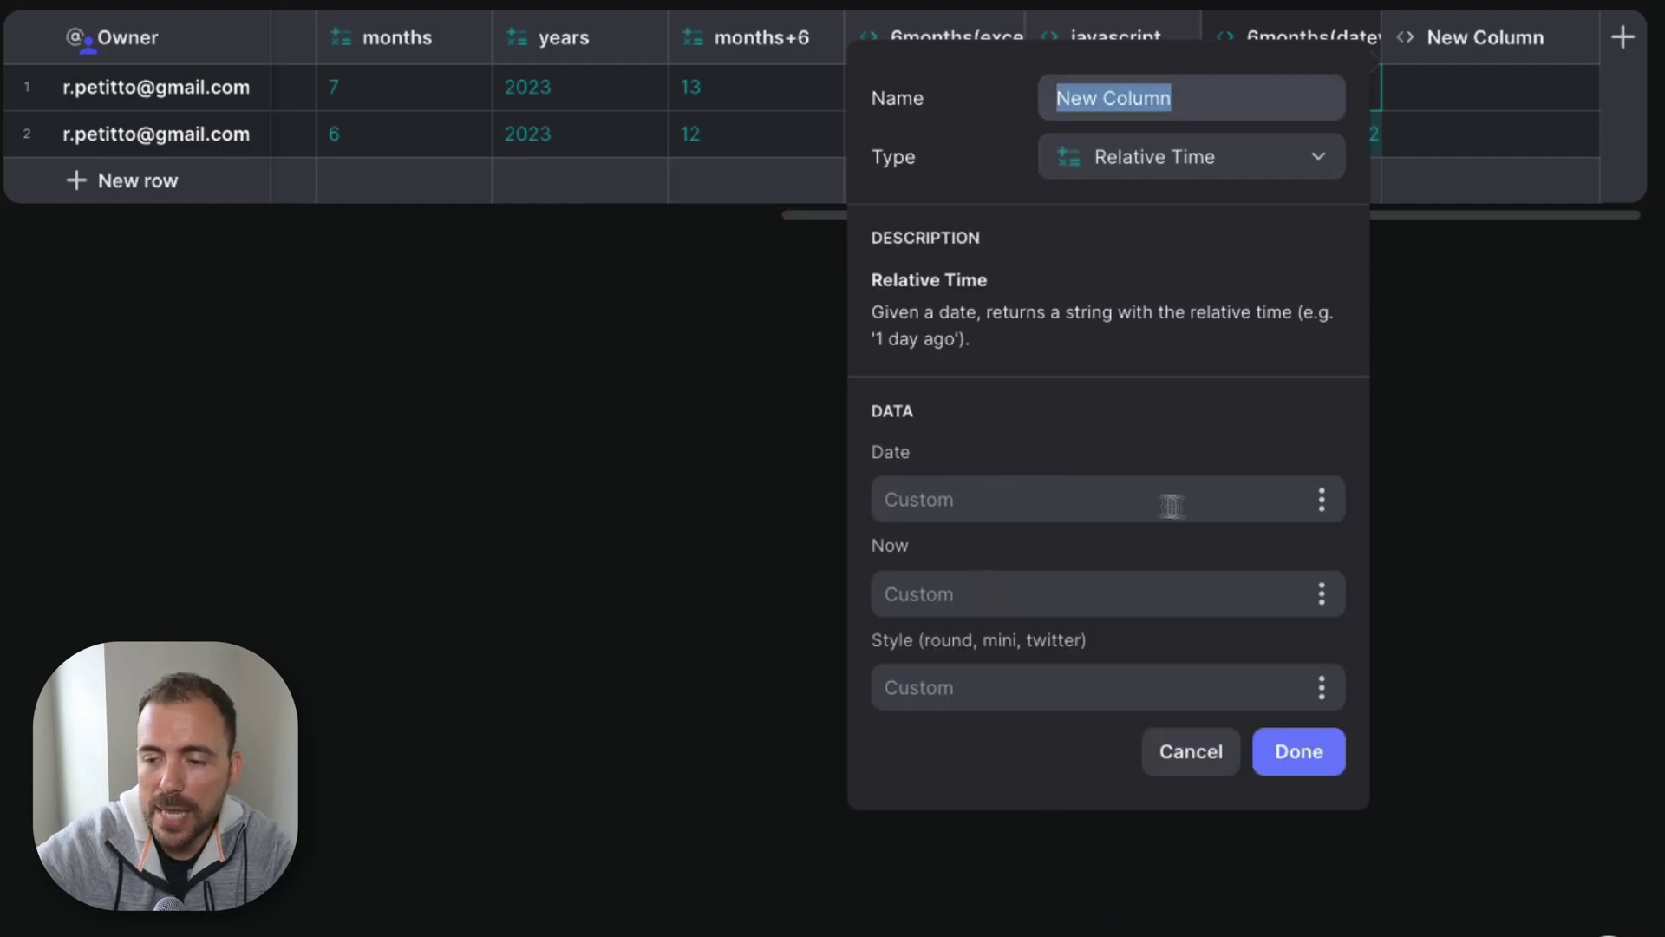
Step: Use 6months(datevalue) as the Relative Time column's Date and save the column
click(1322, 502)
scroll(1150, 448, down, 4)
scroll(1150, 445, down, 2)
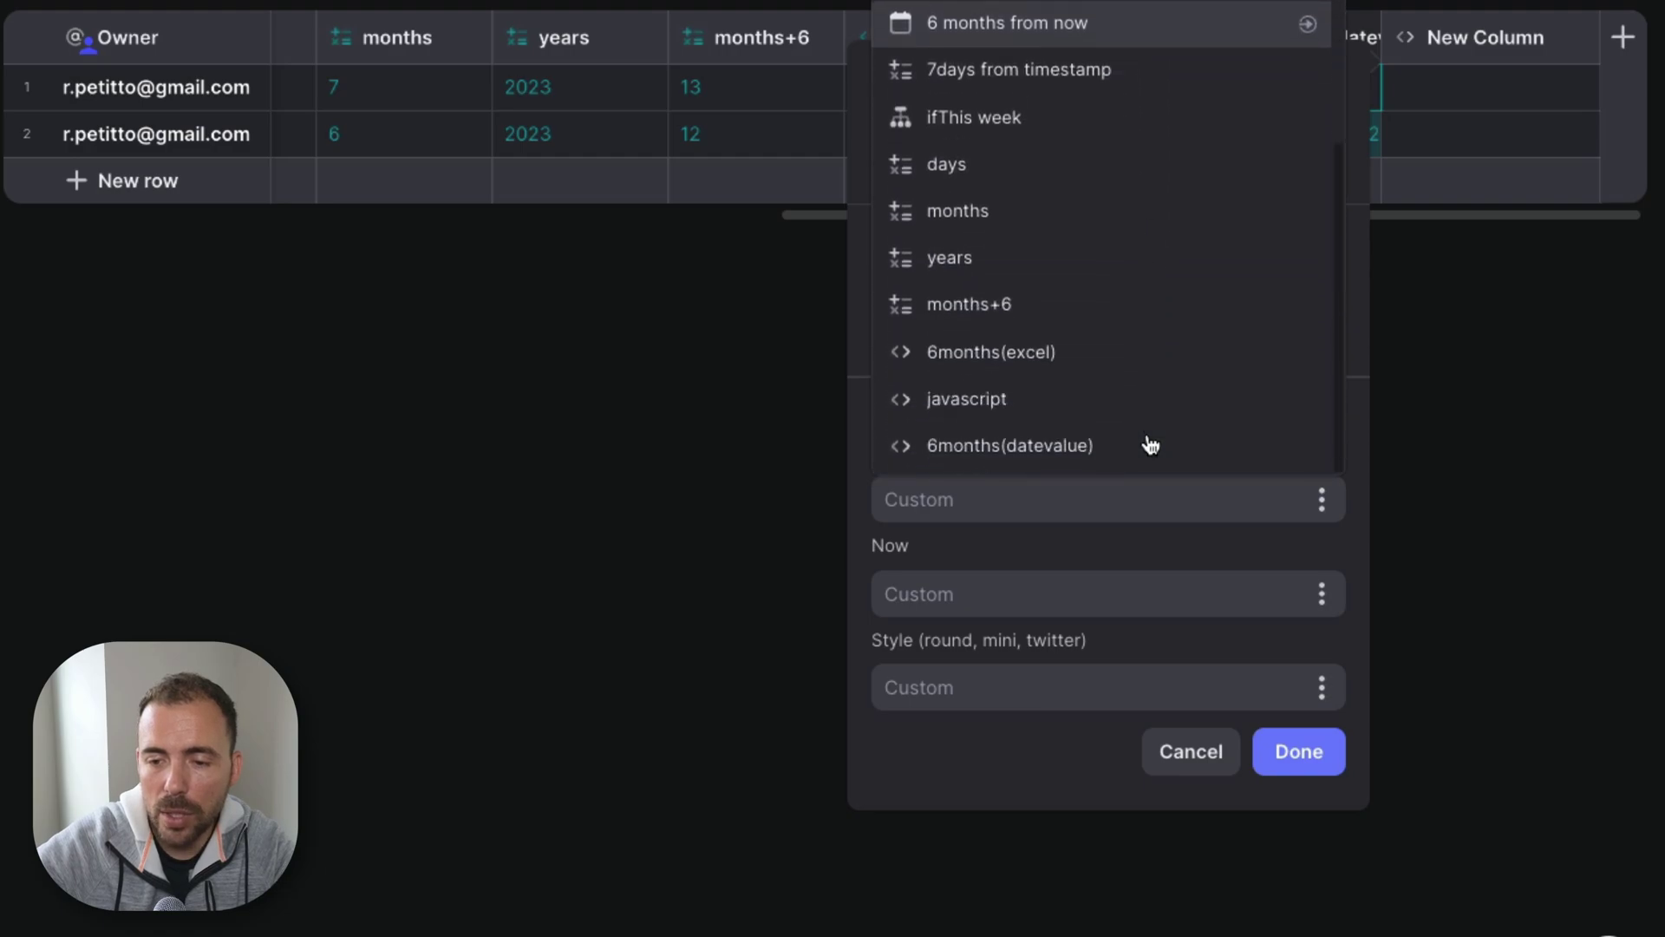
click(1055, 445)
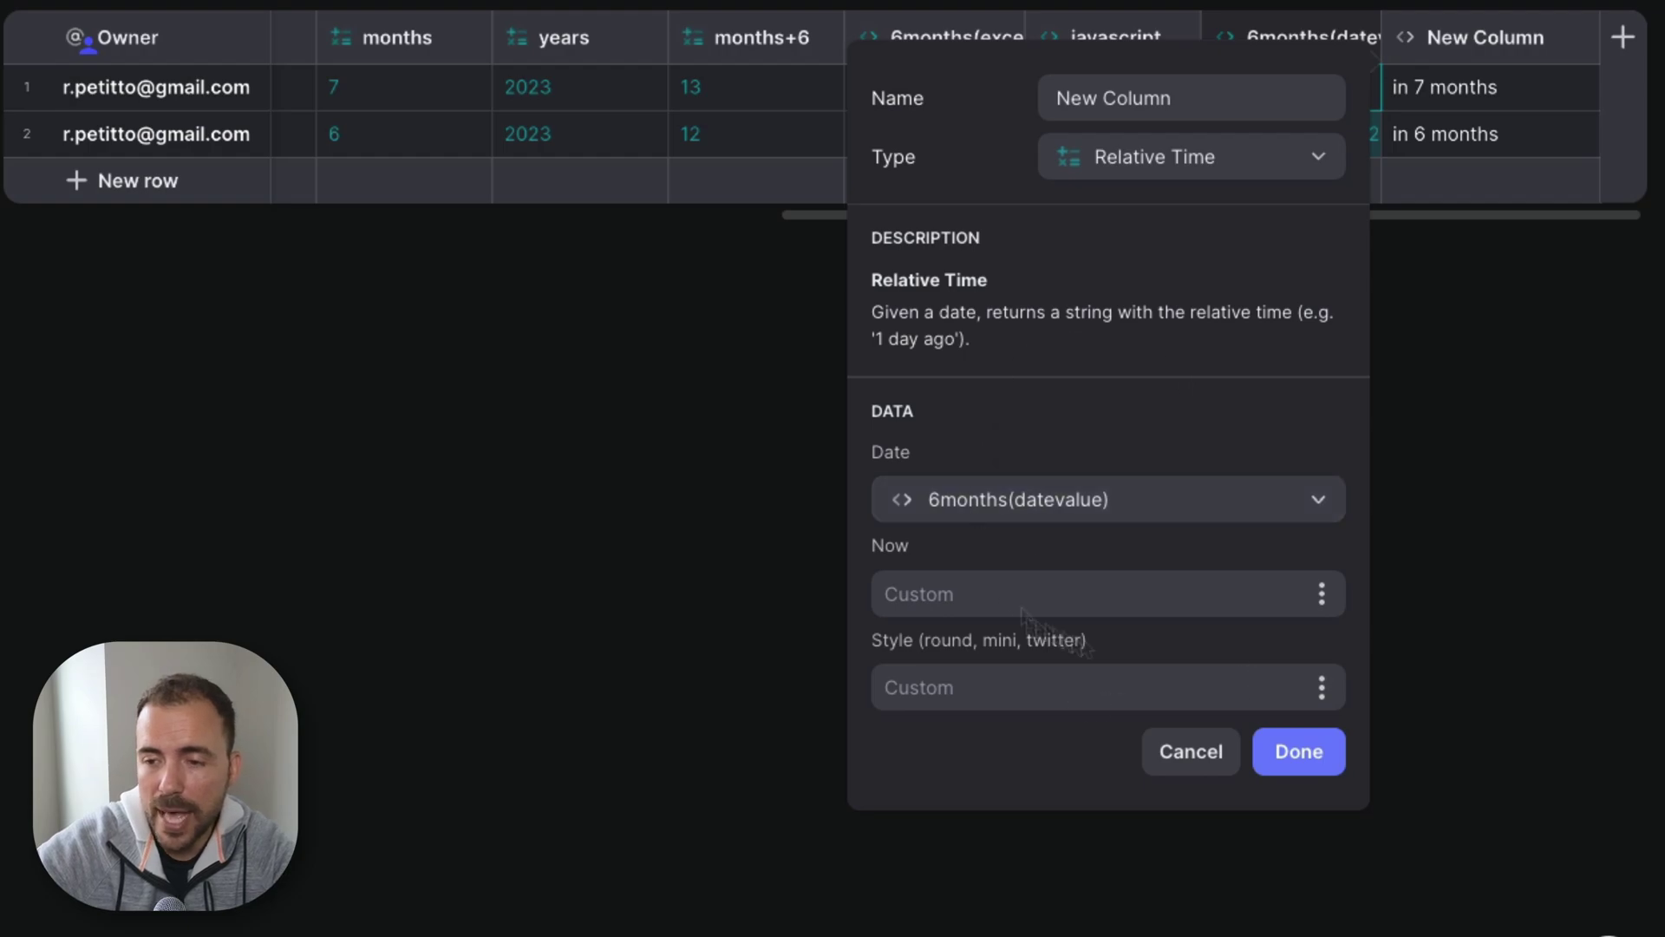
click(1299, 753)
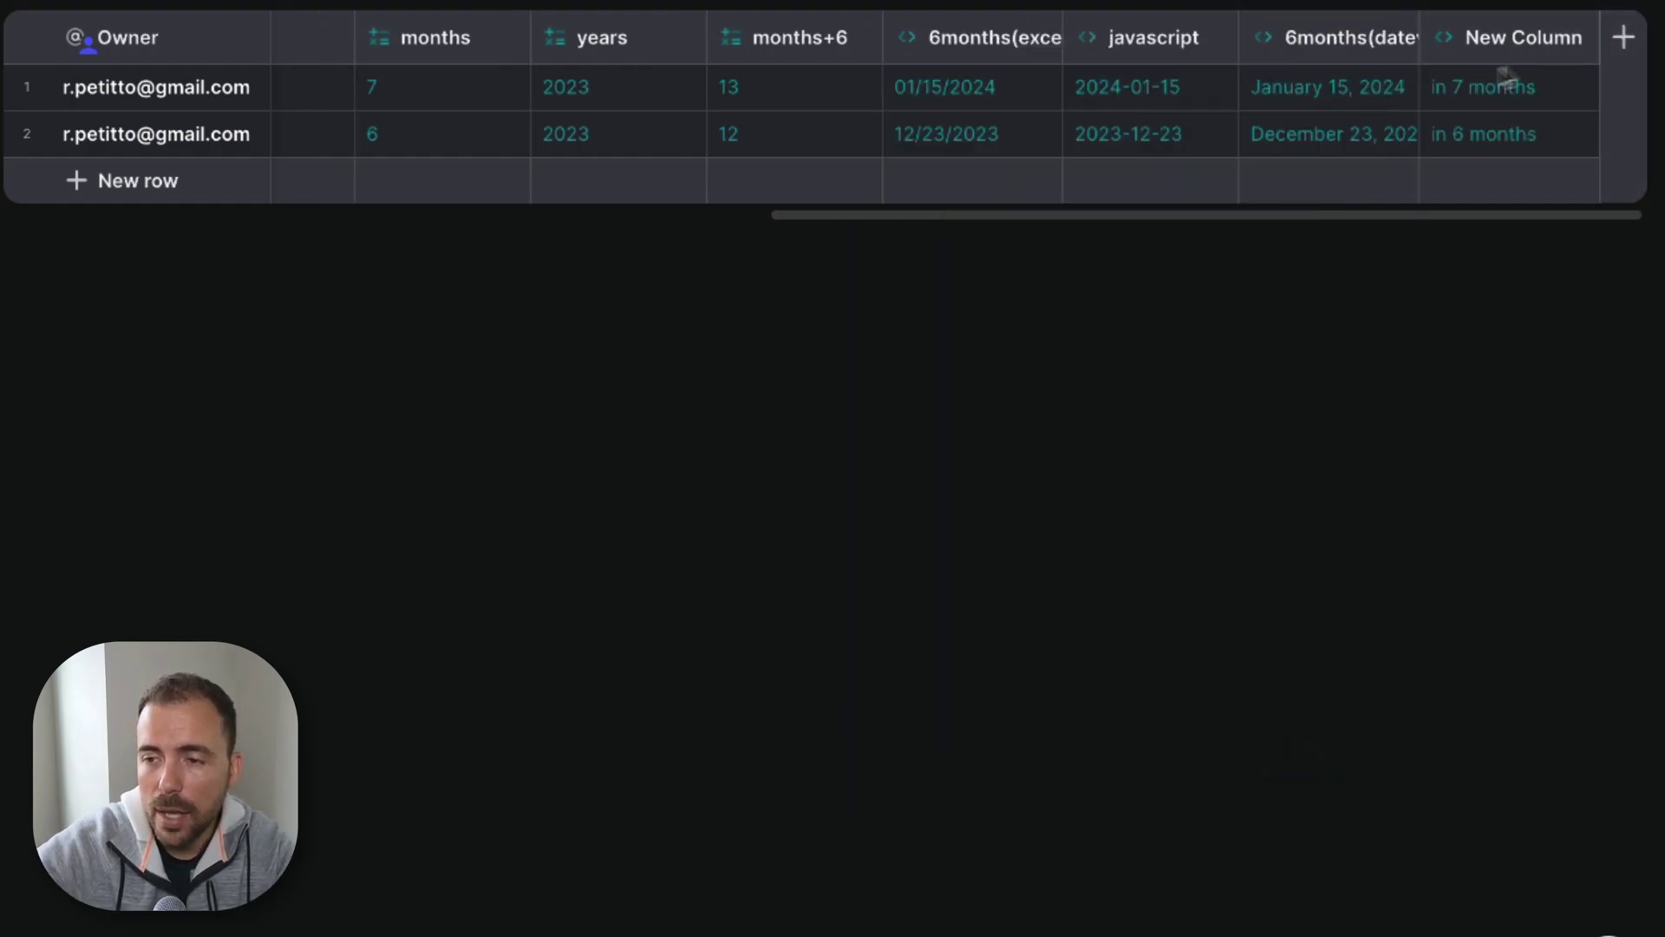
Step: Add a Template column named display with the template text "Next available assessment 1"
click(1623, 37)
text(display)
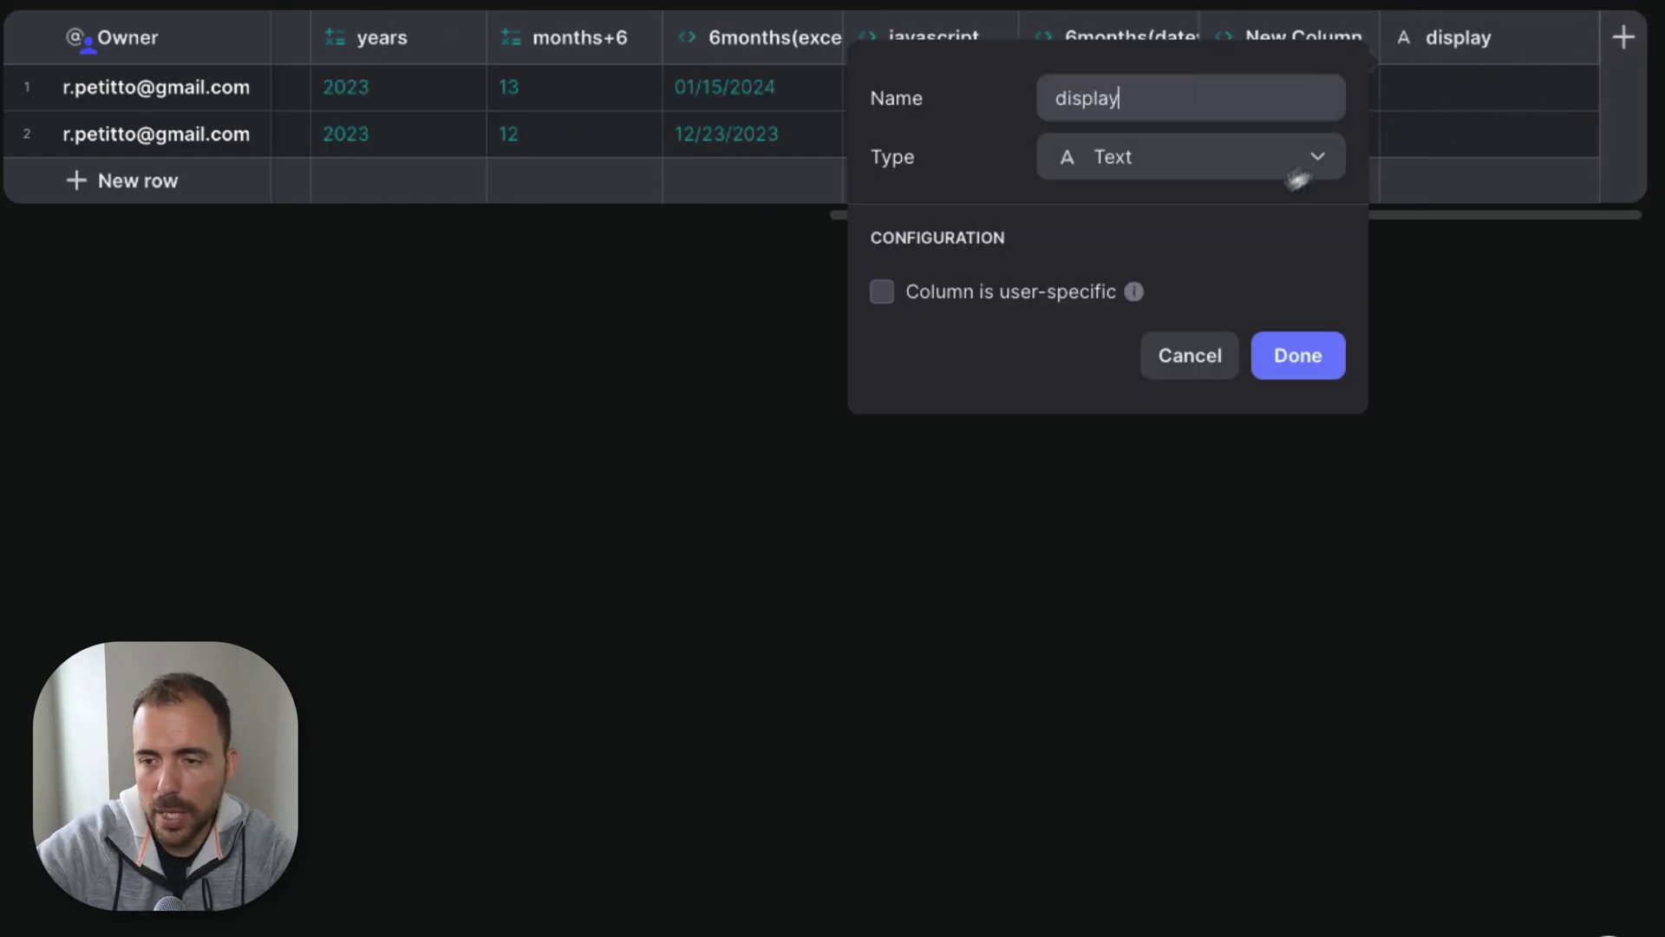
click(1298, 173)
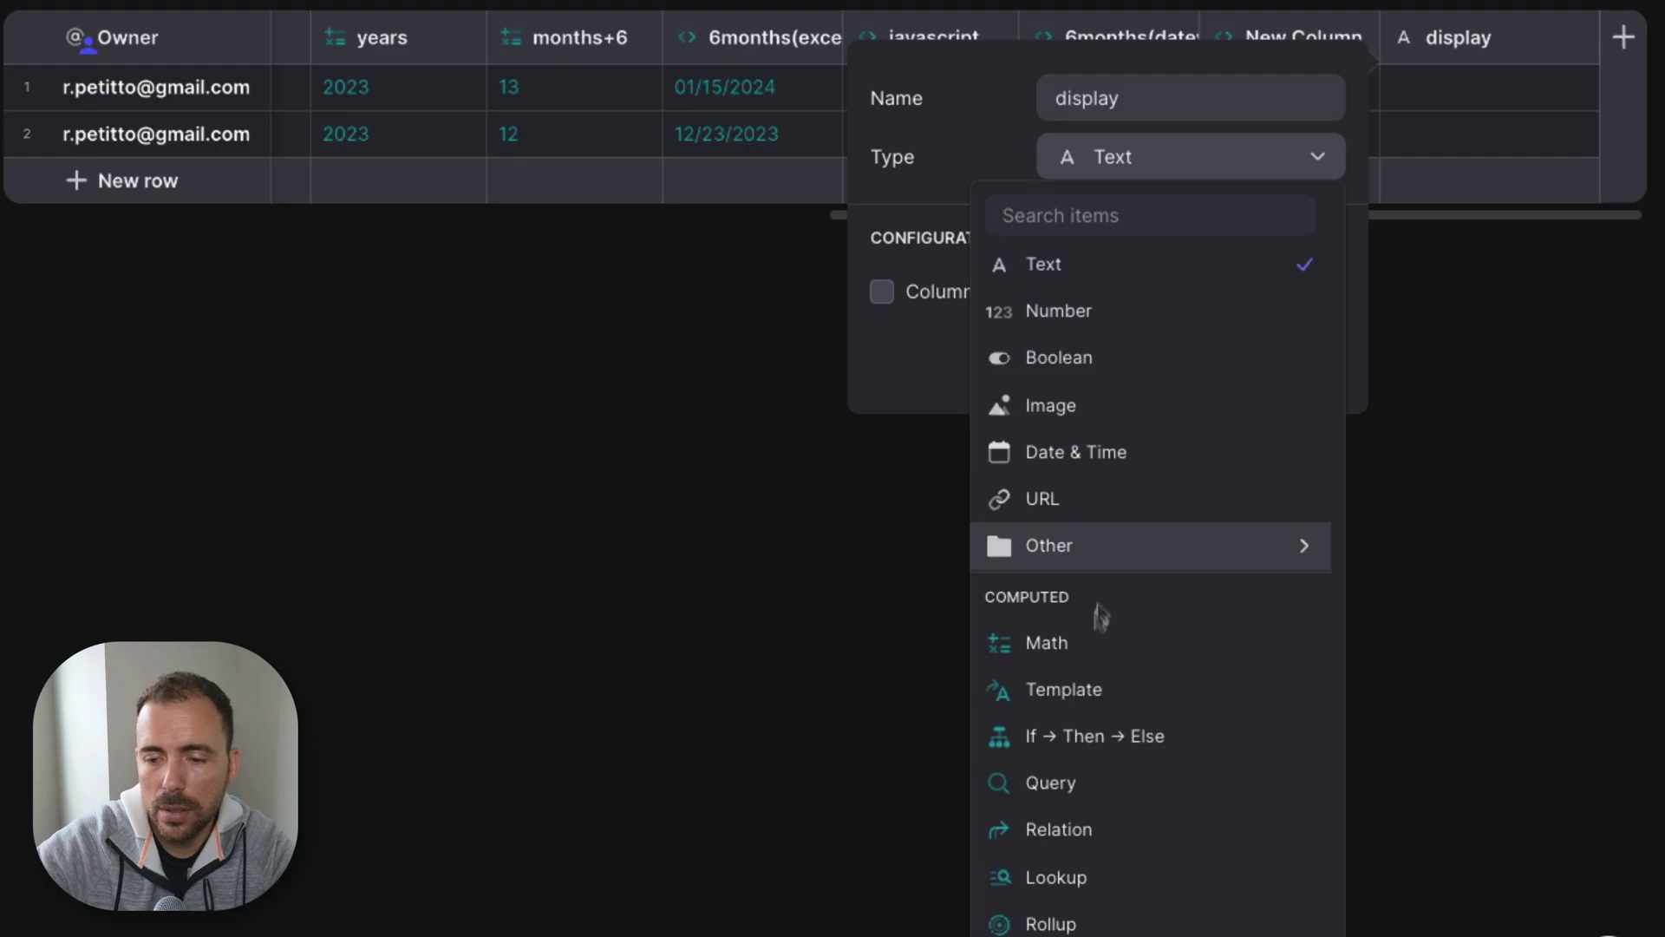
click(1094, 692)
key(Tab)
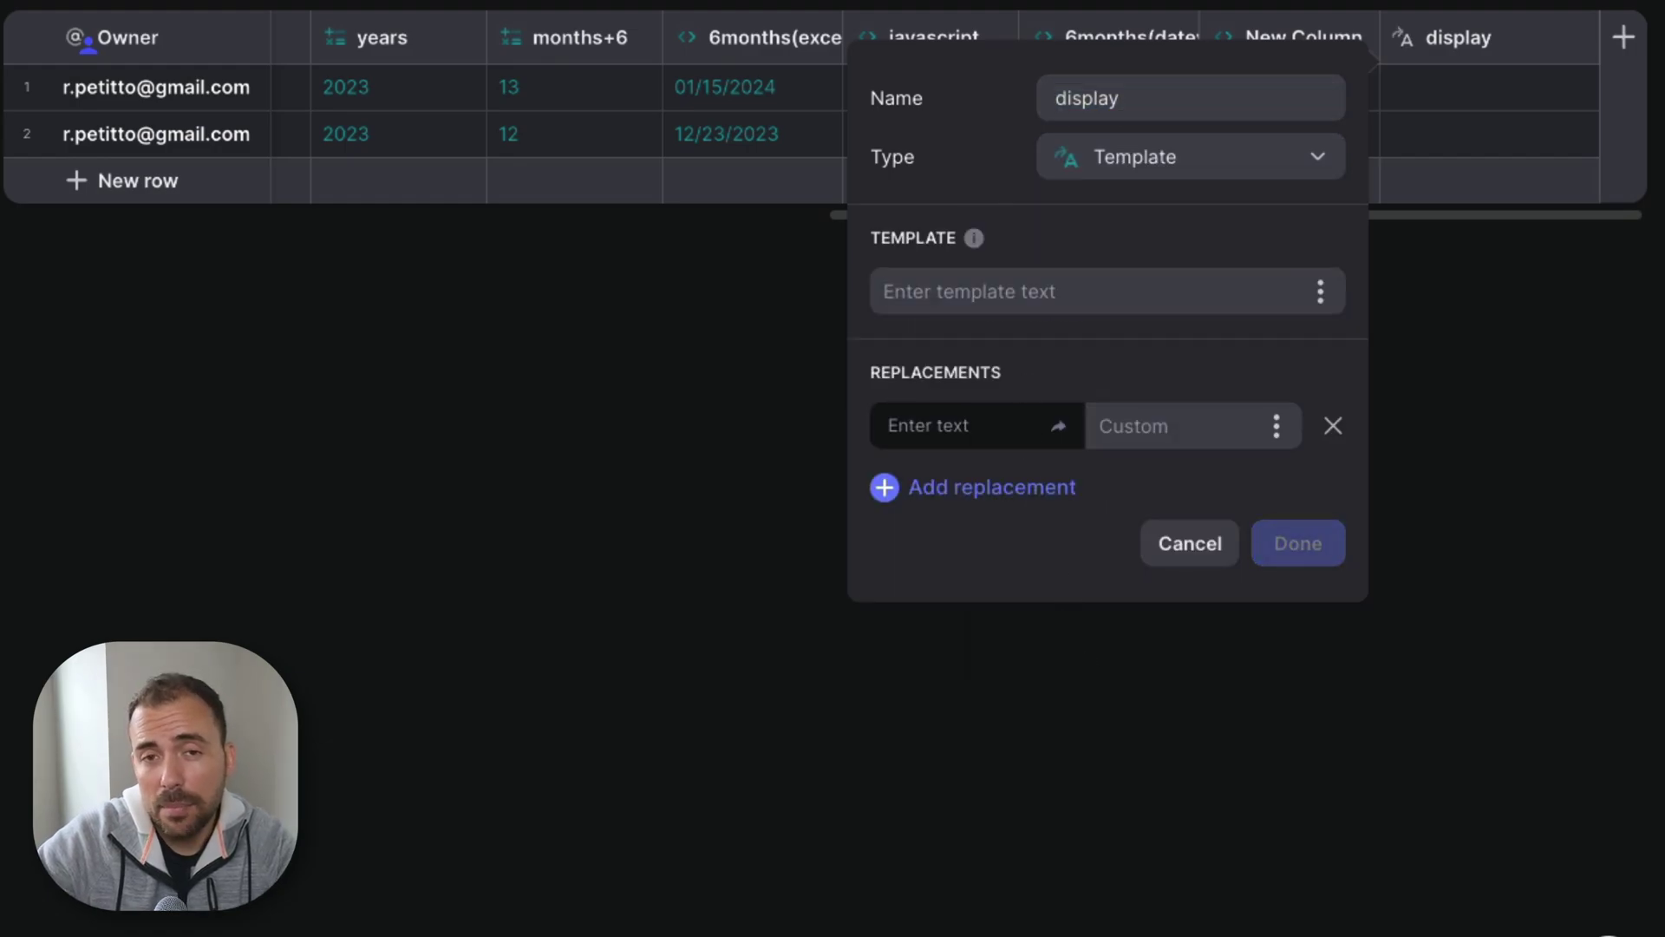
text(Nex)
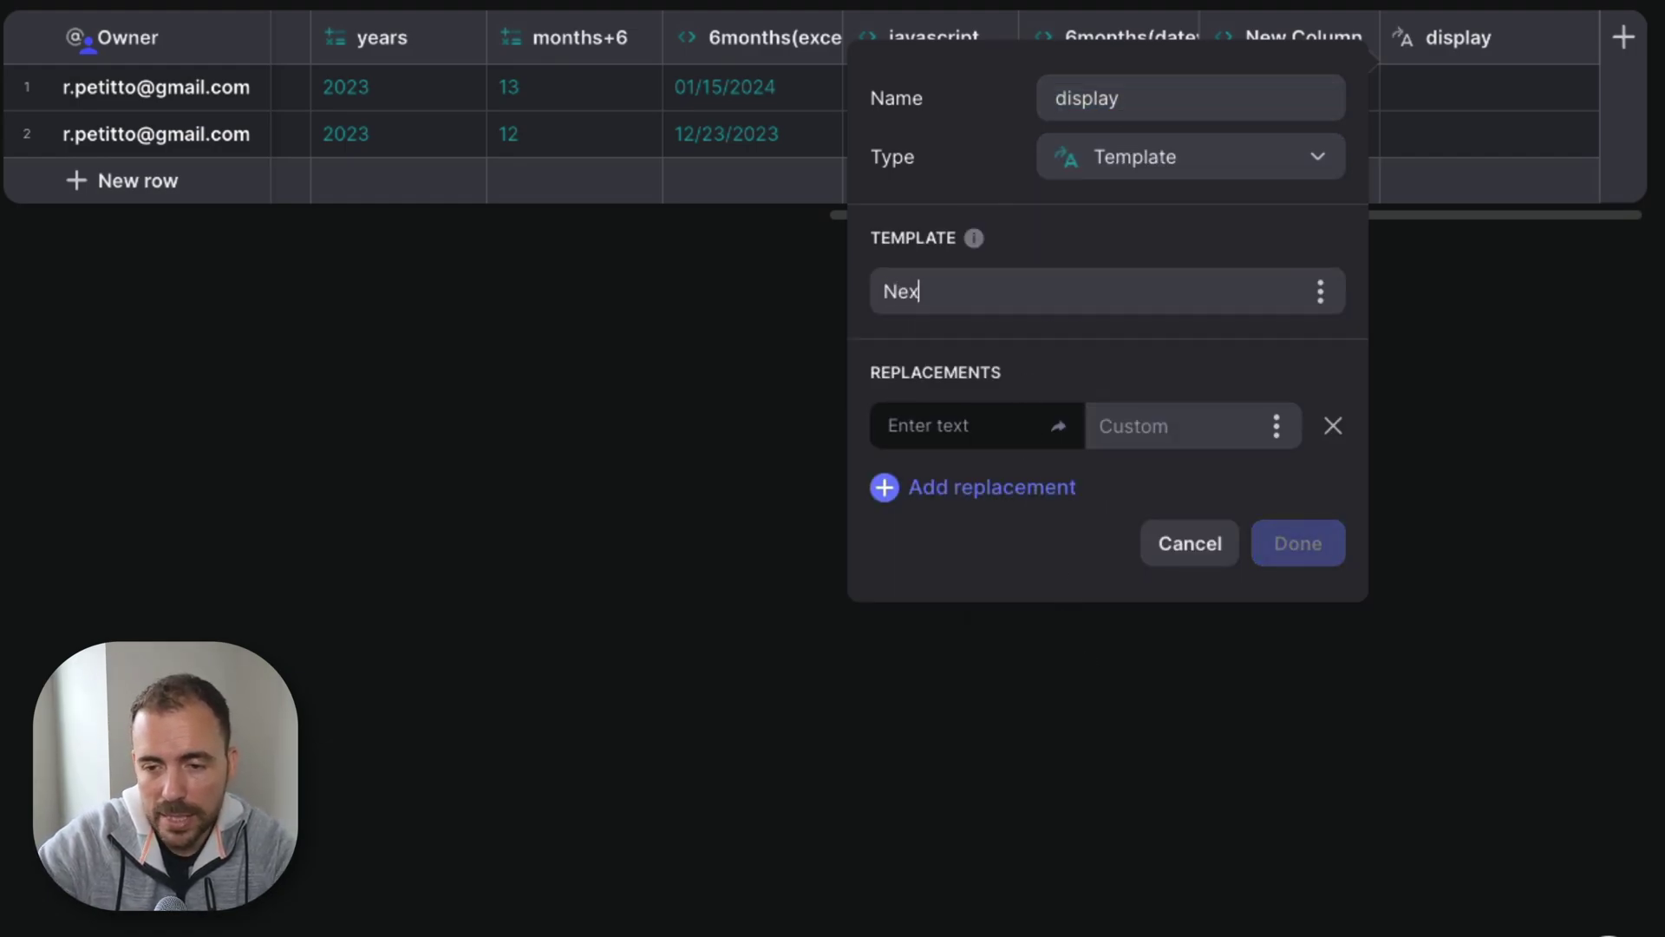
text(t available assess)
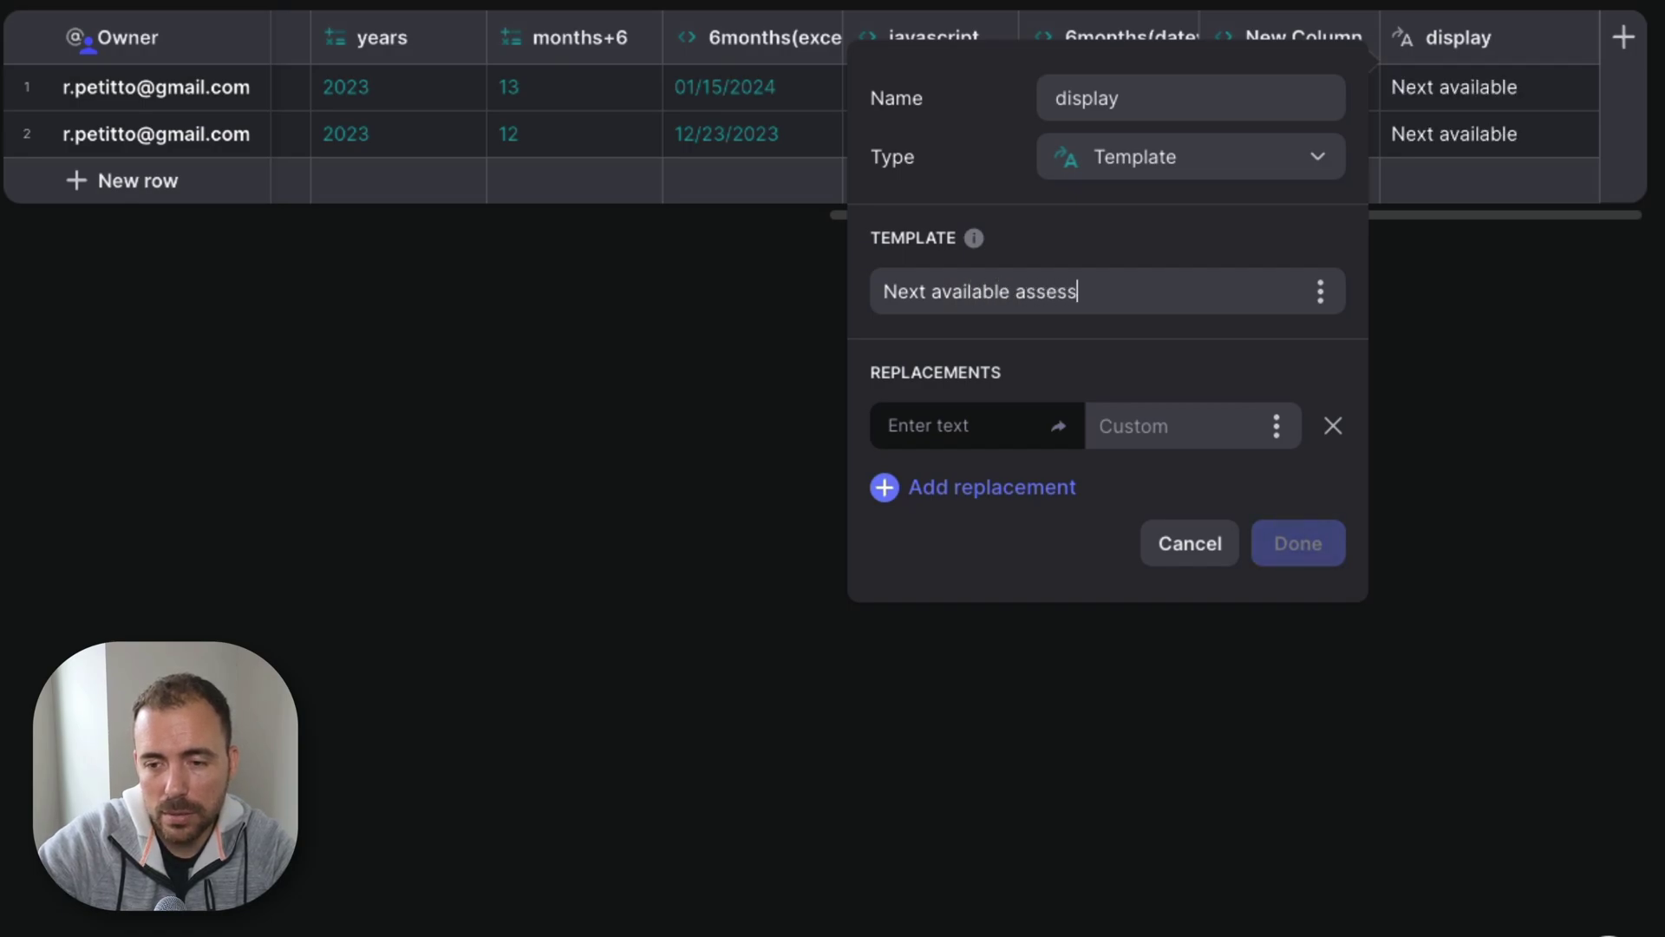
text(ment 1)
Step: Replace the 1 in the display template with the Relative Time column New Column, save, and check the resulting texts
click(945, 425)
text(1)
click(1282, 431)
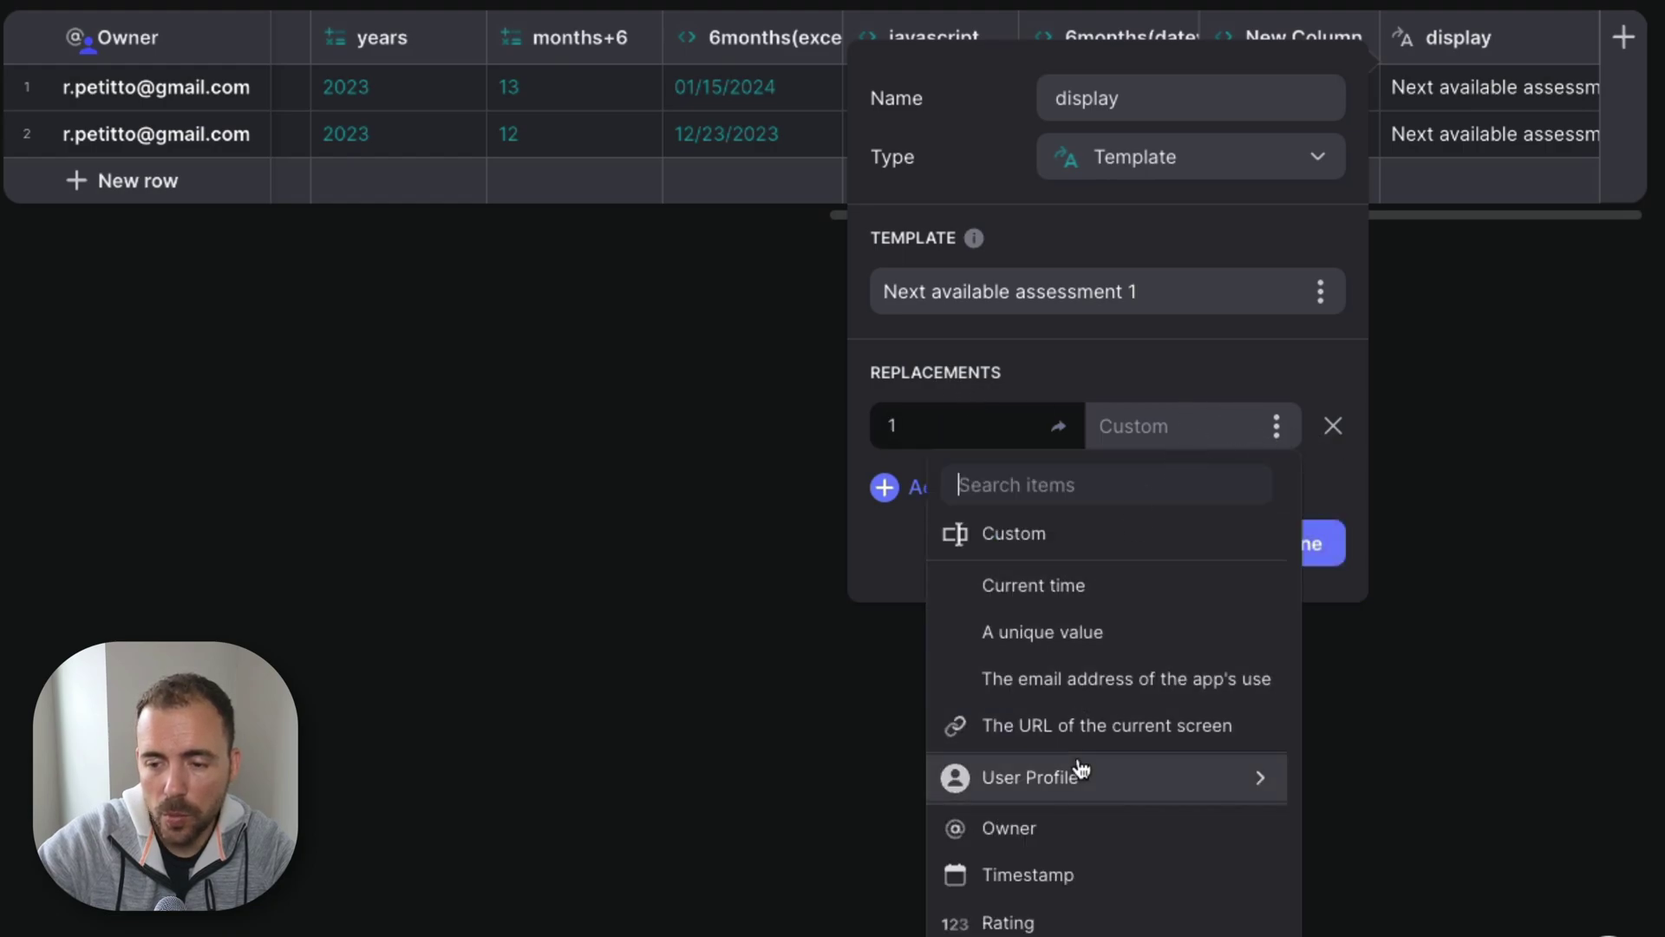
scroll(1078, 769, down, 5)
click(1128, 906)
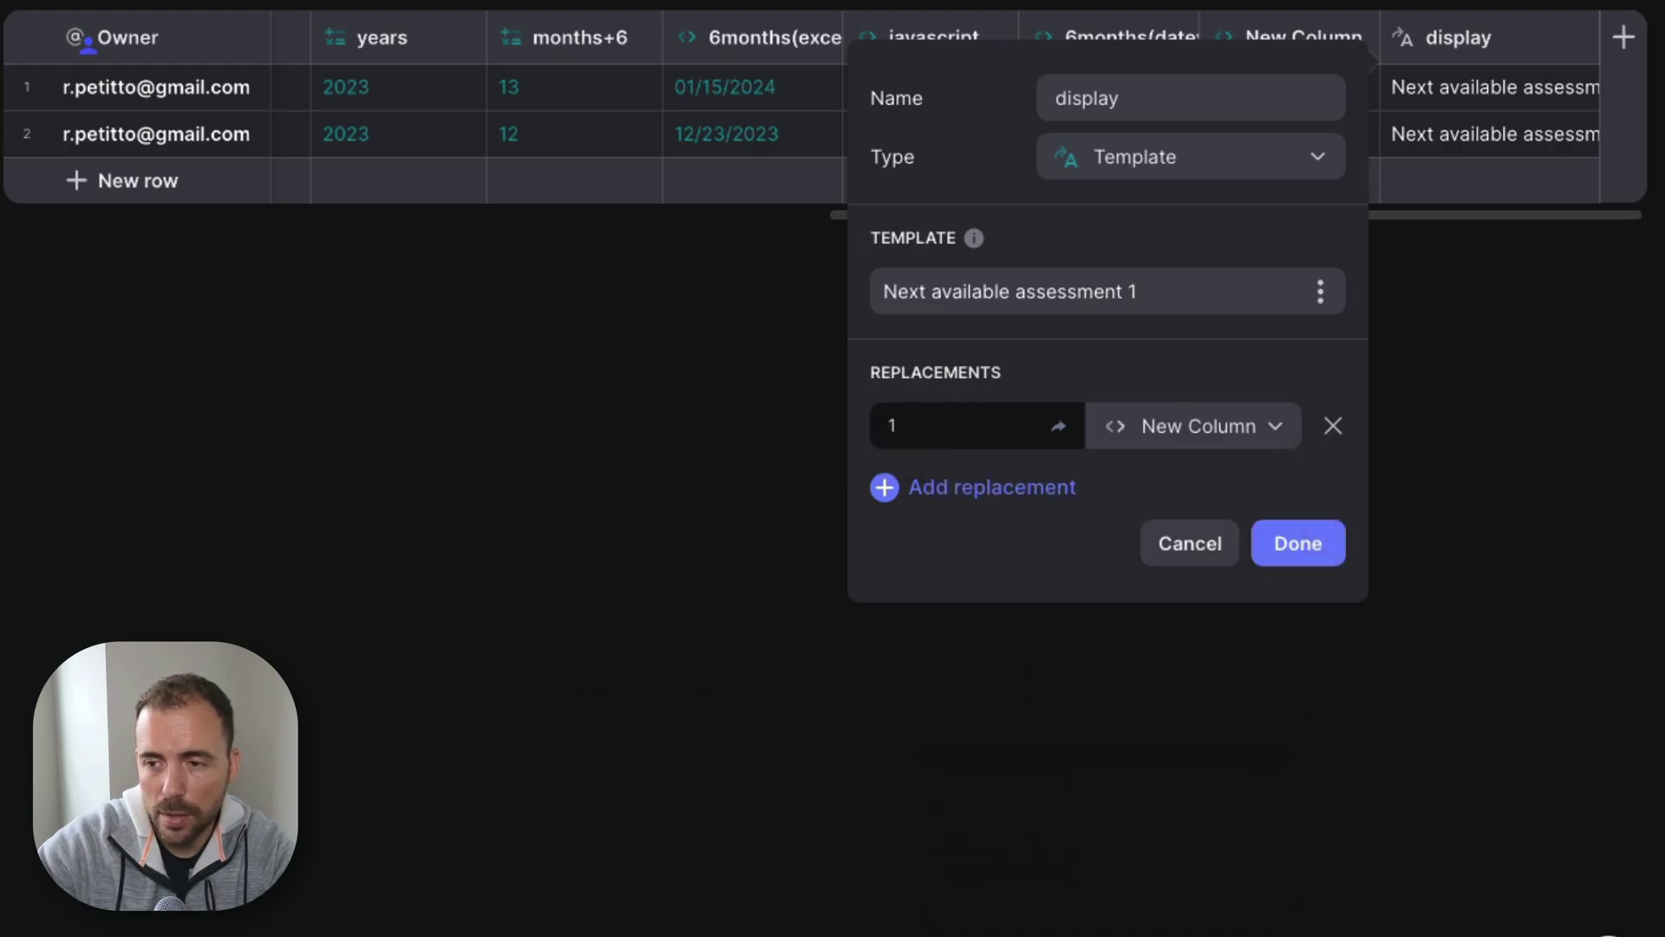
click(1282, 556)
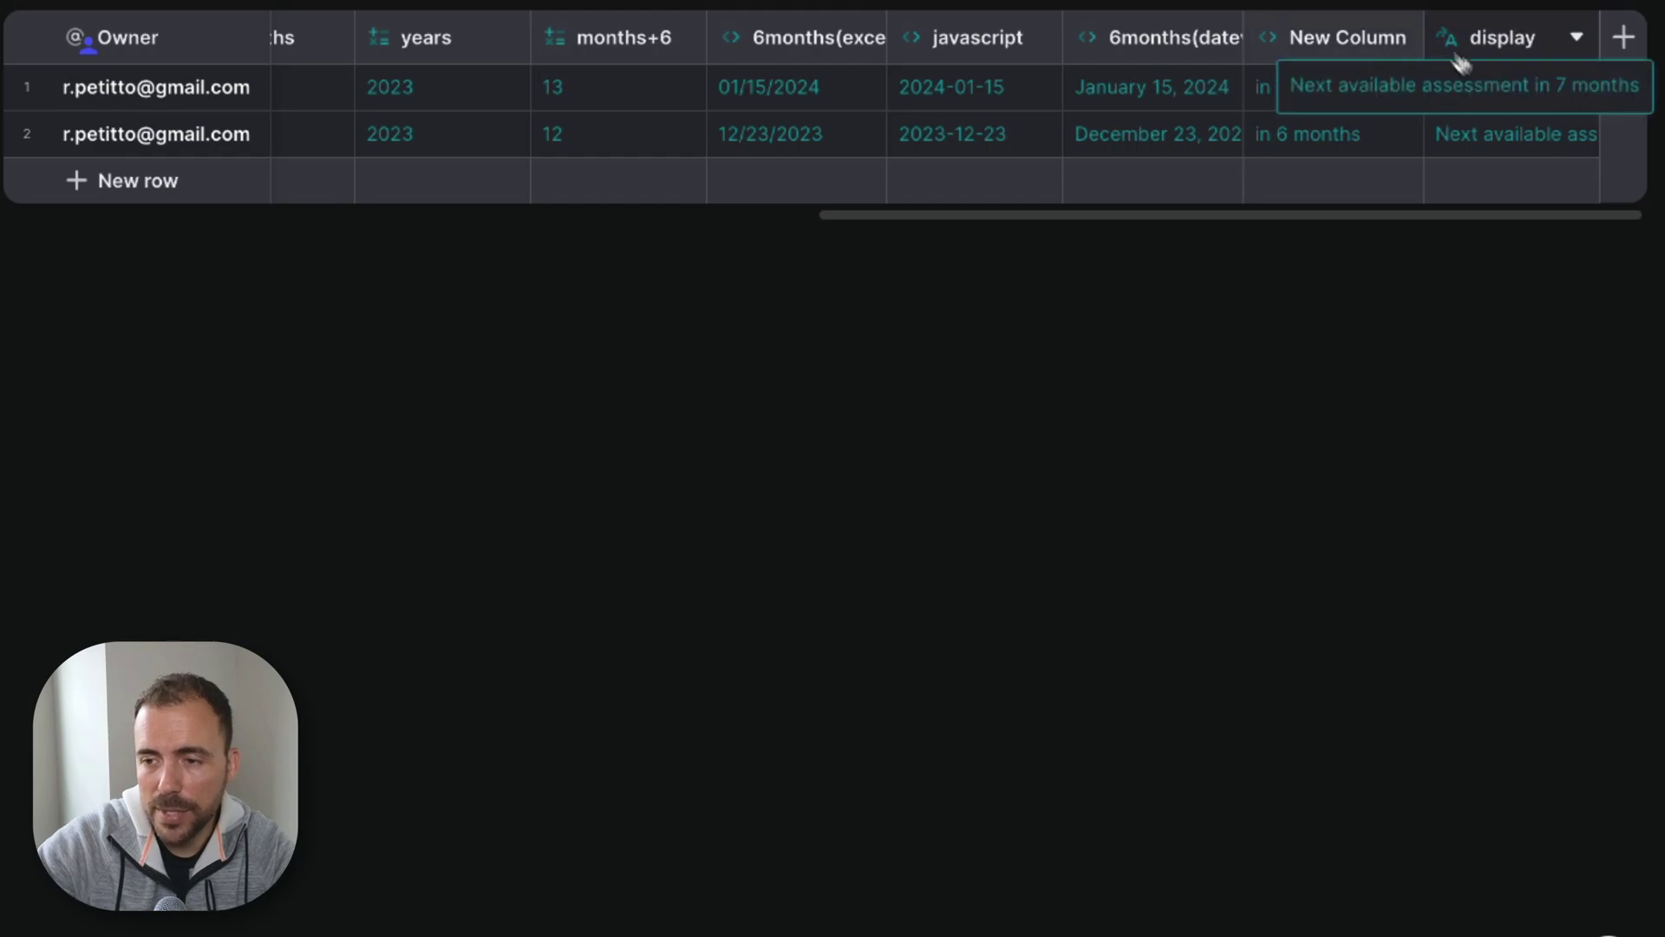
double_click(1504, 132)
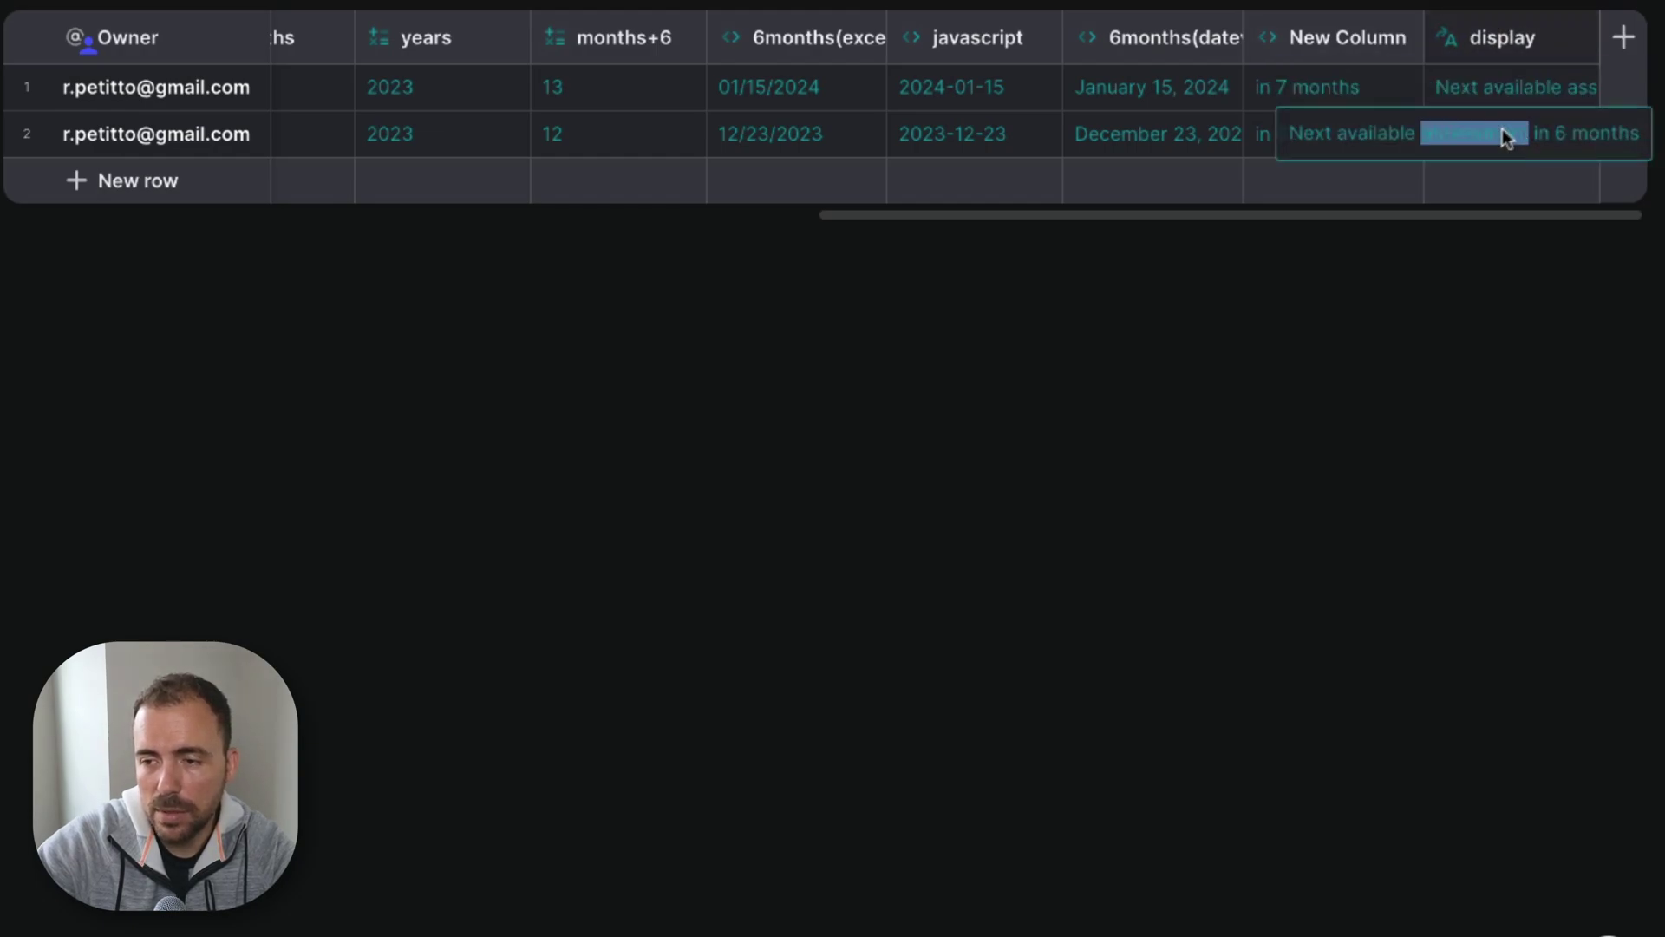
click(1508, 366)
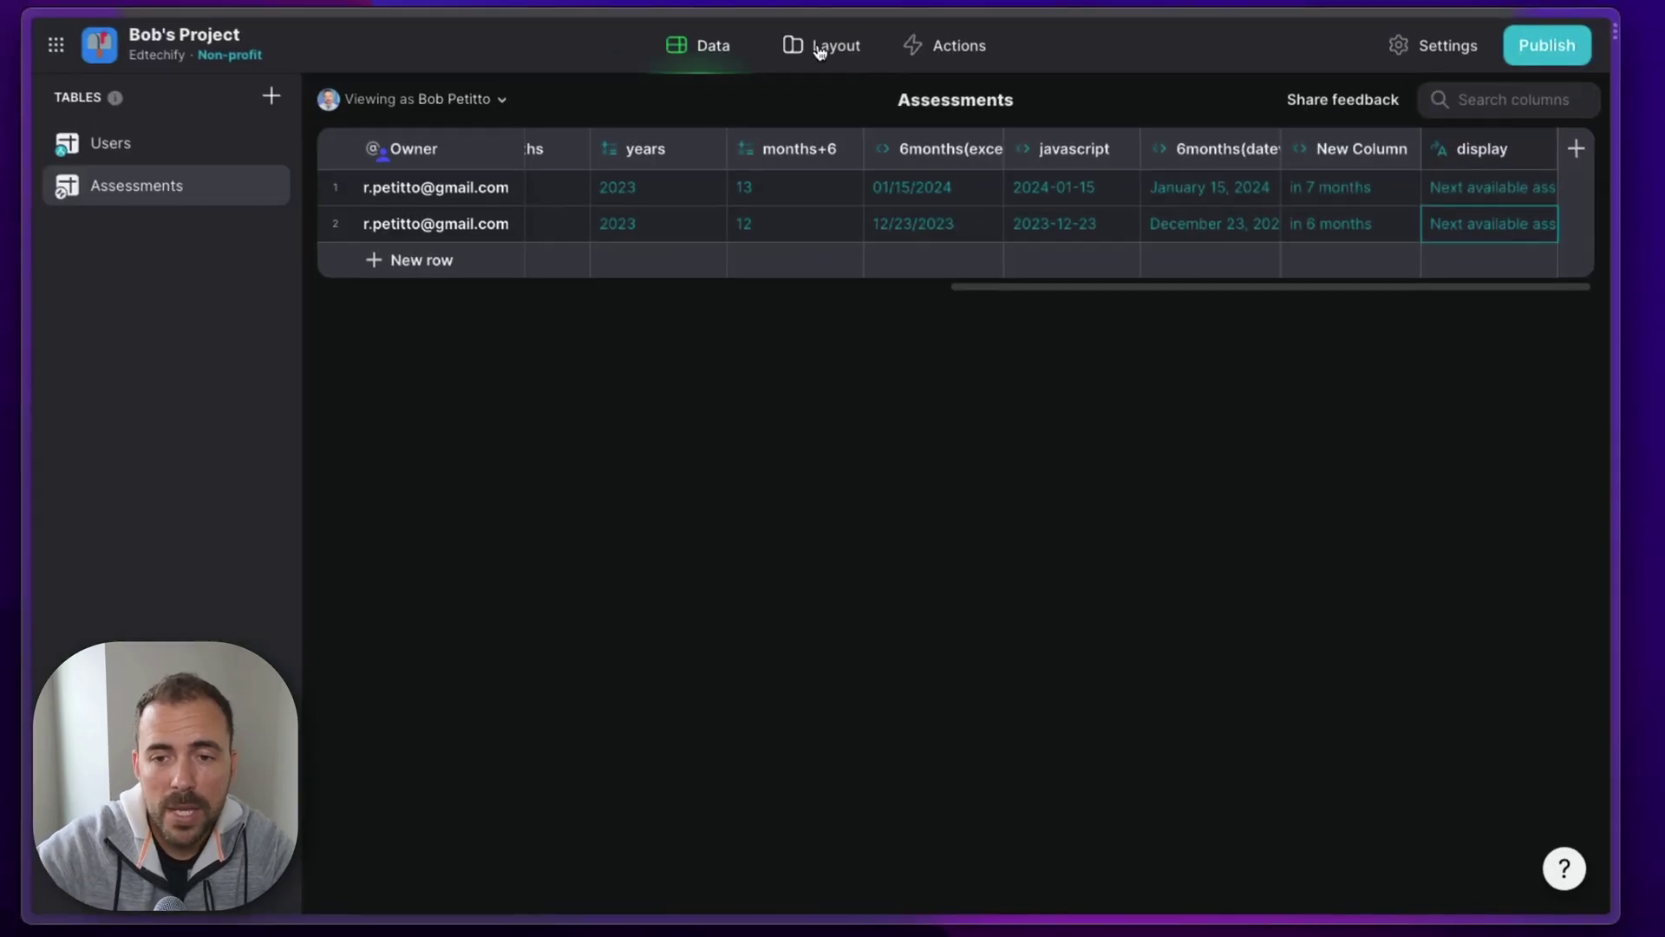
Step: Enable advanced actions on the Assessments collection and create a new custom action for its title bar Add action
click(811, 47)
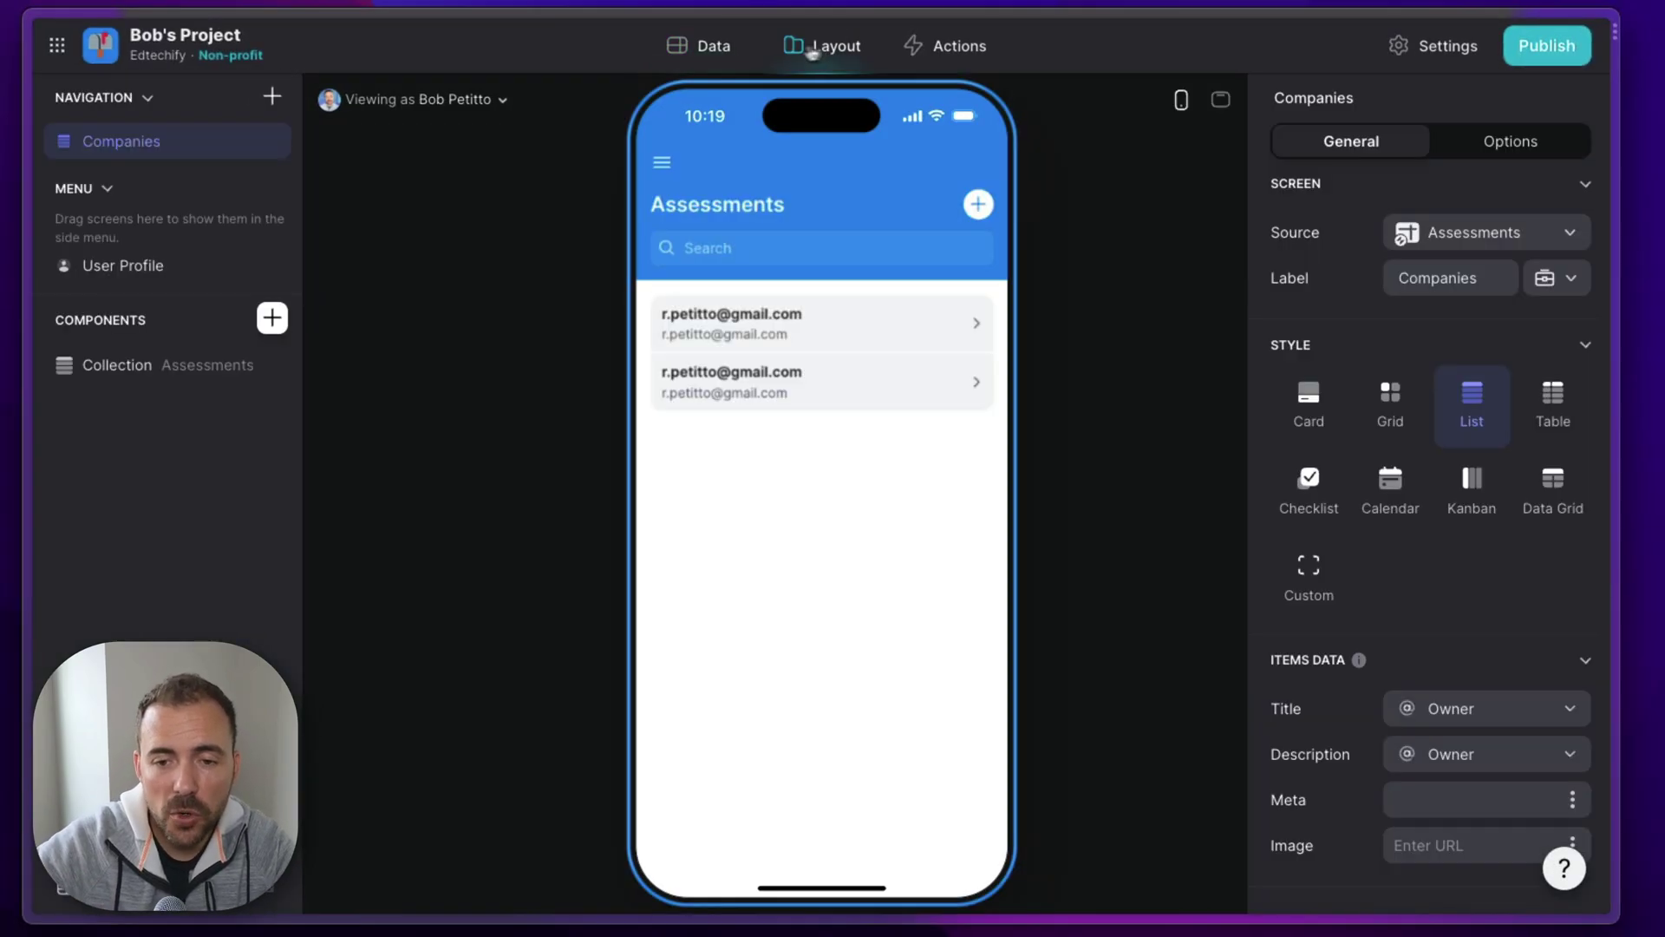
click(149, 373)
click(1527, 144)
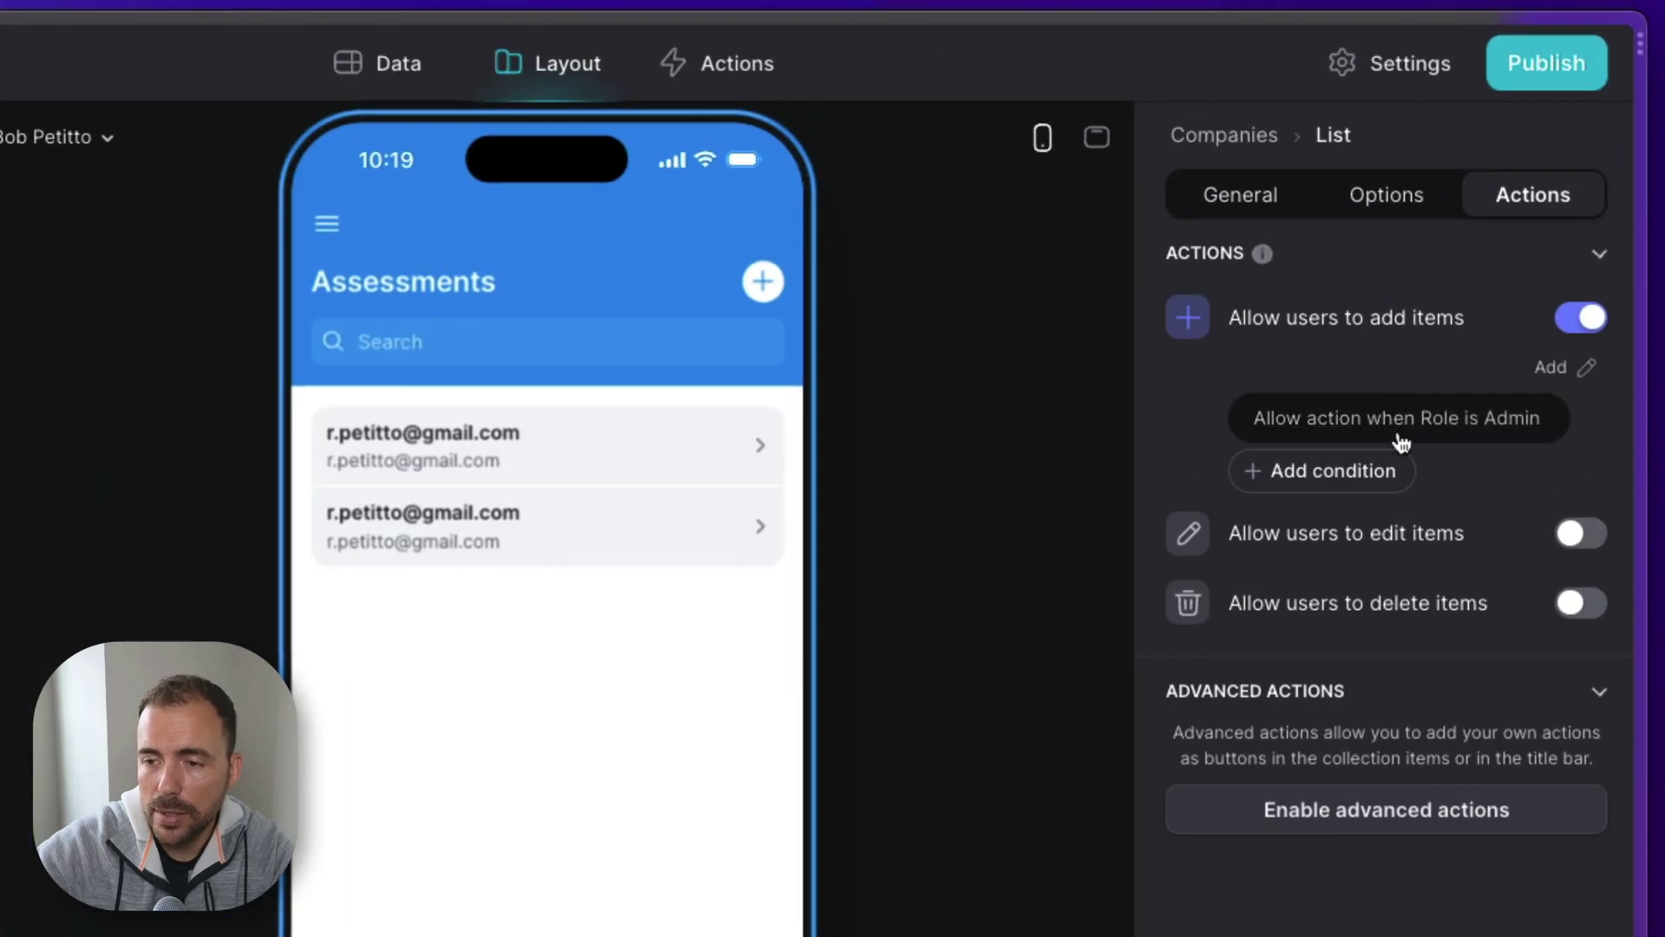
click(1409, 817)
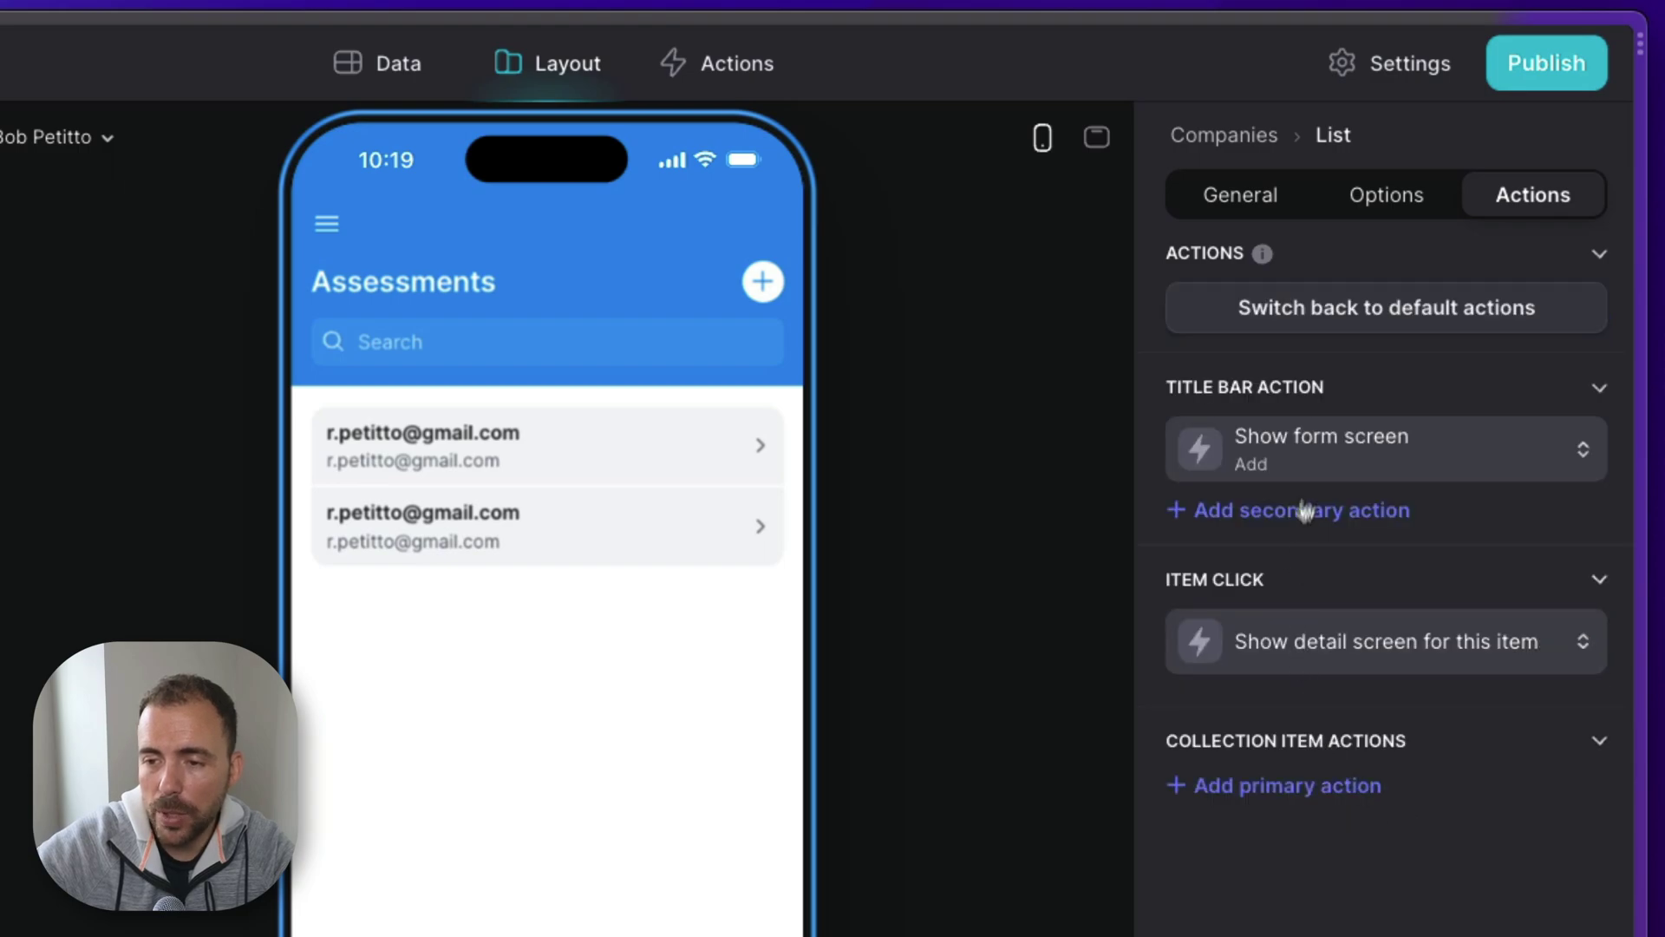
click(1333, 452)
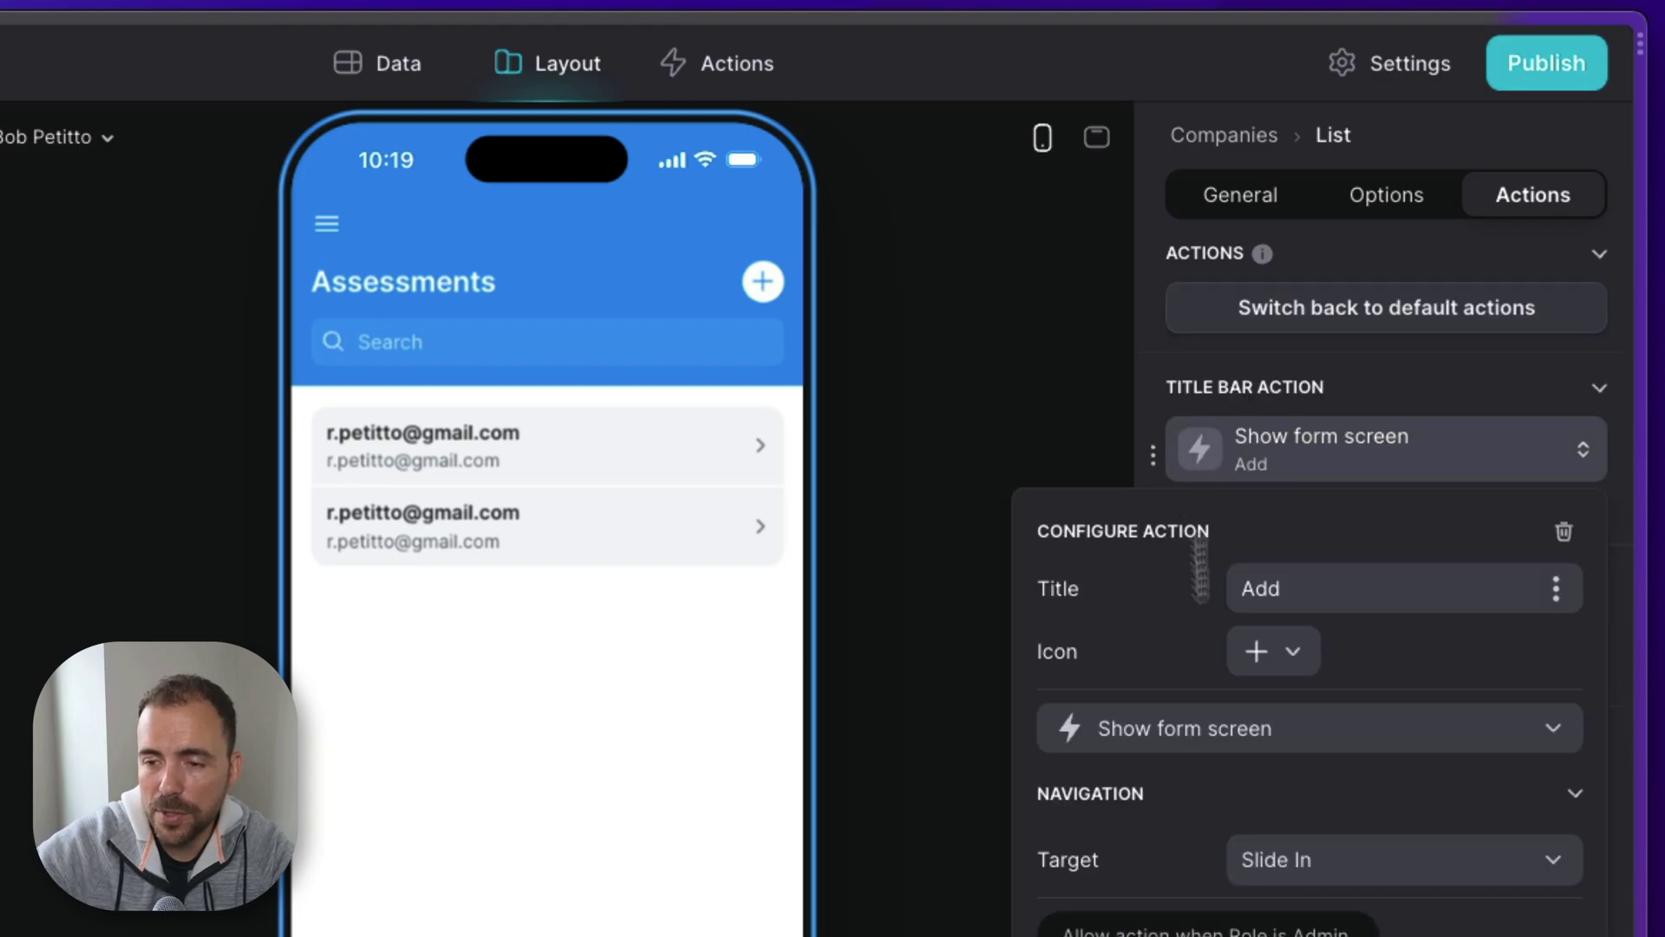
click(1193, 735)
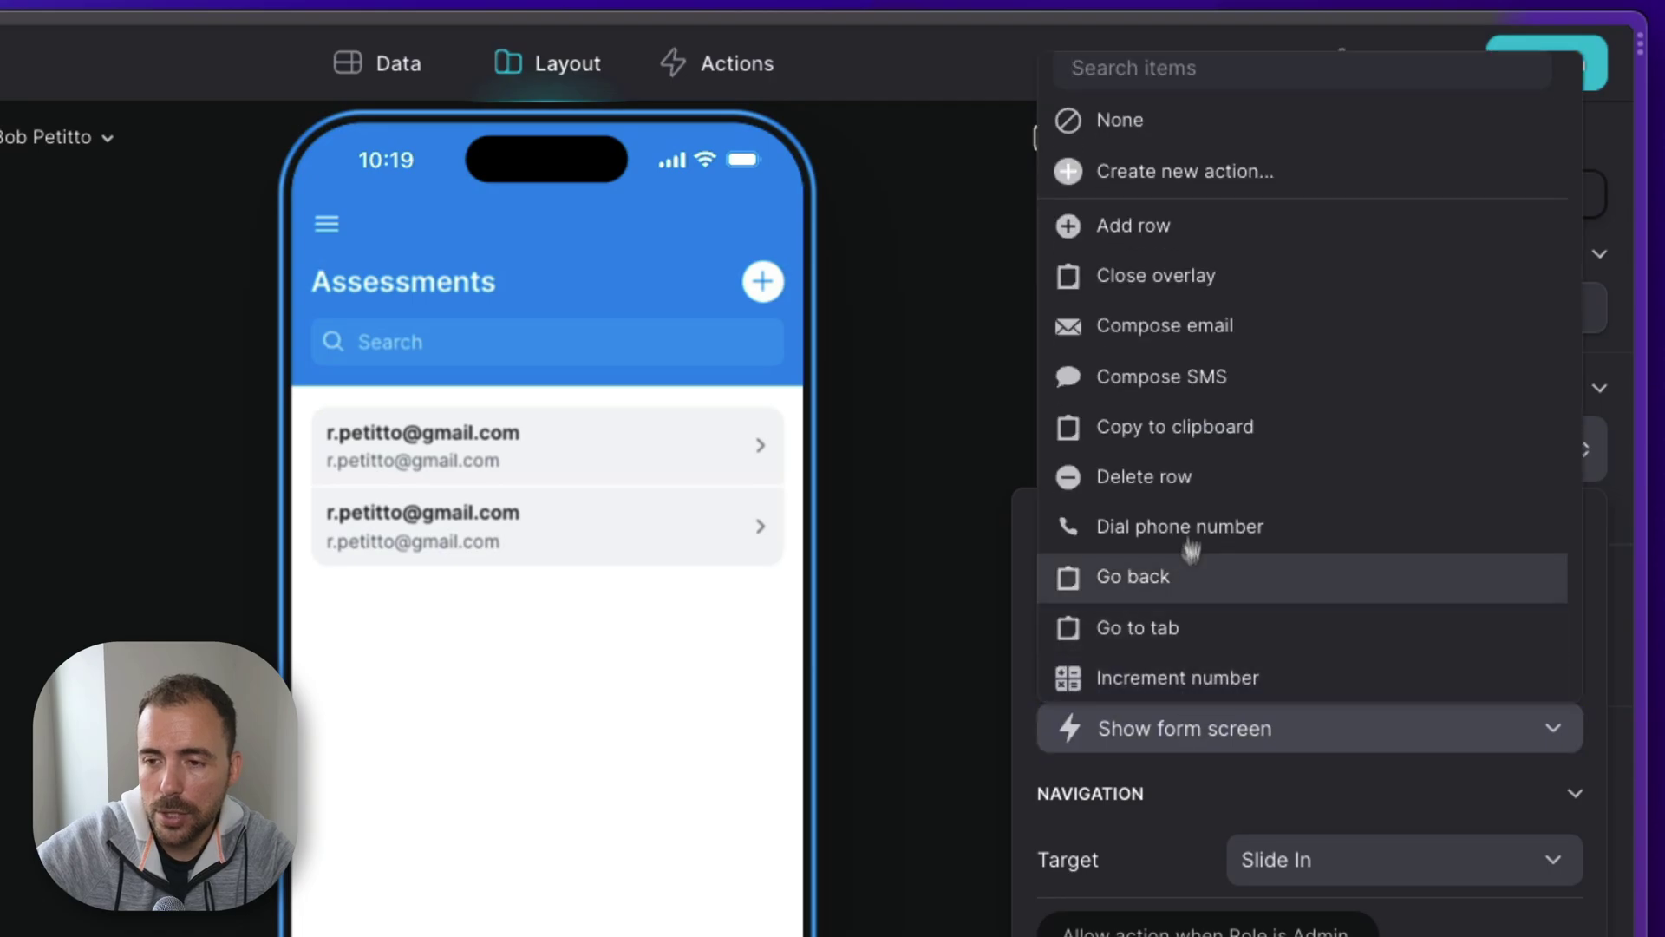
click(1226, 174)
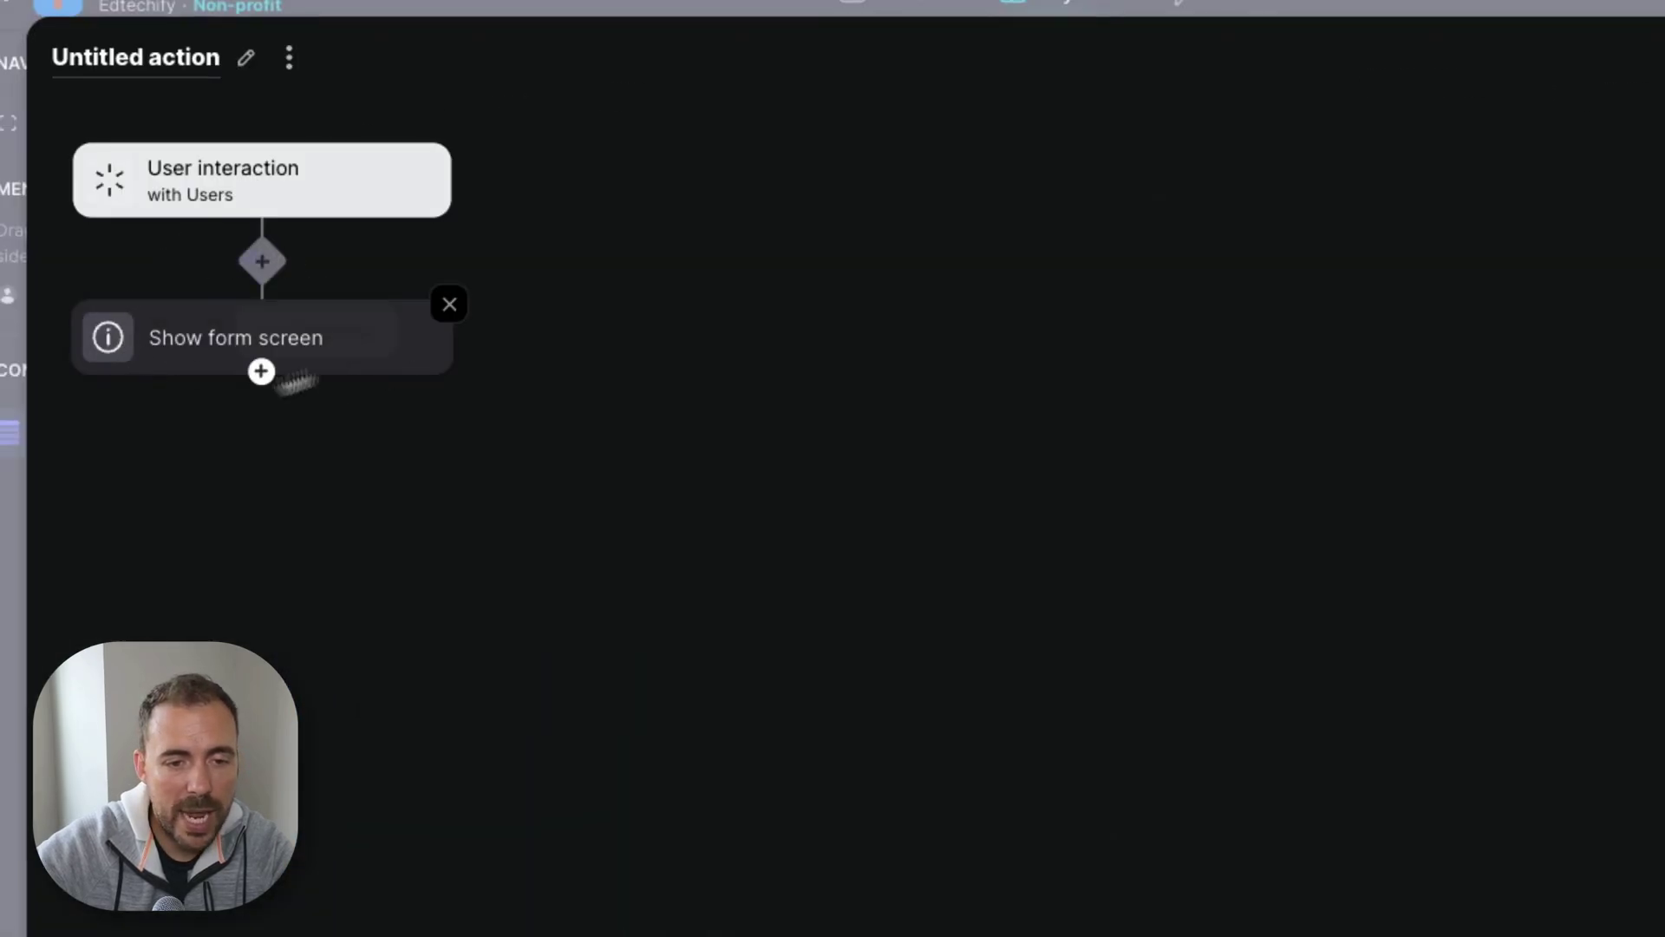
Step: Add a condition before Show form screen so it runs only if filled out today? is empty
click(265, 262)
click(483, 348)
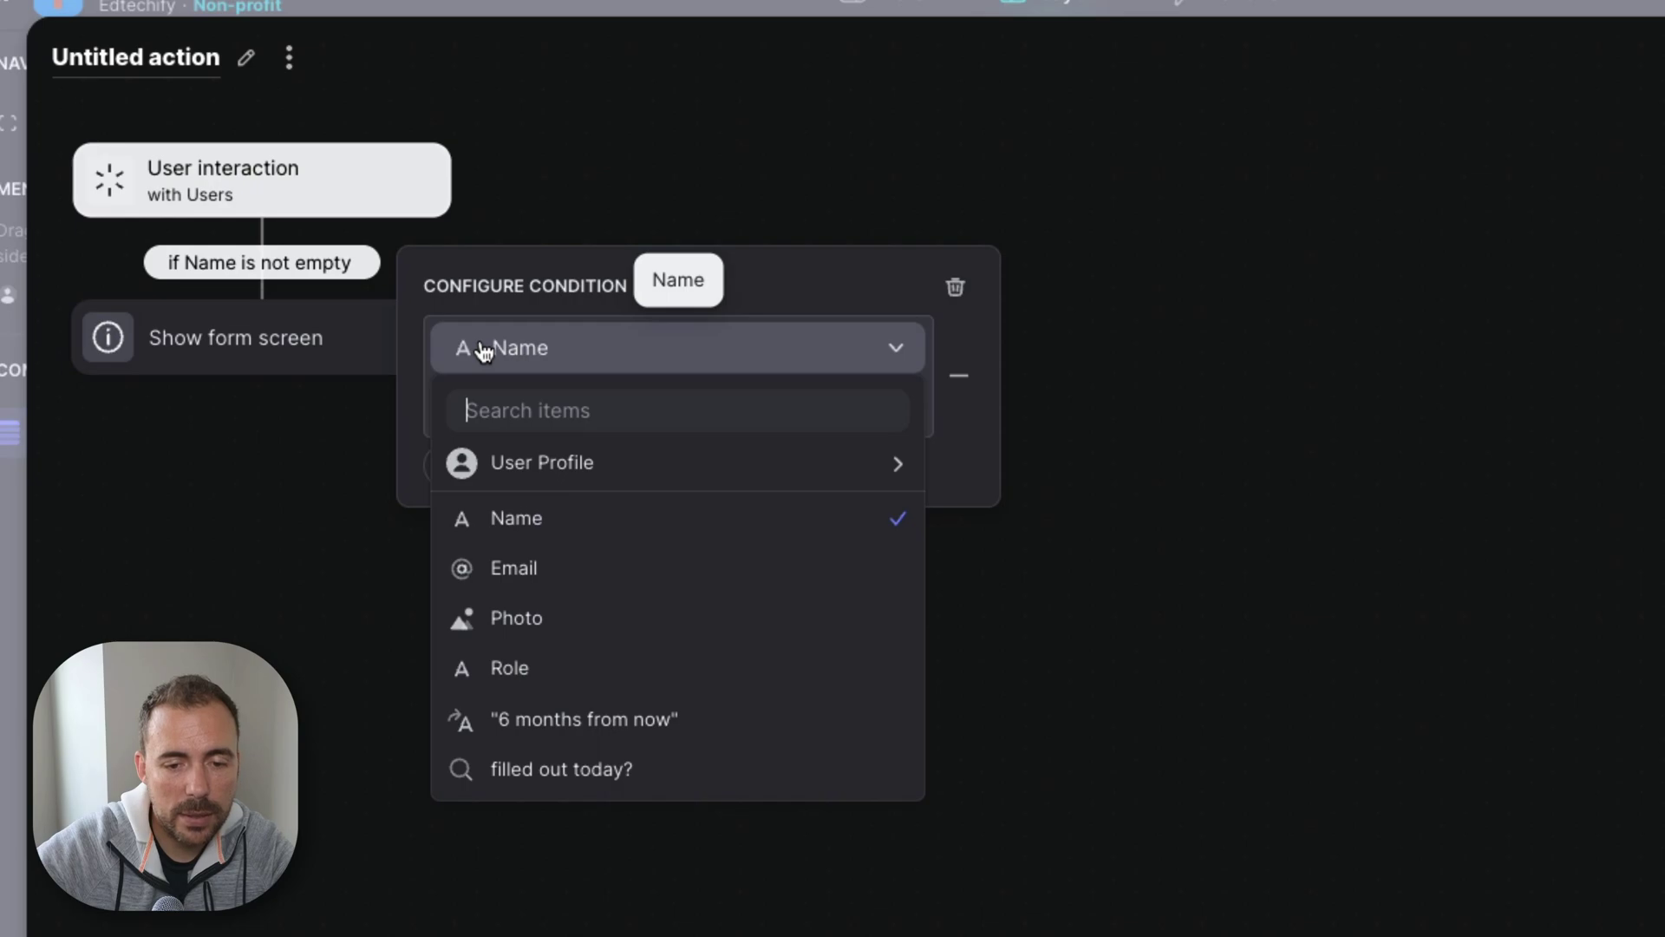
mouse_move(553, 475)
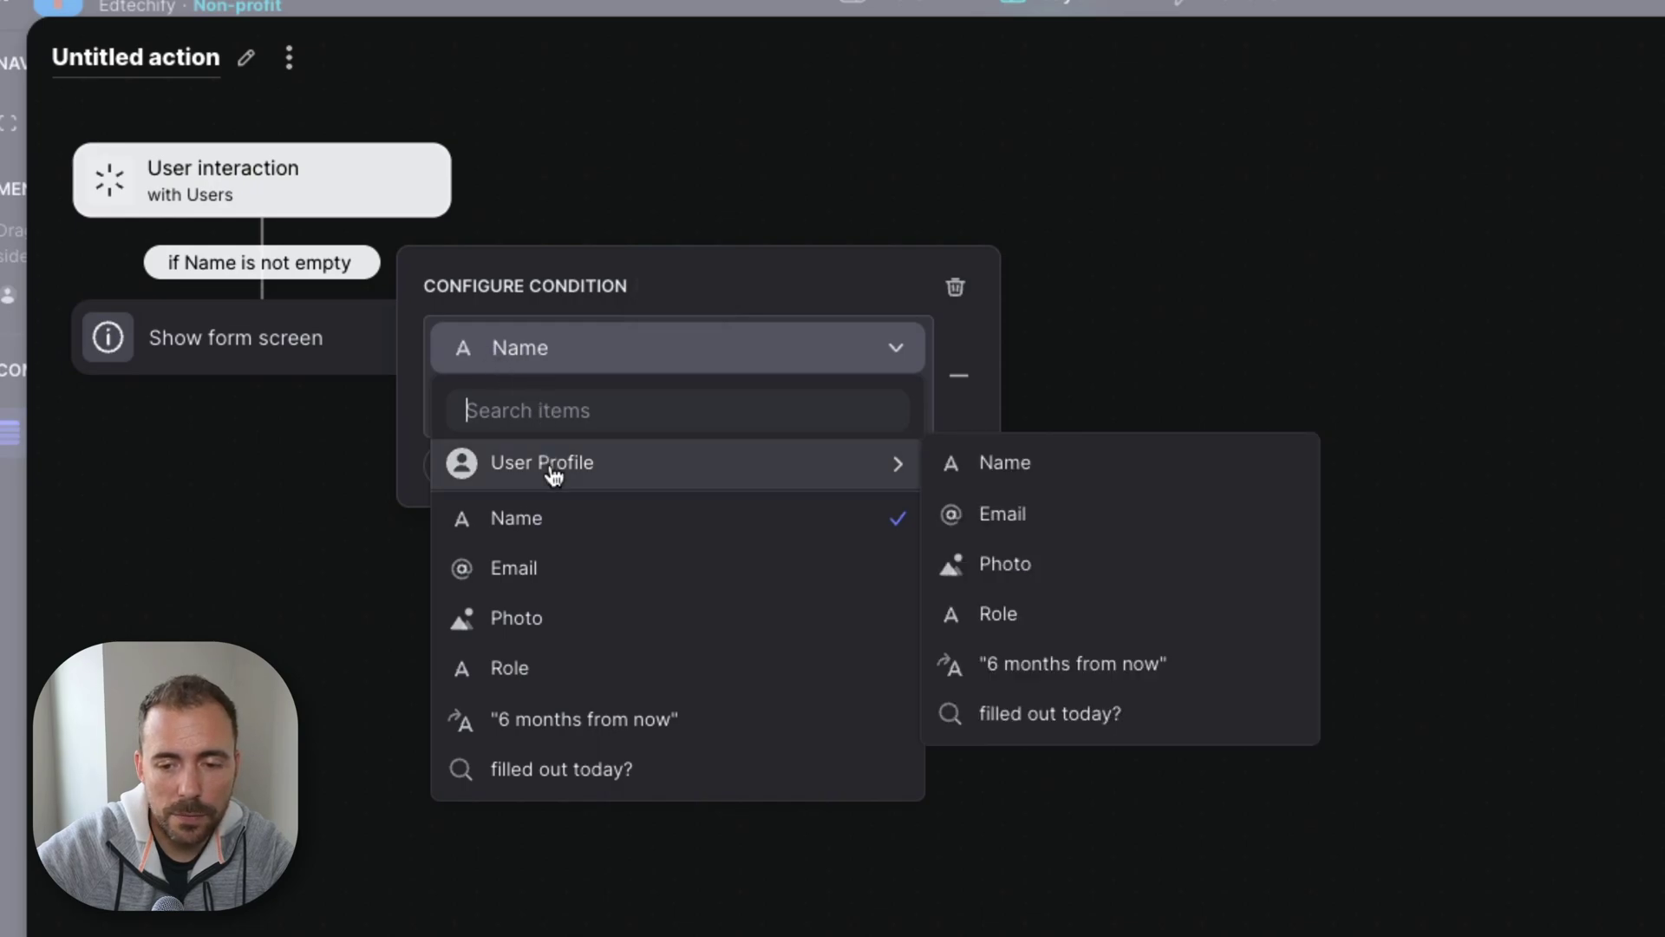
click(593, 772)
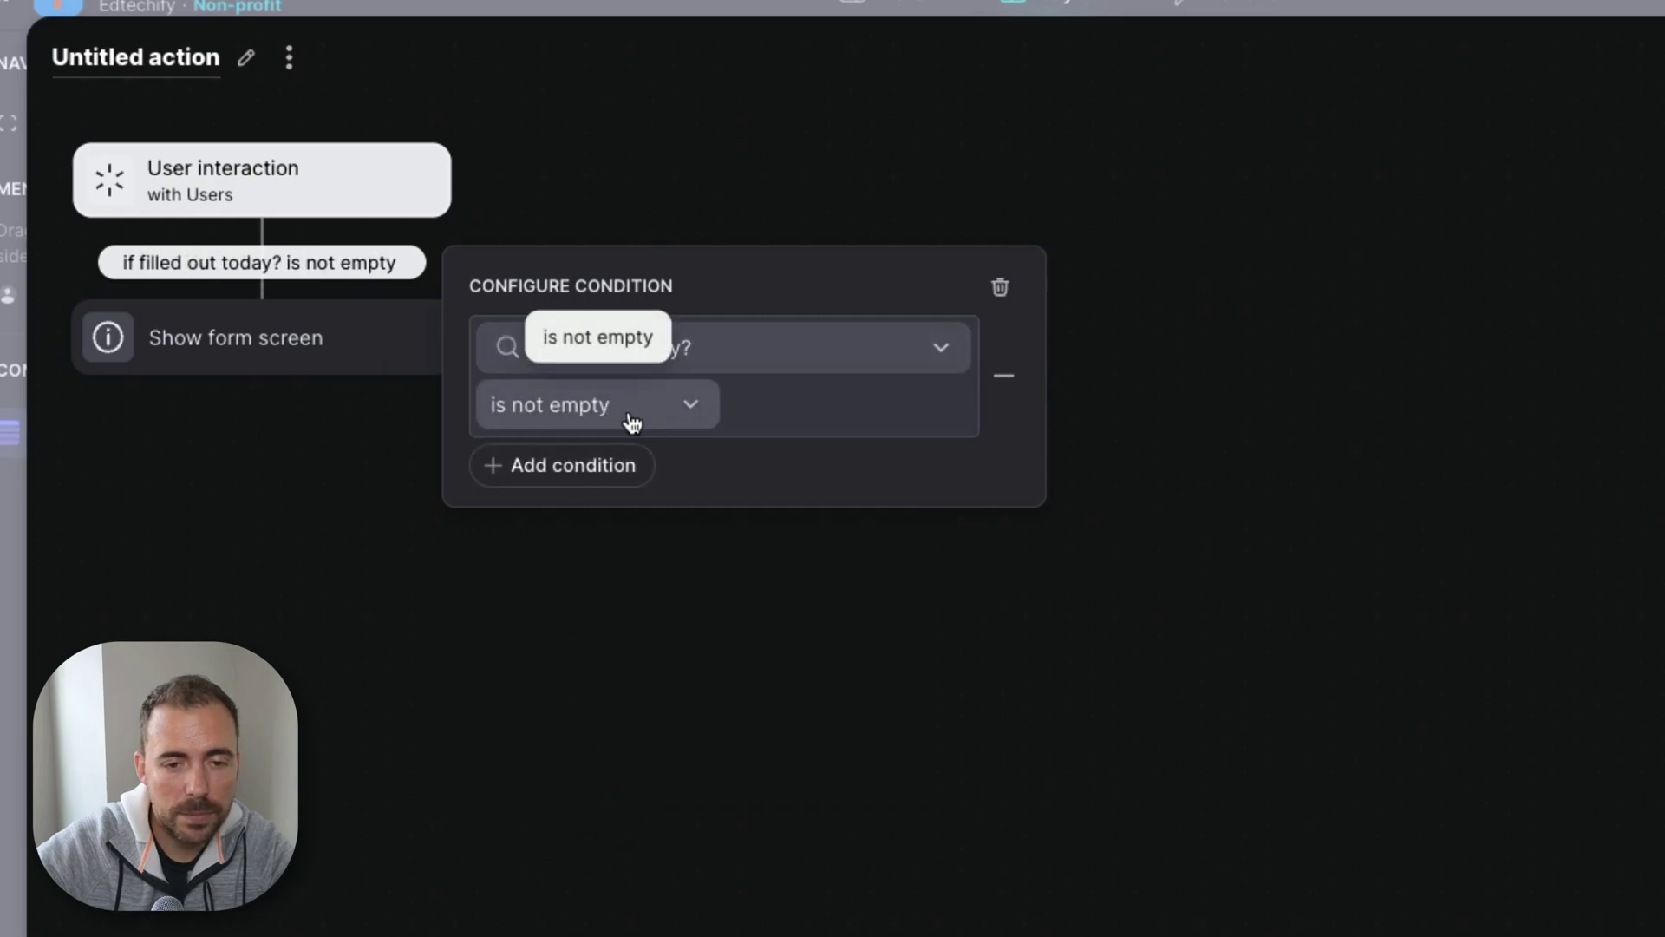
click(616, 422)
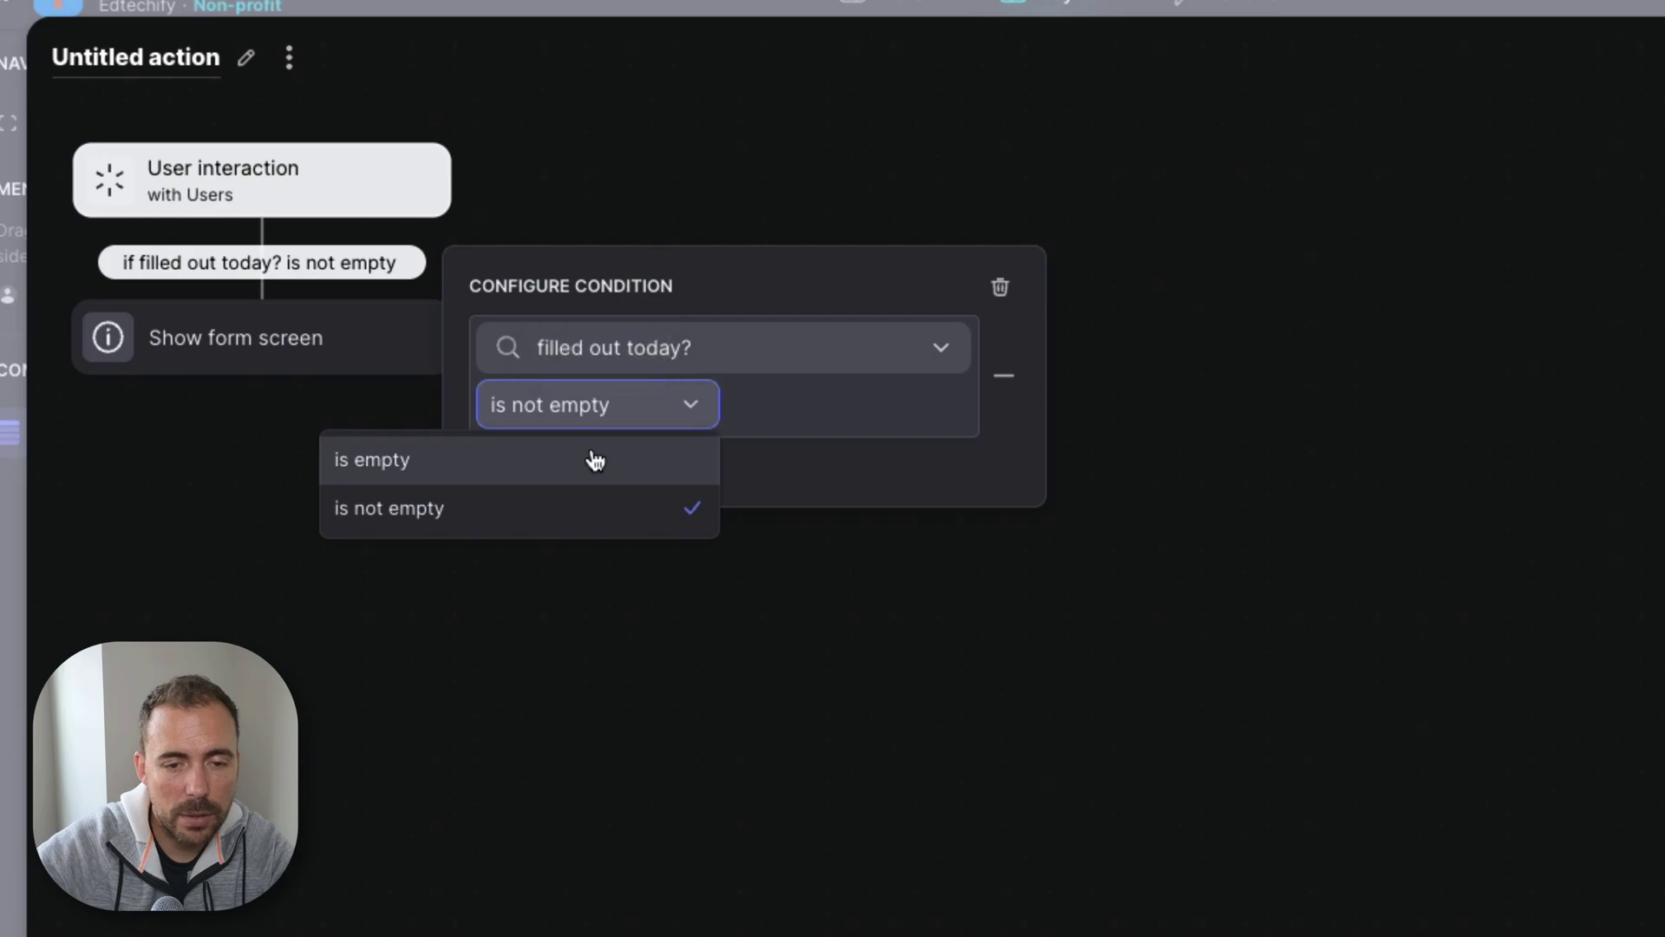
click(595, 457)
click(584, 598)
Step: Add an else branch to the action with a Show notification step, keep its Success icon, and leave the action editor
mouse_move(260, 274)
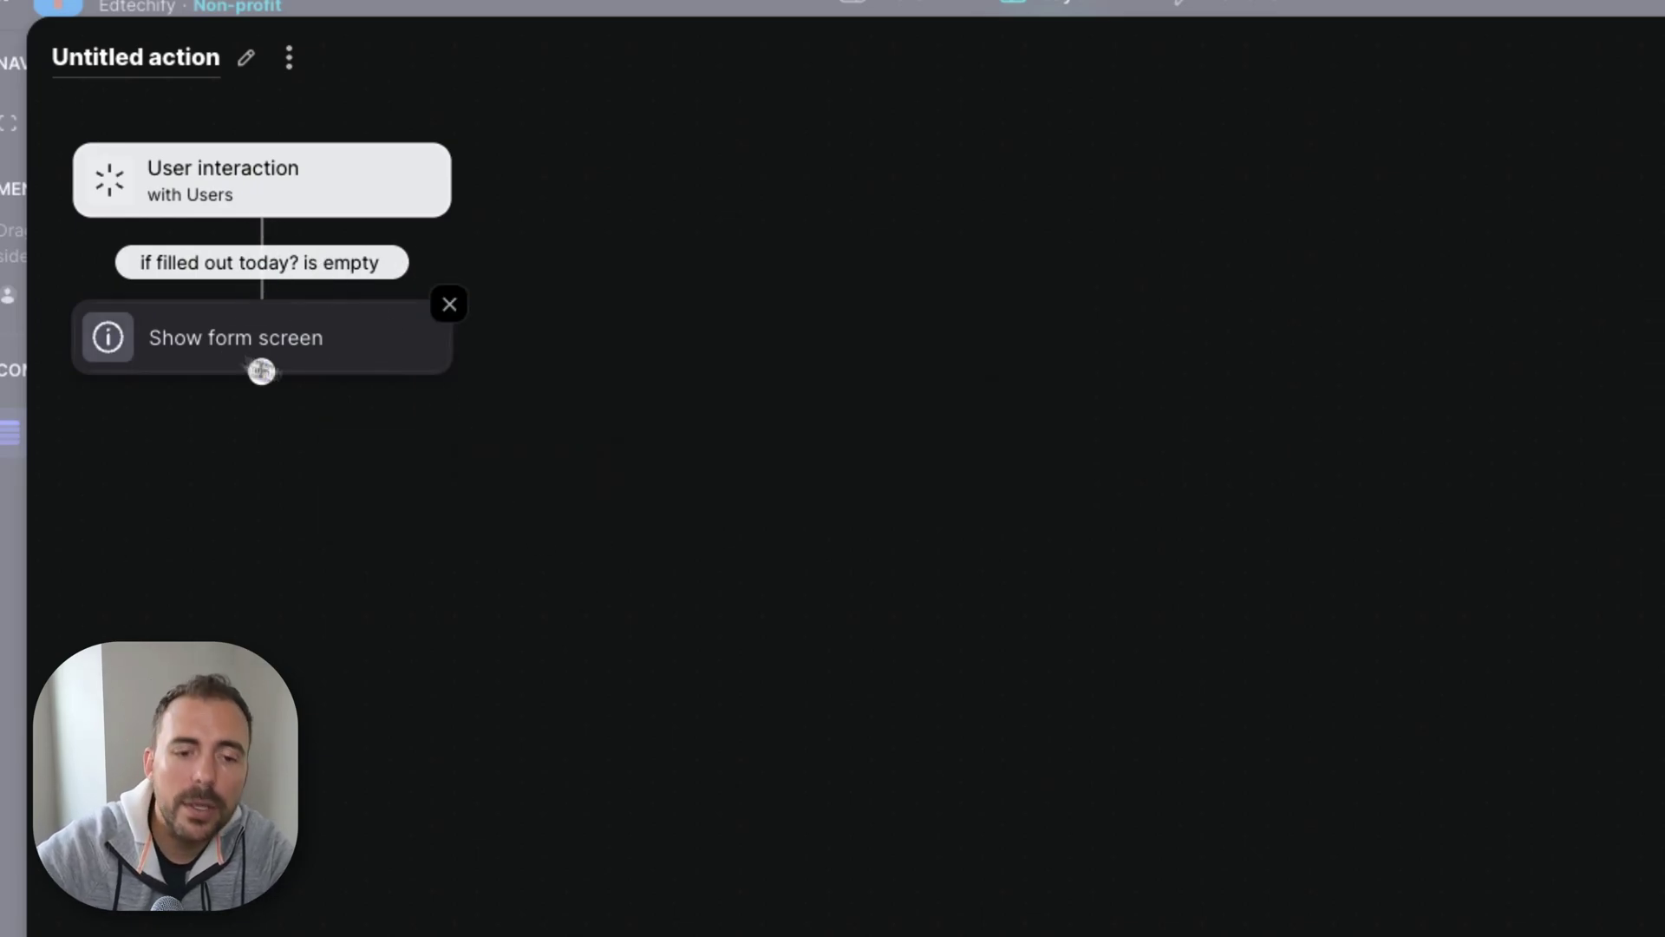
click(408, 261)
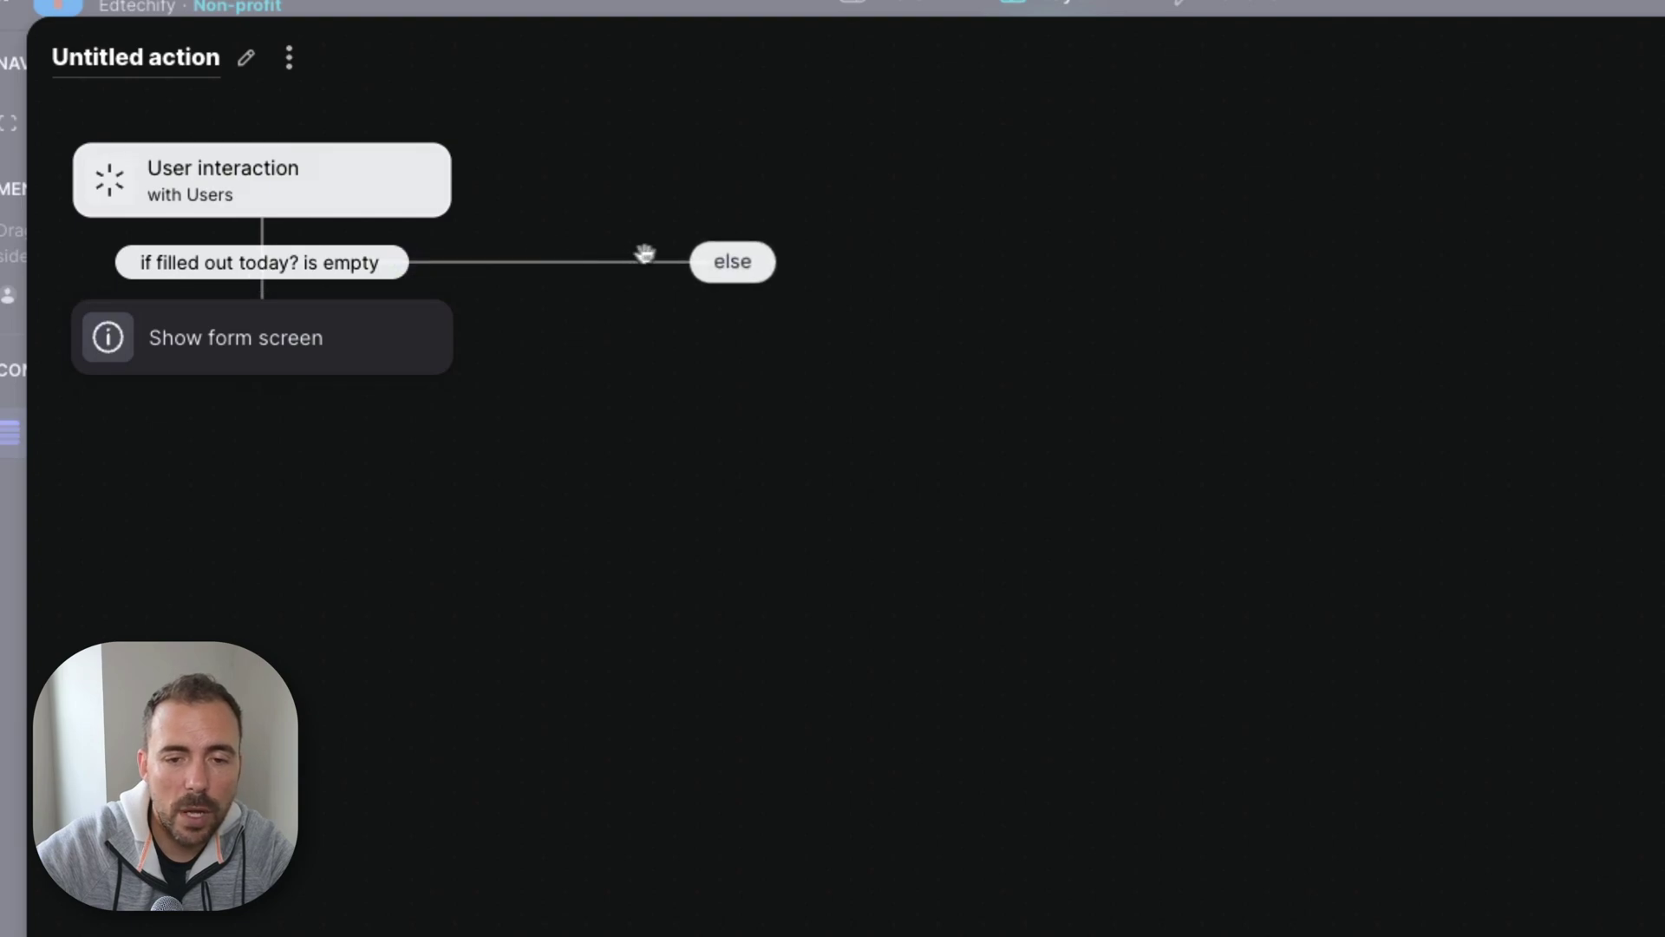
click(732, 270)
text(not)
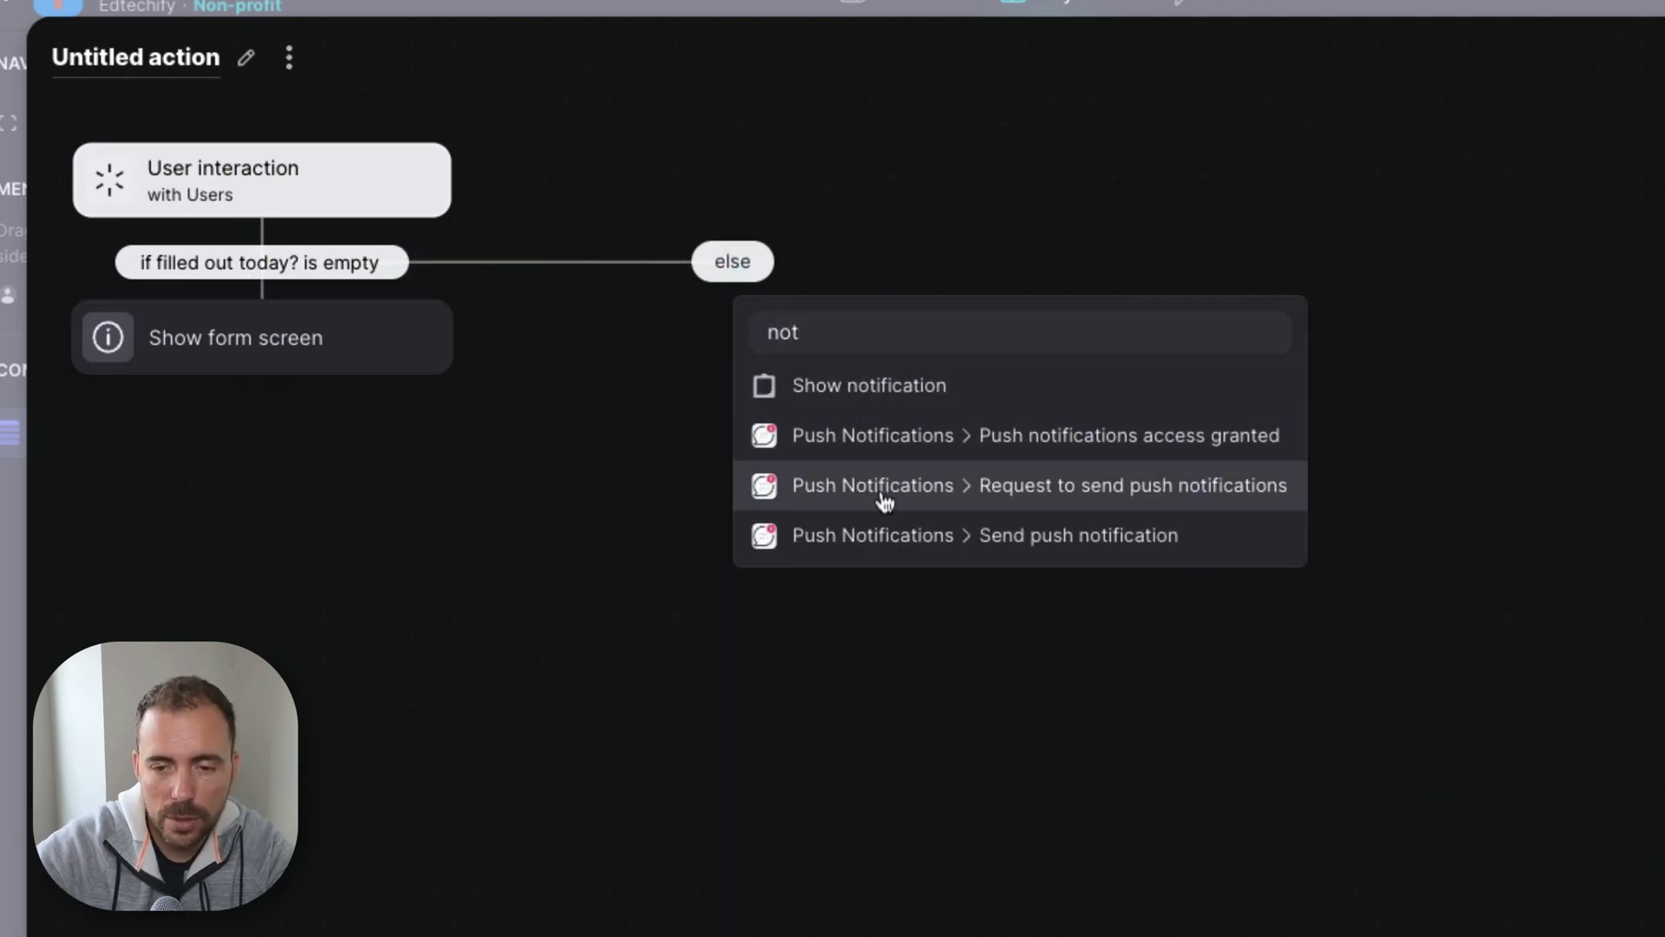
click(909, 384)
click(850, 364)
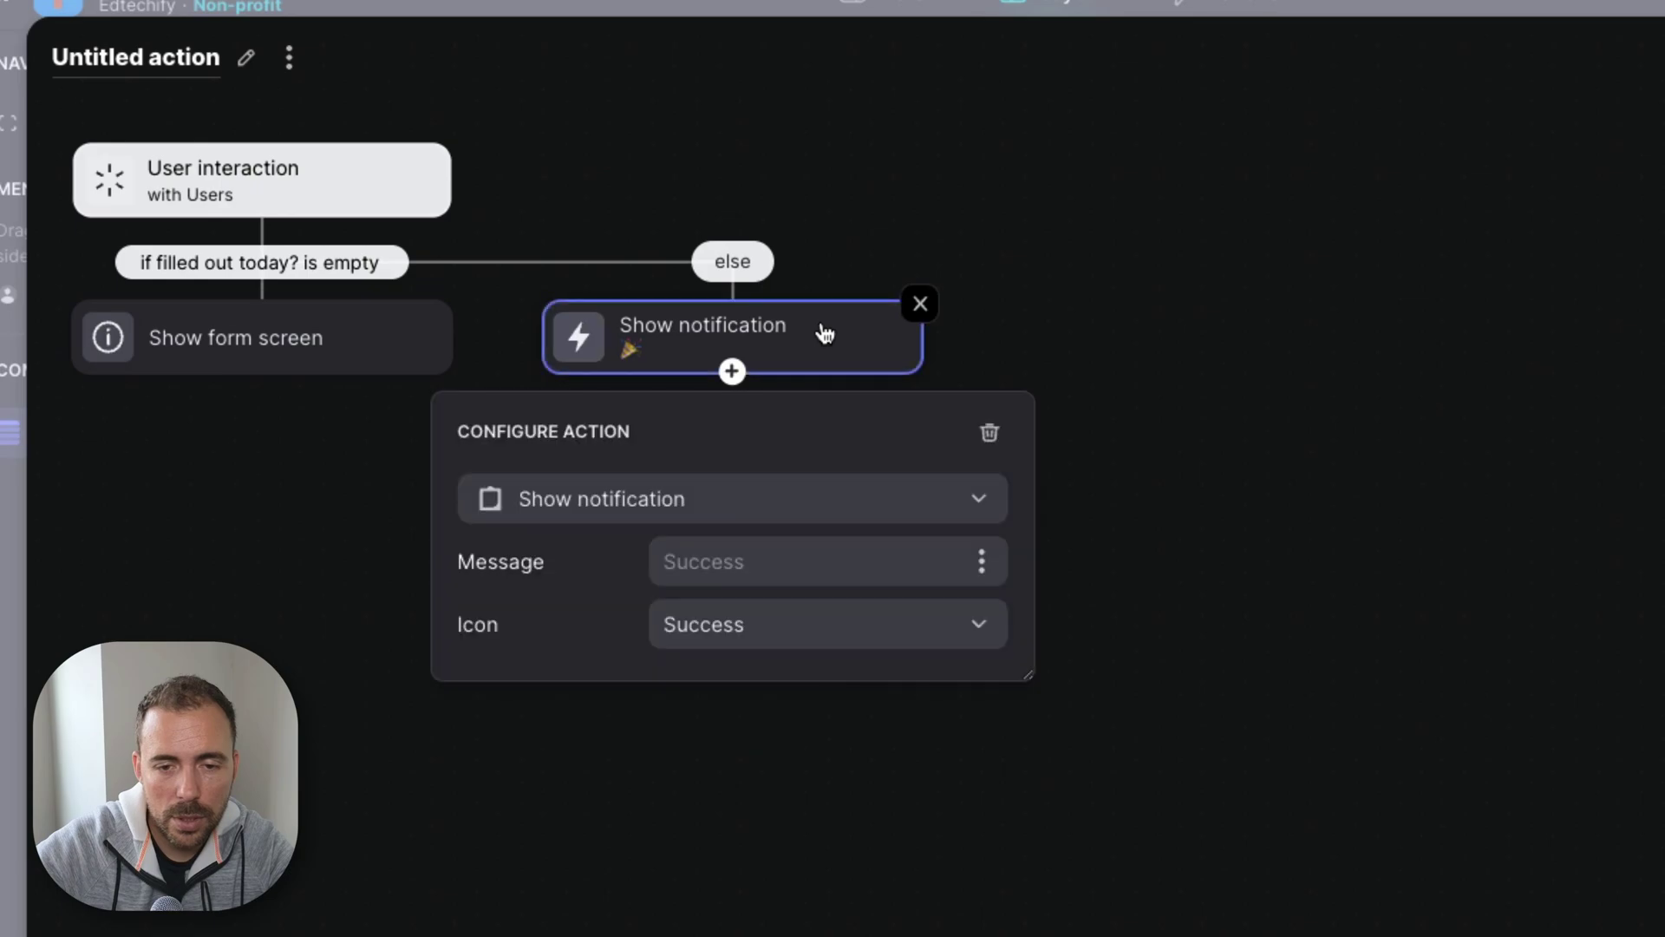
click(882, 635)
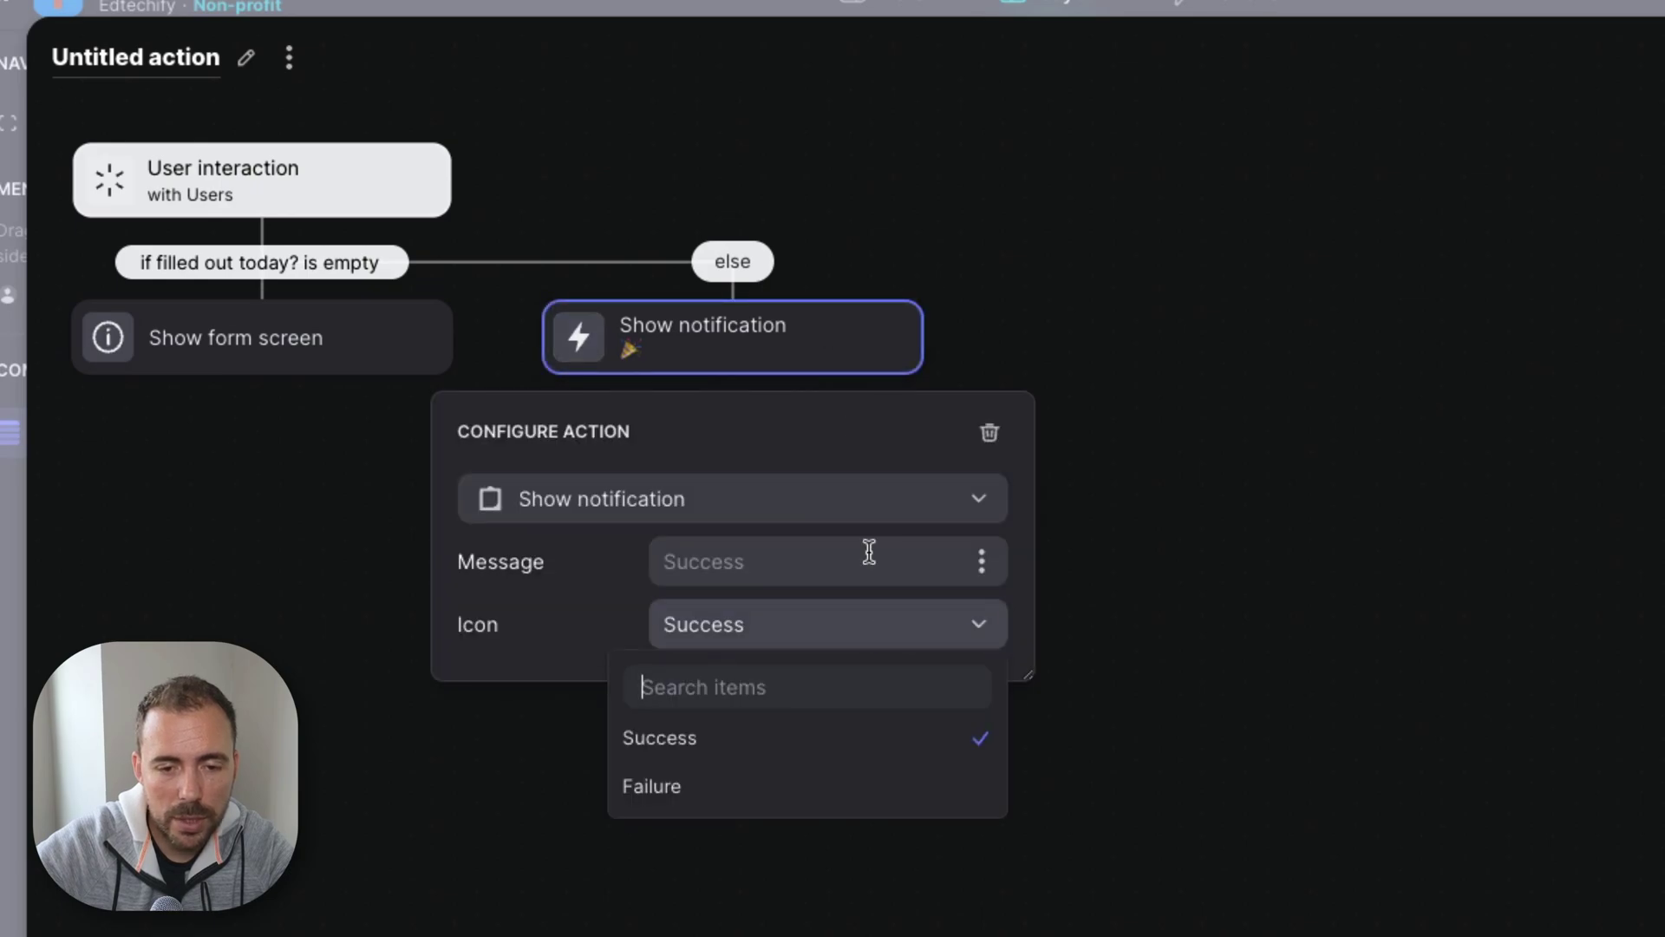
click(937, 638)
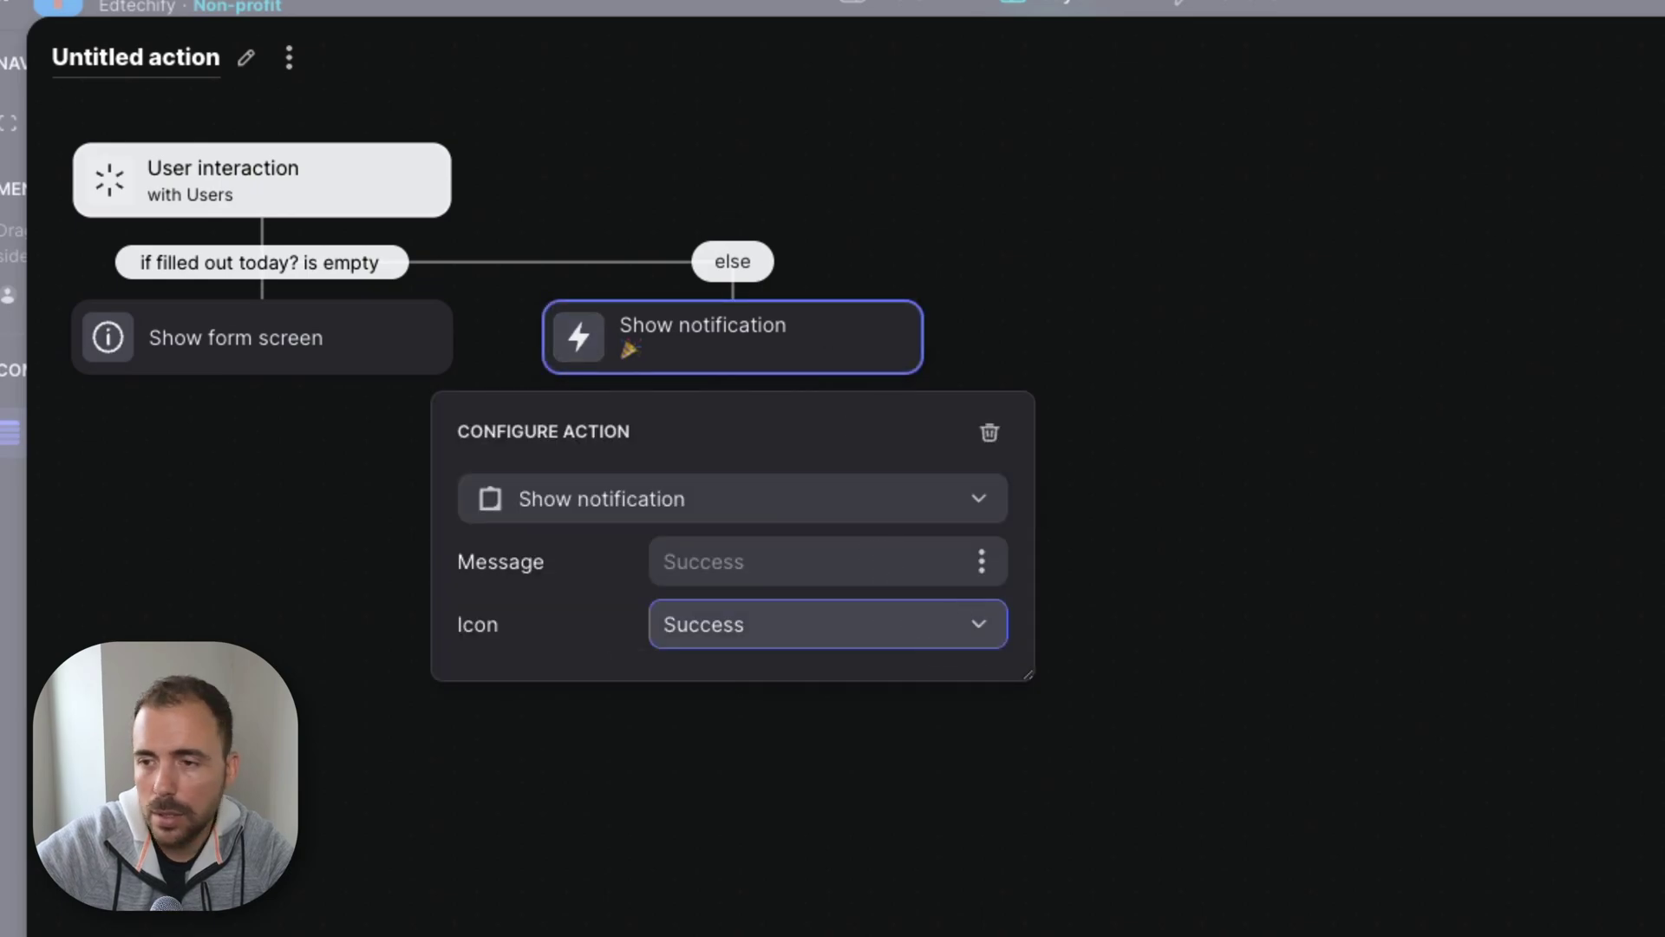
key(Escape)
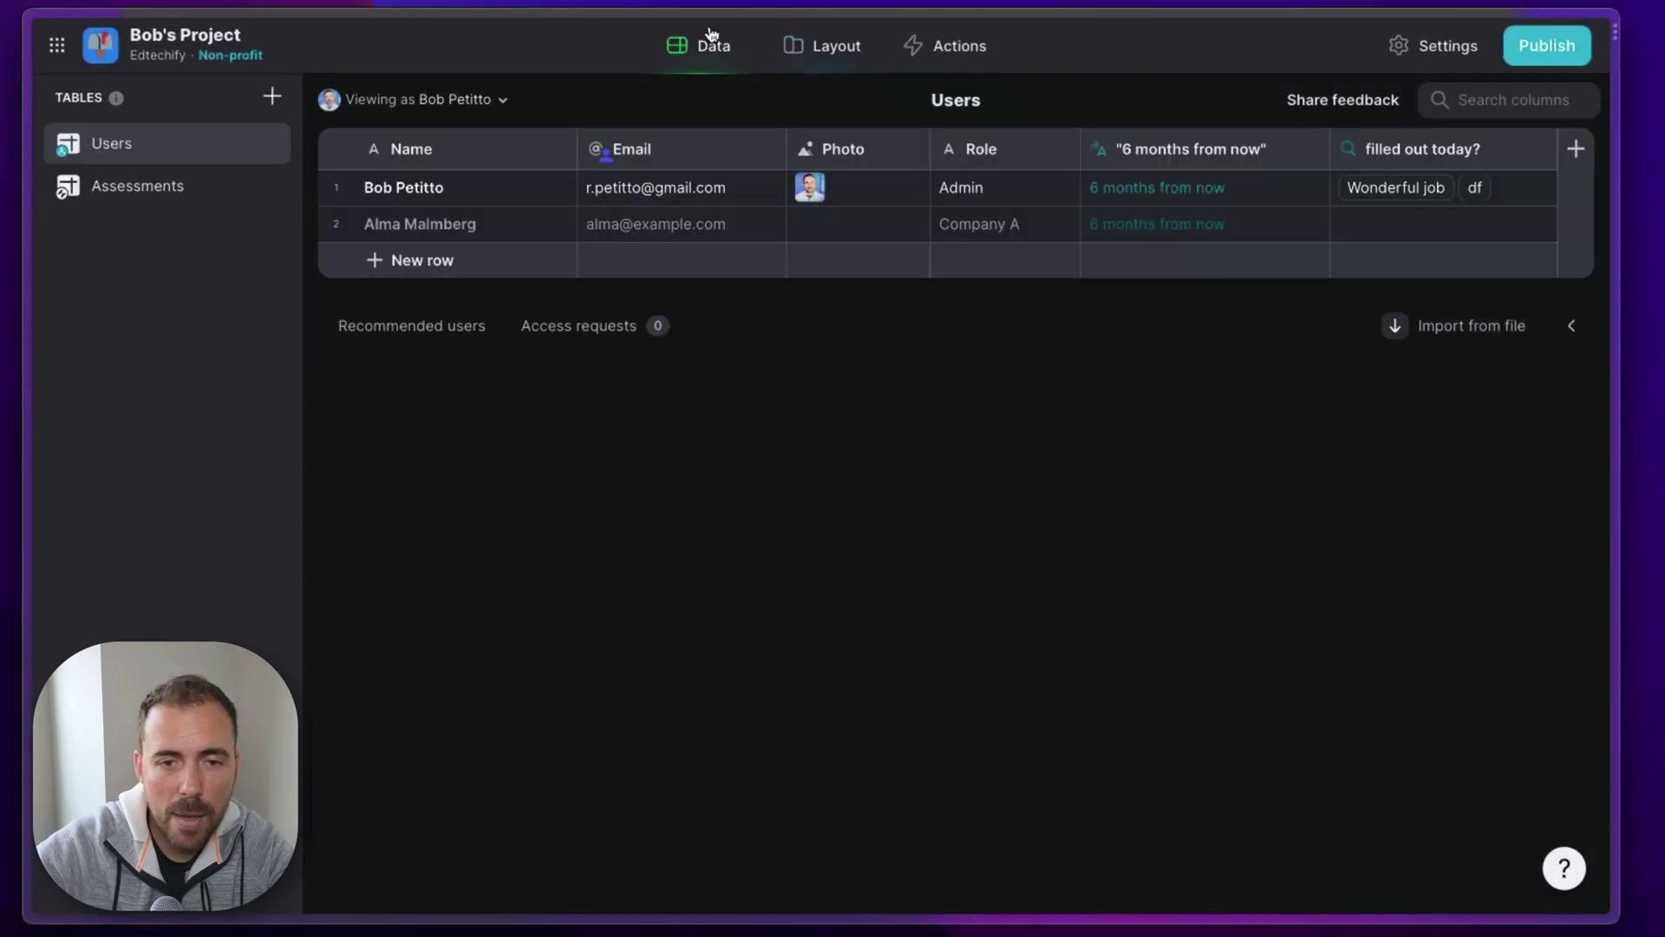
Step: Add a Single Value column named sing to the Users table
click(1576, 149)
text(sing)
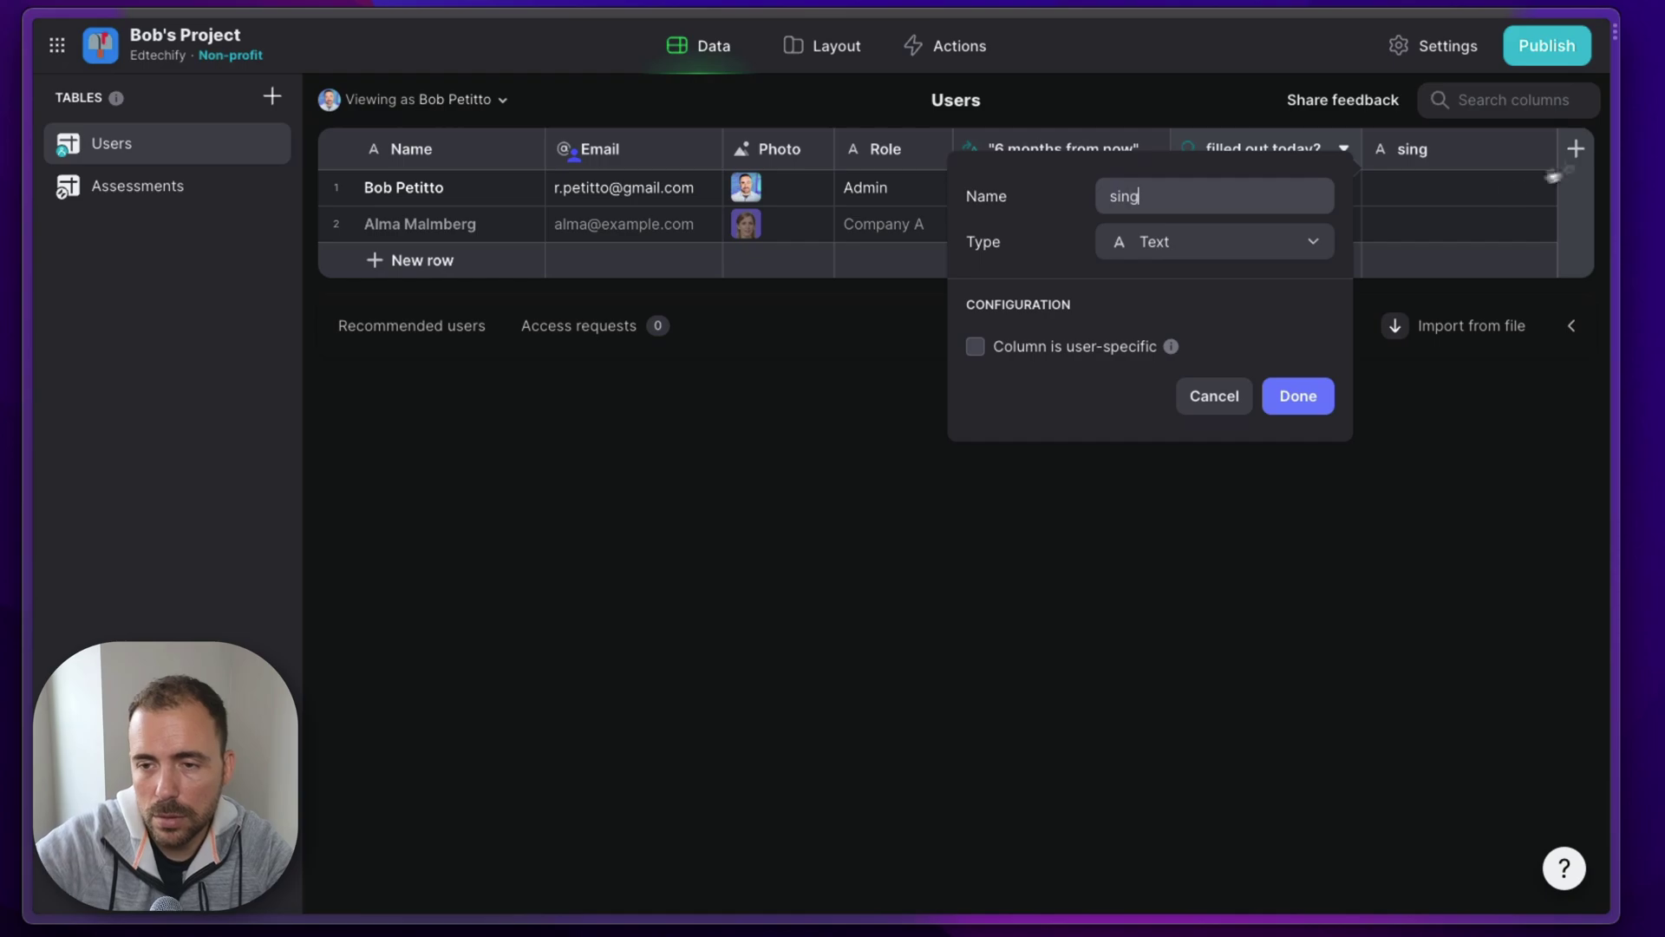
click(1242, 253)
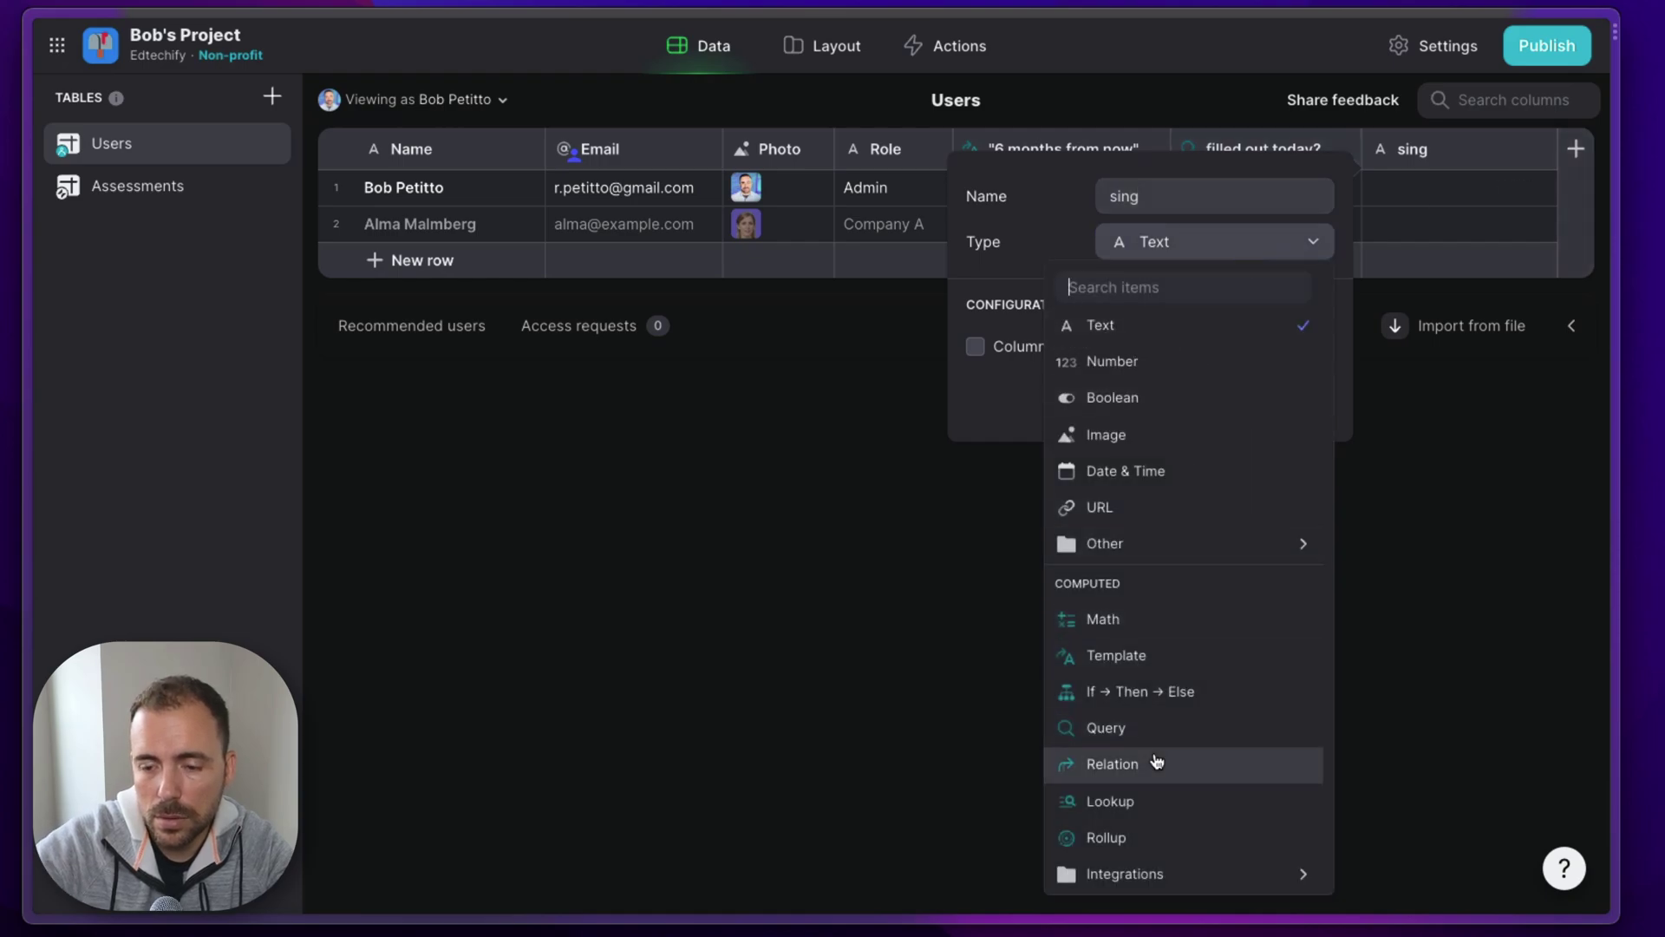
text(sing)
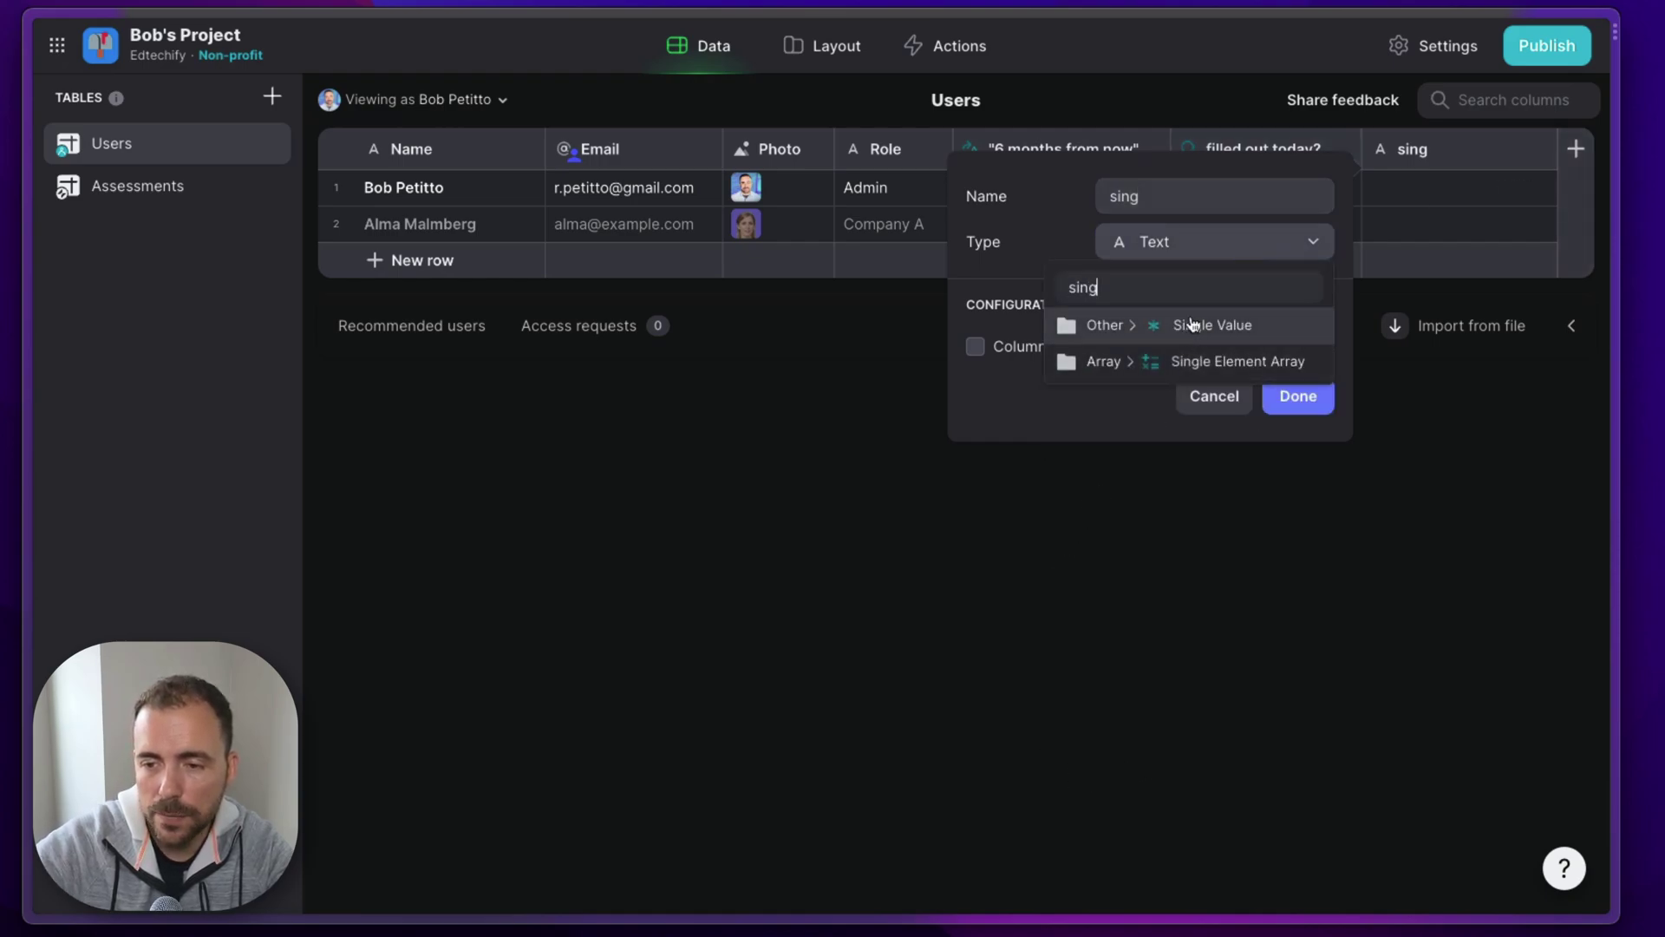
click(1192, 326)
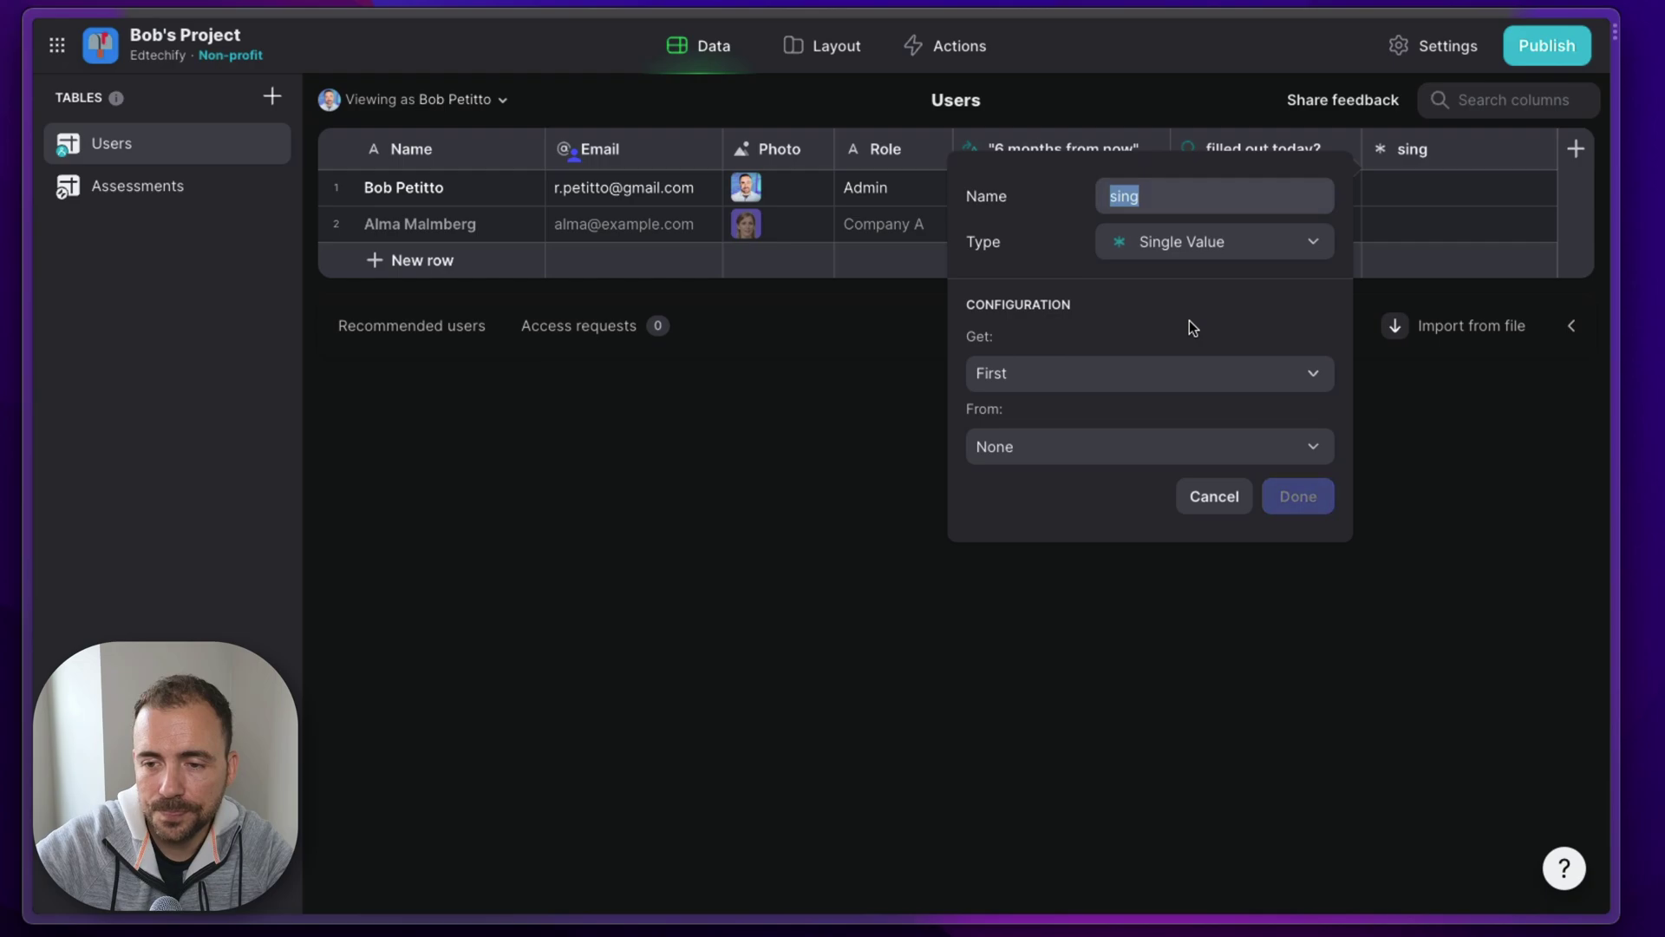
Step: Set the sing column to get the first display value from the filled out today? query, and save it
click(1192, 453)
mouse_move(1164, 523)
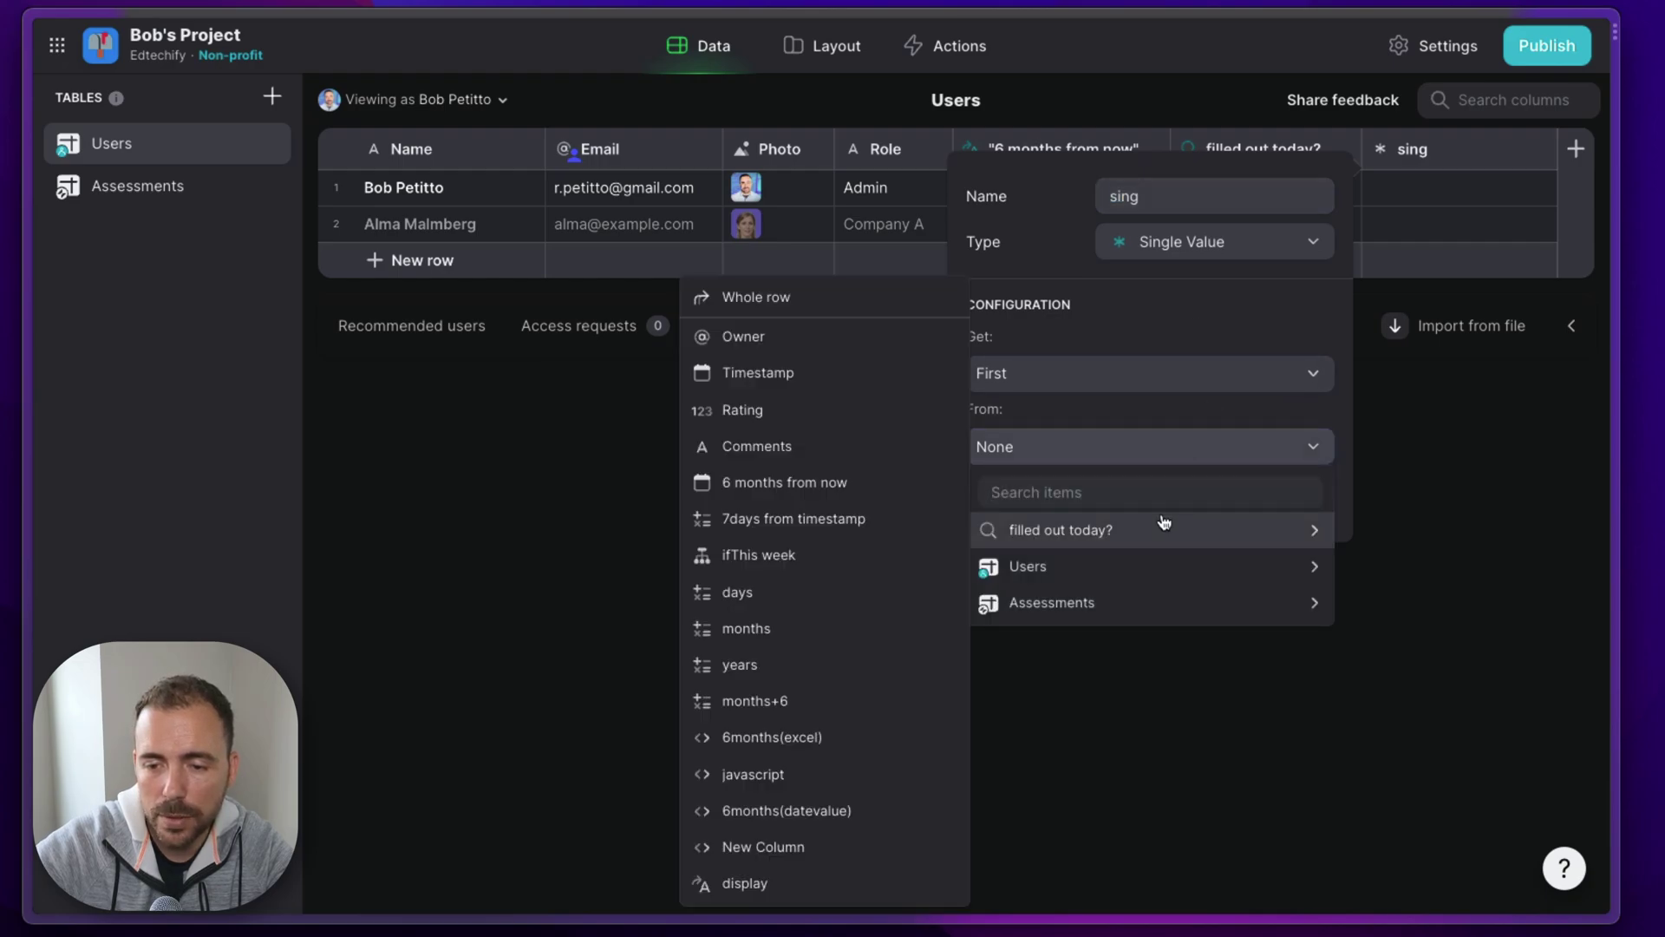
click(785, 883)
click(1300, 498)
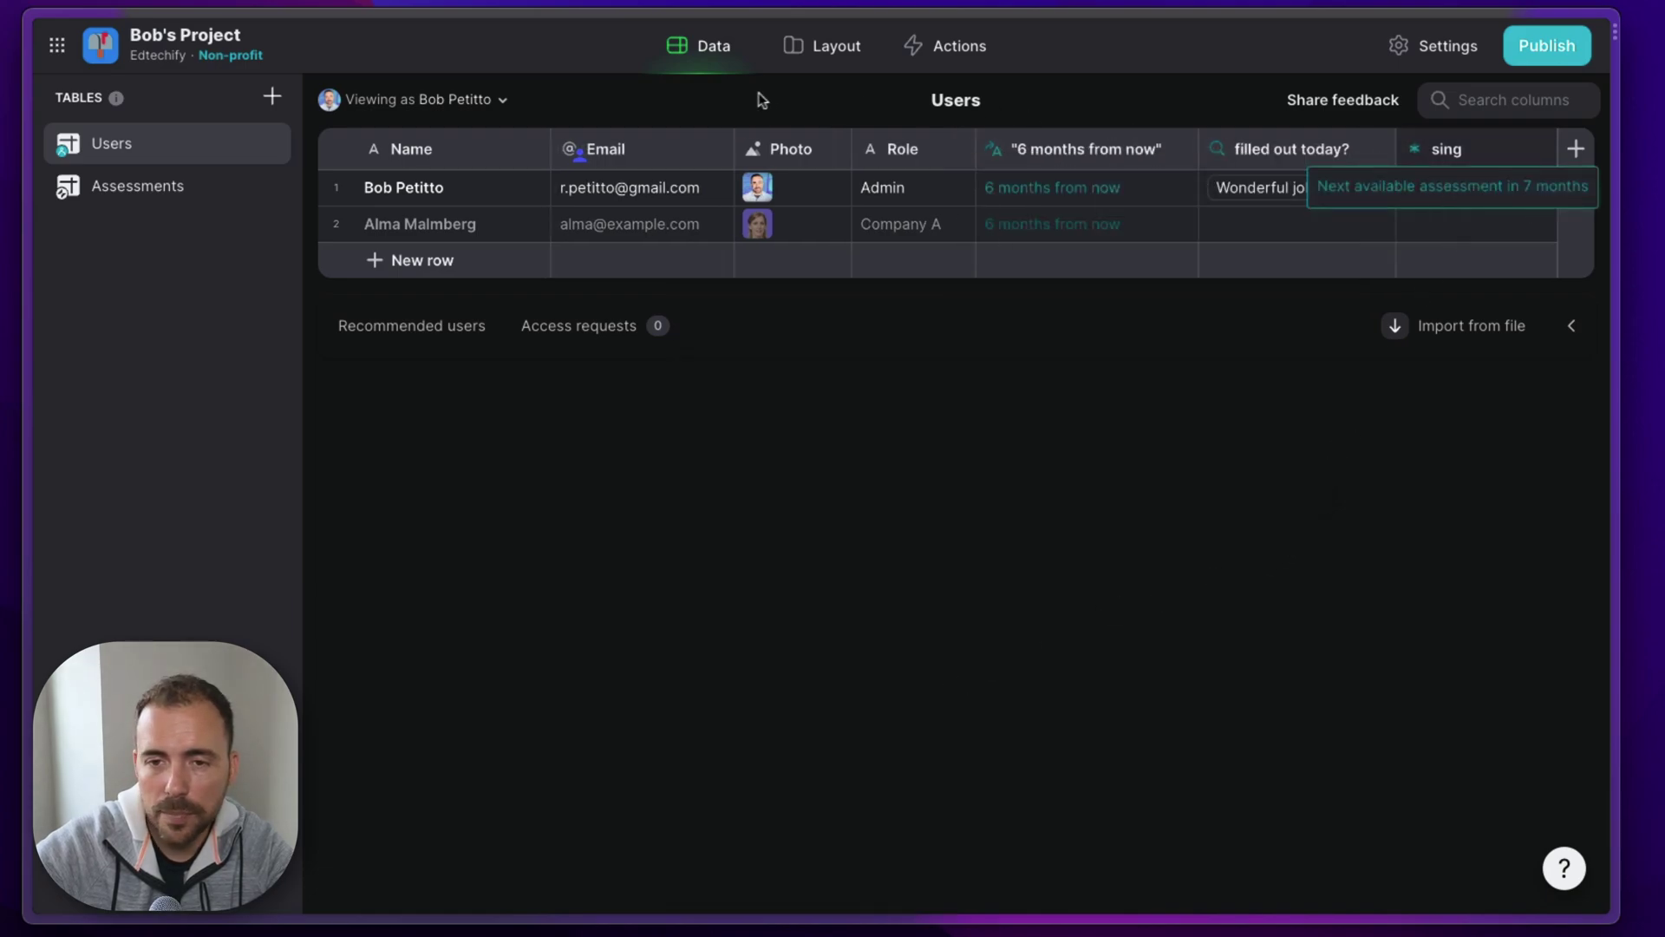
Step: Reopen the collection's custom title bar action and use the sing column as the notification's message
click(838, 58)
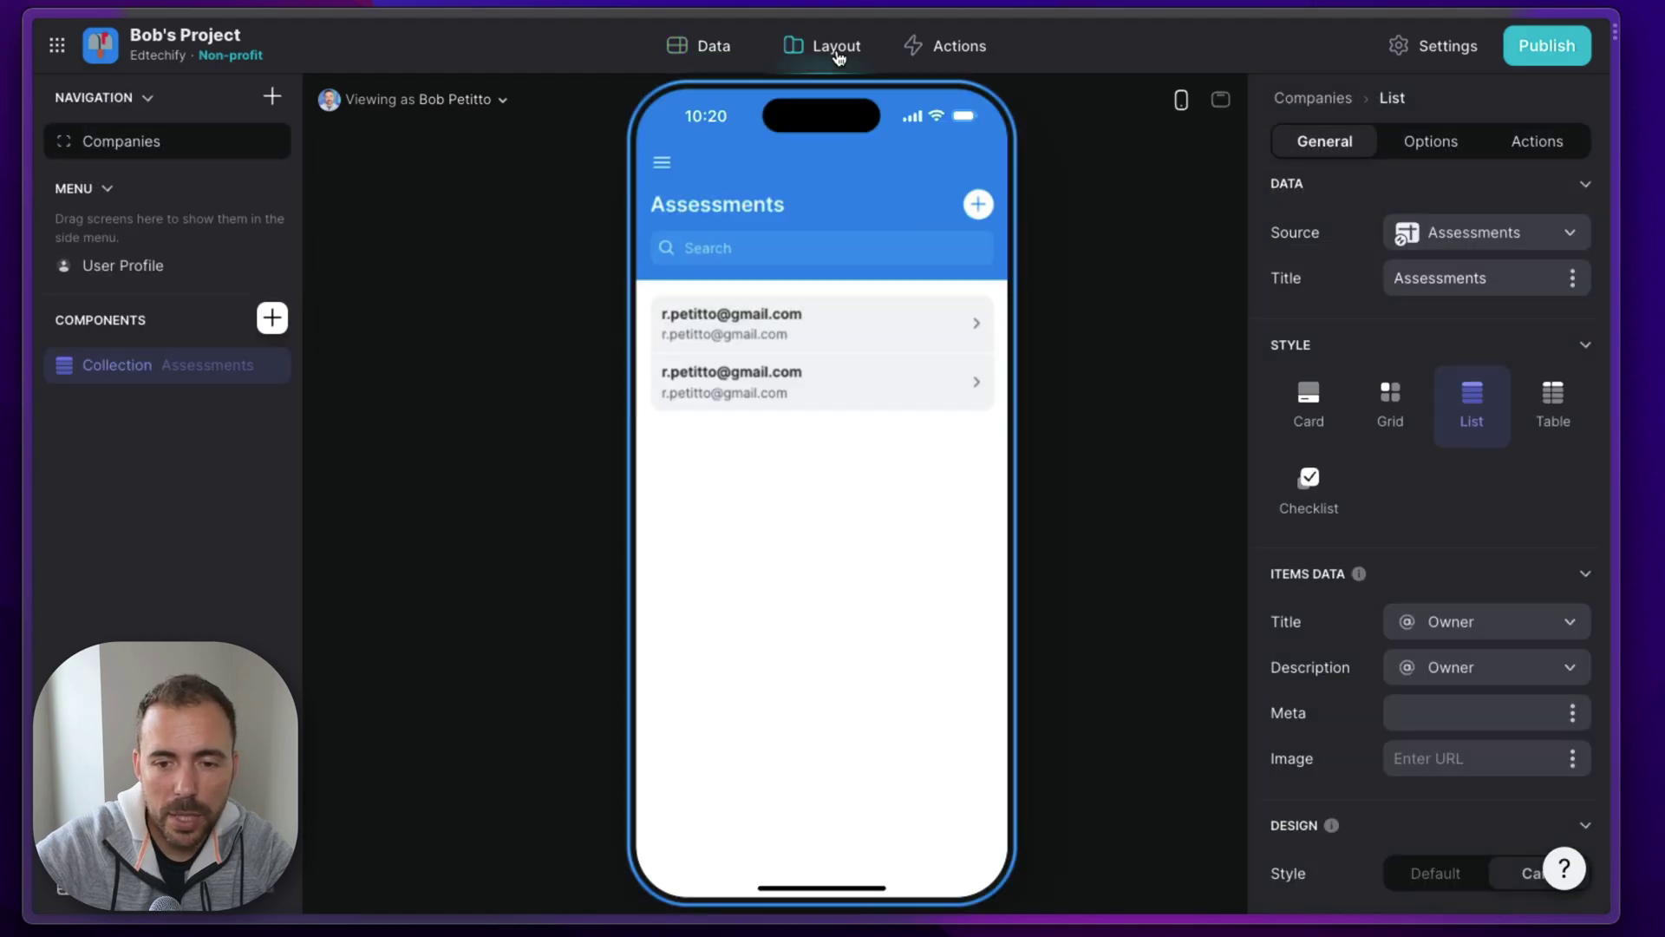
click(1536, 140)
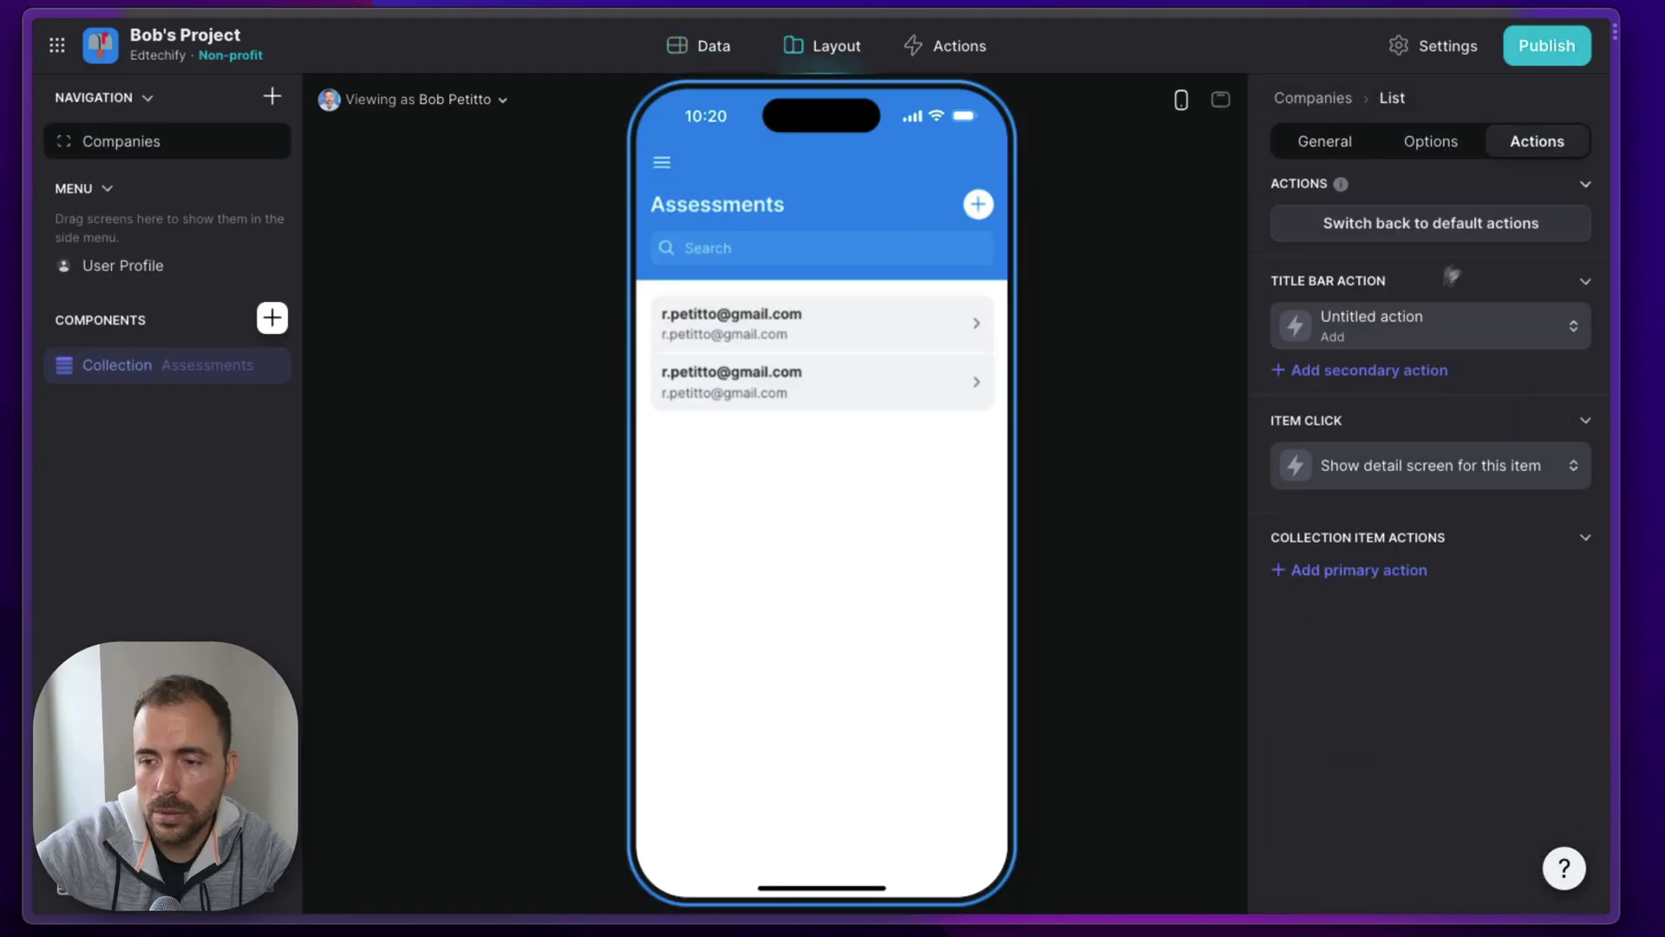
click(1428, 326)
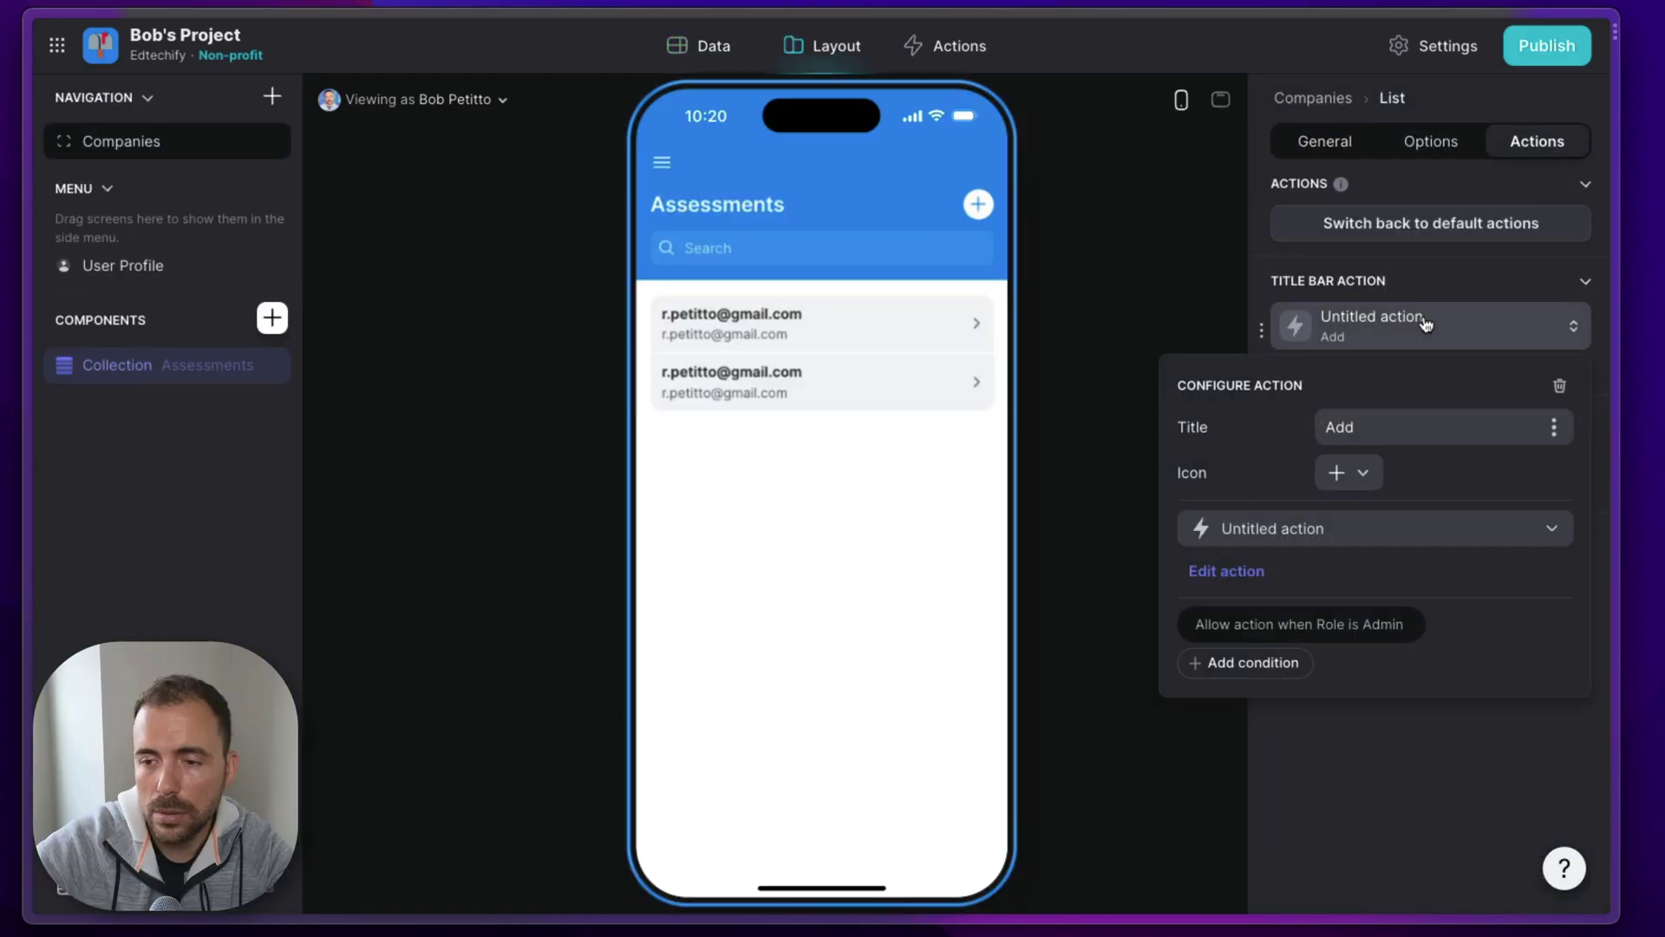
click(1228, 572)
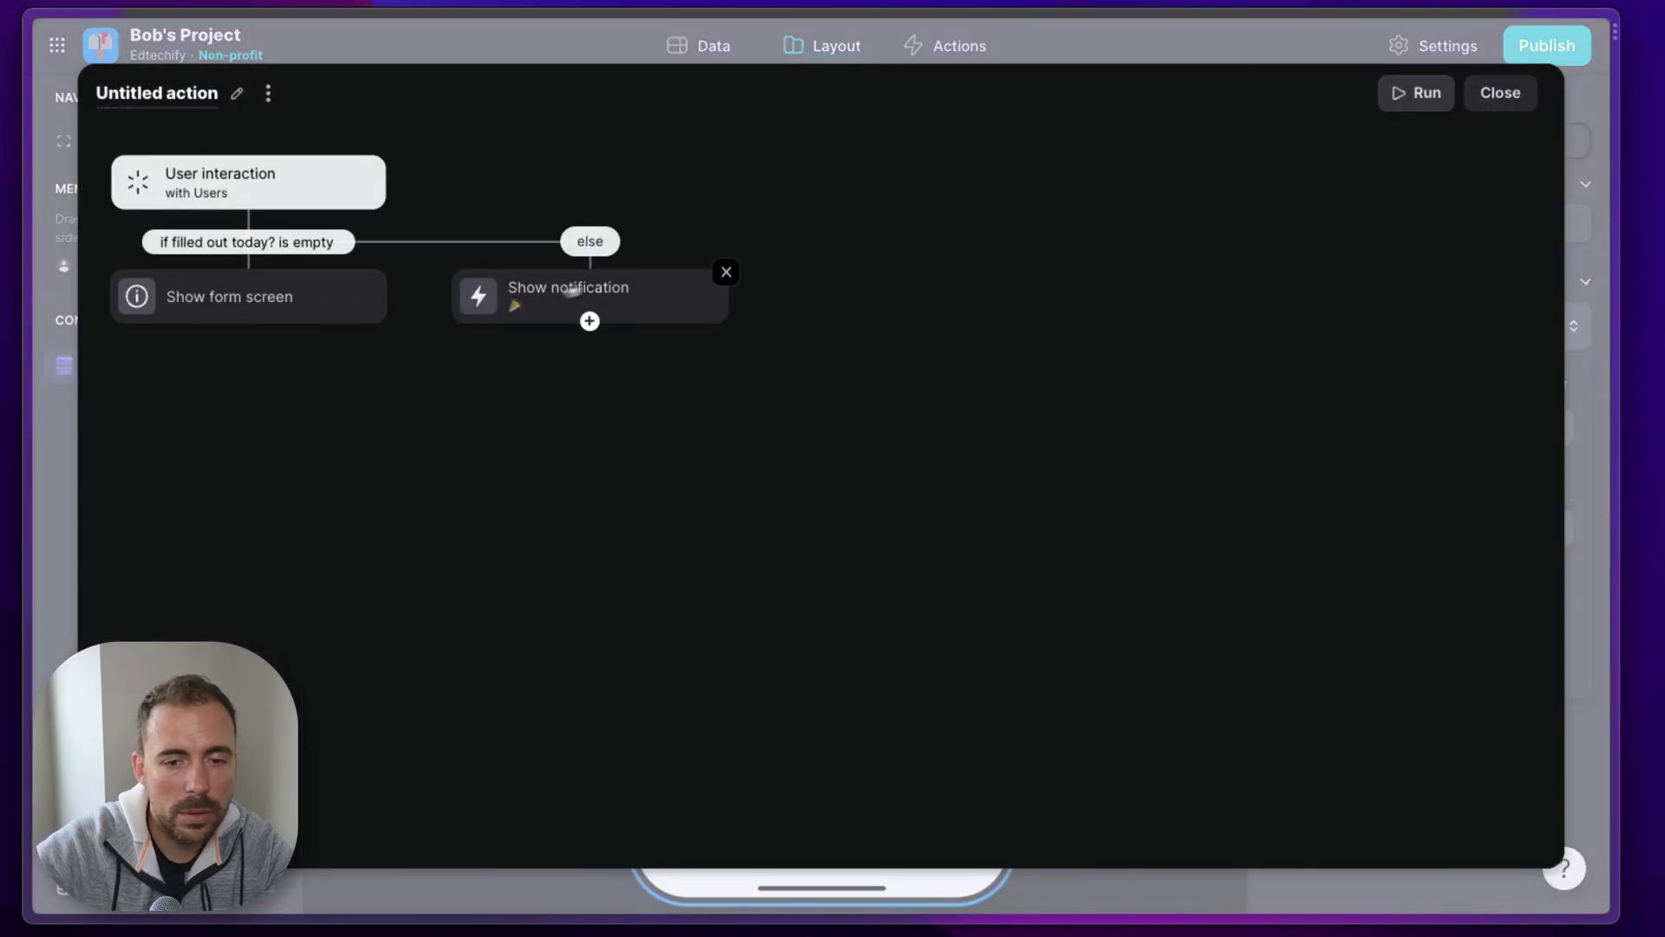
click(587, 289)
click(772, 459)
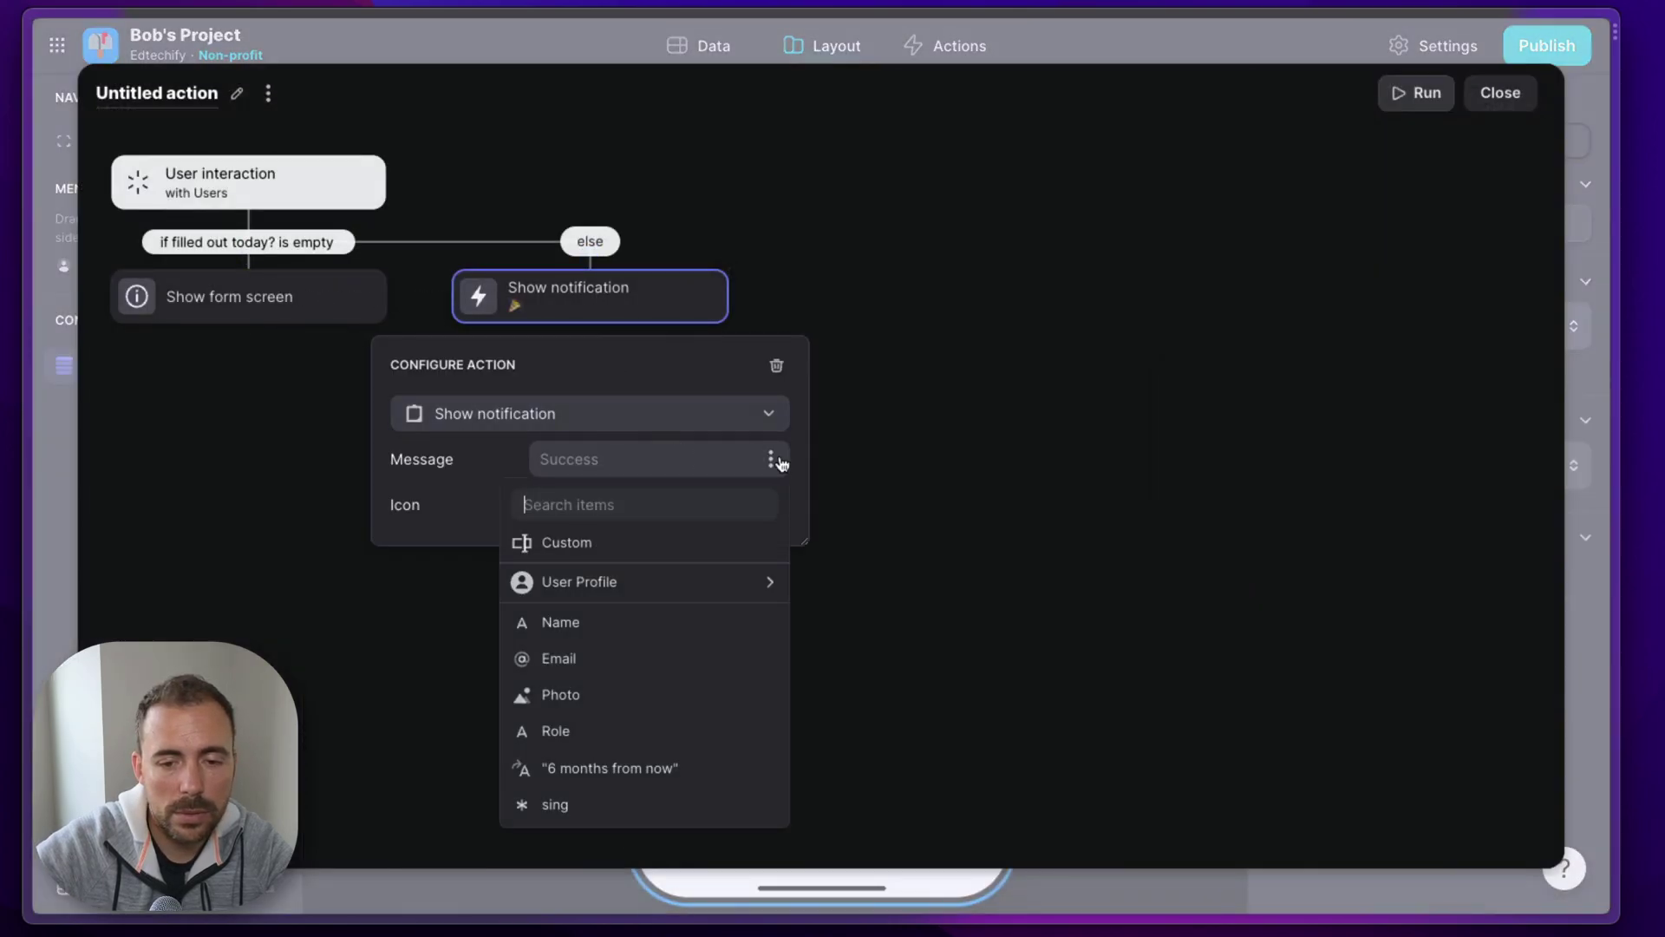
click(649, 798)
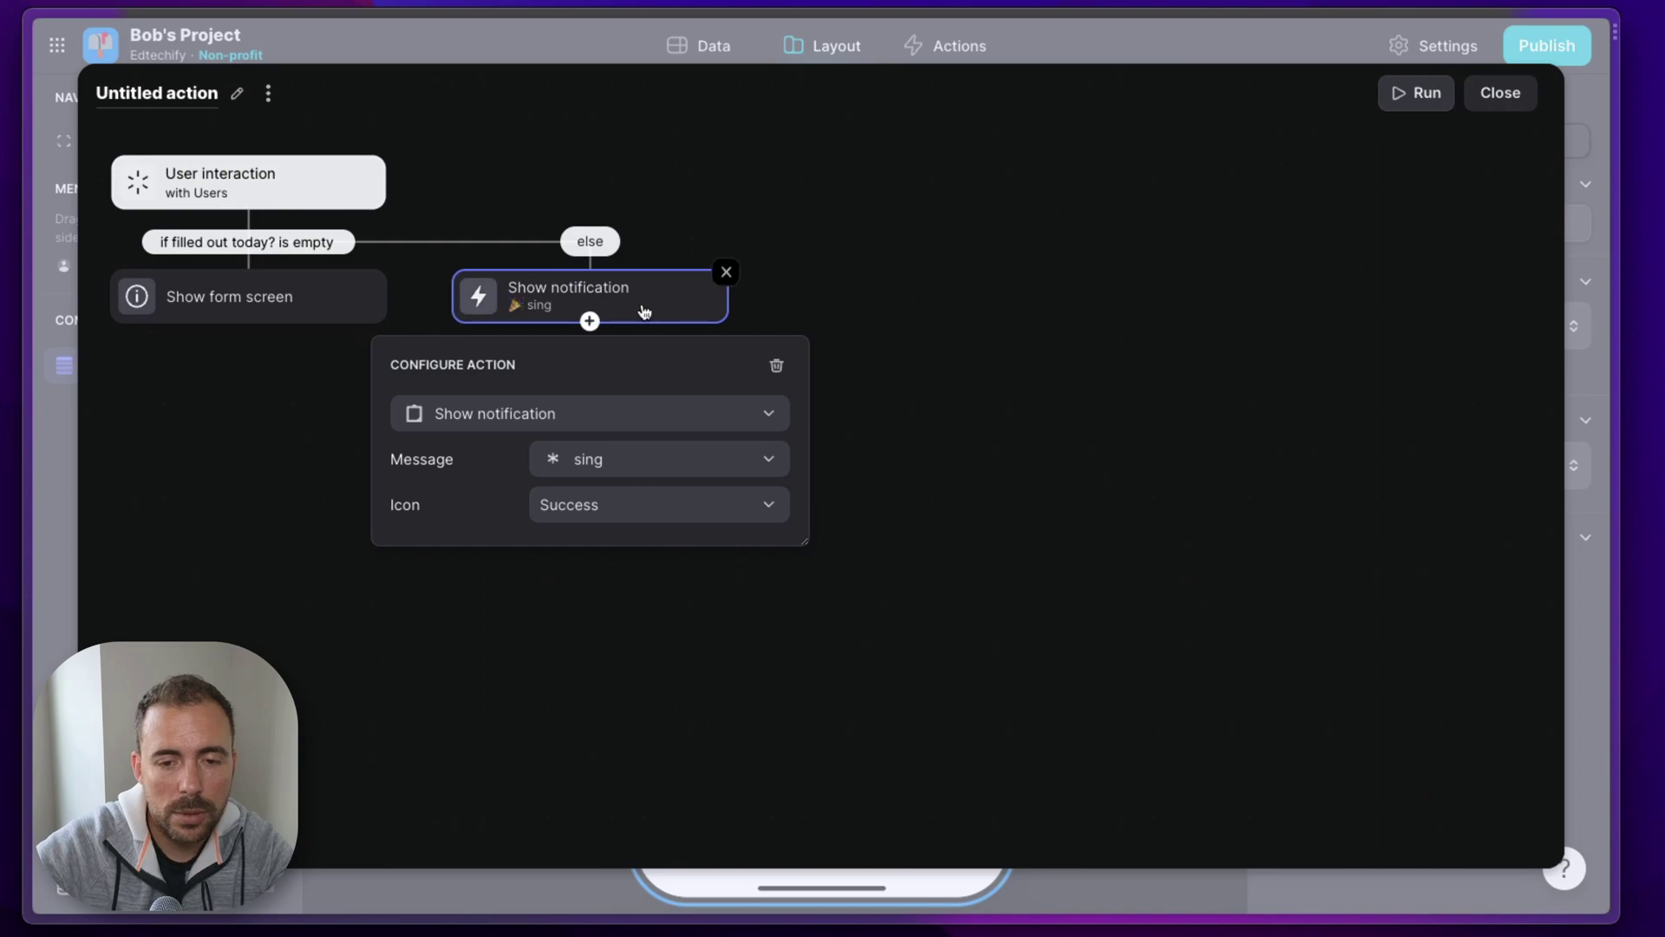
Step: Rename the action as Assessment or Notification, close it, and test it with the add button in the app preview
click(189, 90)
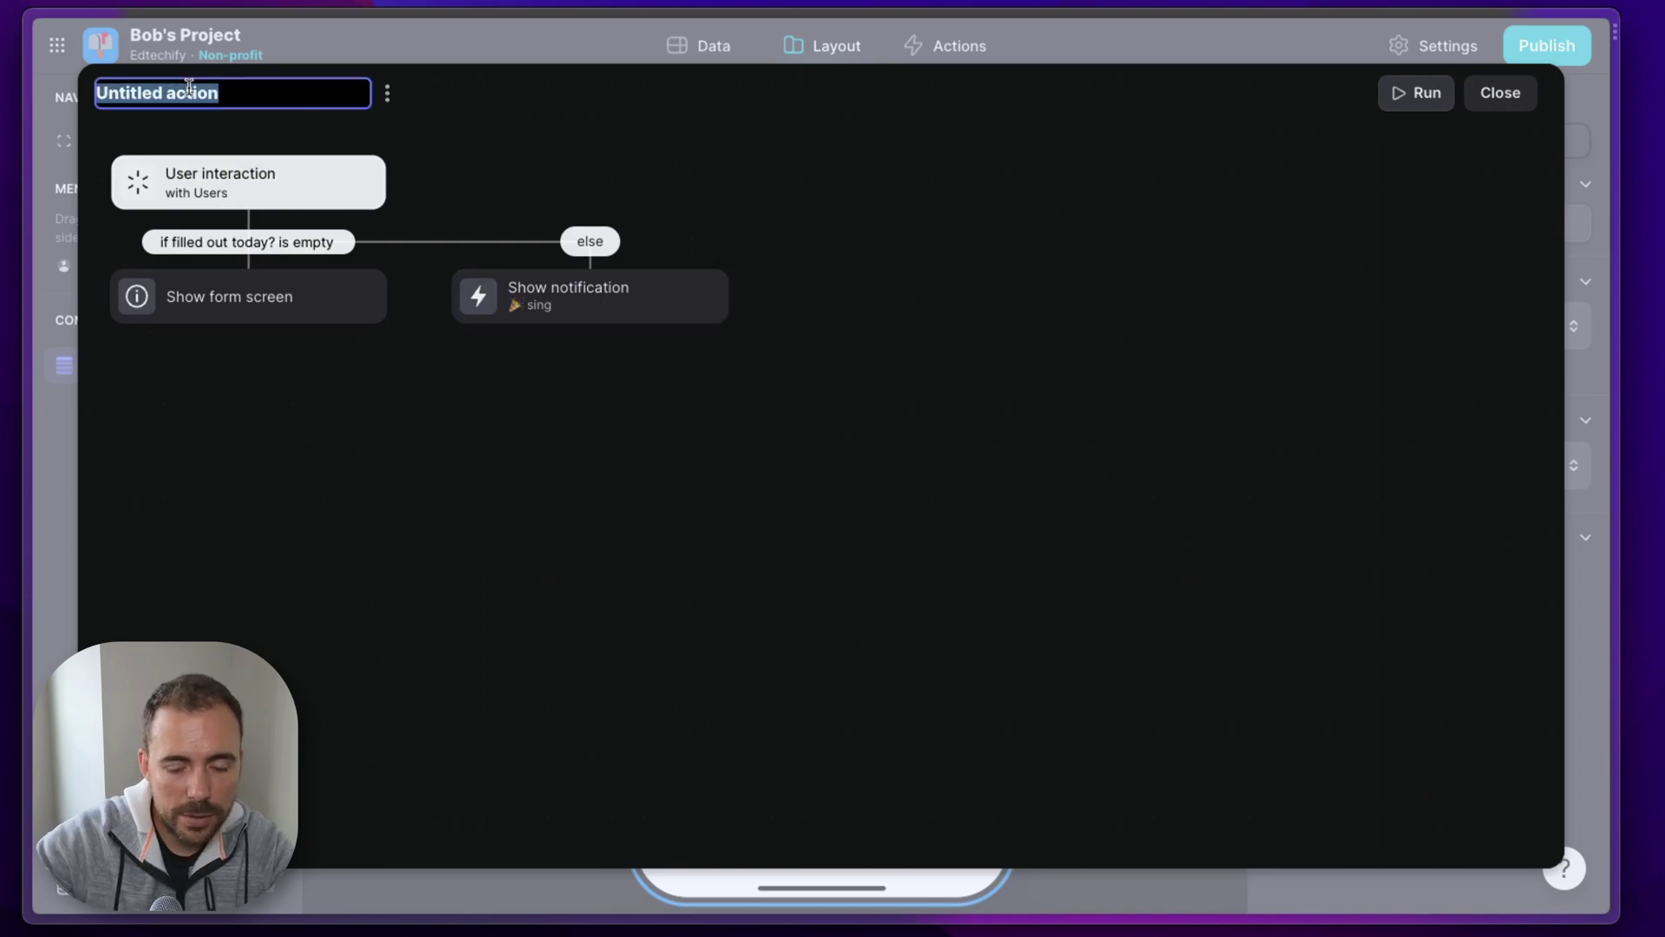
text(F)
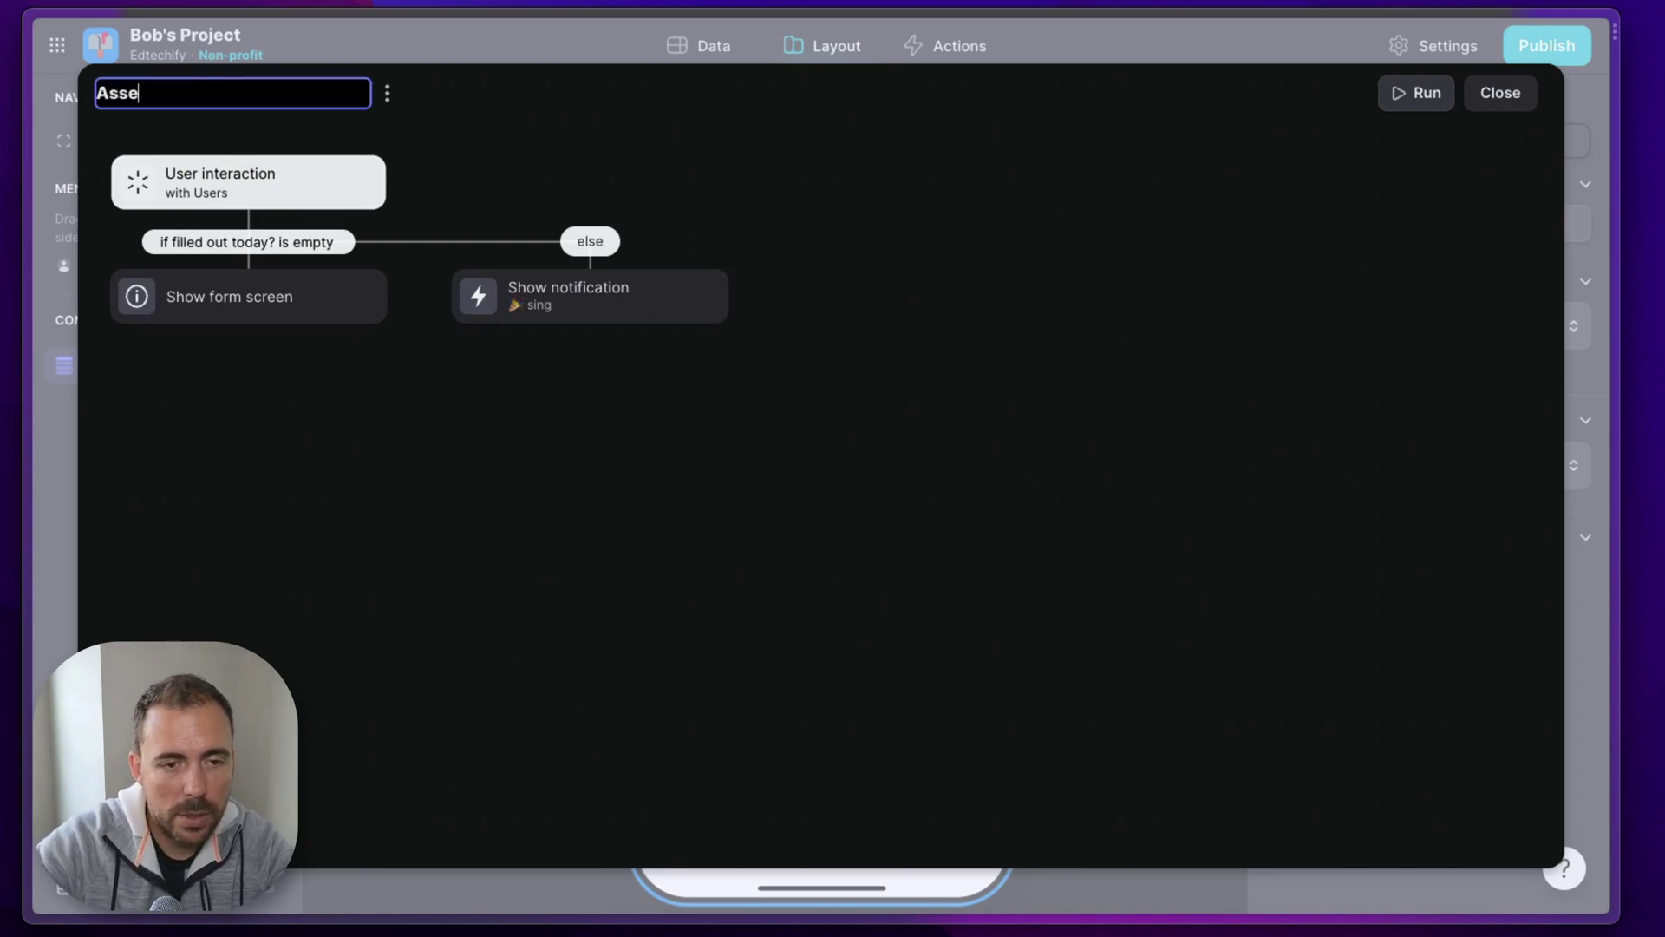
text(ssessment or Notification)
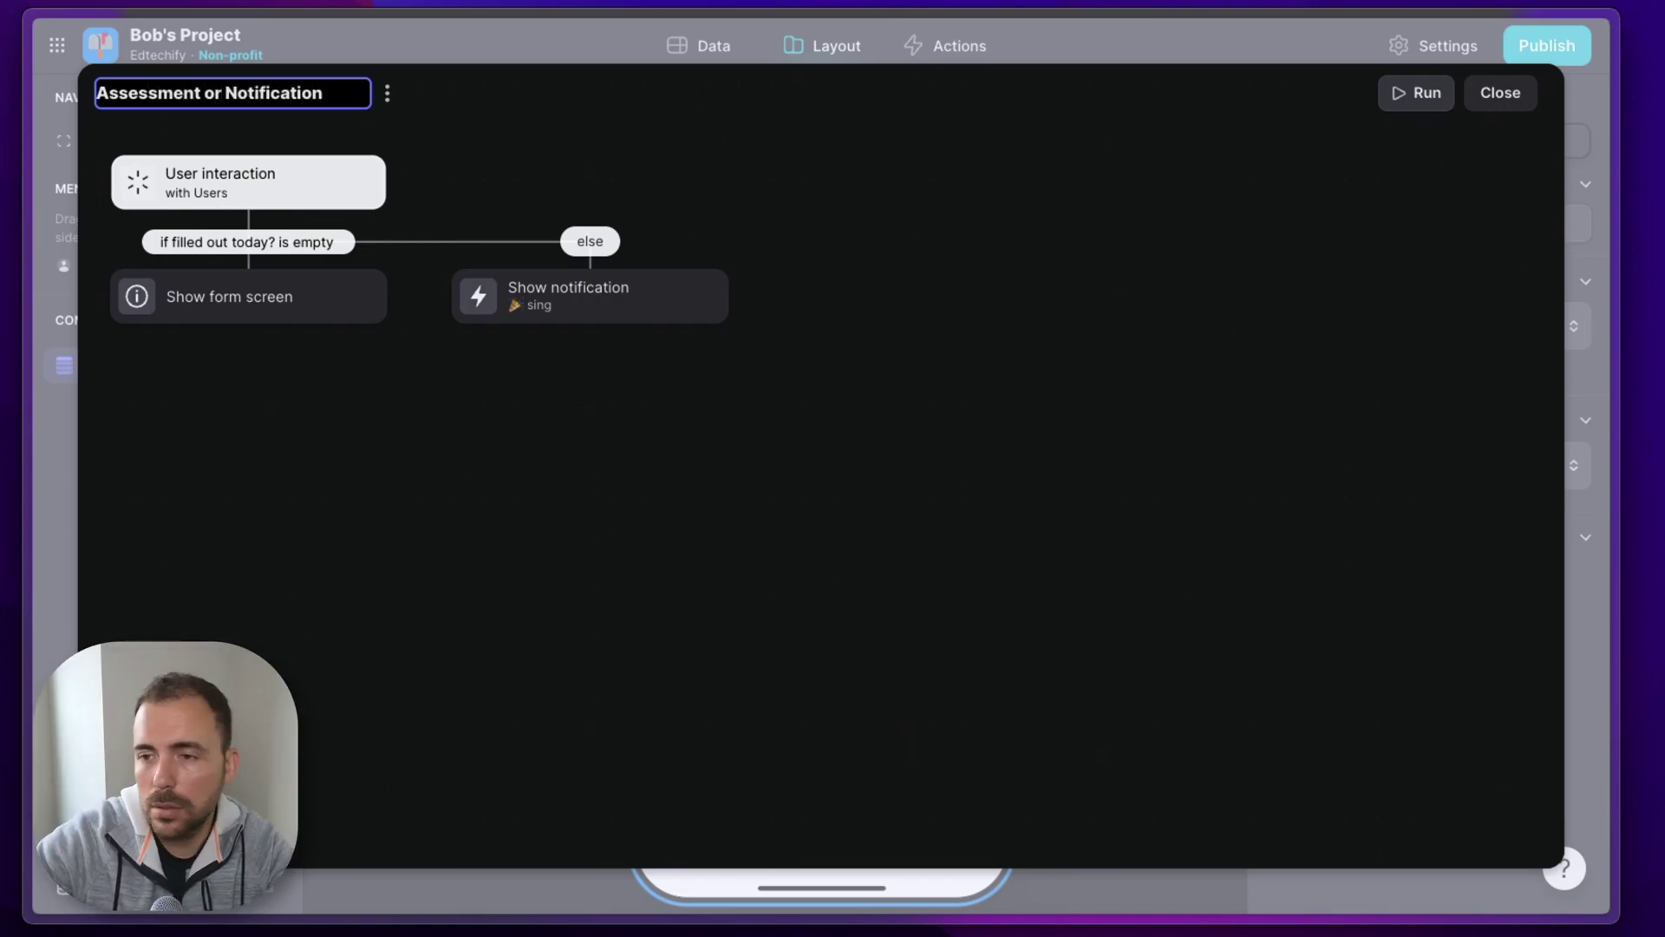
click(1508, 99)
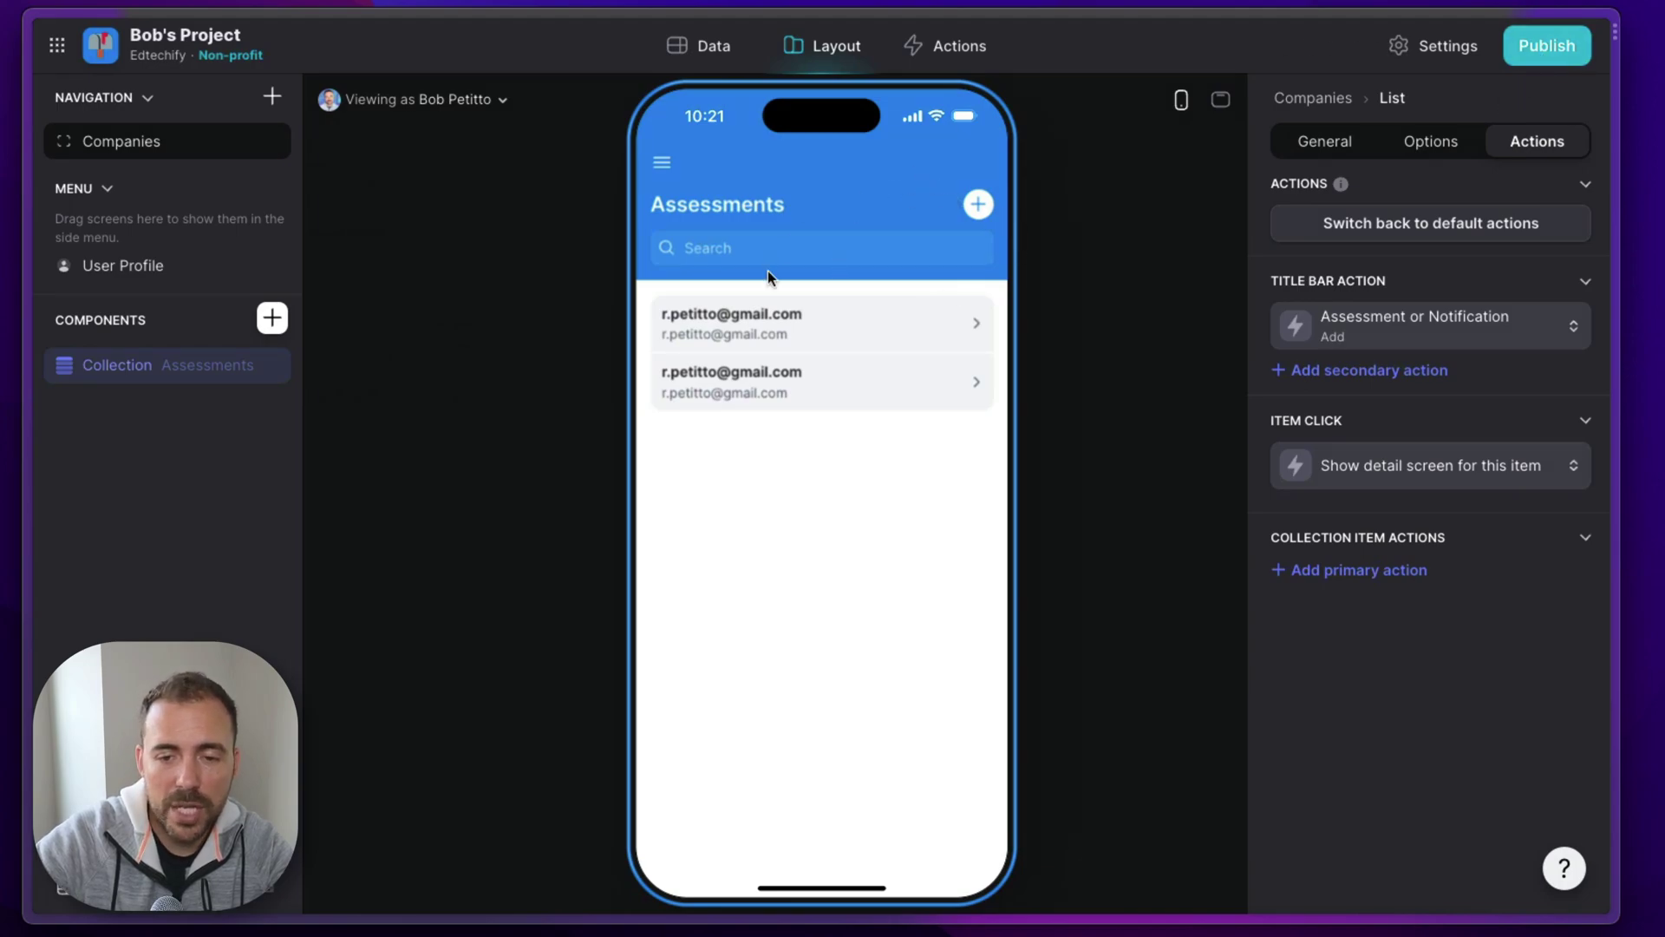
click(980, 205)
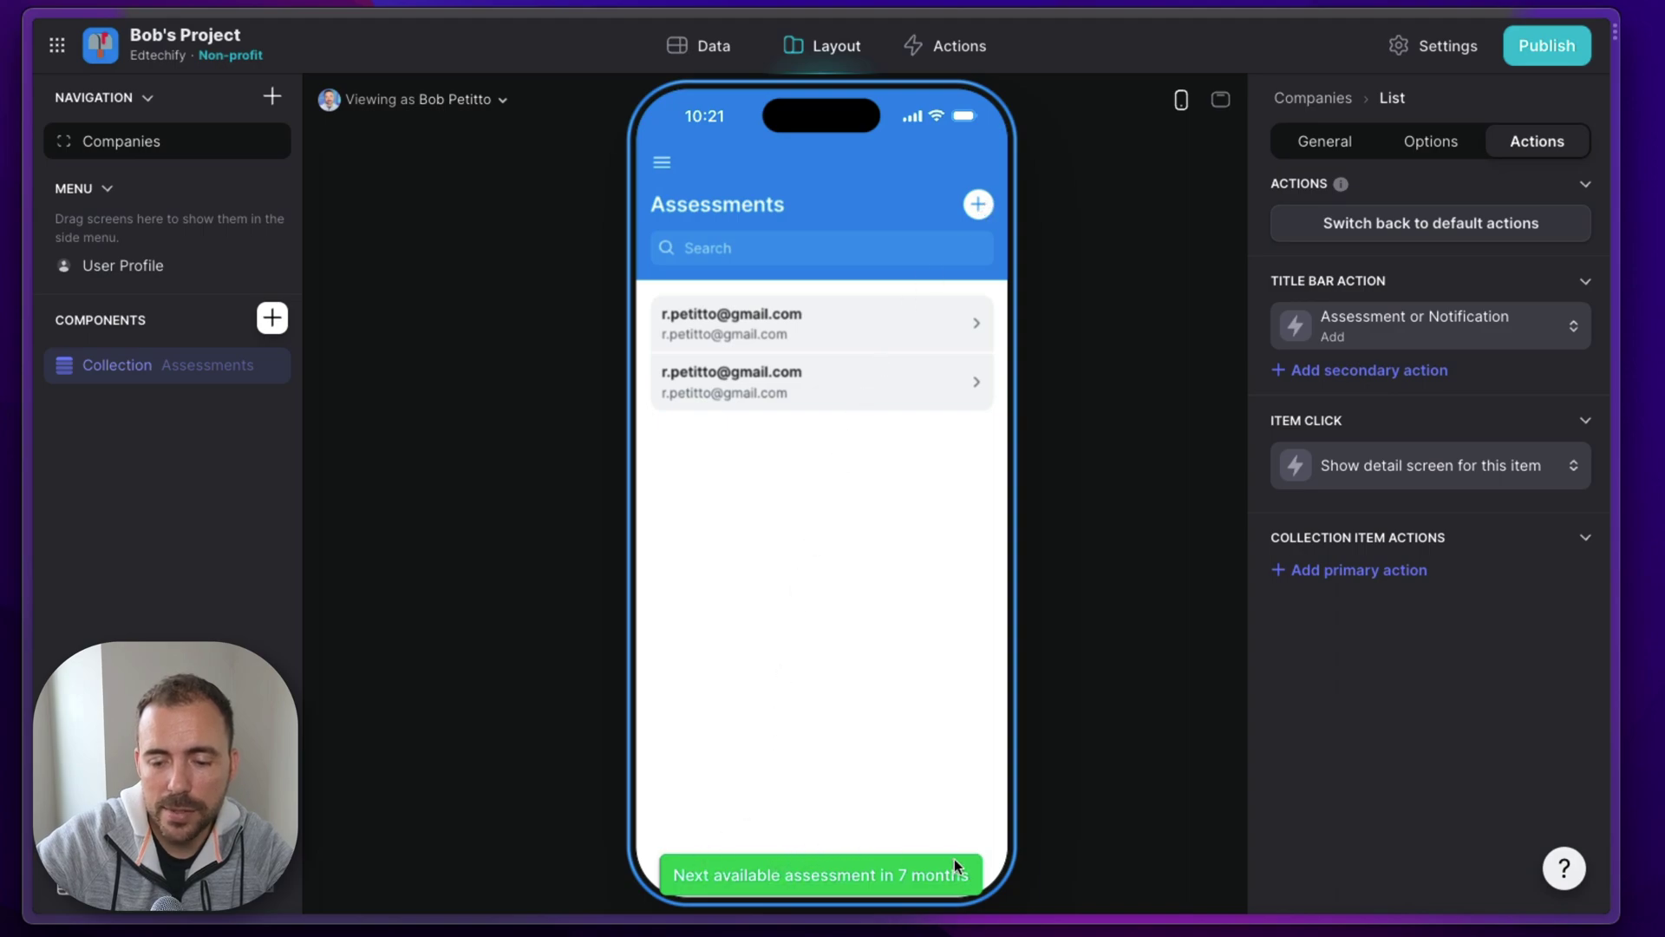